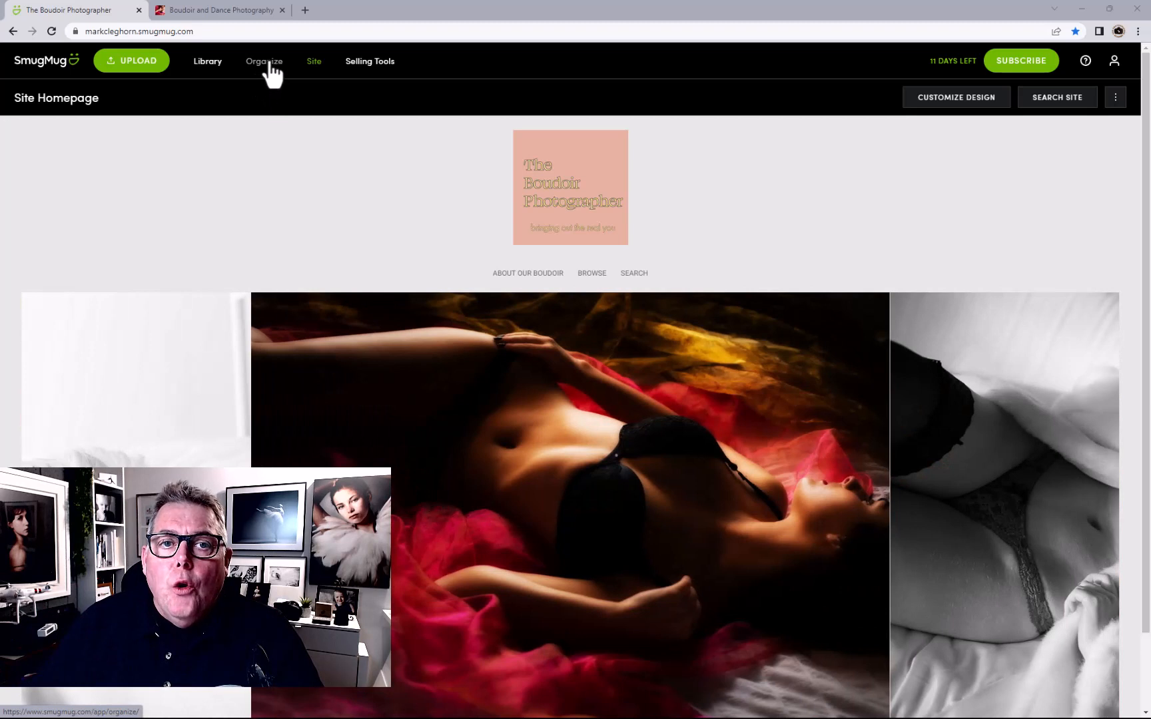
Go to the site organizer and open the empty Pages folder
{"action": "left_click", "coordinate": [269, 72]}
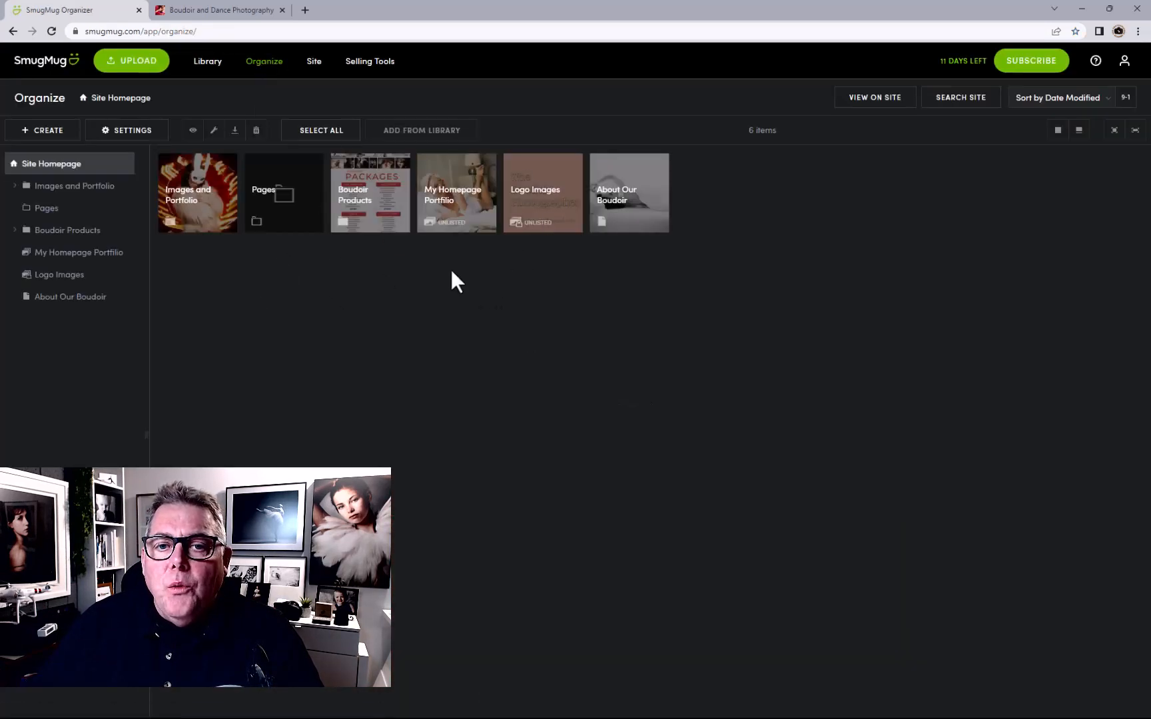
{"action": "double_click", "coordinate": [293, 215]}
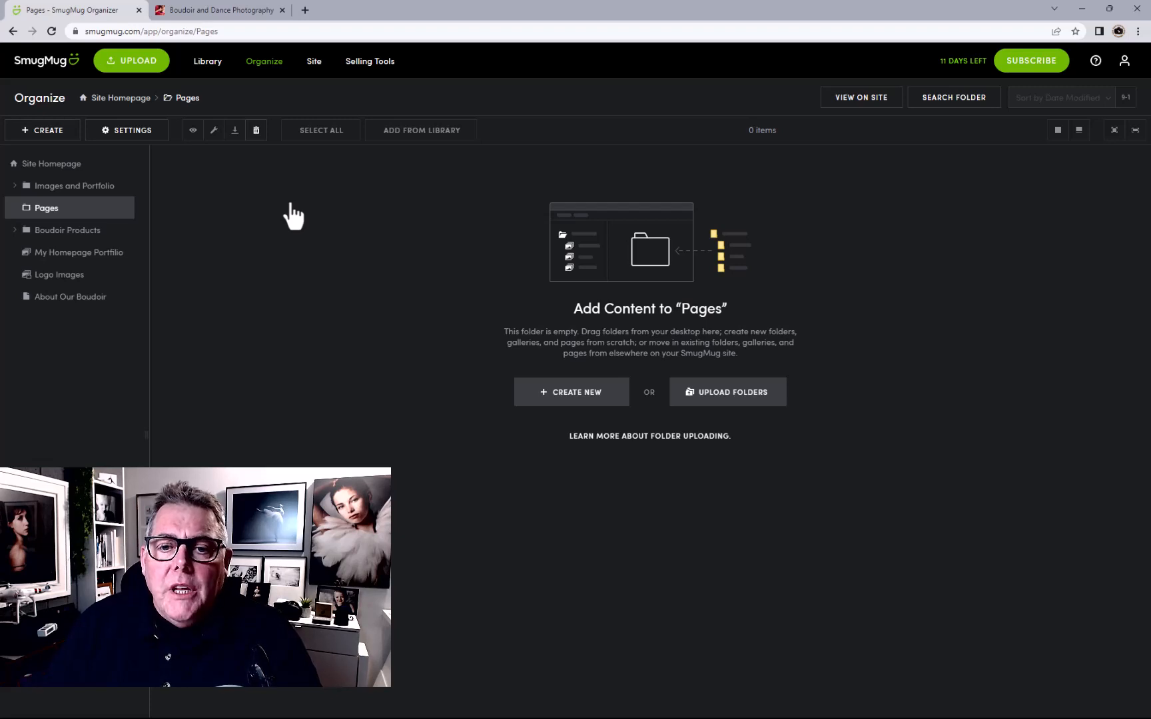
Start a new web page of type Pricing with the List layout
{"action": "left_click", "coordinate": [562, 399]}
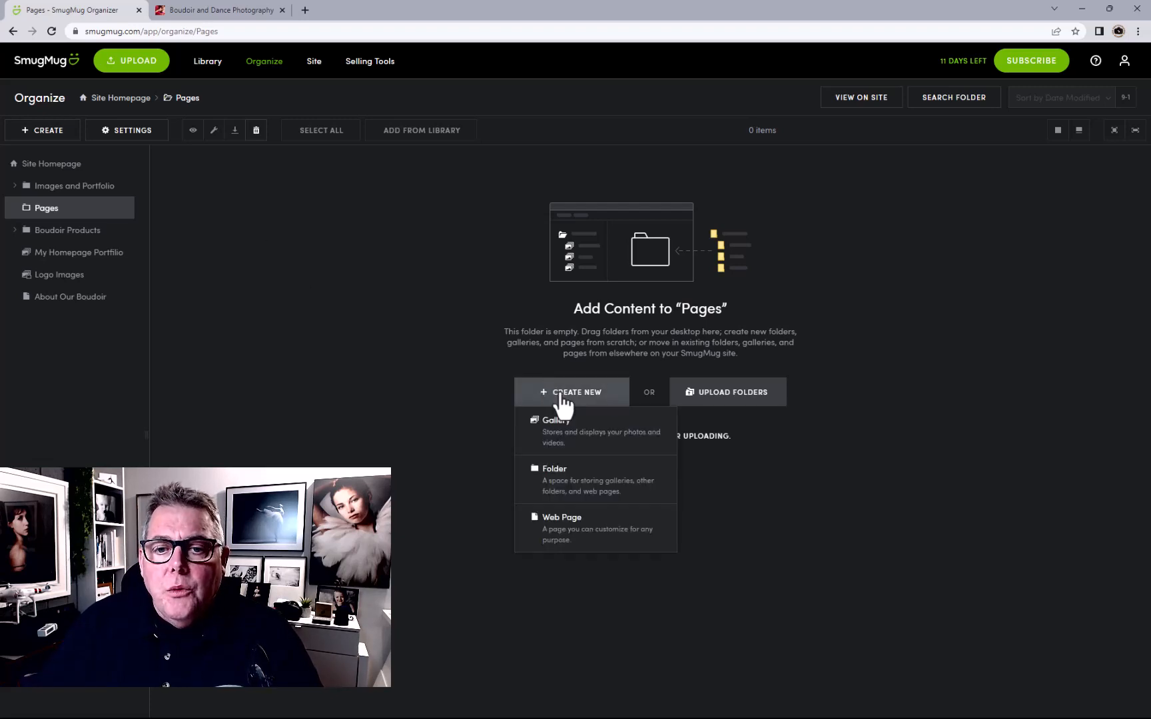
{"action": "left_click", "coordinate": [559, 533]}
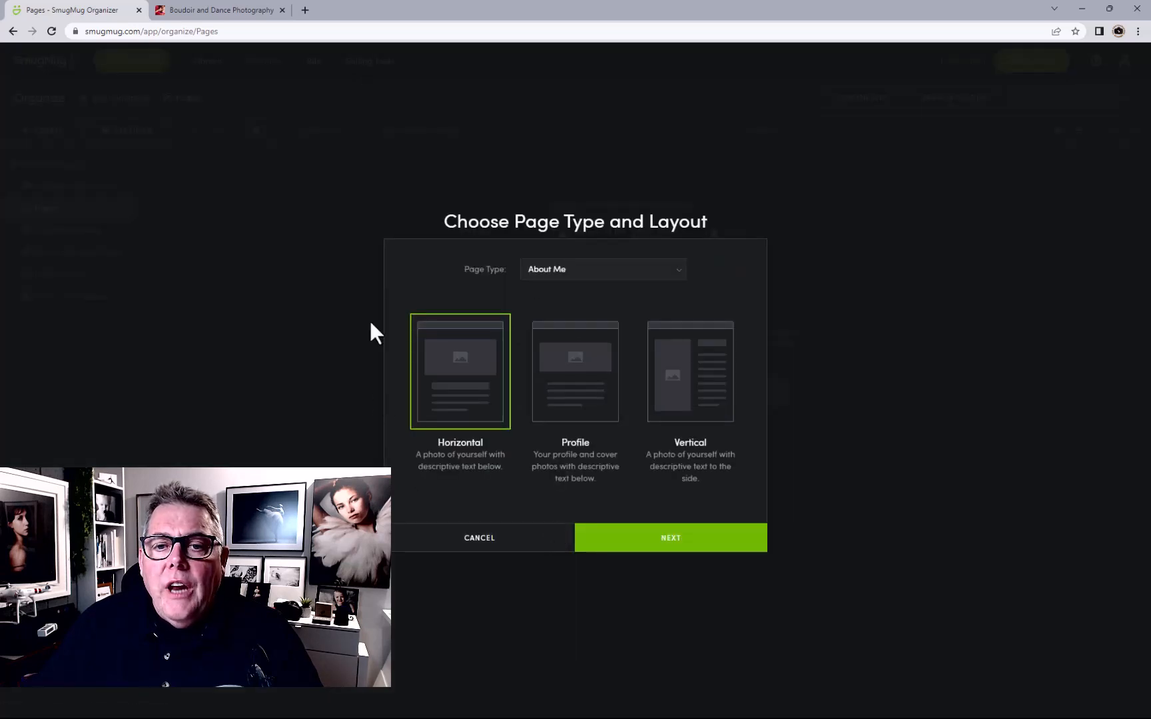
{"action": "left_click", "coordinate": [553, 269]}
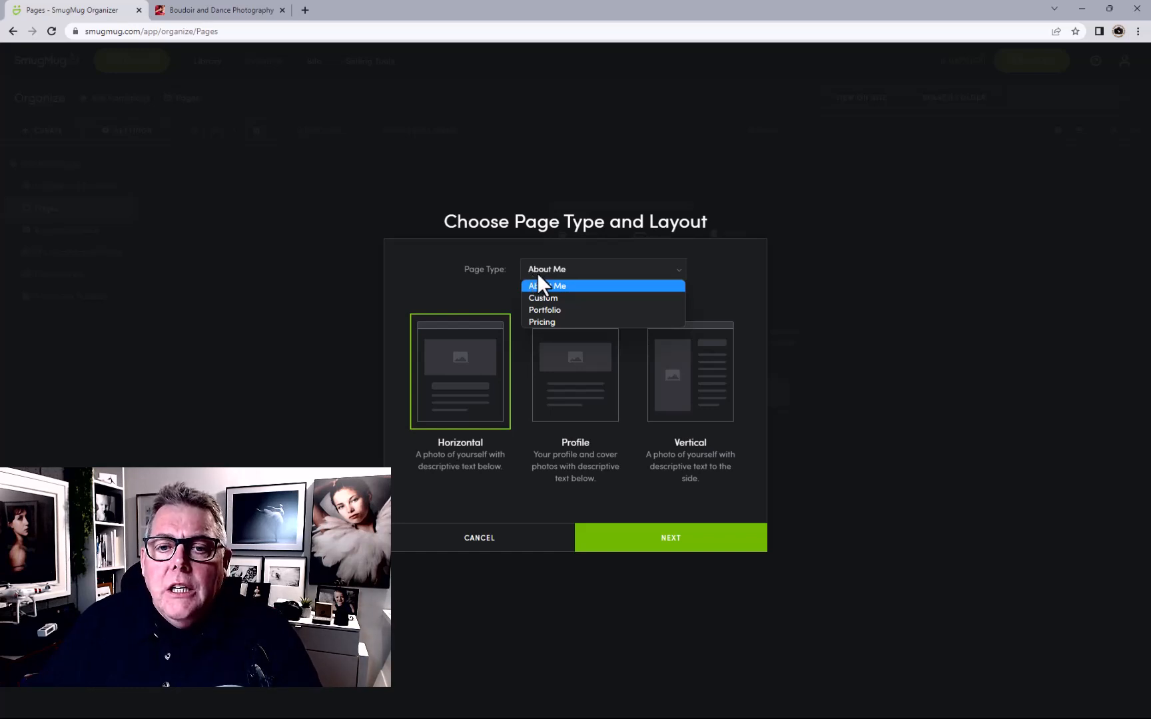
{"action": "left_click", "coordinate": [563, 323]}
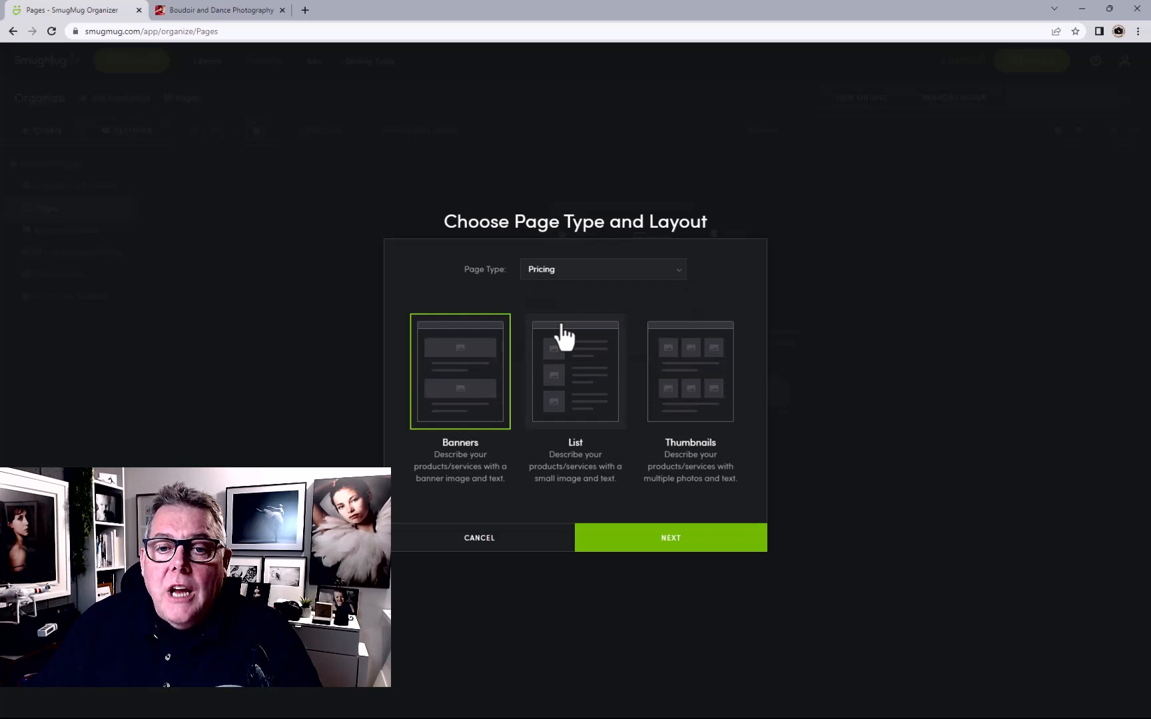
{"action": "left_click", "coordinate": [569, 378]}
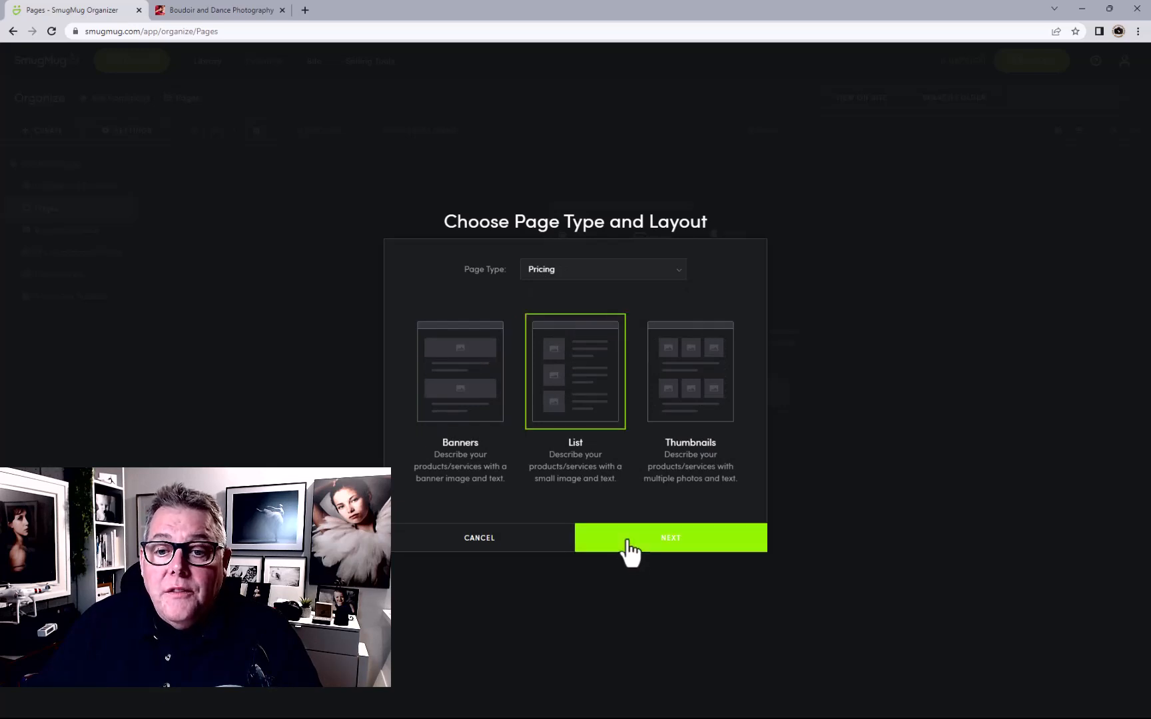
{"action": "left_click", "coordinate": [629, 551]}
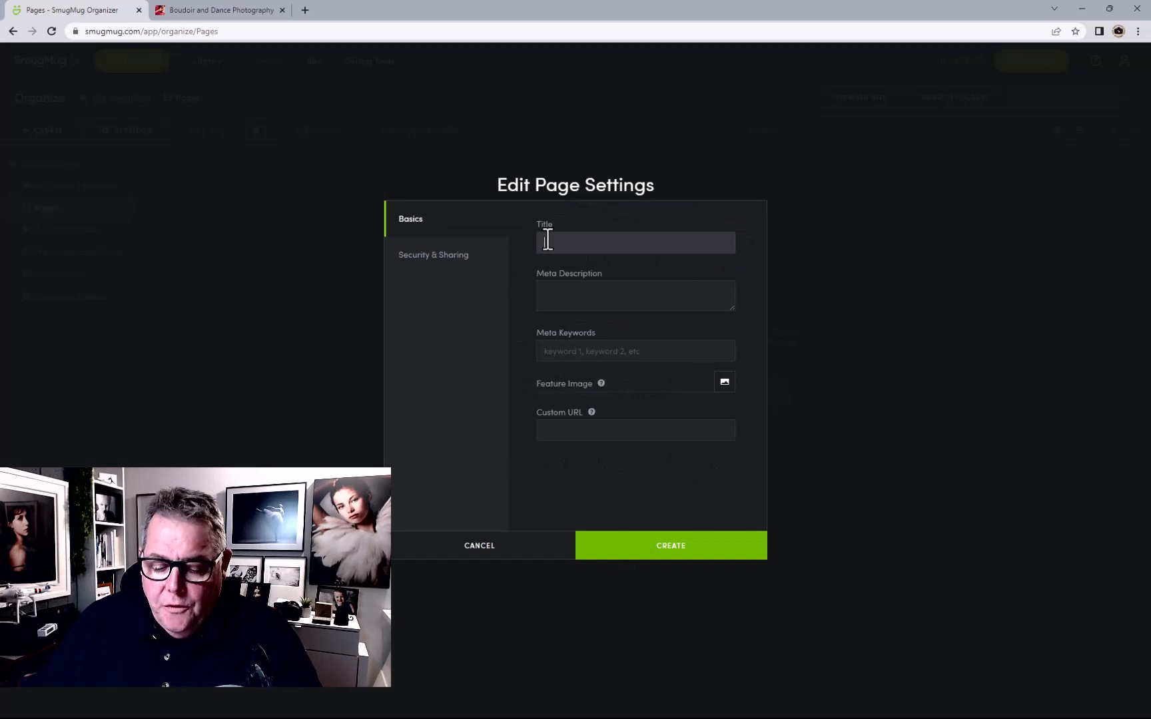
Title the page 'Our Team', reuse it as meta description and keywords, and create it
{"action": "left_click", "coordinate": [547, 242]}
{"action": "type", "text": "Our"}
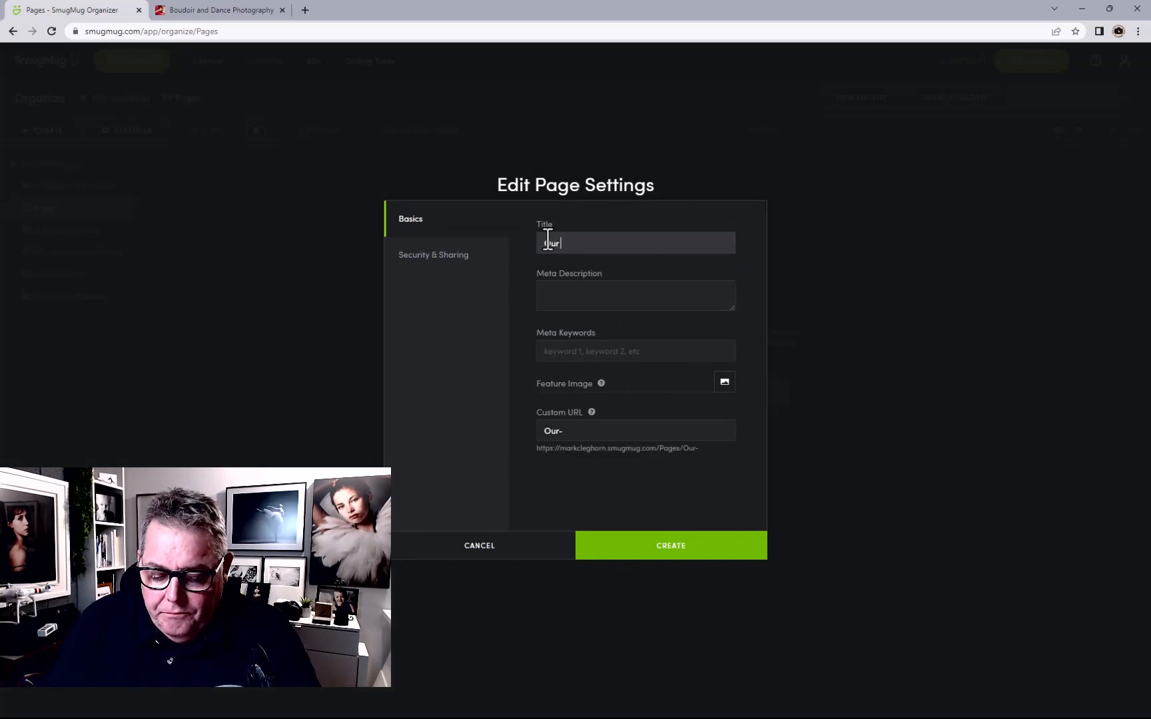
{"action": "type", "text": " Team"}
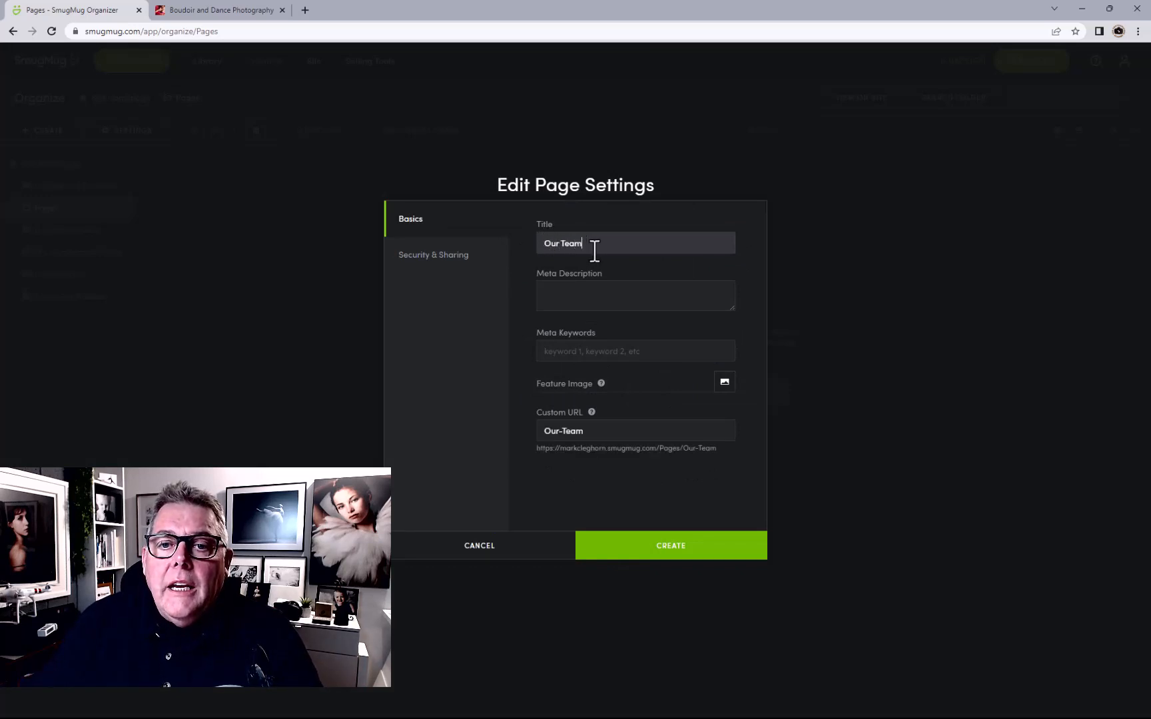
{"action": "left_click_drag", "start_coordinate": [594, 245], "coordinate": [516, 237]}
{"action": "key", "text": "ctrl+c"}
{"action": "left_click", "coordinate": [584, 293]}
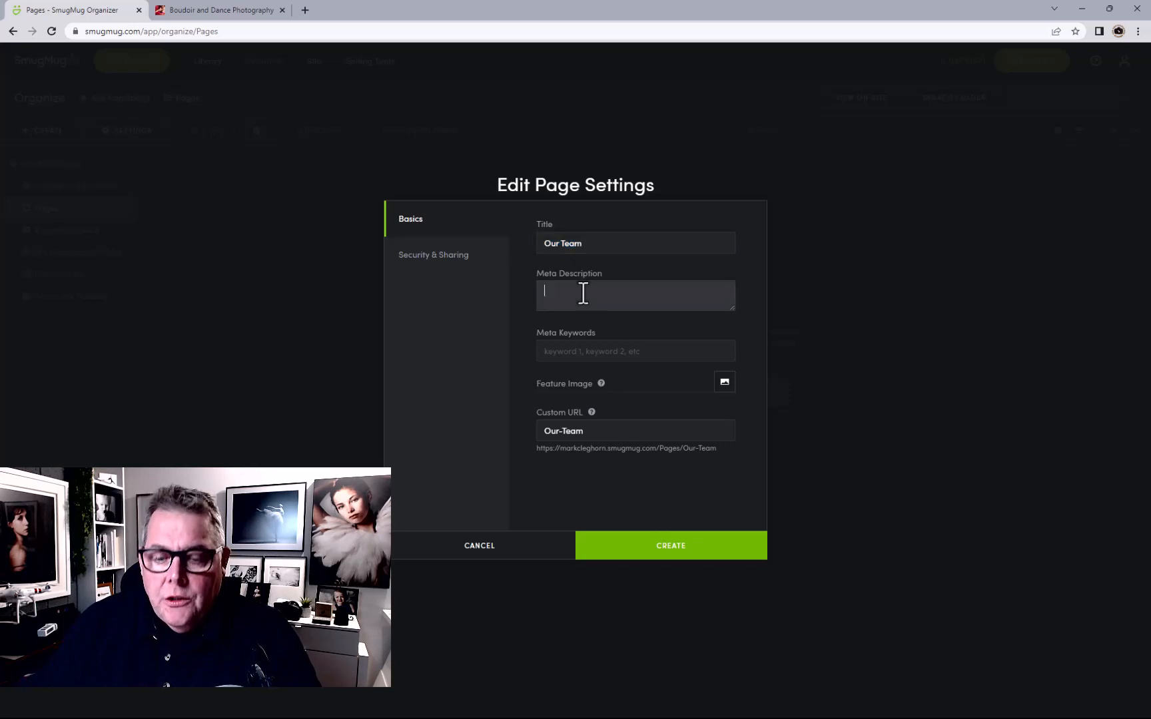
{"action": "left_click", "coordinate": [586, 351]}
{"action": "key", "text": "ctrl+v"}
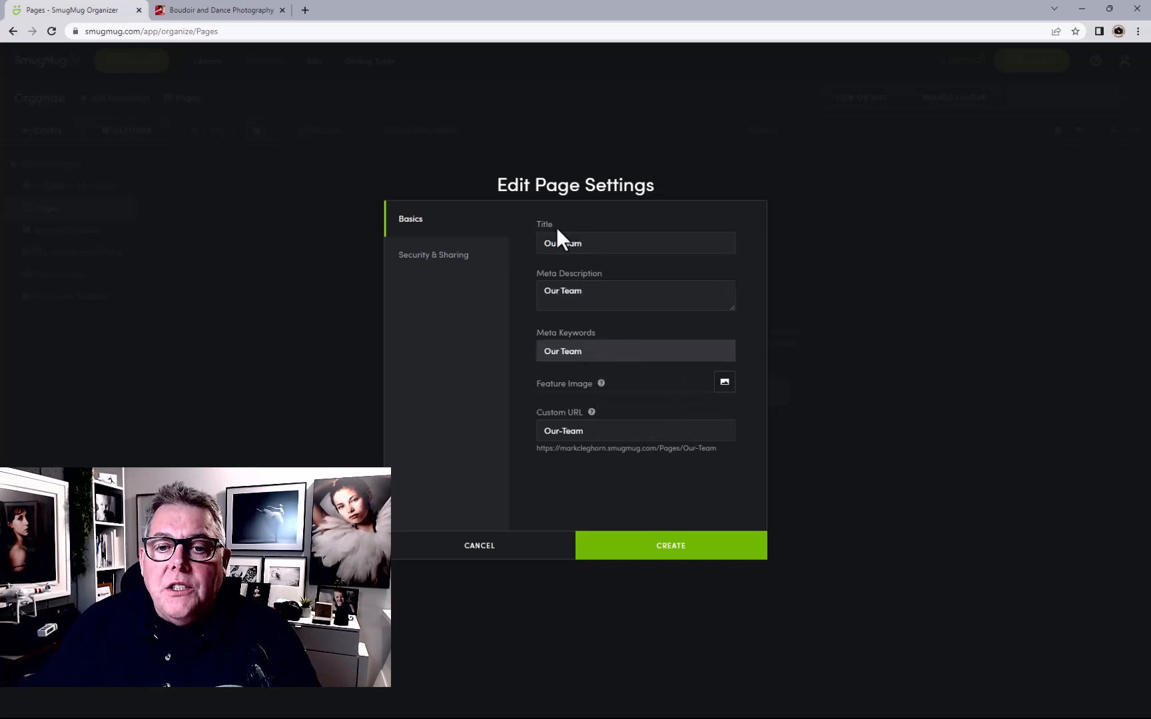
{"action": "left_click", "coordinate": [668, 546]}
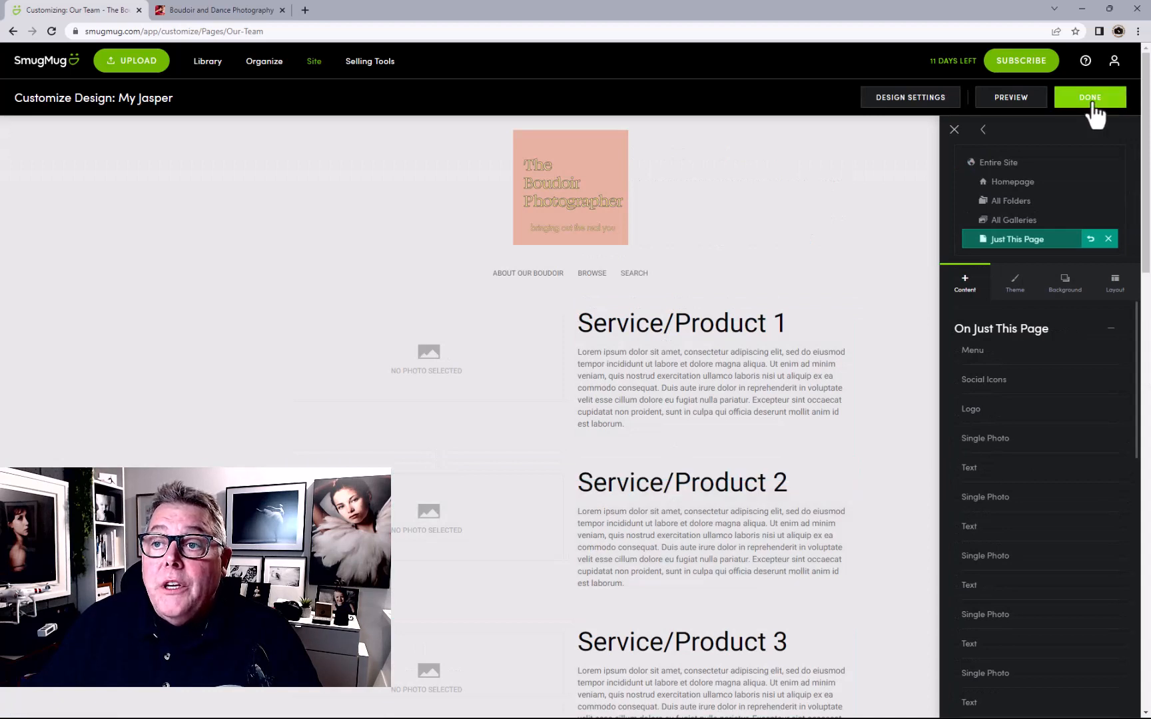
Retitle the first two placeholder headings 'Meet Our Team' and the first team member's name
{"action": "left_click", "coordinate": [729, 336]}
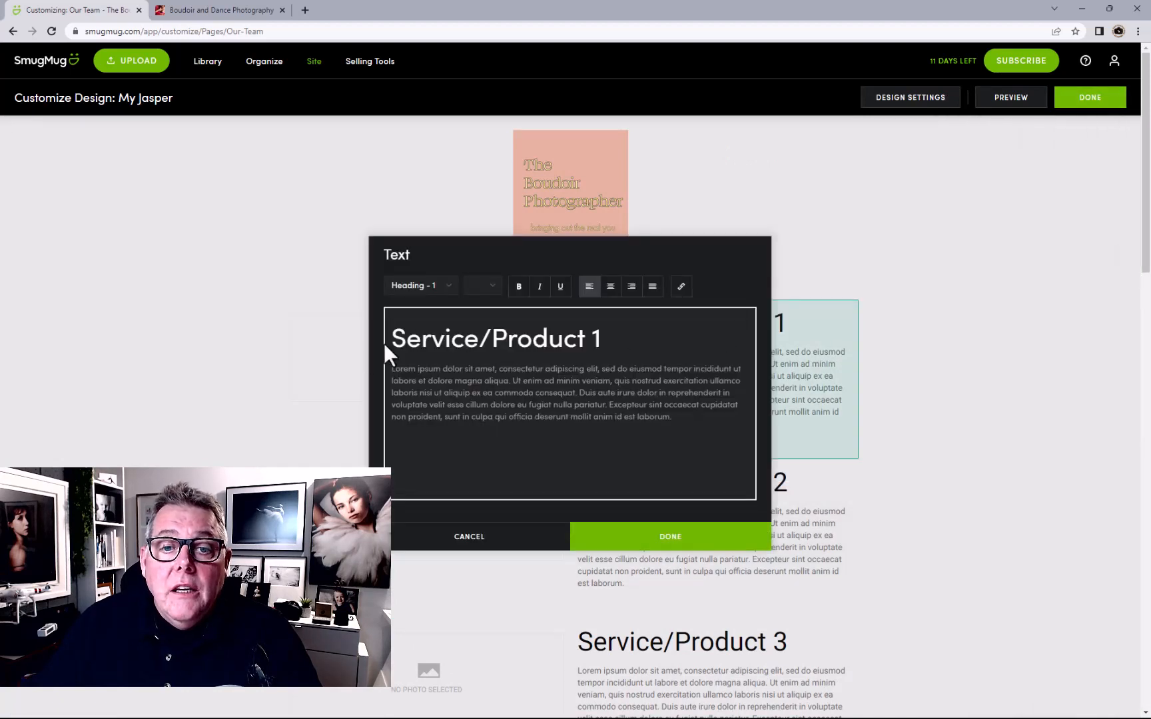
{"action": "left_click_drag", "start_coordinate": [392, 337], "coordinate": [631, 333]}
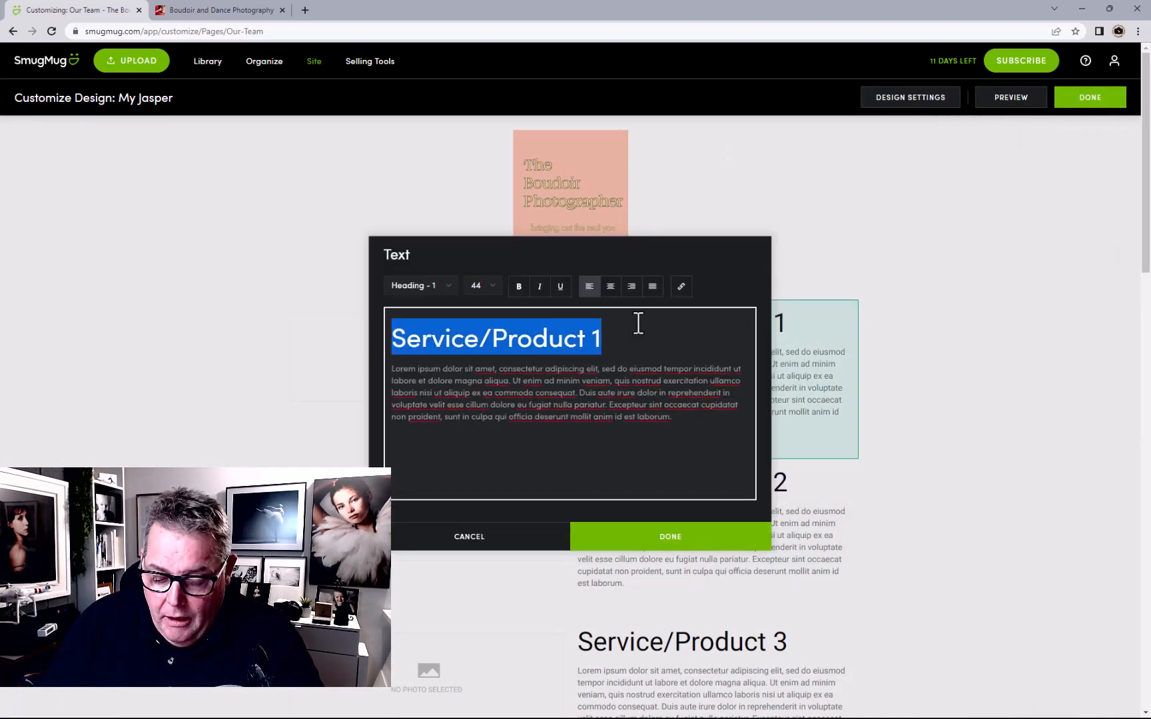
{"action": "type", "text": "Meet Ou"}
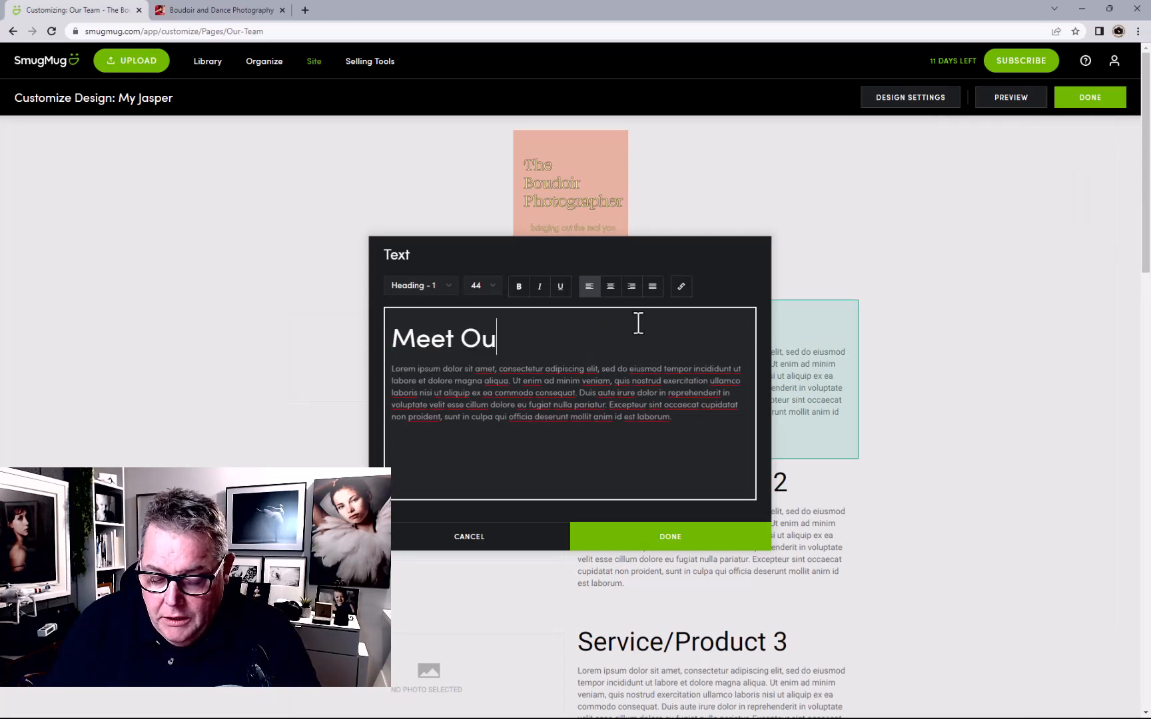
{"action": "type", "text": "r Team"}
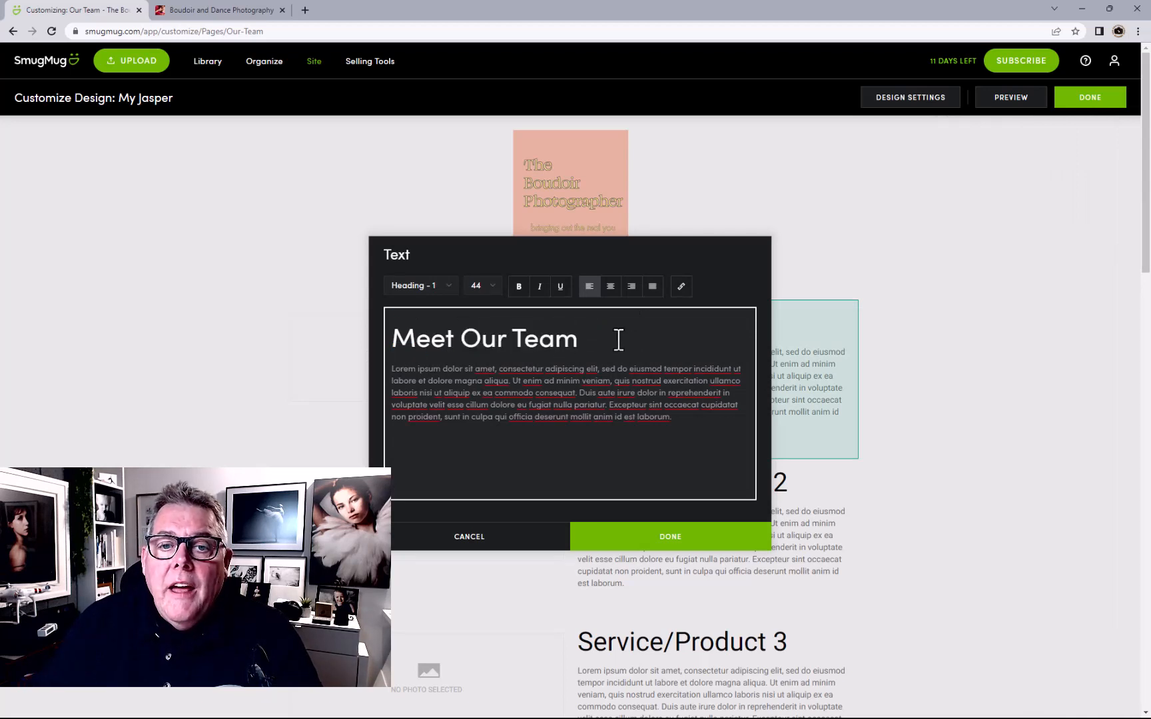
{"action": "left_click", "coordinate": [710, 545]}
{"action": "left_click", "coordinate": [663, 527]}
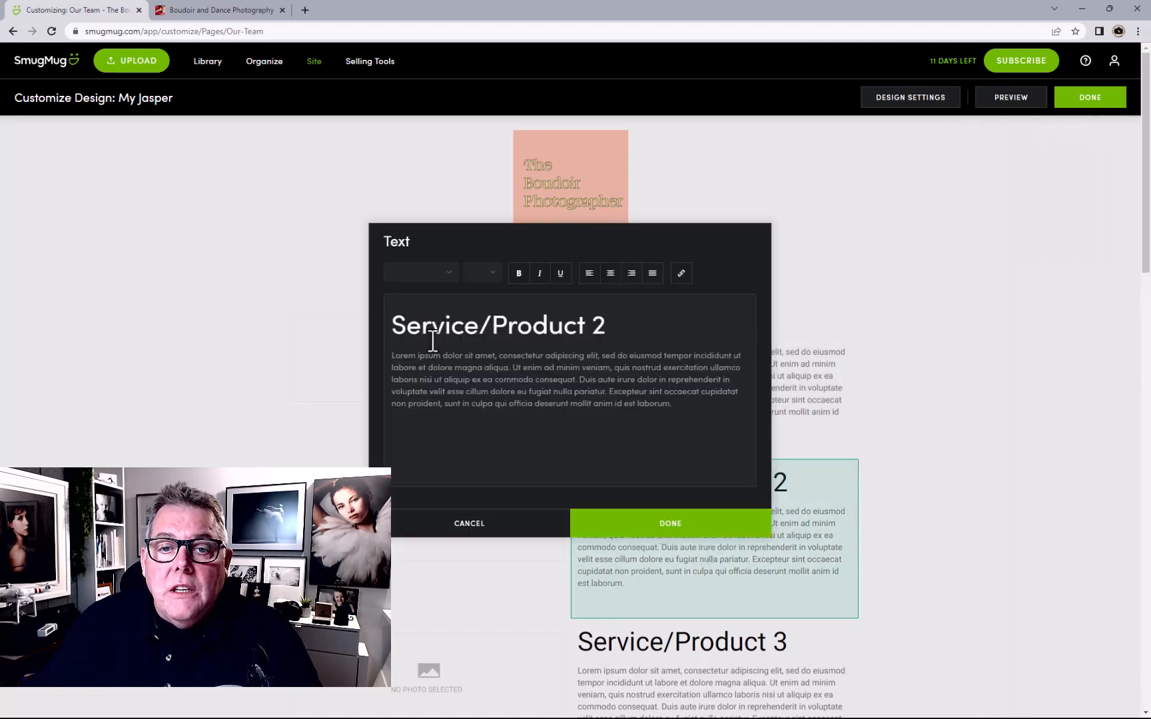
{"action": "left_click_drag", "start_coordinate": [392, 325], "coordinate": [709, 339]}
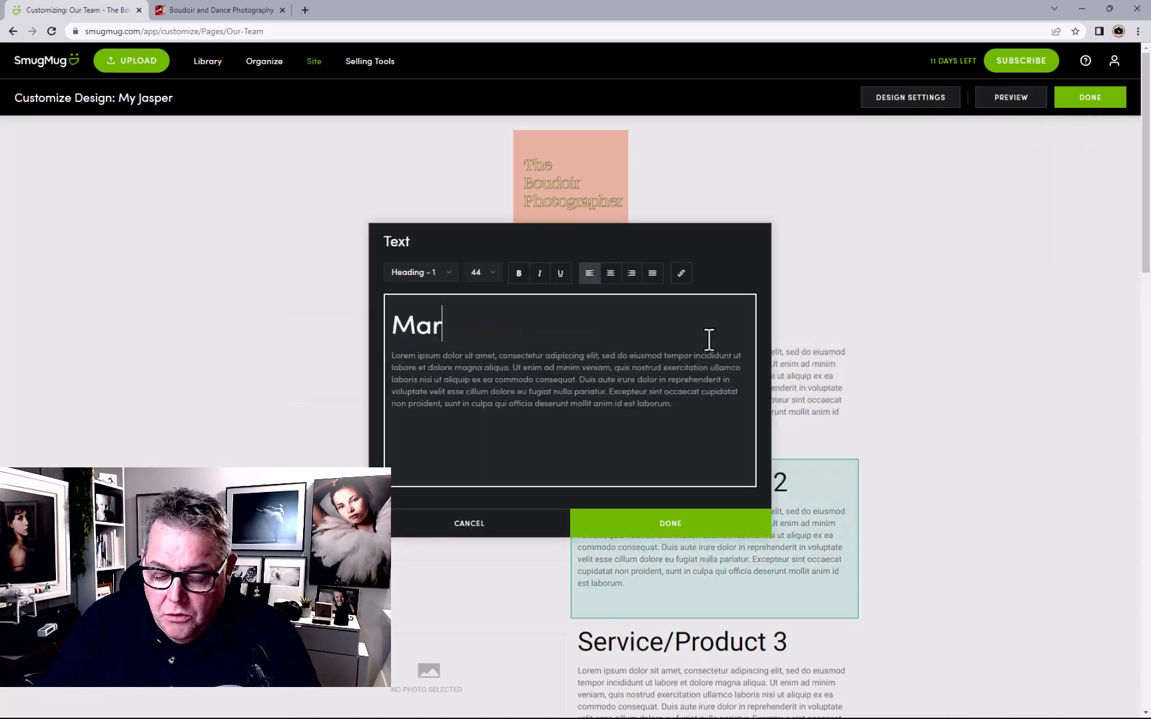
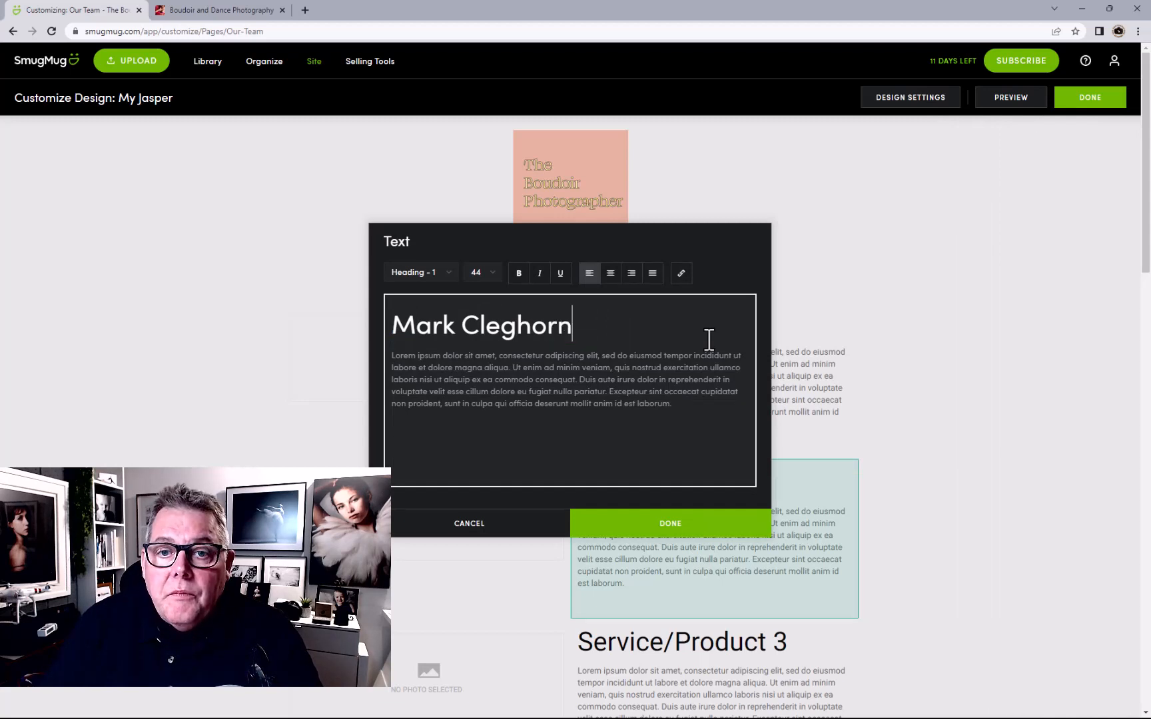
{"action": "left_click", "coordinate": [725, 532]}
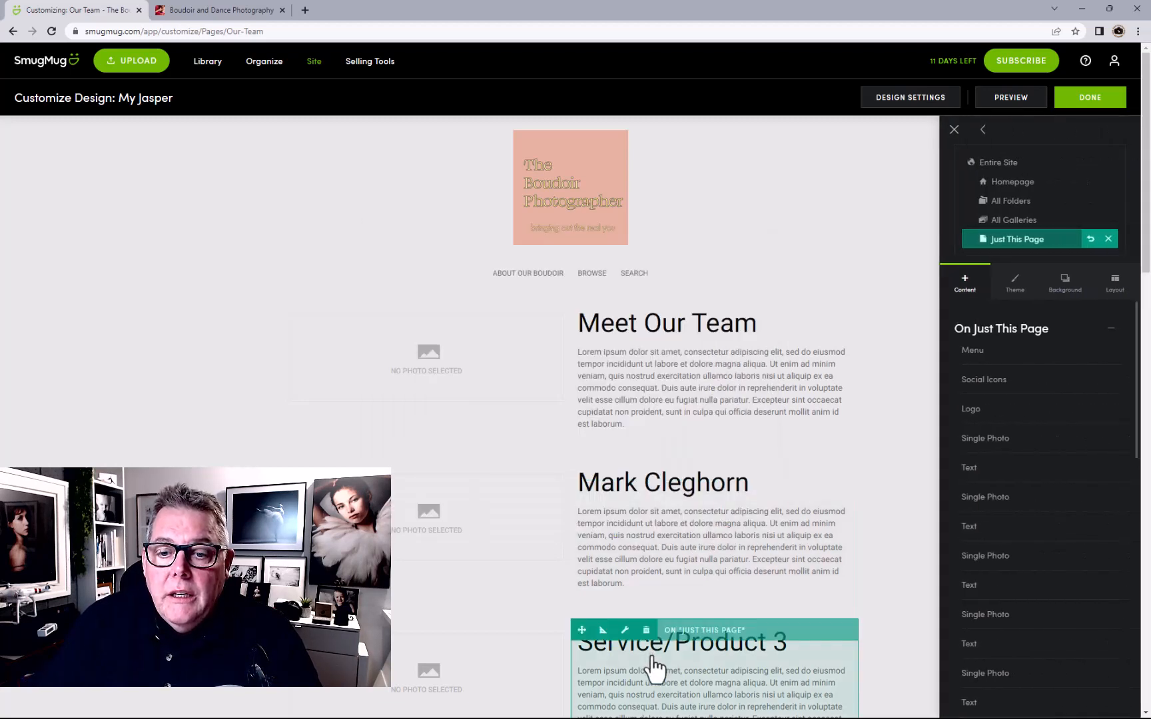
Replace the Service/Product 3 and 4 headings with two more team members' names
{"action": "left_click", "coordinate": [656, 668]}
{"action": "left_click_drag", "start_coordinate": [389, 326], "coordinate": [607, 333]}
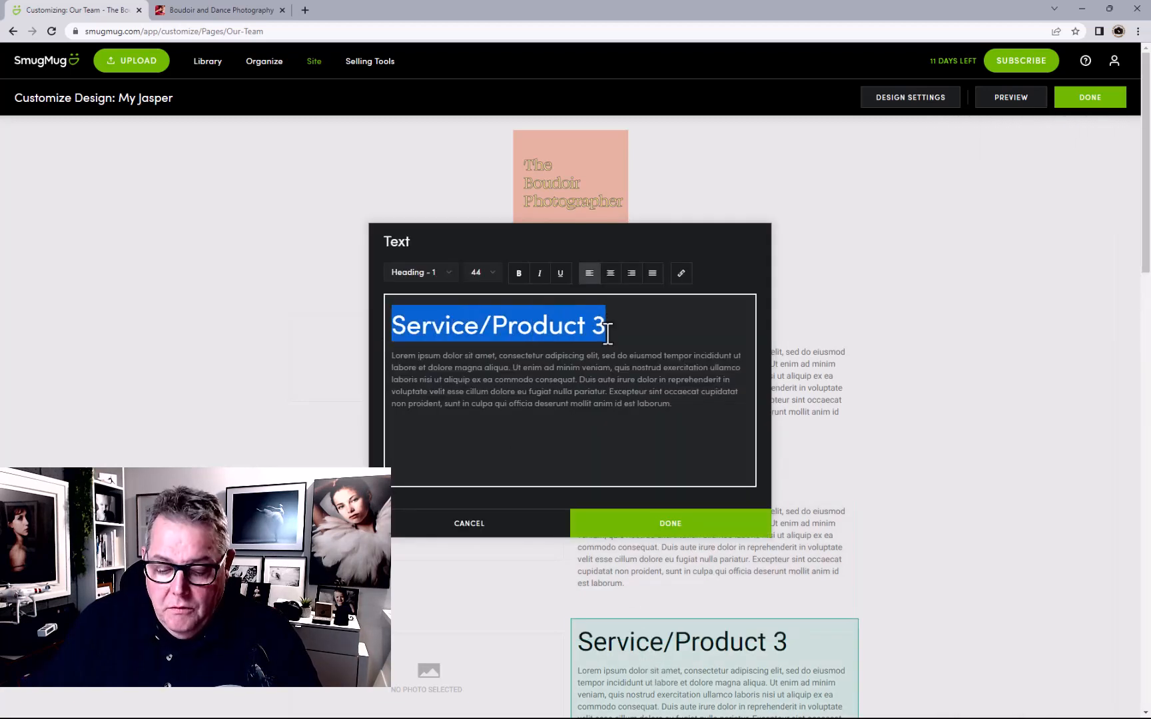
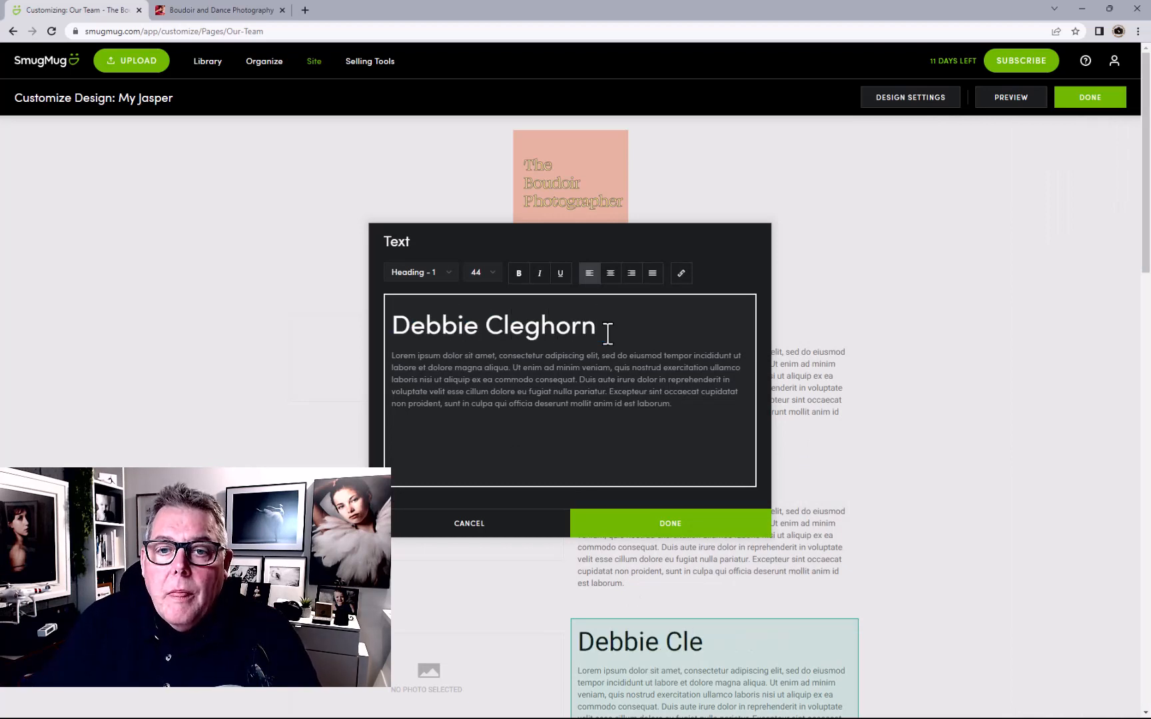
{"action": "left_click", "coordinate": [666, 527]}
{"action": "scroll", "coordinate": [778, 368], "scroll_direction": "down", "scroll_amount": 5}
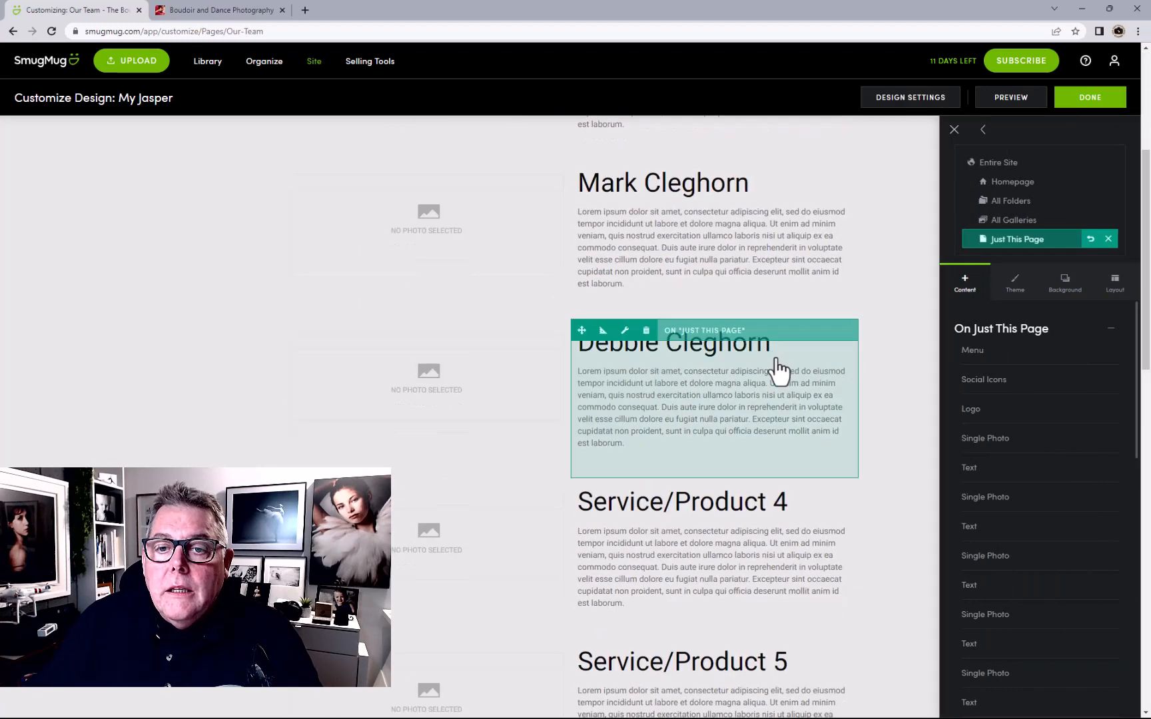
{"action": "left_click", "coordinate": [655, 516]}
{"action": "left_click_drag", "start_coordinate": [607, 326], "coordinate": [280, 309]}
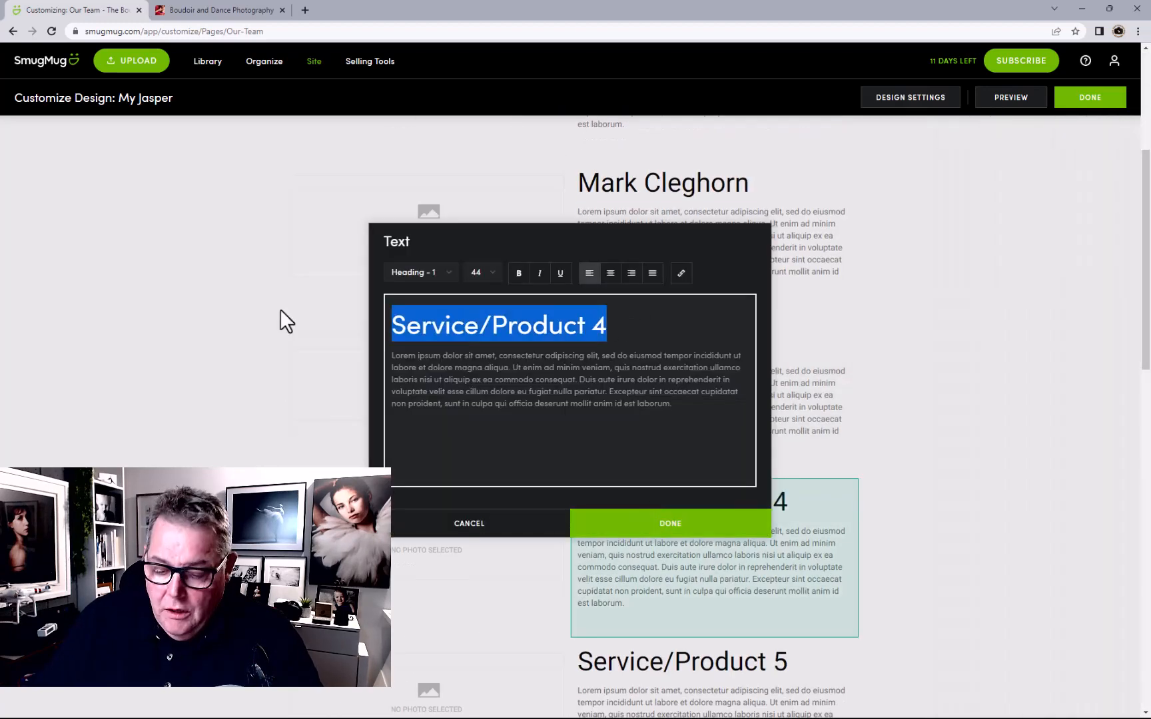
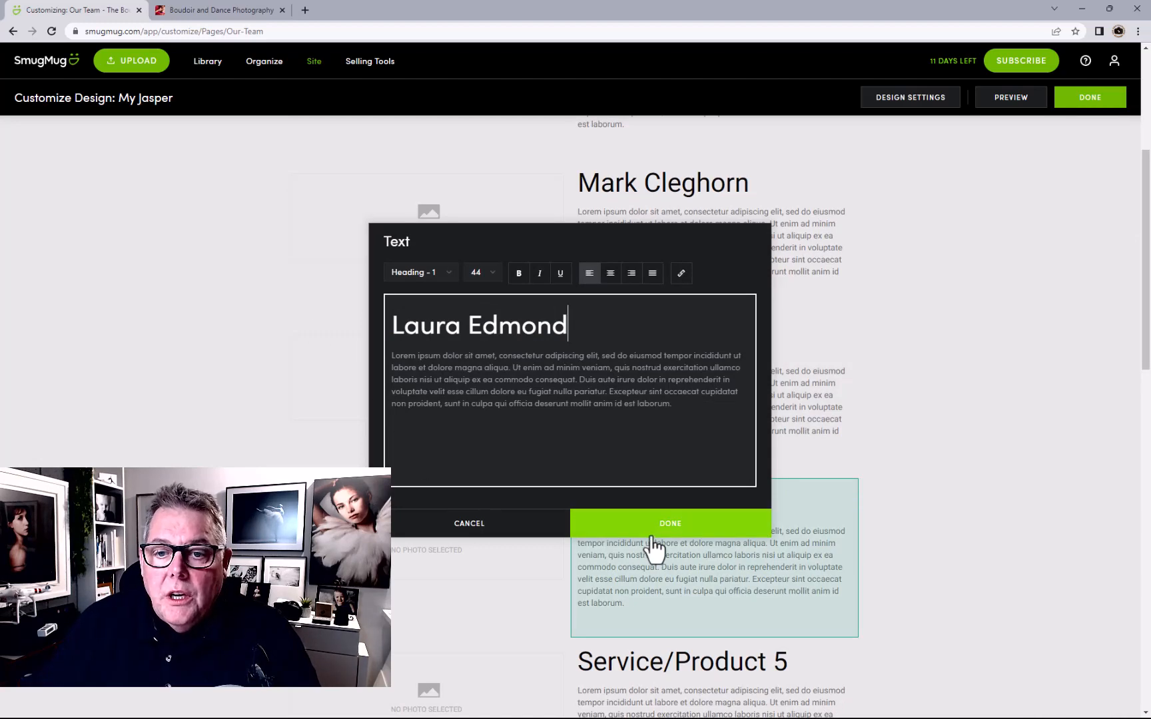
{"action": "left_click", "coordinate": [650, 536]}
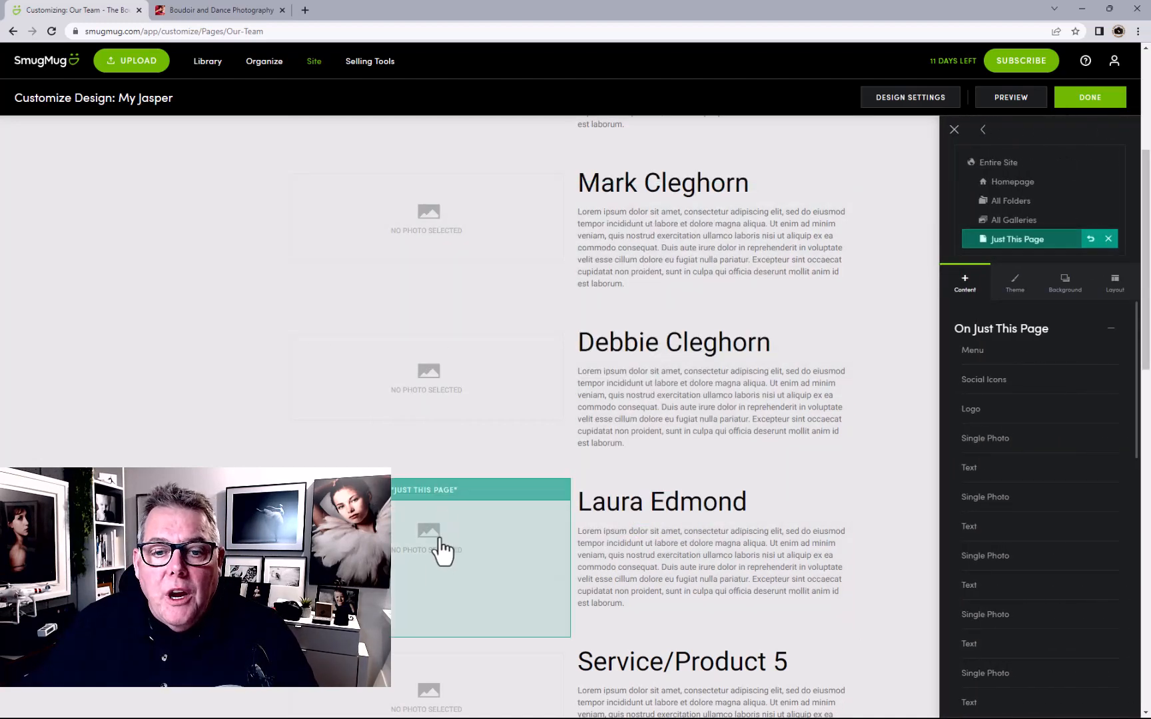
Publish the Our Team page edits now and return to the site organizer
{"action": "left_click", "coordinate": [1093, 102]}
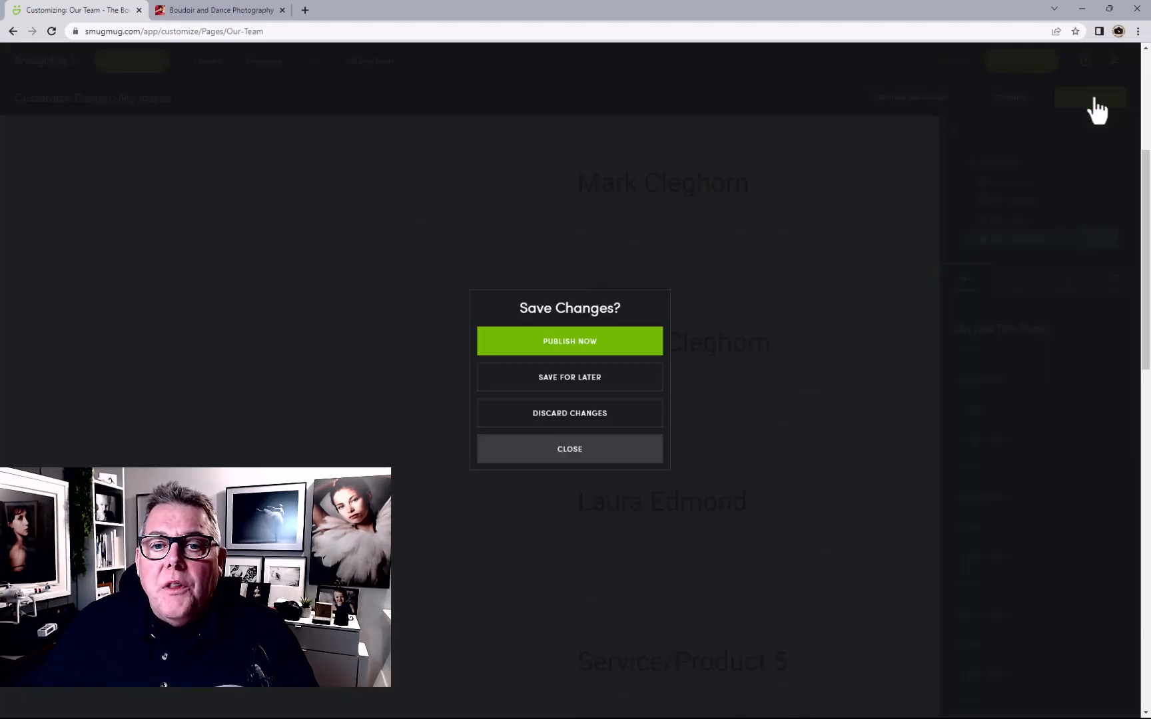
{"action": "left_click", "coordinate": [612, 329]}
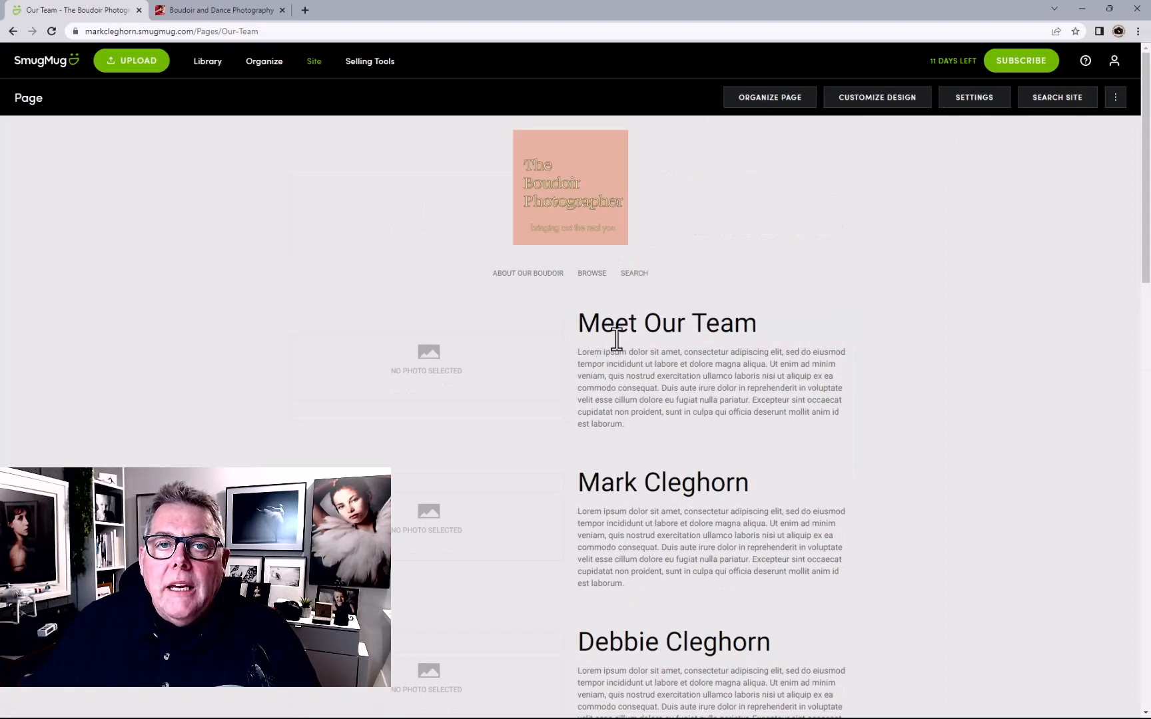
{"action": "left_click", "coordinate": [273, 66]}
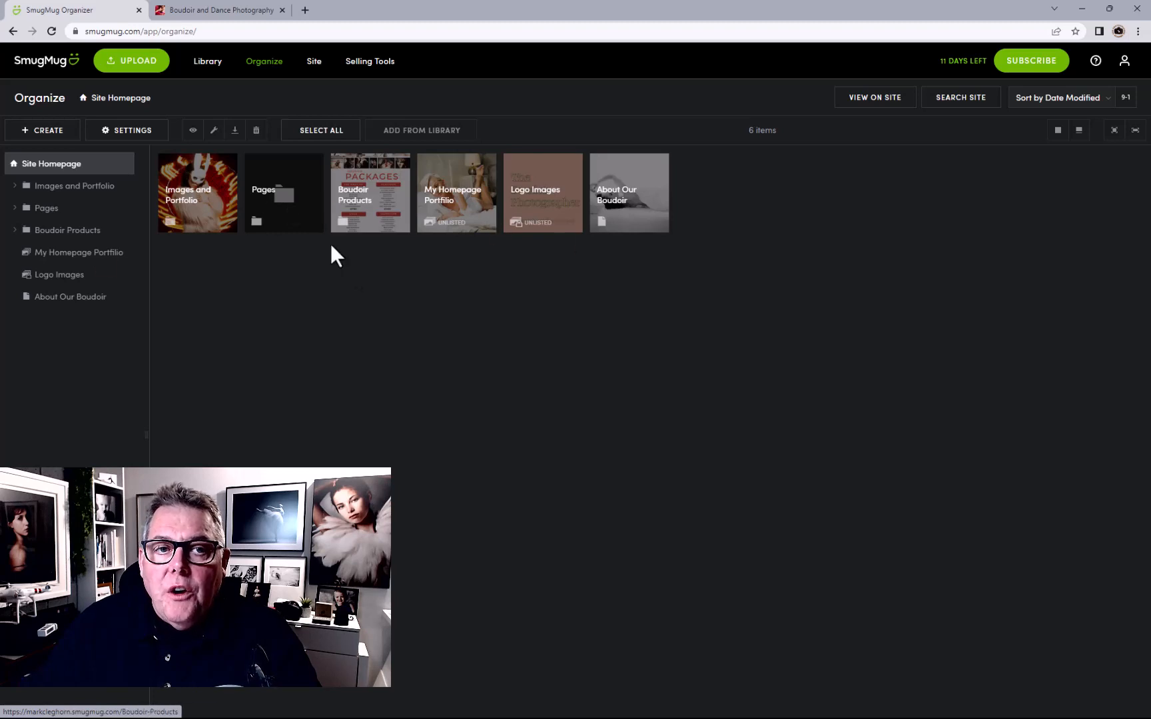
In the Pages folder, start a new Pricing page with the Thumbnails layout
{"action": "left_click", "coordinate": [44, 212]}
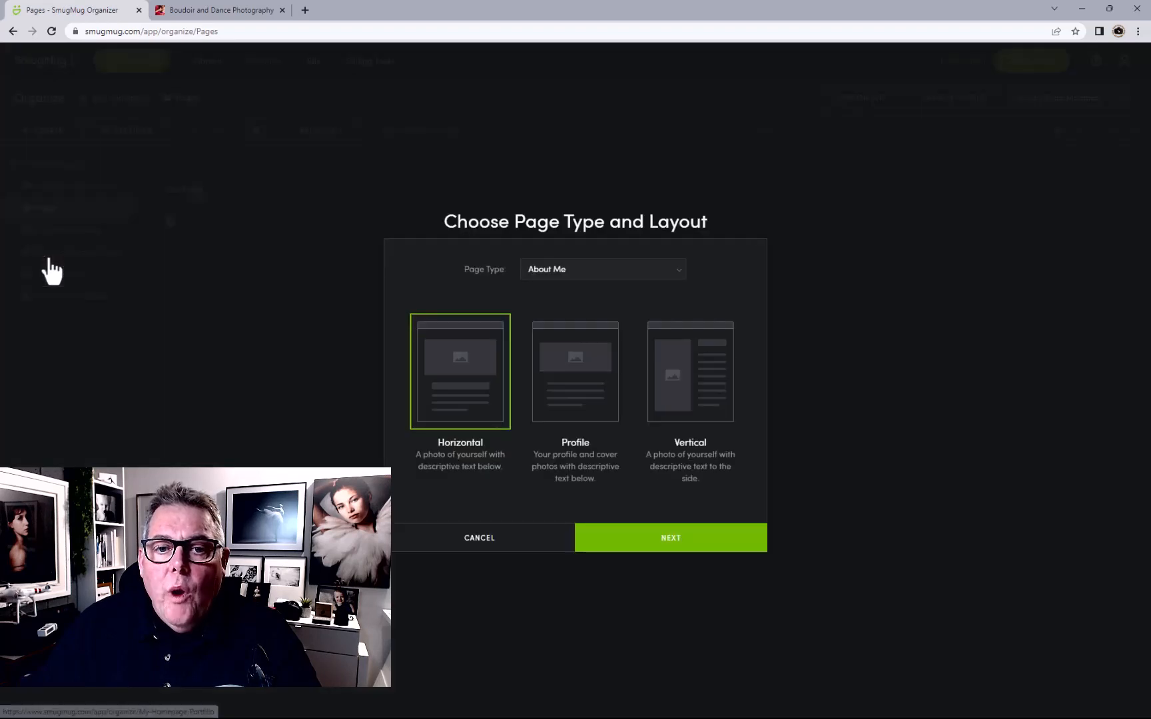
{"action": "left_click", "coordinate": [583, 269]}
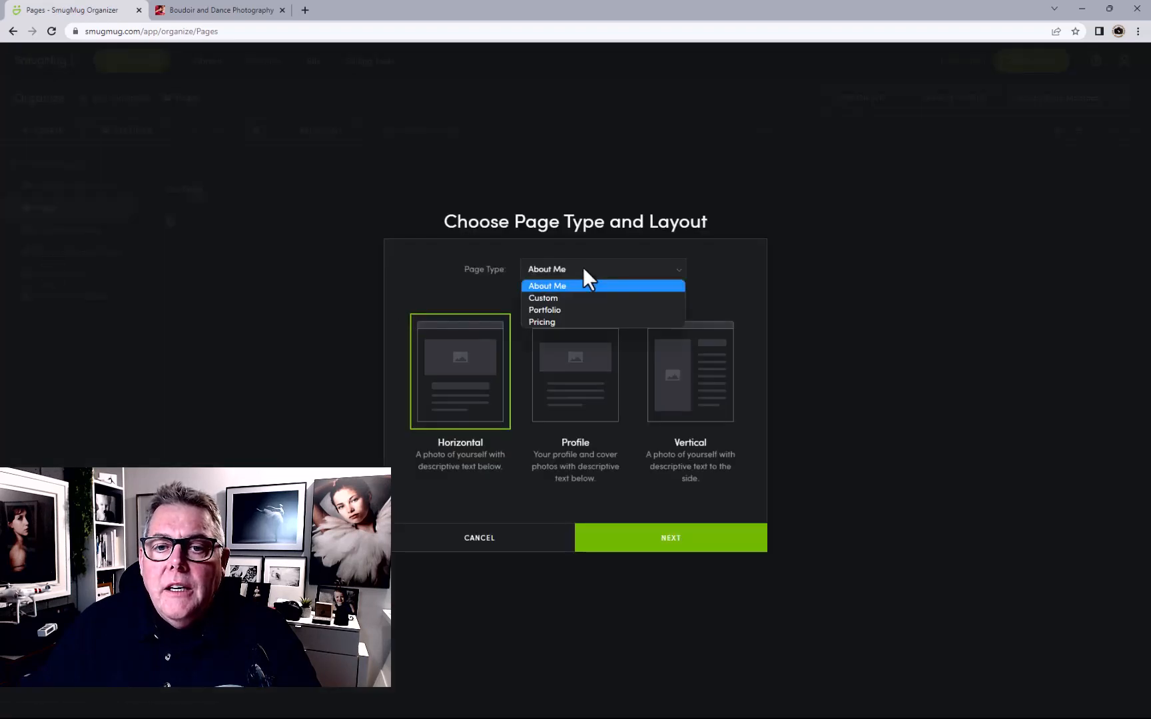
{"action": "left_click", "coordinate": [570, 322]}
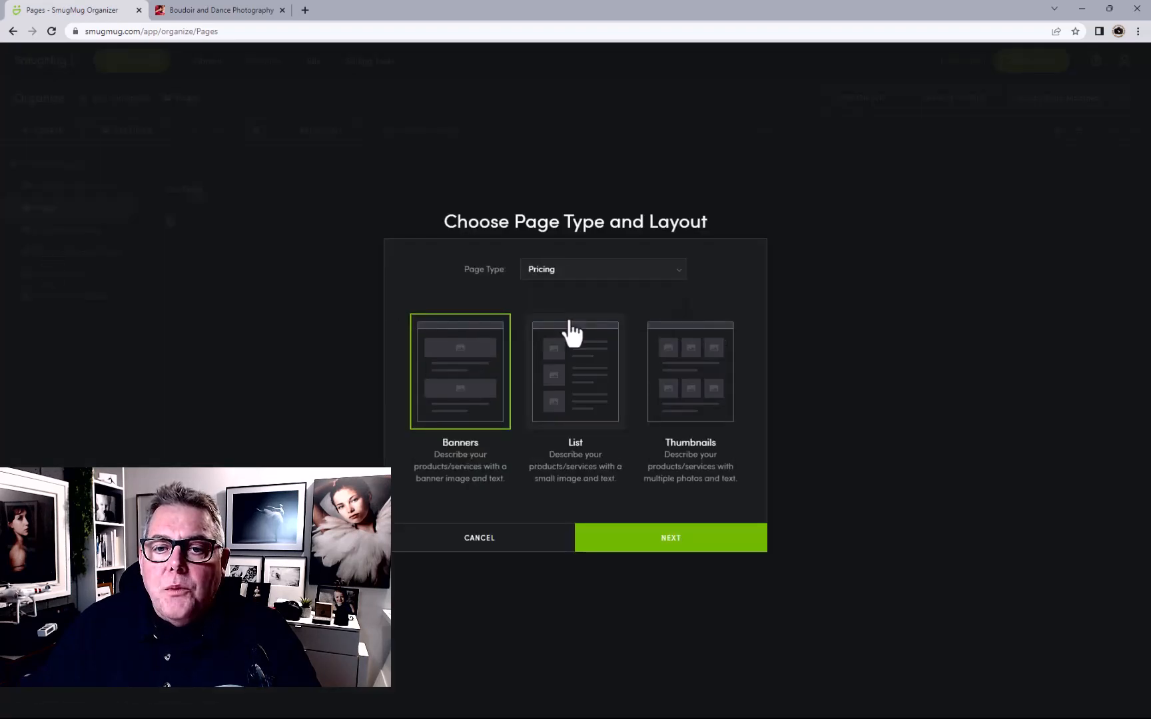
{"action": "left_click", "coordinate": [686, 394]}
{"action": "left_click", "coordinate": [660, 554]}
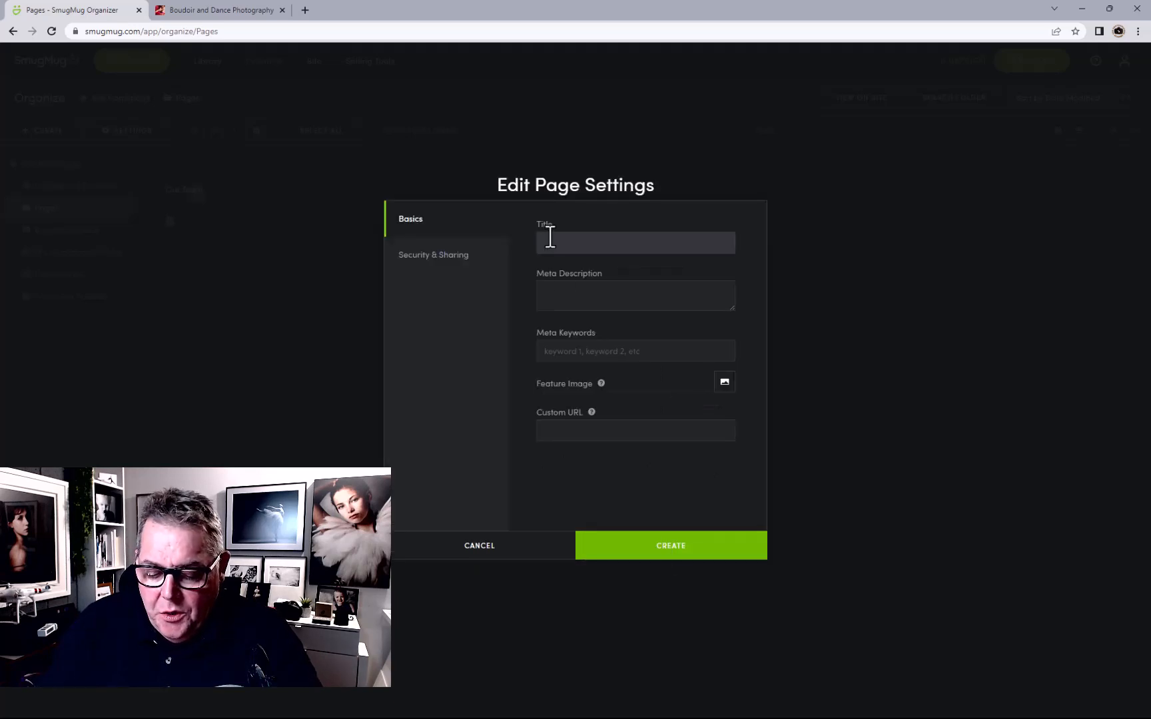
Title the page 'Our Boudoir Art', copy it into description and keywords, and create it
{"action": "type", "text": "Our Art"}
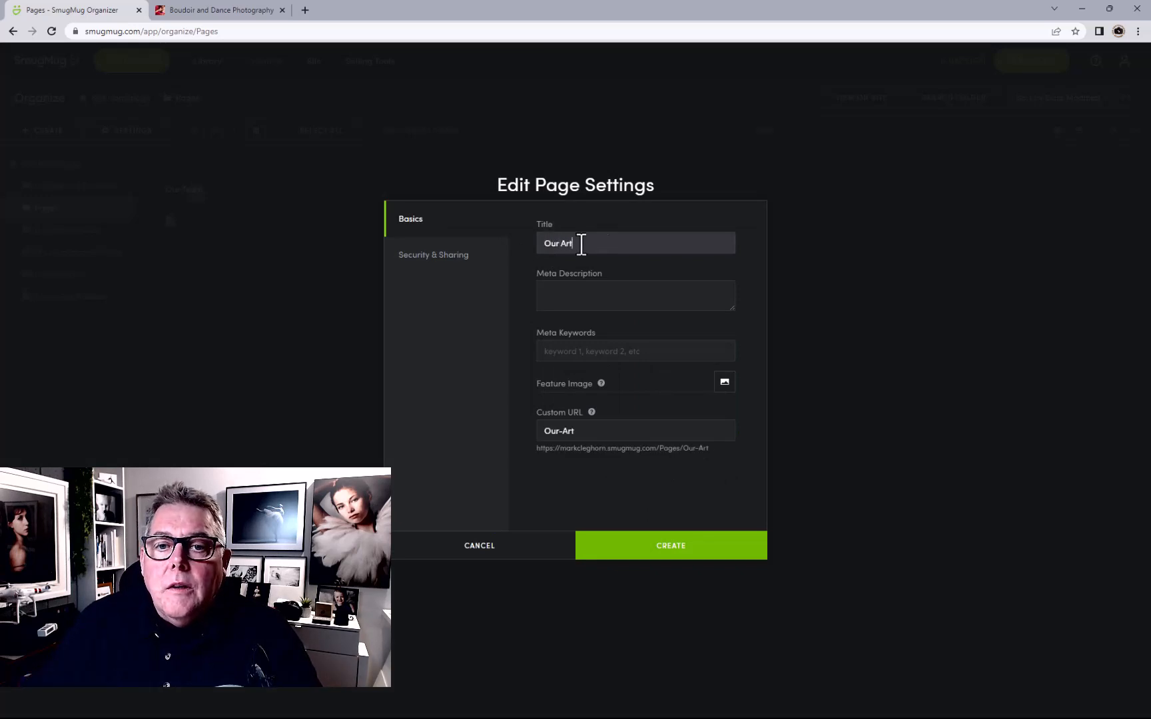
{"action": "left_click_drag", "start_coordinate": [581, 244], "coordinate": [540, 232]}
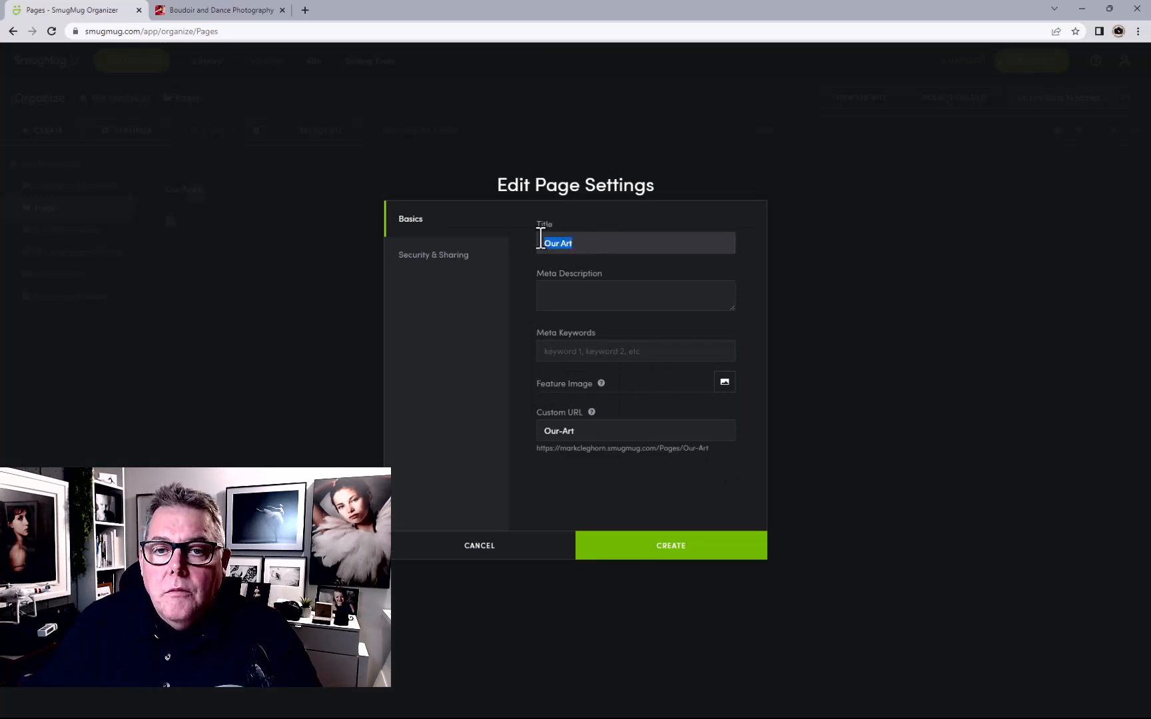
{"action": "left_click", "coordinate": [564, 243]}
{"action": "type", "text": "Boudo"}
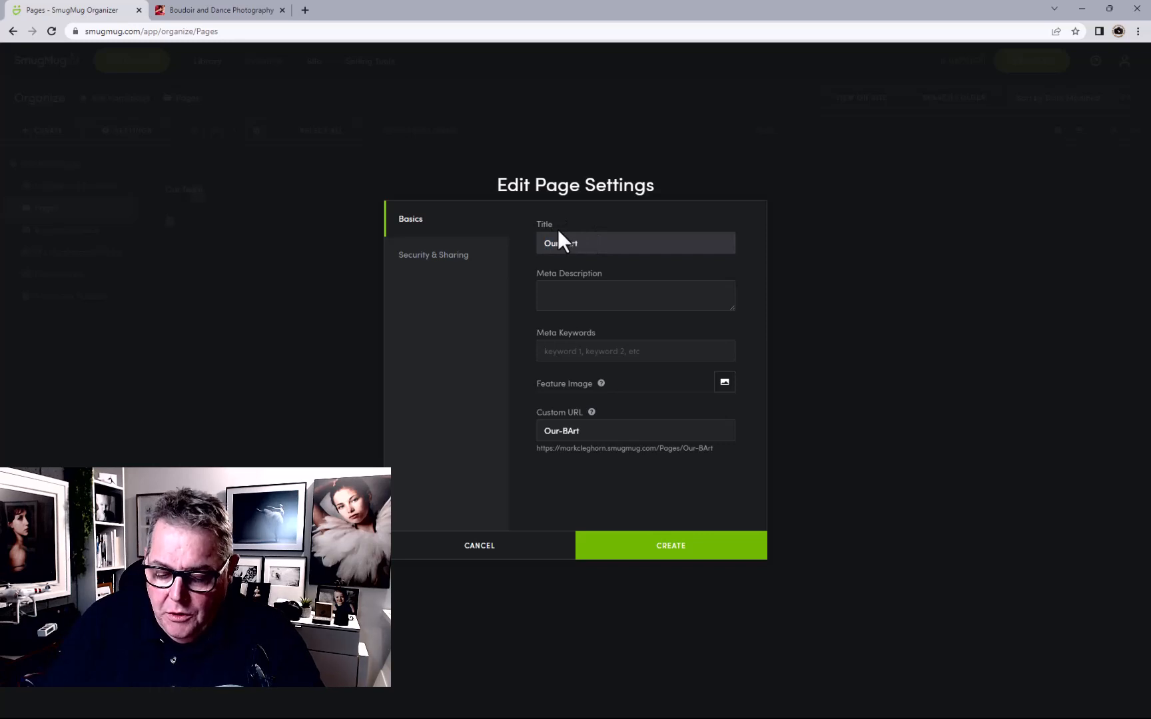
{"action": "type", "text": "ir"}
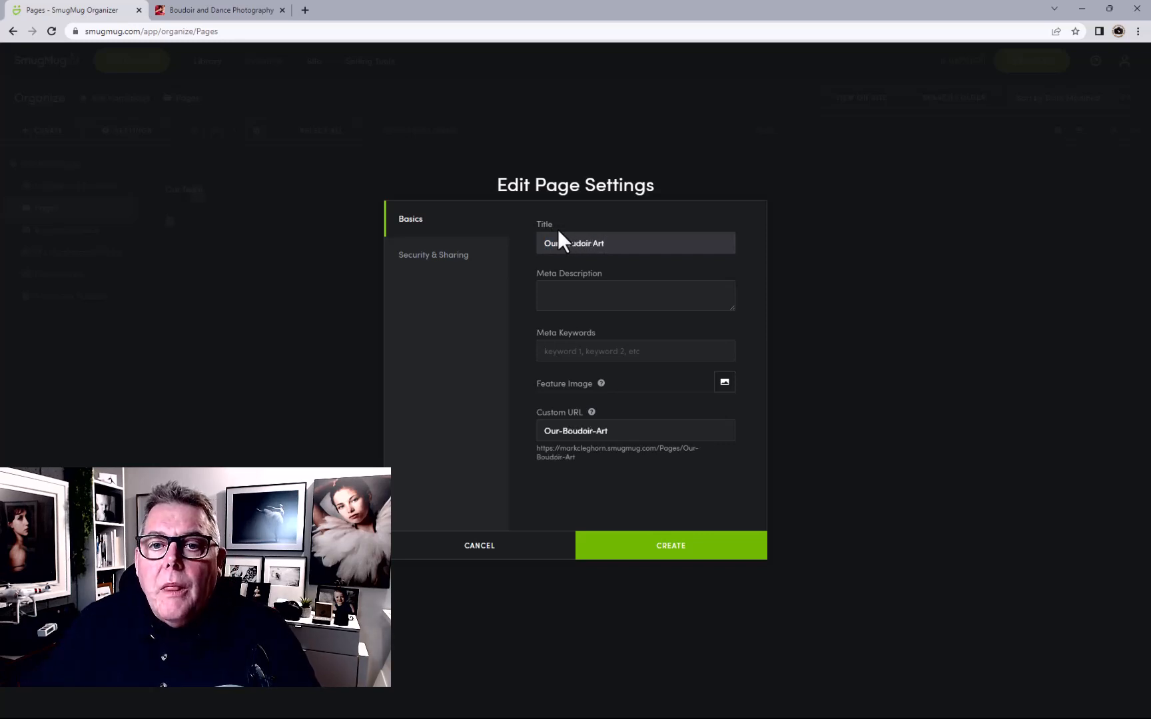
{"action": "left_click_drag", "start_coordinate": [628, 244], "coordinate": [488, 250]}
{"action": "key", "text": "ctrl+c"}
{"action": "left_click", "coordinate": [555, 303]}
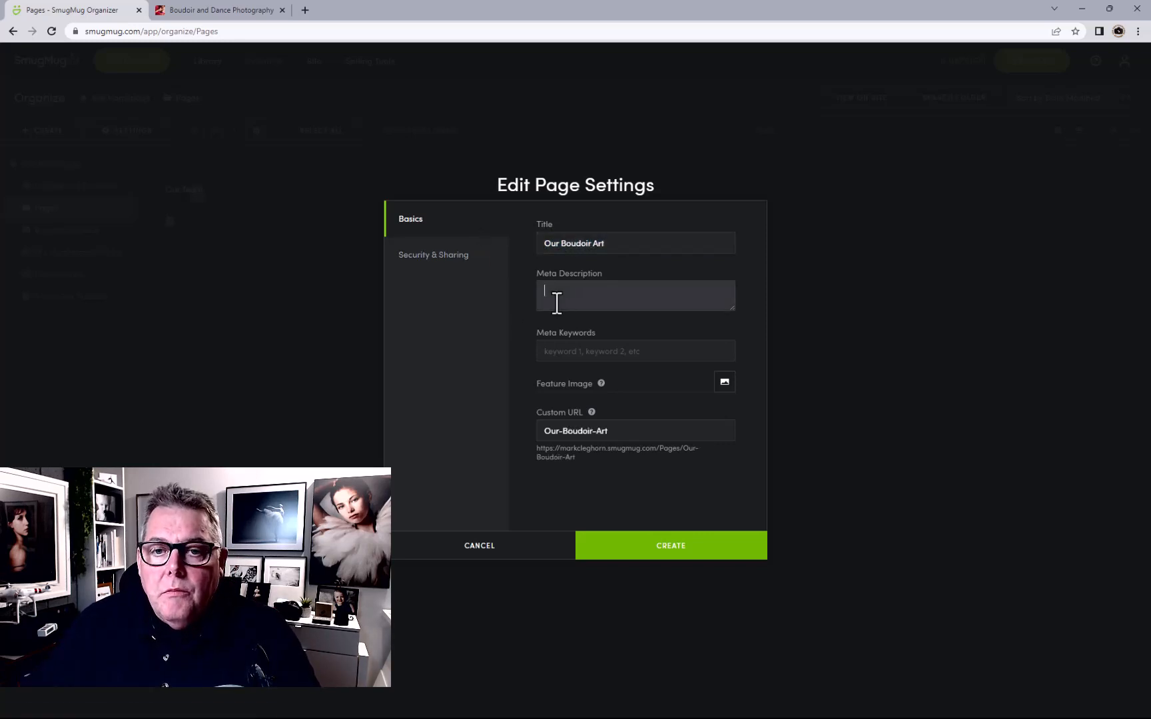
{"action": "key", "text": "ctrl+v"}
{"action": "left_click", "coordinate": [585, 353]}
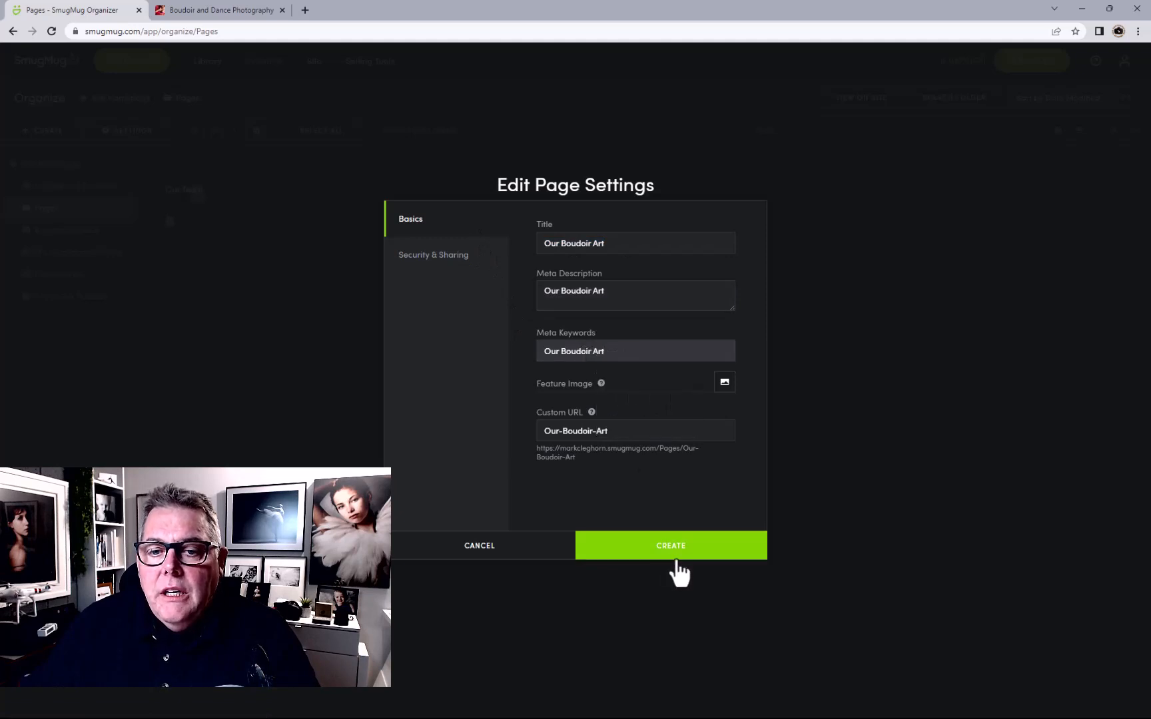
{"action": "left_click", "coordinate": [670, 565]}
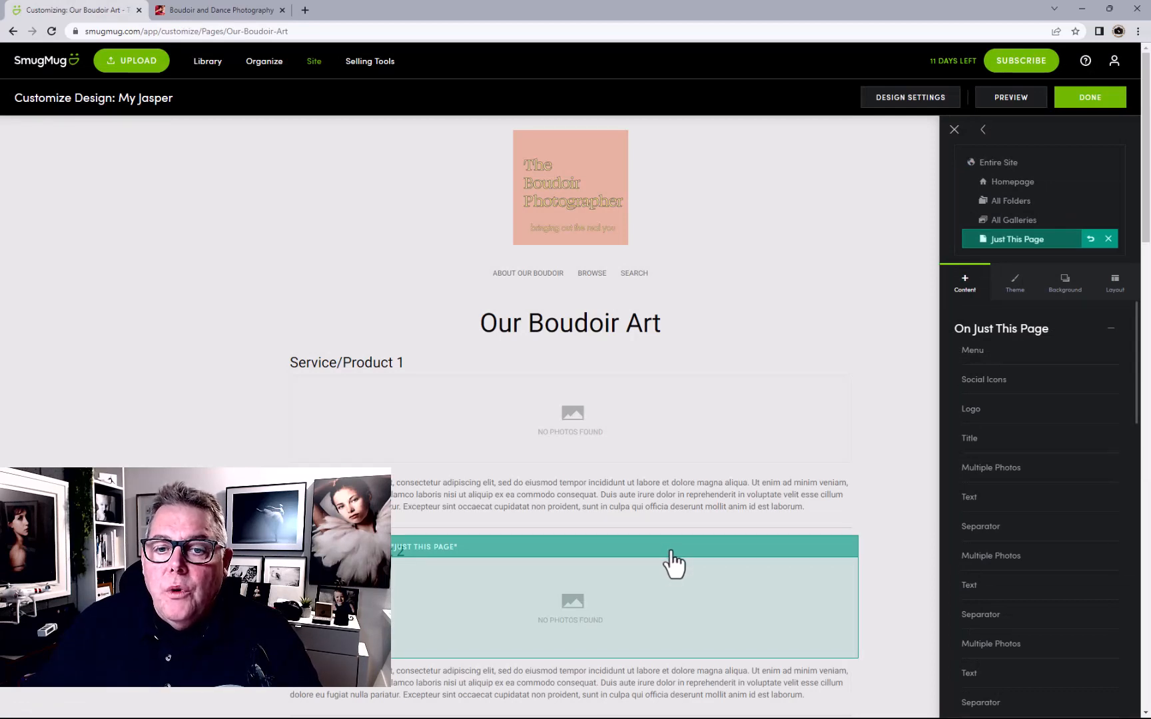
Retitle the first photo block 'Wall Art' and add three photos from Boudoir Products > Products
{"action": "left_click", "coordinate": [578, 452]}
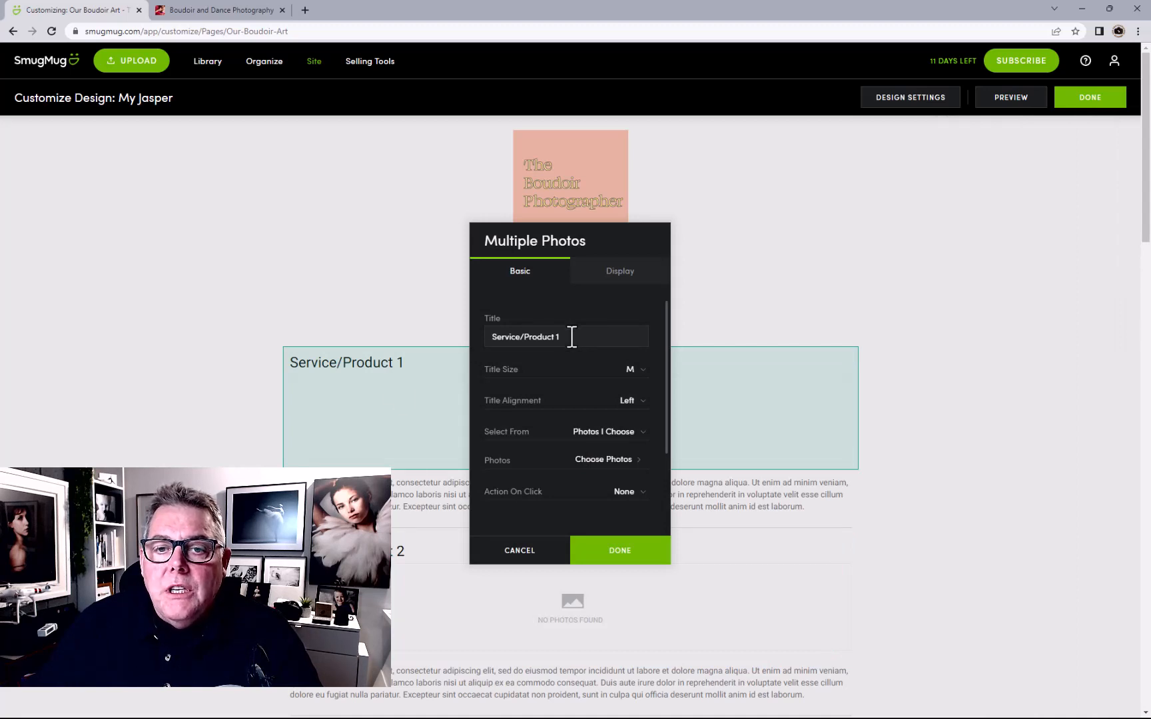
{"action": "left_click_drag", "start_coordinate": [571, 337], "coordinate": [443, 338]}
{"action": "type", "text": "Wall Art"}
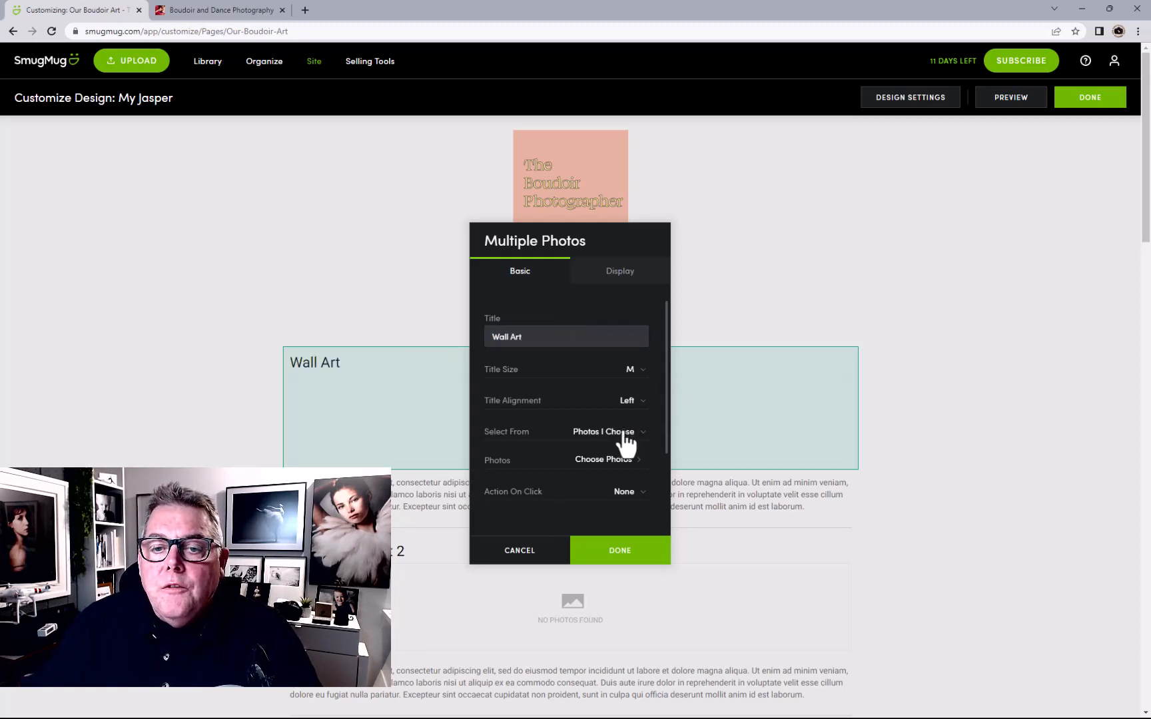
{"action": "left_click", "coordinate": [613, 460]}
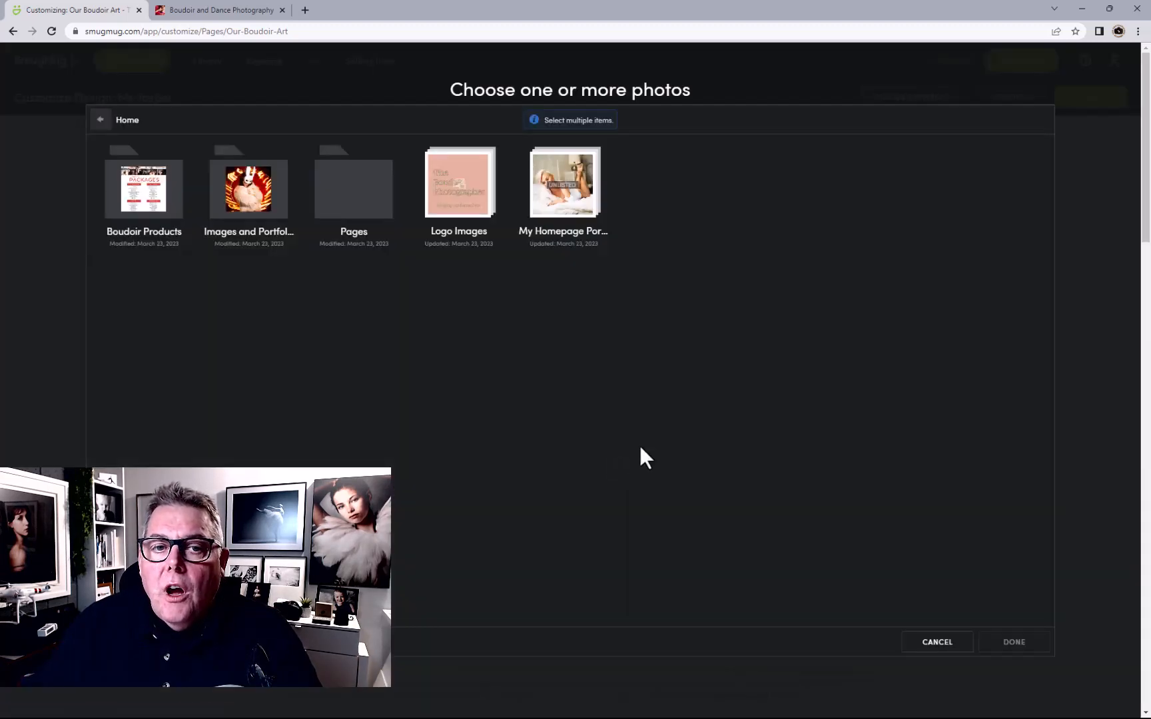
{"action": "left_click", "coordinate": [140, 220]}
{"action": "left_click", "coordinate": [137, 216]}
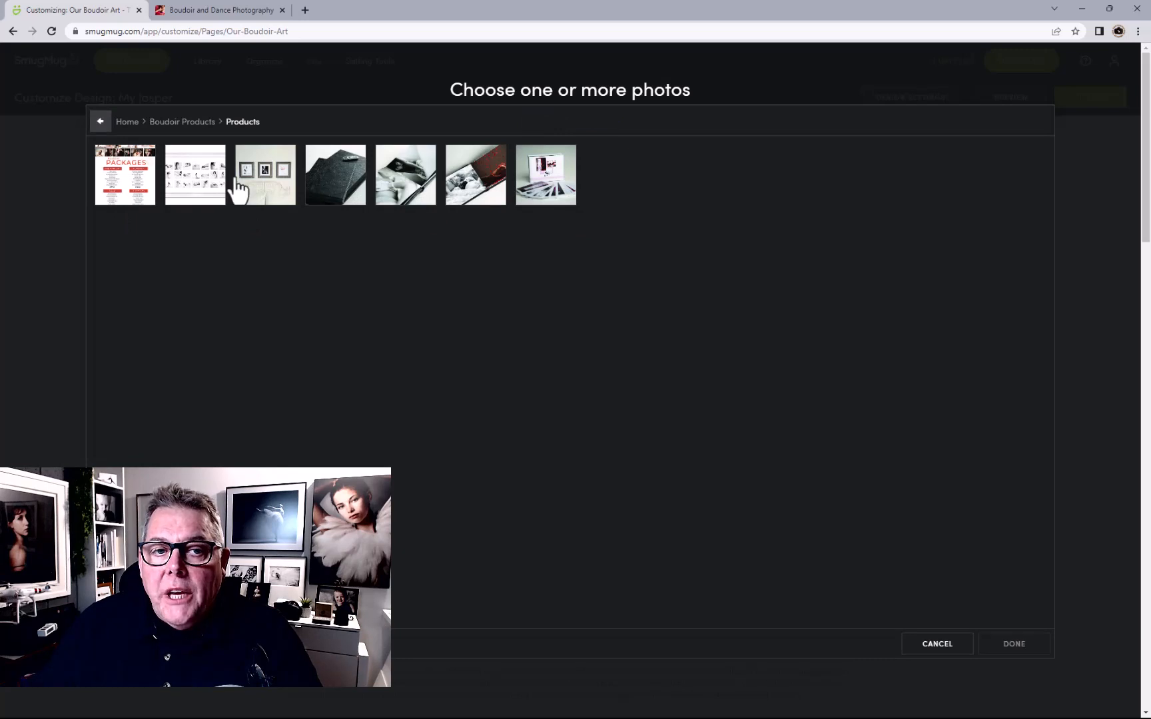
{"action": "left_click", "coordinate": [266, 186]}
{"action": "left_click", "coordinate": [340, 186]}
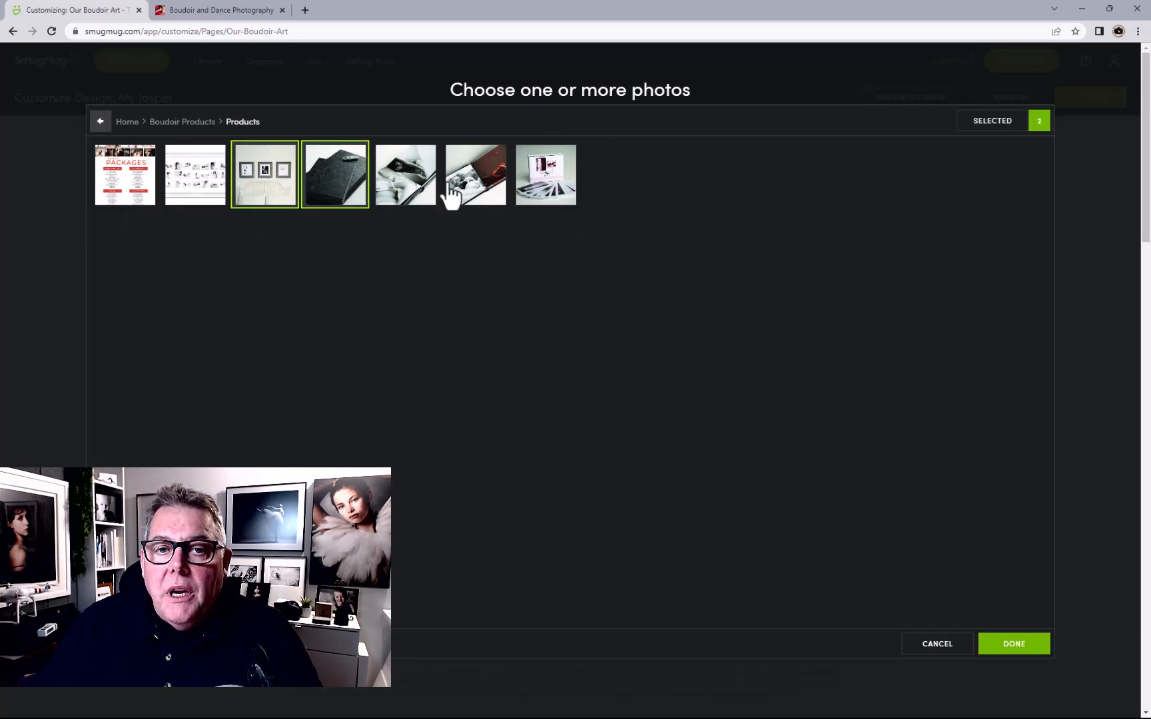
{"action": "left_click", "coordinate": [409, 190]}
{"action": "left_click", "coordinate": [1011, 645]}
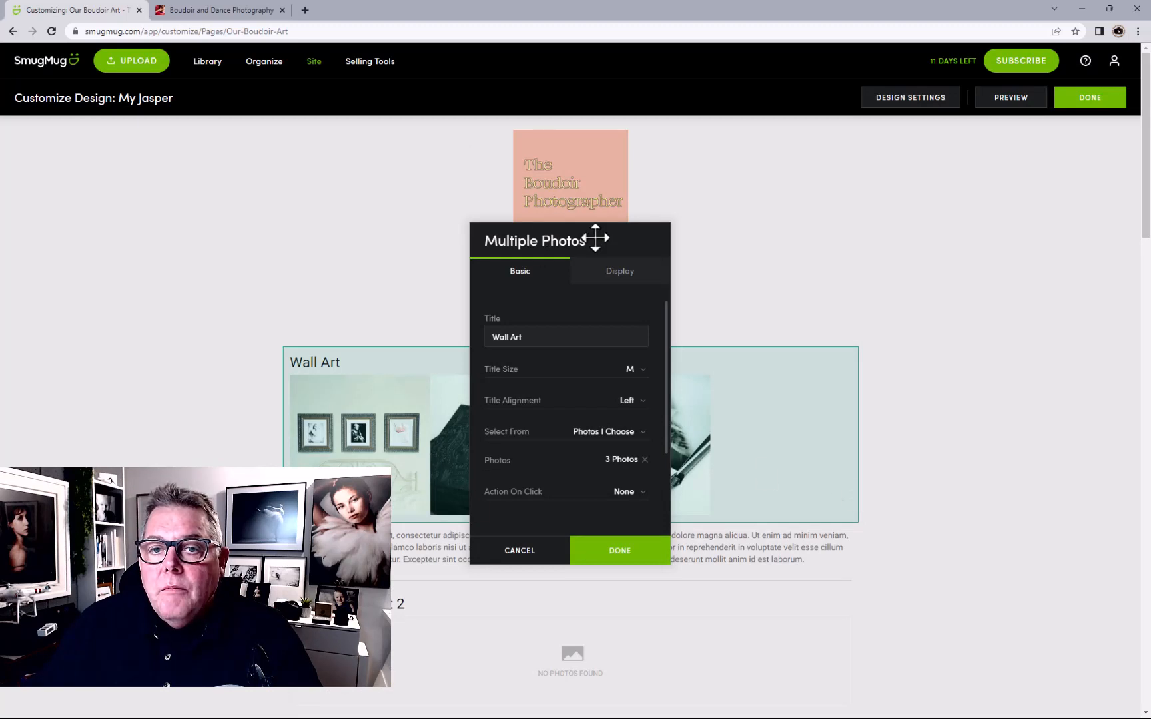
Add the print box photo as a fourth Wall Art image and finish the block
{"action": "left_click_drag", "start_coordinate": [596, 237], "coordinate": [993, 212]}
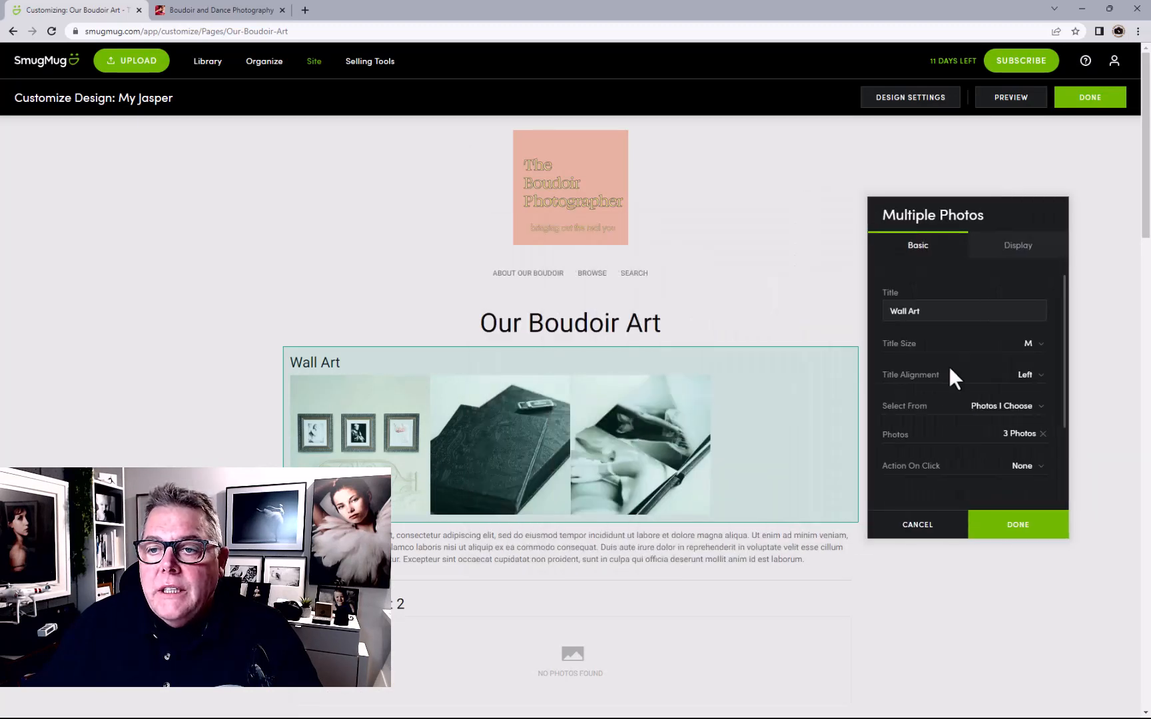
{"action": "left_click", "coordinate": [1019, 433]}
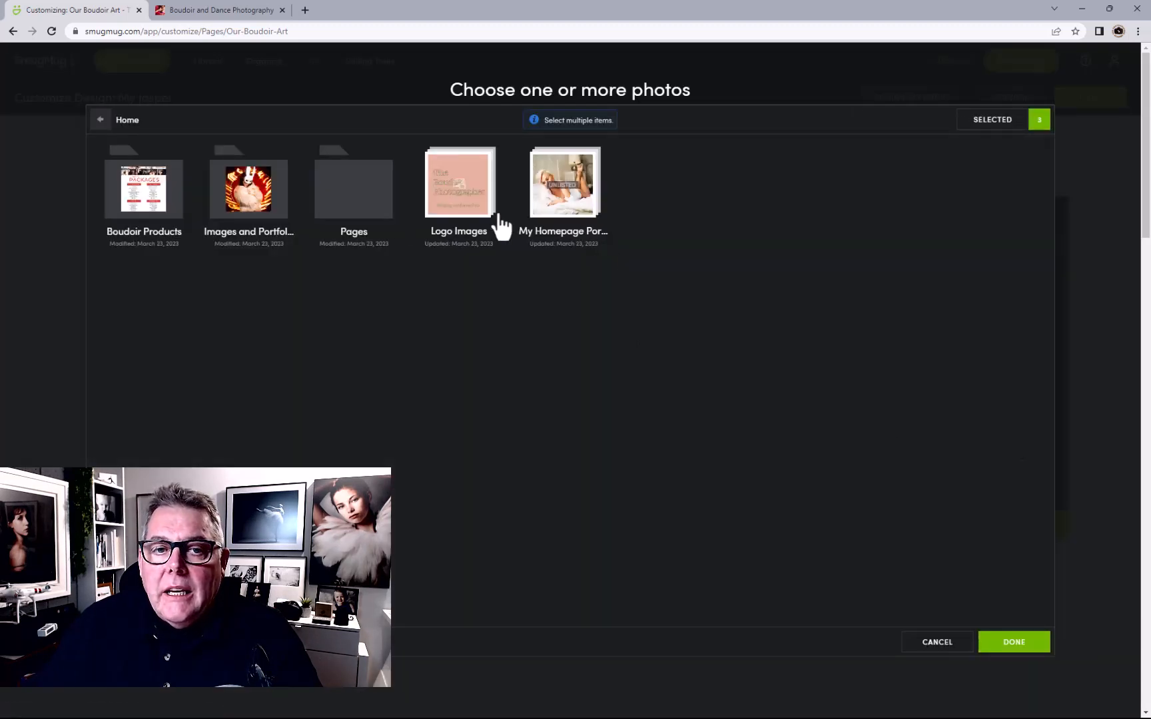
{"action": "left_click", "coordinate": [141, 218]}
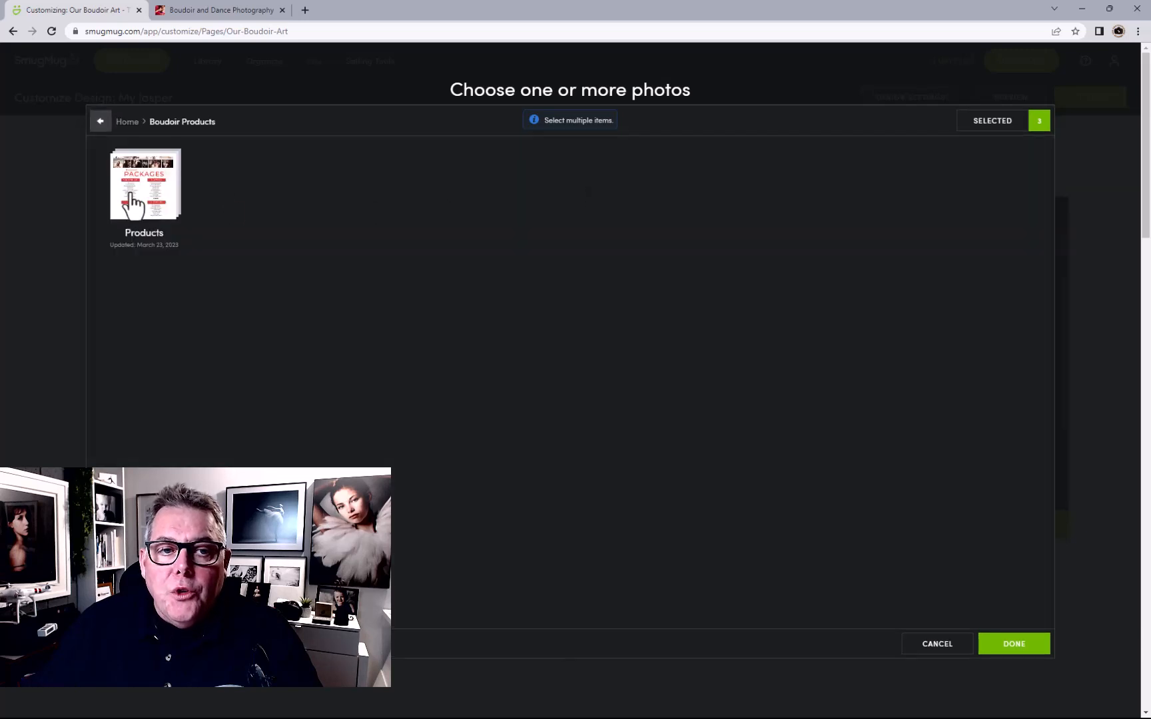
{"action": "left_click", "coordinate": [134, 200]}
{"action": "left_click", "coordinate": [572, 197]}
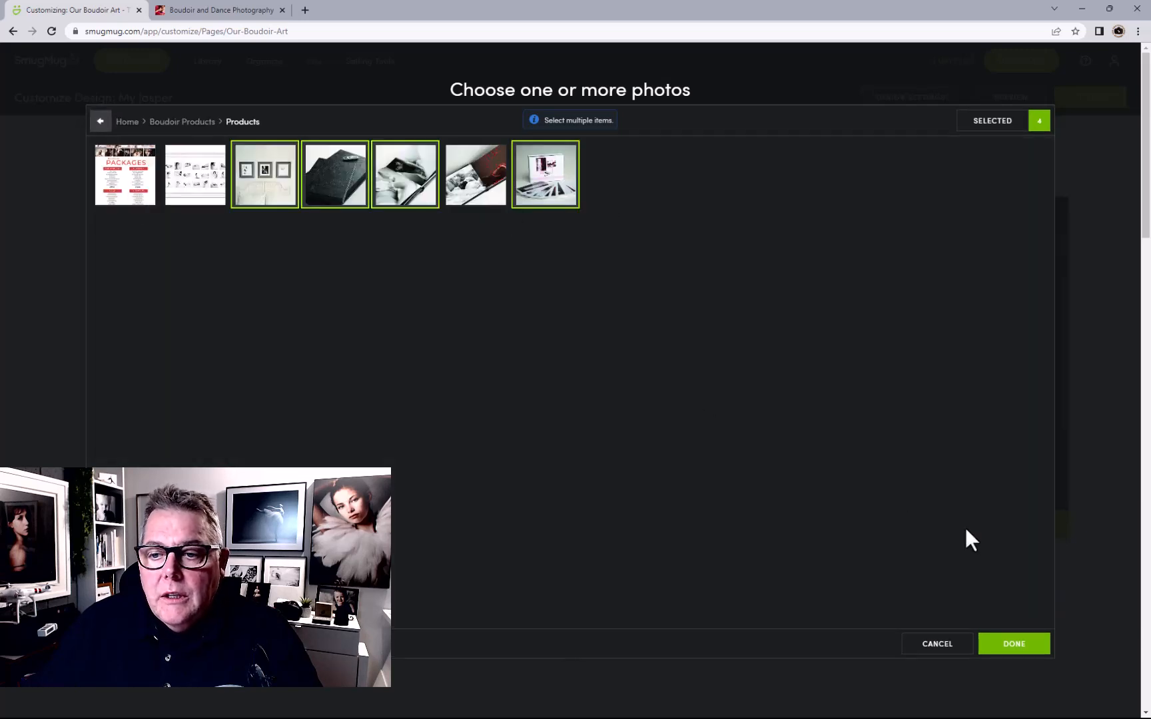
{"action": "left_click", "coordinate": [1013, 645]}
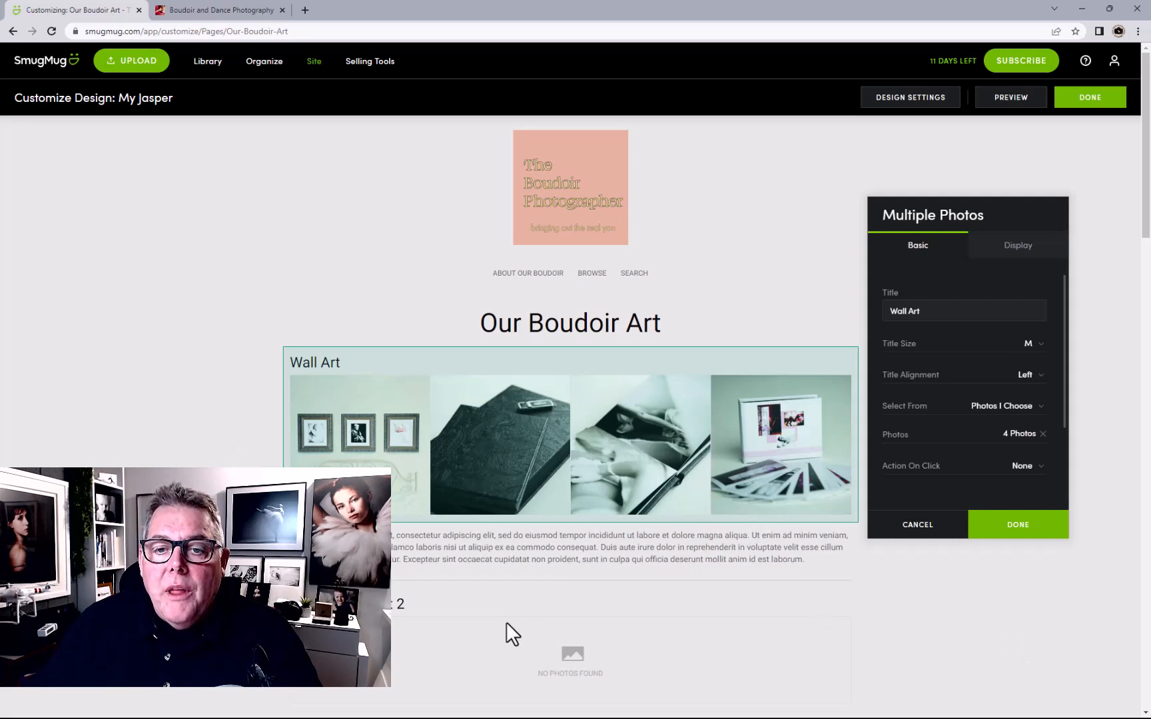
{"action": "scroll", "coordinate": [512, 632], "scroll_direction": "down", "scroll_amount": 1}
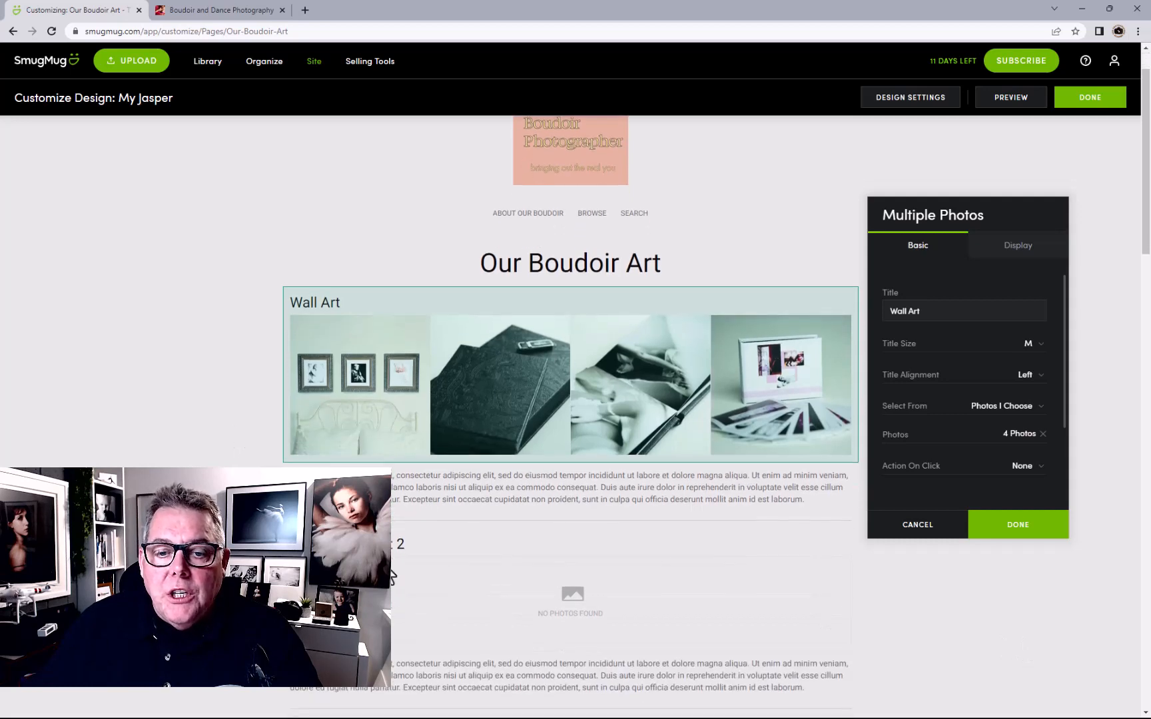
{"action": "left_click", "coordinate": [1042, 525]}
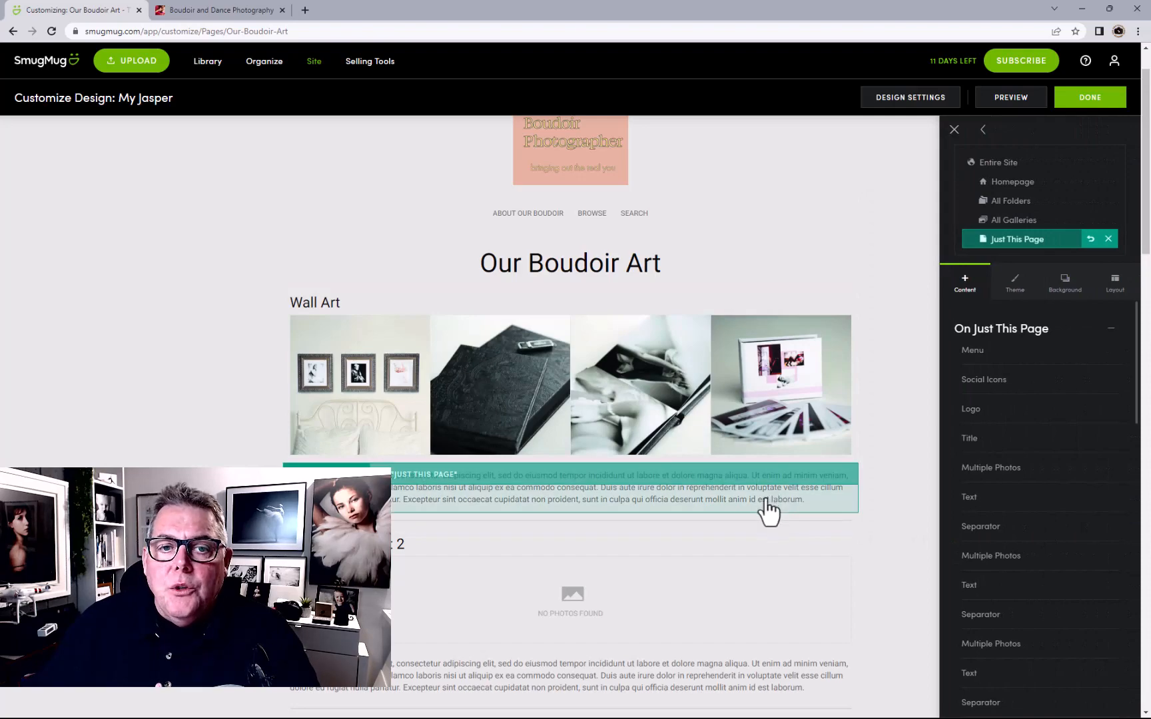
Review the Our Boudoir Art page and publish its changes
{"action": "scroll", "coordinate": [765, 509], "scroll_direction": "down", "scroll_amount": 12}
{"action": "scroll", "coordinate": [746, 501], "scroll_direction": "down", "scroll_amount": 6}
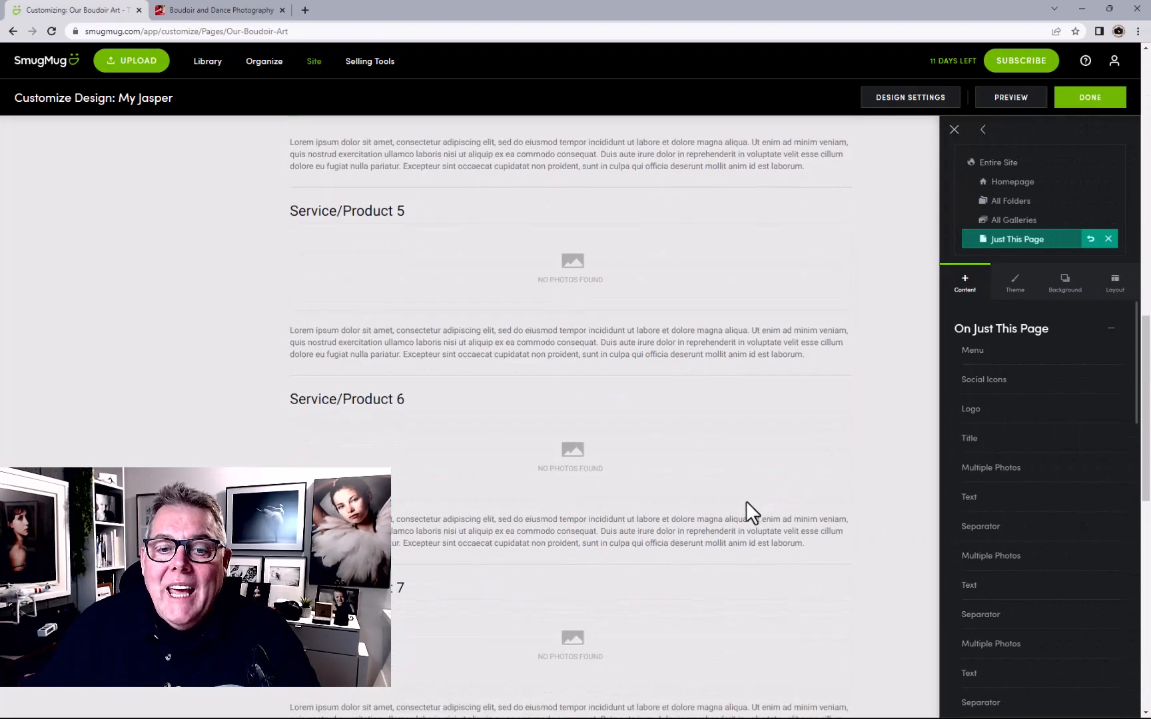
{"action": "scroll", "coordinate": [746, 502], "scroll_direction": "up", "scroll_amount": 8}
{"action": "scroll", "coordinate": [747, 501], "scroll_direction": "up", "scroll_amount": 15}
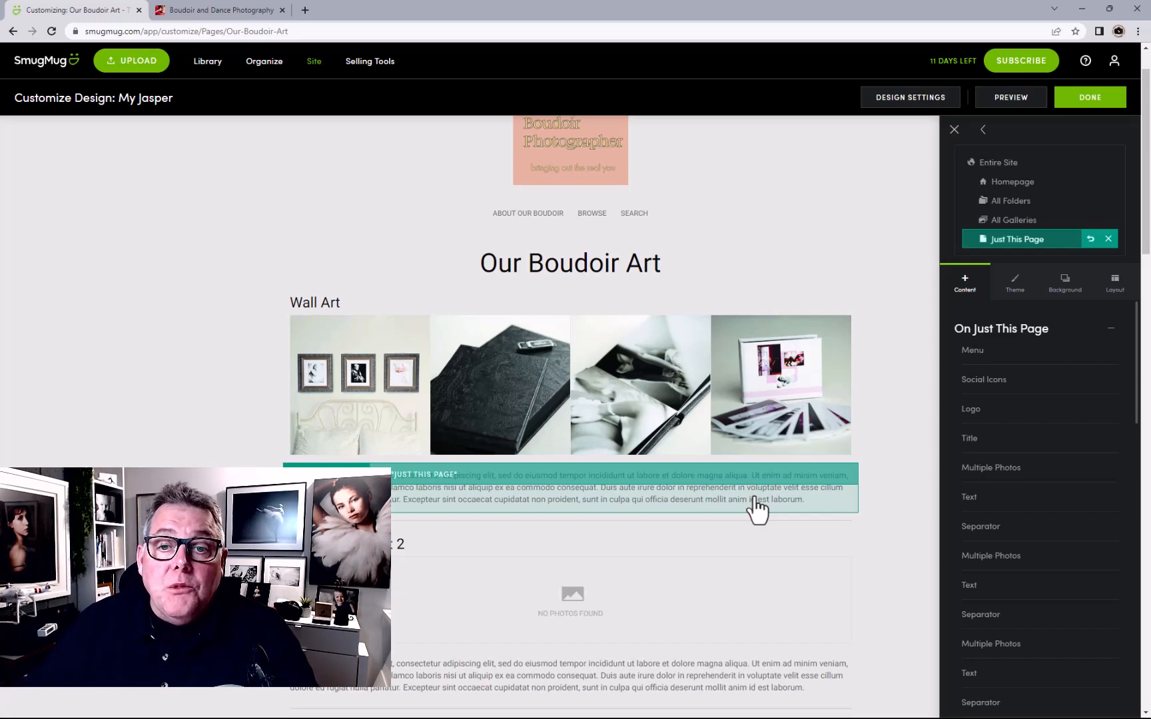
{"action": "left_click", "coordinate": [1081, 101]}
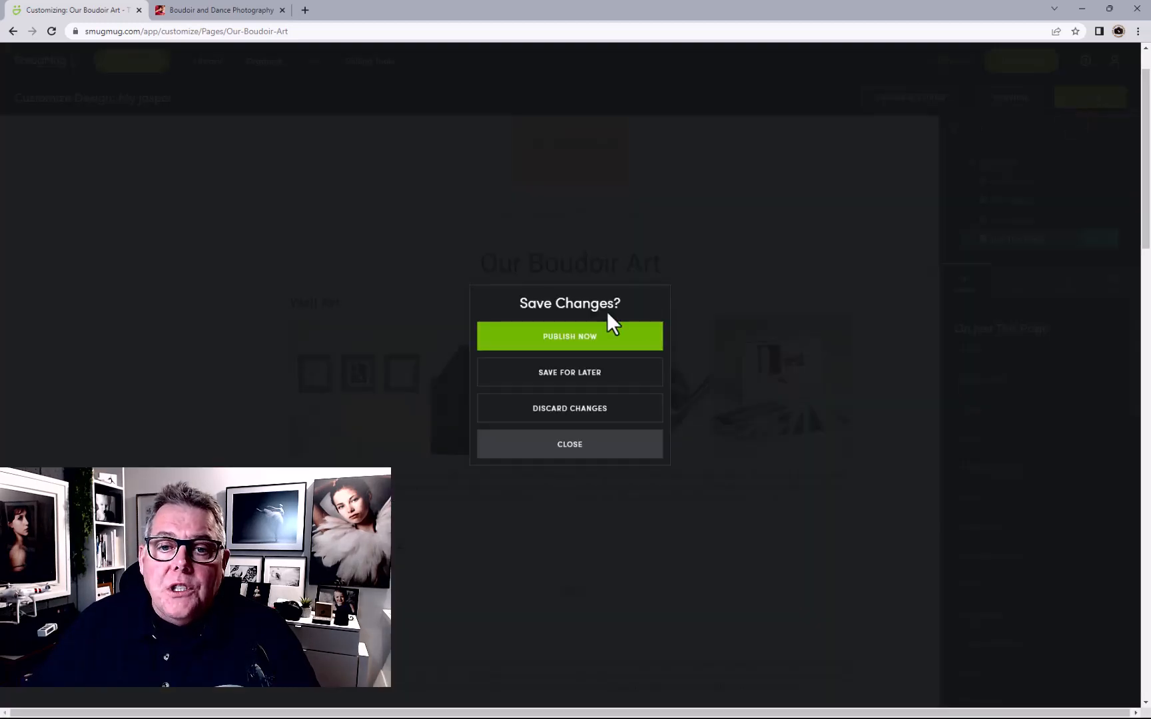
{"action": "left_click", "coordinate": [590, 332]}
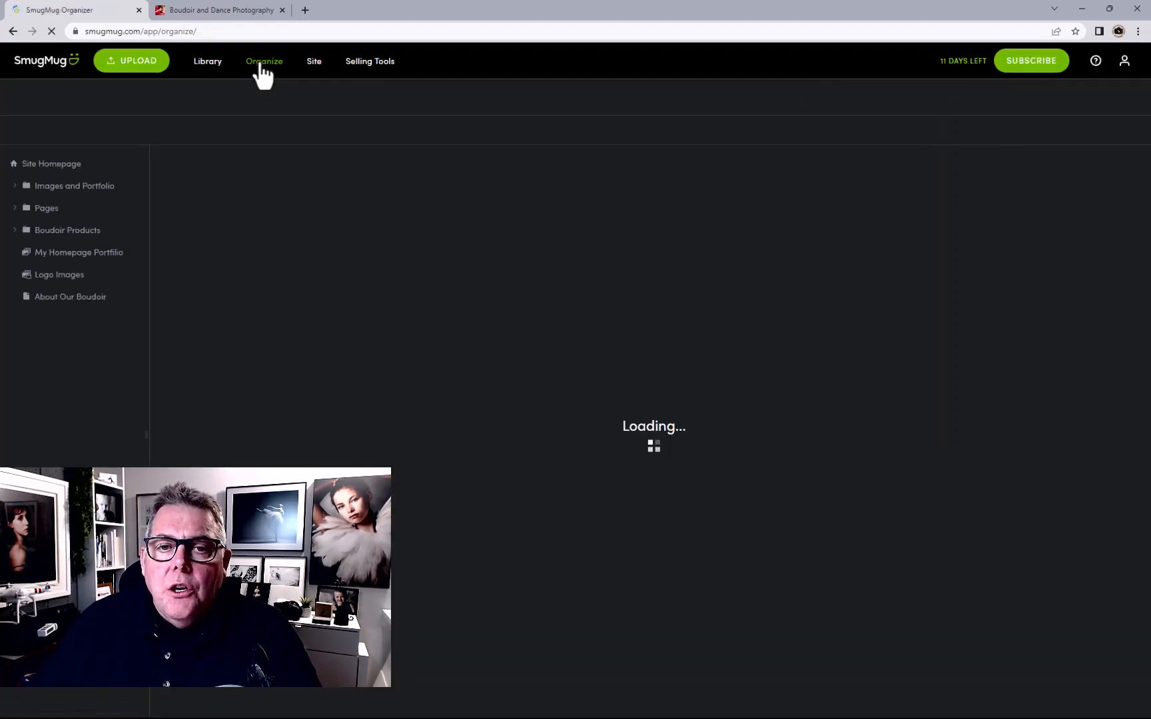
In the Pages folder, start a new web page with the Profile layout
{"action": "left_click", "coordinate": [62, 209]}
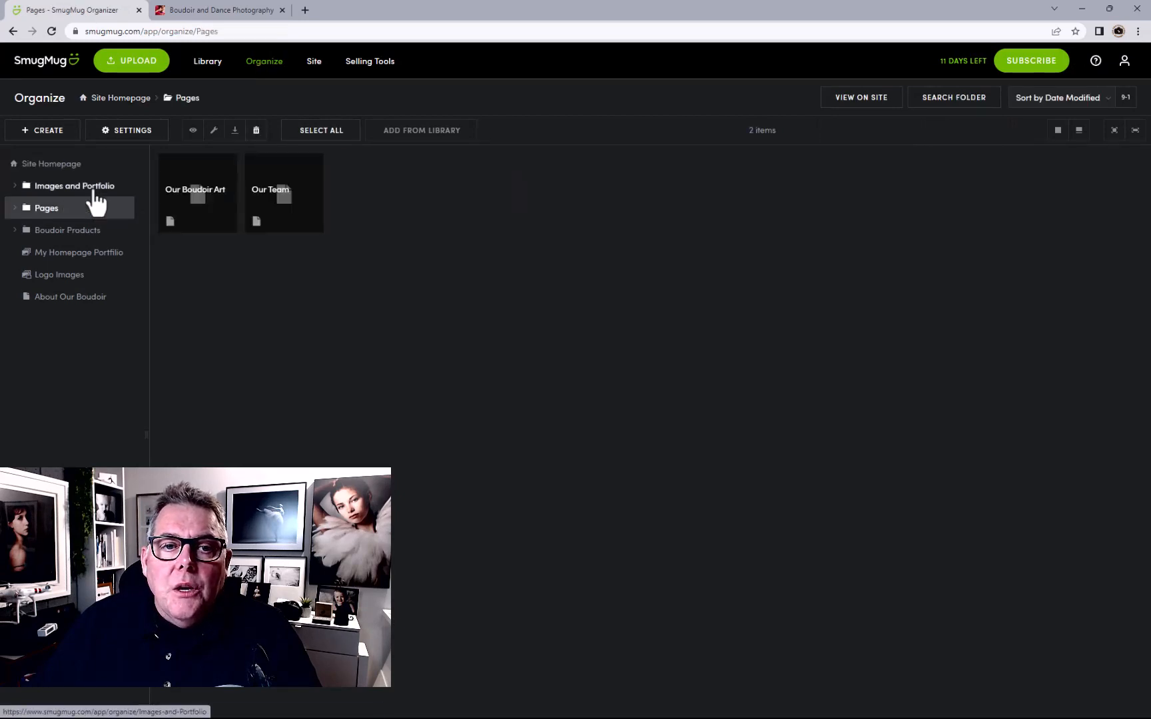
{"action": "left_click", "coordinate": [56, 133]}
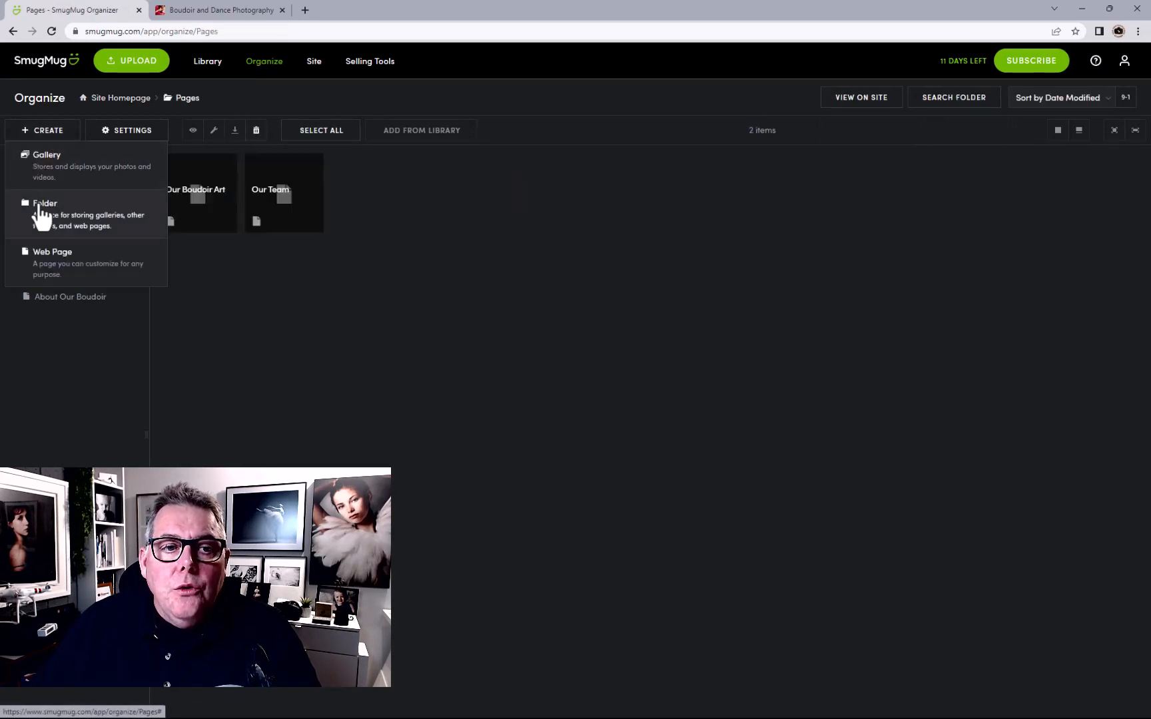
{"action": "left_click", "coordinate": [47, 262]}
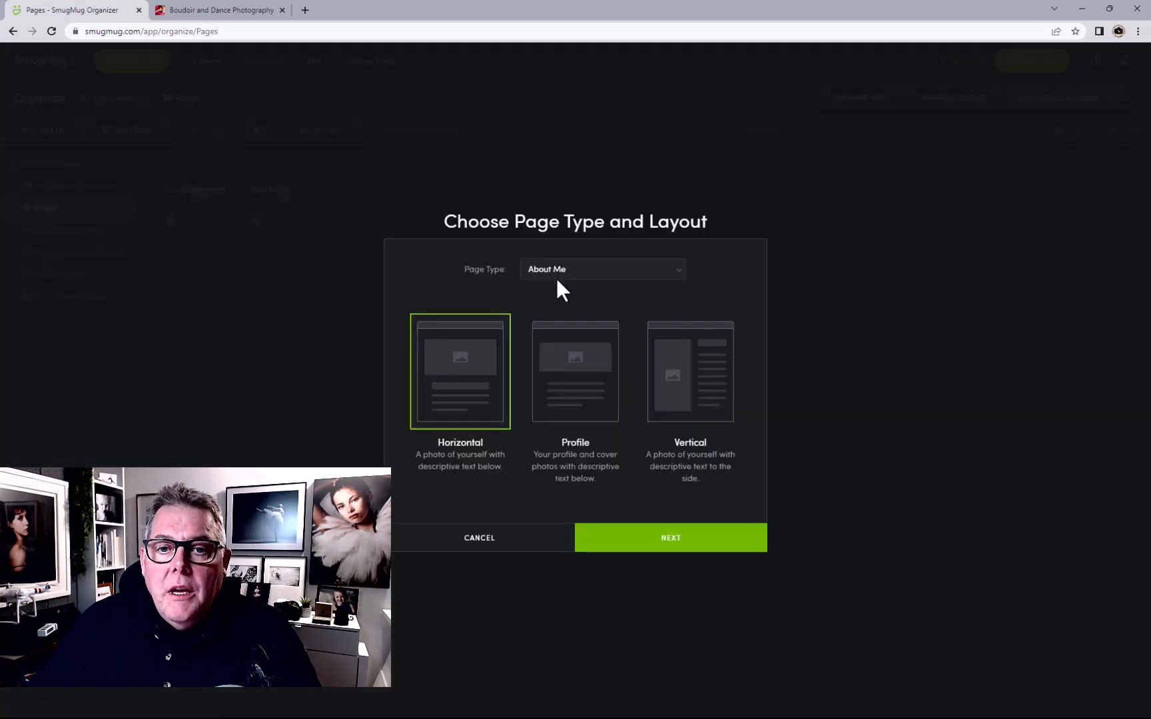
{"action": "left_click", "coordinate": [566, 365]}
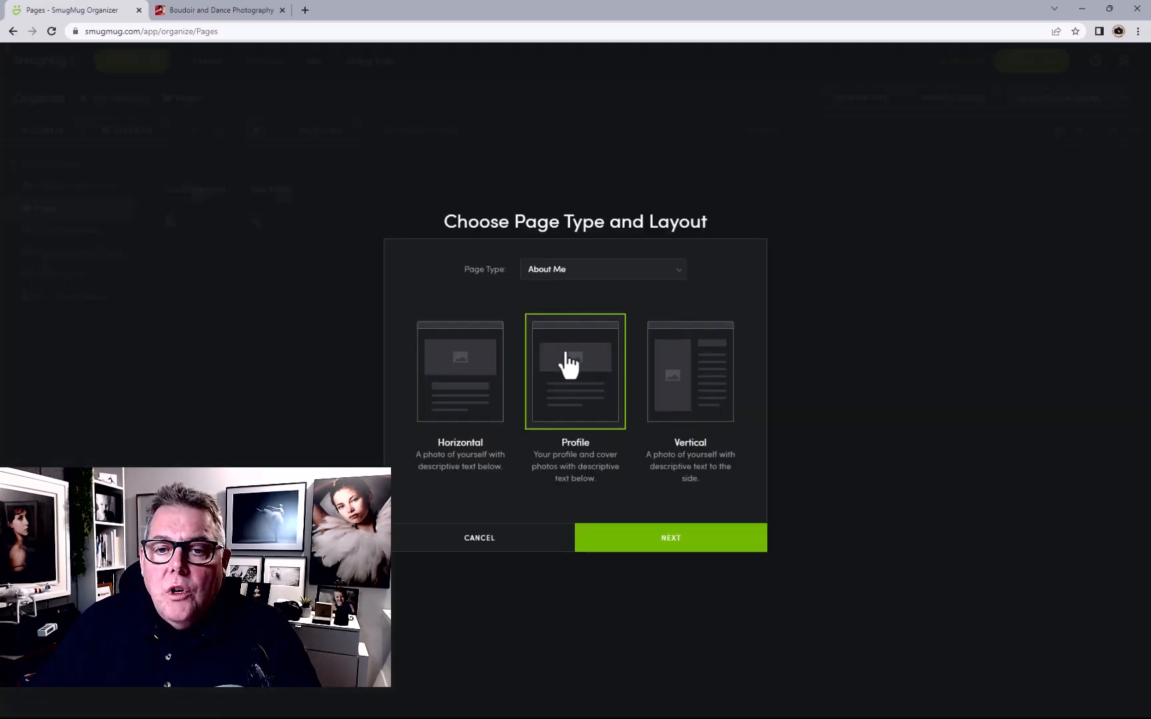
{"action": "left_click", "coordinate": [642, 544]}
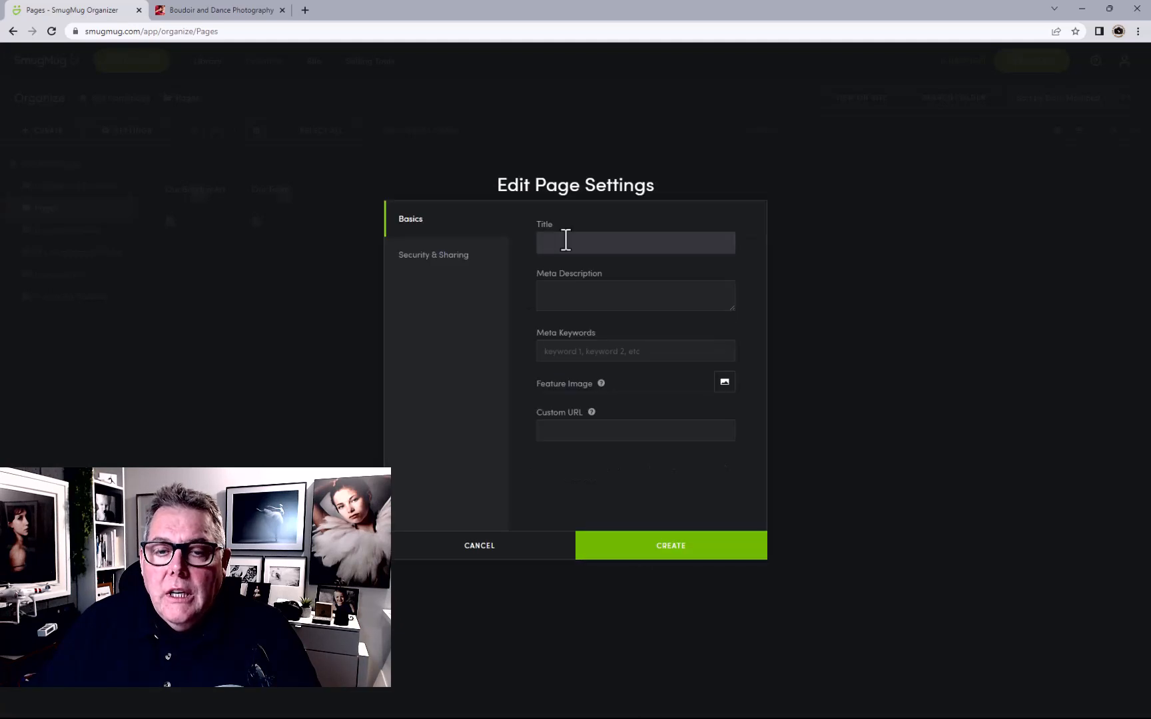
Title the page 'Book Now', reuse it for meta description and keywords, and create it
{"action": "type", "text": "Book Now"}
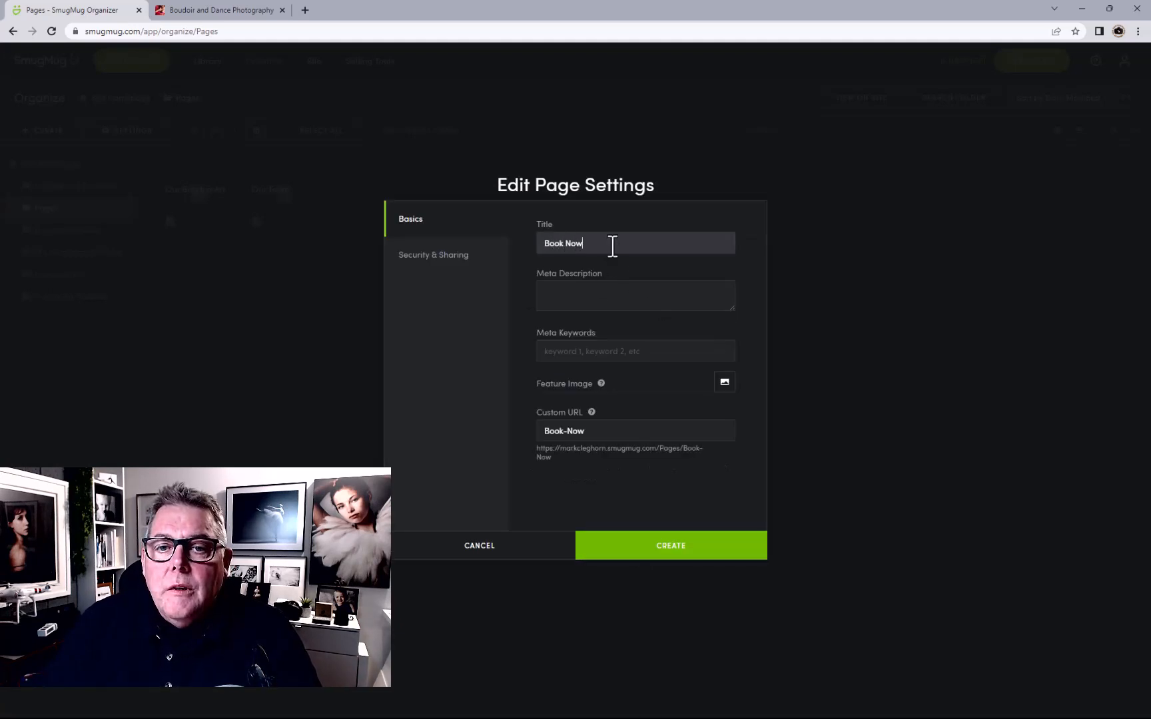
{"action": "left_click_drag", "start_coordinate": [612, 245], "coordinate": [479, 226]}
{"action": "key", "text": "ctrl+c"}
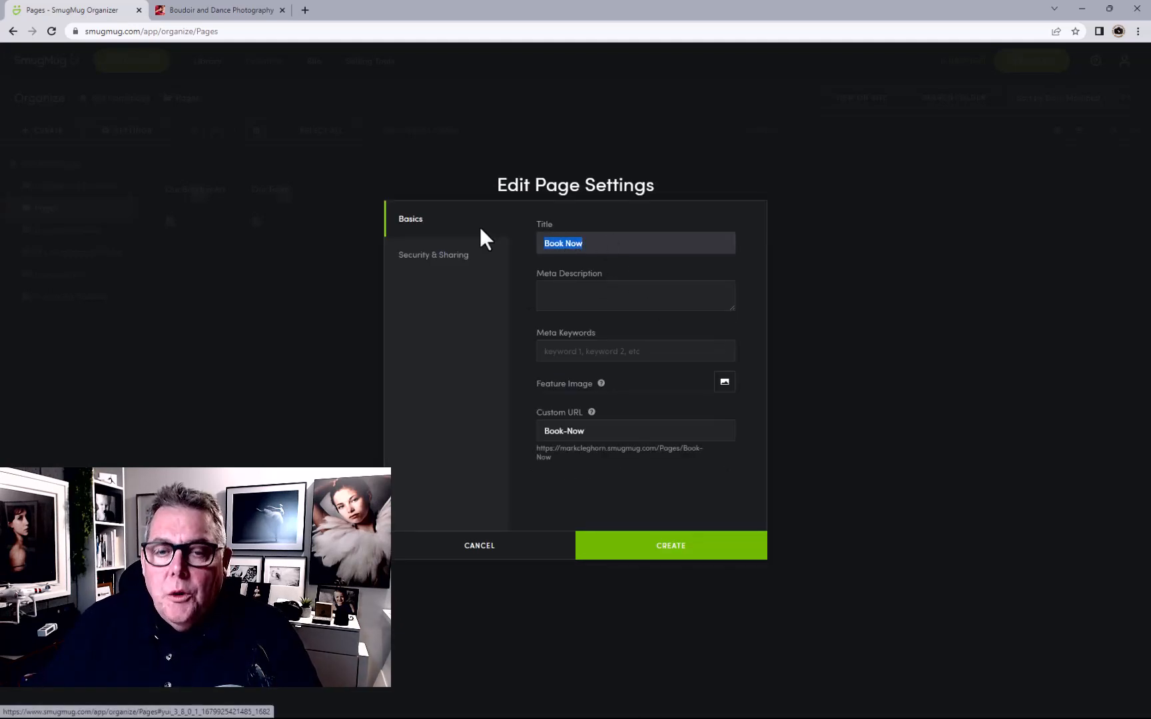
{"action": "left_click", "coordinate": [607, 297]}
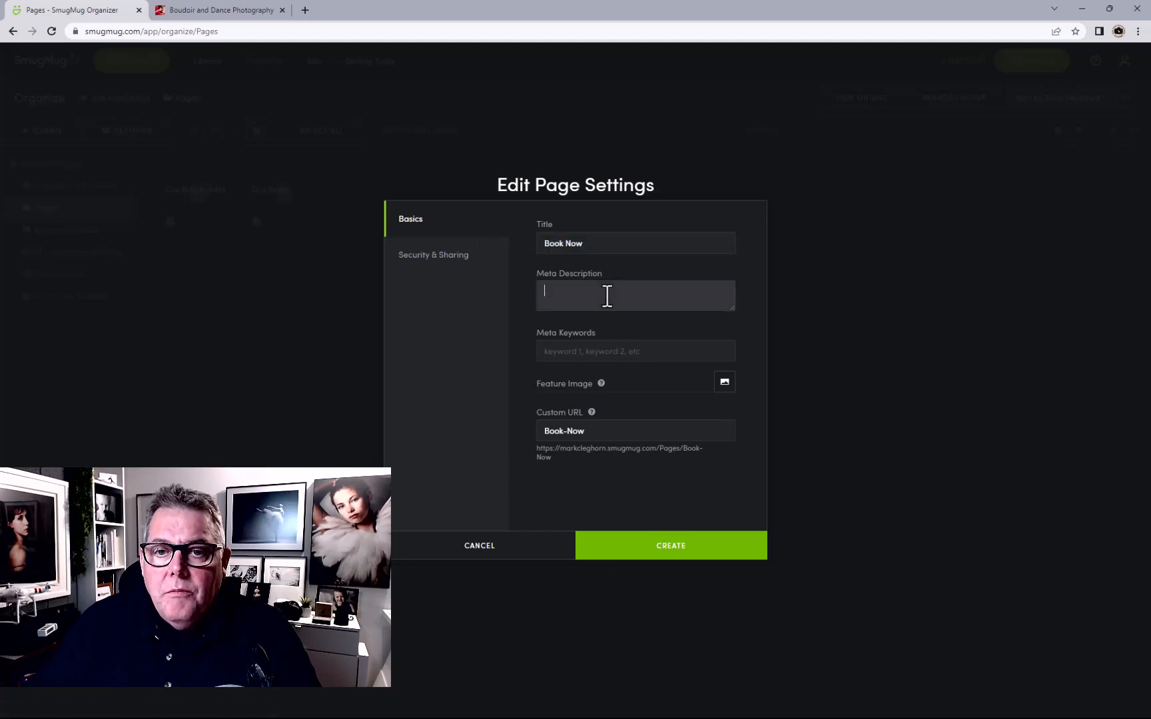
{"action": "left_click", "coordinate": [596, 351]}
{"action": "key", "text": "ctrl+v"}
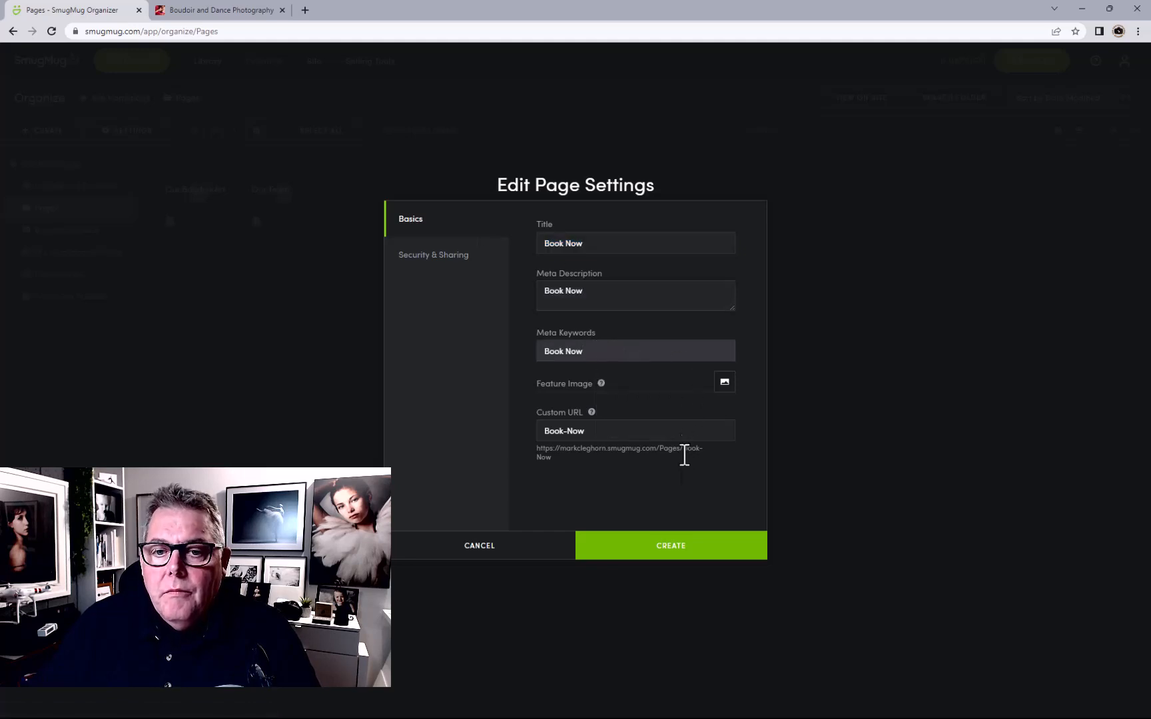
{"action": "left_click", "coordinate": [673, 547]}
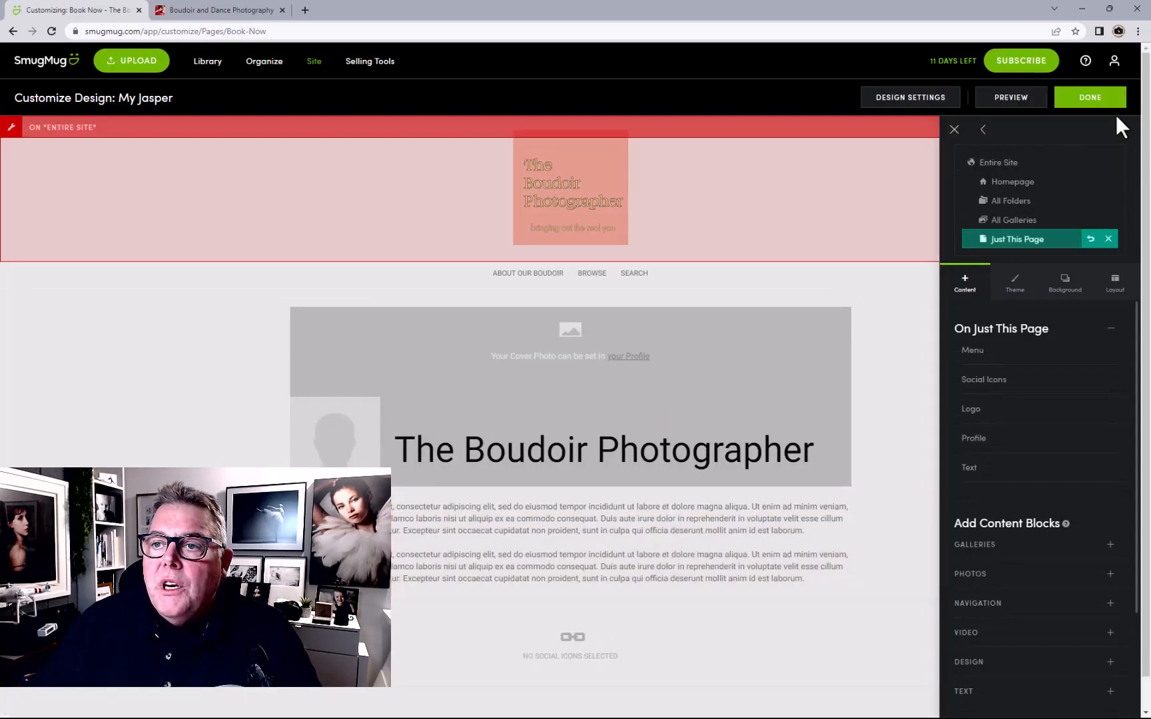
Publish the Book Now page and return to the Pages folder in the organizer
{"action": "left_click", "coordinate": [1099, 102]}
{"action": "left_click", "coordinate": [610, 347]}
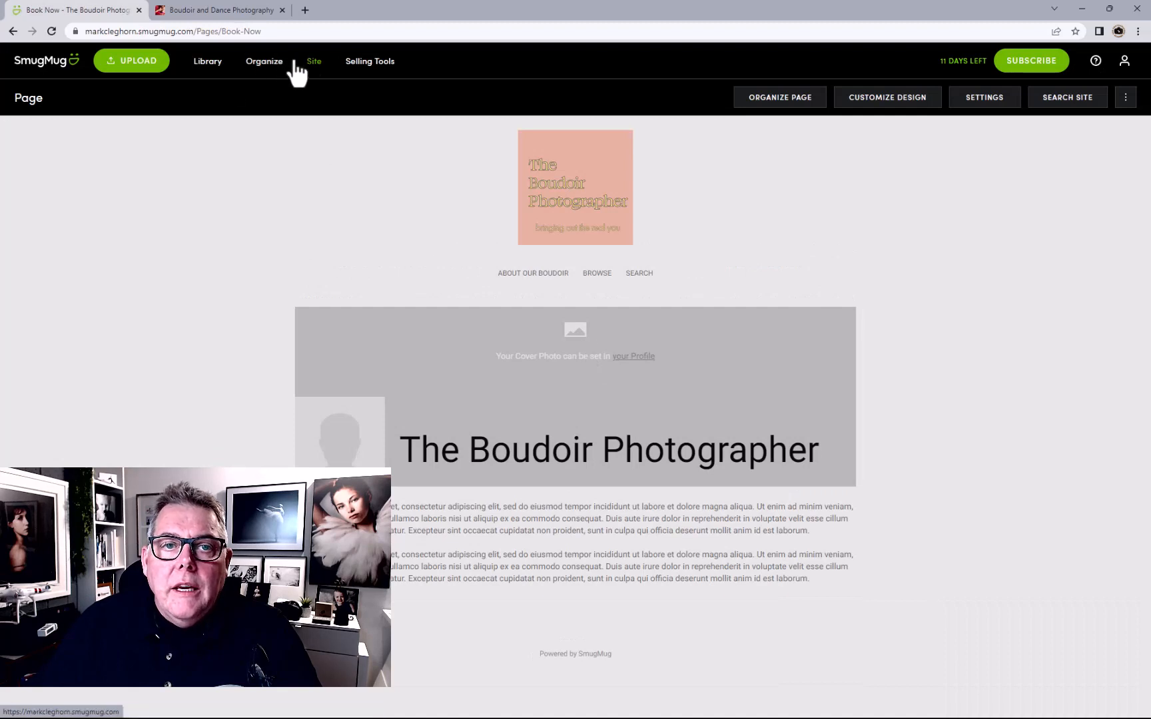
{"action": "left_click", "coordinate": [270, 61]}
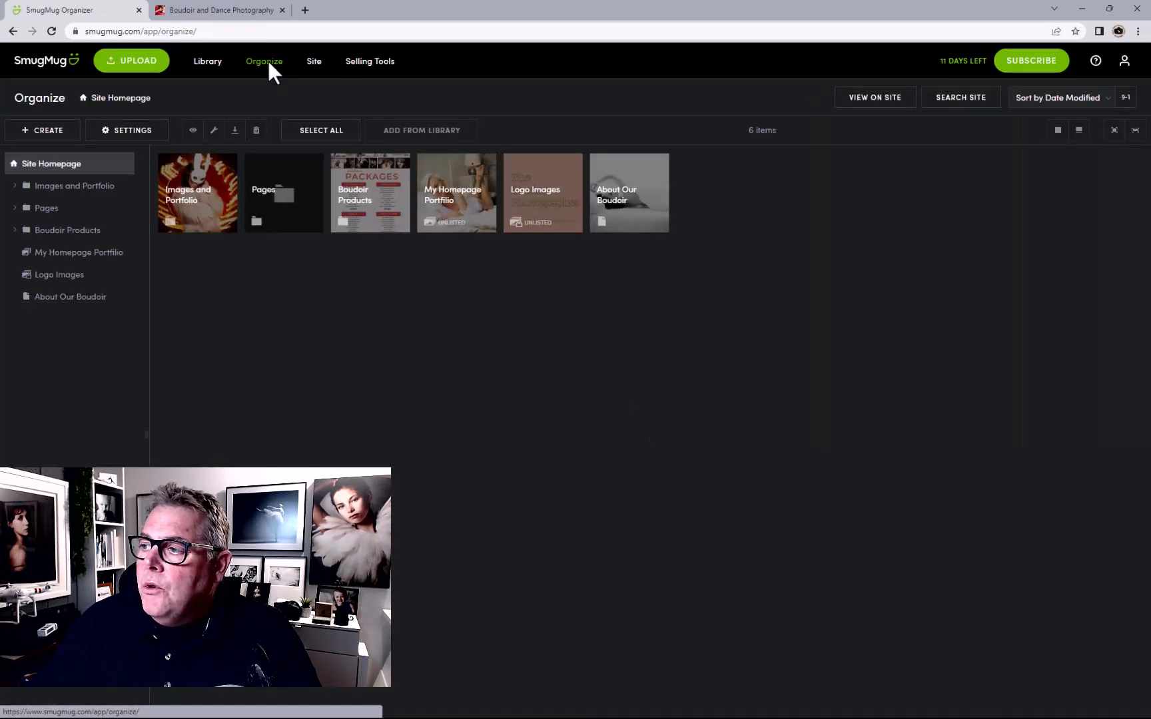
{"action": "left_click", "coordinate": [54, 213]}
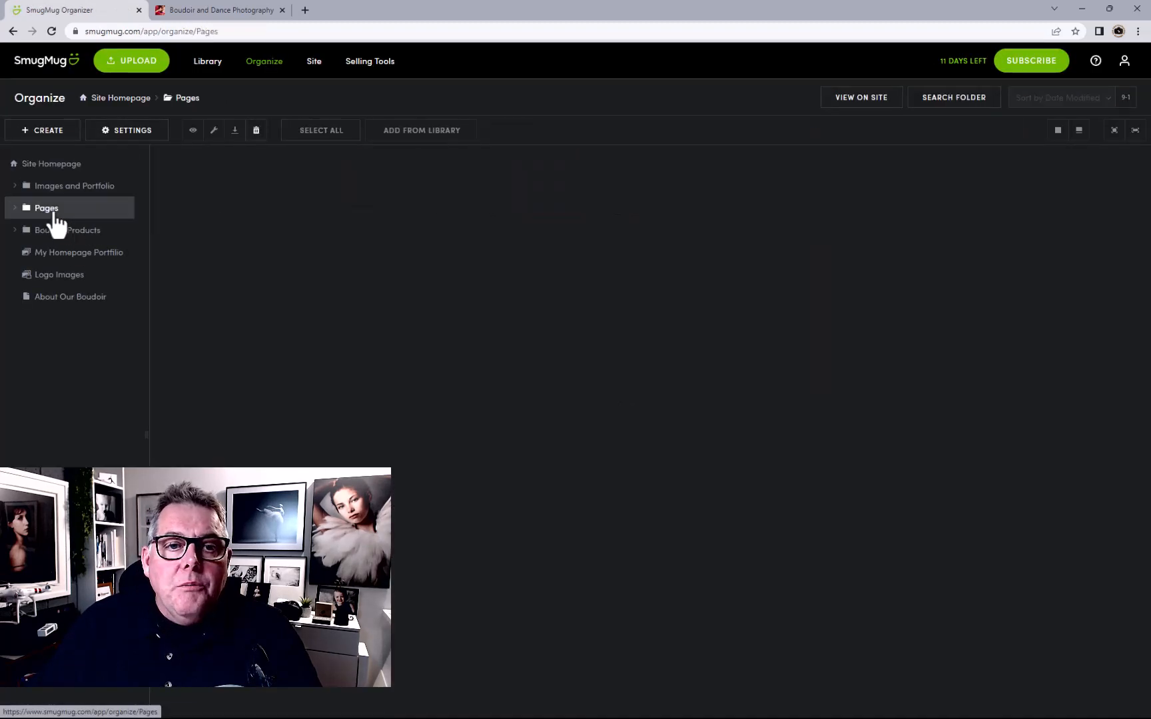
Start another web page of type Pricing with the List layout
{"action": "left_click", "coordinate": [54, 132]}
{"action": "left_click", "coordinate": [59, 270]}
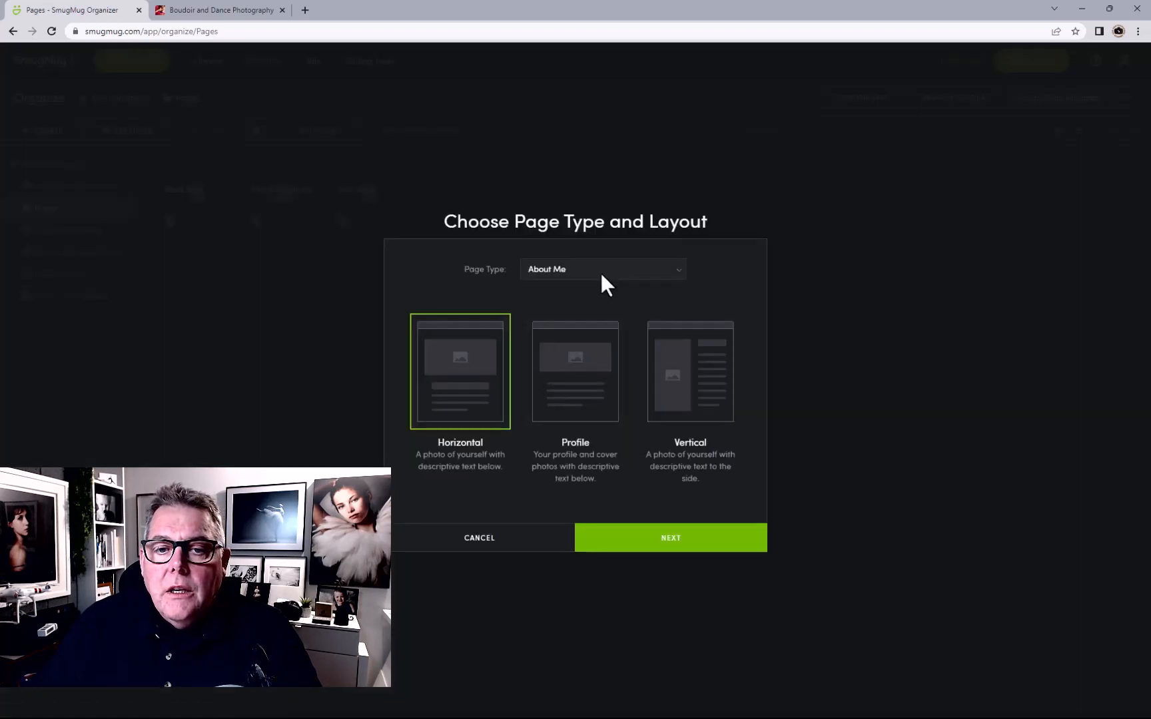
{"action": "left_click", "coordinate": [602, 273]}
{"action": "left_click", "coordinate": [578, 322]}
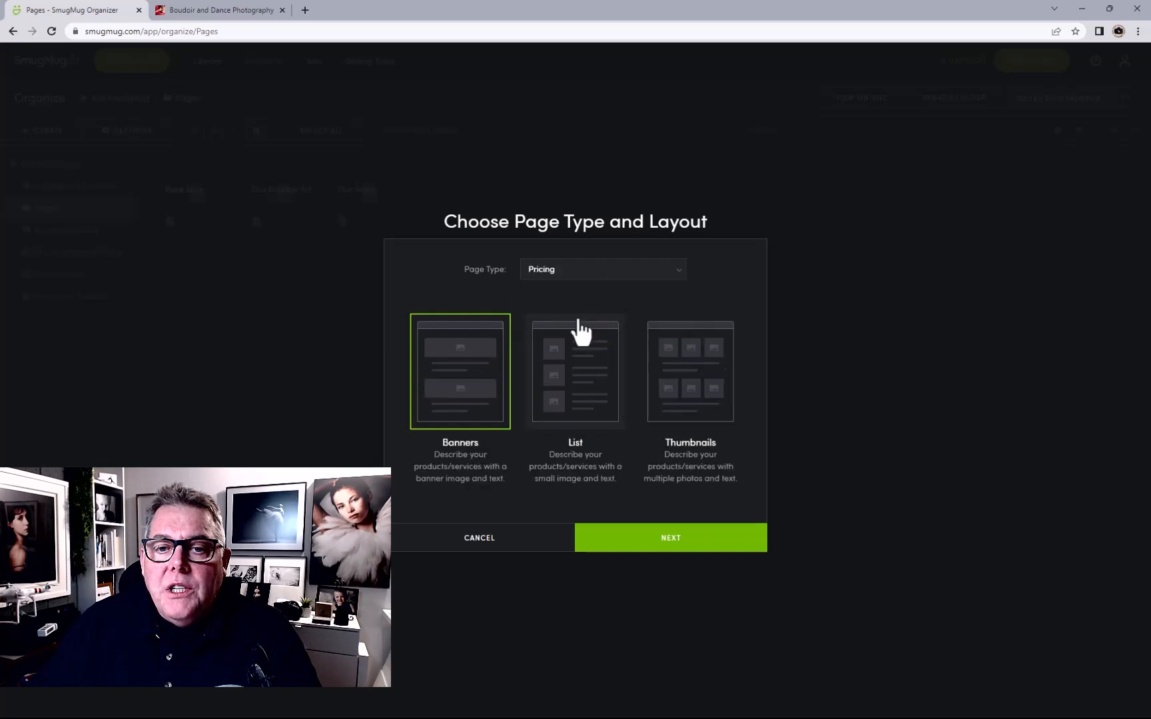
{"action": "left_click", "coordinate": [586, 371]}
{"action": "left_click", "coordinate": [658, 540]}
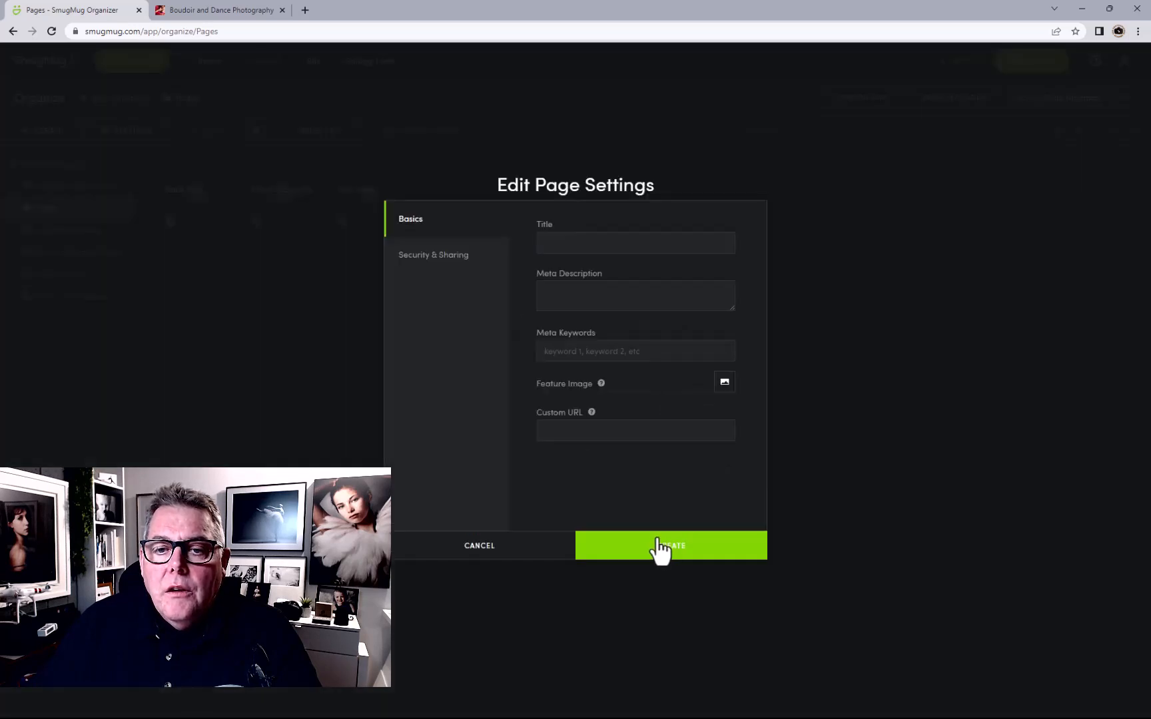
Title the page 'Our Reviews', paste it into meta description and keywords, and create it
{"action": "type", "text": "Our"}
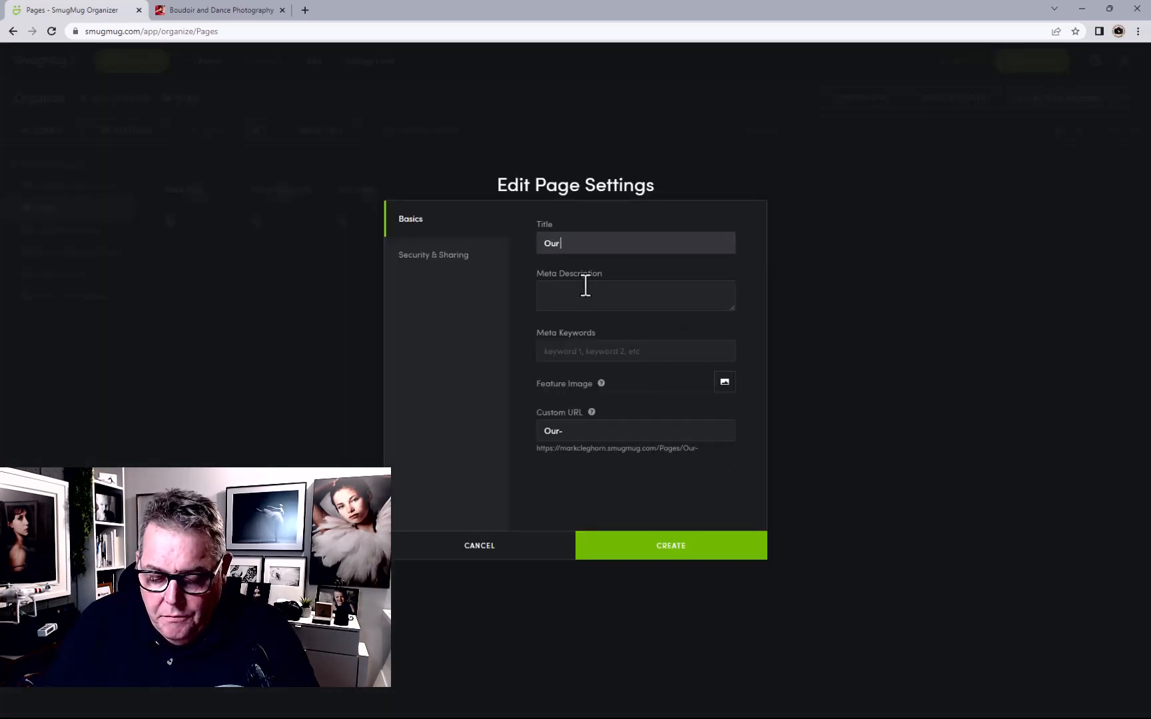
{"action": "type", "text": " Rev"}
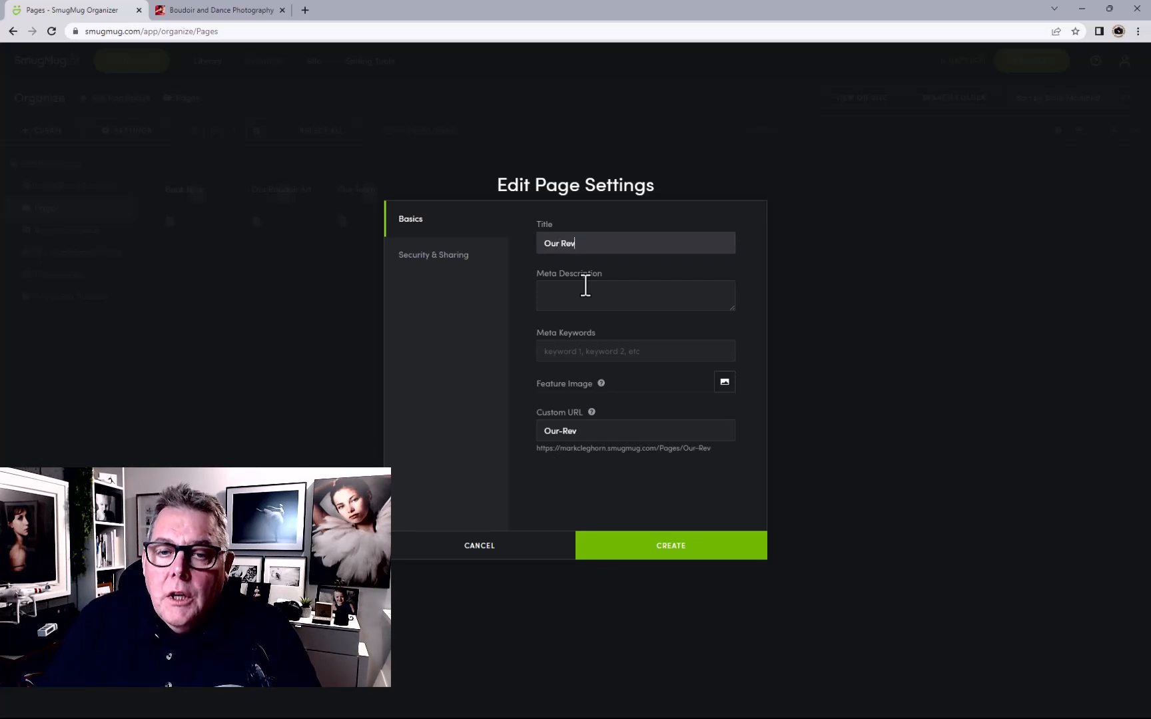
{"action": "type", "text": "eiews"}
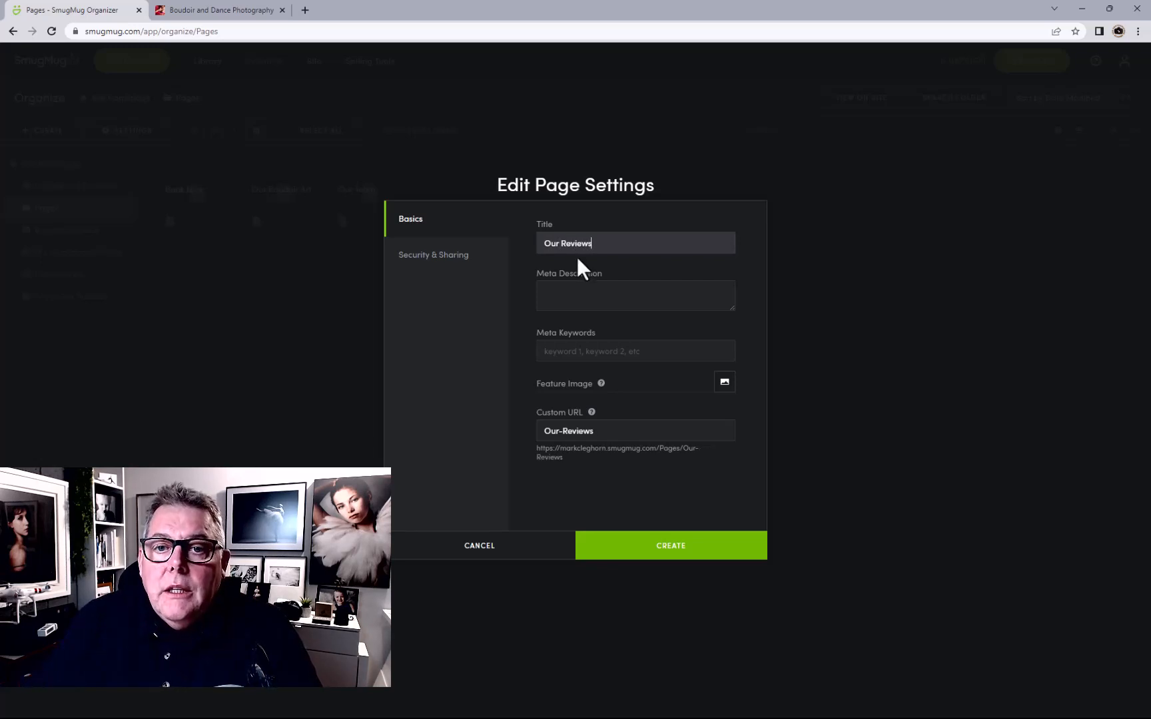
{"action": "left_click_drag", "start_coordinate": [637, 244], "coordinate": [475, 255]}
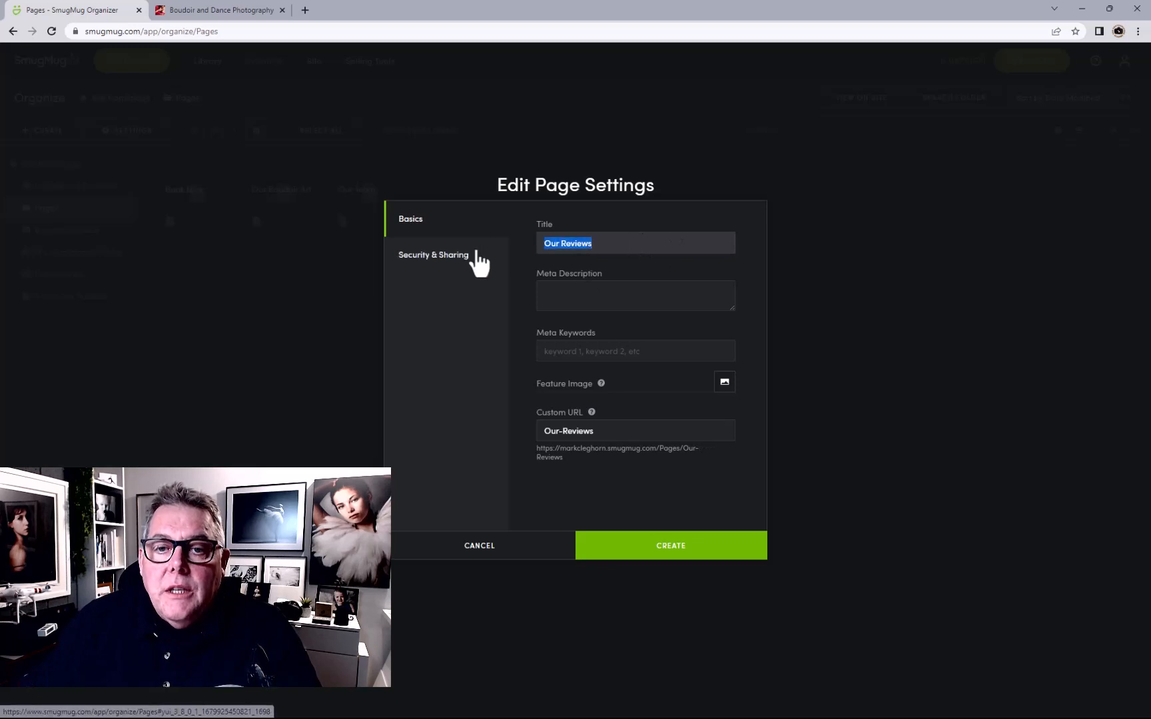
{"action": "key", "text": "ctrl+c"}
{"action": "left_click", "coordinate": [604, 302]}
{"action": "key", "text": "ctrl+v"}
{"action": "left_click", "coordinate": [619, 351]}
{"action": "key", "text": "ctrl+v"}
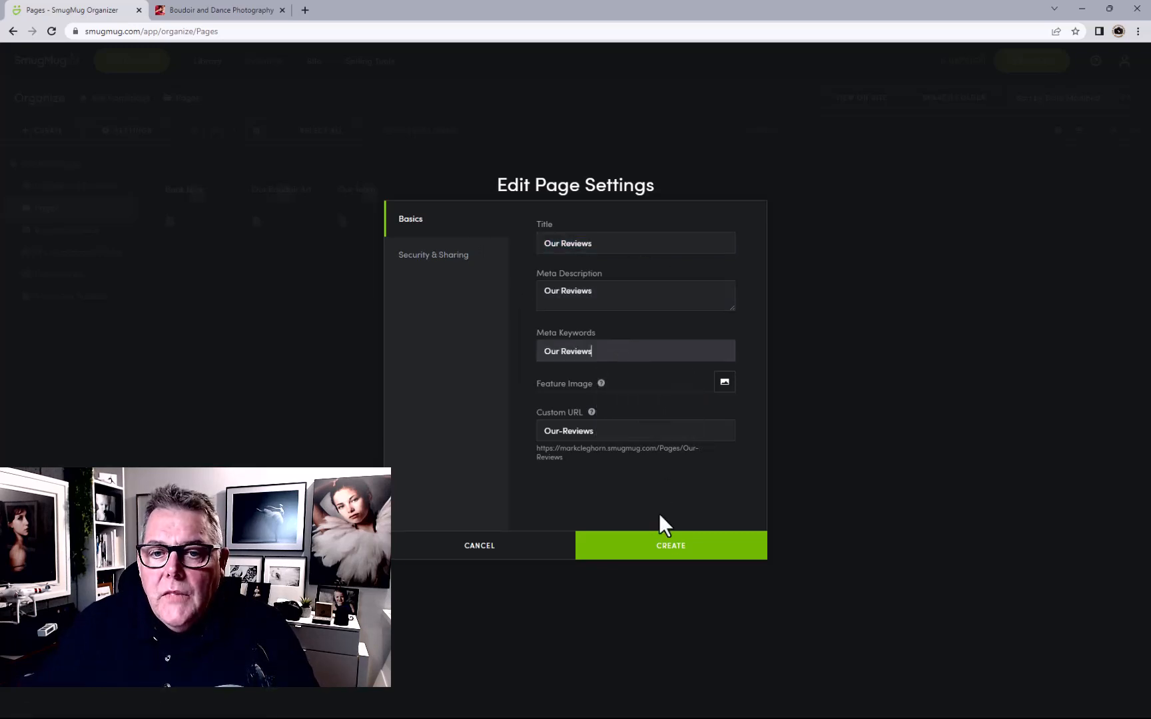
{"action": "left_click", "coordinate": [663, 548]}
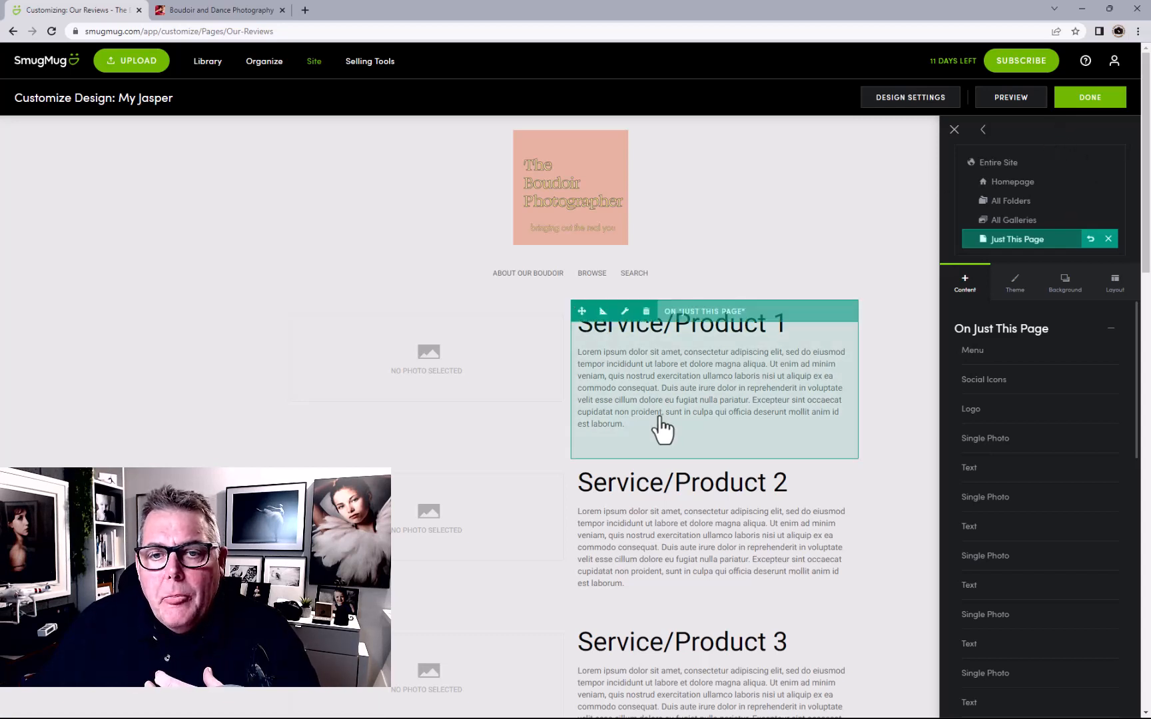
Replace the Service/Product 1 heading with the first reviewer's name
{"action": "scroll", "coordinate": [671, 430], "scroll_direction": "down", "scroll_amount": 1}
{"action": "scroll", "coordinate": [673, 439], "scroll_direction": "down", "scroll_amount": 20}
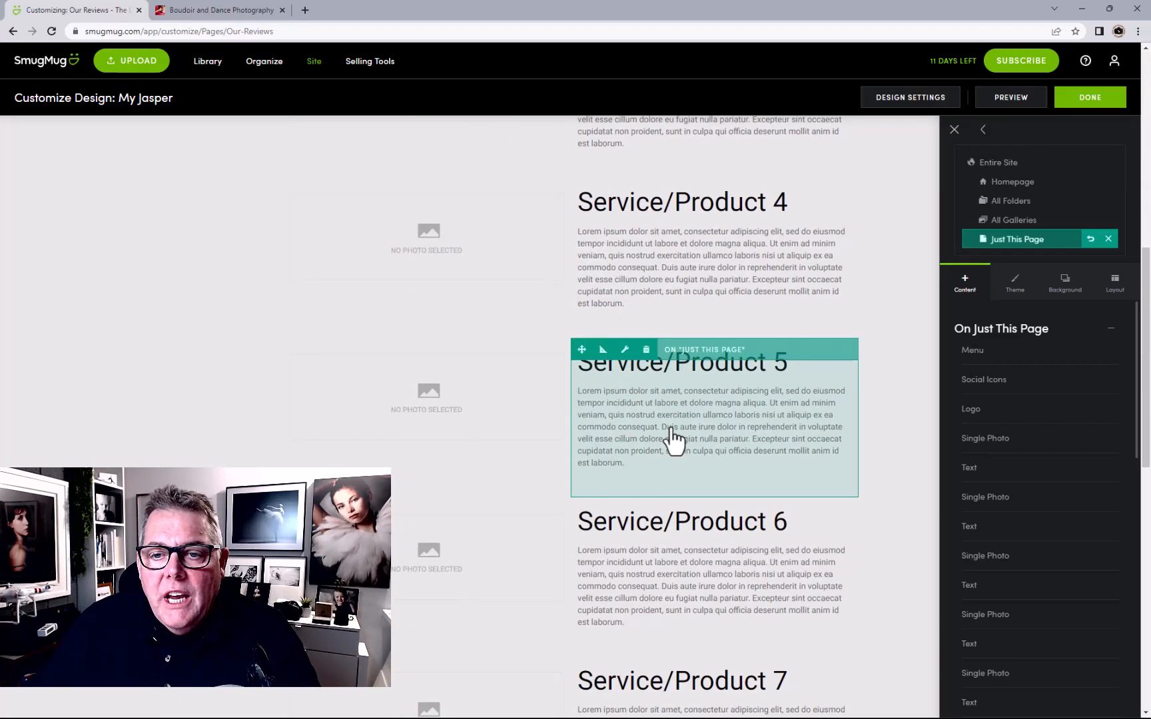
{"action": "scroll", "coordinate": [670, 433], "scroll_direction": "up", "scroll_amount": 20}
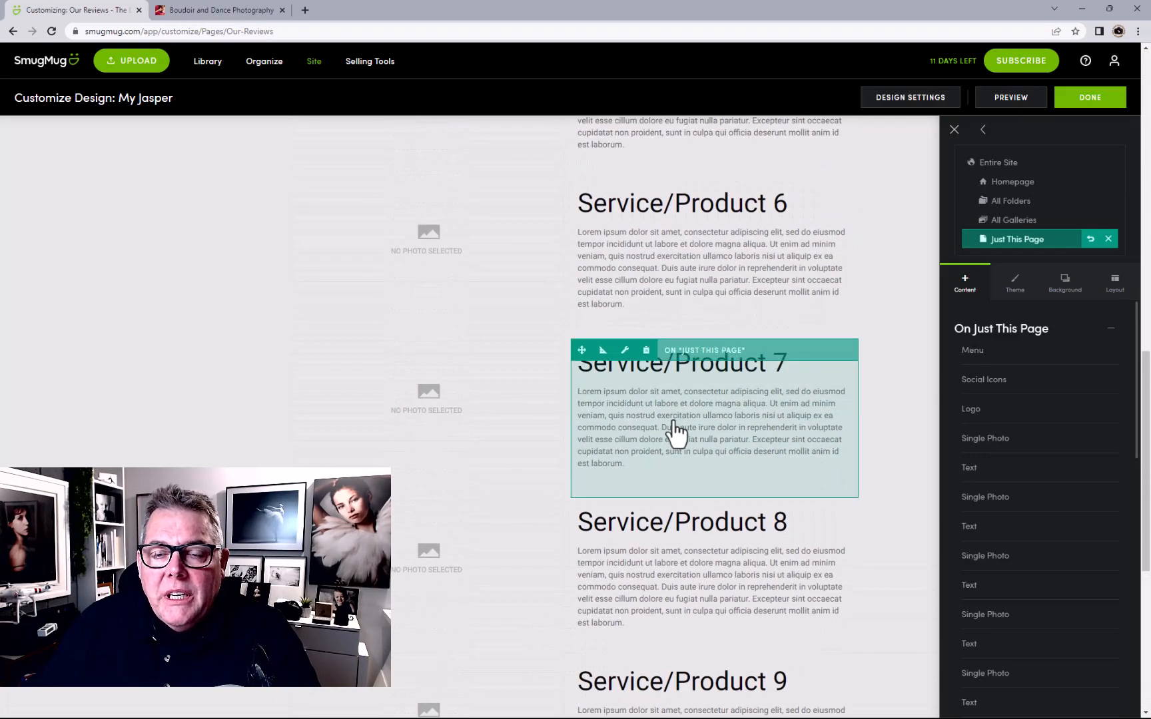
{"action": "left_click", "coordinate": [624, 342]}
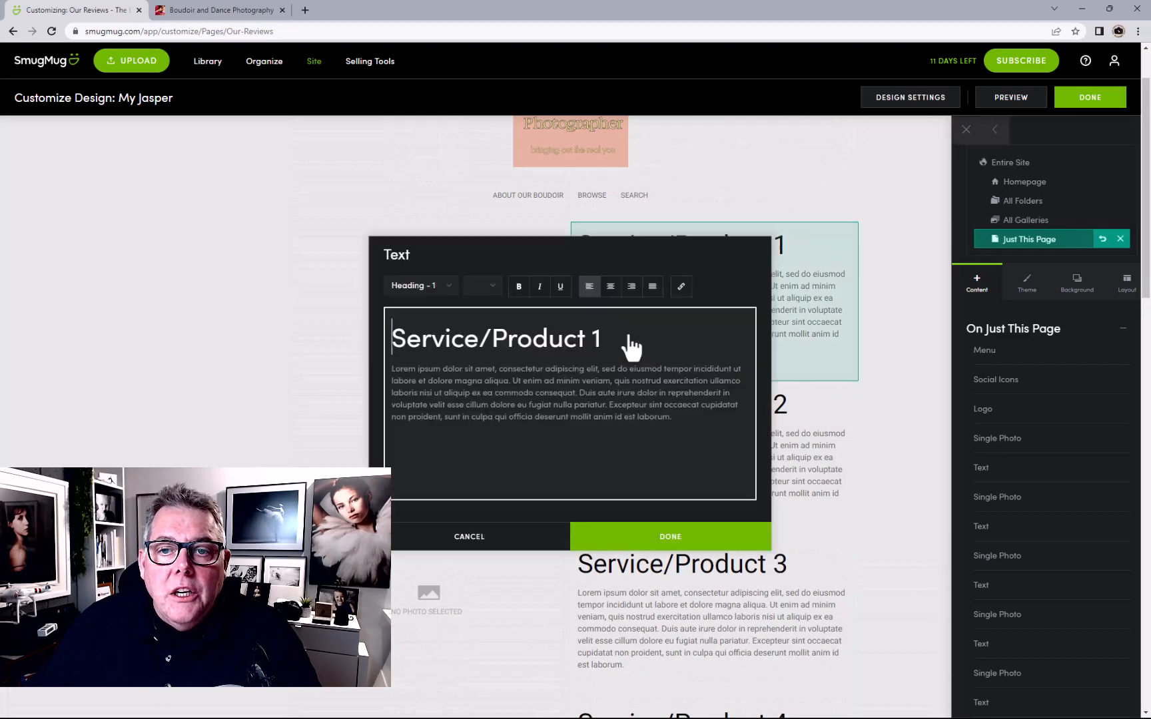
{"action": "left_click_drag", "start_coordinate": [393, 336], "coordinate": [699, 321]}
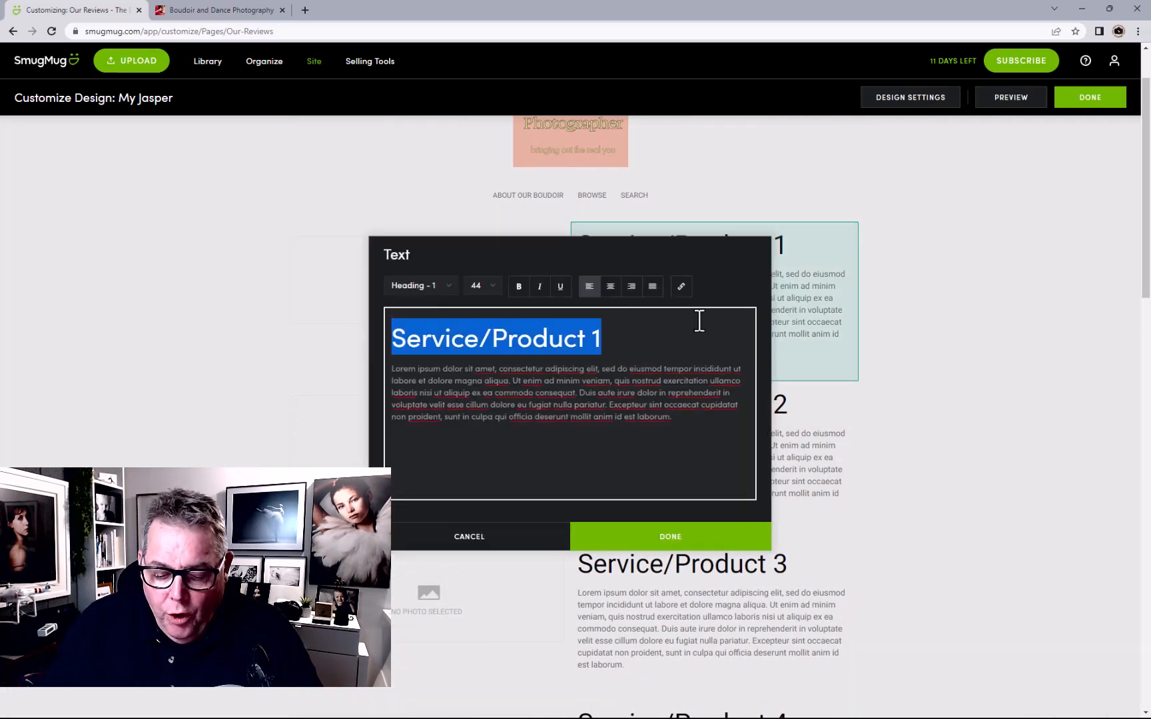
{"action": "type", "text": "Jennie"}
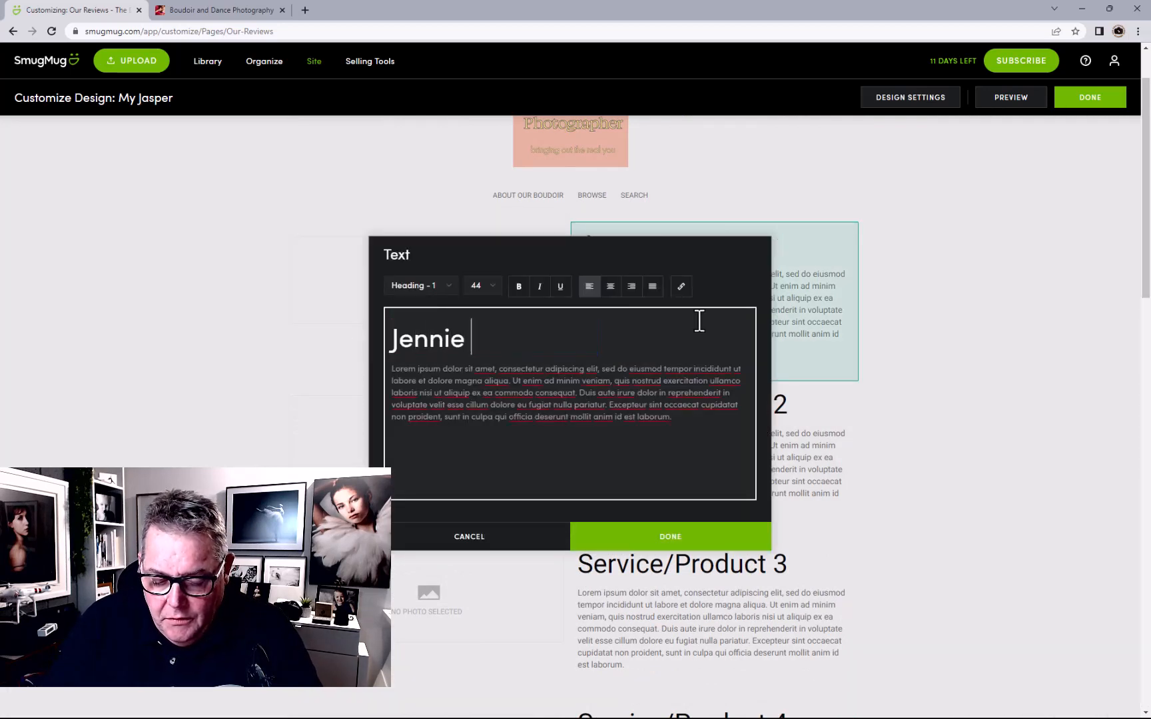
{"action": "type", "text": " R"}
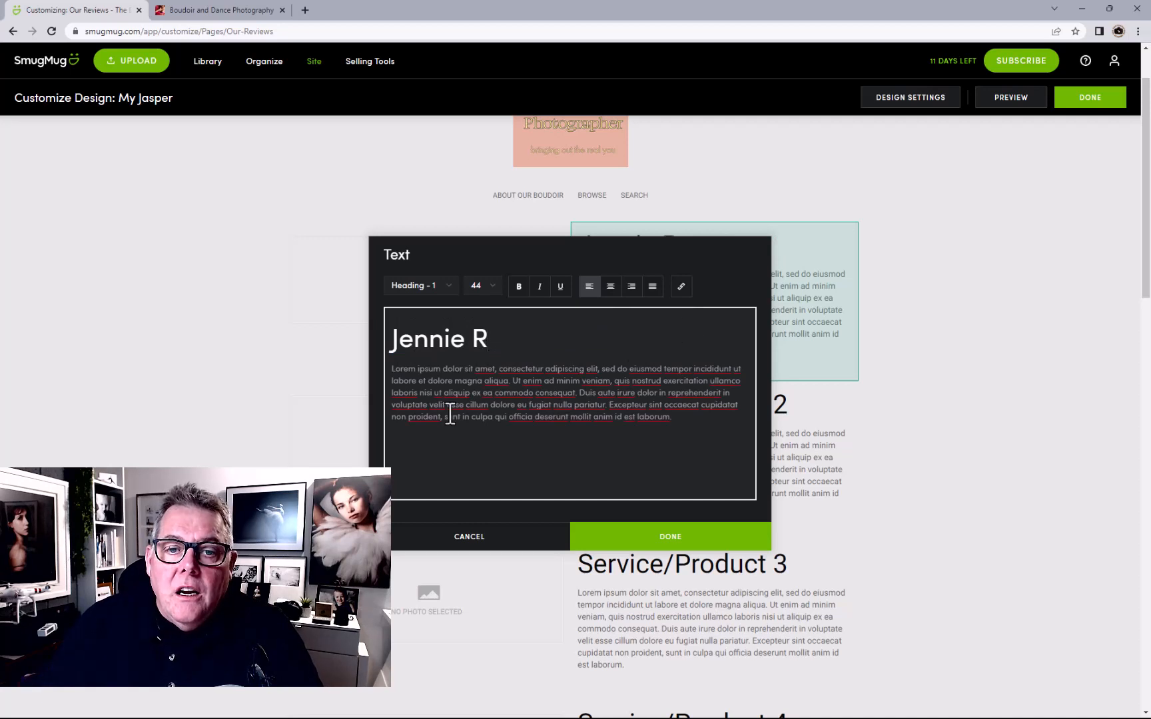
{"action": "left_click", "coordinate": [682, 538]}
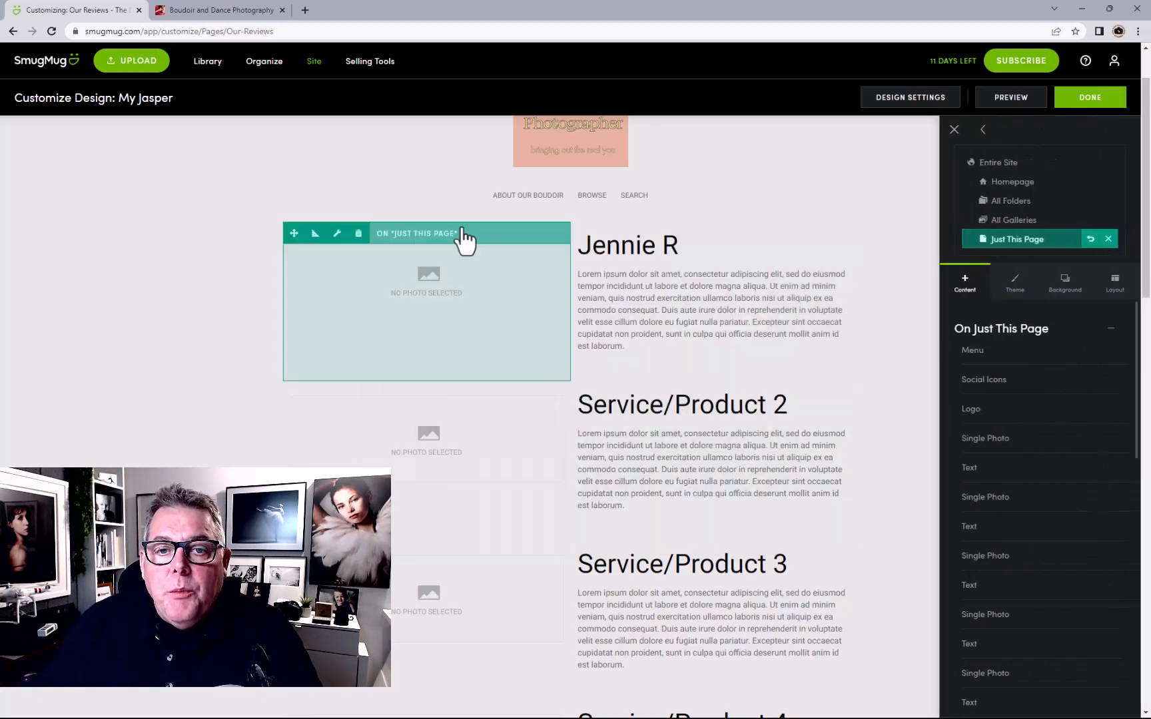
Give the first review the bride photo from My Homepage Portfolio
{"action": "left_click", "coordinate": [445, 283]}
{"action": "left_click", "coordinate": [646, 323]}
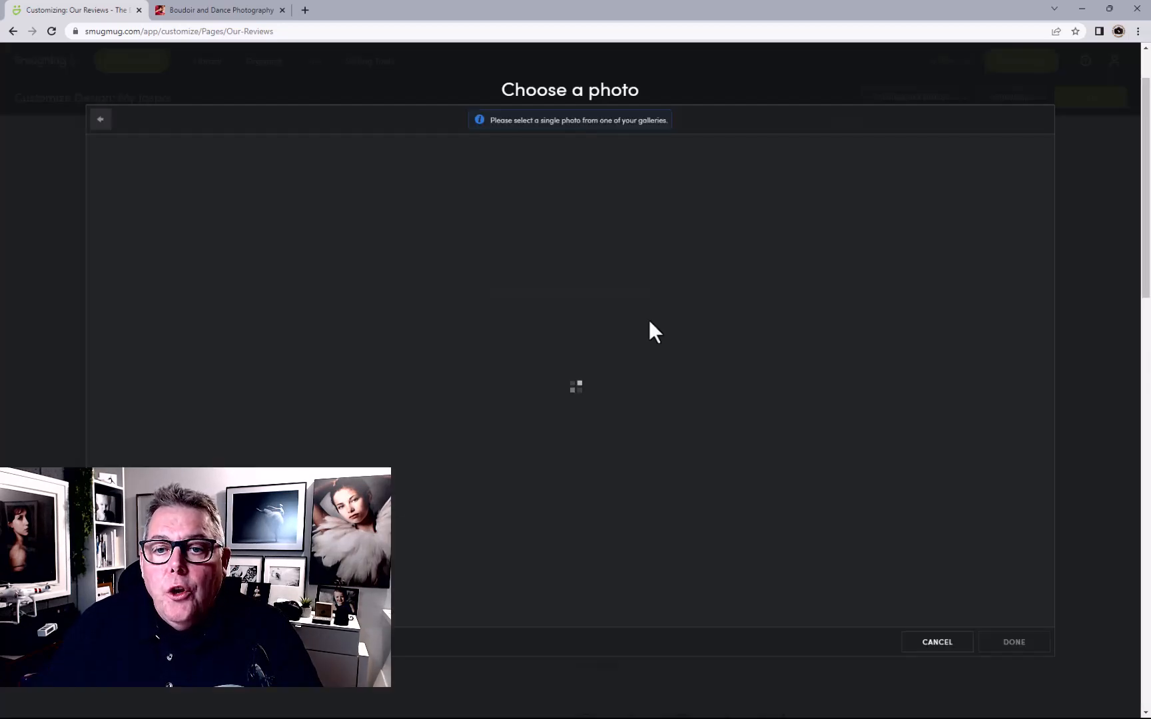
{"action": "left_click", "coordinate": [561, 190]}
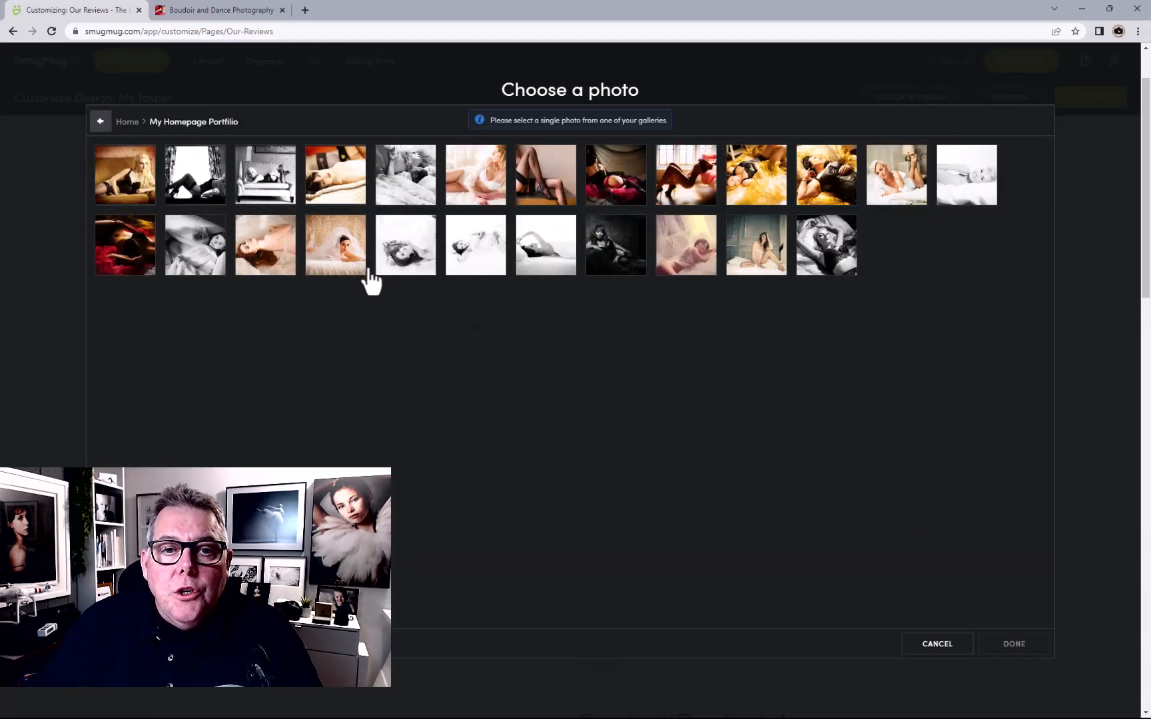
{"action": "left_click", "coordinate": [334, 257]}
{"action": "left_click", "coordinate": [1012, 645]}
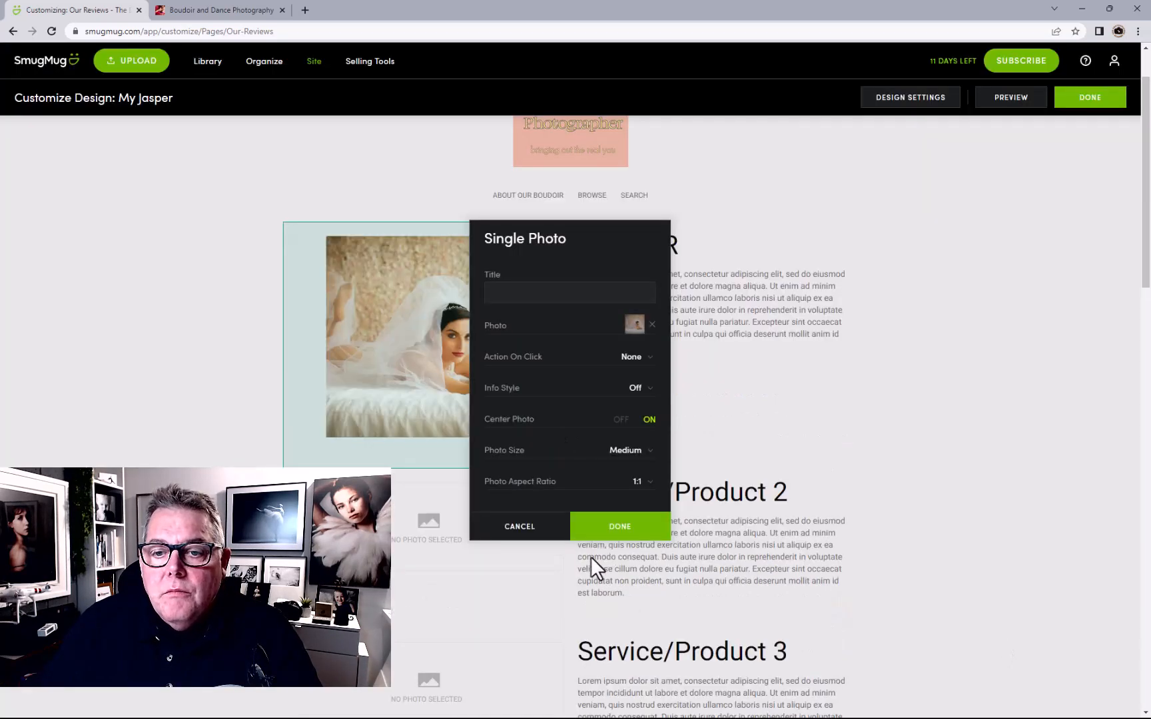
{"action": "left_click", "coordinate": [613, 532]}
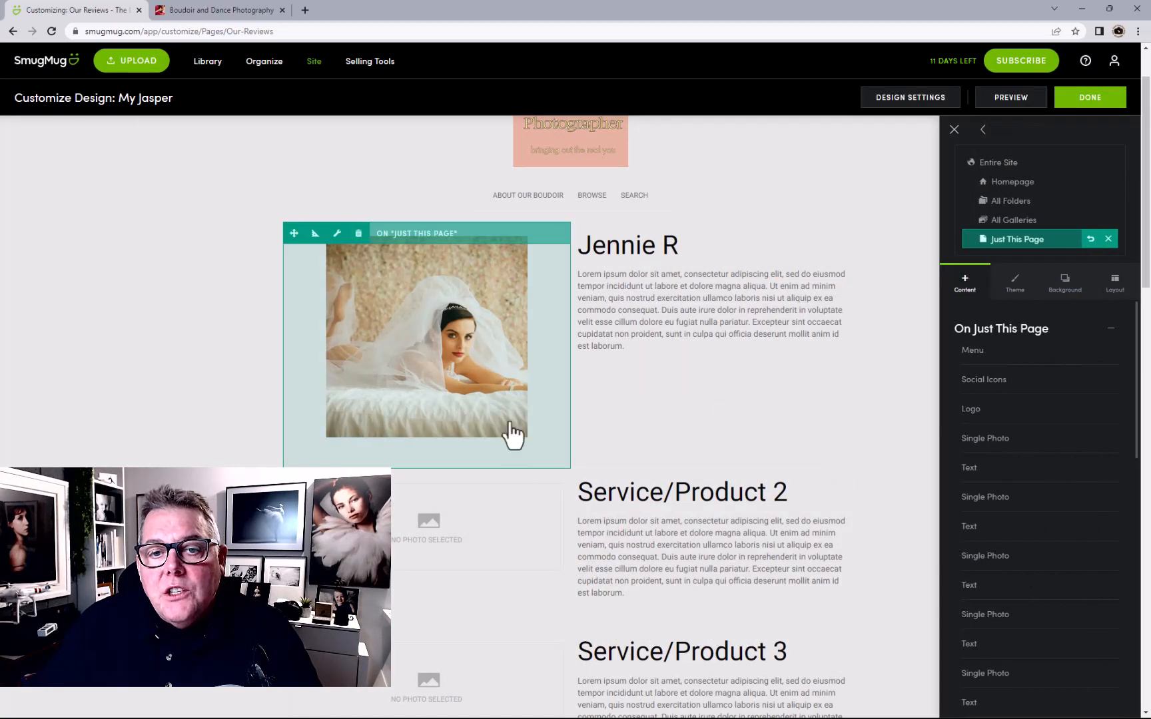
Replace the Service/Product 2 heading with the second reviewer's name
{"action": "left_click", "coordinate": [638, 523]}
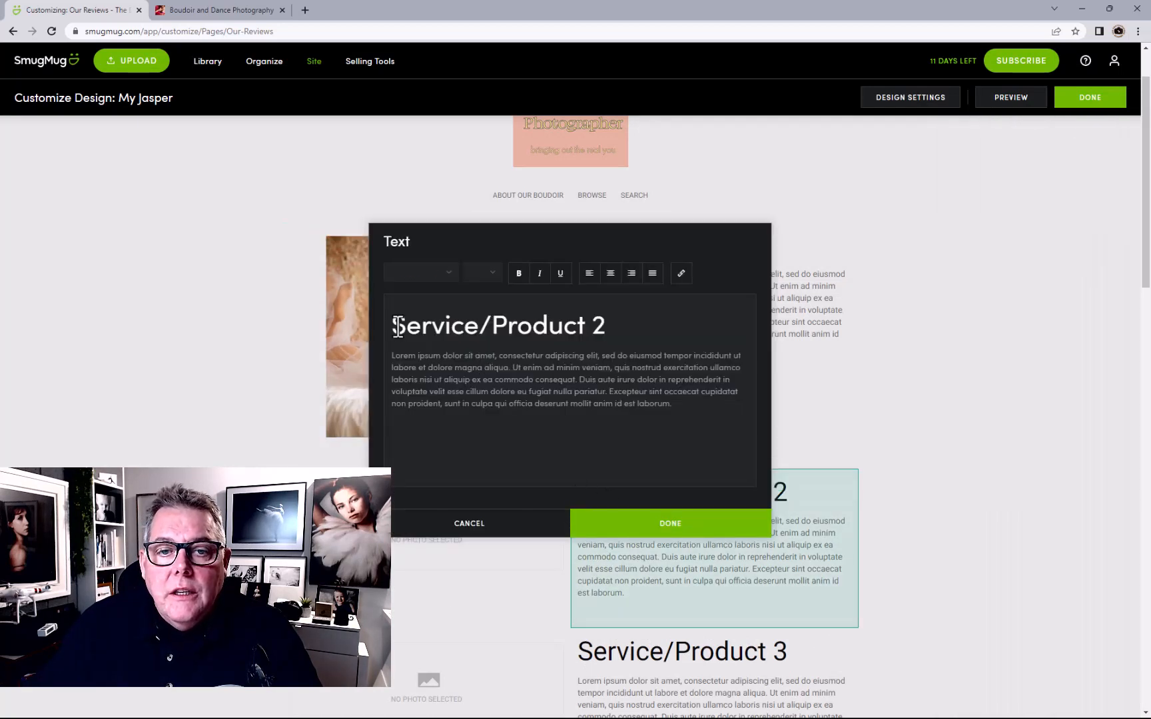
{"action": "left_click_drag", "start_coordinate": [393, 327], "coordinate": [646, 331]}
{"action": "type", "text": "K"}
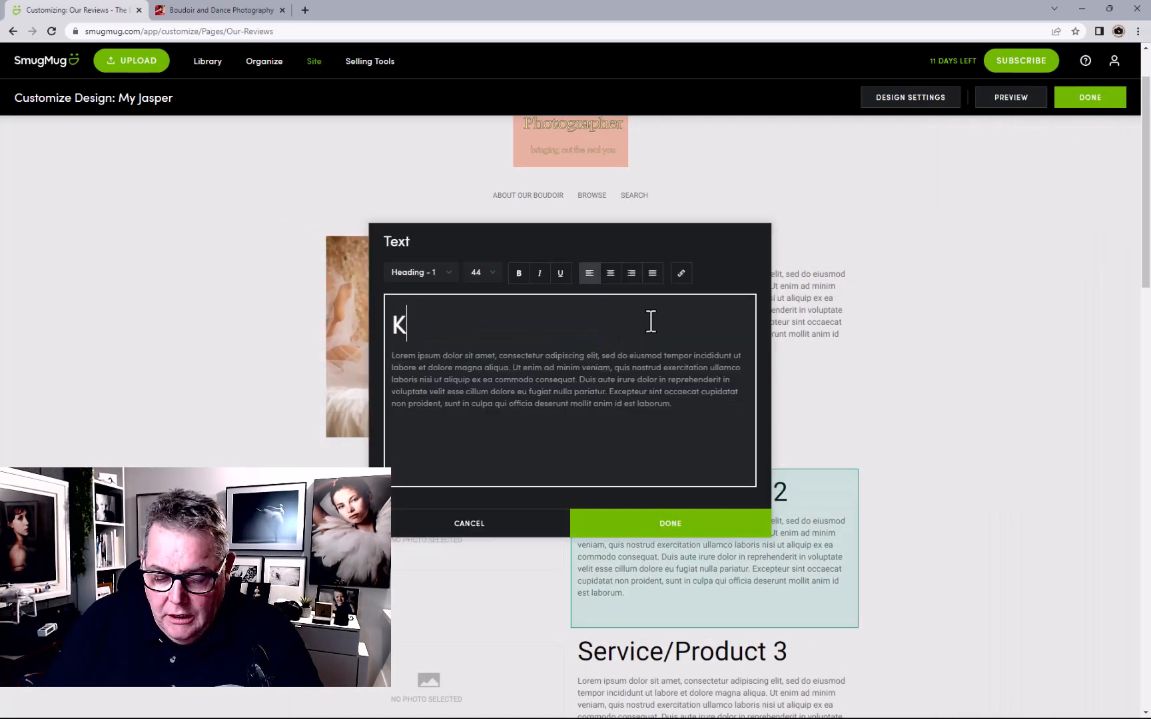
{"action": "type", "text": "elso"}
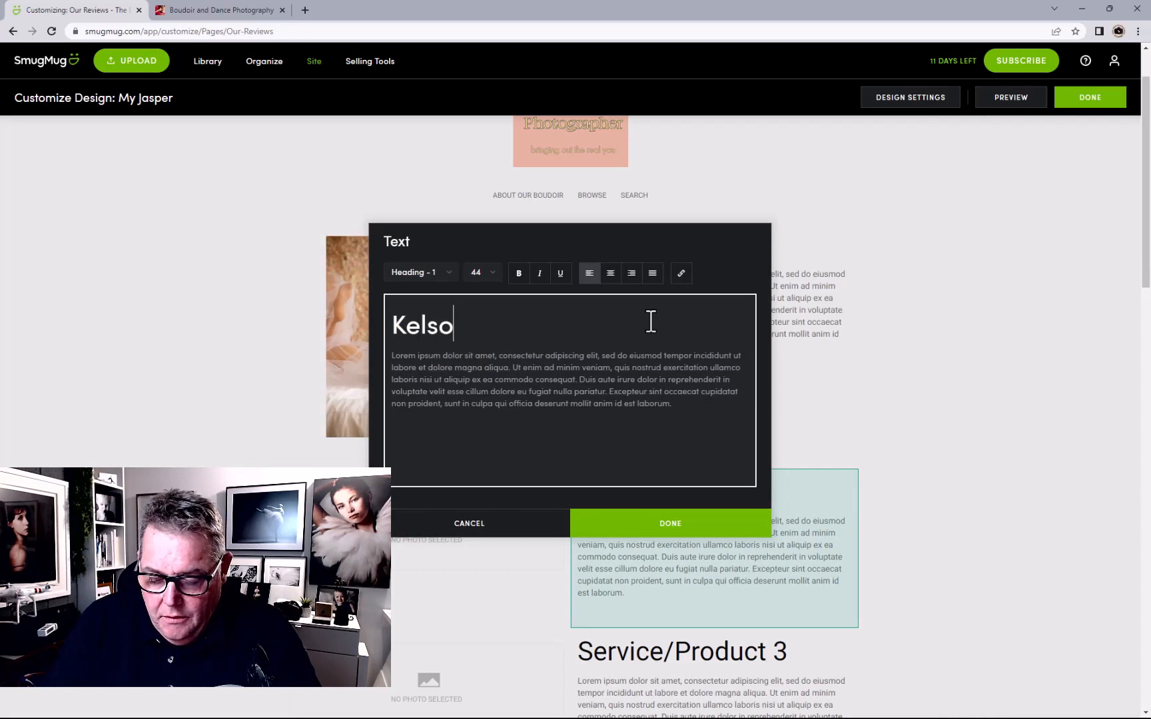
{"action": "key", "text": "BackSpace"}
{"action": "type", "text": "ie D"}
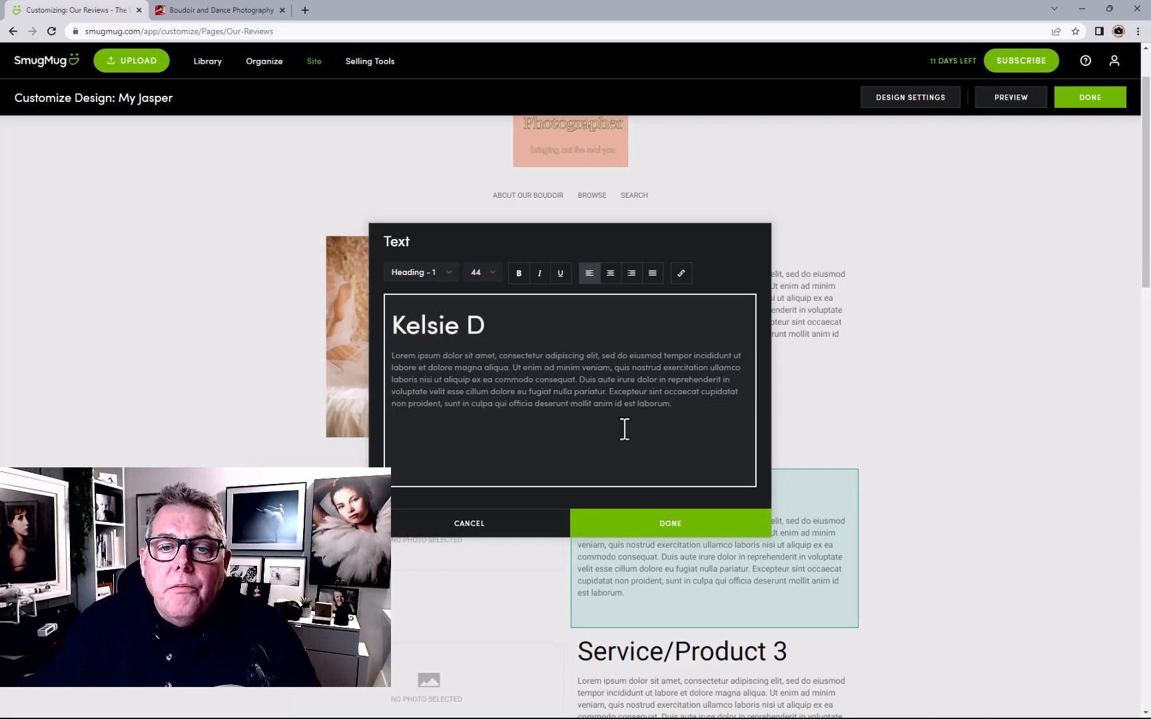
{"action": "left_click", "coordinate": [637, 519]}
Give the second review the stockings photo from My Homepage Portfolio and finish editing
{"action": "left_click", "coordinate": [476, 532]}
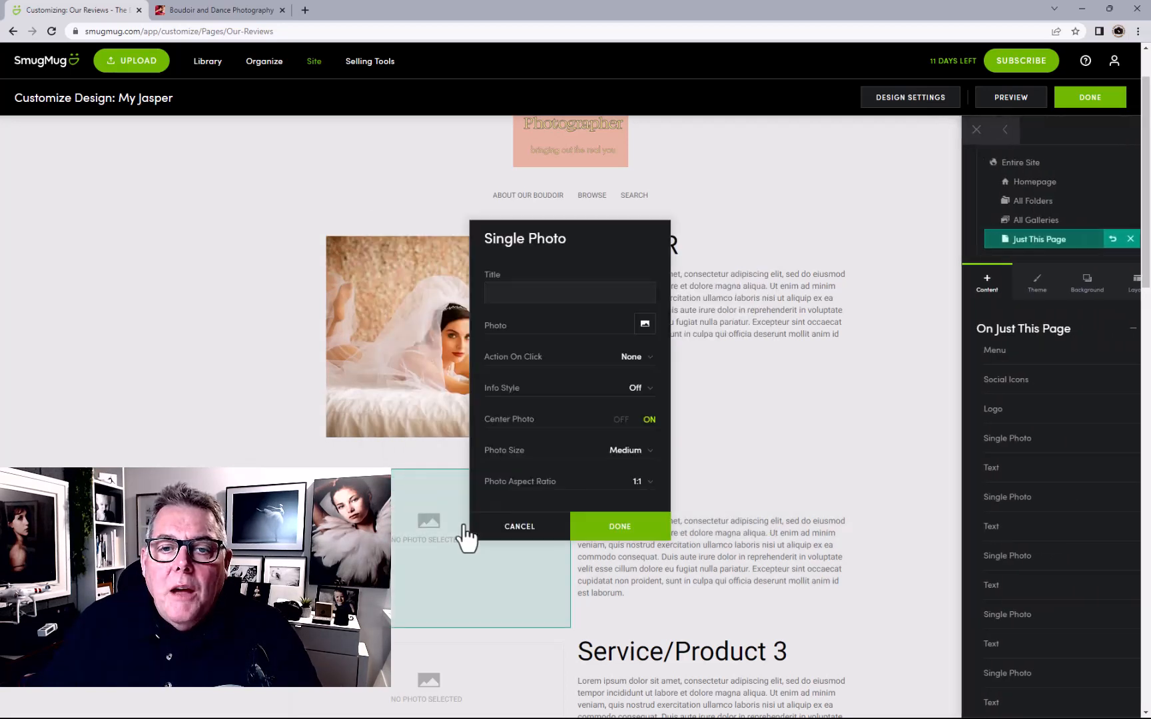
{"action": "left_click", "coordinate": [643, 325]}
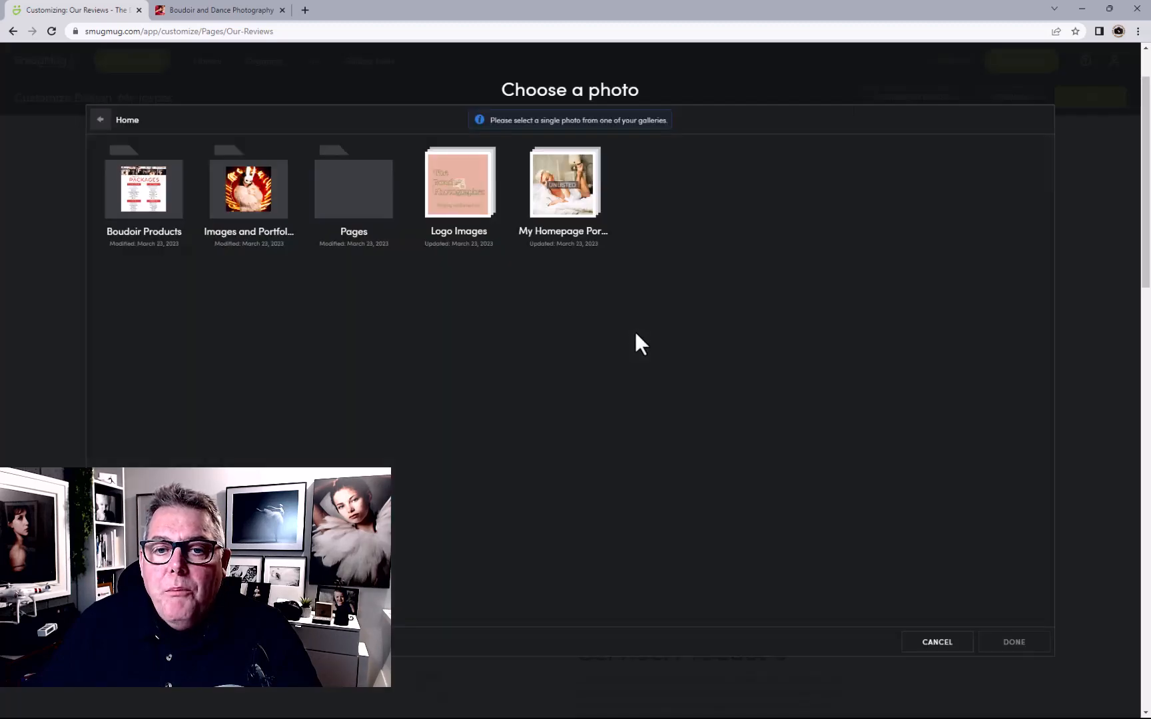
{"action": "left_click", "coordinate": [569, 179]}
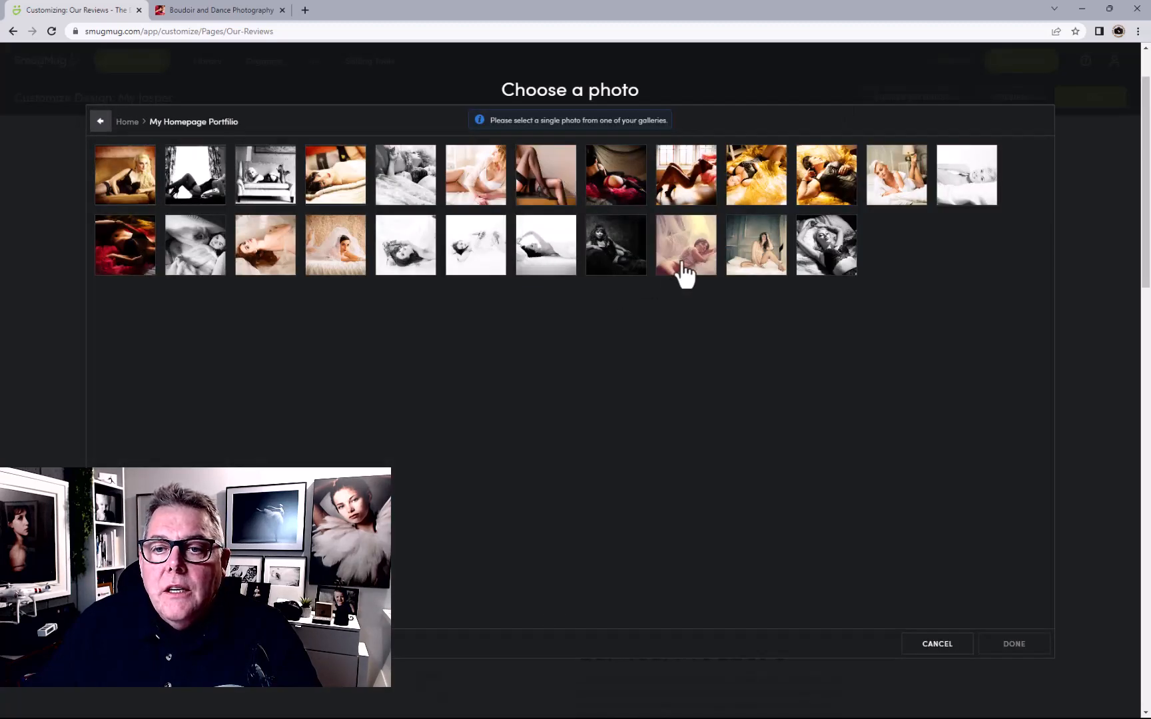
{"action": "left_click", "coordinate": [553, 196]}
{"action": "left_click", "coordinate": [1008, 646]}
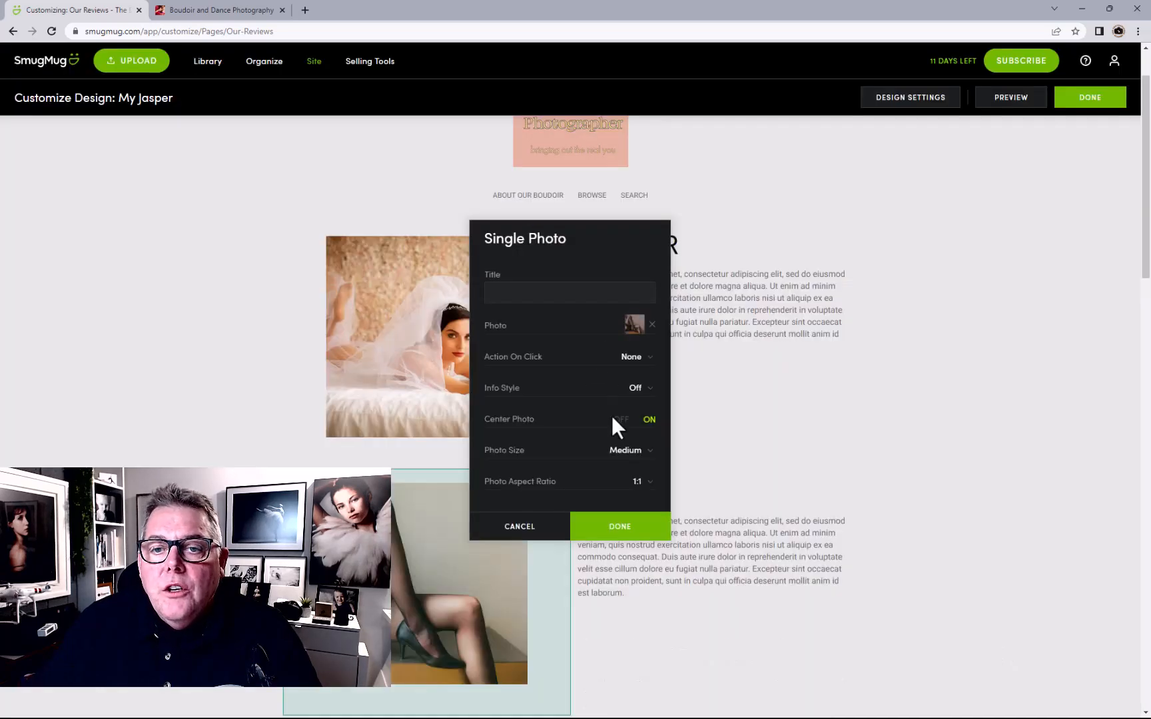
{"action": "left_click", "coordinate": [617, 529]}
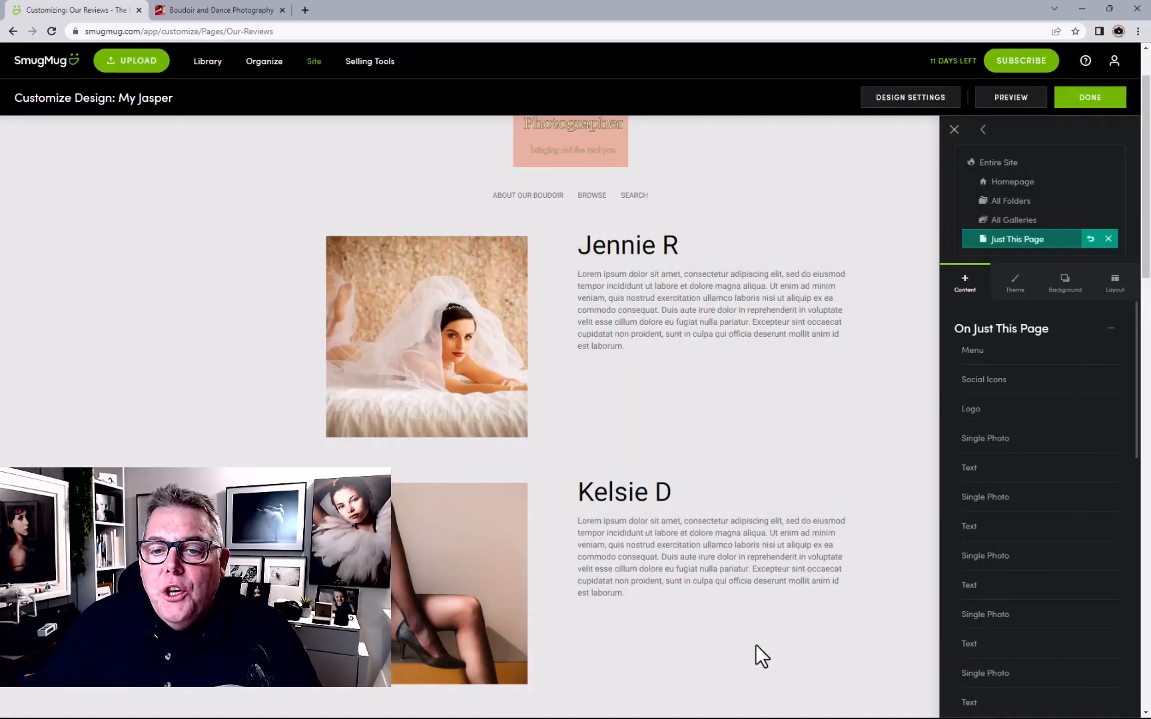
{"action": "scroll", "coordinate": [721, 615], "scroll_direction": "down", "scroll_amount": 2}
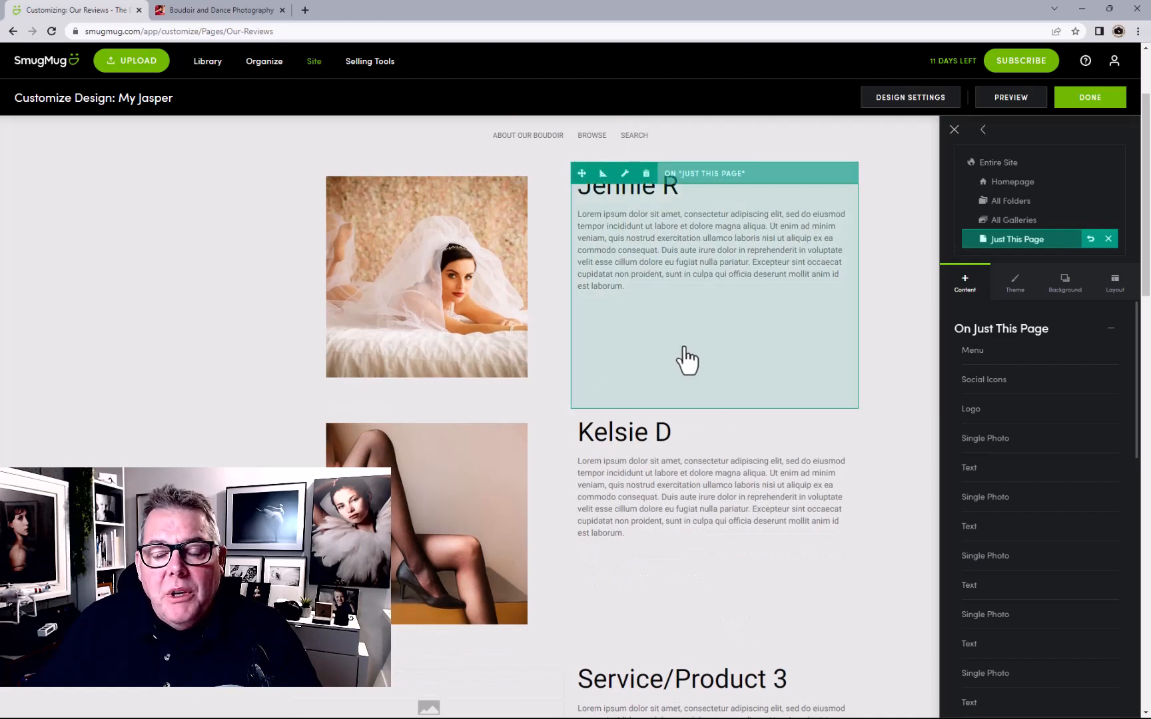
{"action": "left_click", "coordinate": [1082, 101]}
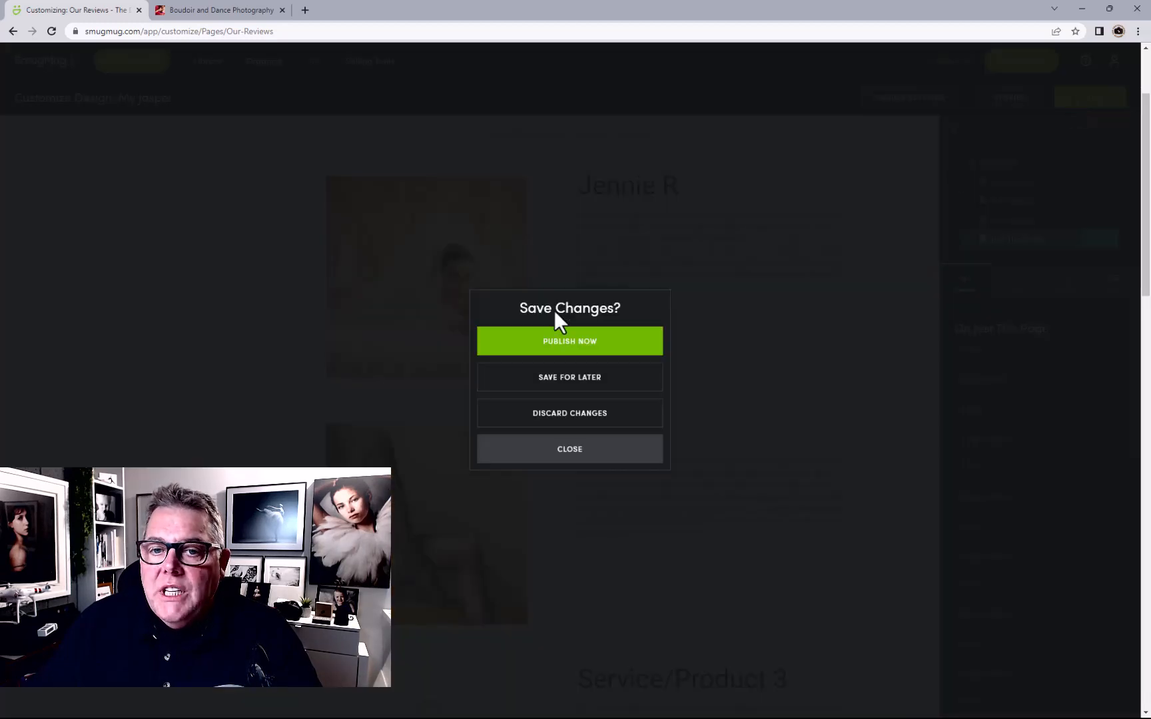
Publish the review page edits, then start a new page inside the Pages folder
{"action": "left_click", "coordinate": [559, 343]}
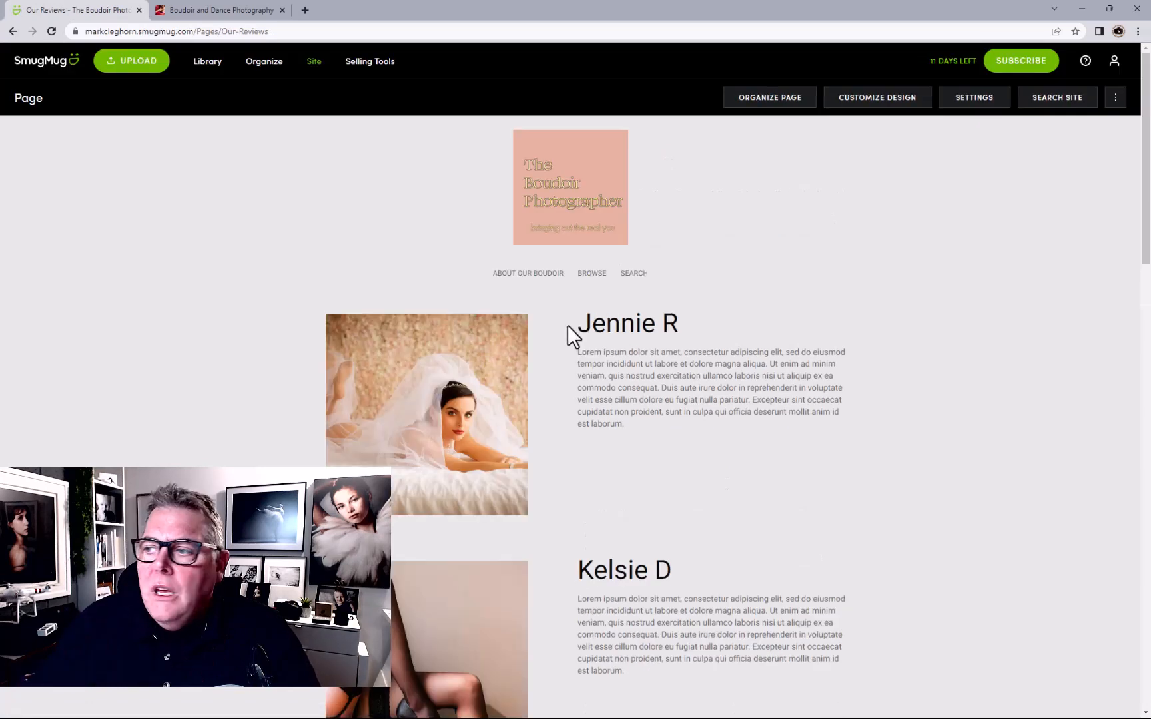
{"action": "left_click", "coordinate": [268, 67]}
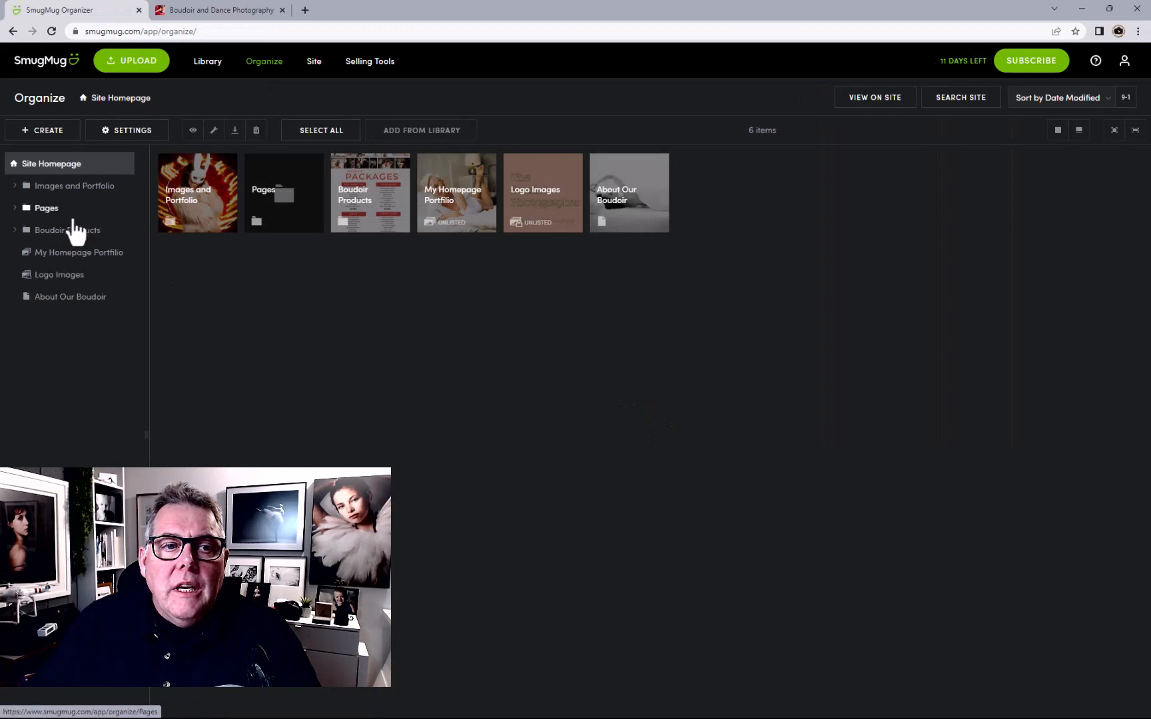
{"action": "left_click", "coordinate": [67, 215]}
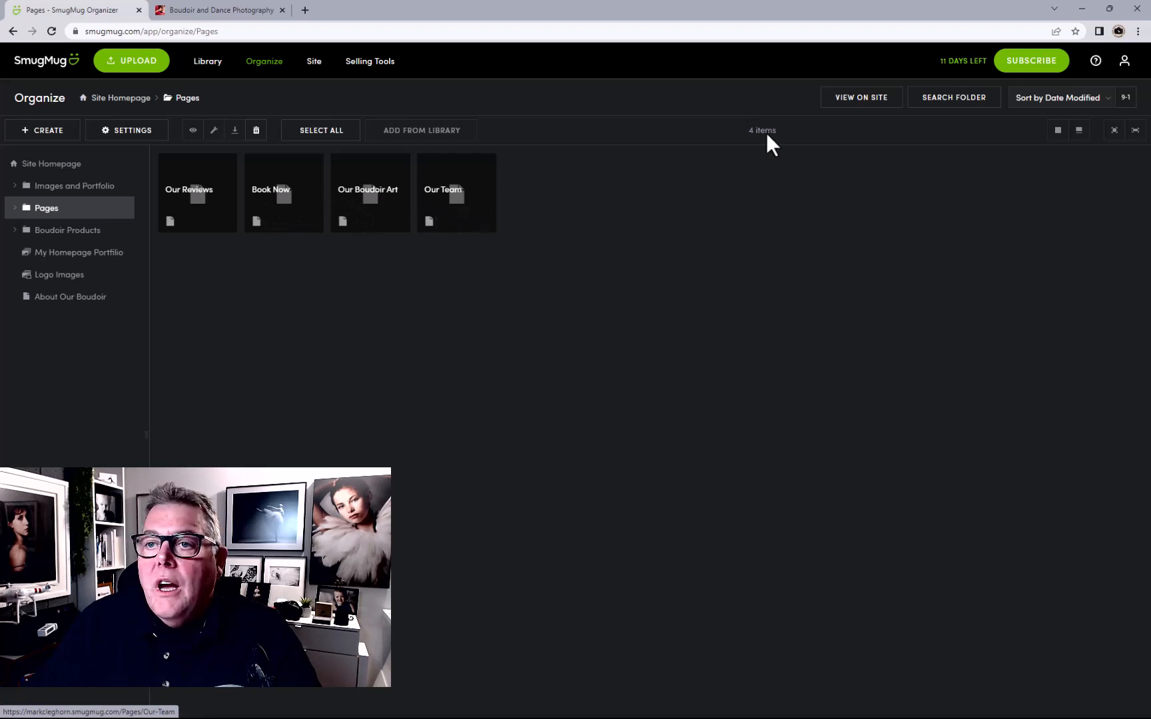
{"action": "left_click", "coordinate": [54, 133]}
{"action": "left_click", "coordinate": [79, 286]}
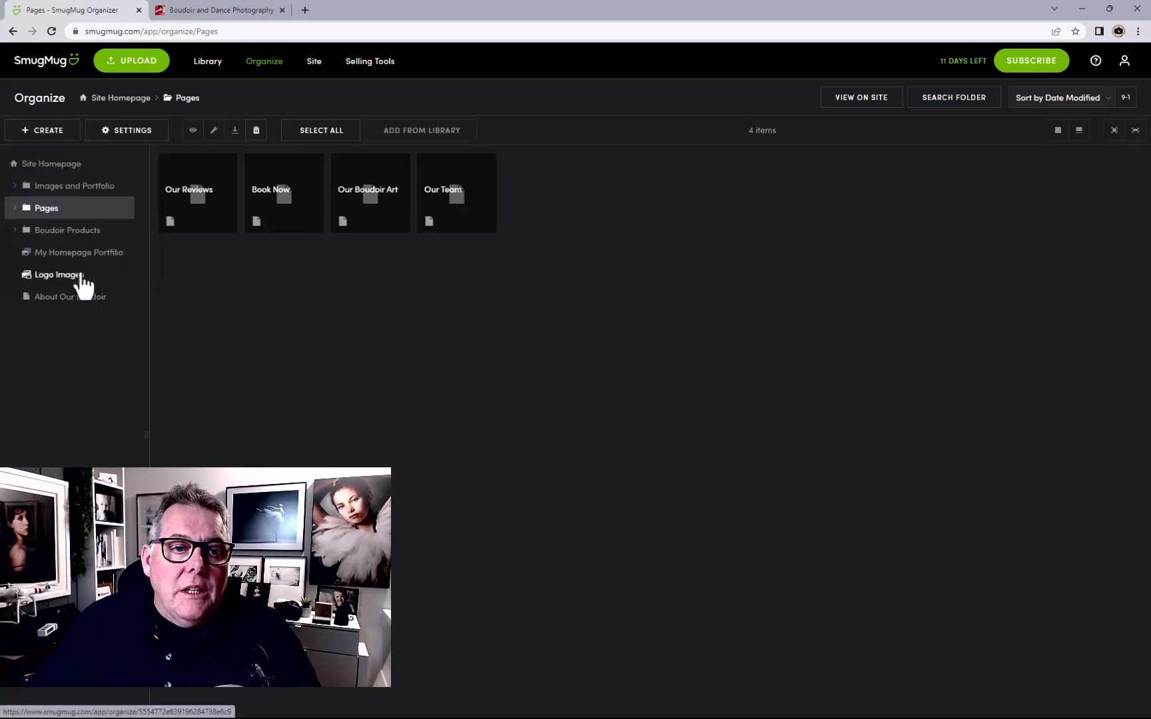
Make the new page a Pricing page with the List layout, replacing an initial Custom choice
{"action": "left_click", "coordinate": [589, 269]}
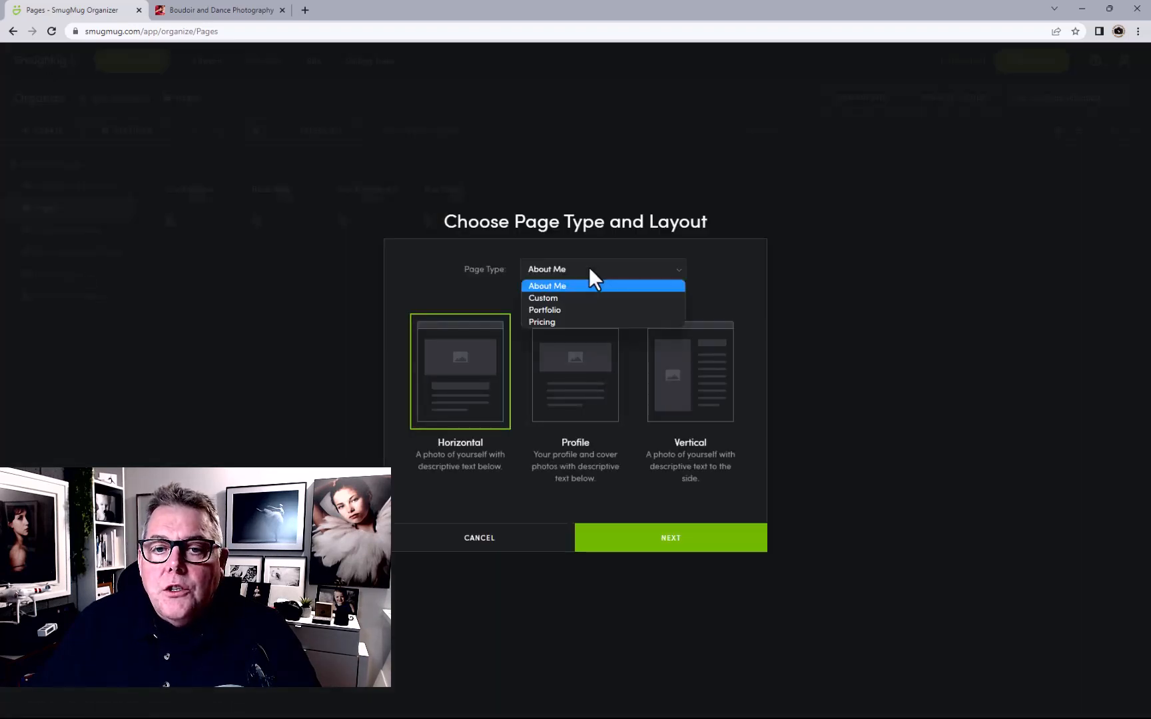
{"action": "left_click", "coordinate": [537, 299]}
{"action": "left_click", "coordinate": [662, 541]}
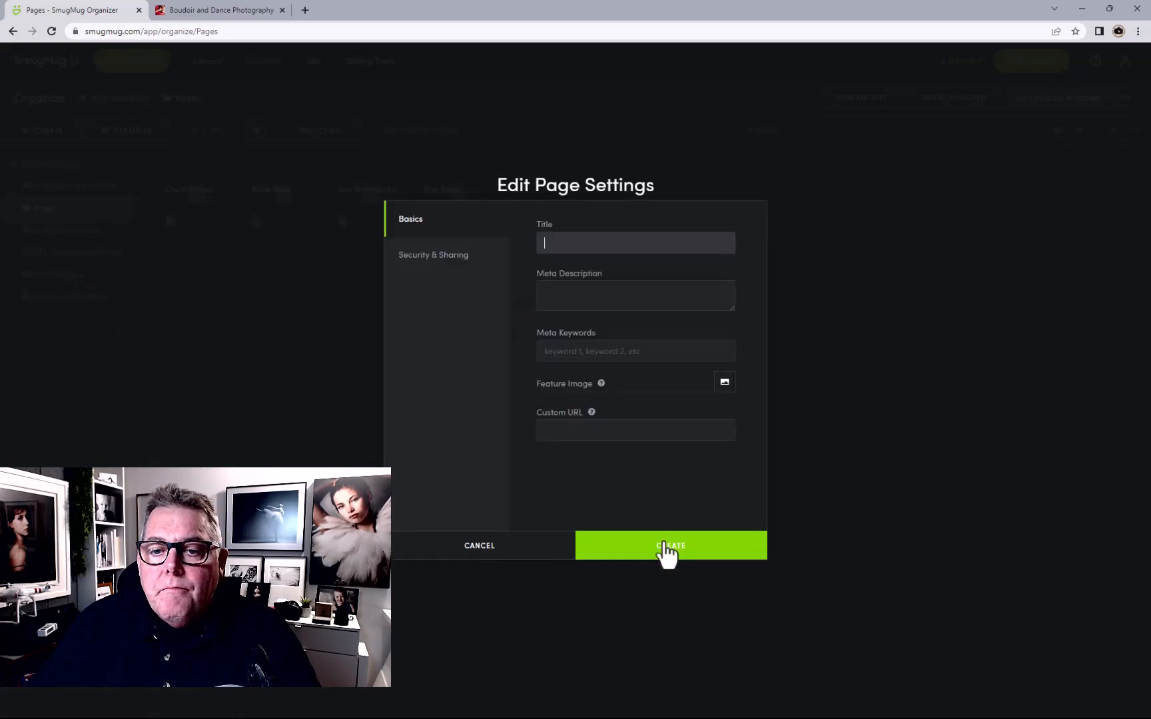
{"action": "left_click", "coordinate": [473, 549]}
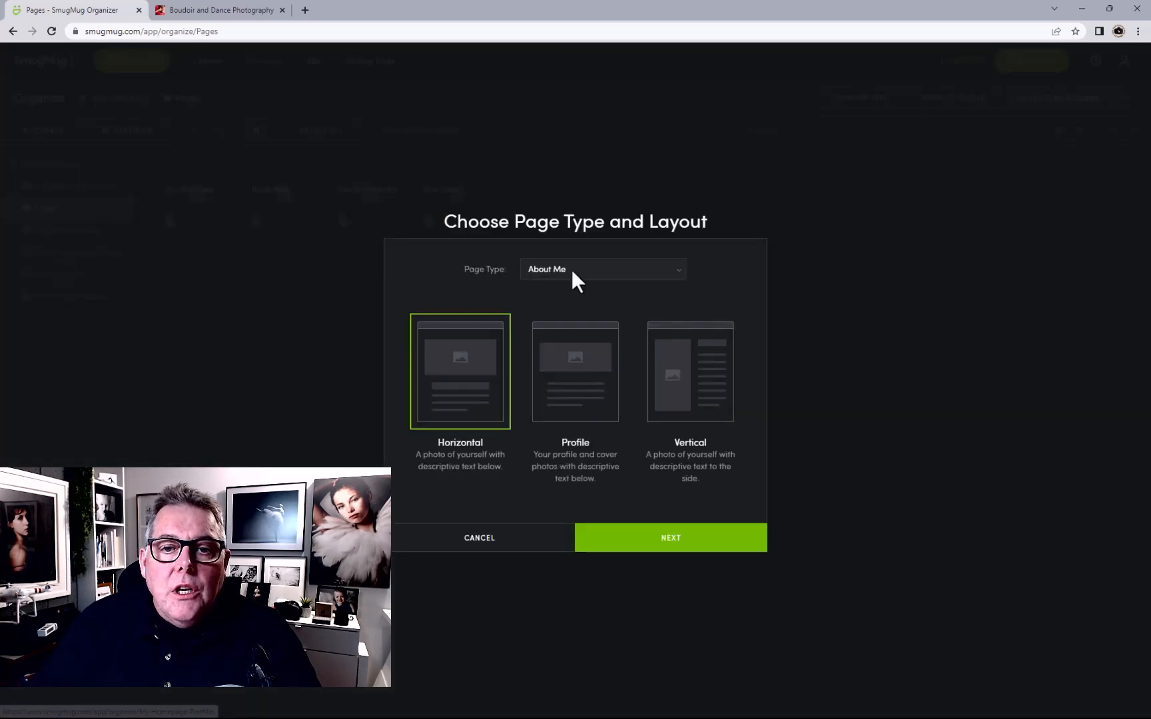
{"action": "left_click", "coordinate": [597, 269]}
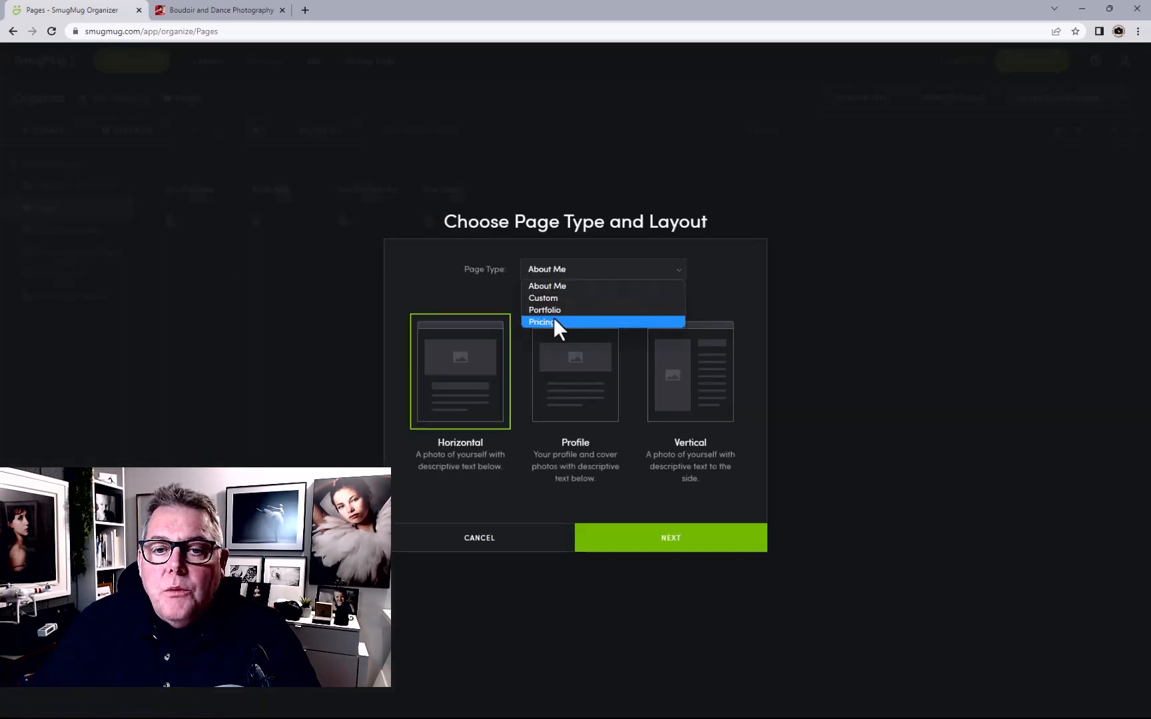
{"action": "left_click", "coordinate": [555, 324]}
{"action": "left_click", "coordinate": [545, 370]}
{"action": "left_click", "coordinate": [648, 550]}
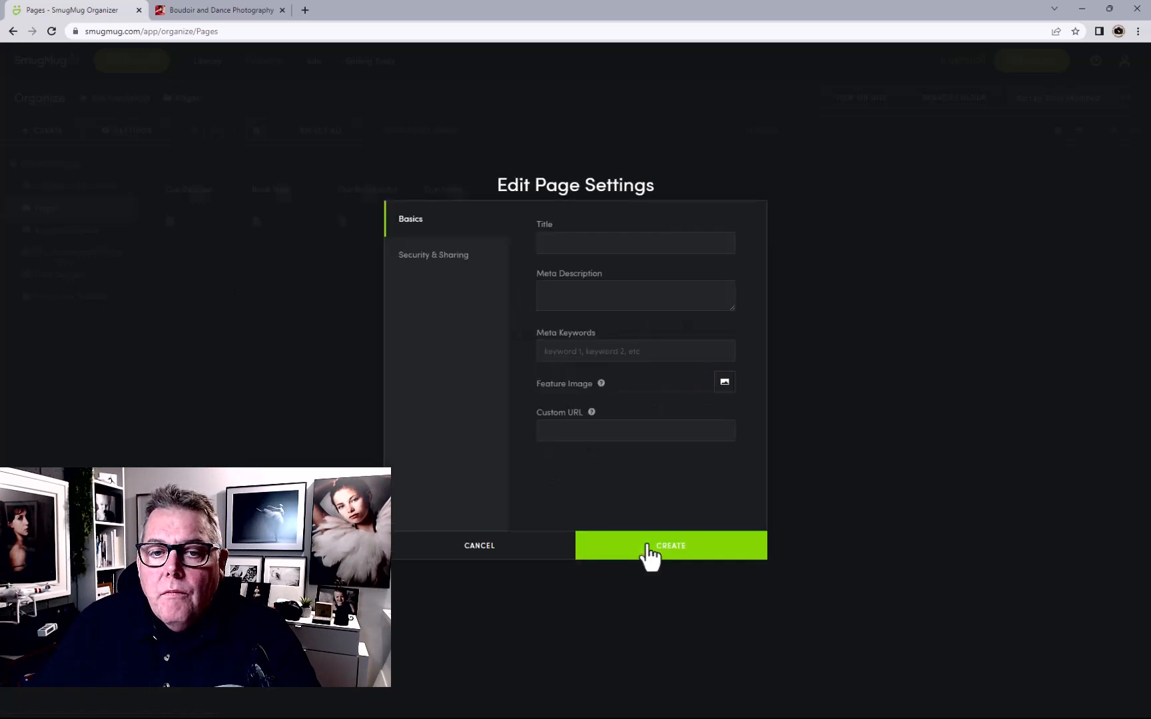
Use Our FAQ's as title, meta description and keywords, then create the page
{"action": "type", "text": "Our FAQ's"}
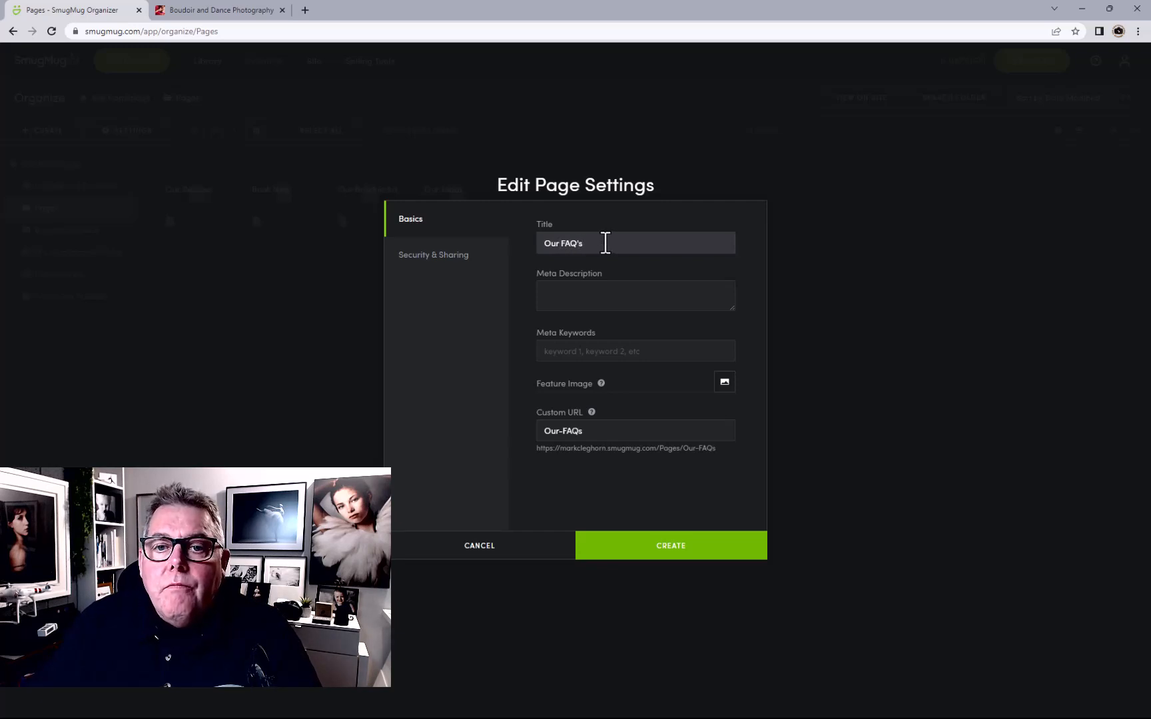
{"action": "left_click_drag", "start_coordinate": [605, 243], "coordinate": [495, 246]}
{"action": "key", "text": "ctrl+c"}
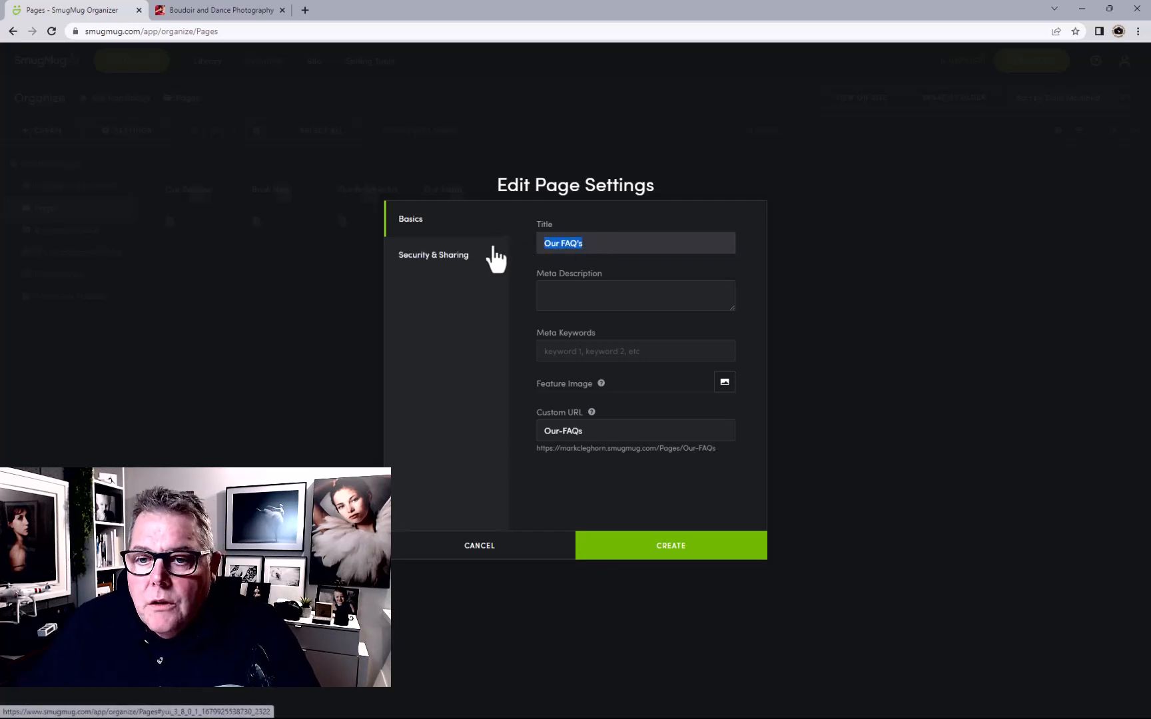
{"action": "left_click", "coordinate": [611, 300]}
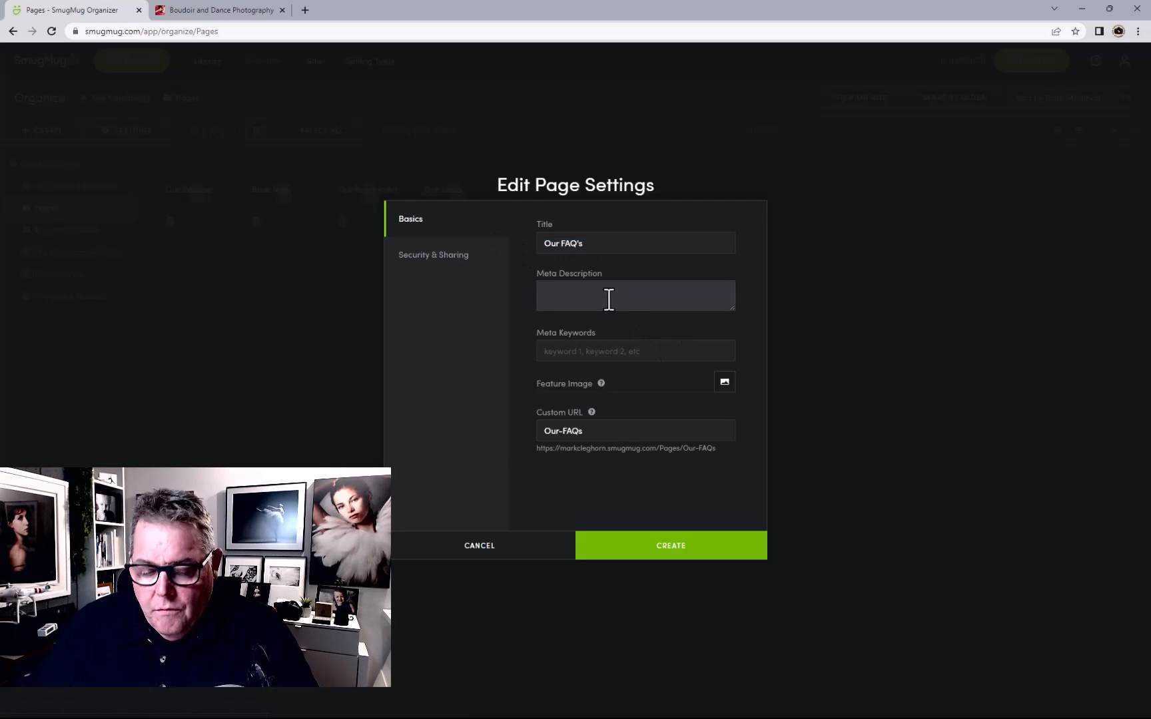
{"action": "left_click", "coordinate": [605, 351]}
{"action": "key", "text": "ctrl+v"}
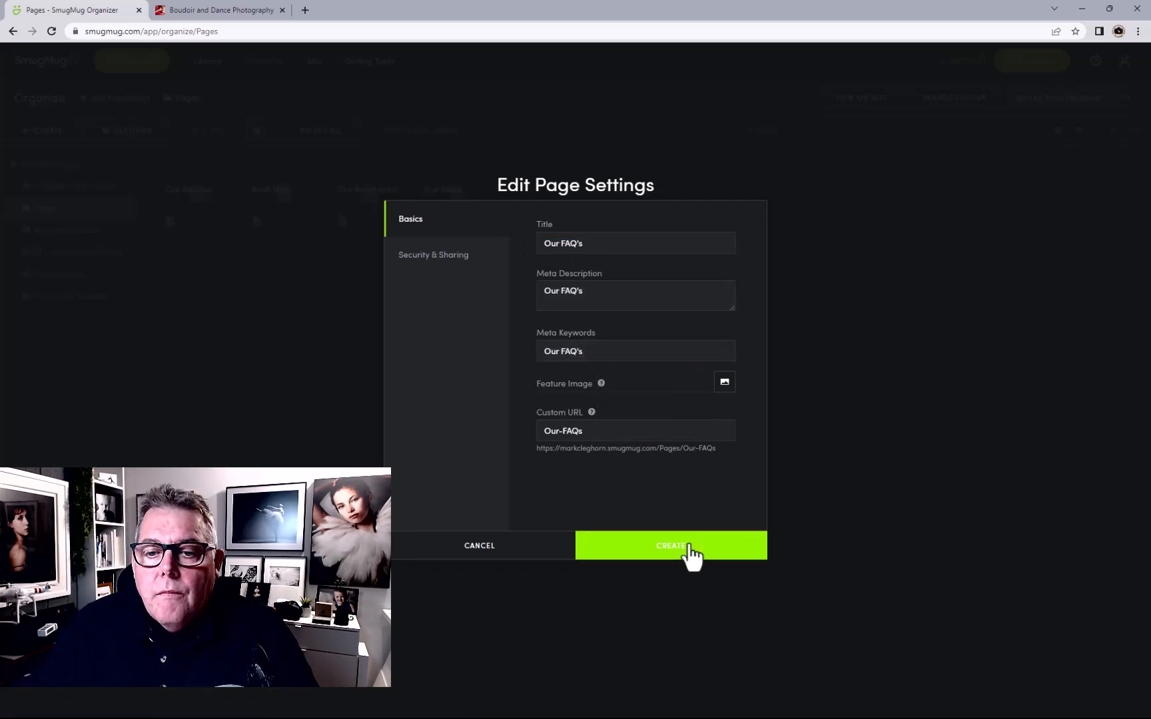
{"action": "left_click", "coordinate": [690, 548]}
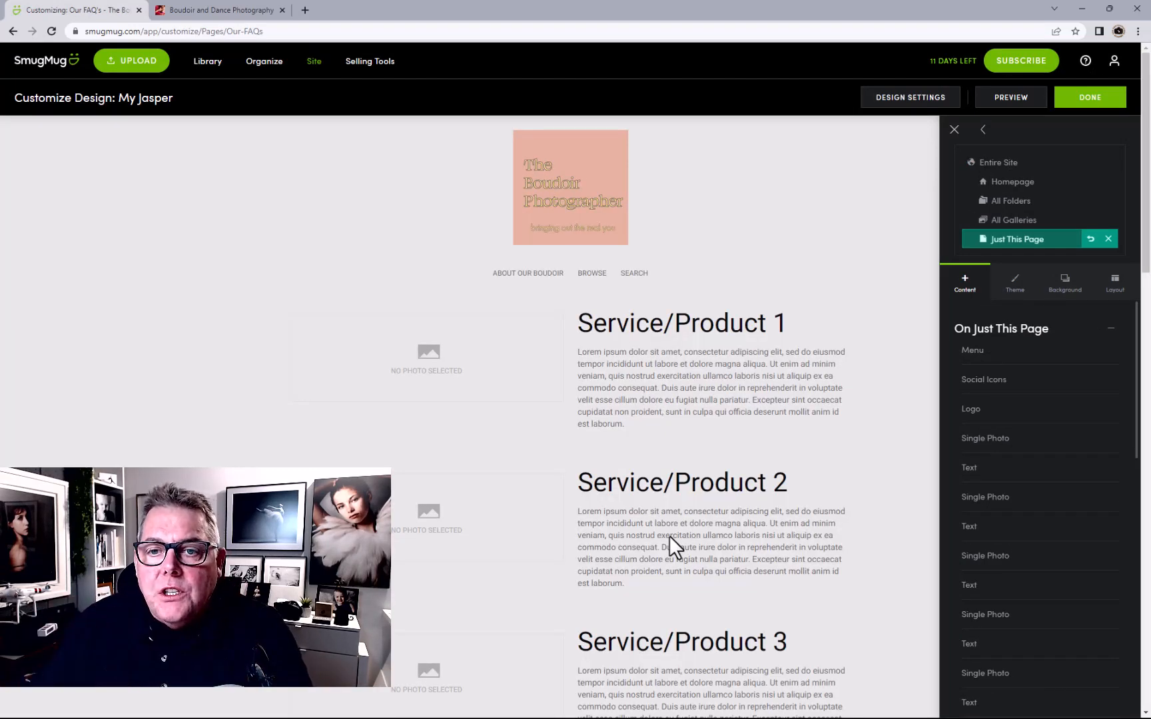
Add a Title text block above Service/Product 1 on the FAQ page
{"action": "mouse_move", "coordinate": [682, 538]}
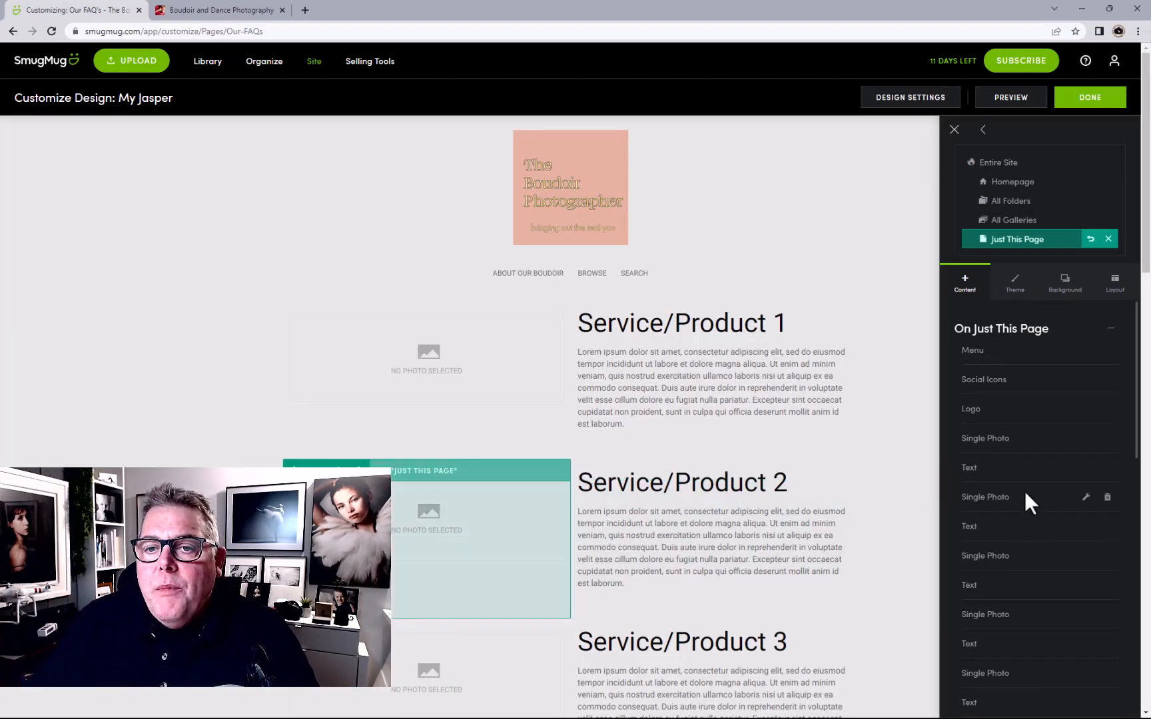
{"action": "mouse_move", "coordinate": [701, 424]}
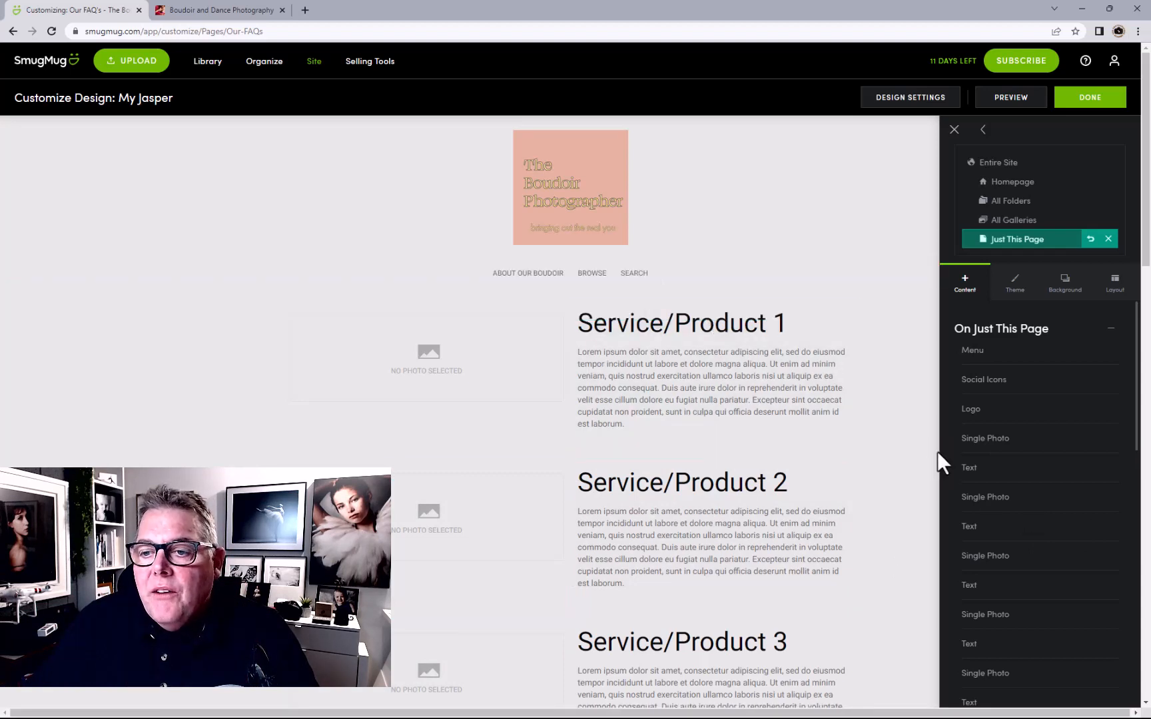
{"action": "scroll", "coordinate": [1027, 466], "scroll_direction": "down", "scroll_amount": 5}
{"action": "scroll", "coordinate": [1039, 433], "scroll_direction": "up", "scroll_amount": 5}
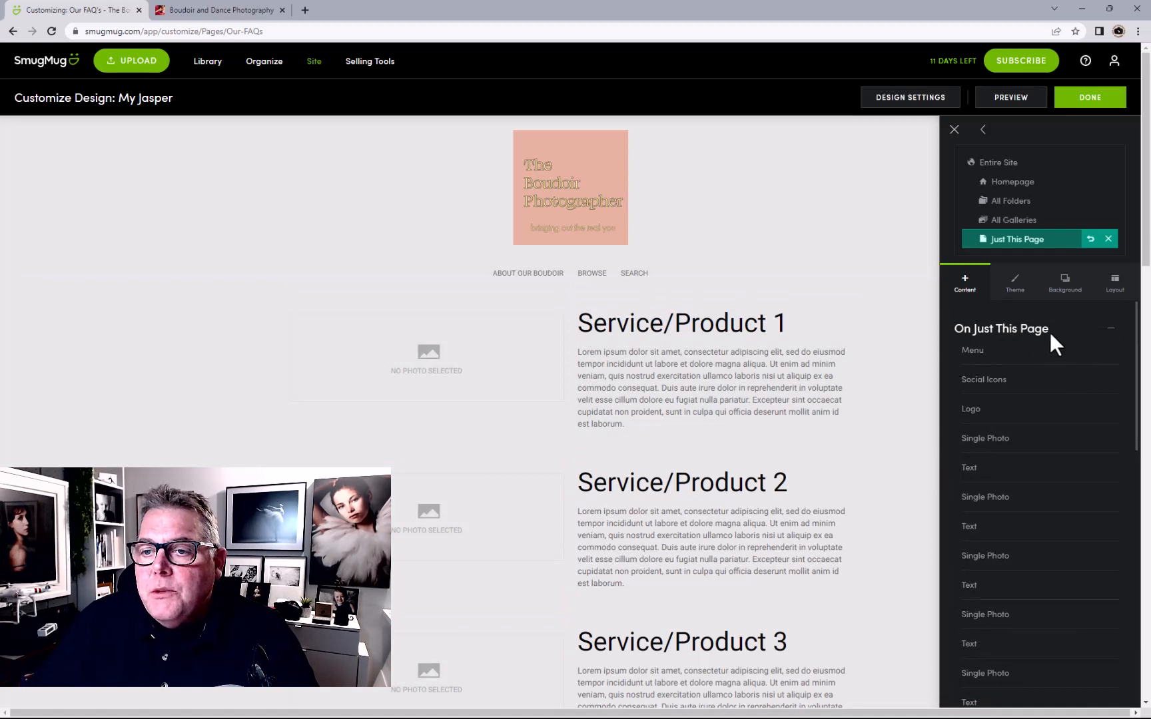
{"action": "left_click", "coordinate": [1110, 331]}
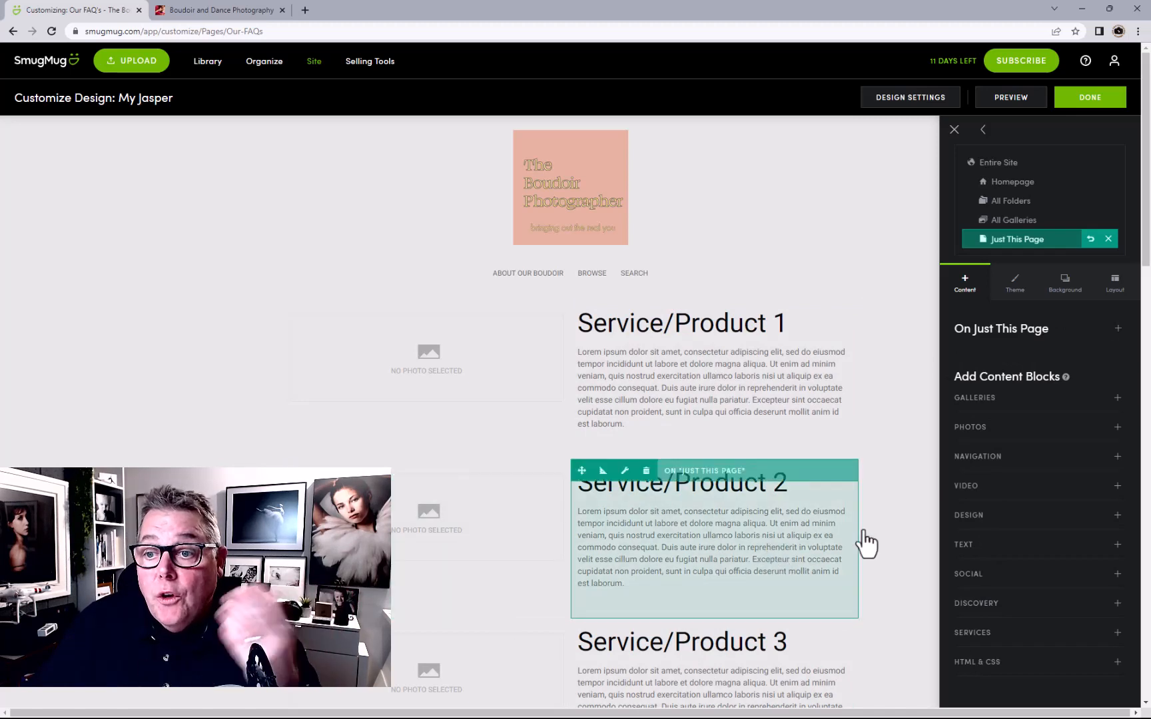
{"action": "left_click", "coordinate": [984, 552]}
{"action": "left_click_drag", "start_coordinate": [979, 599], "coordinate": [752, 329]}
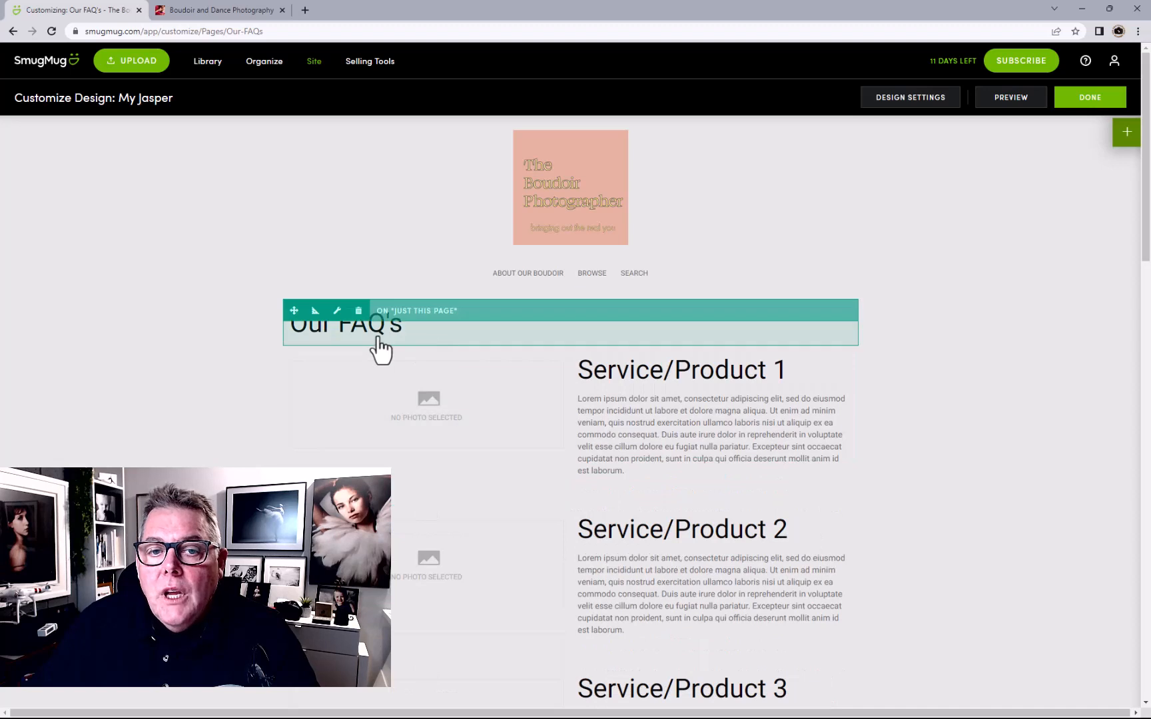
Set the title block to Our FAQ's and publish the page
{"action": "double_click", "coordinate": [582, 332]}
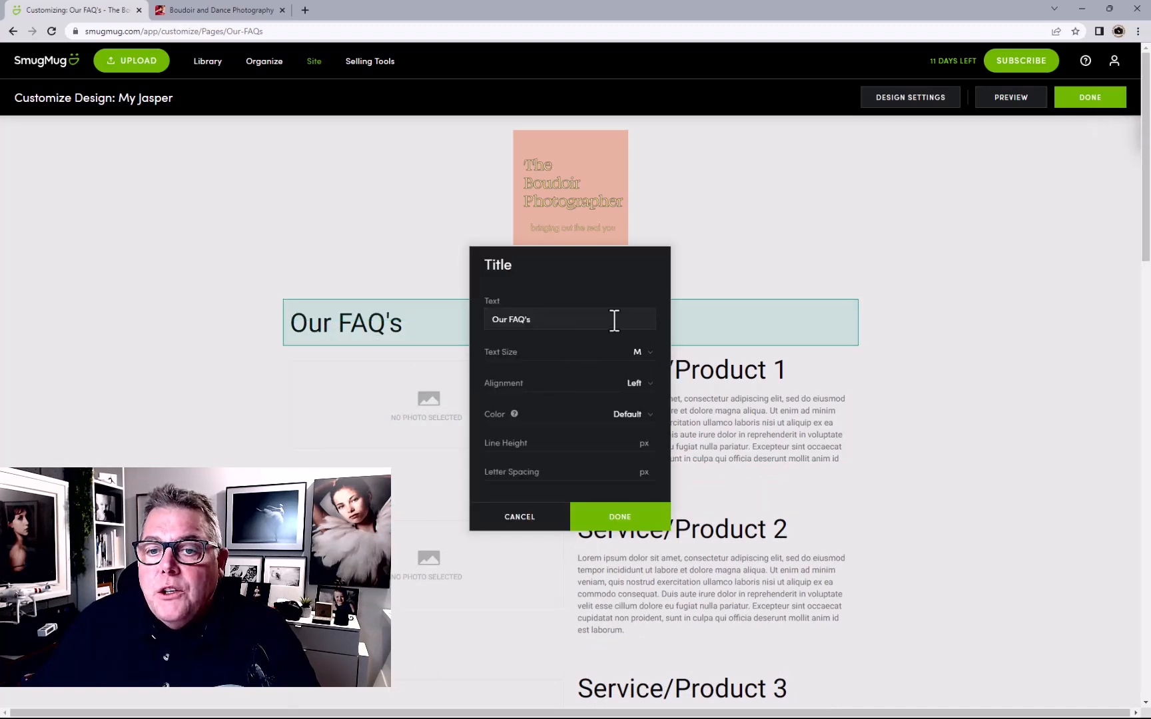
{"action": "left_click", "coordinate": [605, 523]}
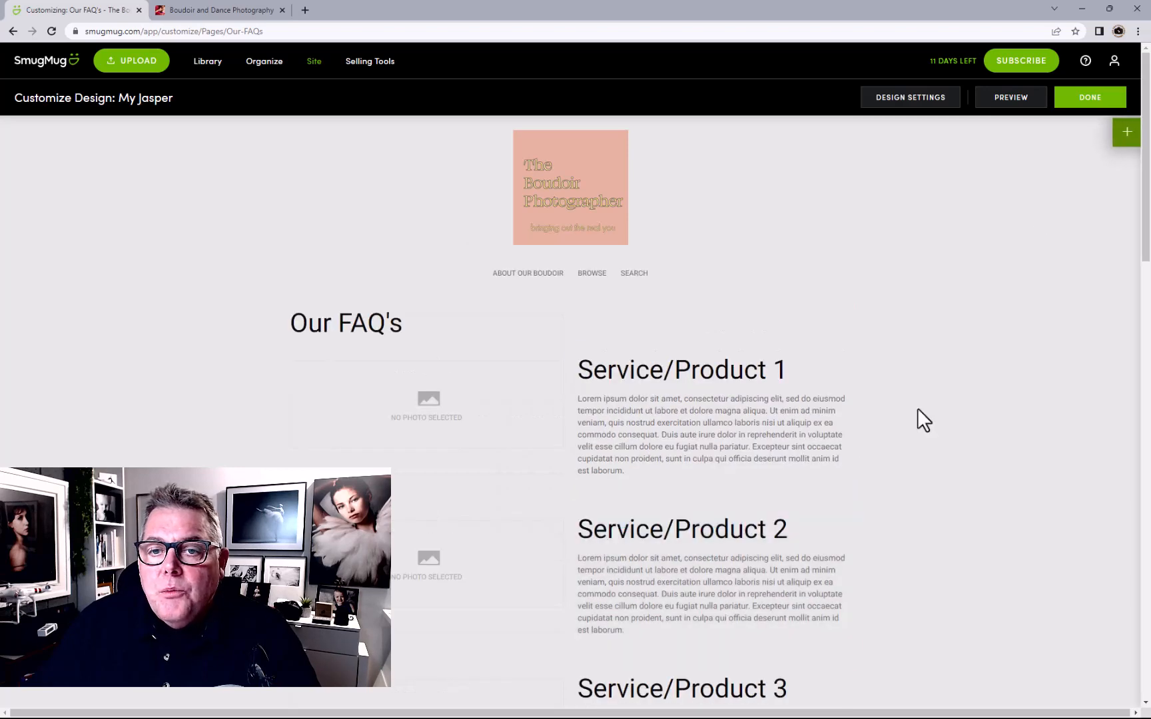
{"action": "left_click", "coordinate": [1082, 100]}
{"action": "left_click", "coordinate": [585, 343]}
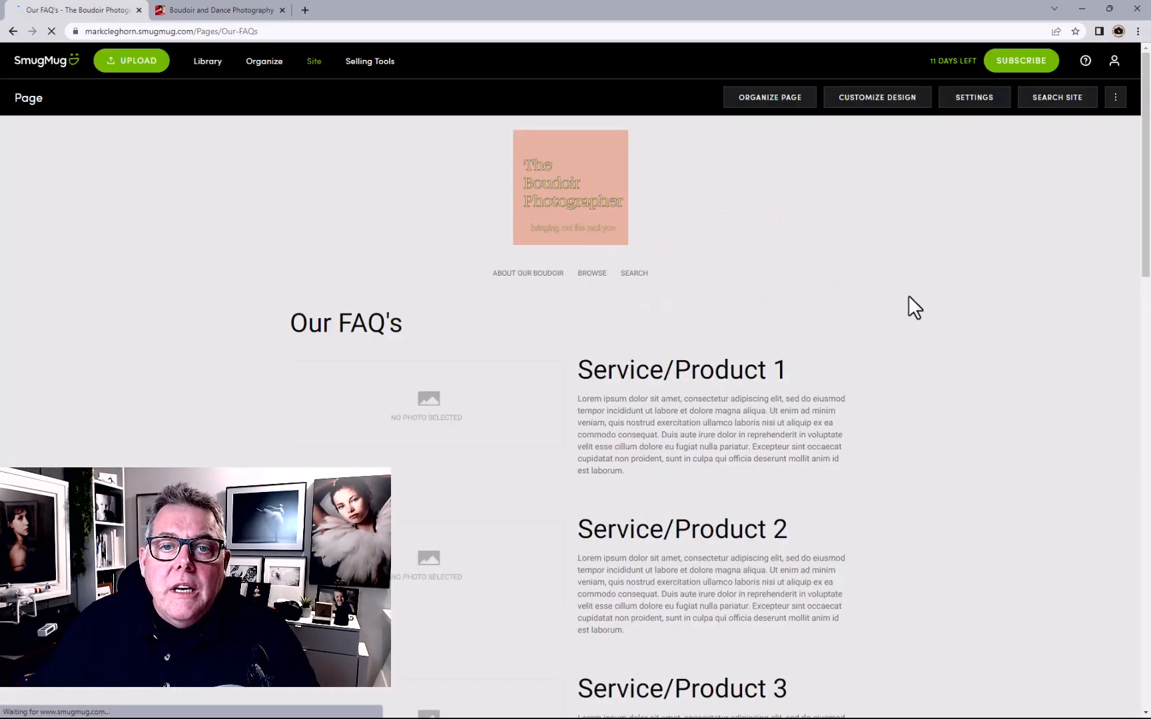
Start a new Custom web page in the Pages folder
{"action": "left_click", "coordinate": [265, 63]}
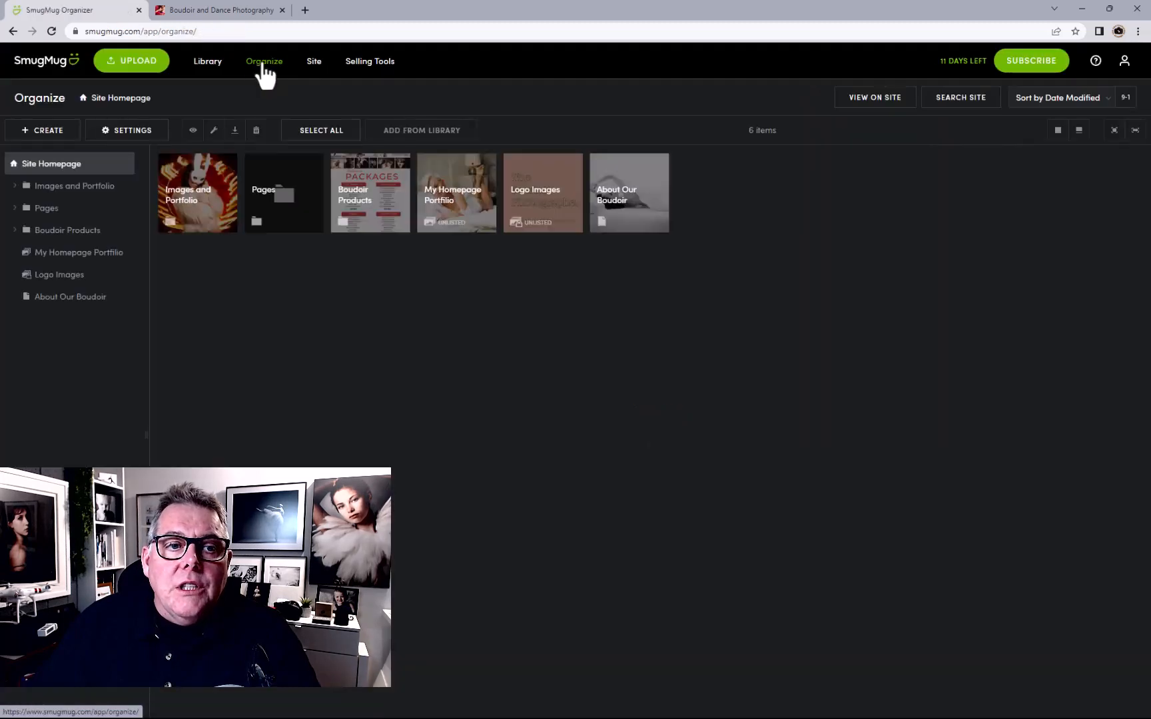
{"action": "left_click", "coordinate": [74, 211]}
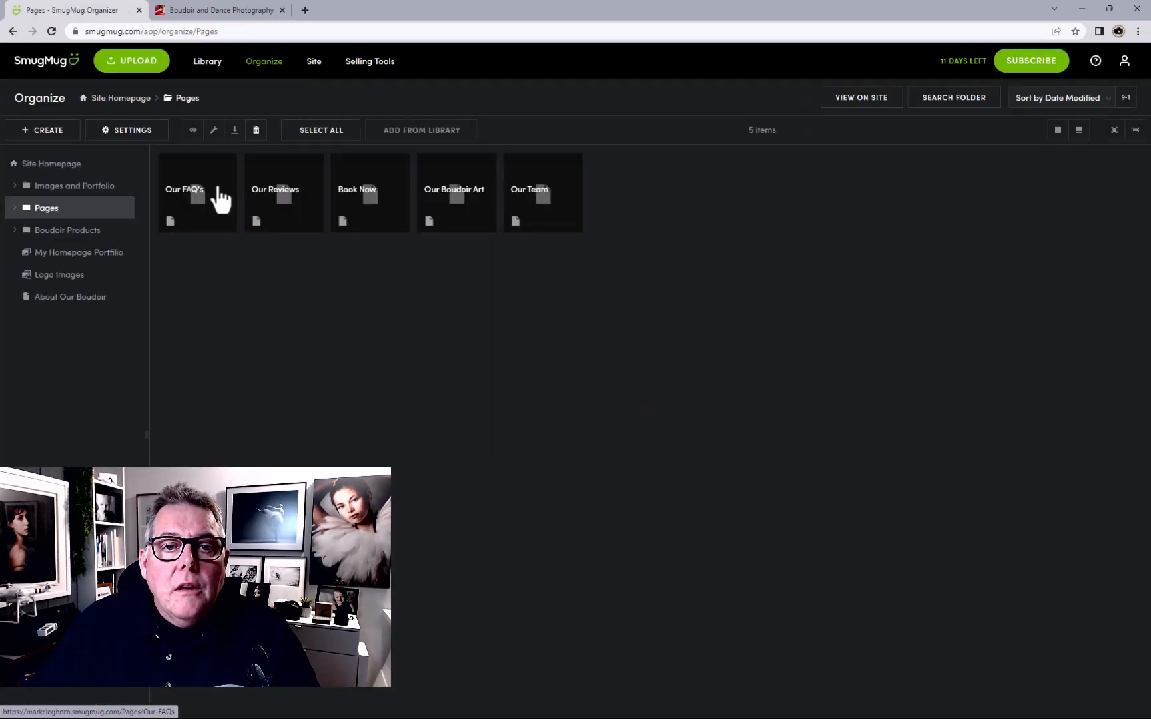
{"action": "left_click", "coordinate": [67, 131]}
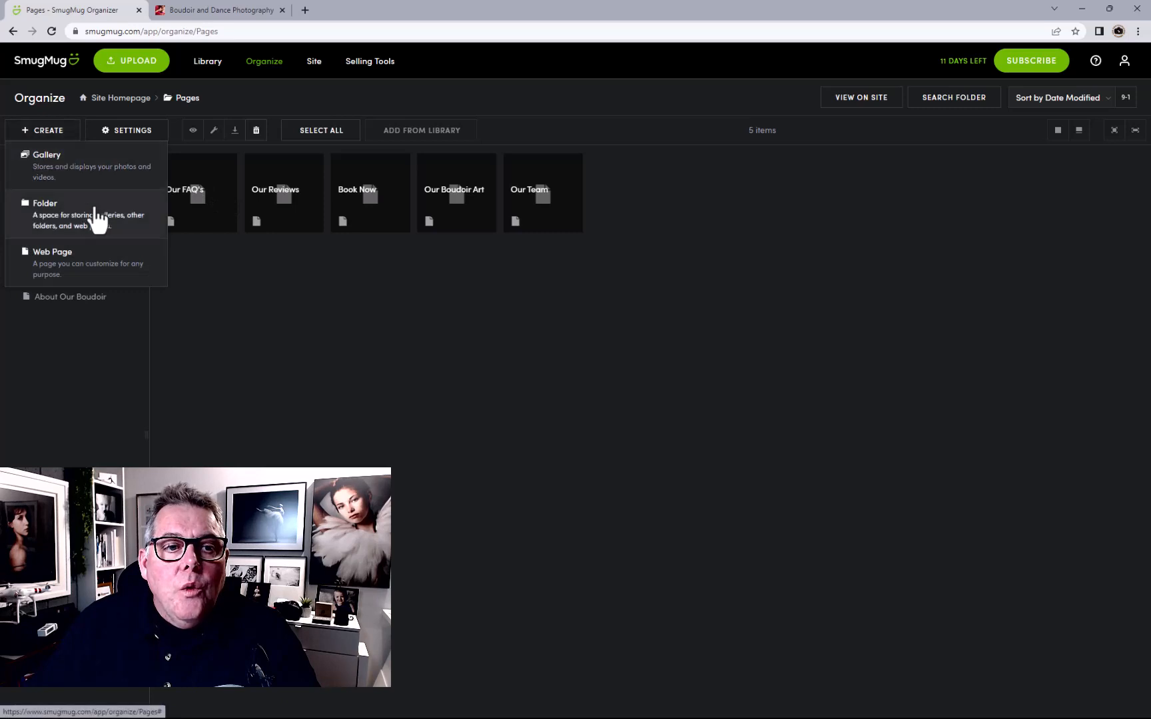
{"action": "left_click", "coordinate": [67, 257]}
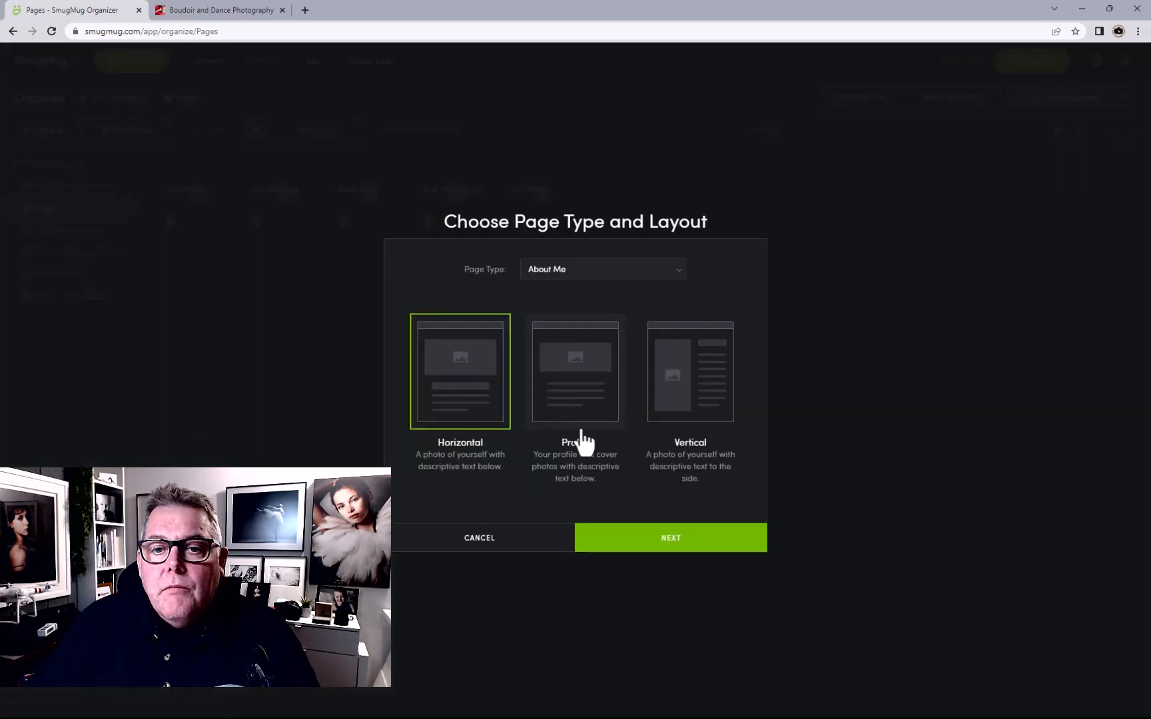
{"action": "left_click", "coordinate": [581, 268]}
{"action": "left_click", "coordinate": [549, 297]}
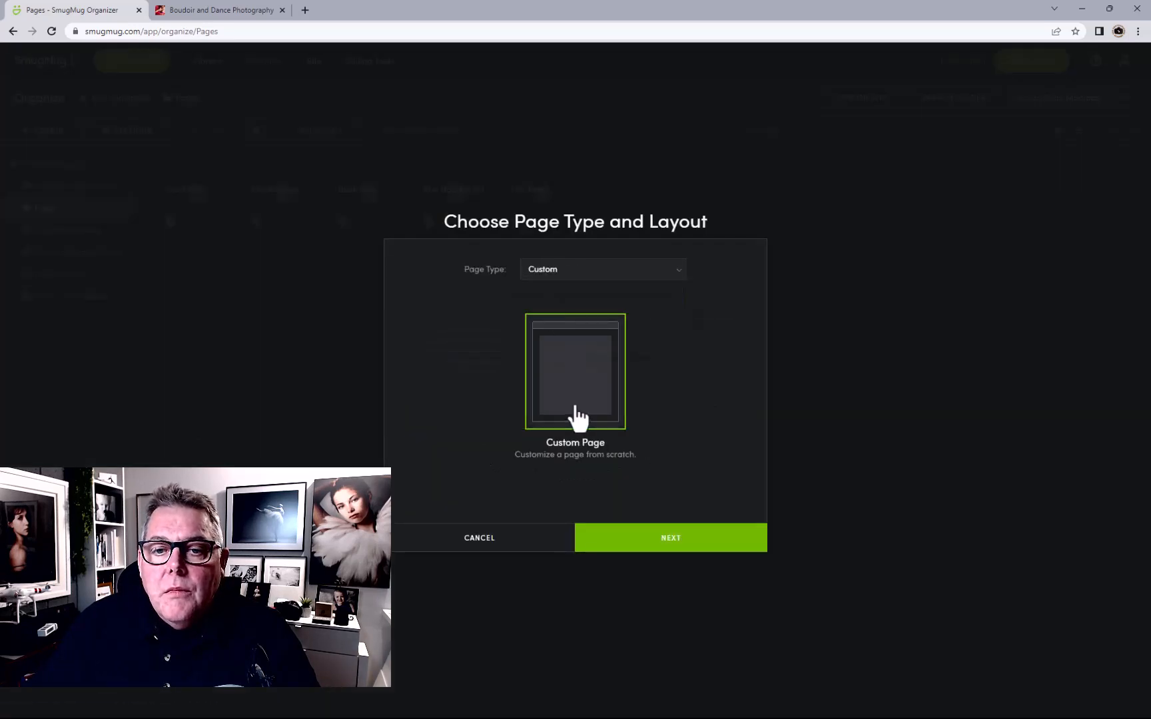
{"action": "left_click", "coordinate": [593, 543]}
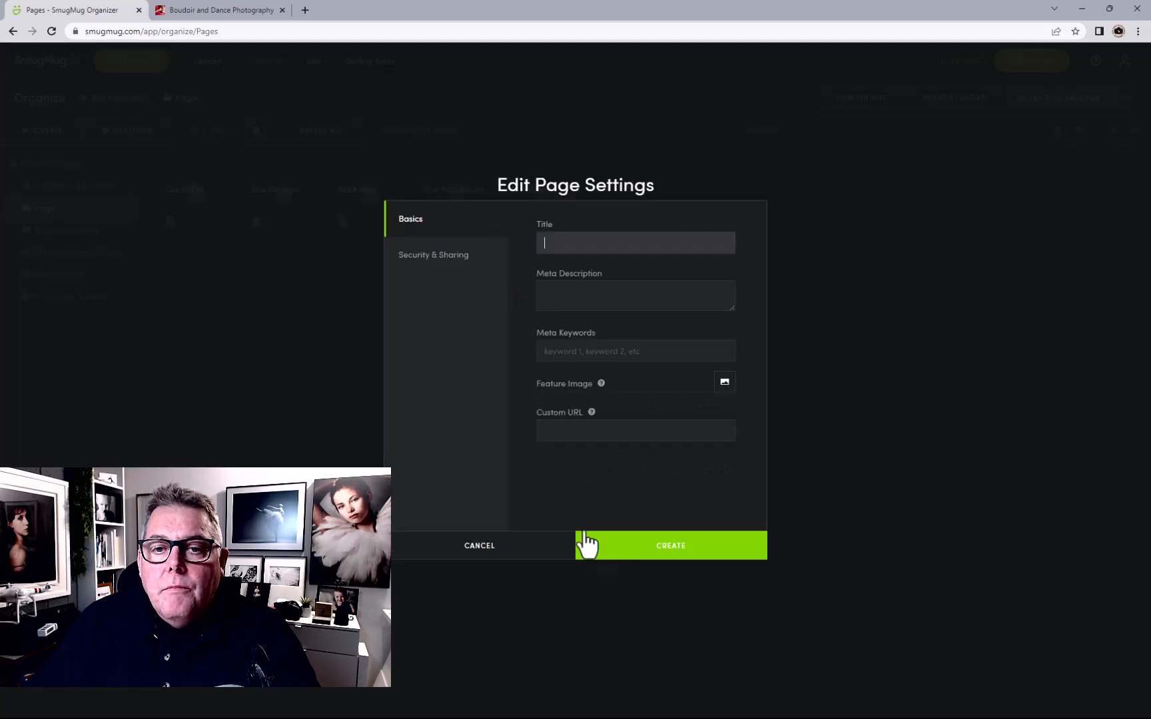
Title it 'Our Gift Certificates', reusing the title as meta description and edited keywords
{"action": "type", "text": "our"}
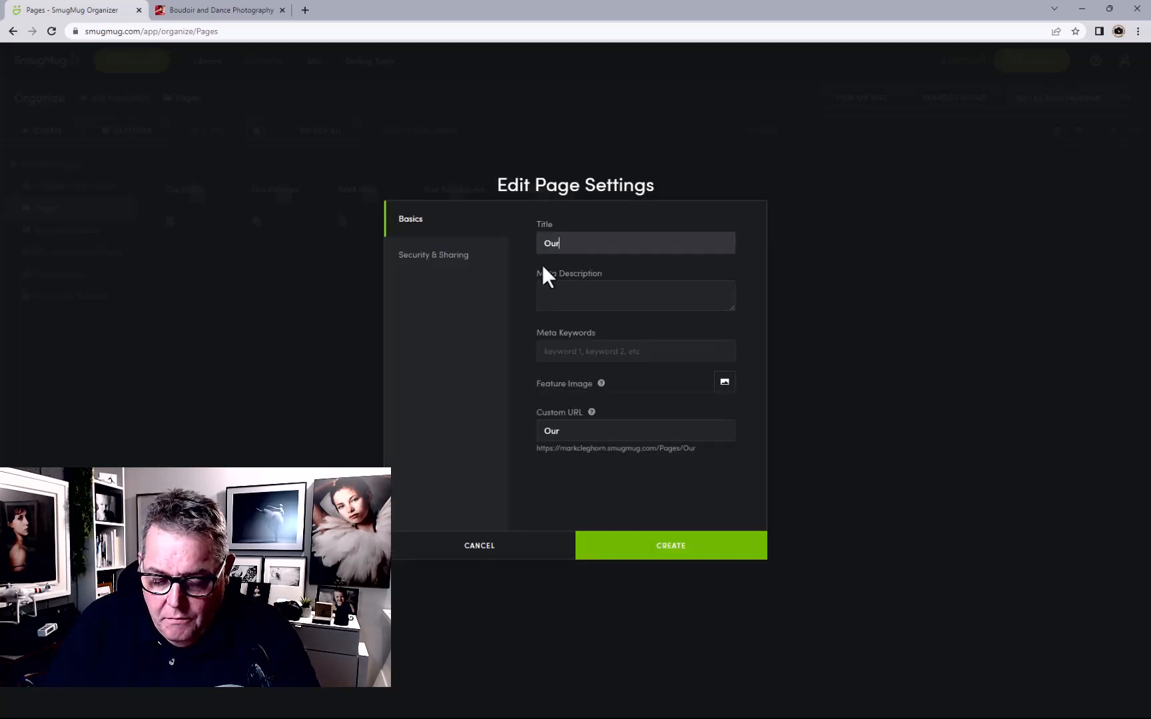
{"action": "type", "text": " Gi"}
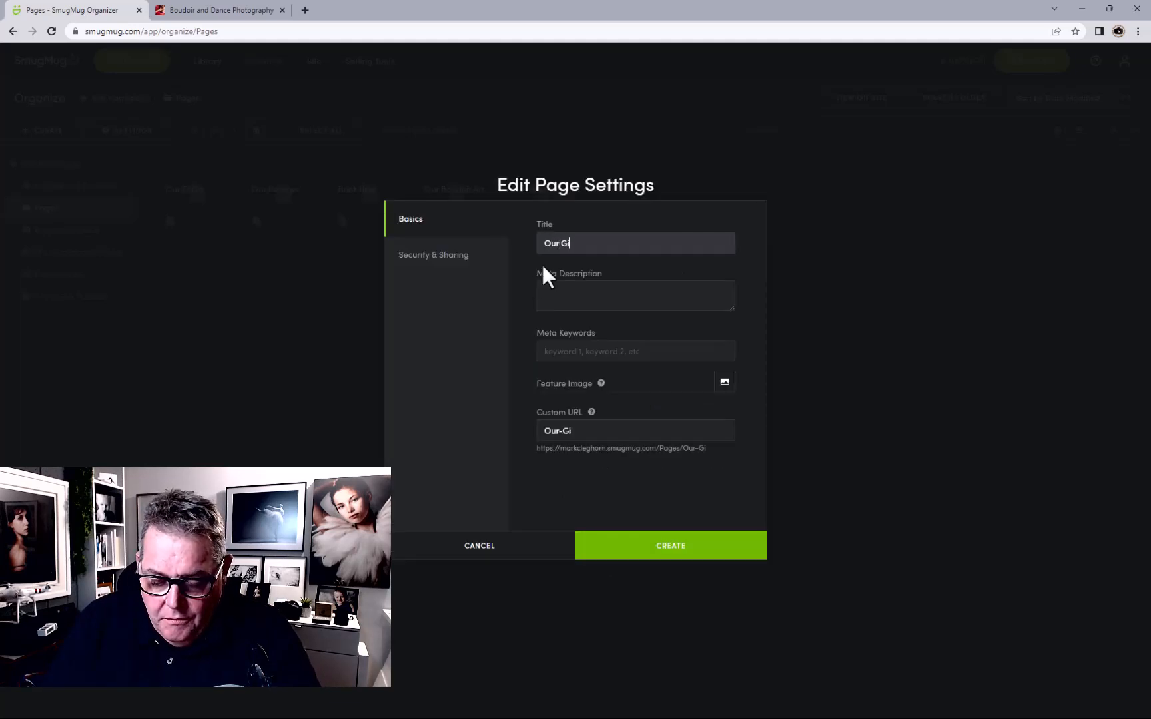
{"action": "type", "text": "ft Certifi"}
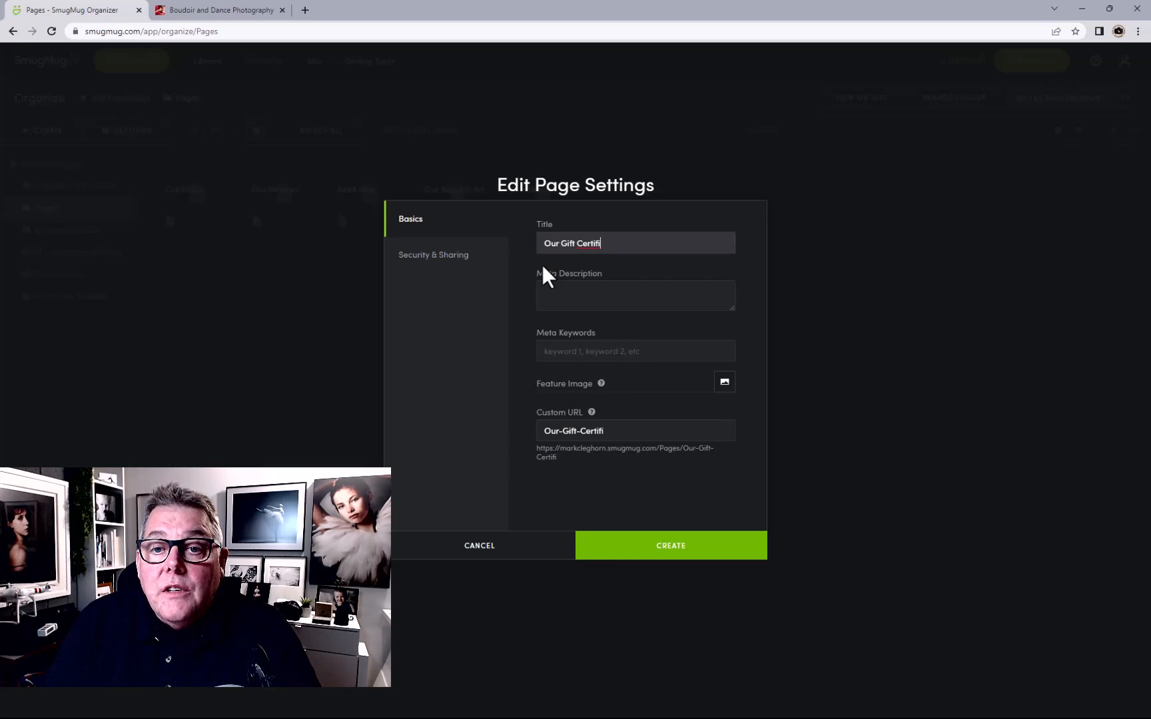
{"action": "type", "text": "cates"}
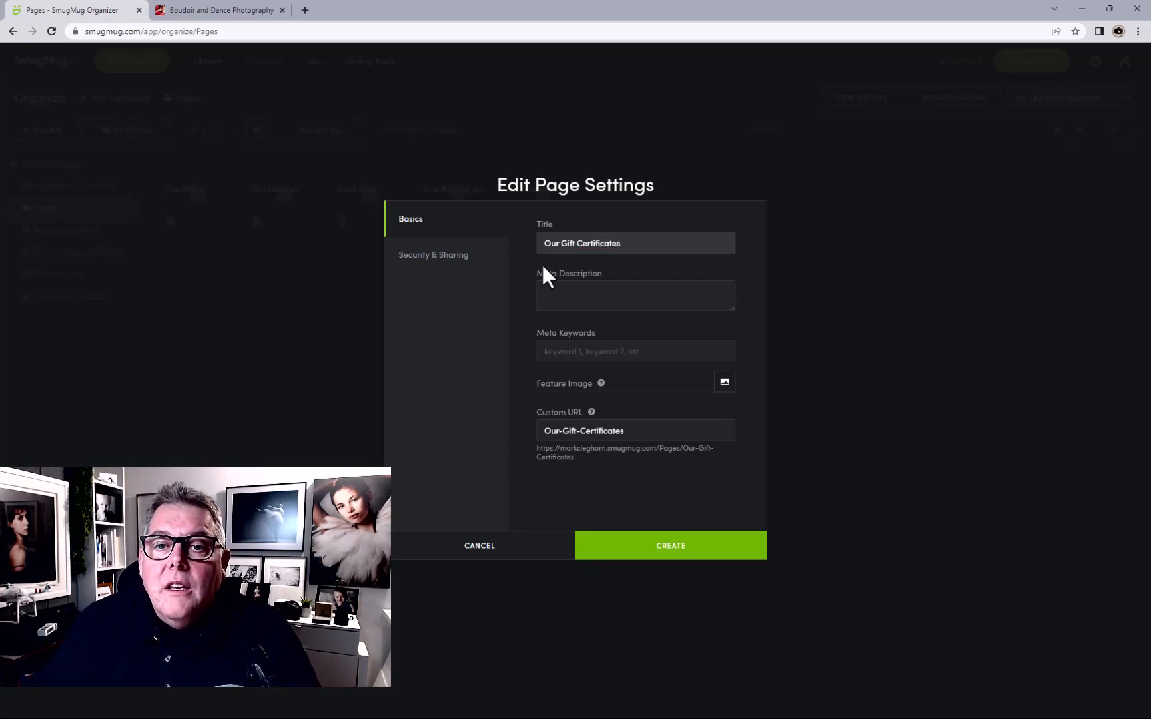
{"action": "left_click", "coordinate": [589, 288]}
{"action": "left_click_drag", "start_coordinate": [658, 244], "coordinate": [437, 239]}
{"action": "key", "text": "ctrl+c"}
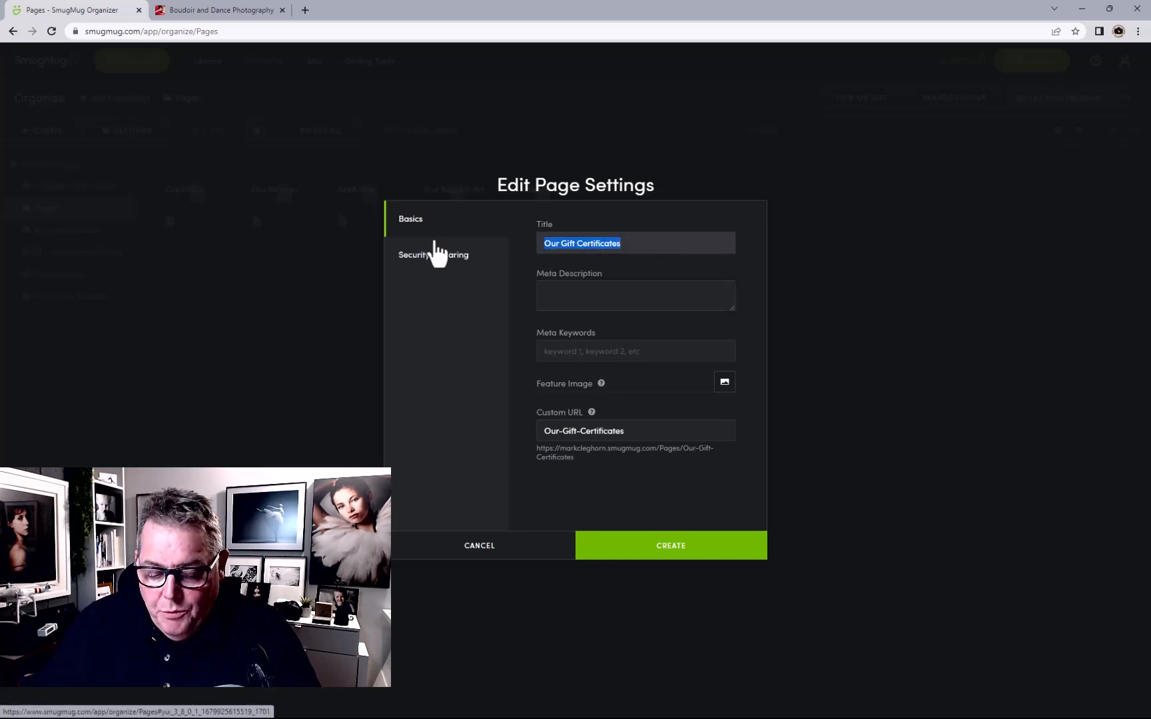
{"action": "left_click", "coordinate": [571, 301]}
{"action": "key", "text": "ctrl+v"}
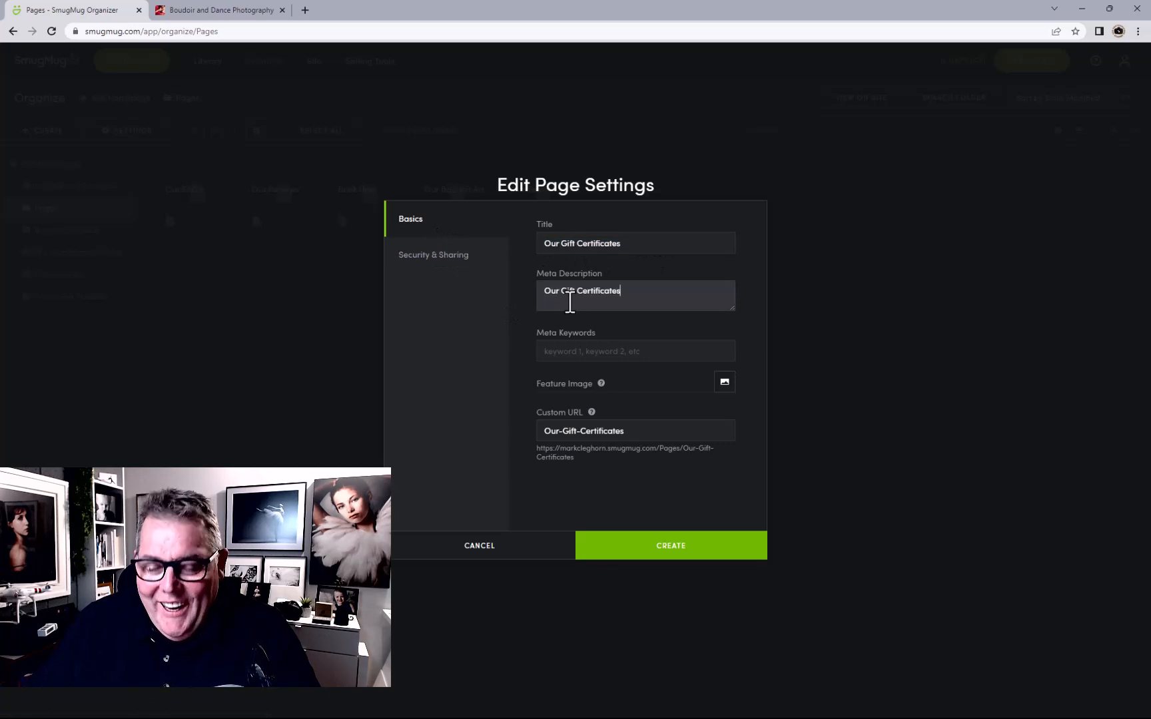
{"action": "left_click", "coordinate": [597, 351]}
{"action": "key", "text": "ctrl+v"}
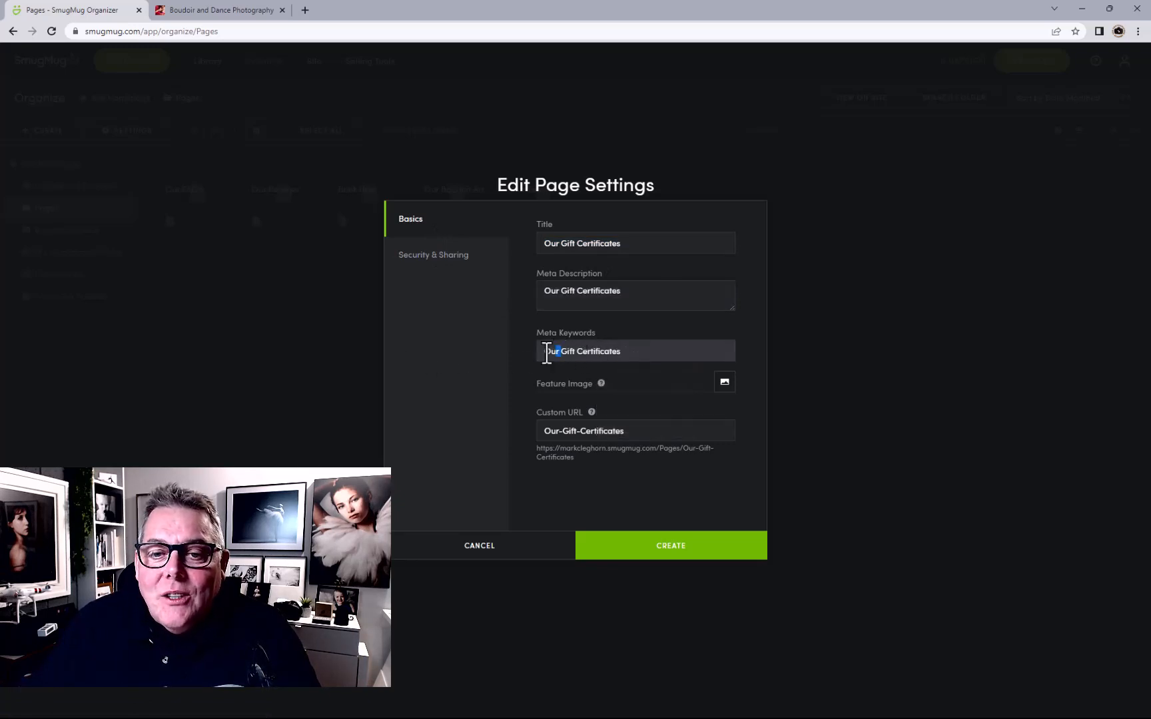
{"action": "left_click_drag", "start_coordinate": [547, 353], "coordinate": [519, 352]}
{"action": "key", "text": "BackSpace"}
{"action": "left_click", "coordinate": [608, 352]}
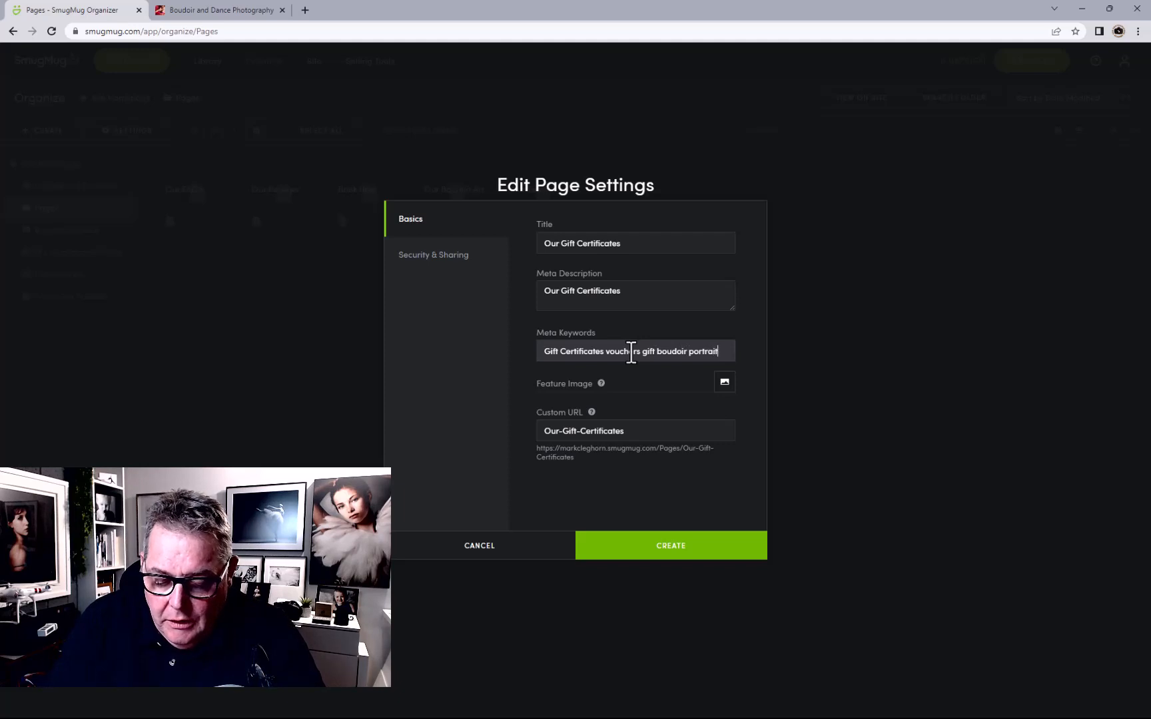
{"action": "type", "text": "xperience"}
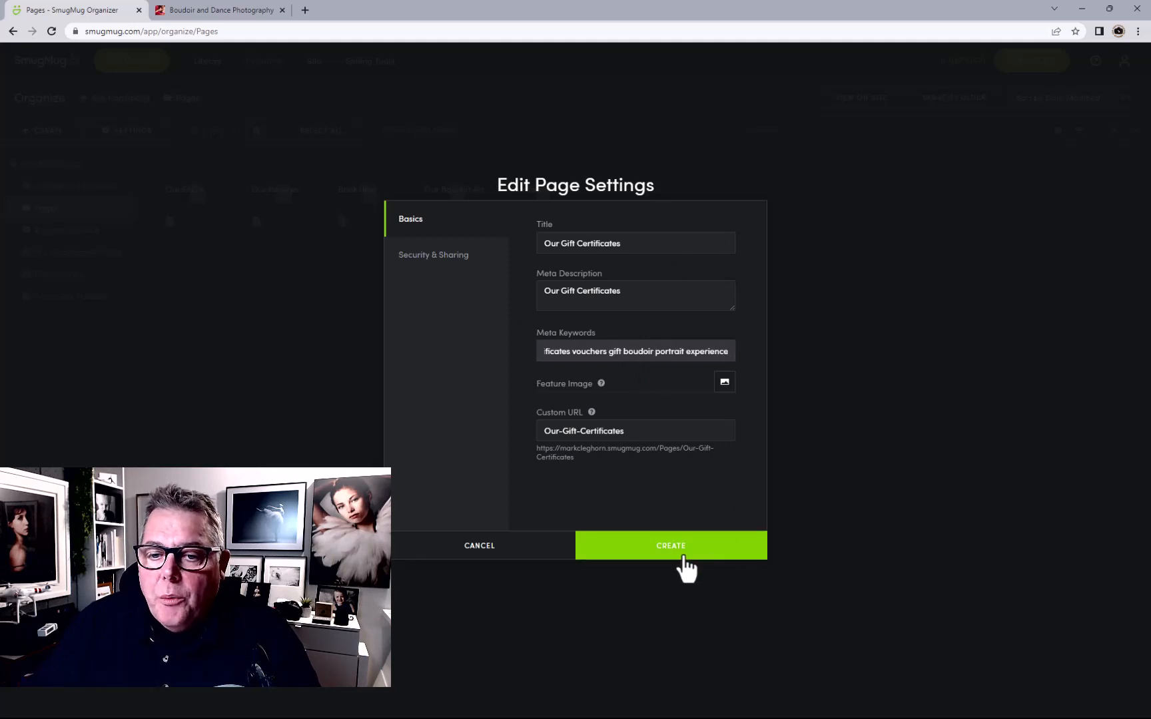
Pick a My Homepage Portfolio photo as the feature image and create the page
{"action": "left_click", "coordinate": [726, 381]}
{"action": "left_click", "coordinate": [127, 122]}
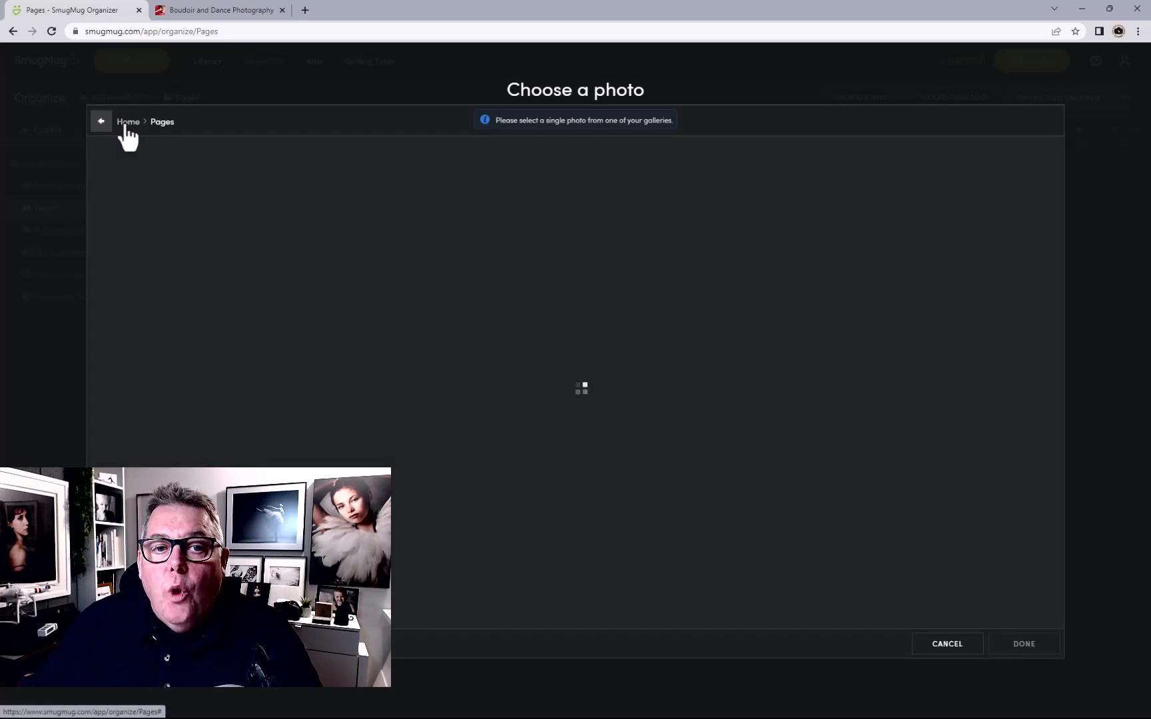
{"action": "left_click", "coordinate": [570, 203]}
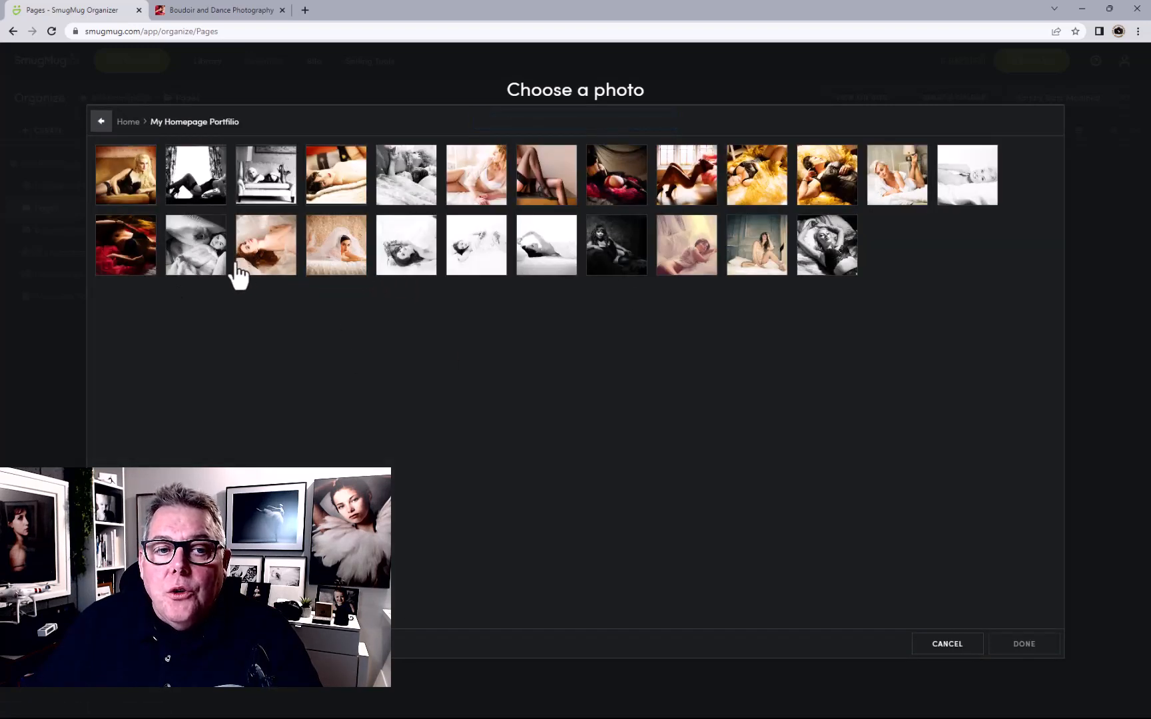
{"action": "left_click", "coordinate": [265, 263]}
{"action": "left_click", "coordinate": [1032, 644]}
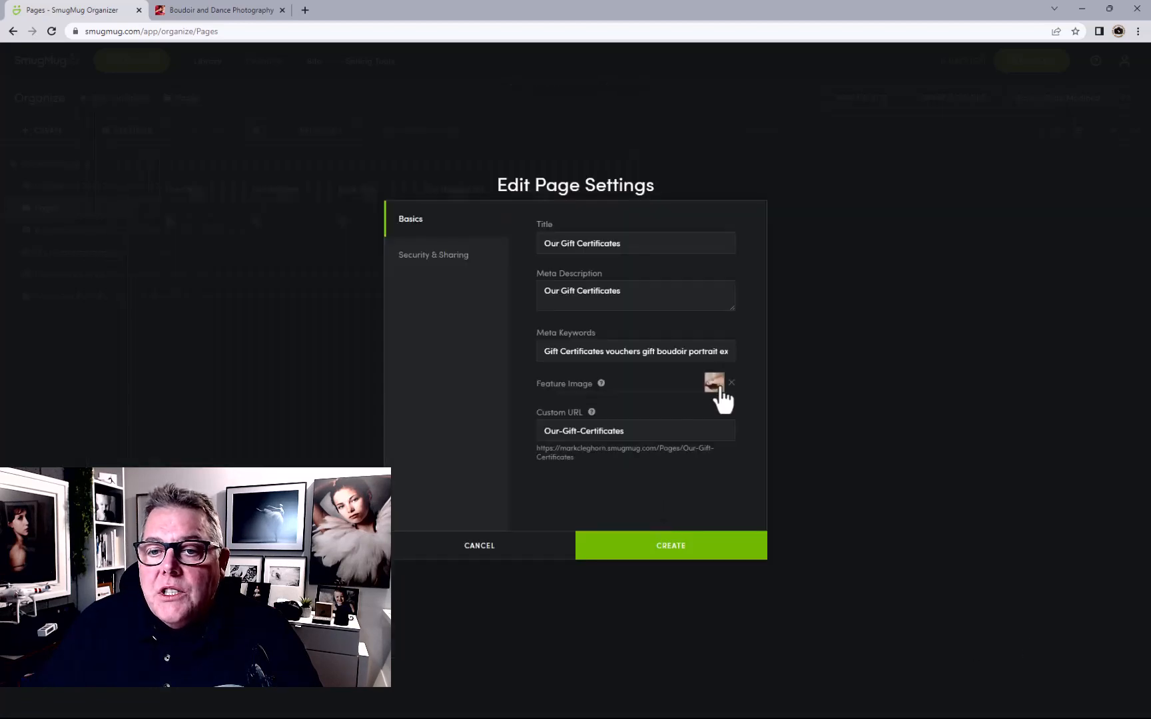
{"action": "left_click", "coordinate": [671, 548]}
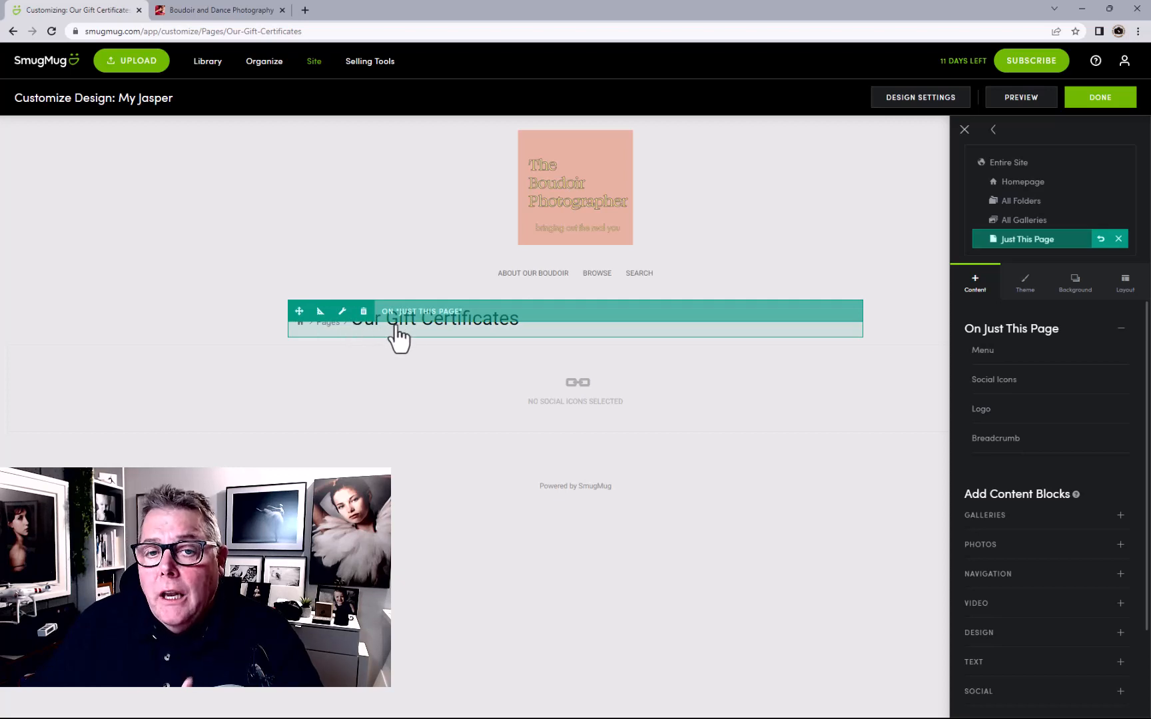
Remove the breadcrumb block from the Our Gift Certificates page and publish it
{"action": "left_click", "coordinate": [363, 312]}
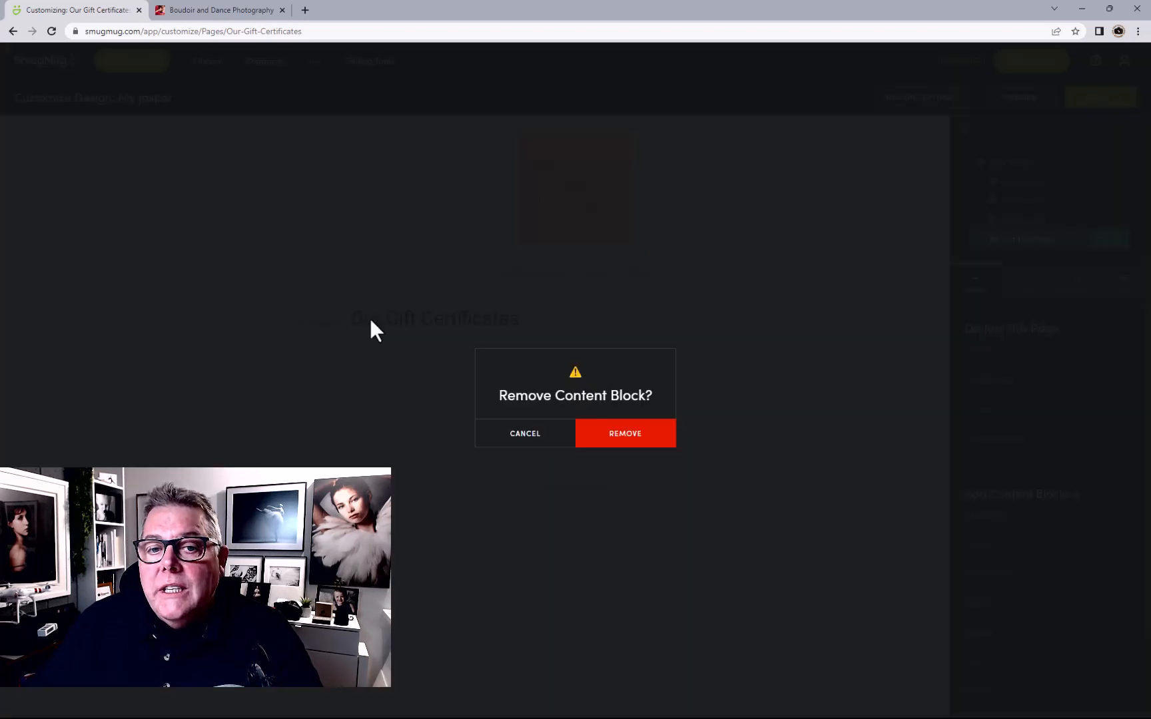
{"action": "left_click", "coordinate": [654, 436]}
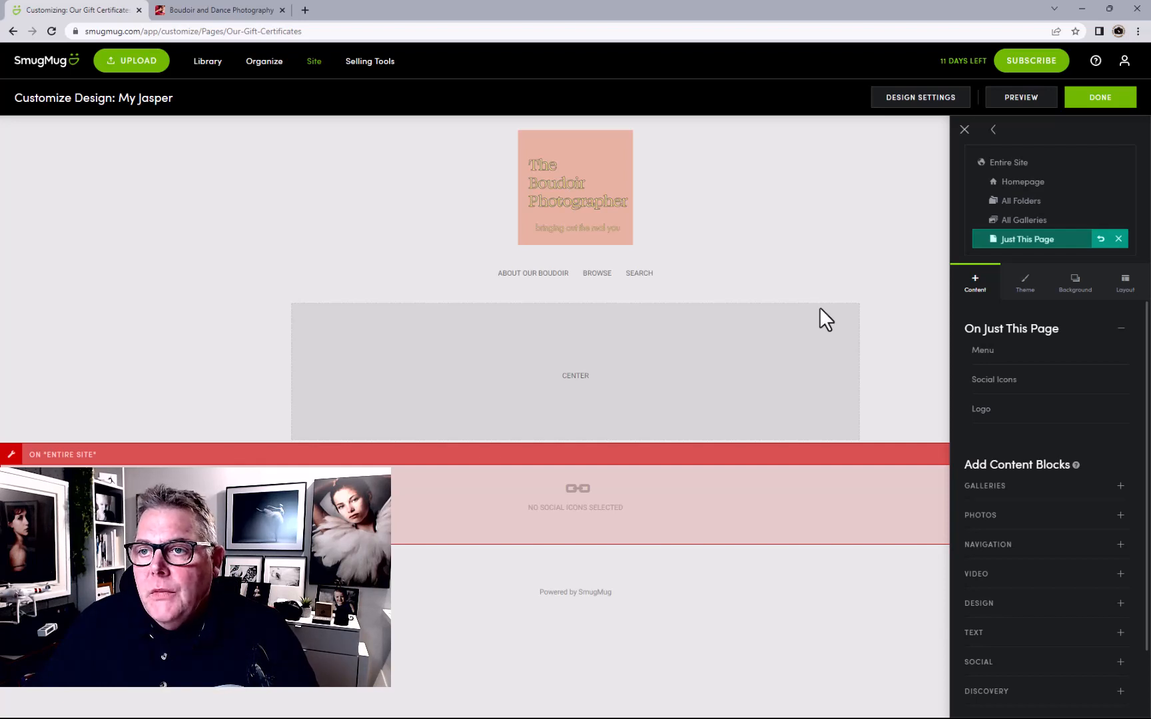
{"action": "left_click", "coordinate": [1101, 100]}
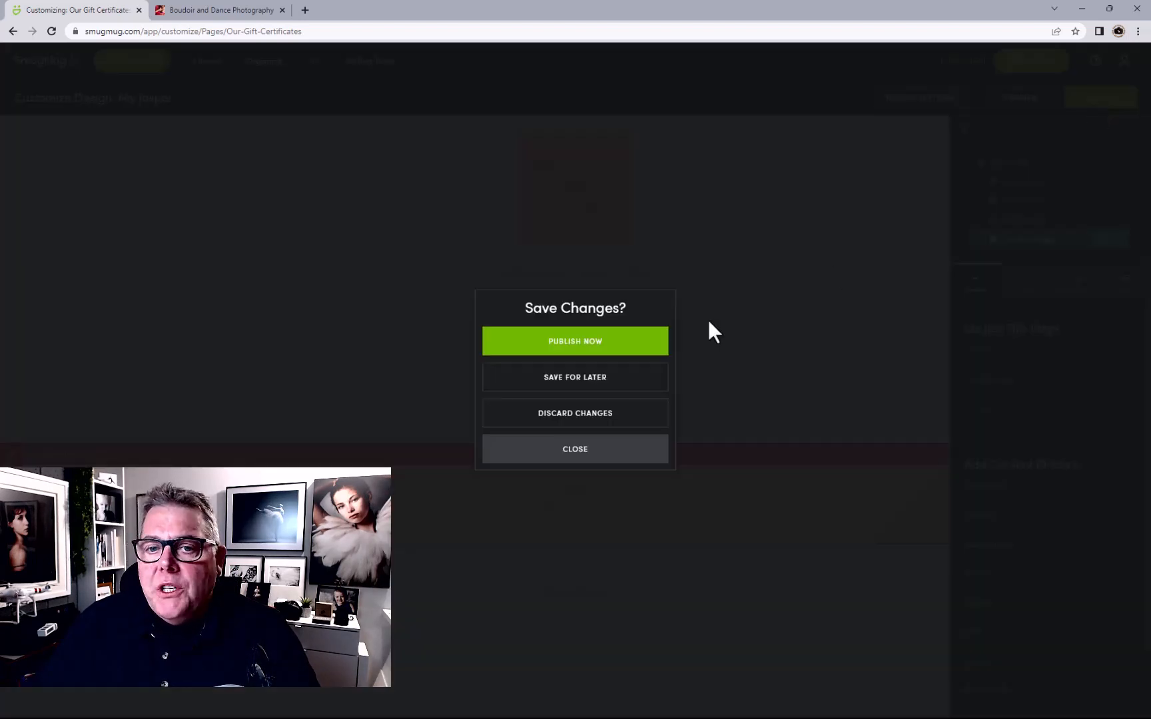
{"action": "left_click", "coordinate": [629, 351]}
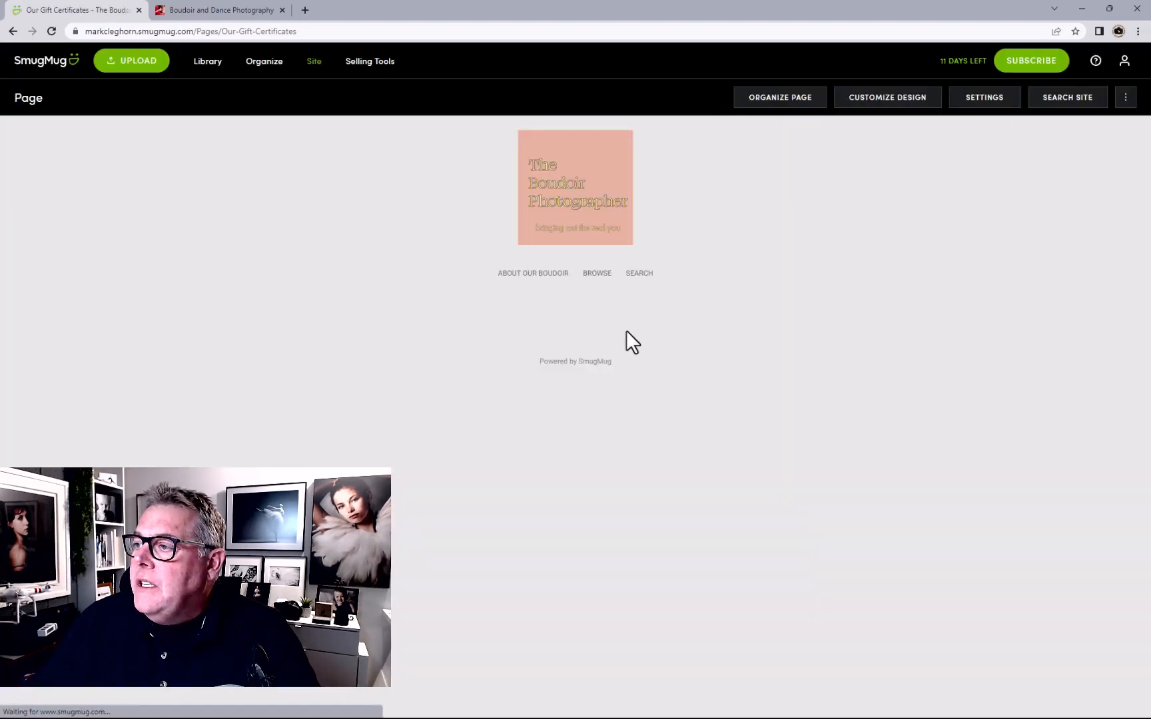
Find the About Our Boudoir page in the organizer and view it on the live site
{"action": "left_click", "coordinate": [262, 66]}
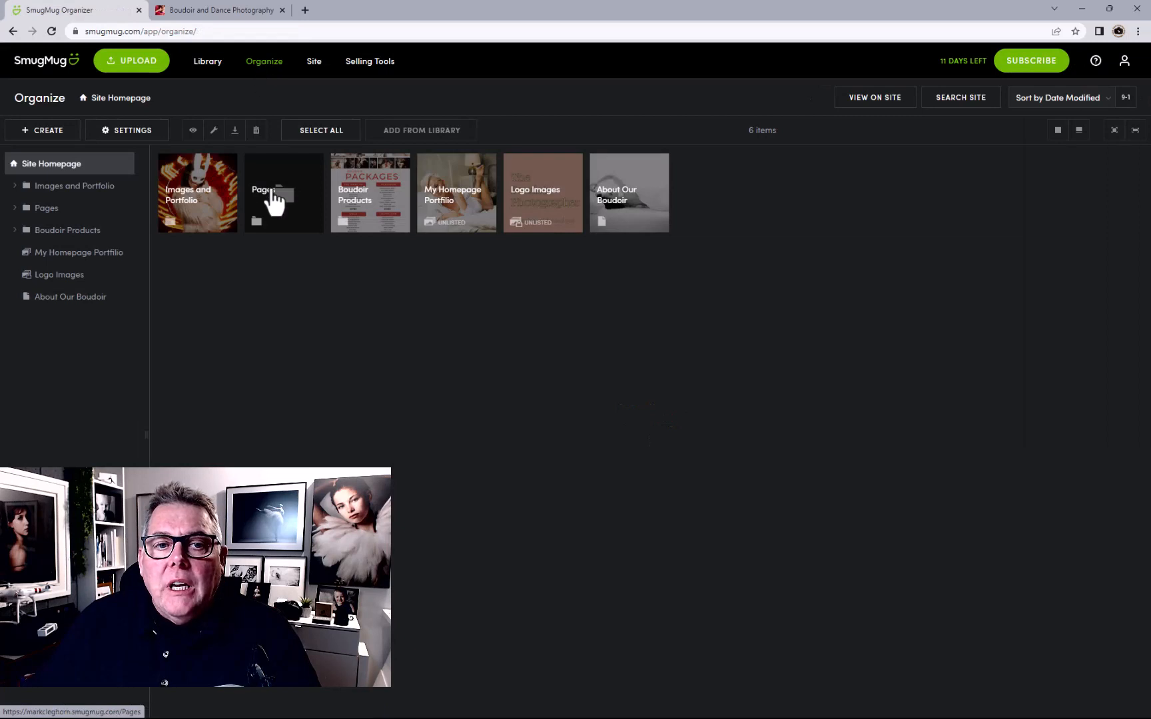
{"action": "left_click", "coordinate": [273, 200]}
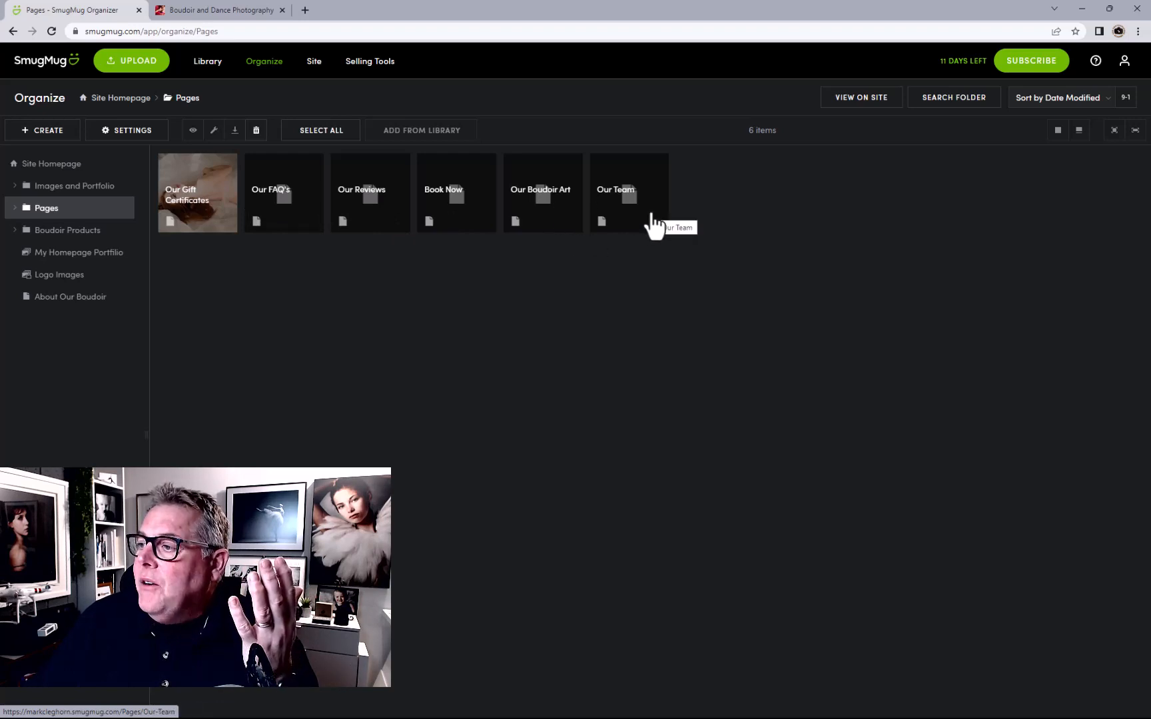
{"action": "left_click", "coordinate": [115, 100]}
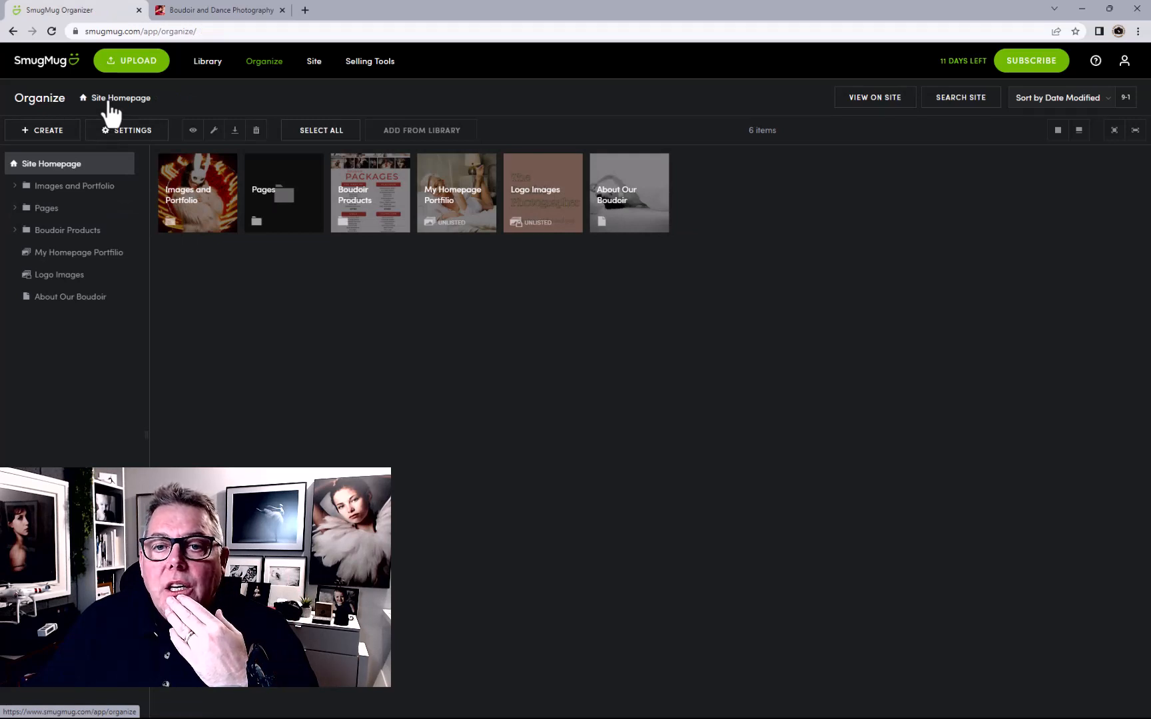
{"action": "left_click", "coordinate": [626, 224]}
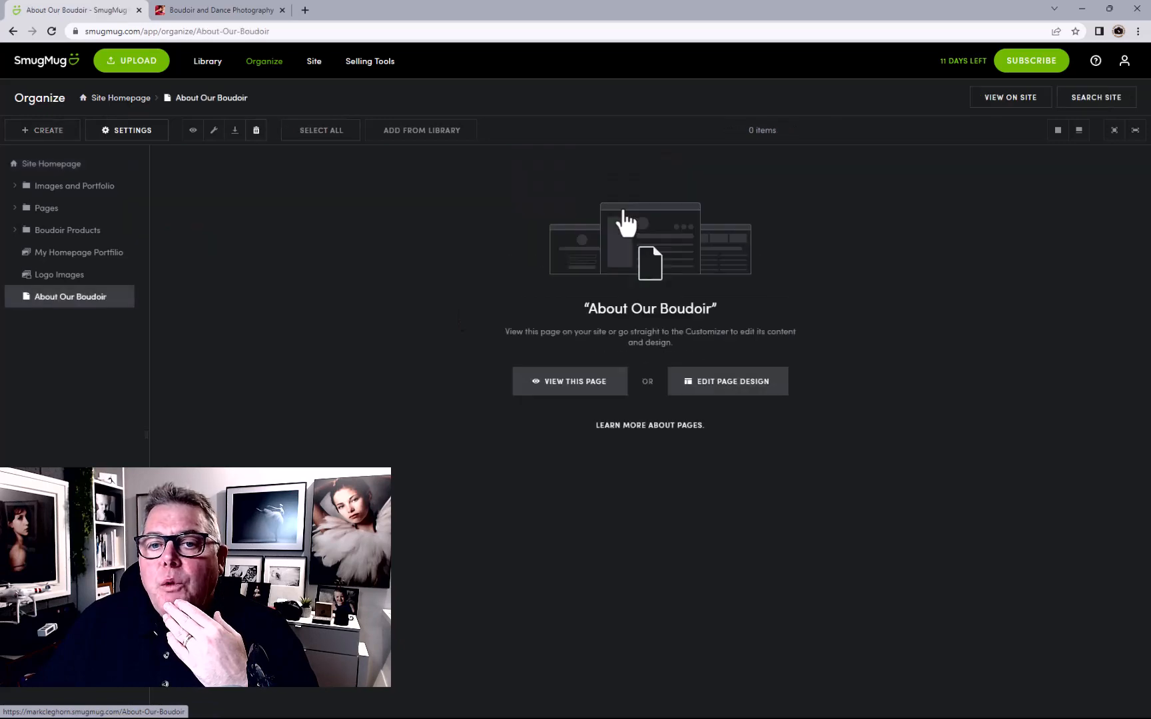
{"action": "left_click", "coordinate": [566, 381]}
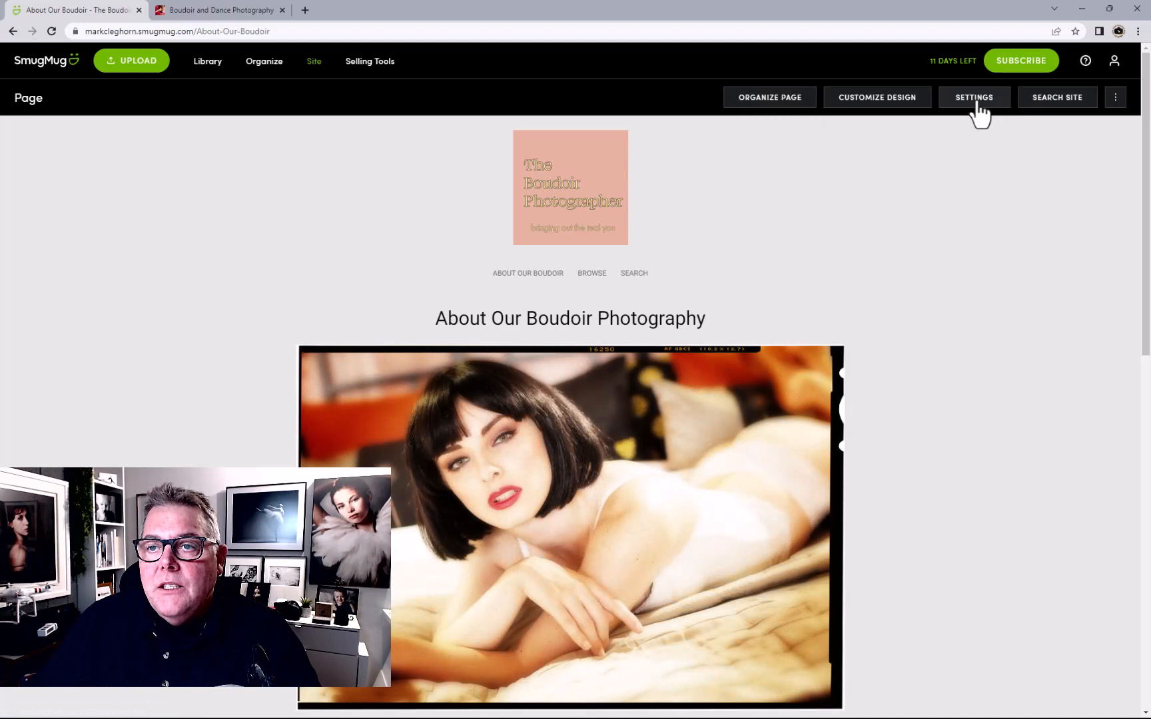
Retitle the page 'Our Boudoir' and change its custom URL to Our-Boudoir
{"action": "left_click", "coordinate": [977, 107]}
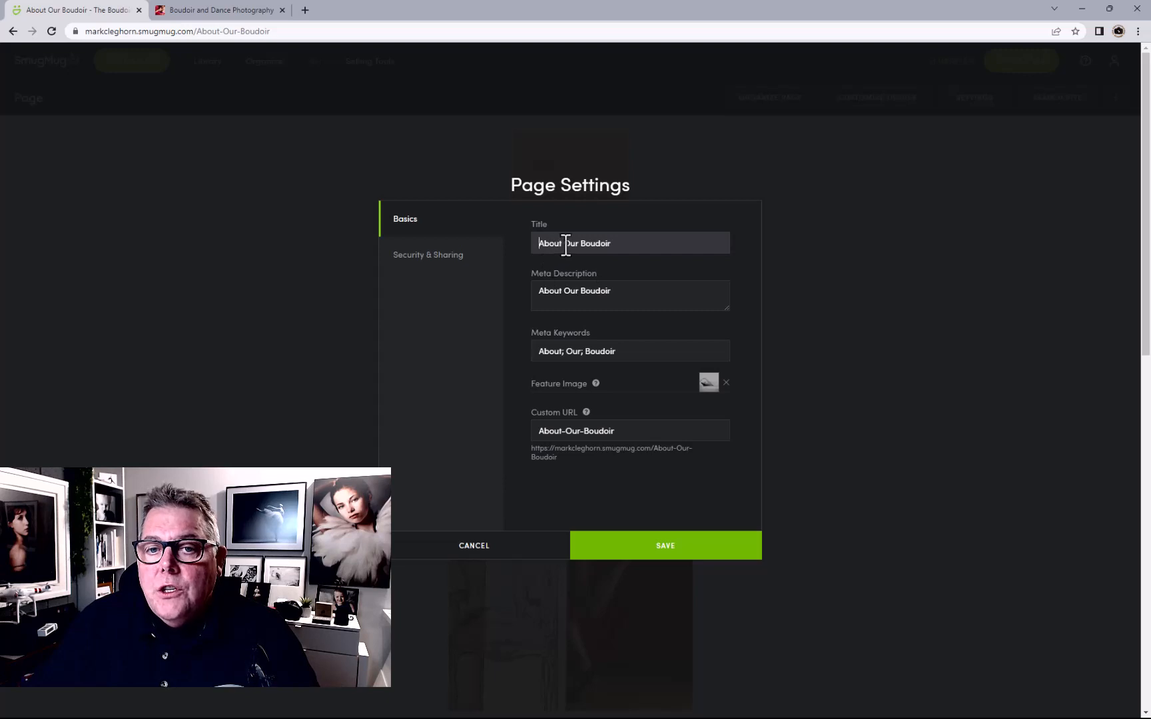
{"action": "left_click_drag", "start_coordinate": [565, 243], "coordinate": [537, 244]}
{"action": "key", "text": "BackSpace"}
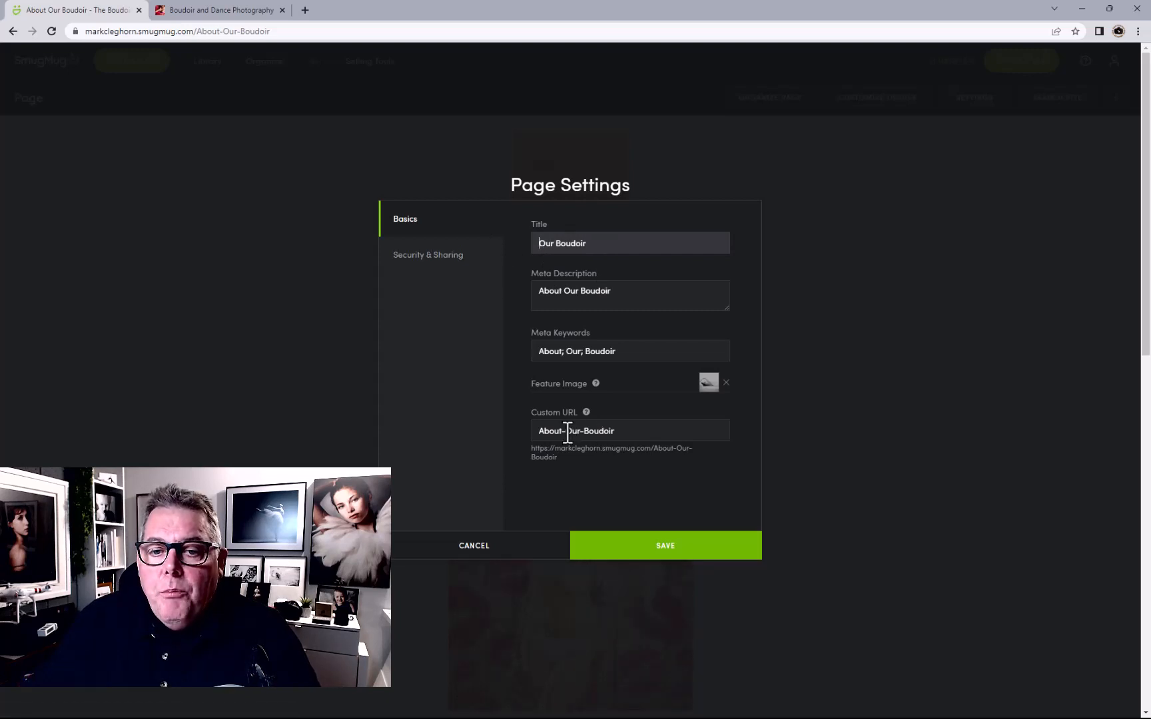
{"action": "left_click_drag", "start_coordinate": [567, 431], "coordinate": [518, 431]}
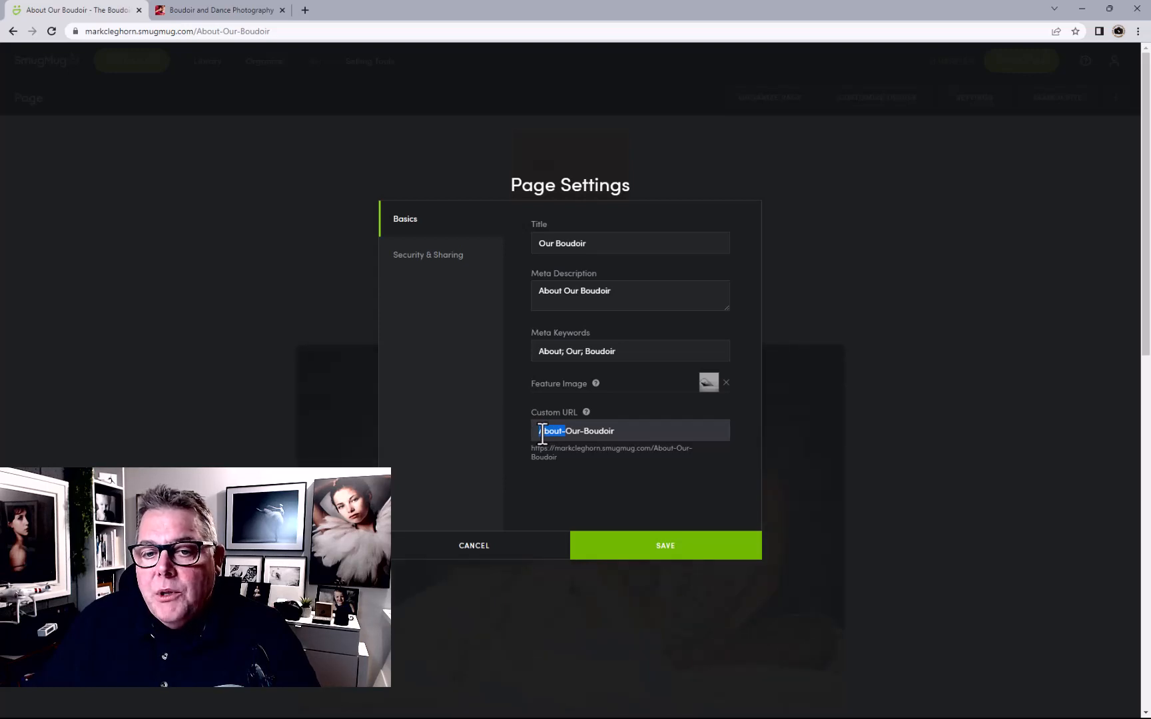
{"action": "left_click_drag", "start_coordinate": [539, 431], "coordinate": [561, 426]}
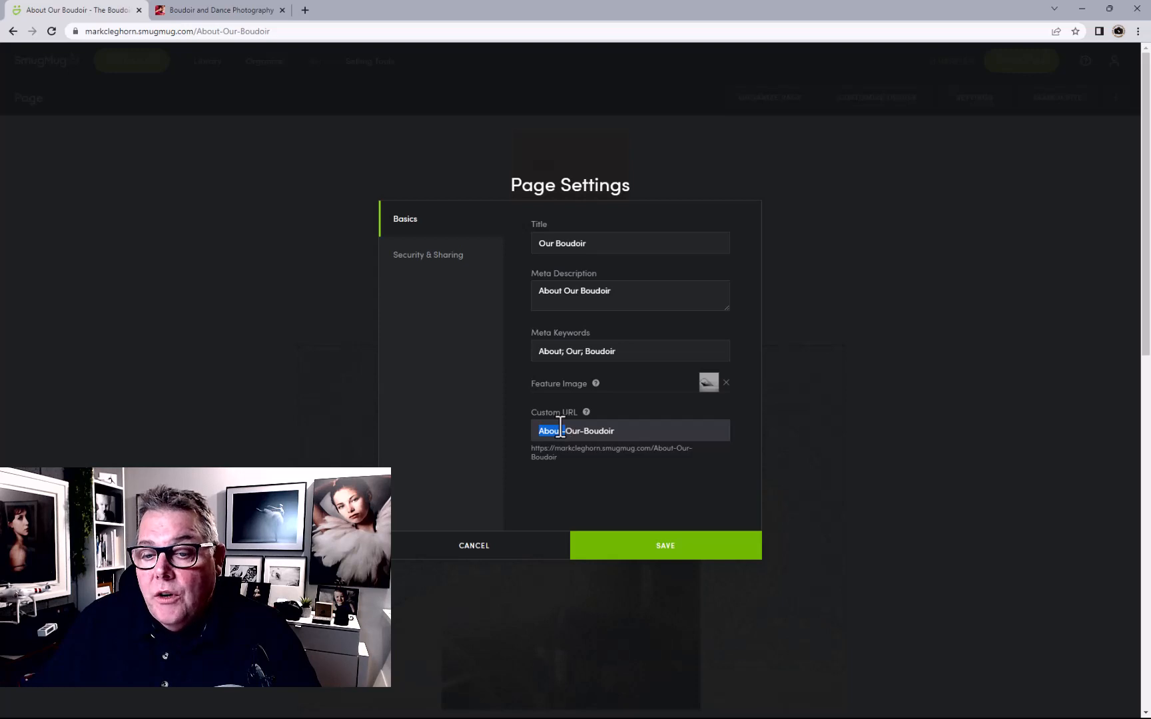
{"action": "key", "text": "BackSpace"}
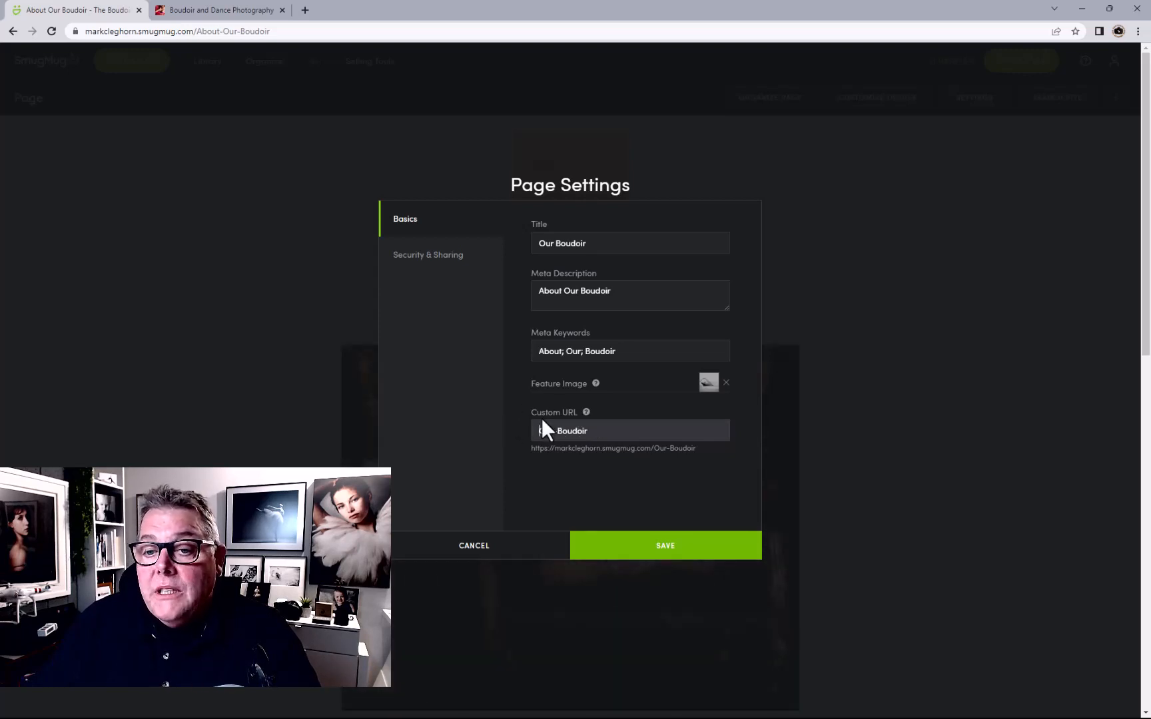
{"action": "left_click", "coordinate": [666, 551]}
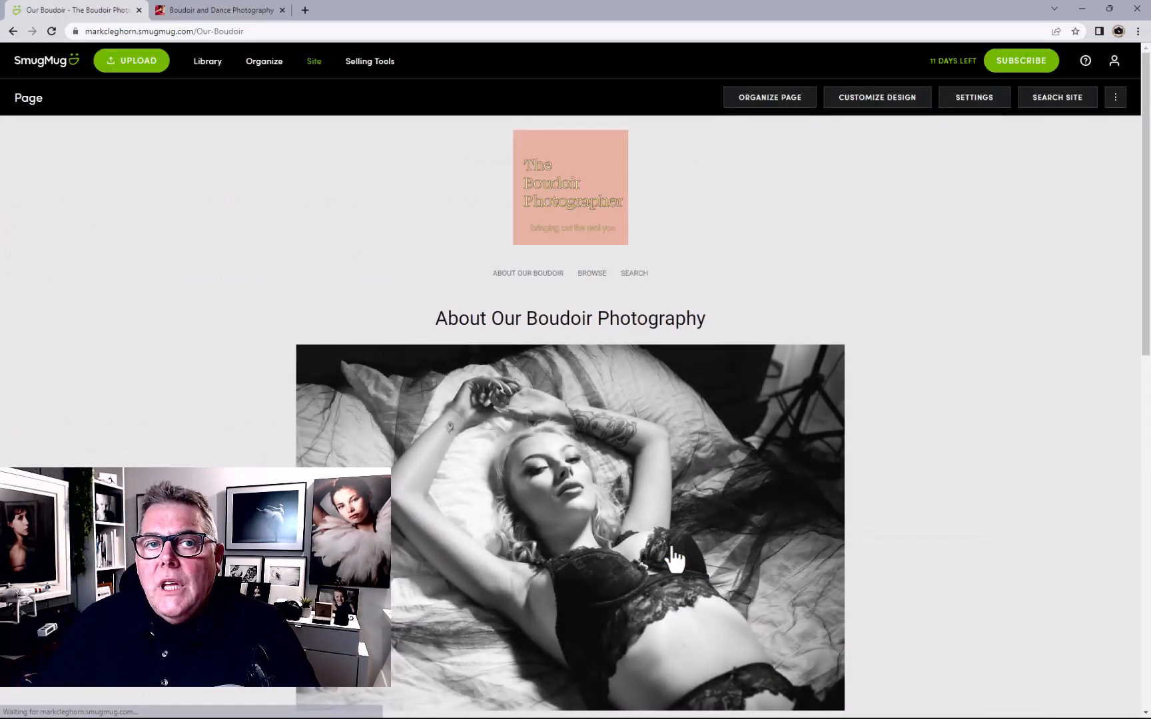
Open the Our Boudoir page in a new tab and load the Site Homepage there
{"action": "left_click", "coordinate": [525, 274]}
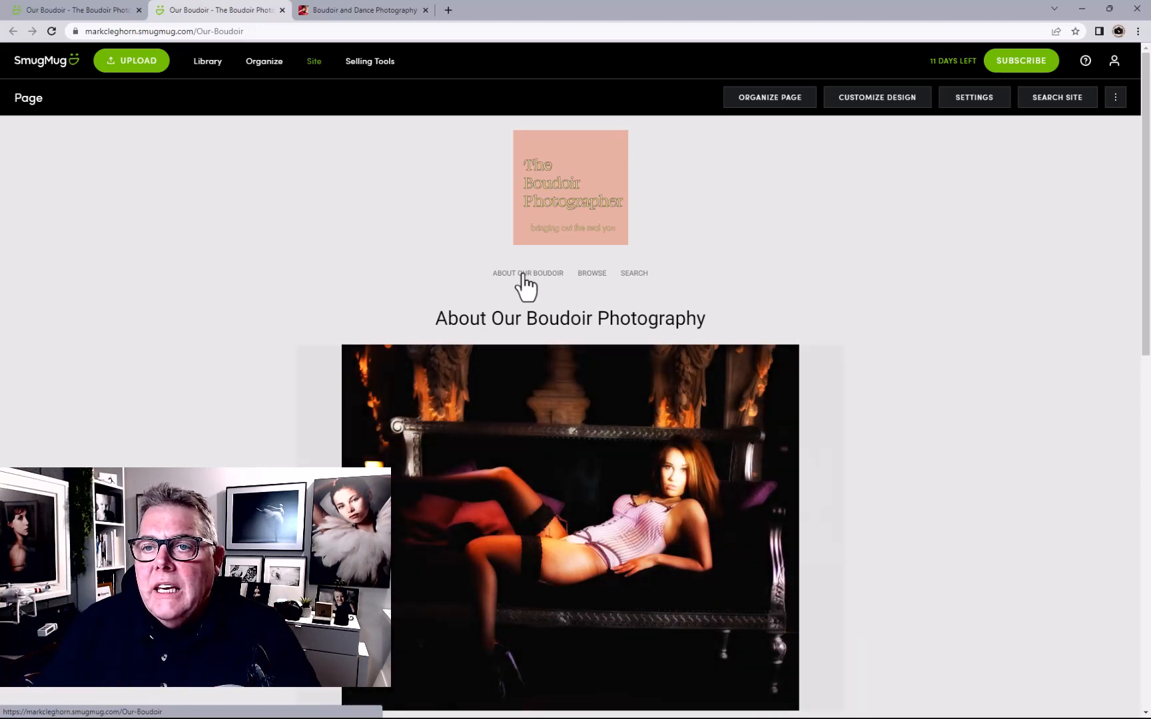
{"action": "left_click", "coordinate": [313, 63]}
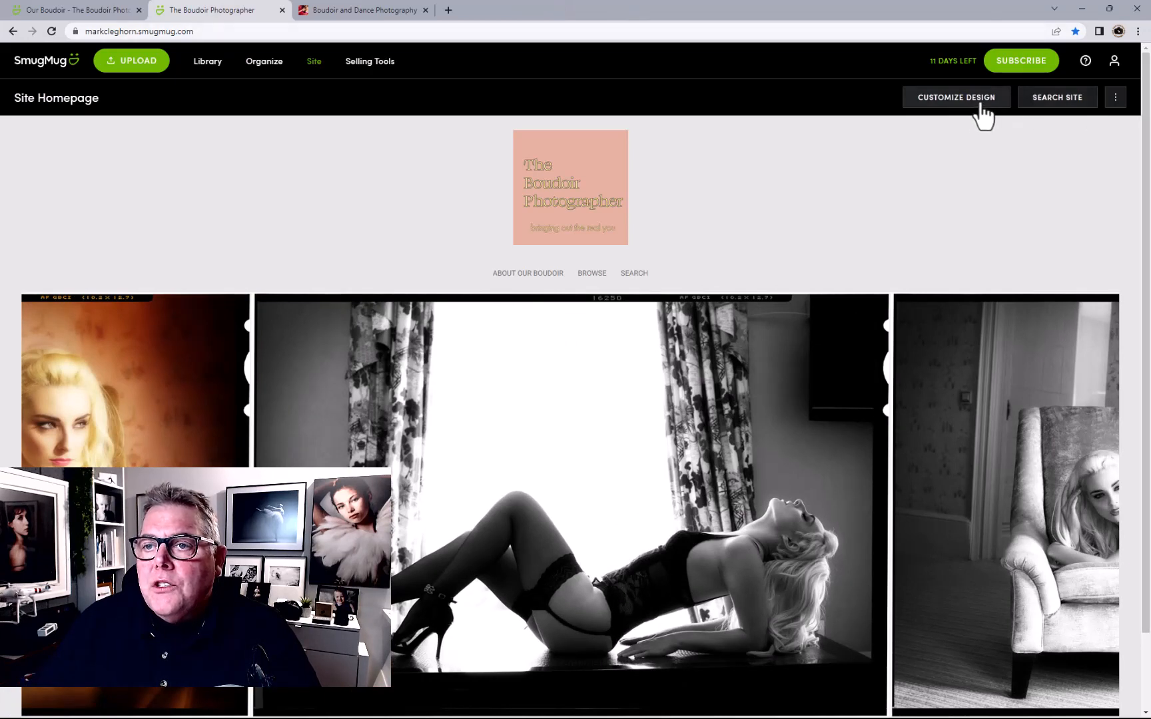
Rename the design to 'Boudoir Jasper Design', keeping the header off and Powered by centered
{"action": "left_click", "coordinate": [981, 103]}
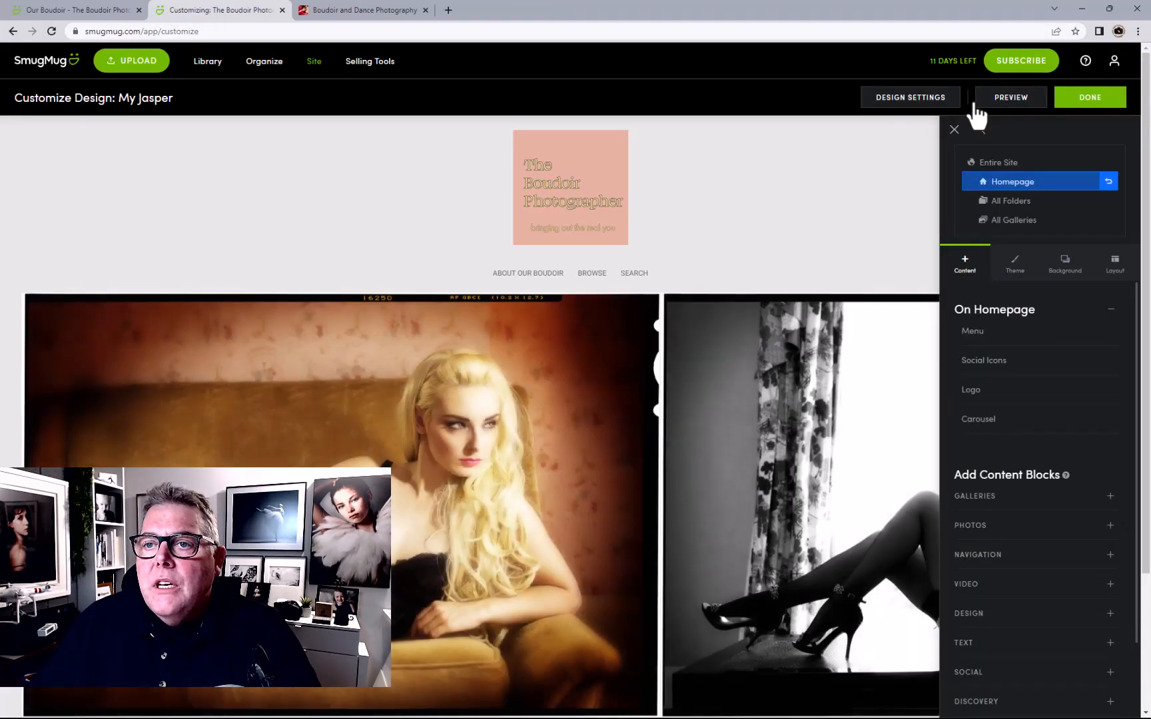
{"action": "left_click", "coordinate": [909, 100]}
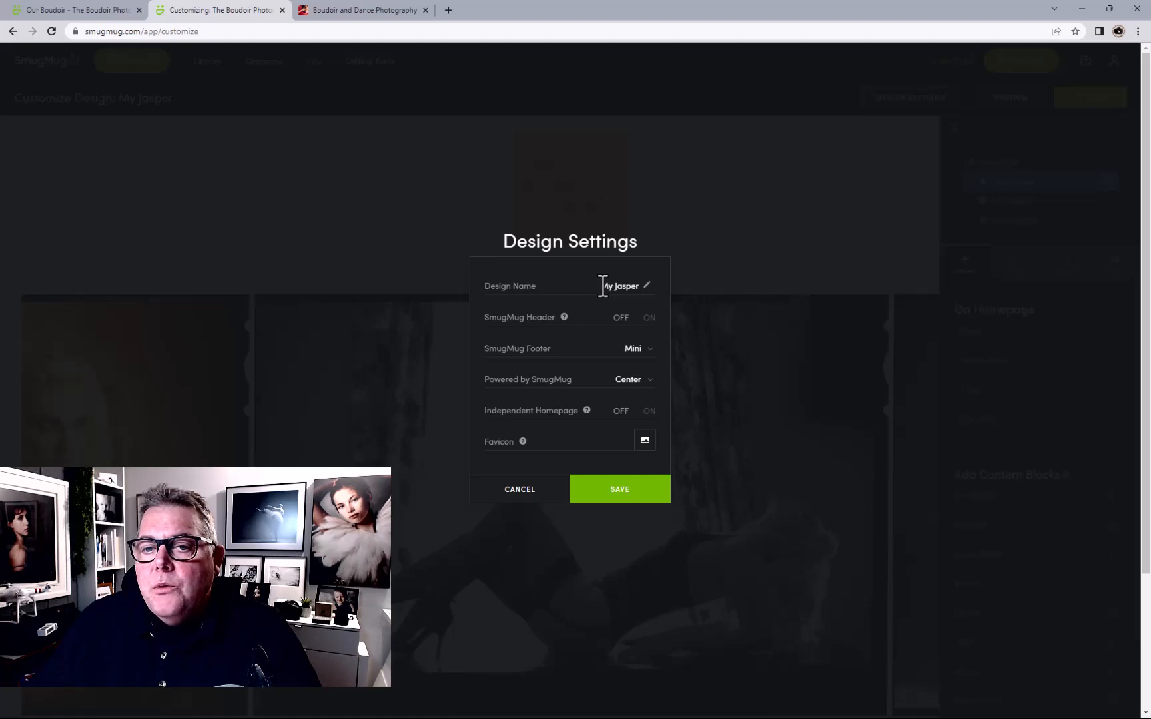
{"action": "left_click_drag", "start_coordinate": [603, 287], "coordinate": [662, 294]}
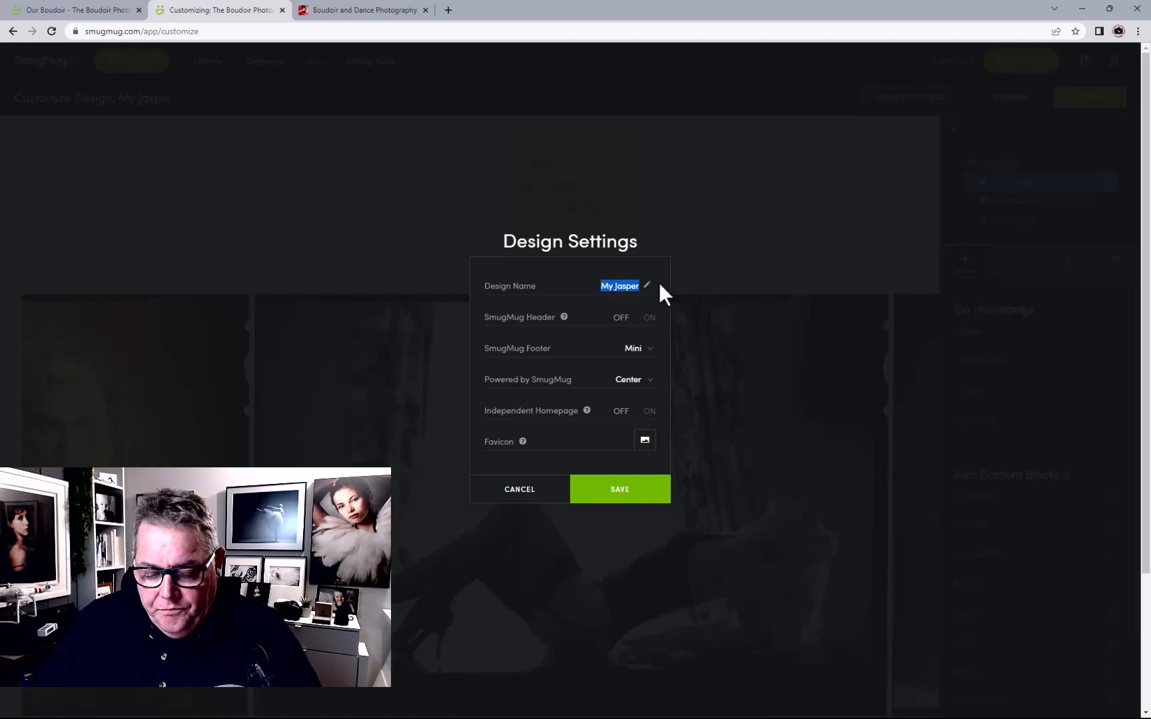
{"action": "type", "text": "Boudo"}
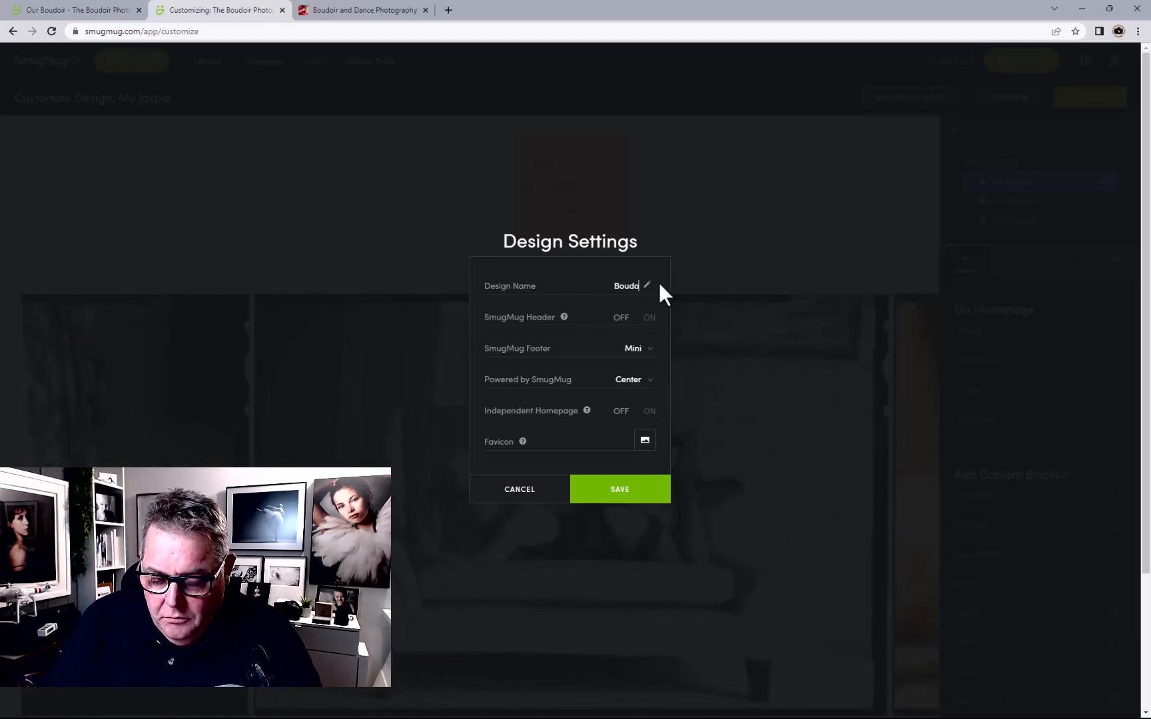
{"action": "type", "text": "ir Jas"}
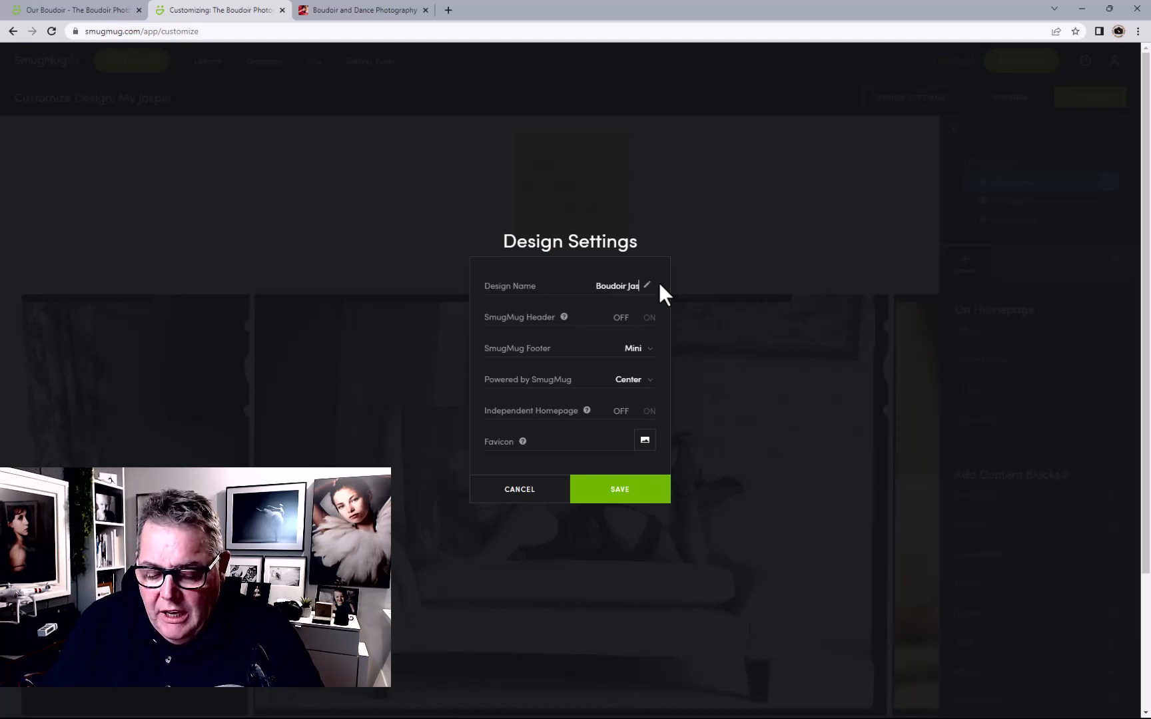
{"action": "type", "text": "per"}
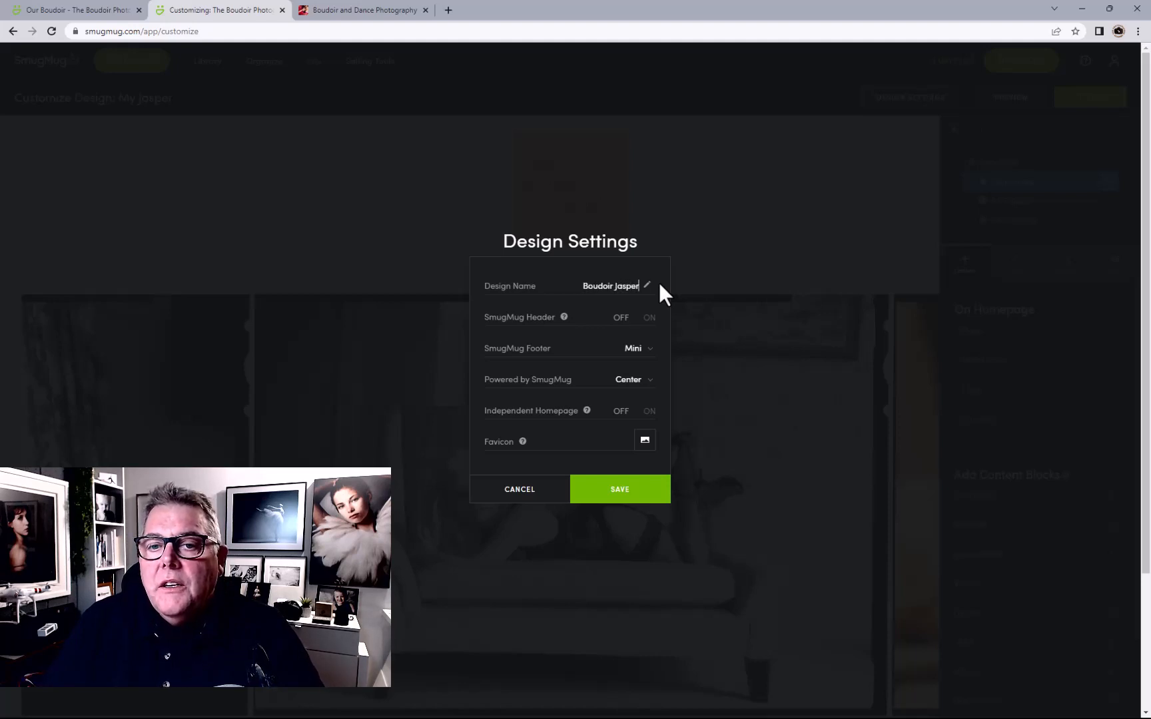
{"action": "type", "text": " Design"}
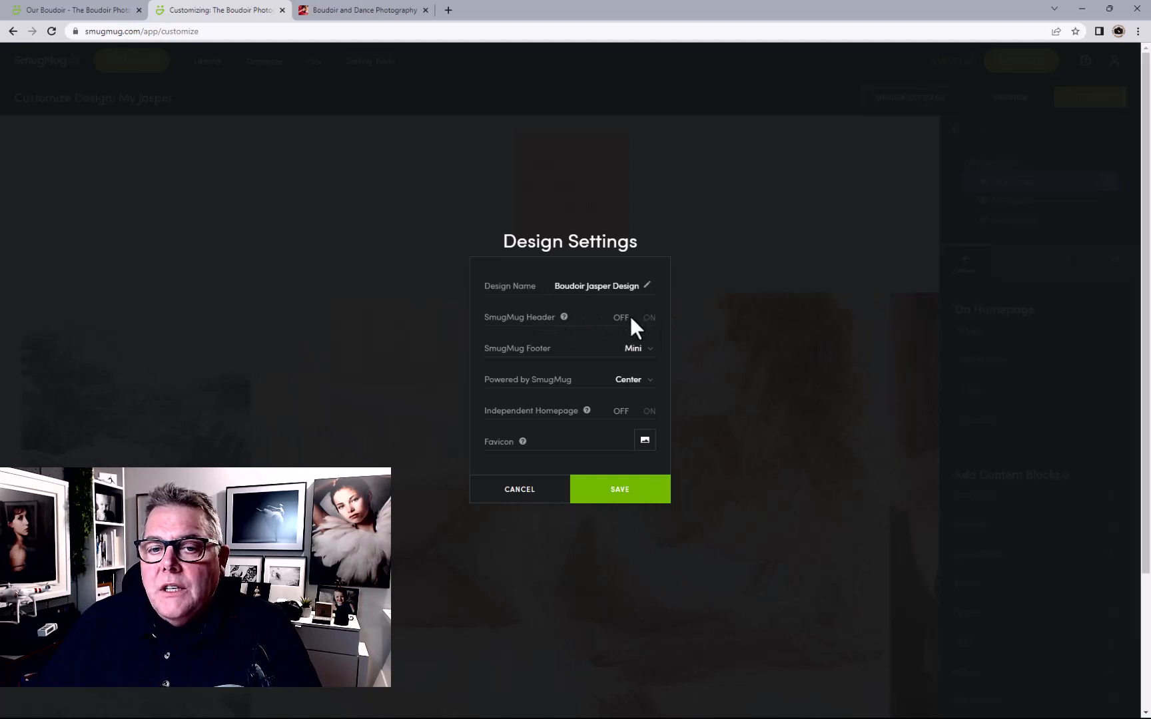
{"action": "left_click", "coordinate": [650, 320]}
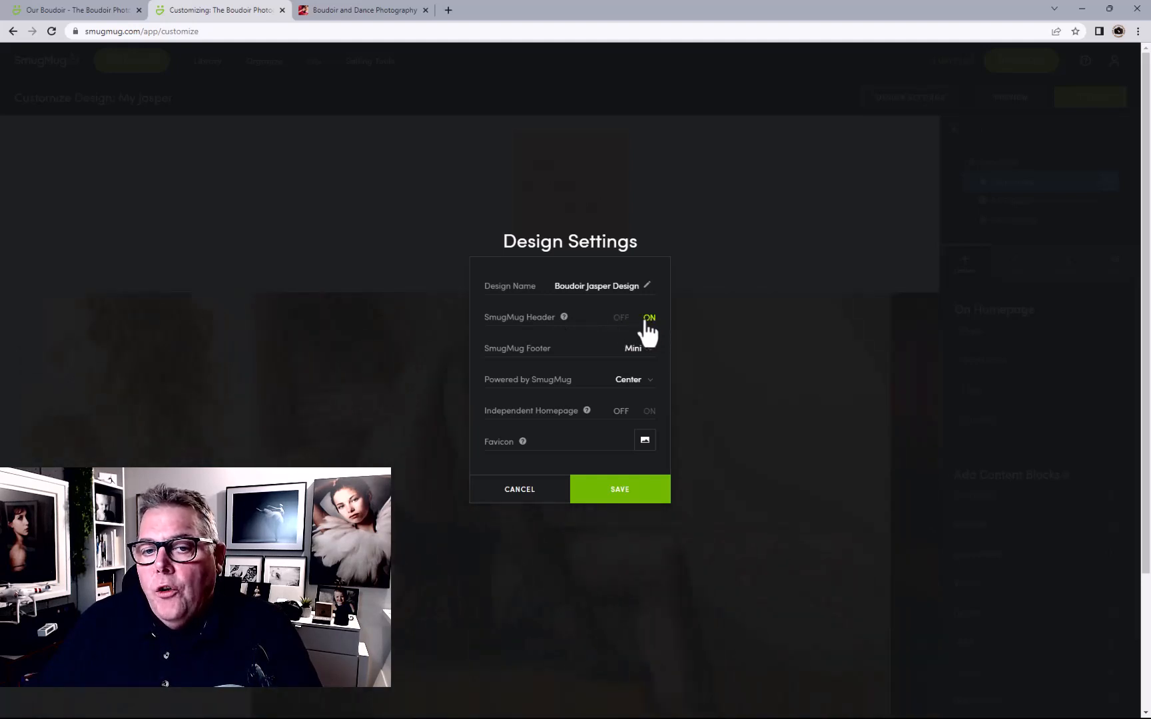
{"action": "left_click", "coordinate": [635, 379]}
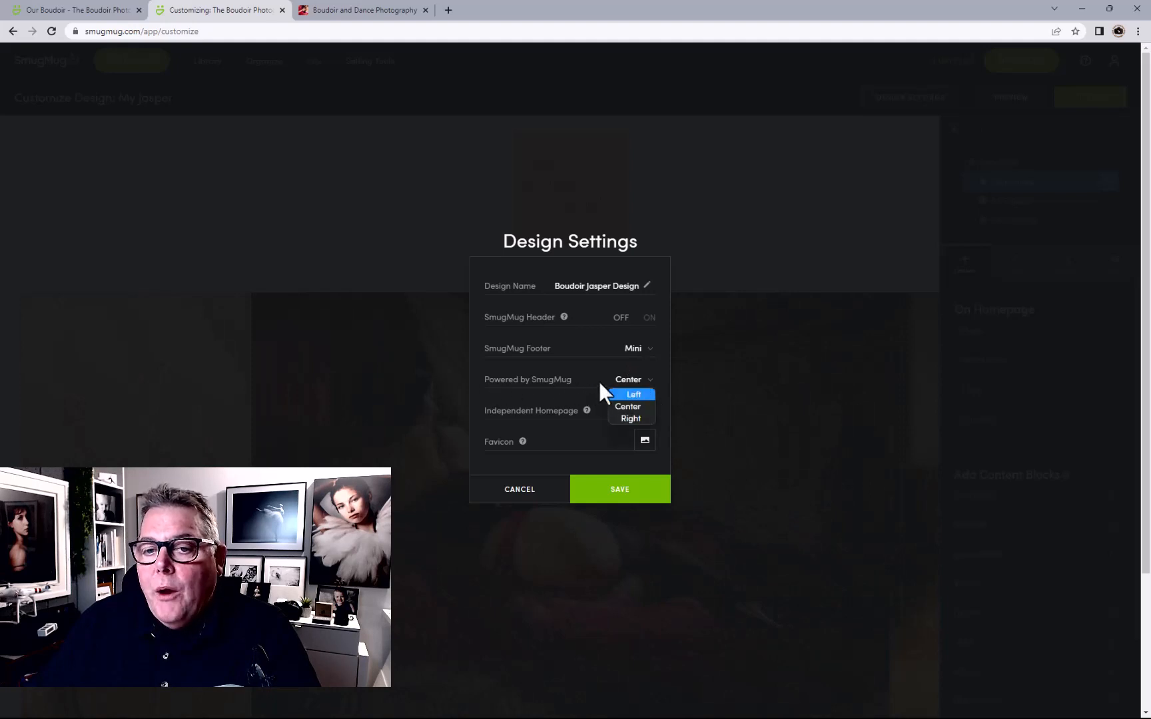
{"action": "left_click", "coordinate": [634, 386]}
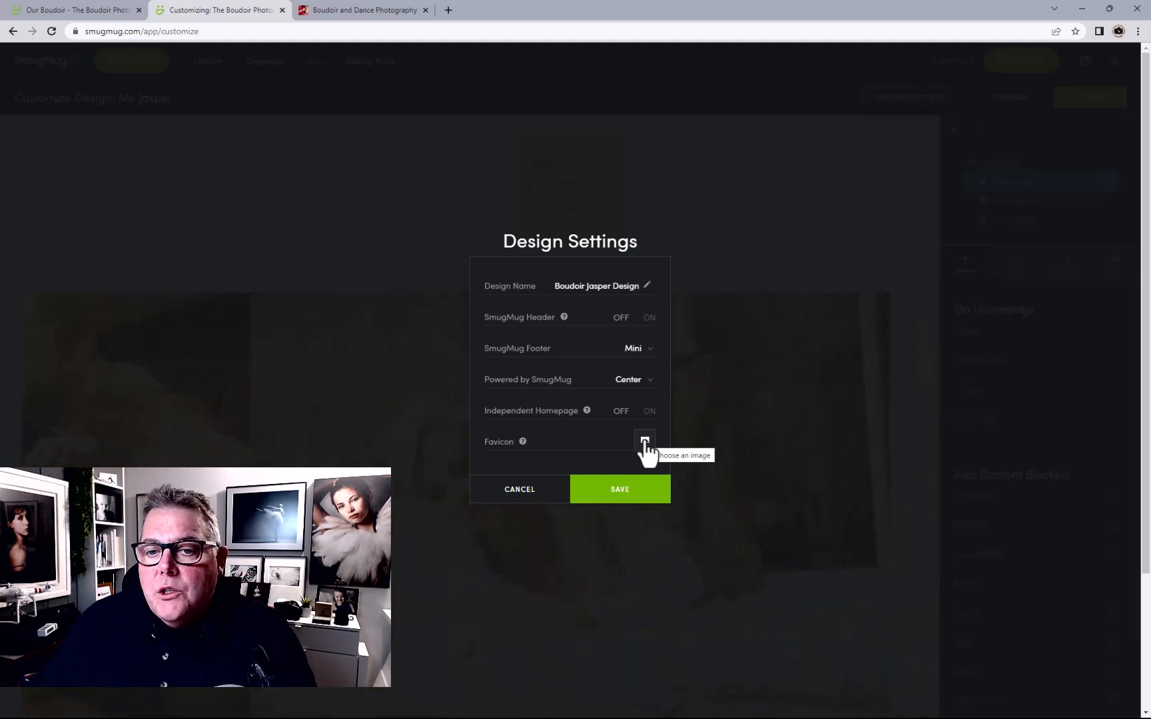
Use the pink Logo Images logo as favicon, save the settings, and publish the design
{"action": "left_click", "coordinate": [645, 442]}
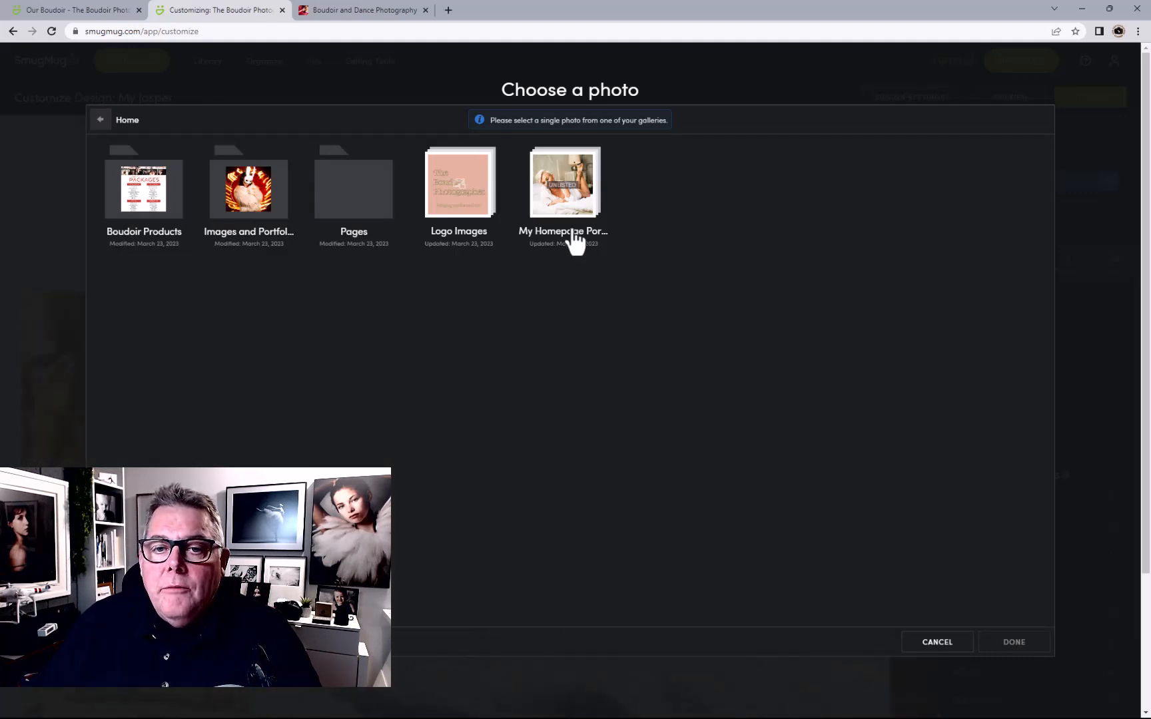
{"action": "left_click", "coordinate": [438, 197]}
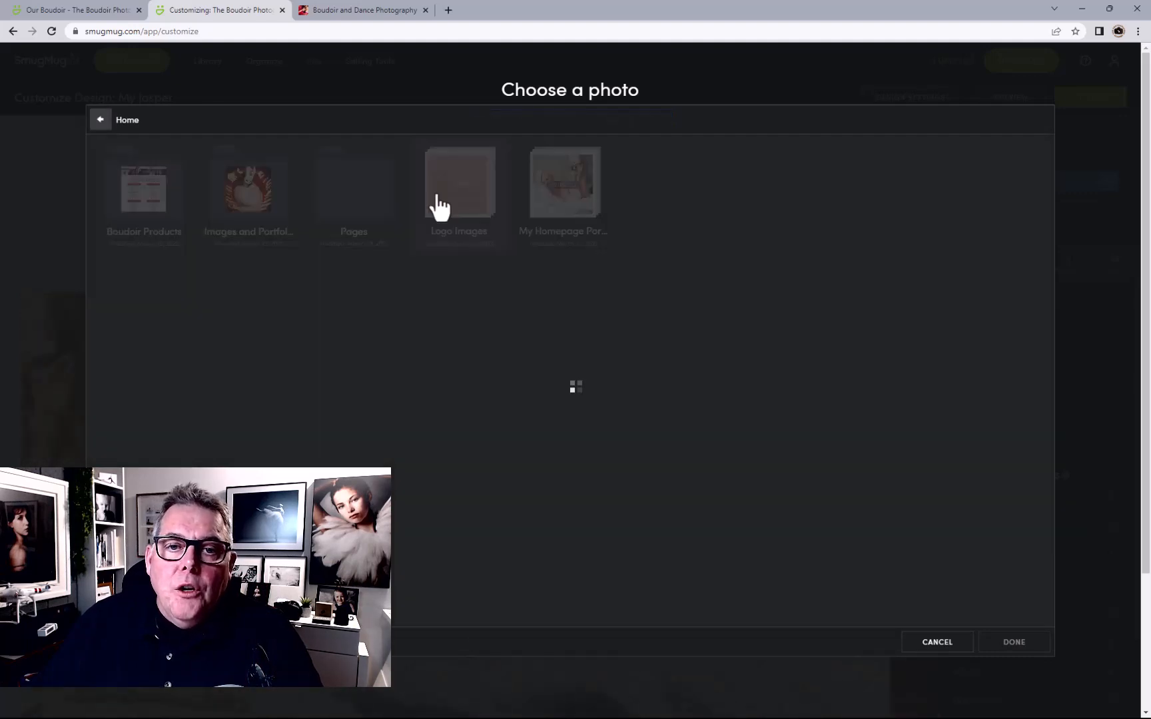
{"action": "left_click", "coordinate": [107, 191]}
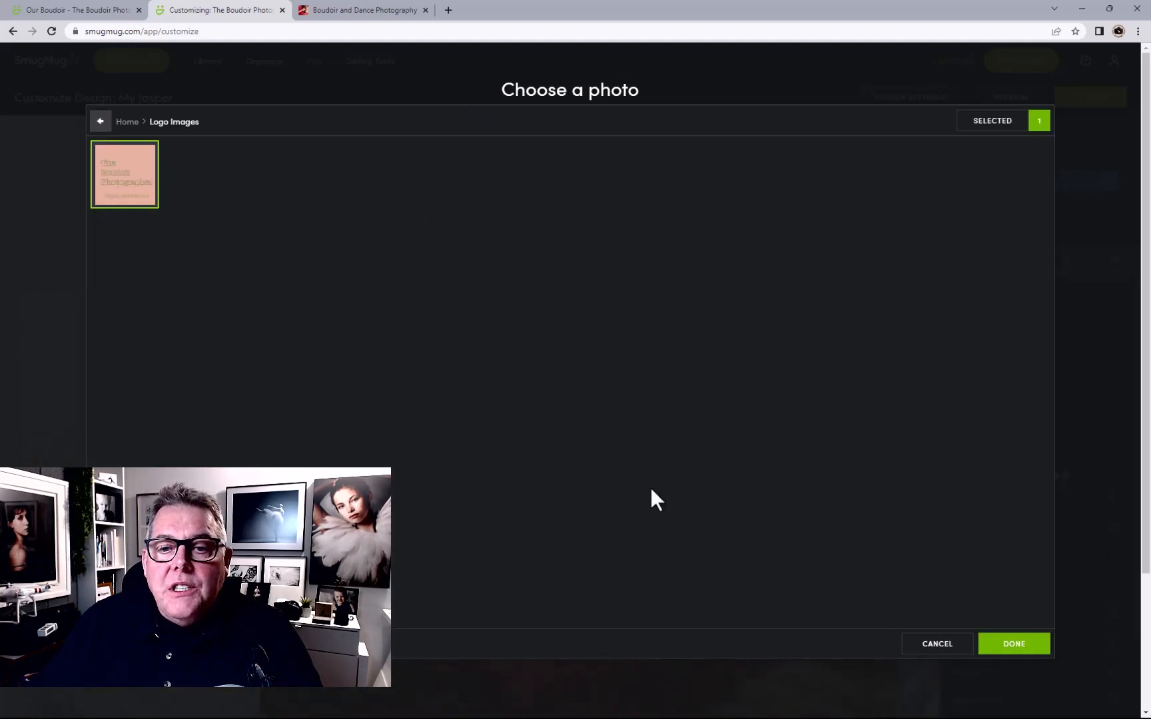
{"action": "left_click", "coordinate": [1012, 645]}
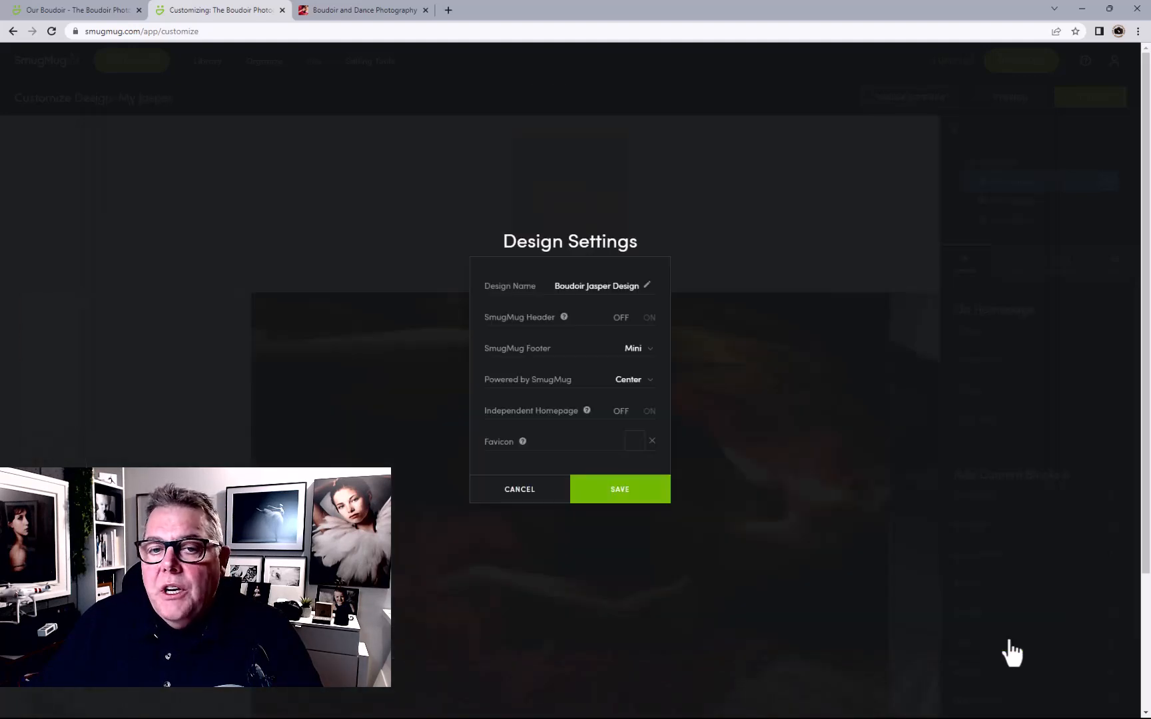
{"action": "left_click", "coordinate": [609, 493]}
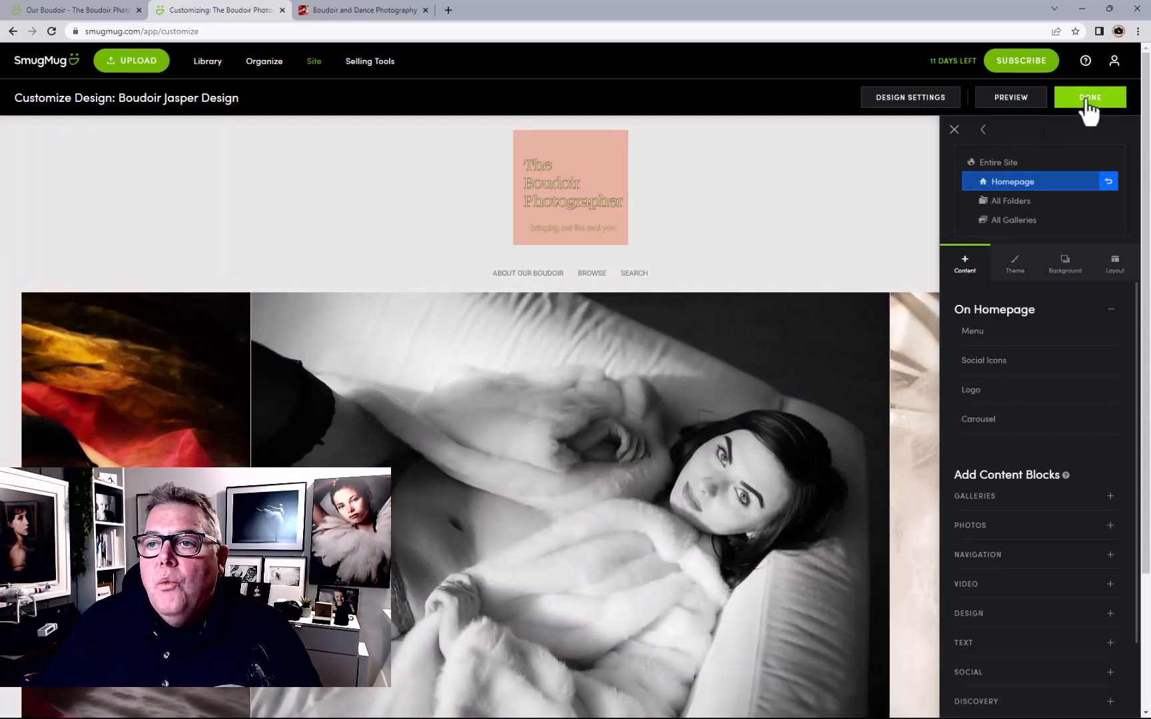
{"action": "left_click", "coordinate": [1090, 99]}
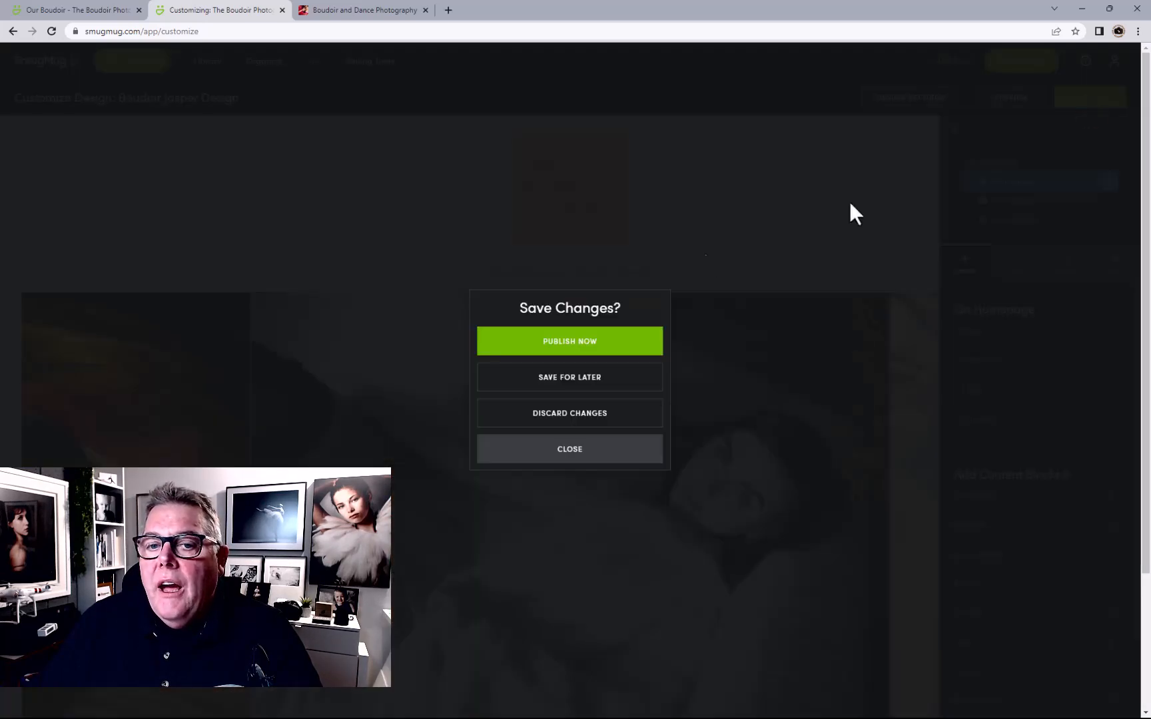
{"action": "left_click", "coordinate": [598, 338]}
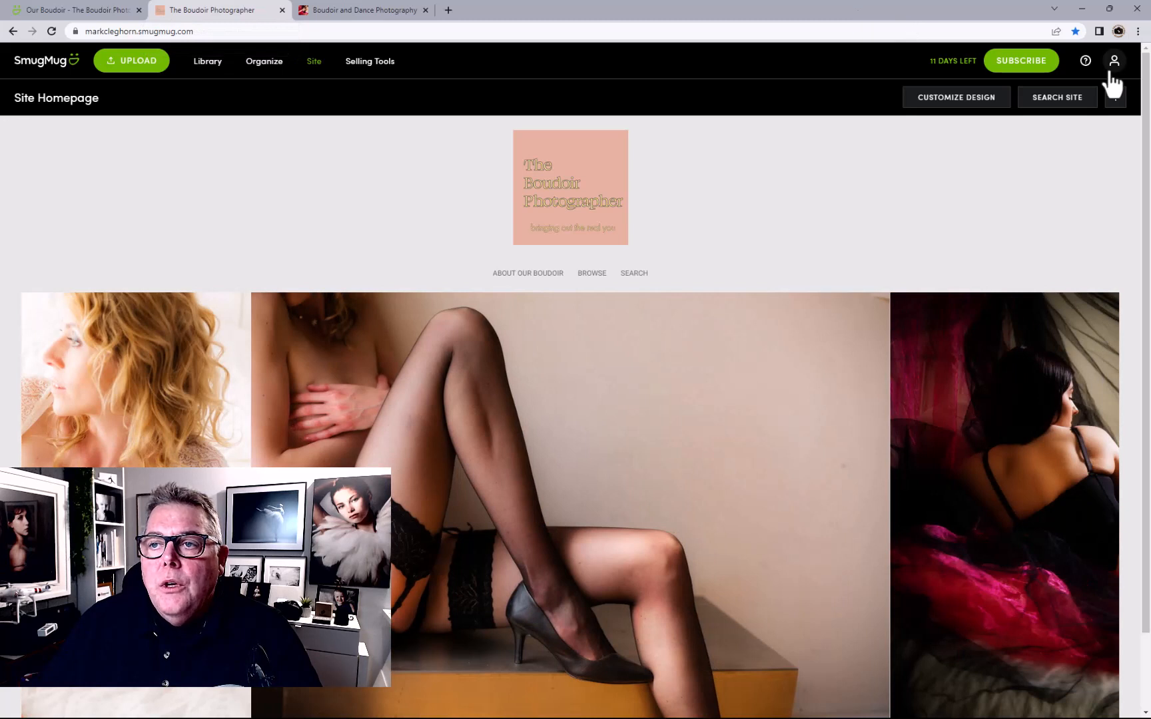
Open Account Settings from the account menu at the top right of the site
{"action": "left_click", "coordinate": [1114, 64]}
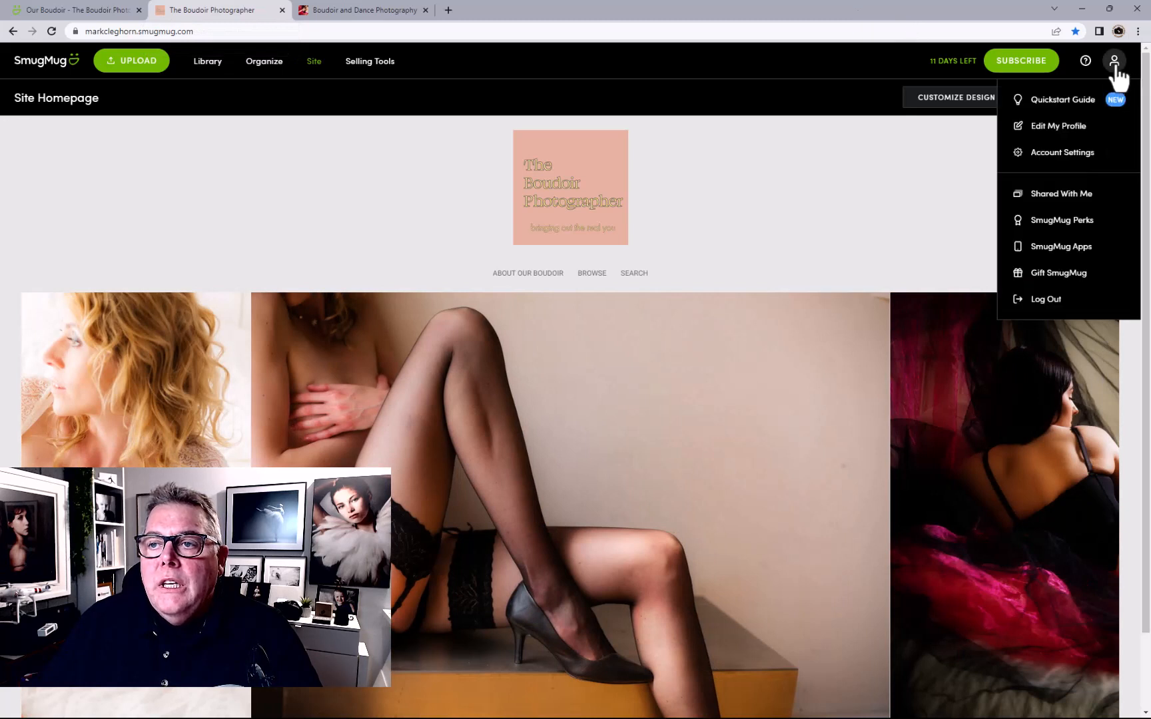
{"action": "left_click", "coordinate": [1083, 154]}
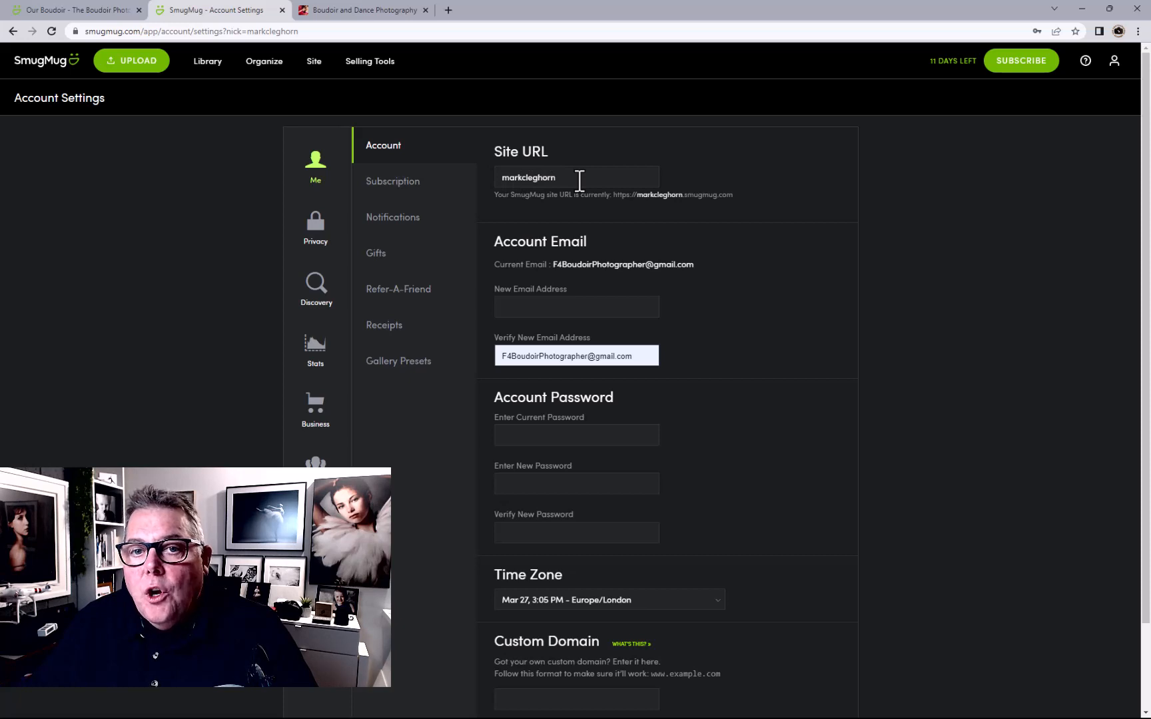
Replace the old site nickname with 'F4 Boudoir' and try to save it
{"action": "left_click_drag", "start_coordinate": [504, 178], "coordinate": [609, 177]}
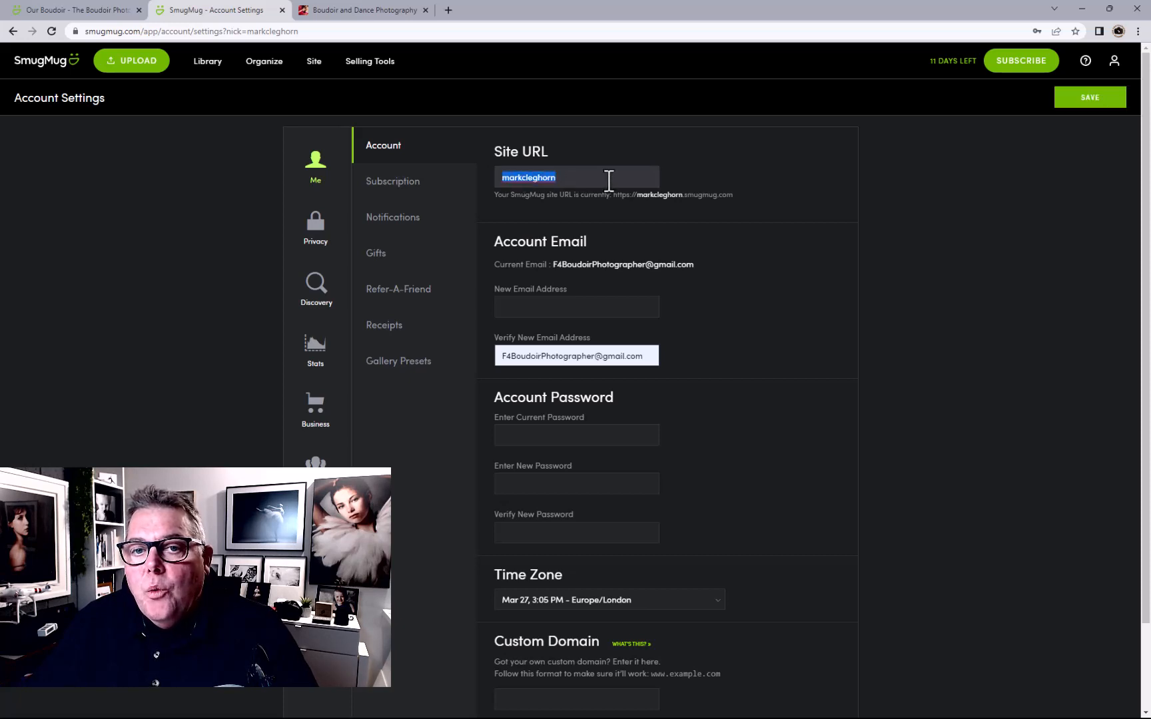
{"action": "type", "text": "F4"}
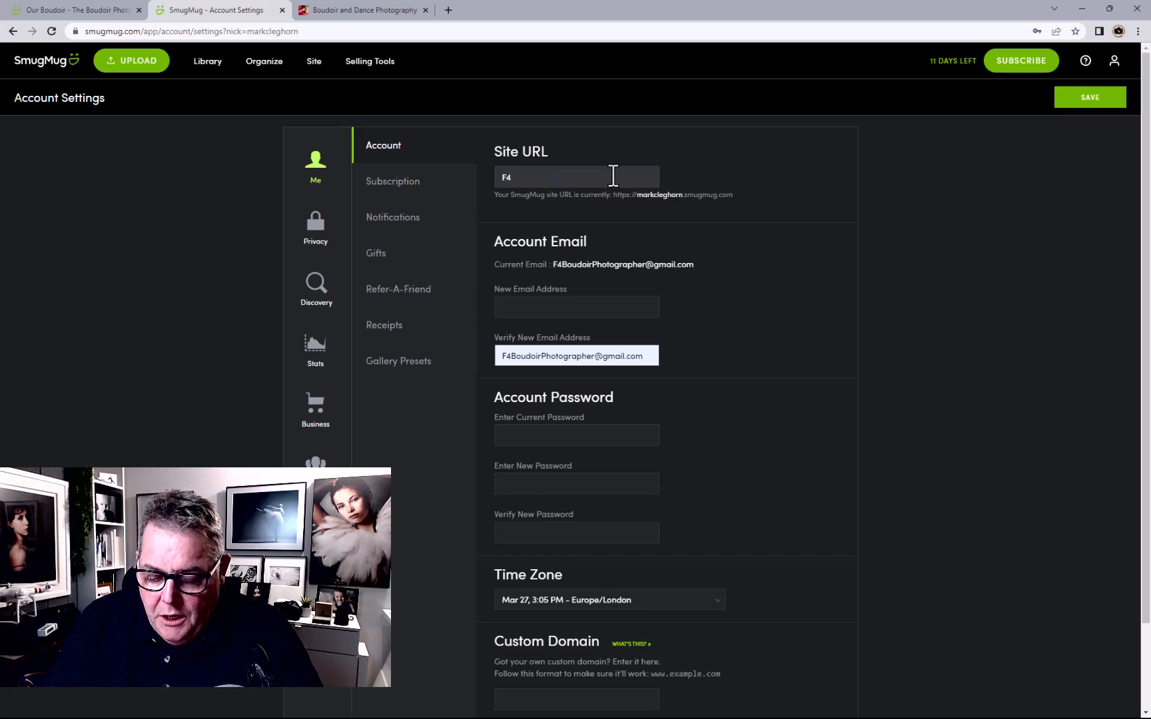
{"action": "type", "text": " Boudoir"}
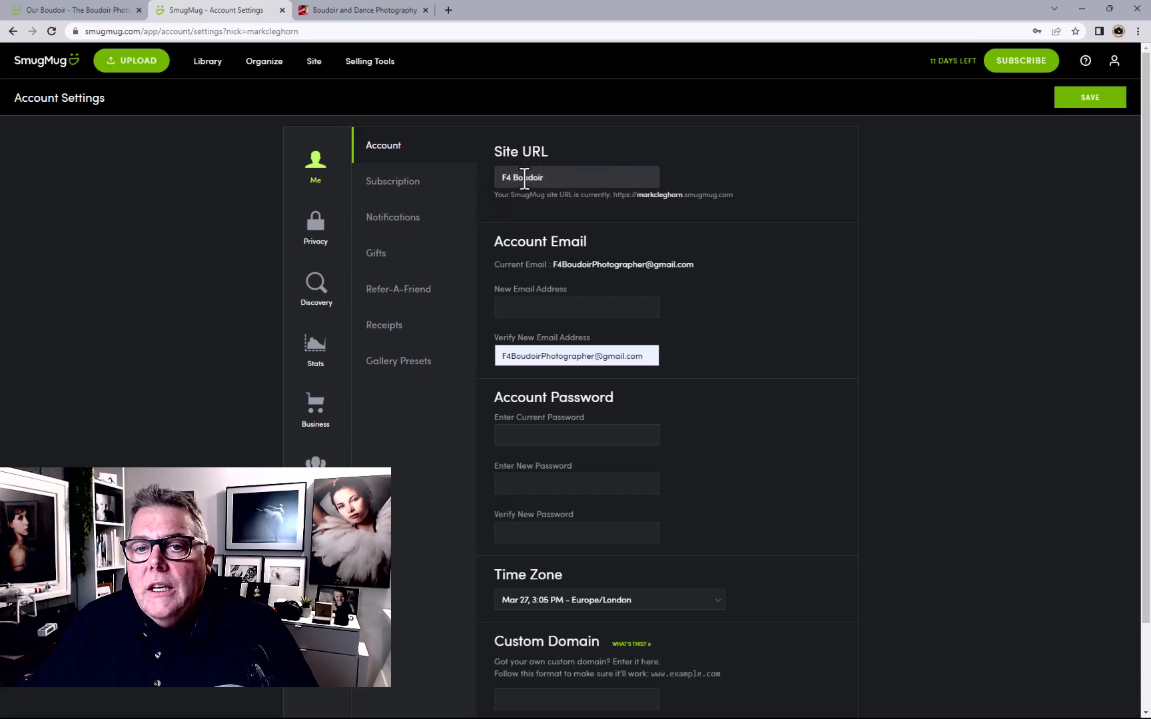
{"action": "scroll", "coordinate": [773, 472], "scroll_direction": "down", "scroll_amount": 1}
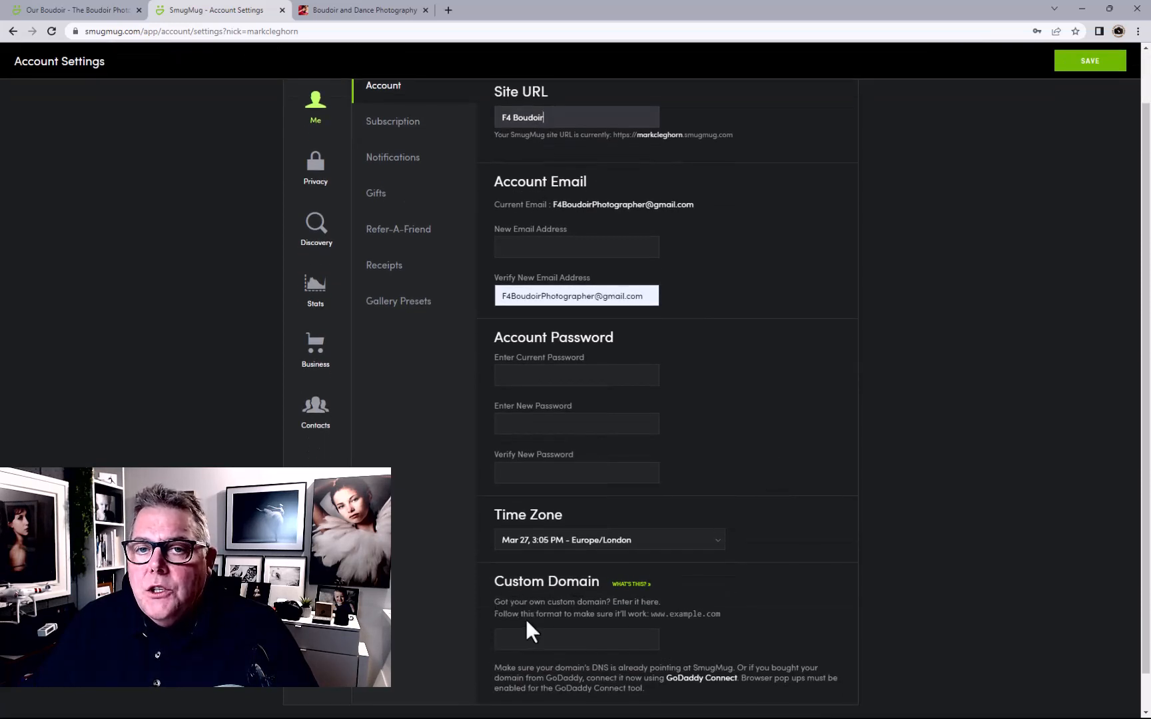
{"action": "scroll", "coordinate": [745, 471], "scroll_direction": "up", "scroll_amount": 1}
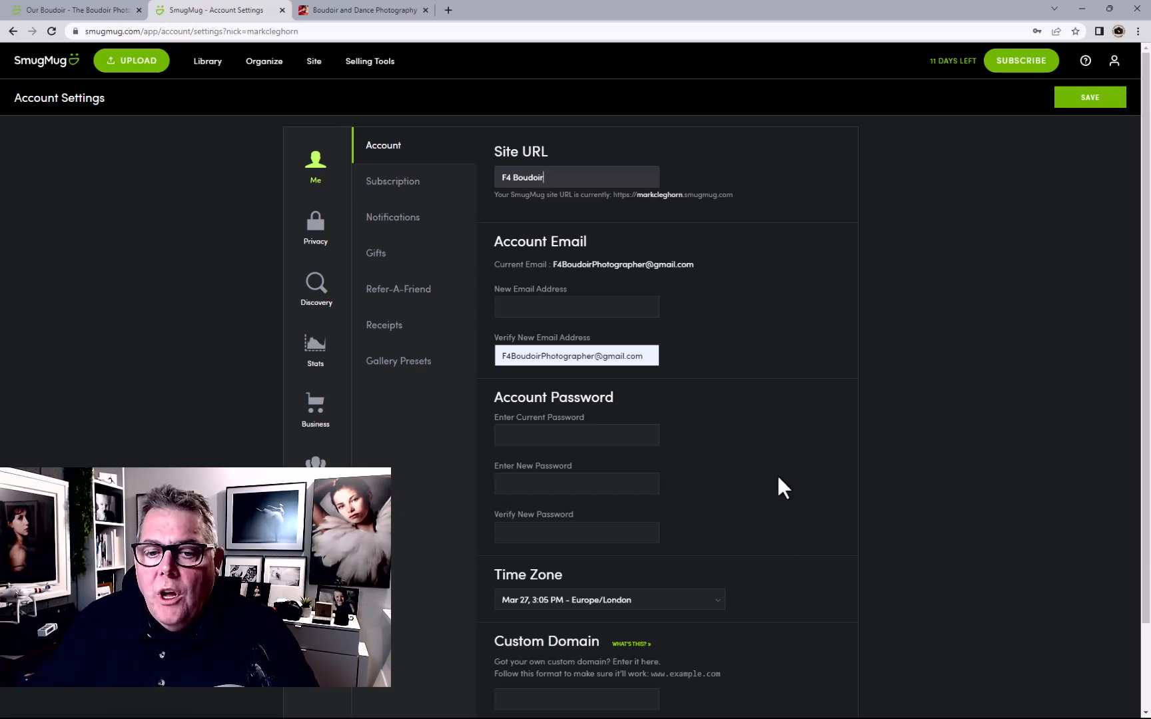
{"action": "scroll", "coordinate": [776, 476], "scroll_direction": "down", "scroll_amount": 2}
{"action": "left_click", "coordinate": [1090, 64]}
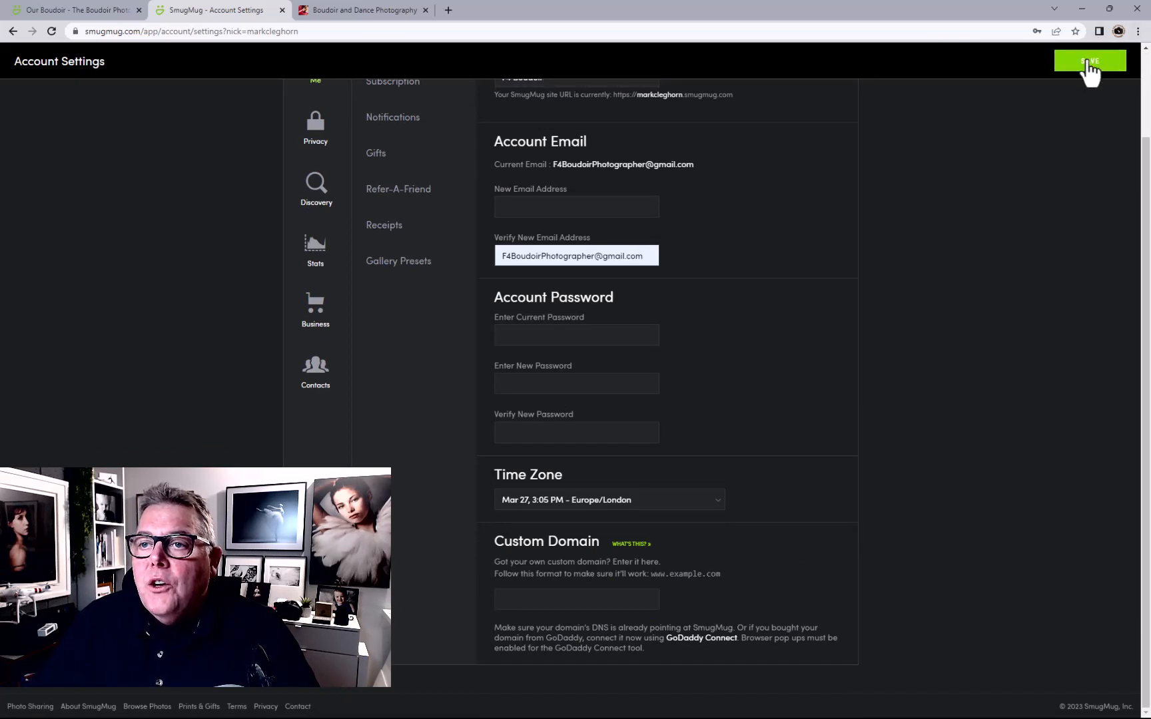
Remove the rejected space so the site nickname reads 'F4Boudoir'
{"action": "scroll", "coordinate": [733, 283], "scroll_direction": "up", "scroll_amount": 2}
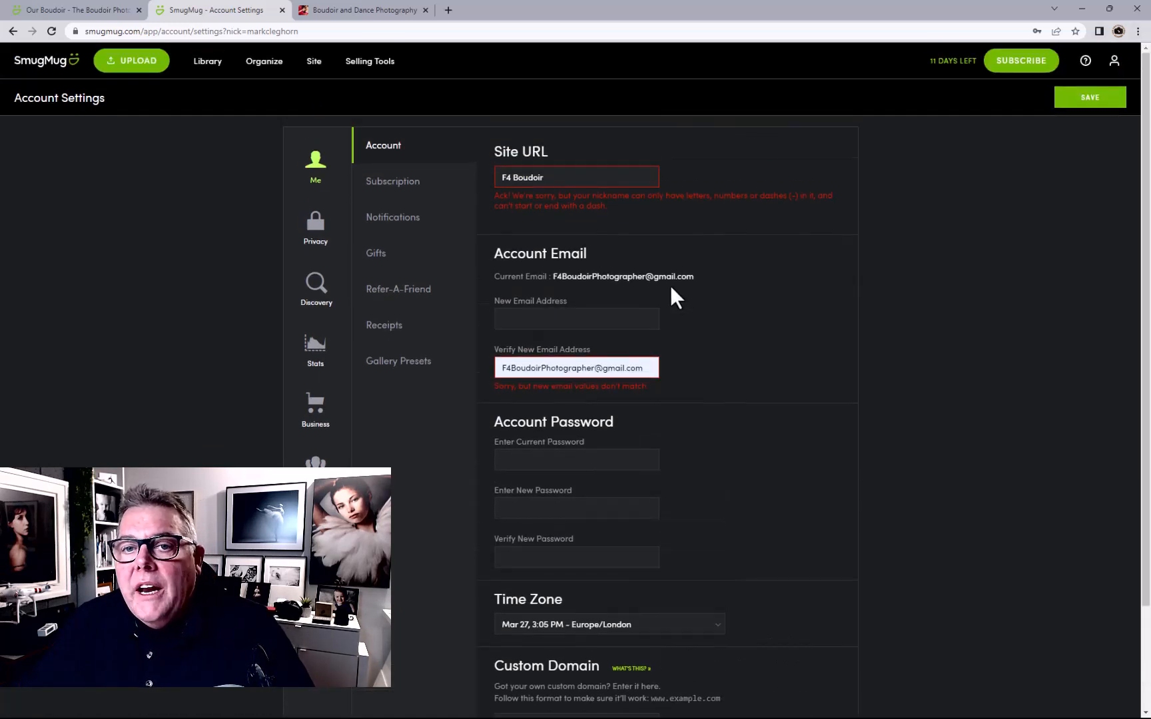
{"action": "left_click", "coordinate": [519, 178]}
{"action": "key", "text": "BackSpace"}
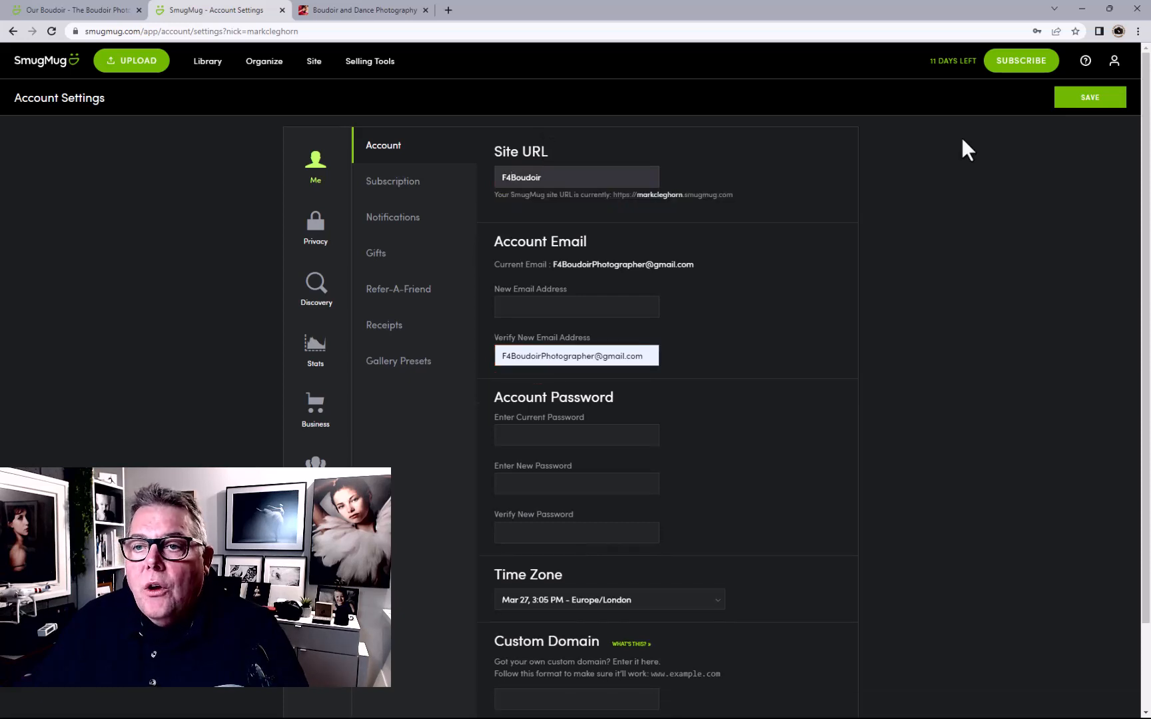
{"action": "left_click", "coordinate": [1074, 100]}
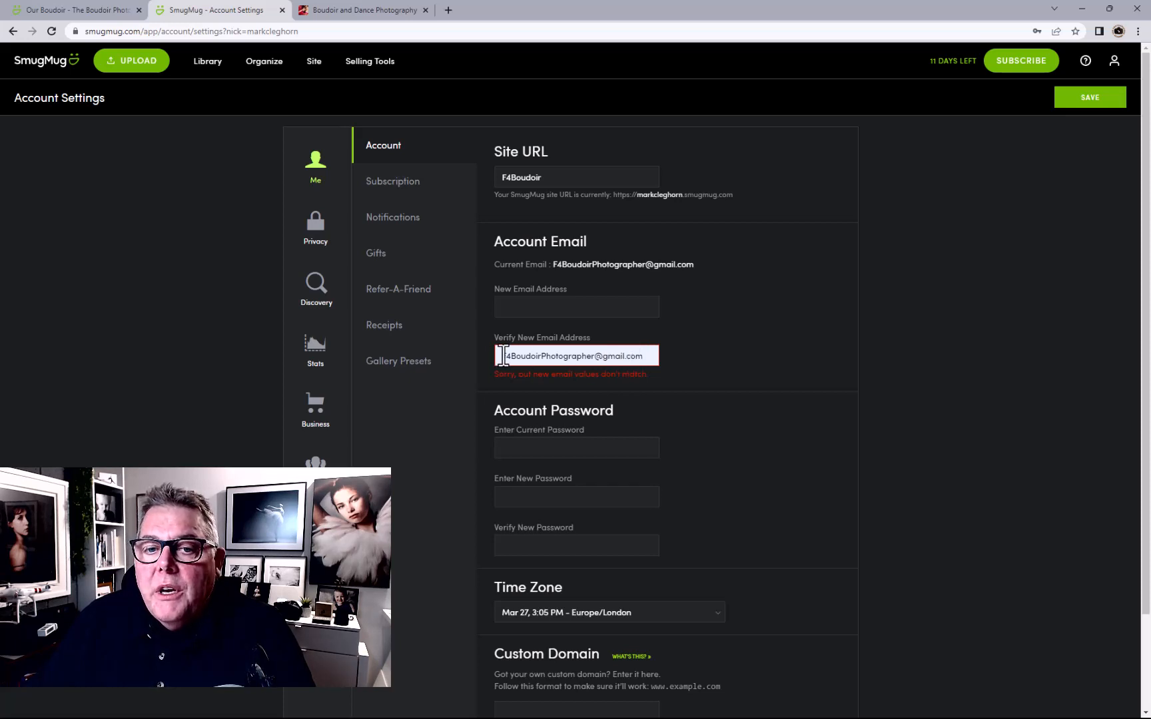
Paste the account e-mail into New Email Address and save the account settings
{"action": "left_click_drag", "start_coordinate": [503, 356], "coordinate": [655, 355]}
{"action": "key", "text": "ctrl+c"}
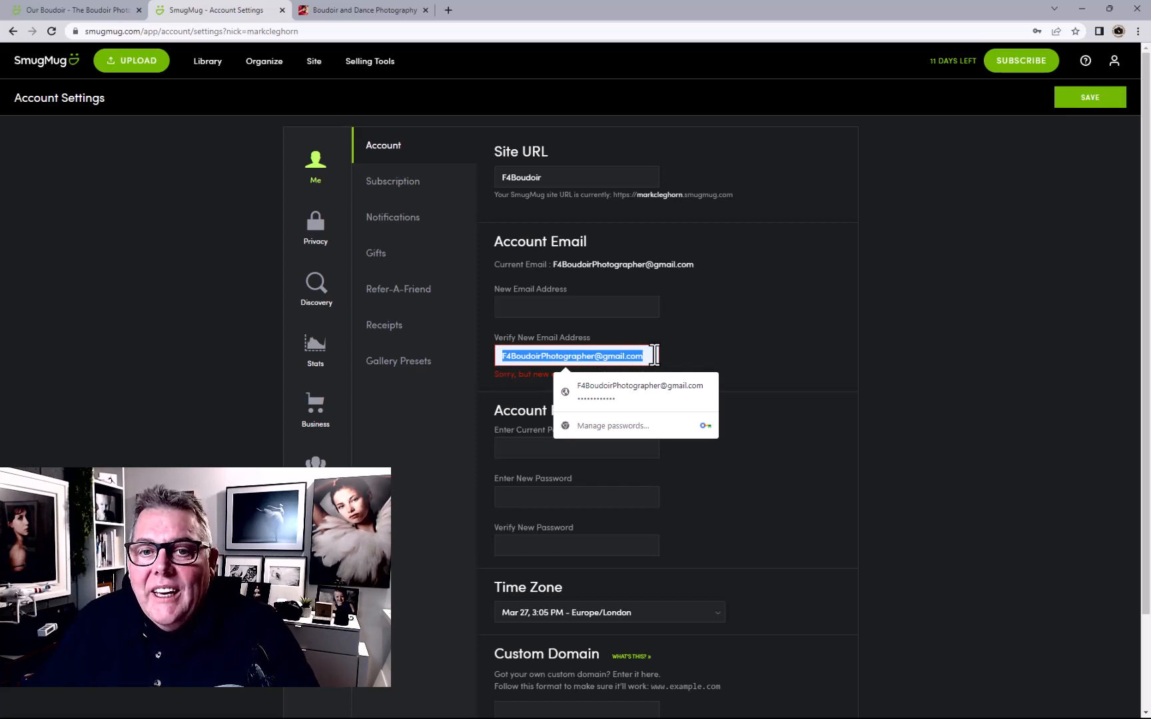
{"action": "left_click", "coordinate": [564, 311]}
{"action": "key", "text": "ctrl+v"}
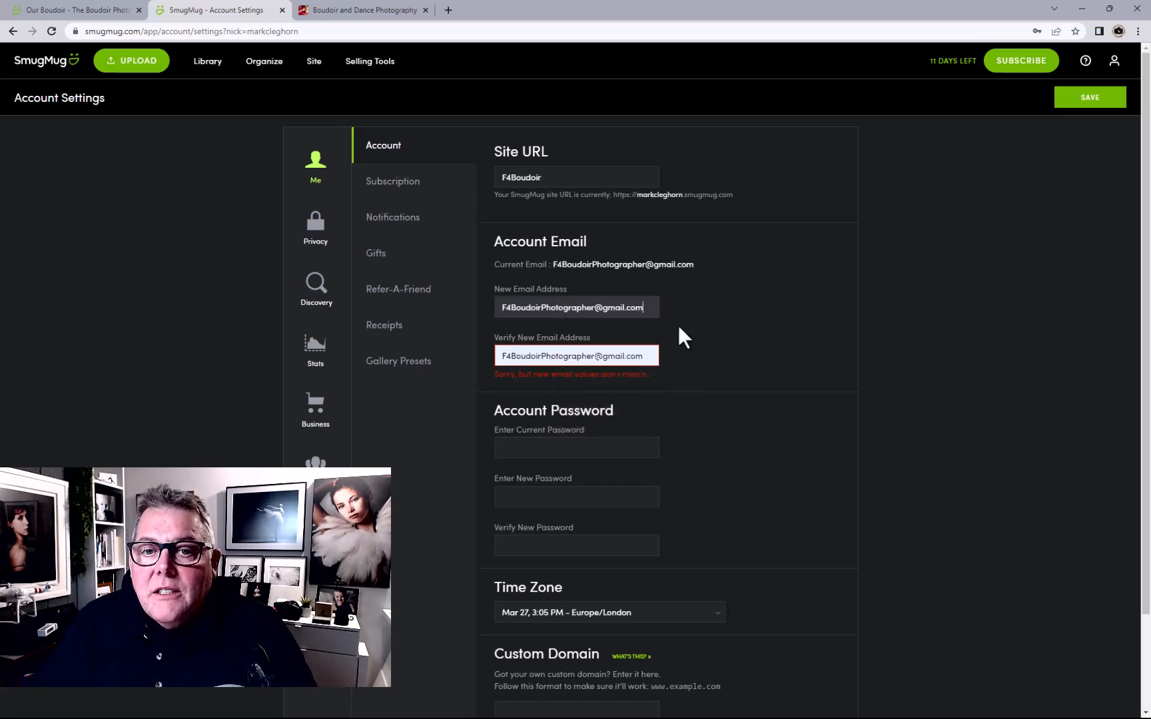
{"action": "left_click", "coordinate": [1087, 100]}
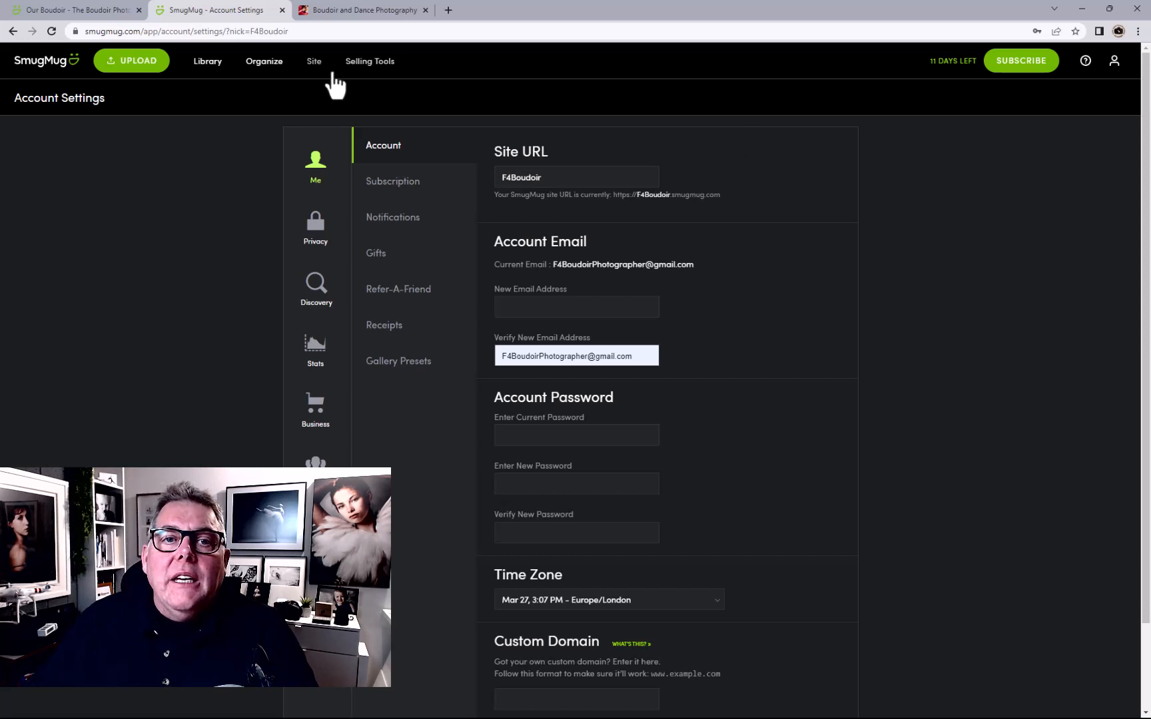
Choose Save and Continue, clear the Verify New Email field, and return to the site homepage
{"action": "left_click", "coordinate": [311, 67]}
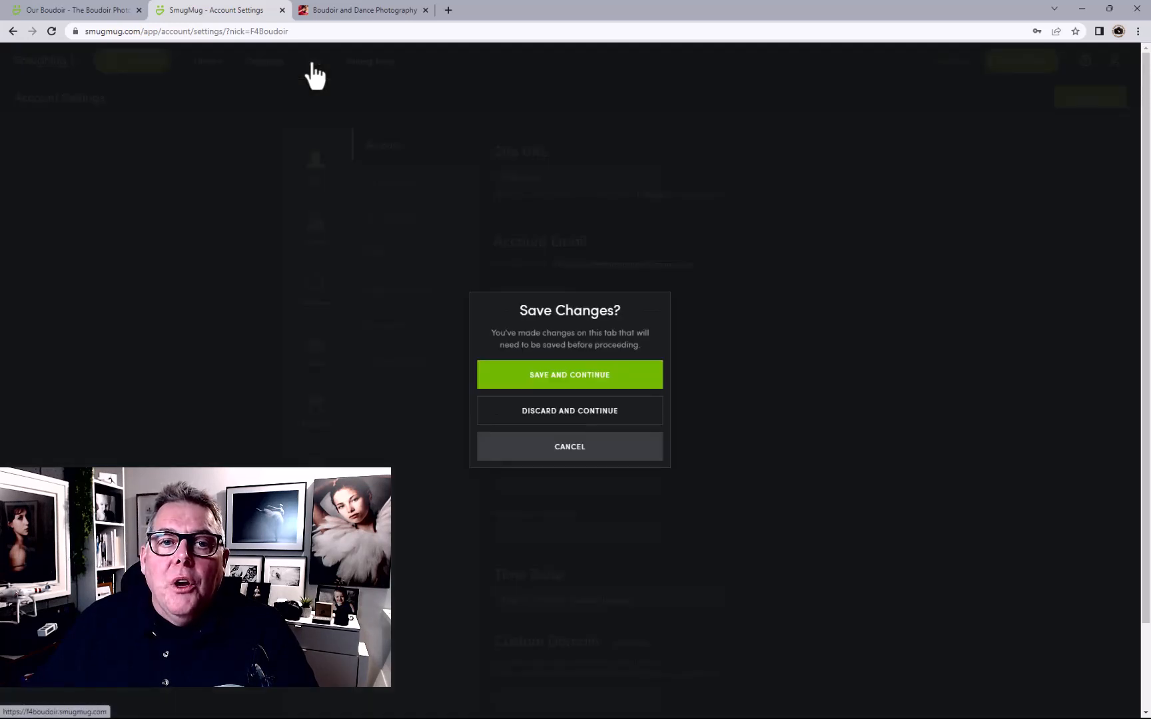
{"action": "left_click", "coordinate": [586, 380]}
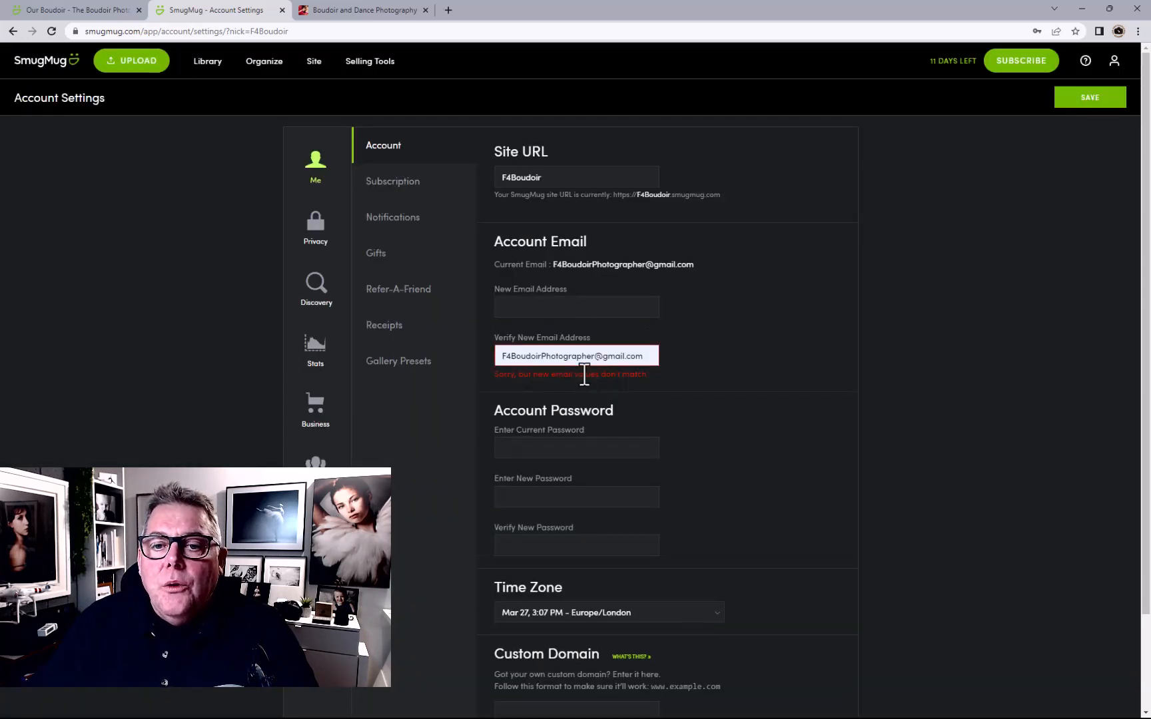
{"action": "left_click", "coordinate": [512, 365]}
{"action": "key", "text": "ctrl+a"}
{"action": "key", "text": "BackSpace"}
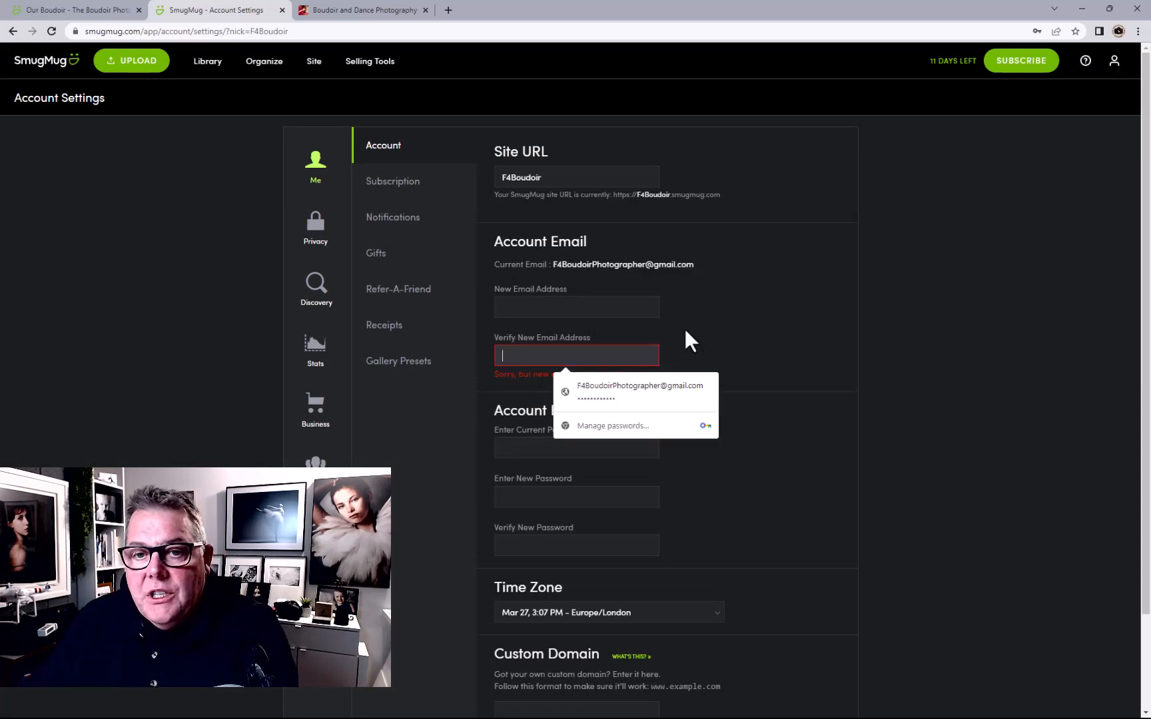
{"action": "left_click", "coordinate": [735, 324]}
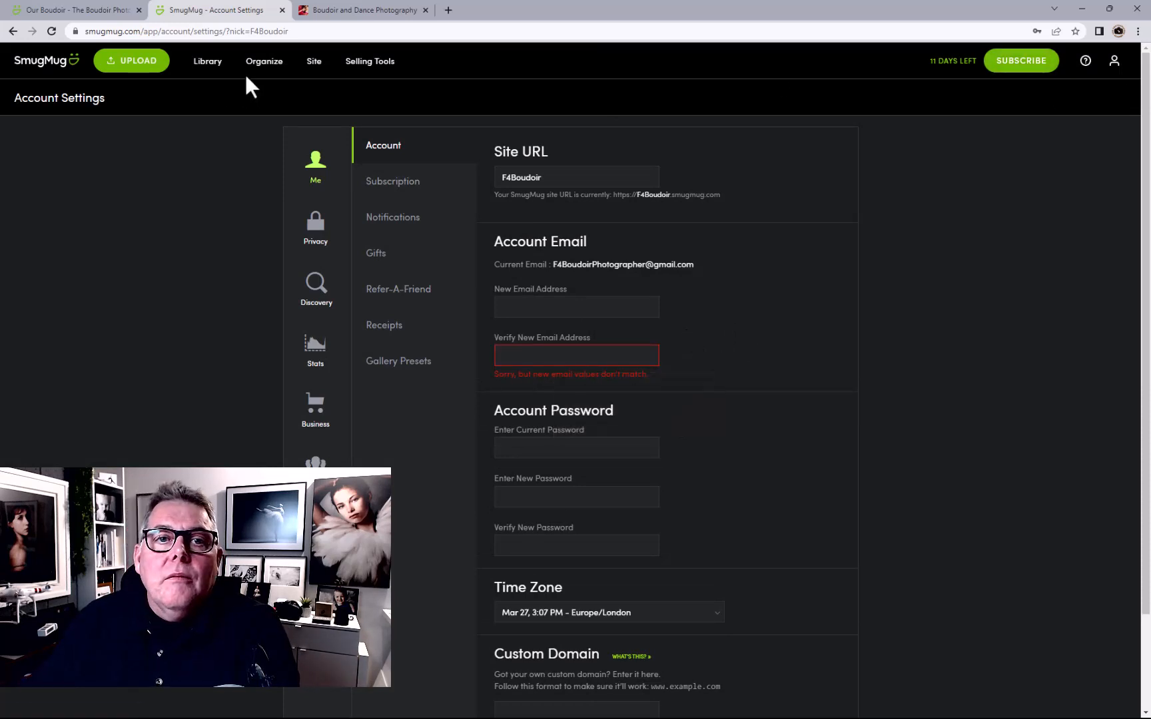
{"action": "left_click", "coordinate": [310, 63]}
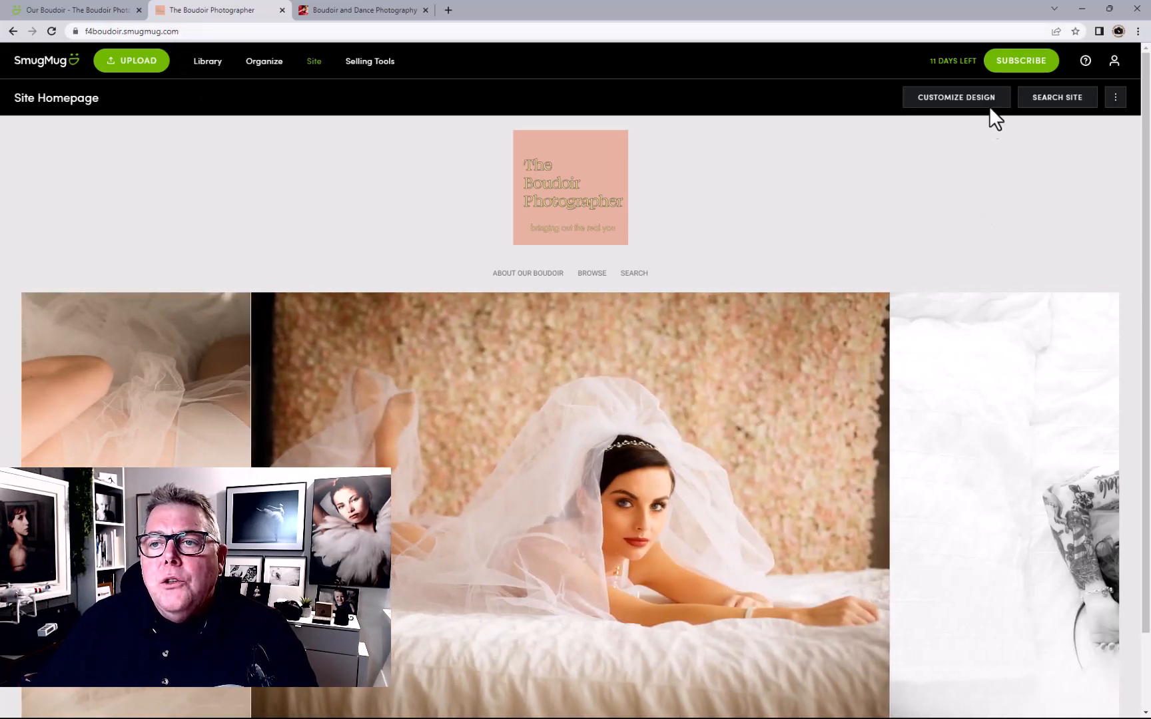
Open the Boudoir Jasper Design's Design Settings, then switch to the old boudoir website tab
{"action": "left_click", "coordinate": [979, 103]}
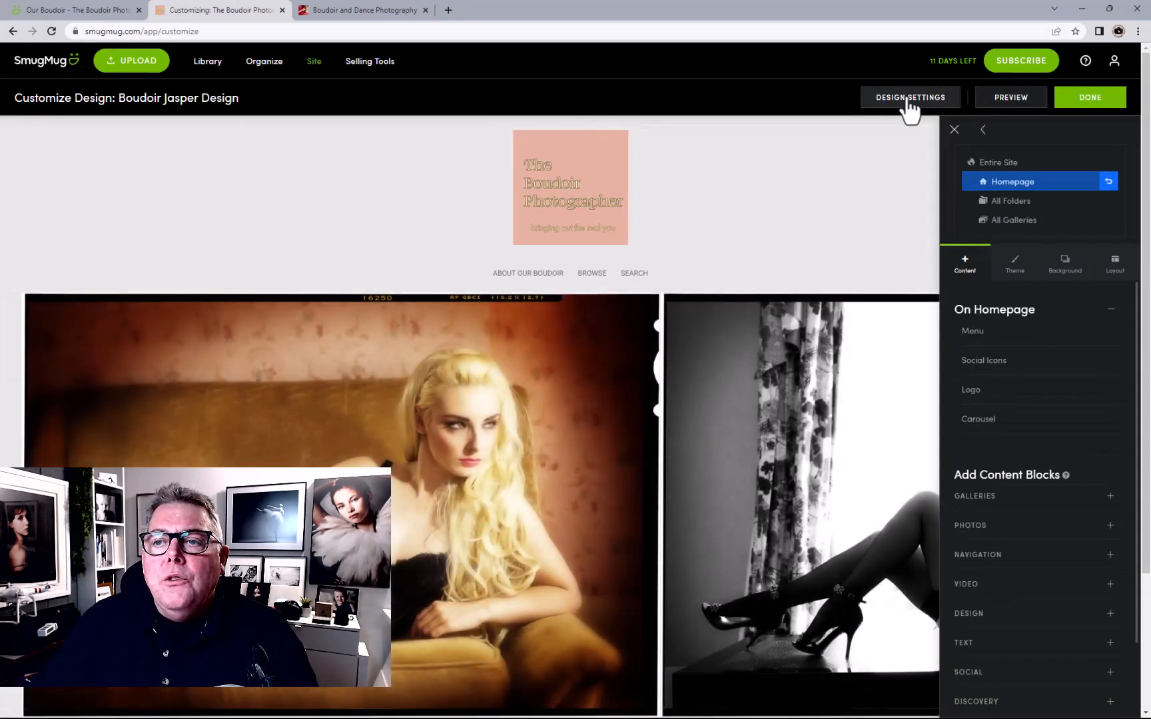
{"action": "left_click", "coordinate": [913, 98]}
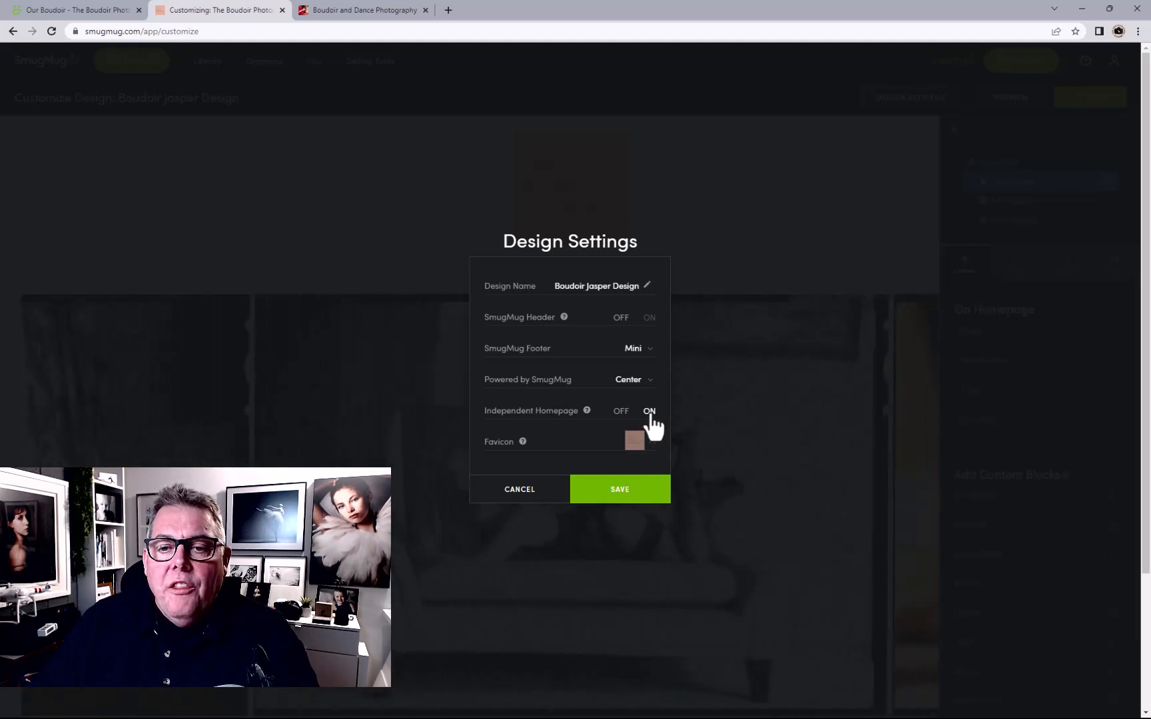
{"action": "left_click", "coordinate": [375, 9]}
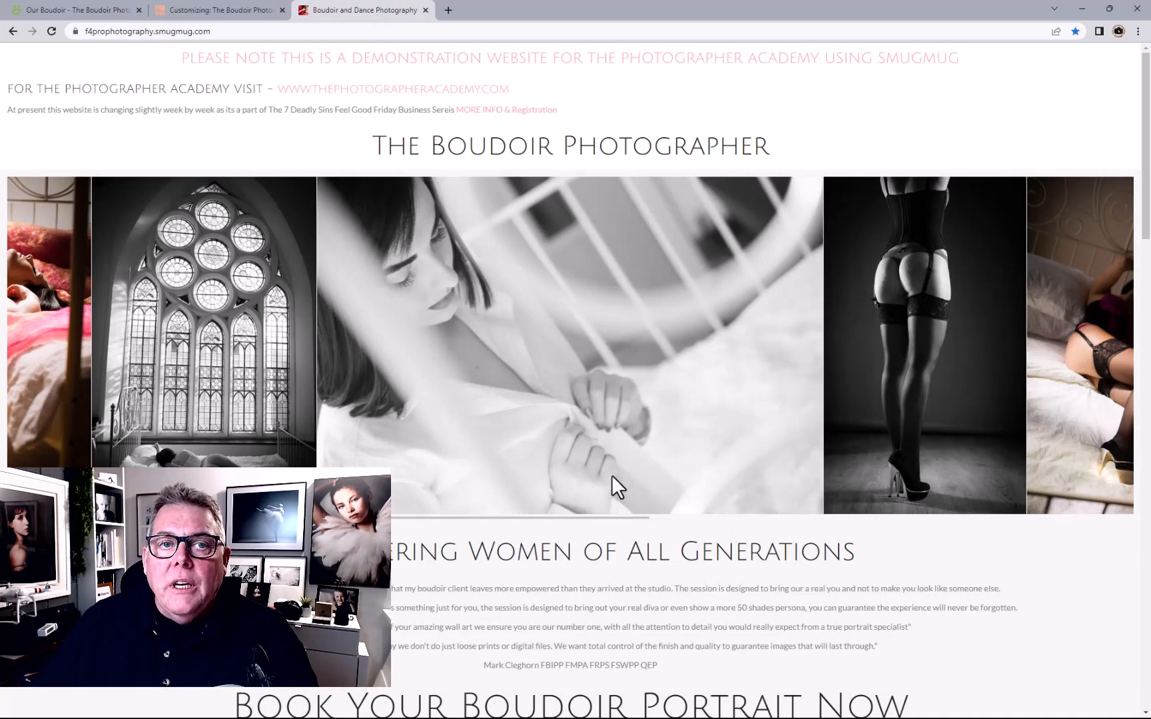
Browse the old boudoir website for comparison, then return to the design settings tab
{"action": "scroll", "coordinate": [611, 475], "scroll_direction": "down", "scroll_amount": 4}
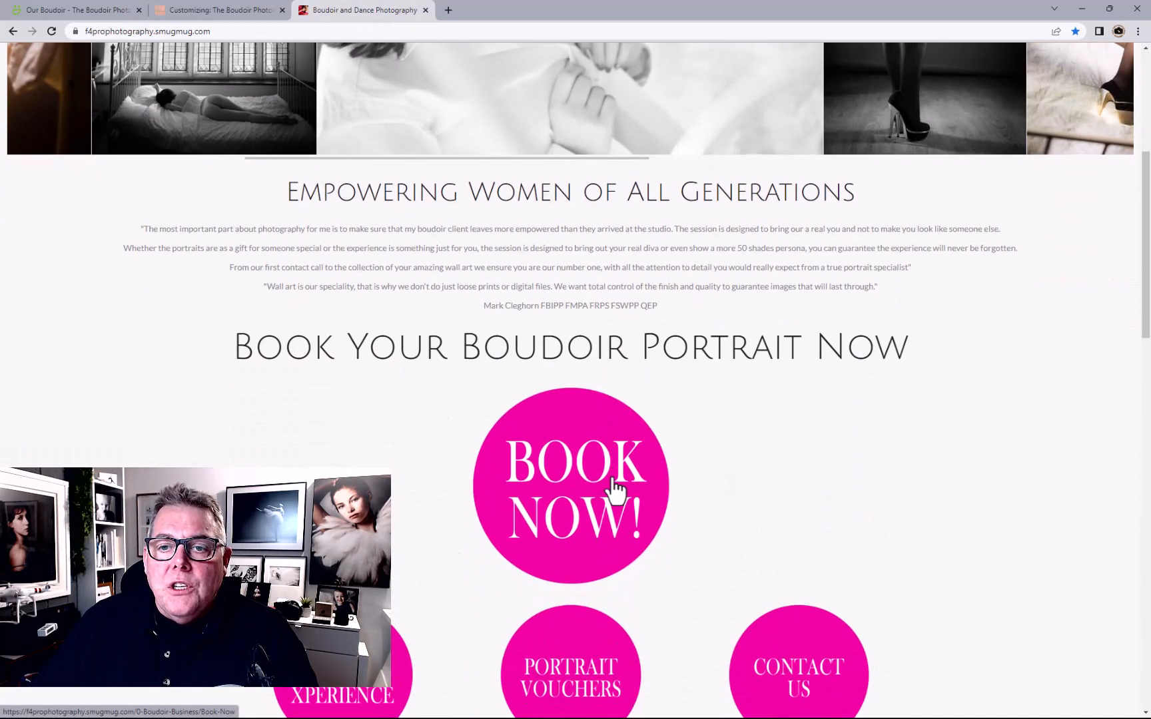
{"action": "scroll", "coordinate": [613, 483], "scroll_direction": "up", "scroll_amount": 1}
{"action": "scroll", "coordinate": [612, 477], "scroll_direction": "up", "scroll_amount": 4}
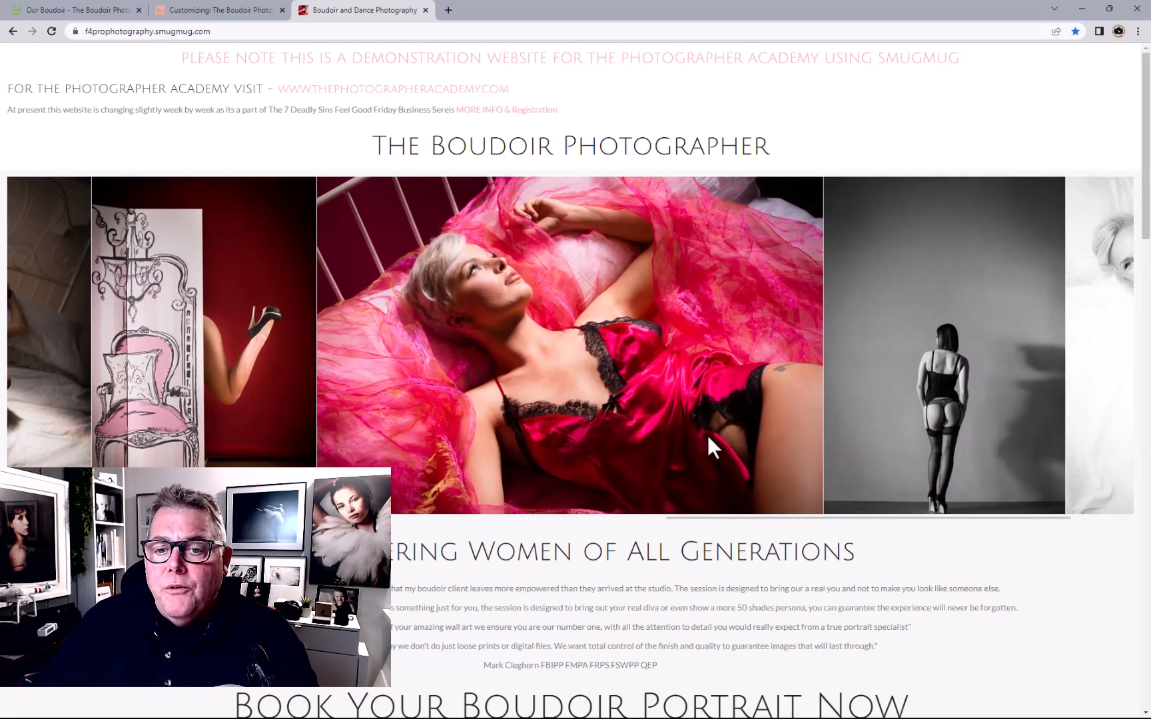
{"action": "scroll", "coordinate": [793, 529], "scroll_direction": "down", "scroll_amount": 5}
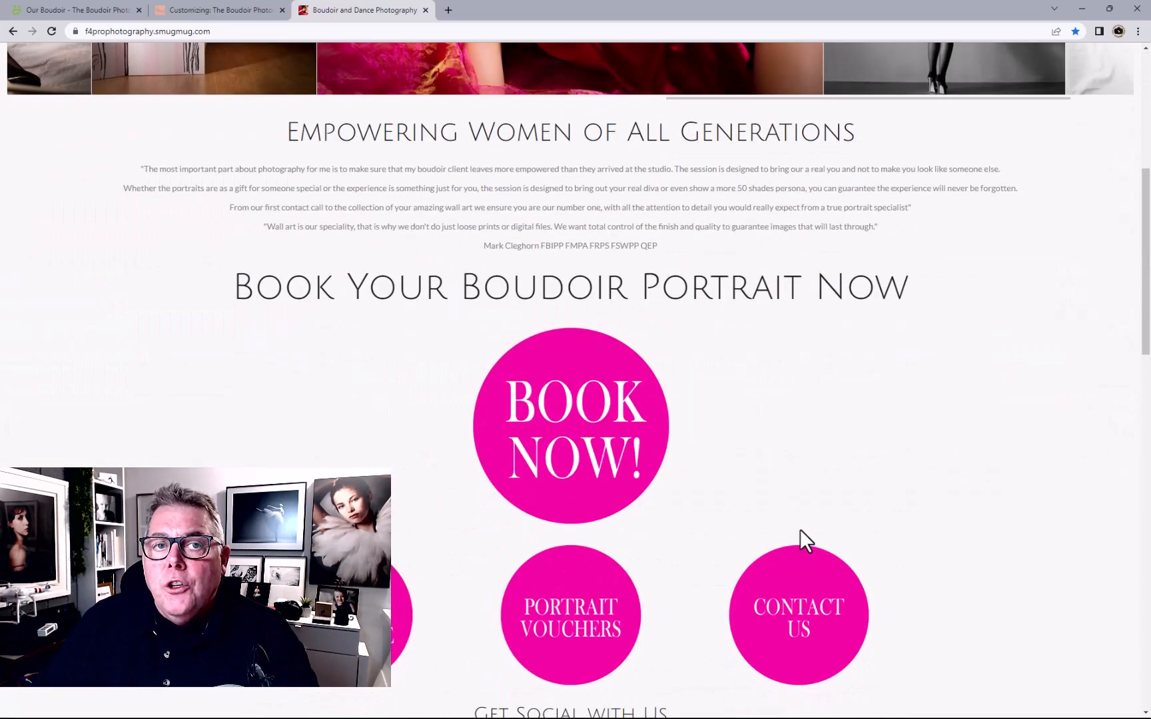
{"action": "scroll", "coordinate": [802, 526], "scroll_direction": "up", "scroll_amount": 5}
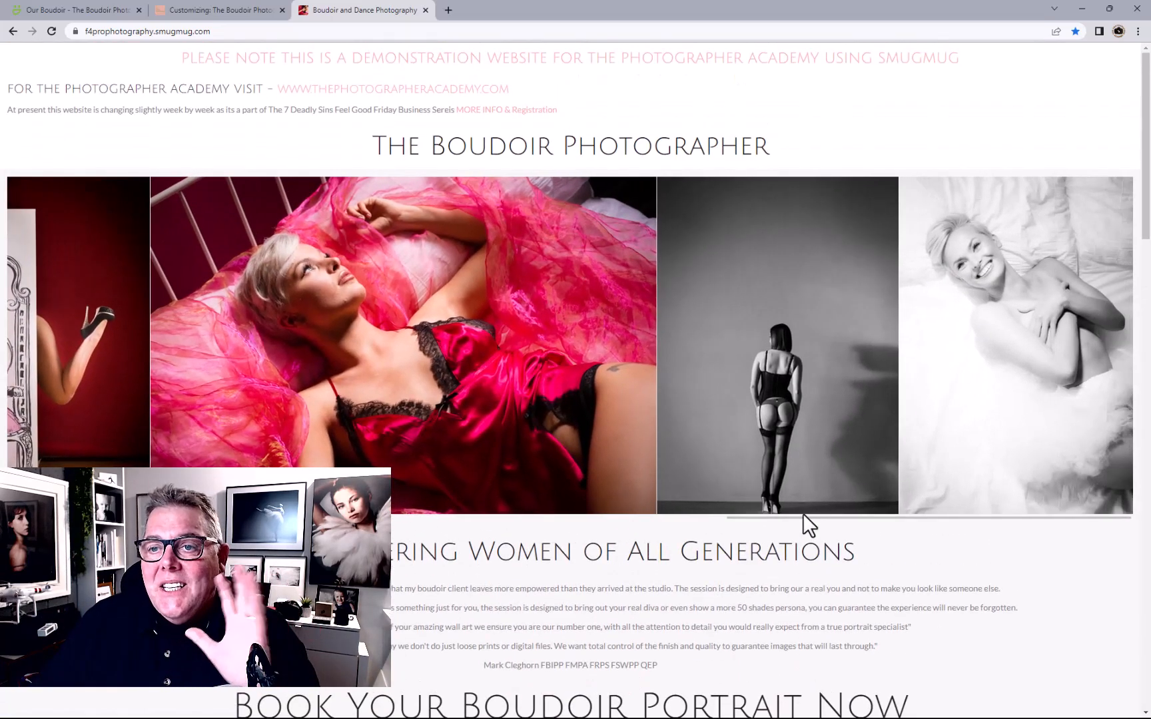
{"action": "left_click", "coordinate": [180, 11]}
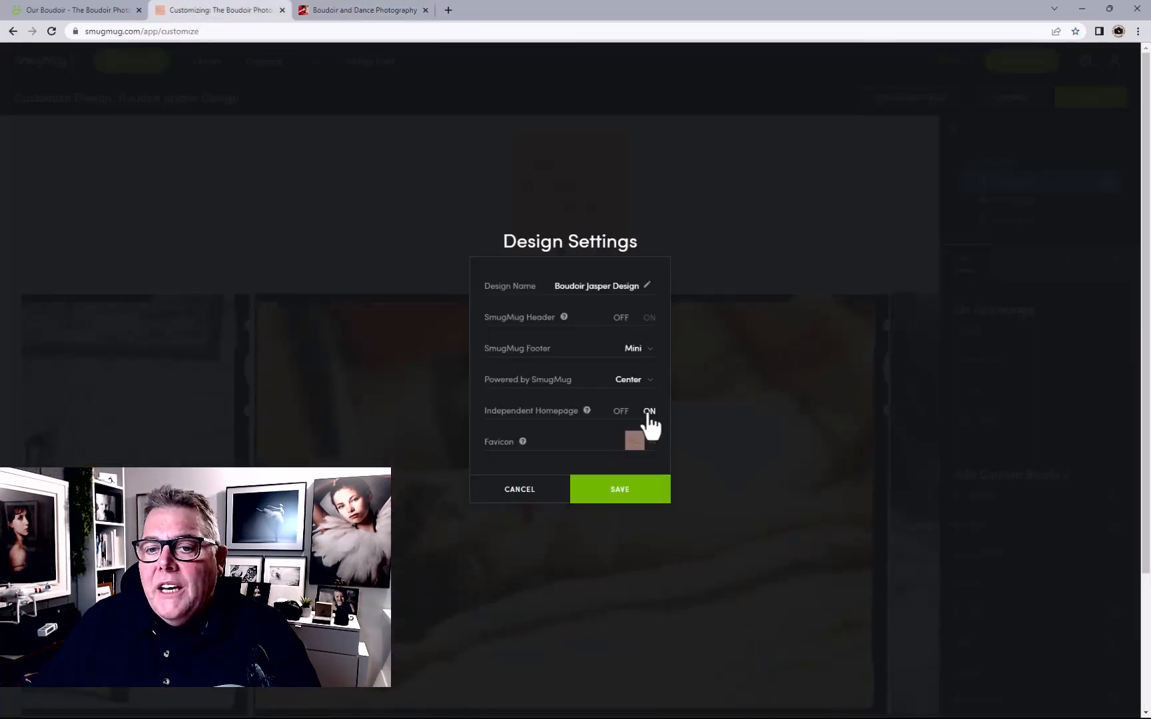
Open the Boudoir Couture shoot page, close its tab, and return to the design editor
{"action": "left_click", "coordinate": [371, 10]}
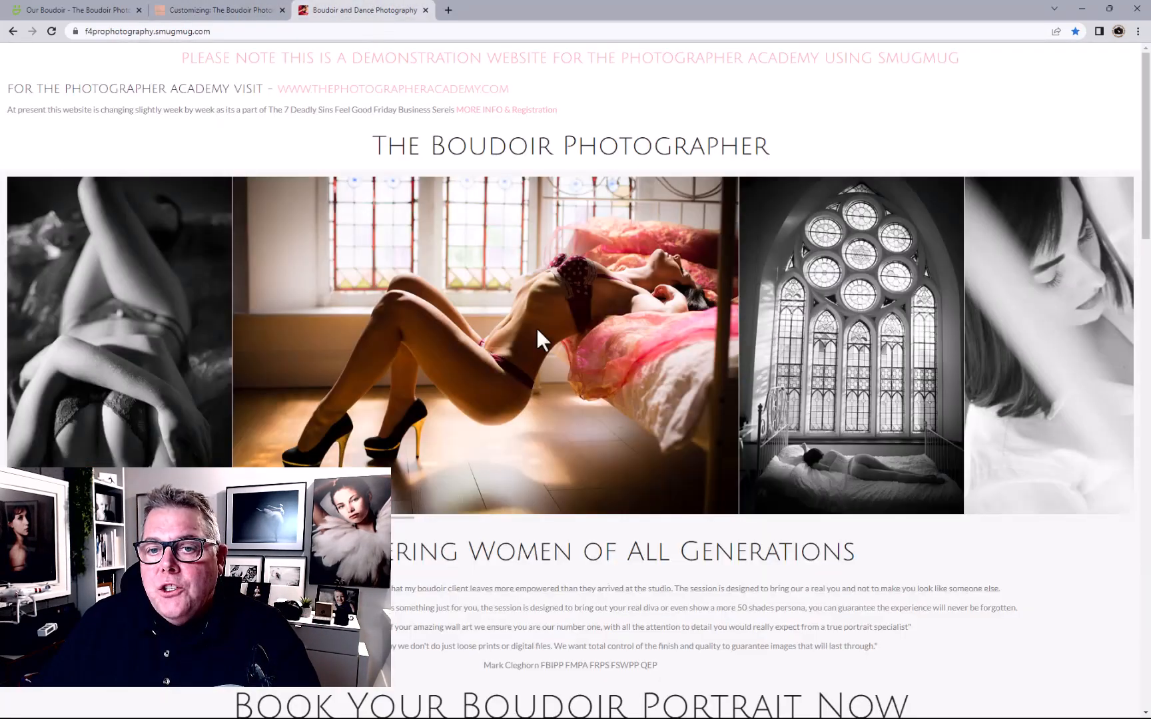
{"action": "scroll", "coordinate": [666, 406], "scroll_direction": "down", "scroll_amount": 8}
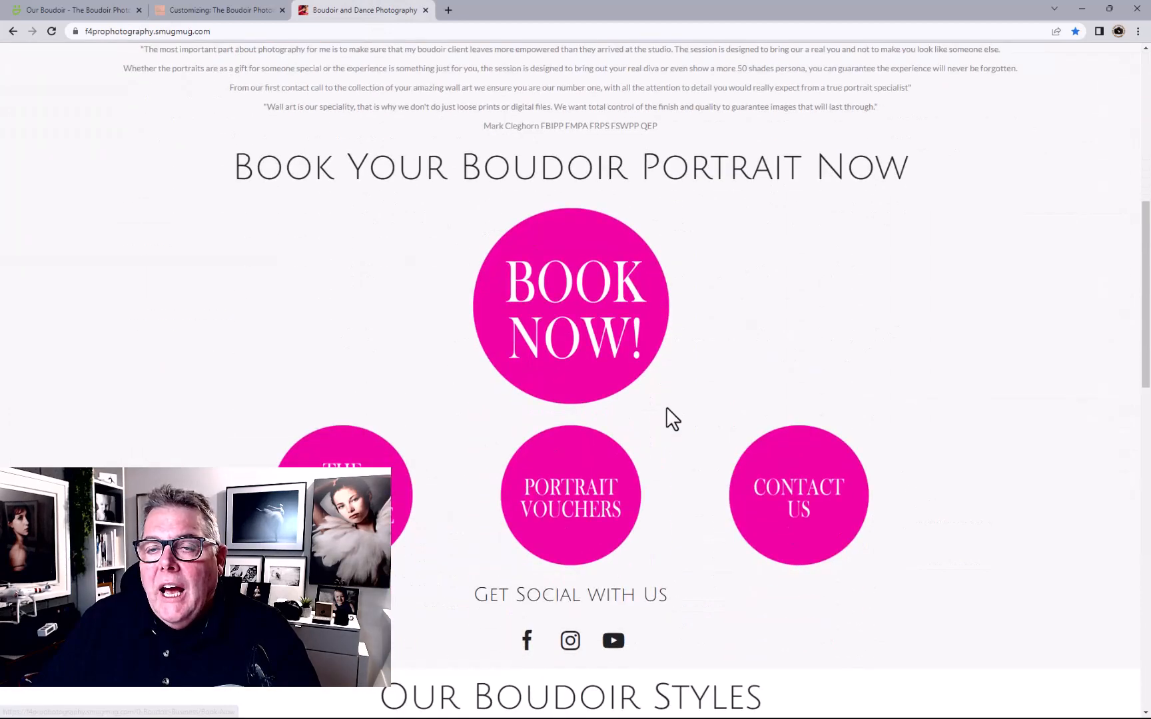
{"action": "left_click", "coordinate": [411, 501]}
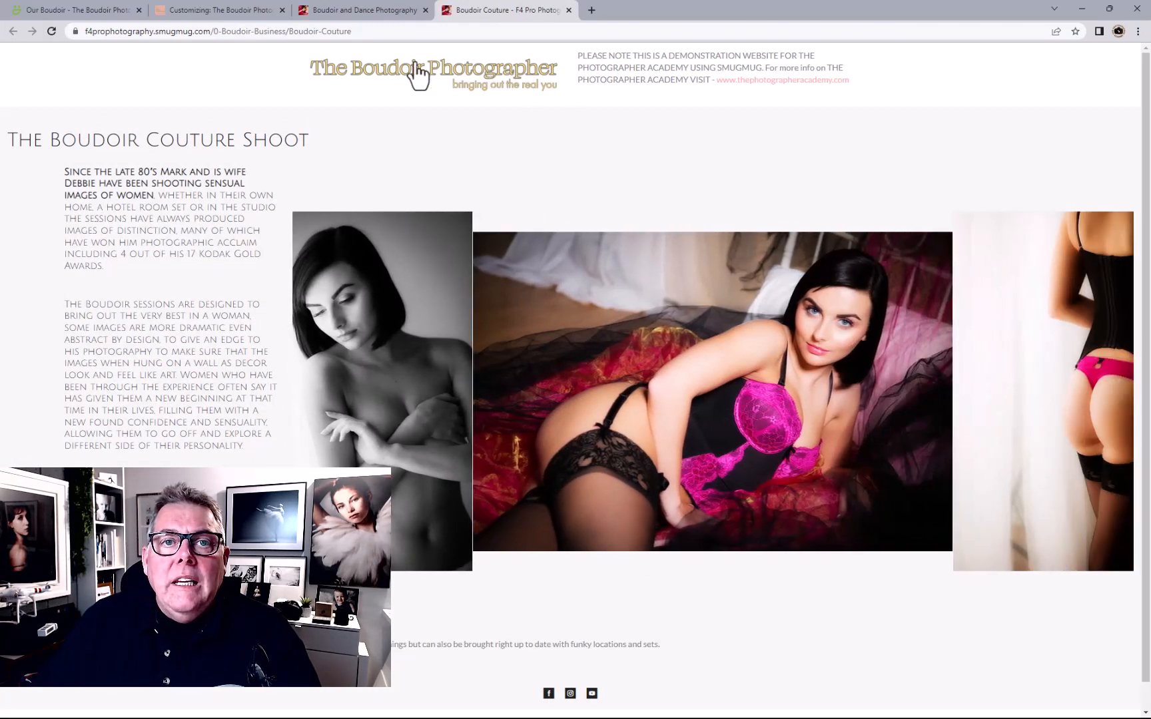
{"action": "left_click", "coordinate": [569, 10]}
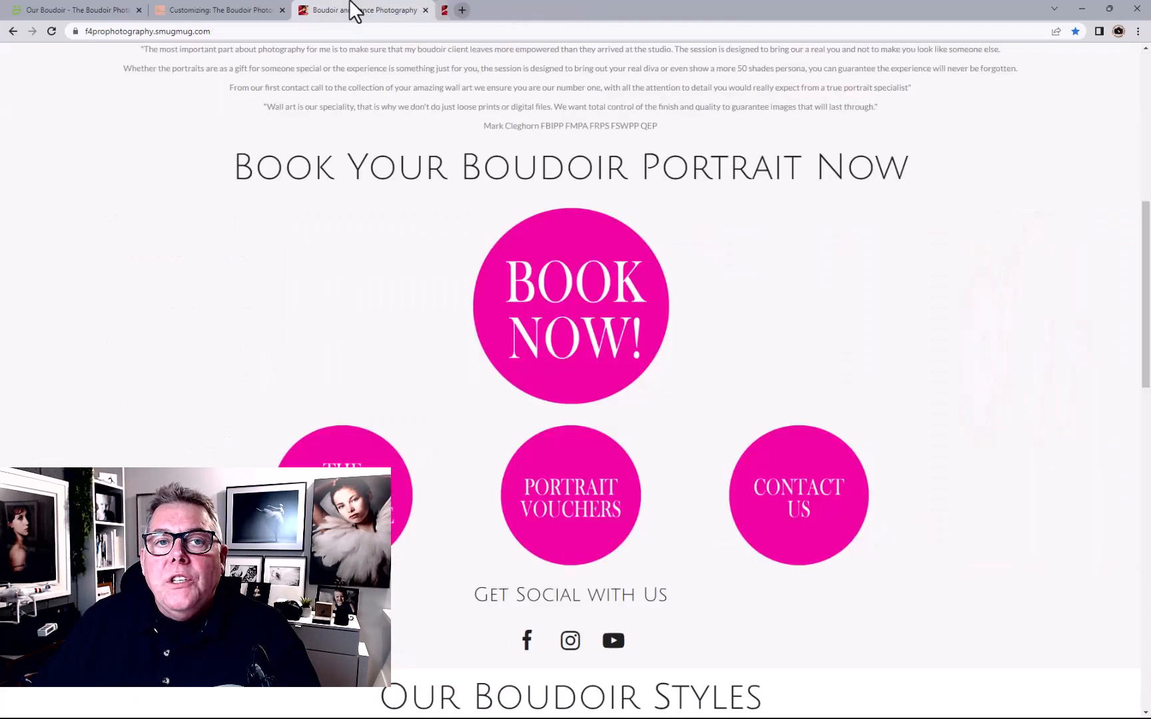
{"action": "left_click", "coordinate": [226, 13]}
Cancel Design Settings and discard the unsaved Boudoir Jasper design changes
{"action": "left_click", "coordinate": [515, 499]}
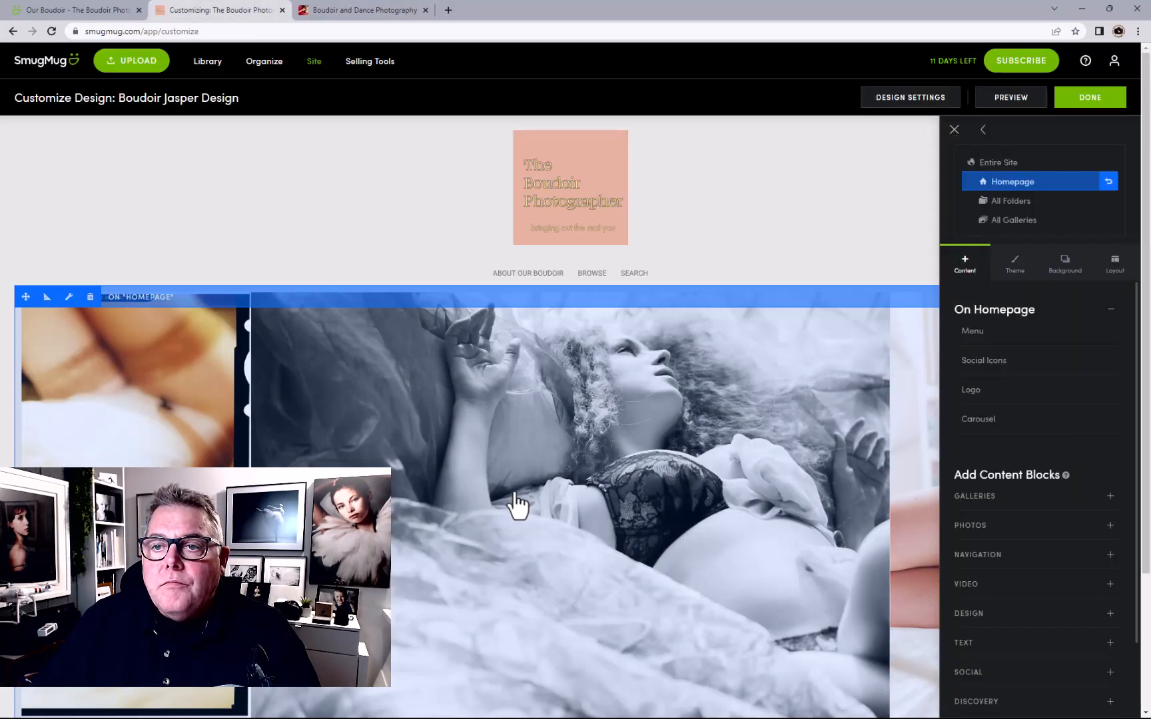
{"action": "left_click", "coordinate": [1081, 99]}
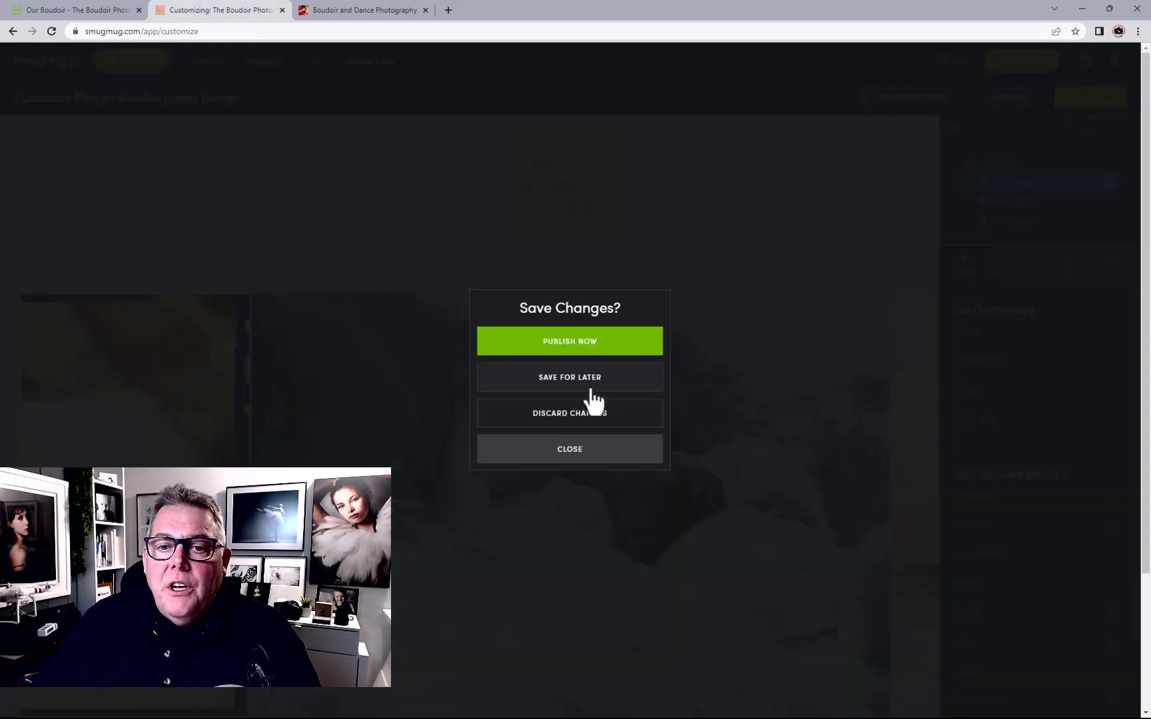
{"action": "left_click", "coordinate": [562, 416]}
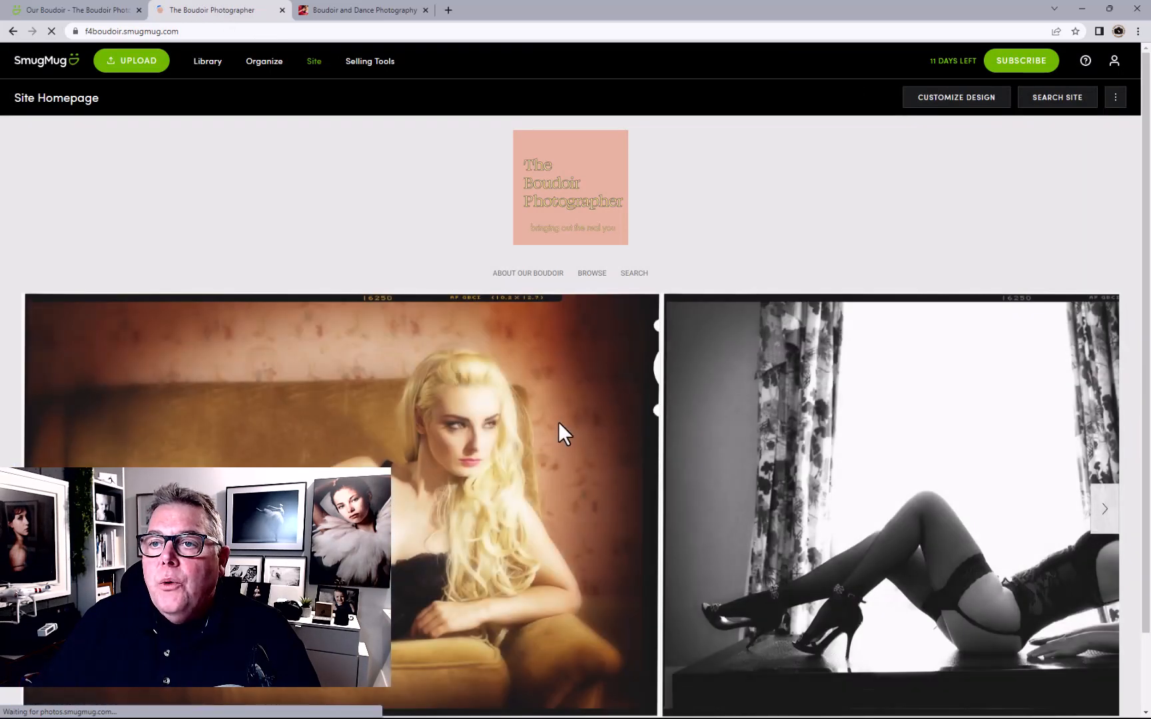
Start a New Site Design and preview the Zoe template
{"action": "left_click", "coordinate": [1116, 98]}
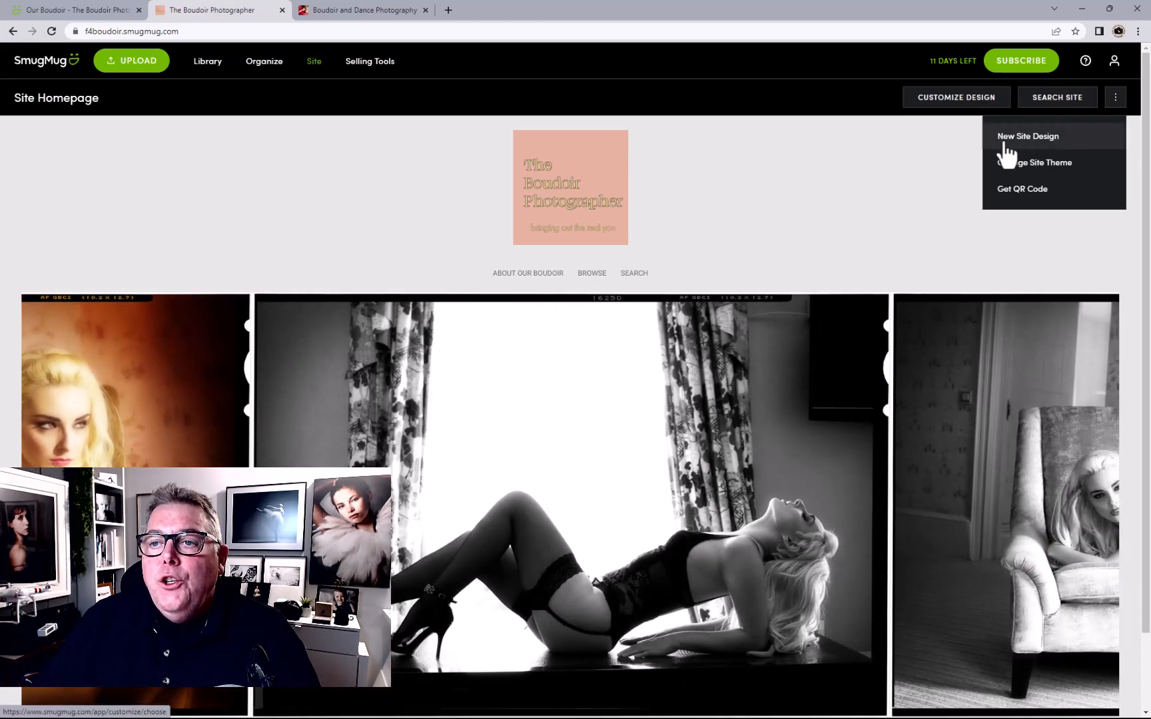
{"action": "left_click", "coordinate": [1013, 139]}
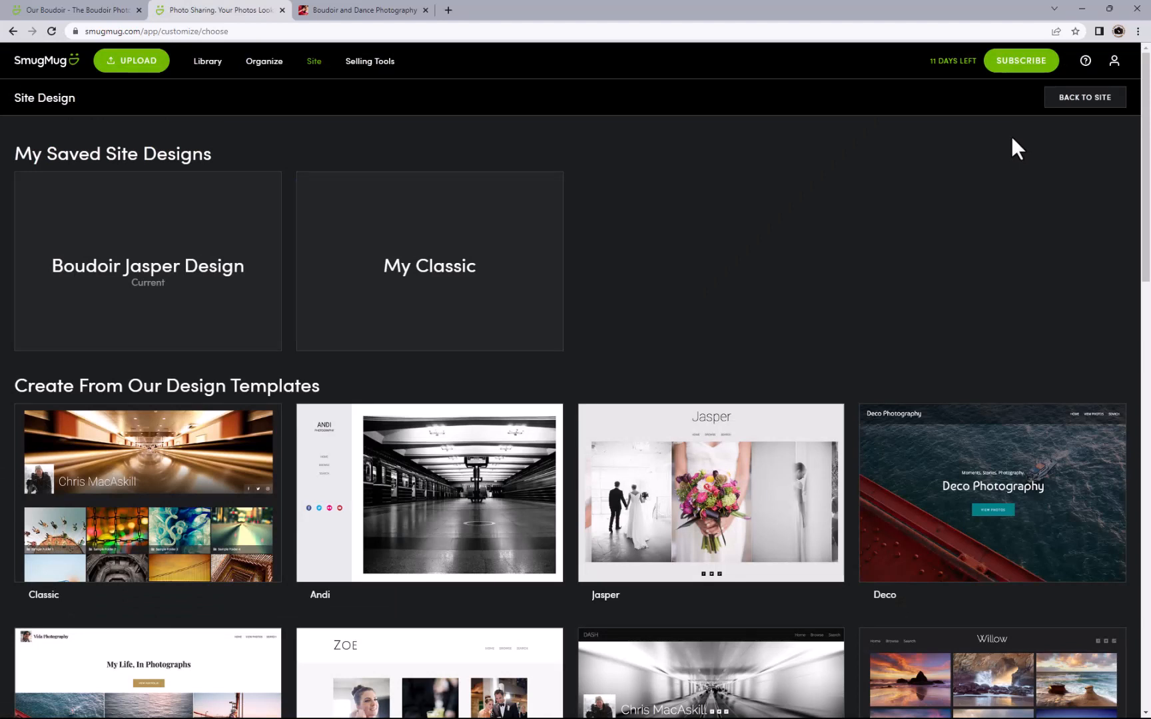
{"action": "mouse_move", "coordinate": [127, 287]}
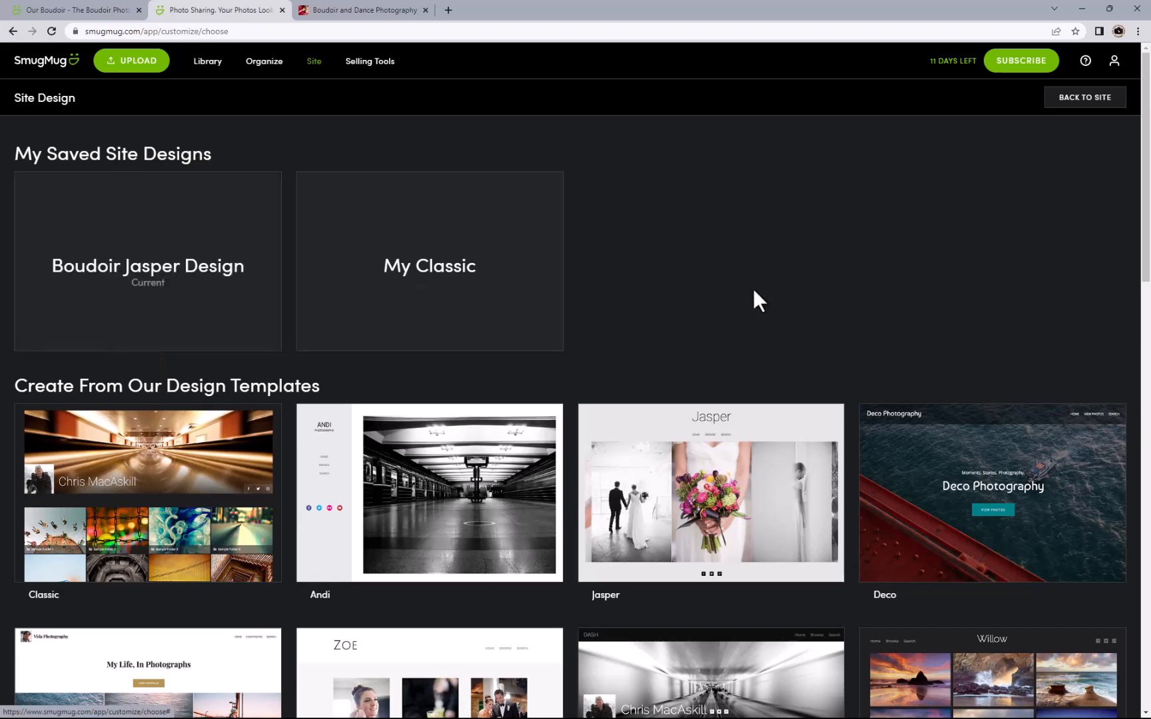
{"action": "scroll", "coordinate": [752, 288], "scroll_direction": "down", "scroll_amount": 1}
{"action": "scroll", "coordinate": [750, 300], "scroll_direction": "down", "scroll_amount": 2}
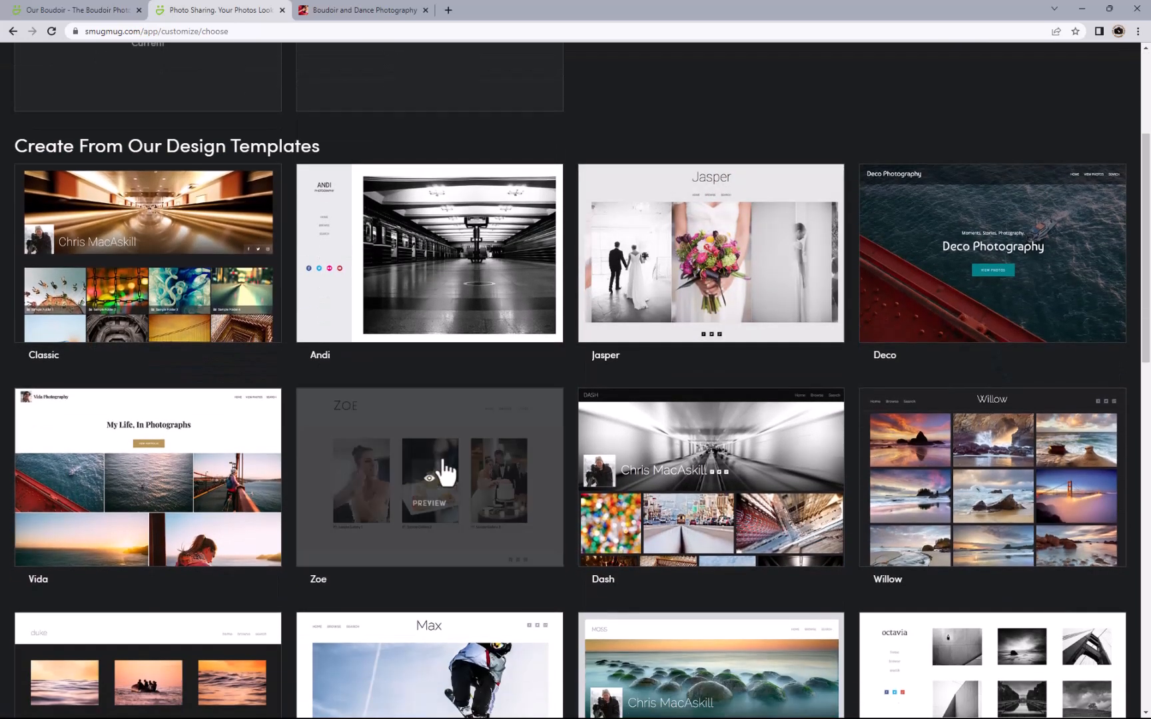
{"action": "left_click", "coordinate": [421, 474]}
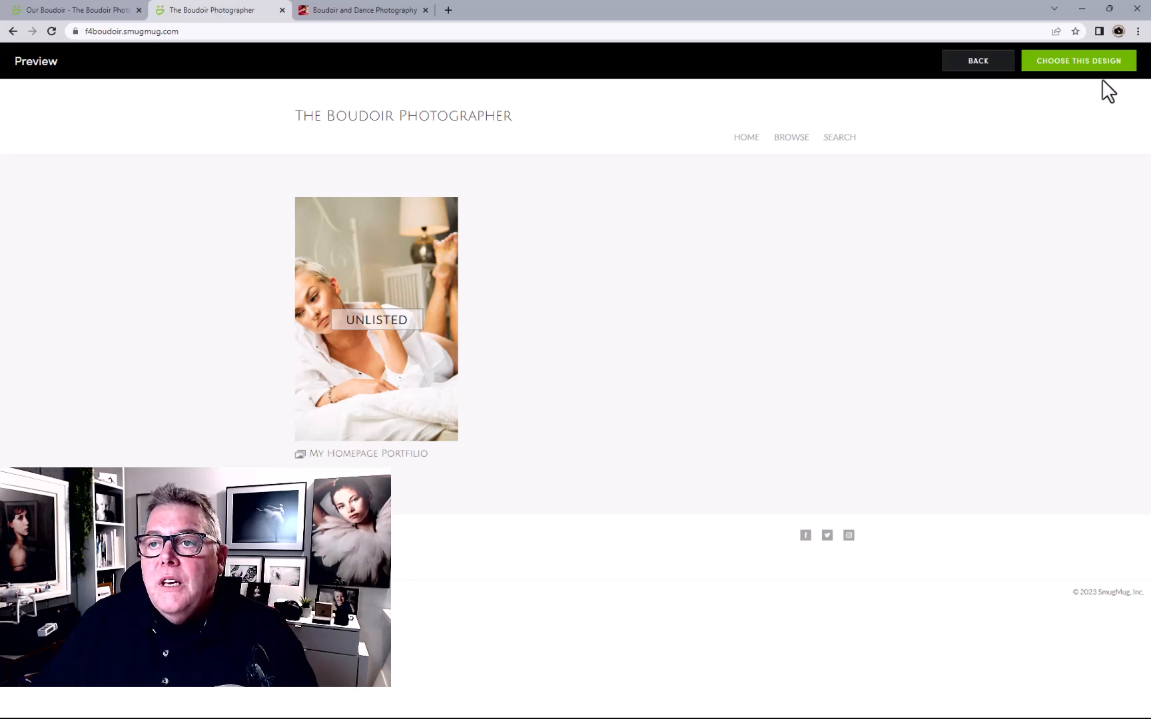
Choose the Zoe template and open it for customising as 'My Zoe'
{"action": "left_click", "coordinate": [1084, 64]}
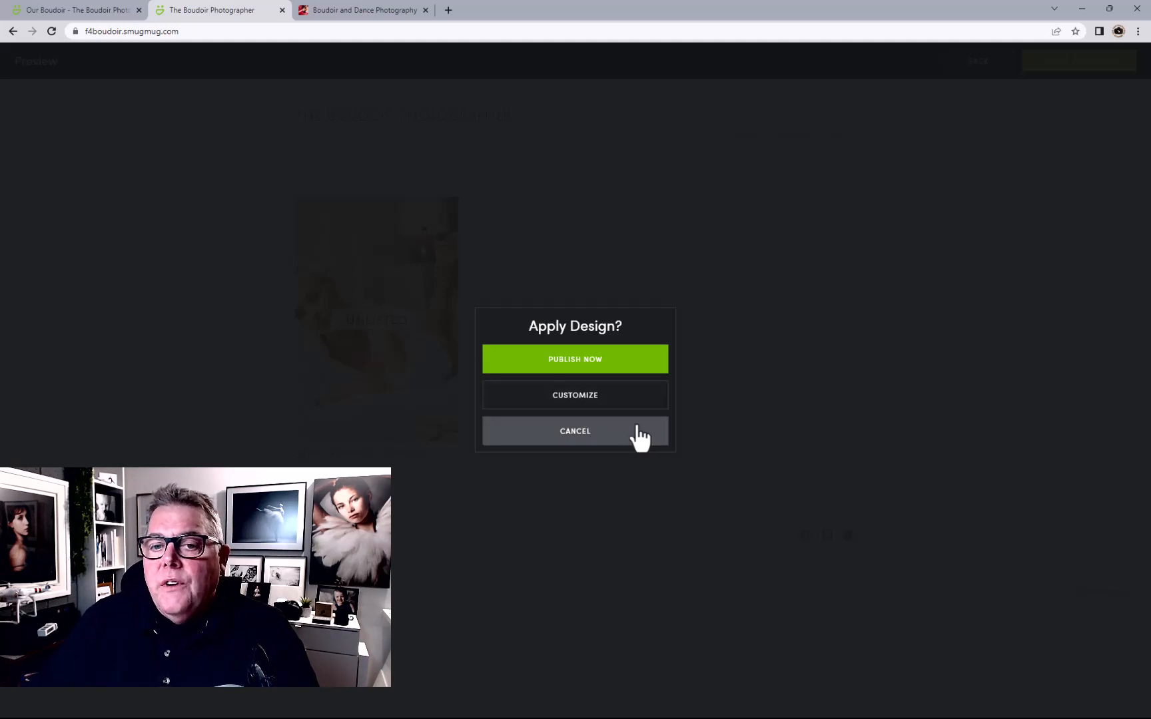
{"action": "left_click", "coordinate": [595, 398]}
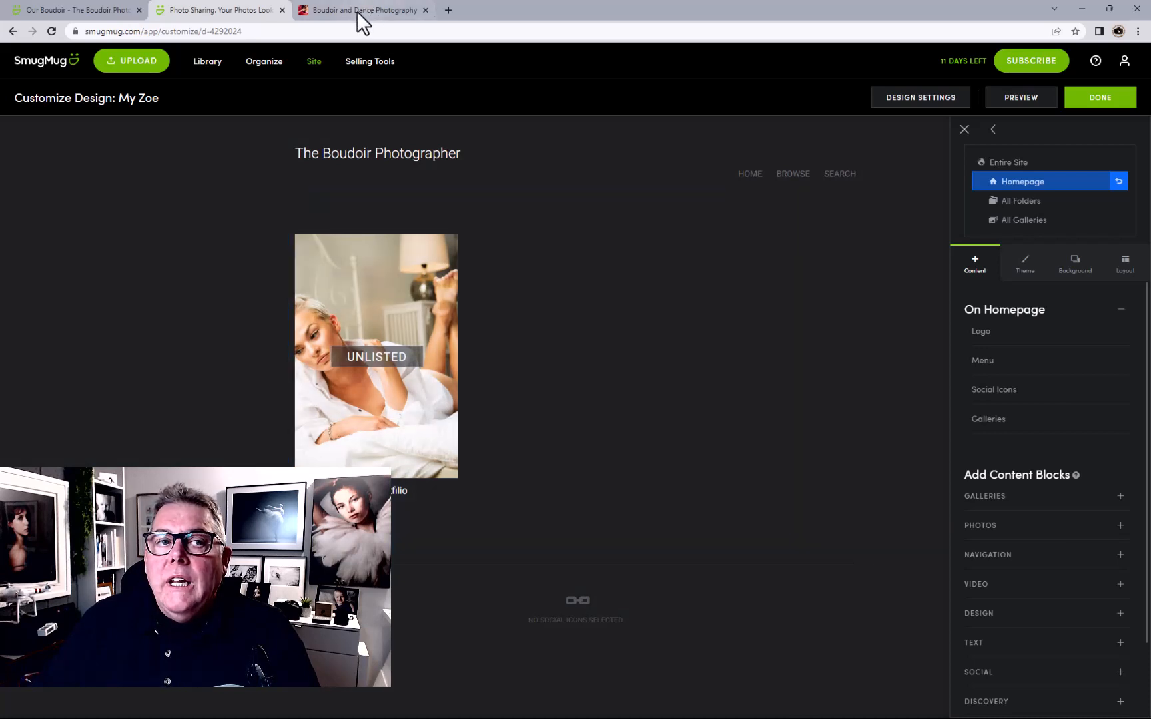
In the first tab, change the subdomain to F4Boudoir, load it, then return to My Zoe
{"action": "left_click", "coordinate": [93, 11]}
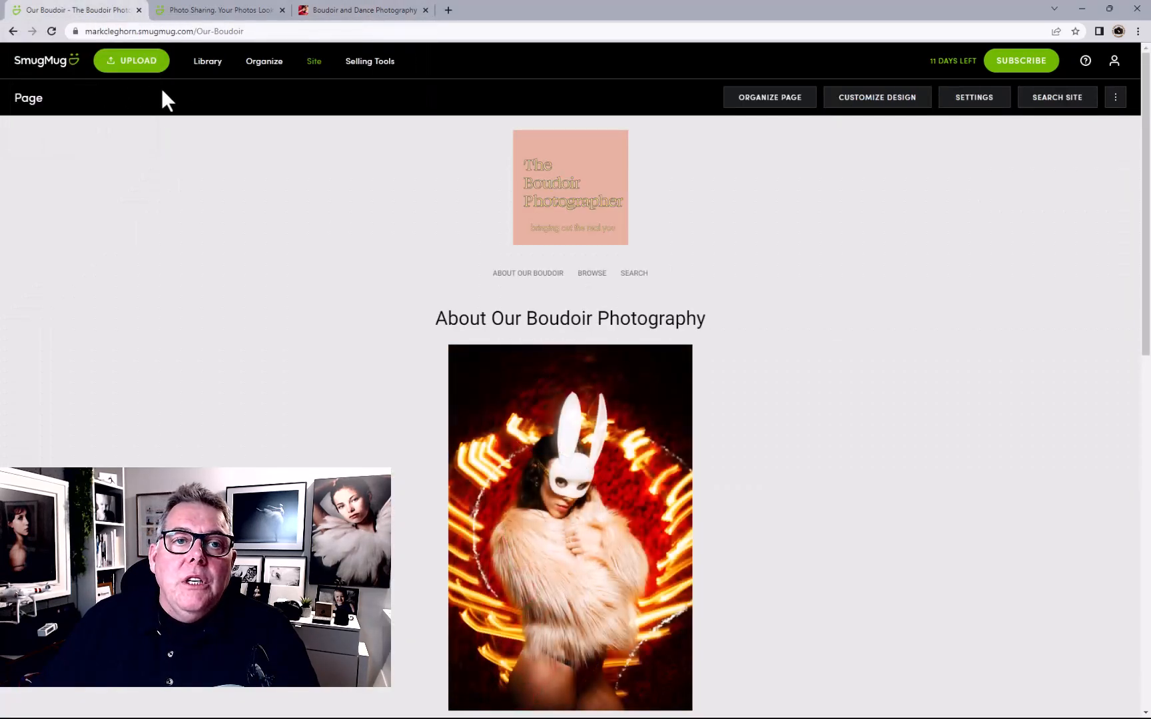
{"action": "left_click", "coordinate": [314, 61]}
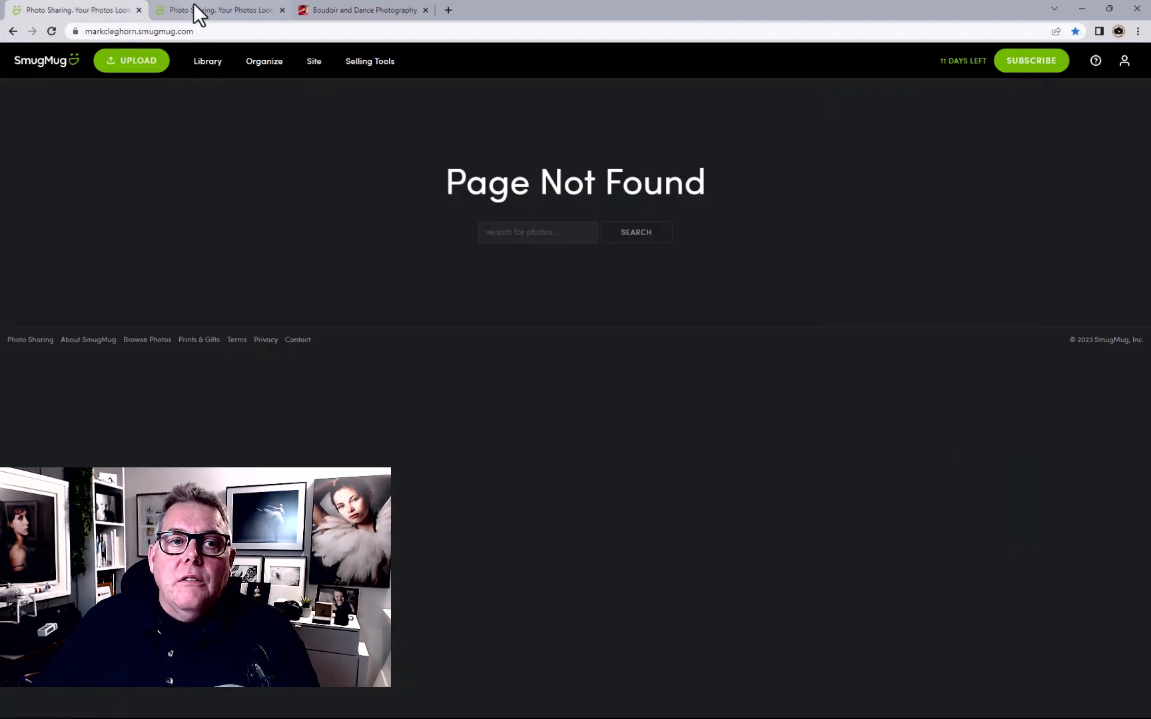
{"action": "left_click", "coordinate": [136, 28]}
{"action": "left_click", "coordinate": [137, 28]}
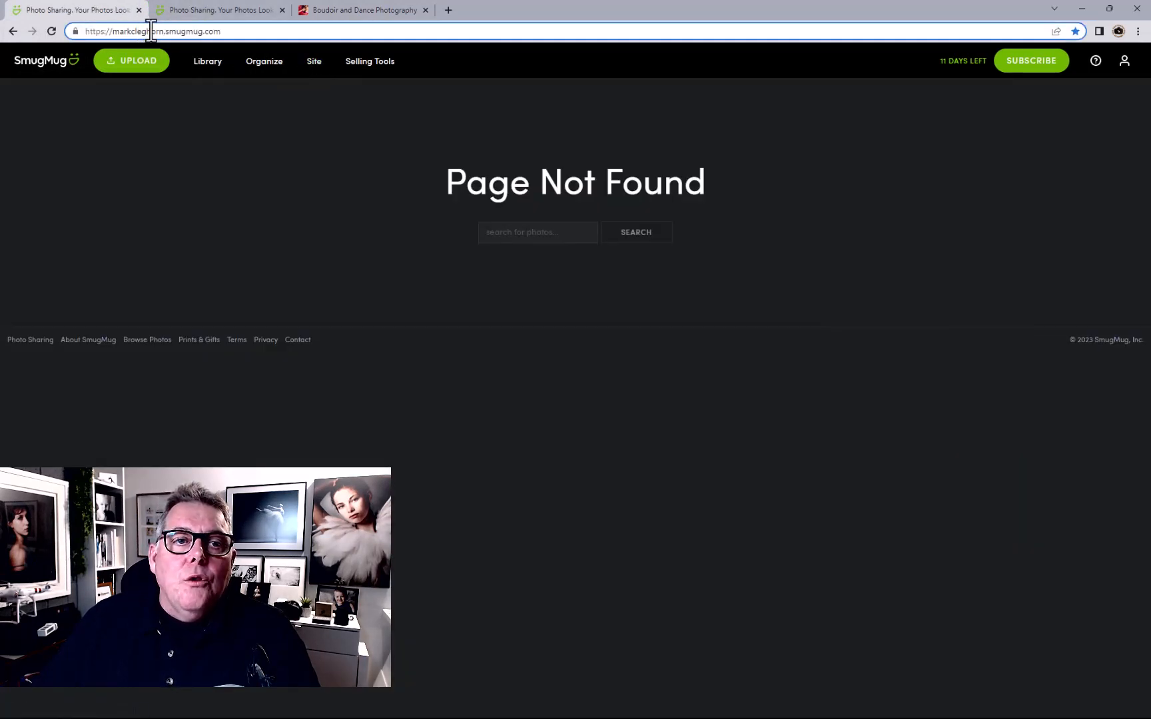
{"action": "left_click_drag", "start_coordinate": [164, 31], "coordinate": [116, 29]}
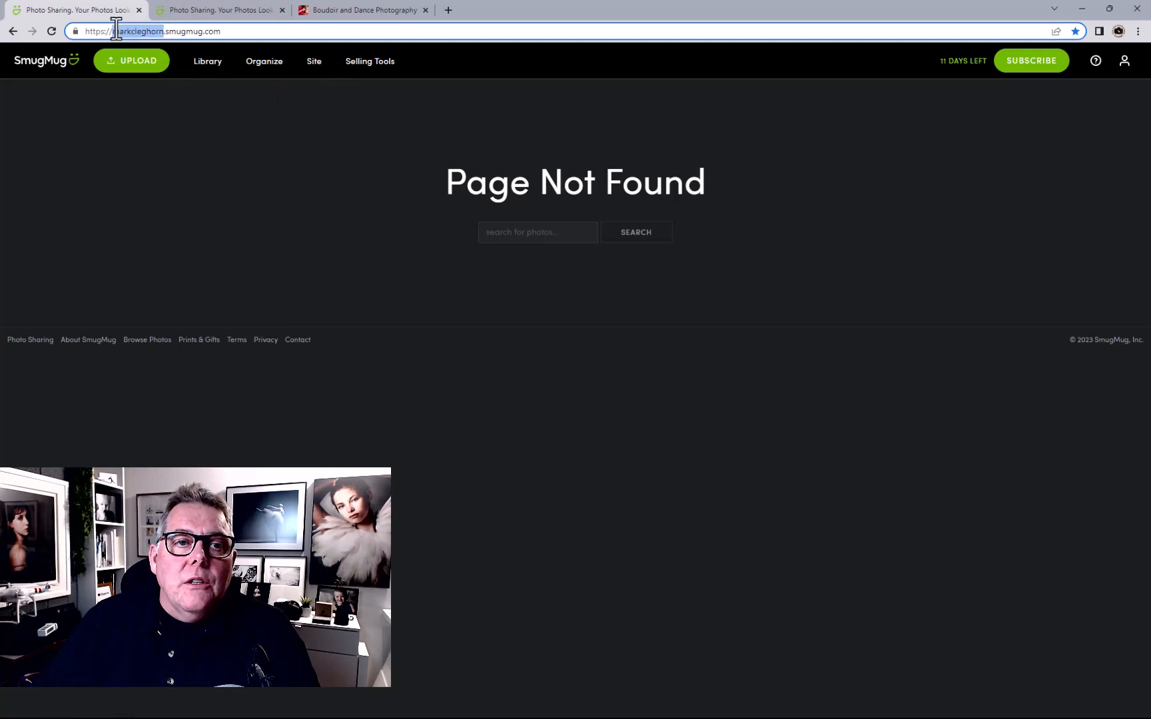
{"action": "type", "text": "F4B"}
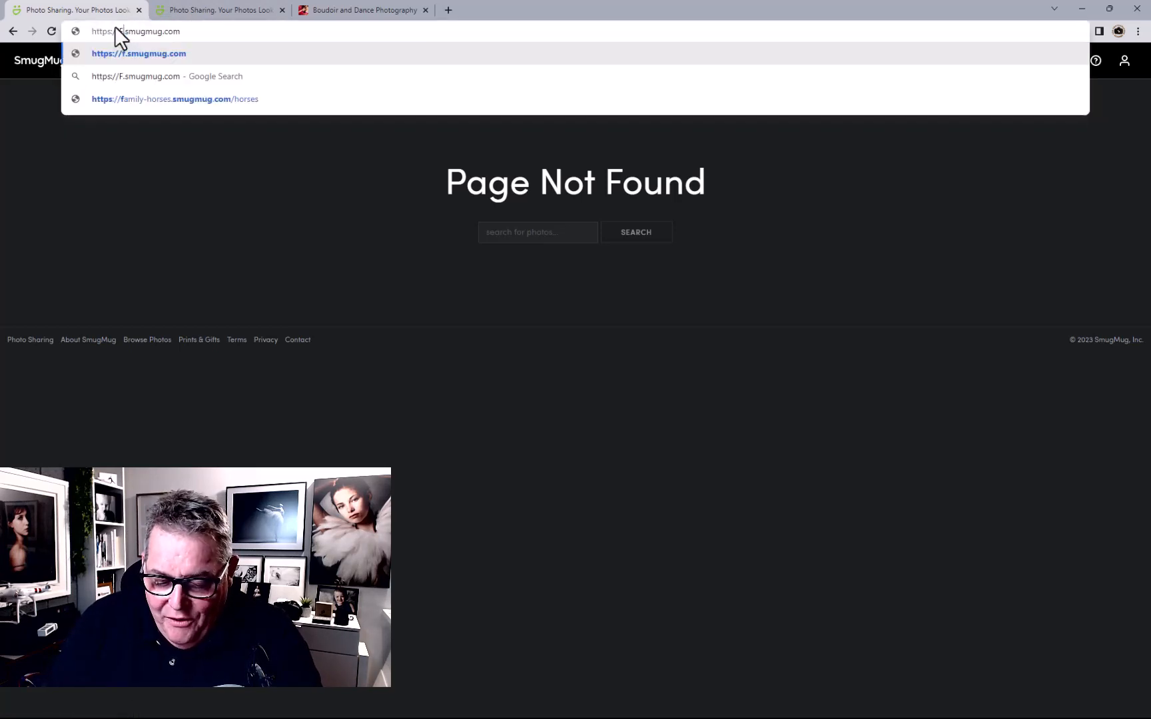
{"action": "type", "text": "oudoir"}
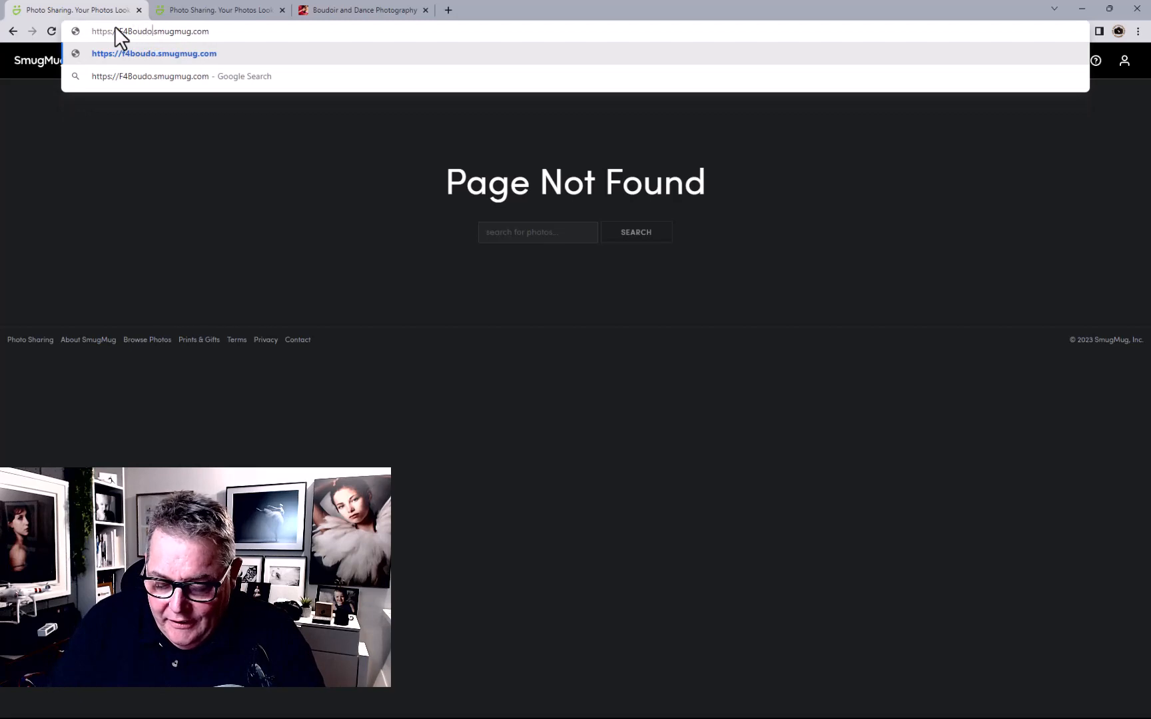
{"action": "key", "text": "Return"}
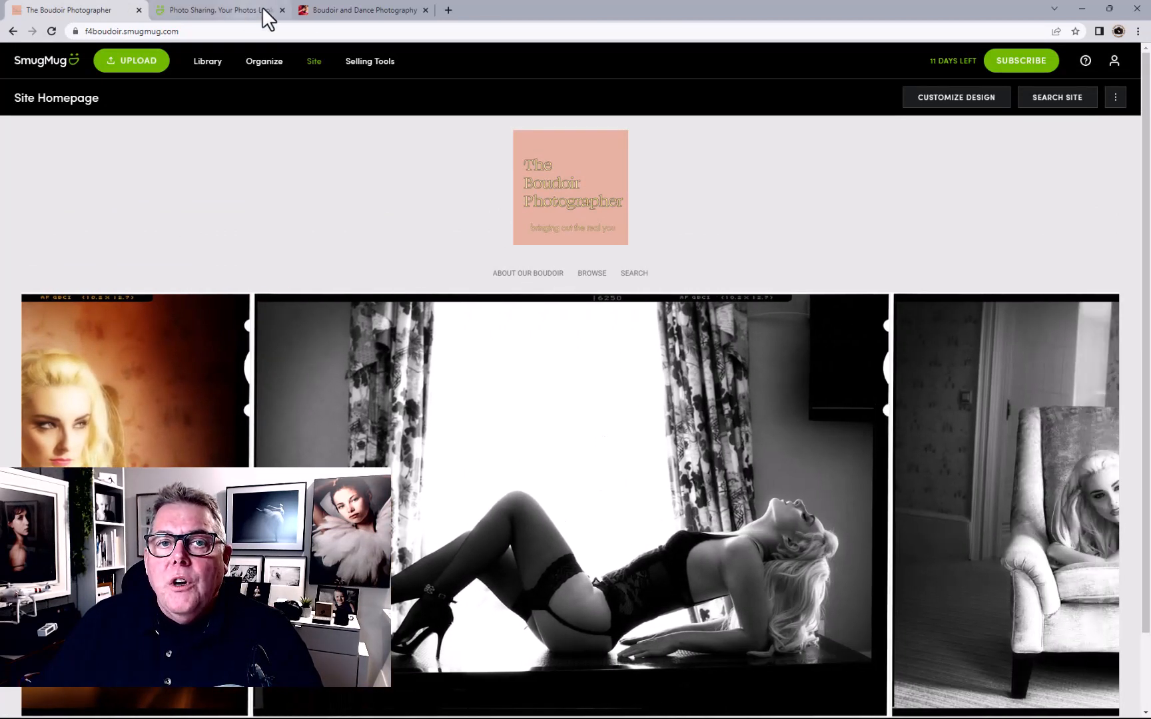
{"action": "left_click", "coordinate": [234, 14]}
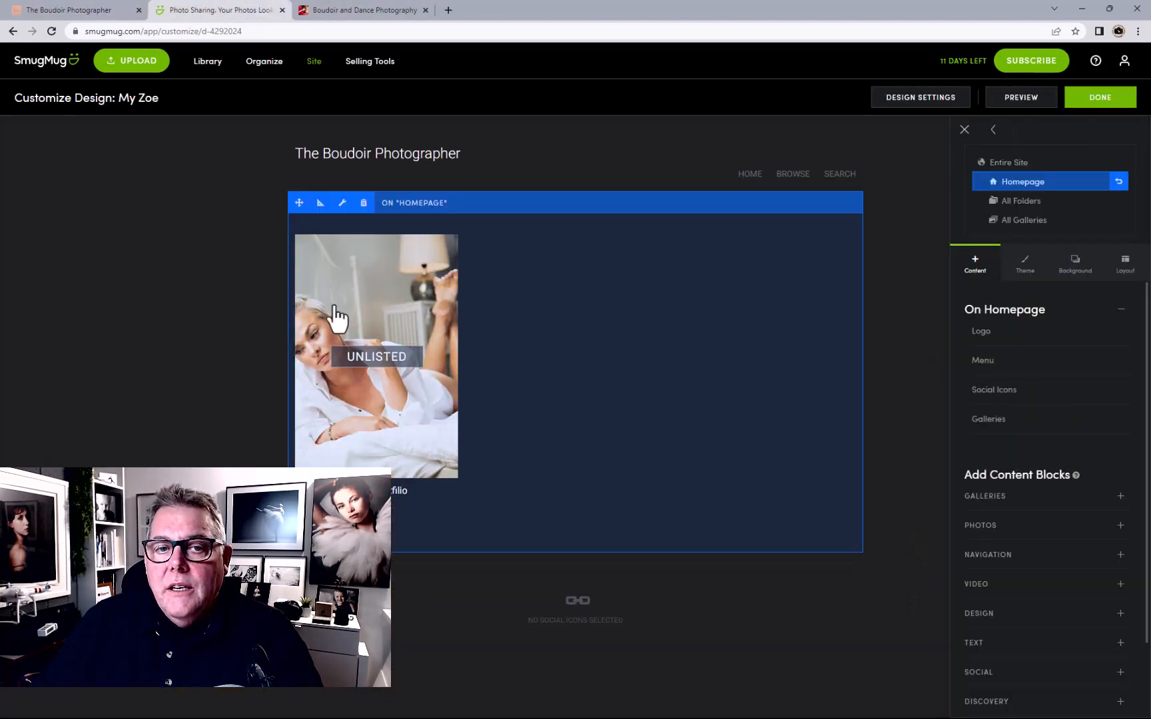
Swap the homepage gallery block for a Carousel showing the My Homepage Portfolio gallery
{"action": "left_click", "coordinate": [357, 205]}
{"action": "left_click", "coordinate": [619, 435]}
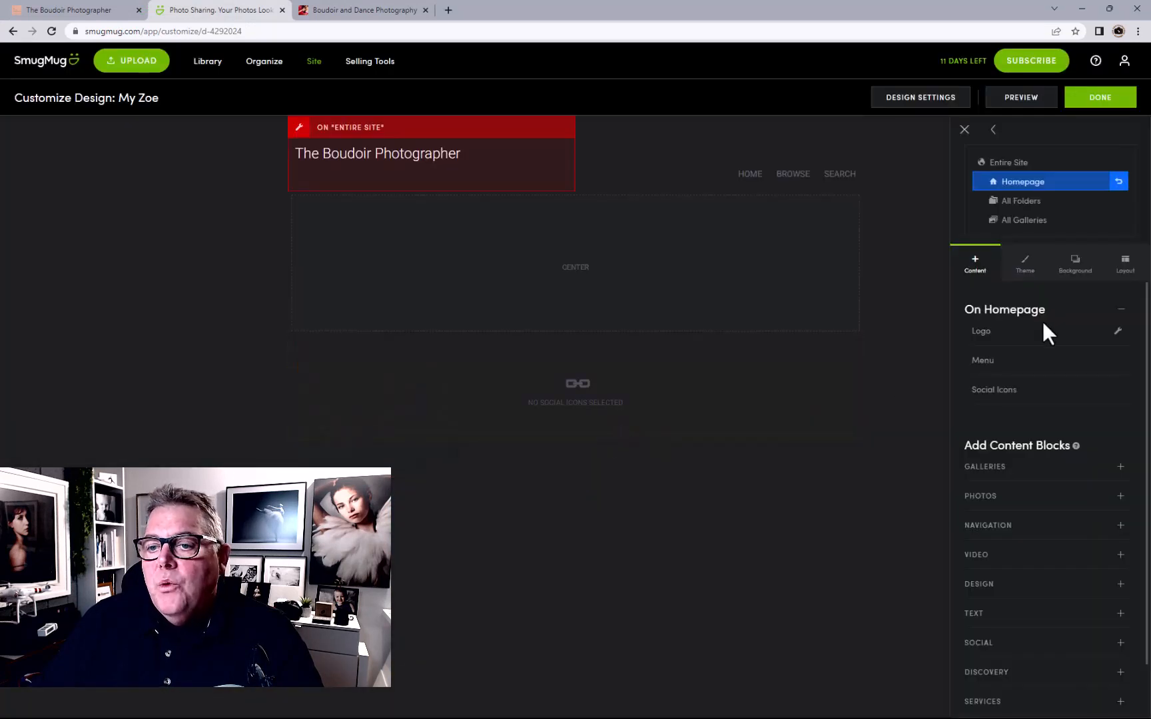
{"action": "scroll", "coordinate": [1094, 444], "scroll_direction": "down", "scroll_amount": 1}
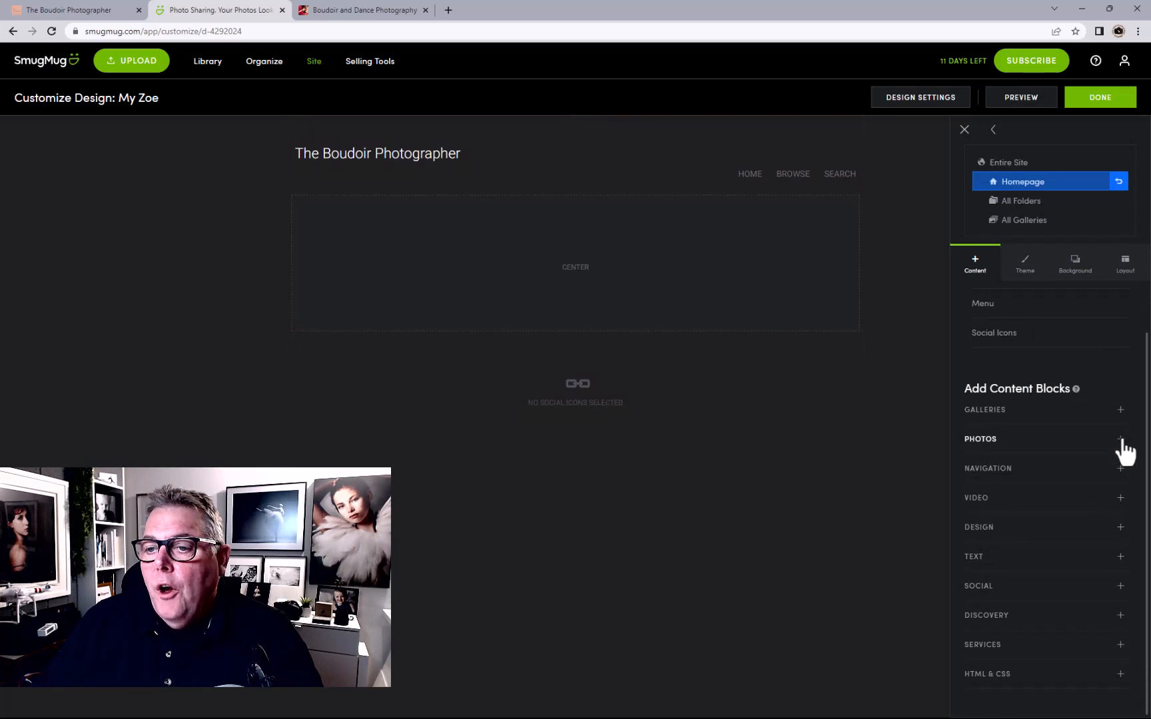
{"action": "left_click", "coordinate": [1121, 440]}
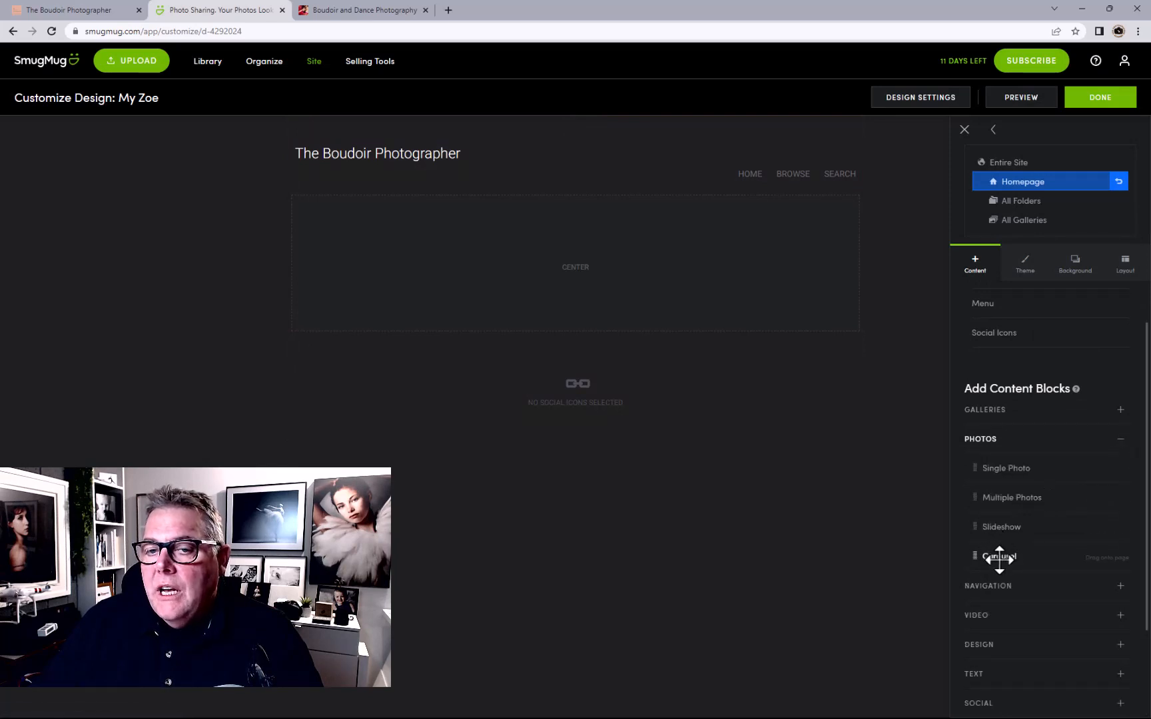
{"action": "left_click_drag", "start_coordinate": [999, 558], "coordinate": [581, 231]}
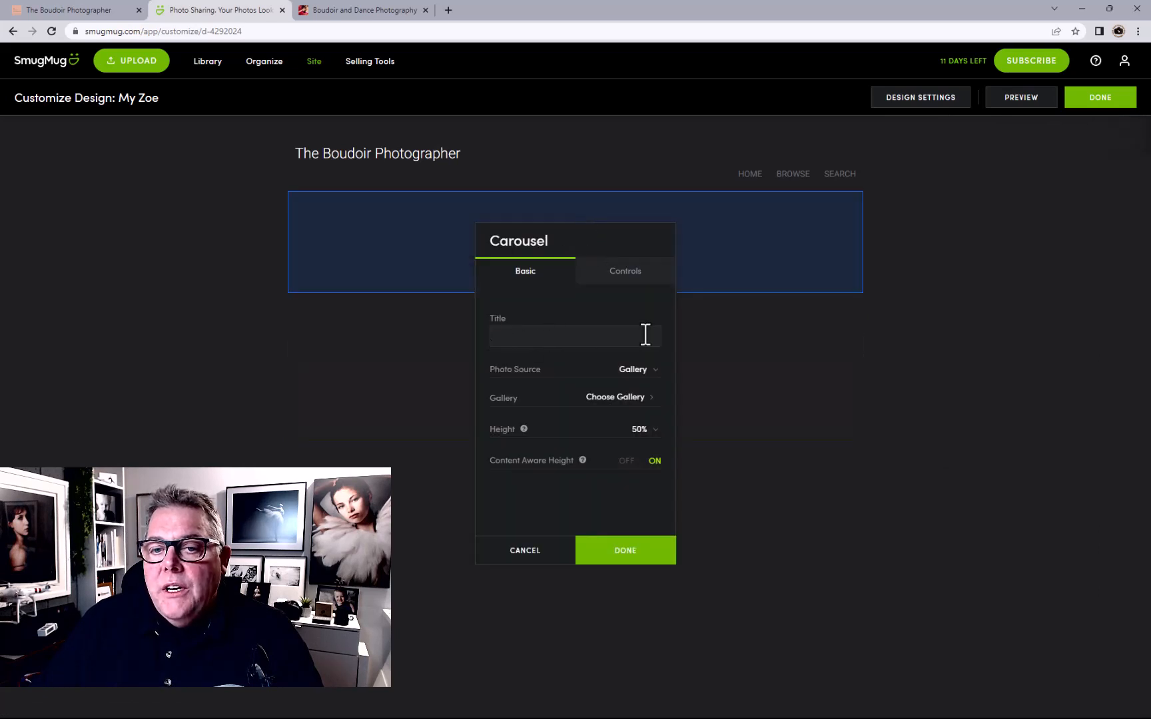
{"action": "left_click", "coordinate": [626, 399]}
{"action": "left_click", "coordinate": [602, 223]}
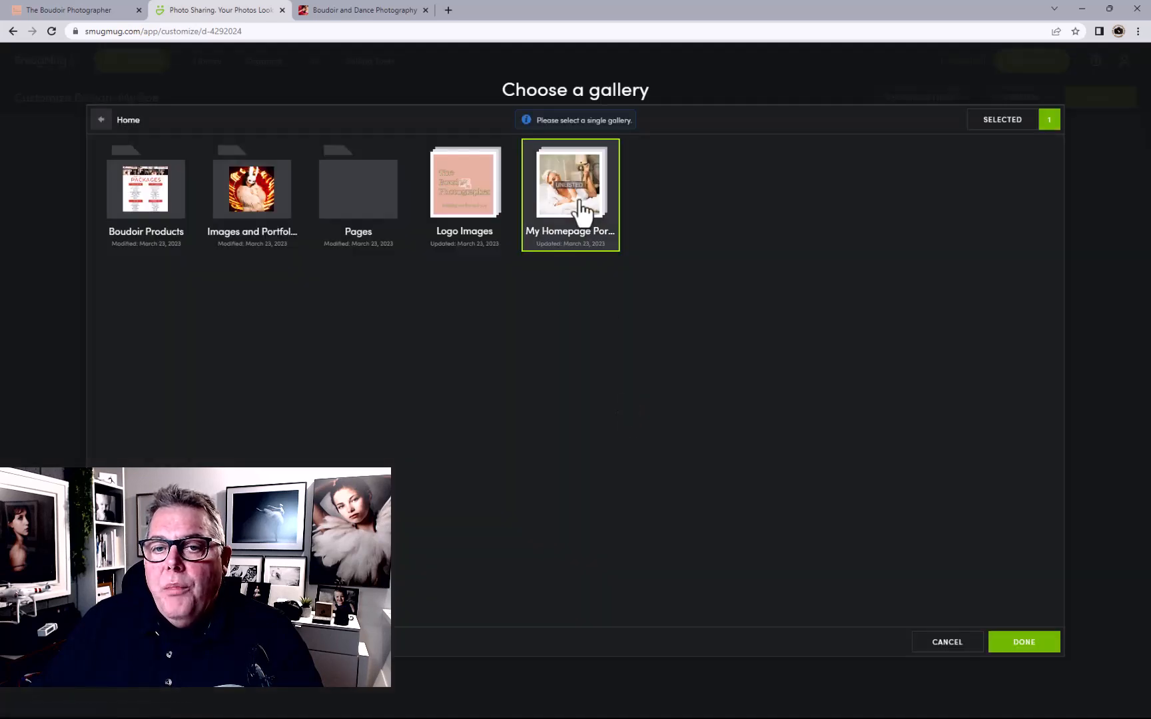
{"action": "left_click", "coordinate": [1006, 643]}
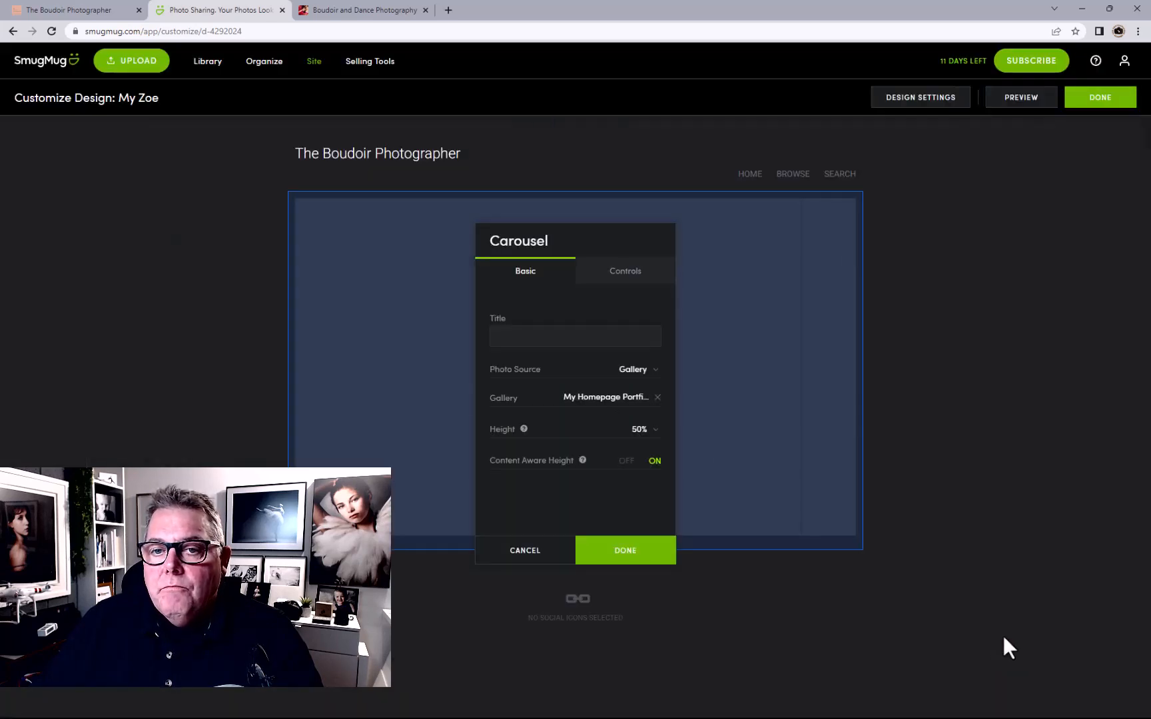
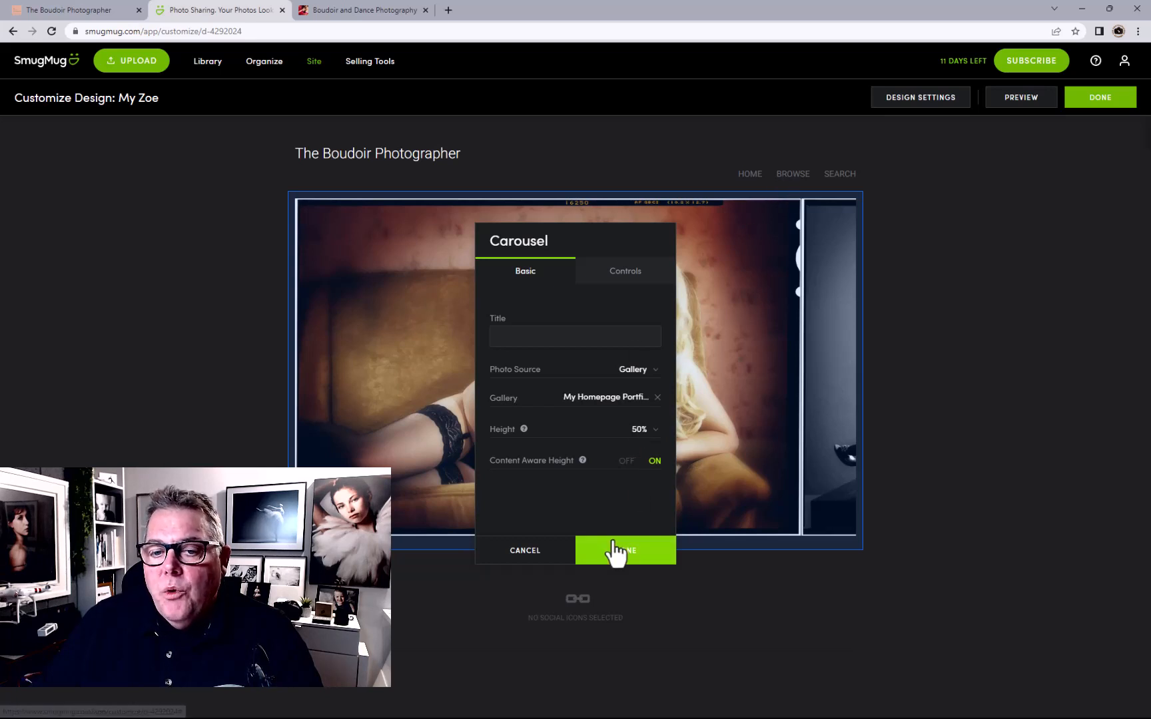
Set the carousel to loop in random order with navigation arrows off, and apply
{"action": "left_click", "coordinate": [621, 275]}
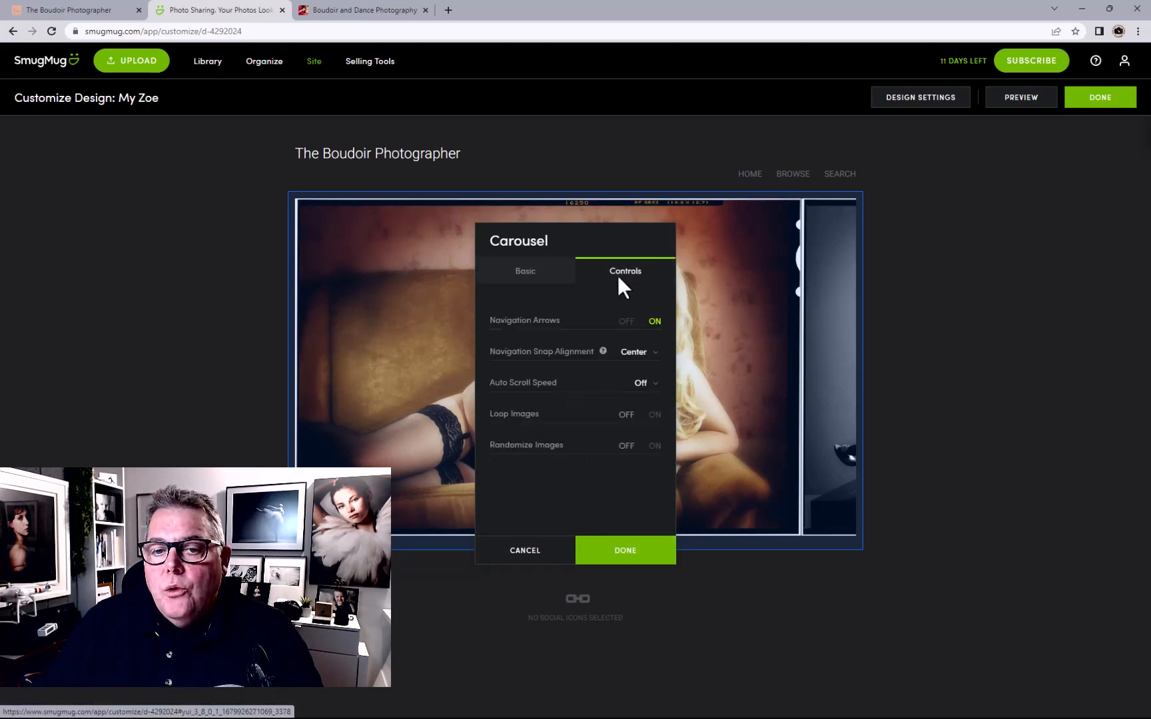
{"action": "left_click", "coordinate": [655, 445]}
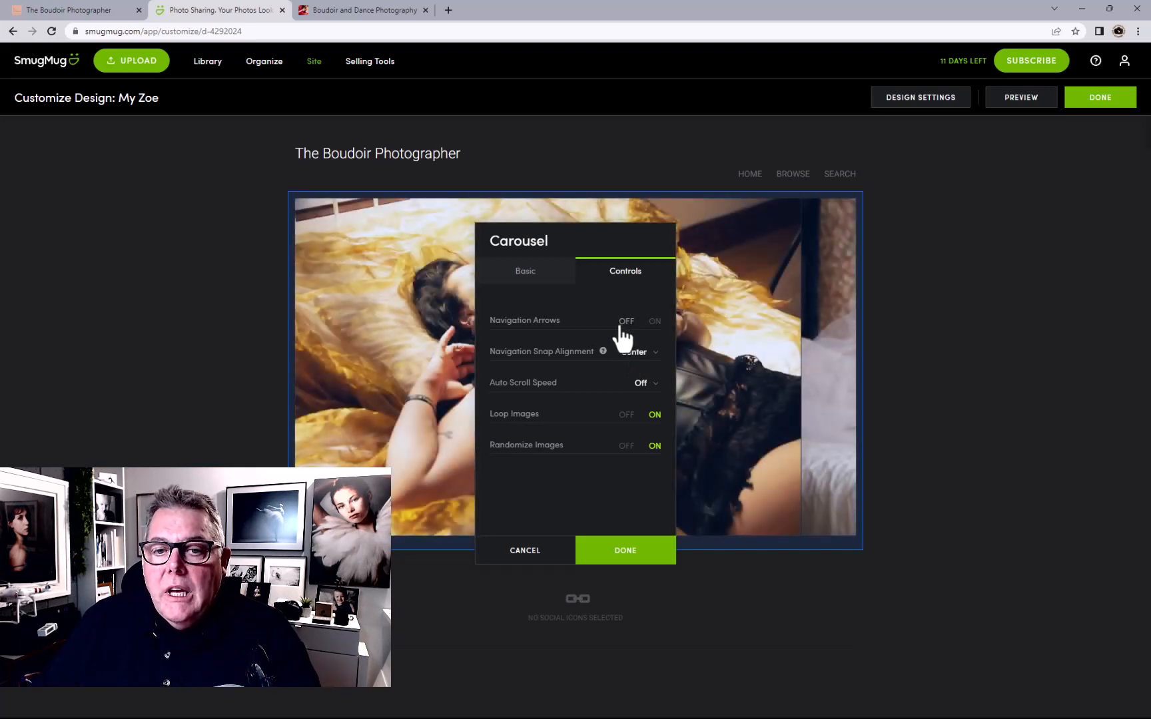
{"action": "left_click", "coordinate": [526, 272]}
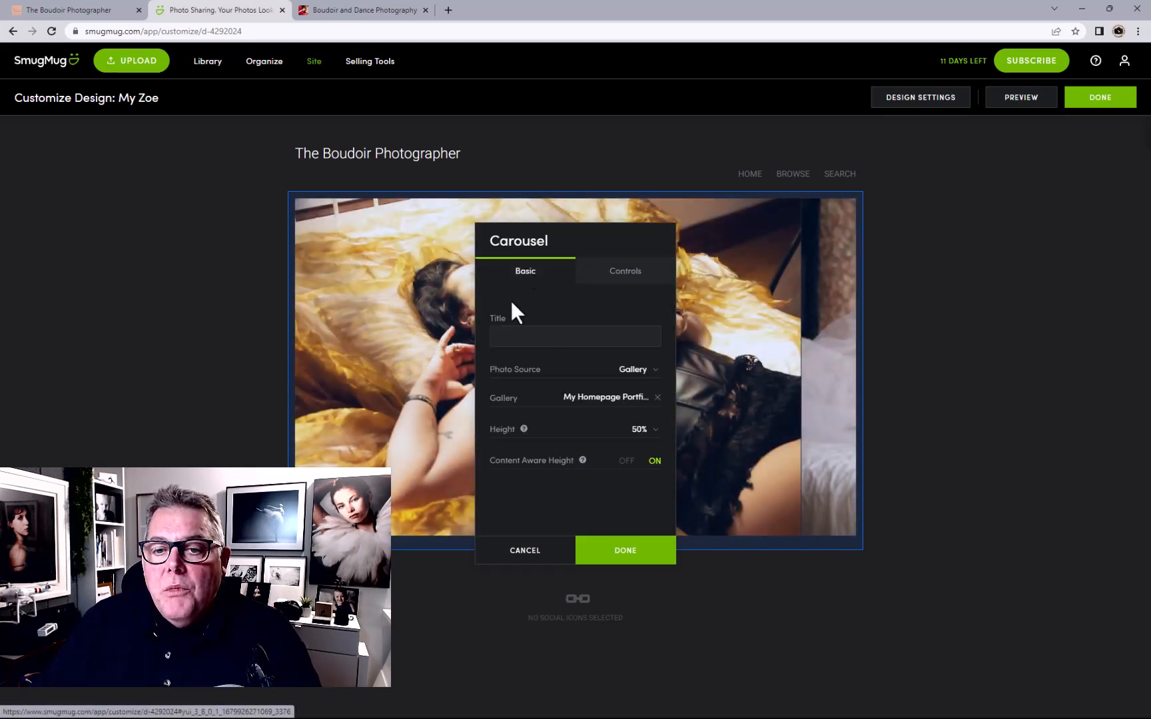
{"action": "left_click", "coordinate": [624, 553]}
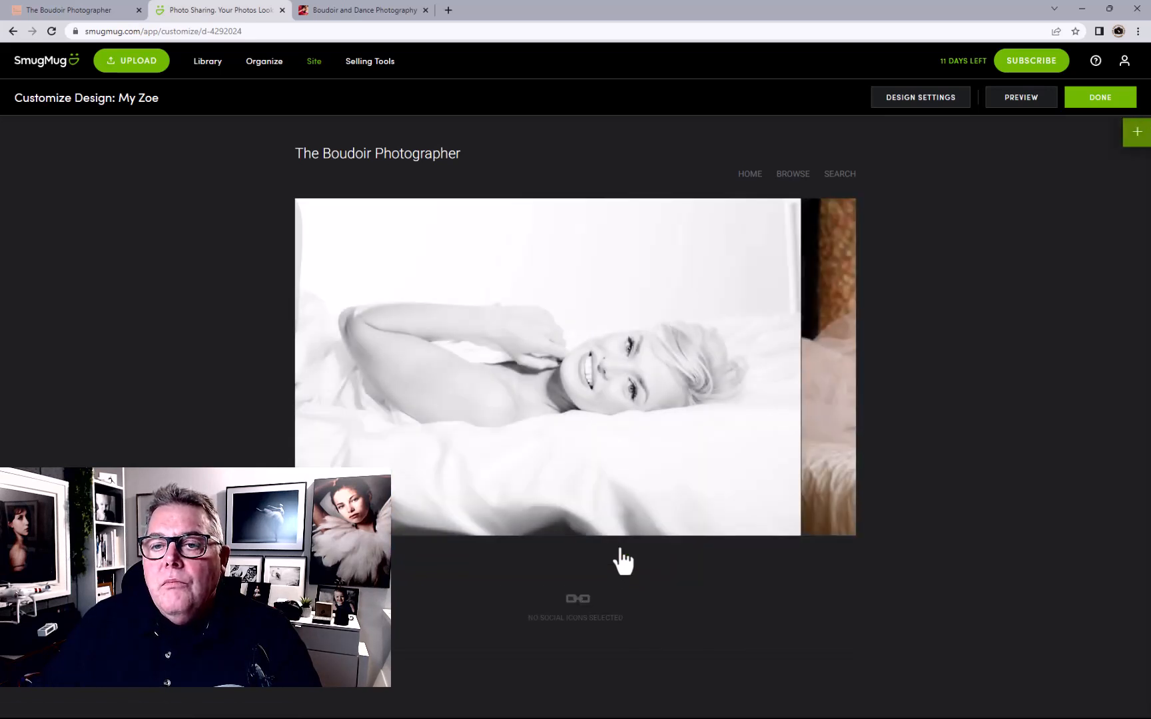
In the header menu's links, rename the Home link to 'Our Boudoir'
{"action": "left_click", "coordinate": [755, 193]}
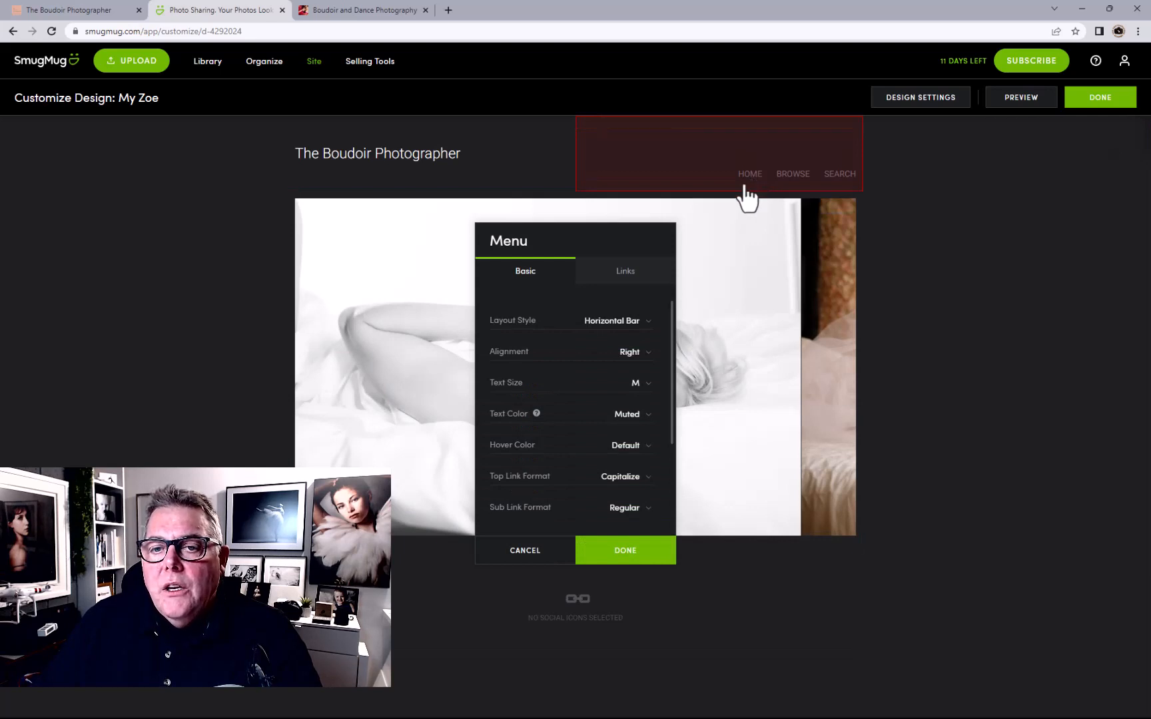
{"action": "left_click", "coordinate": [626, 269]}
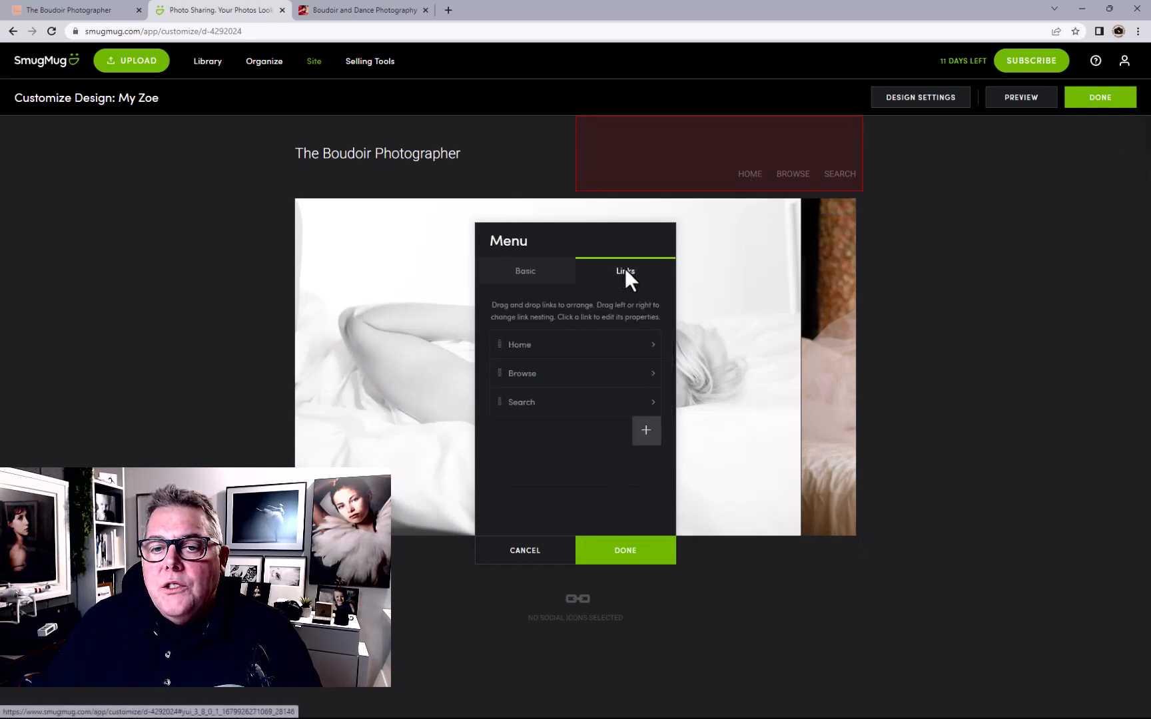
{"action": "left_click", "coordinate": [598, 348]}
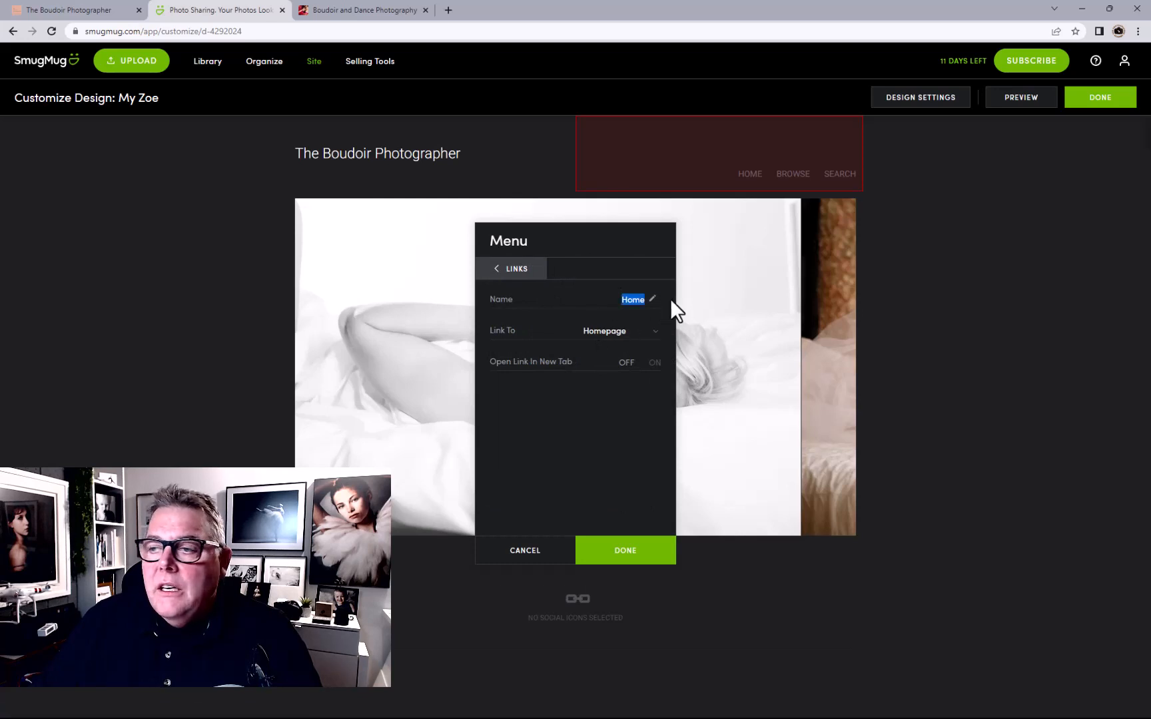
{"action": "type", "text": "Ou"}
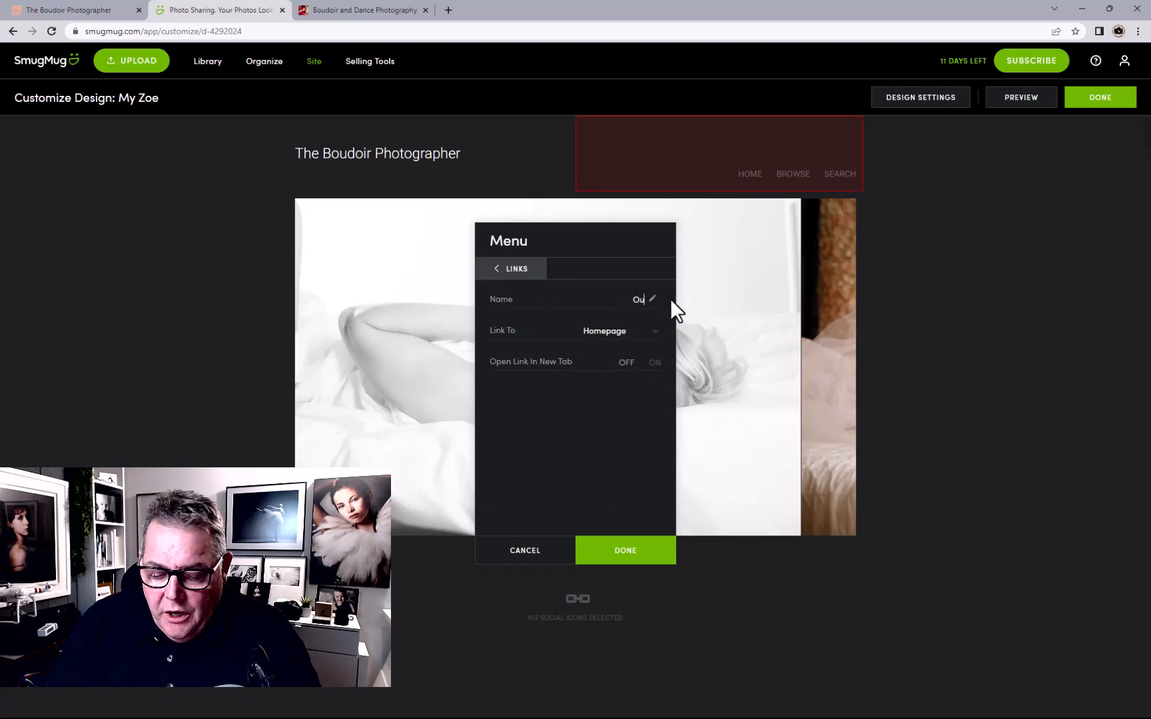
{"action": "type", "text": "r Bo"}
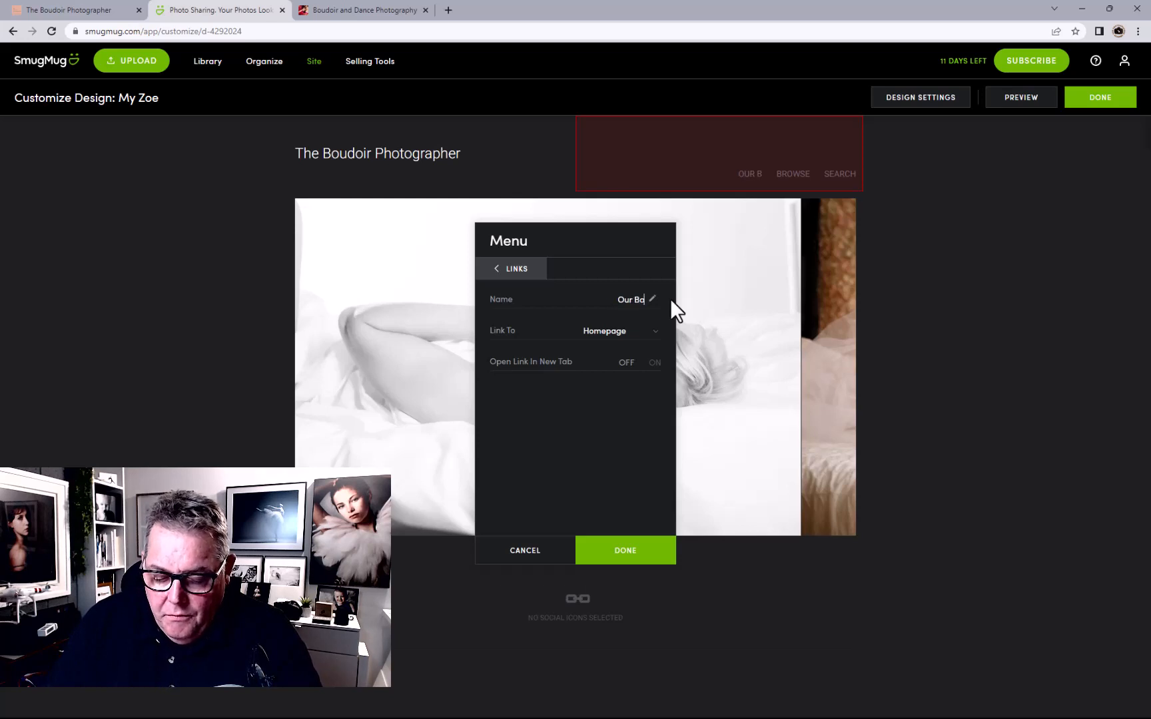
{"action": "type", "text": "udoir"}
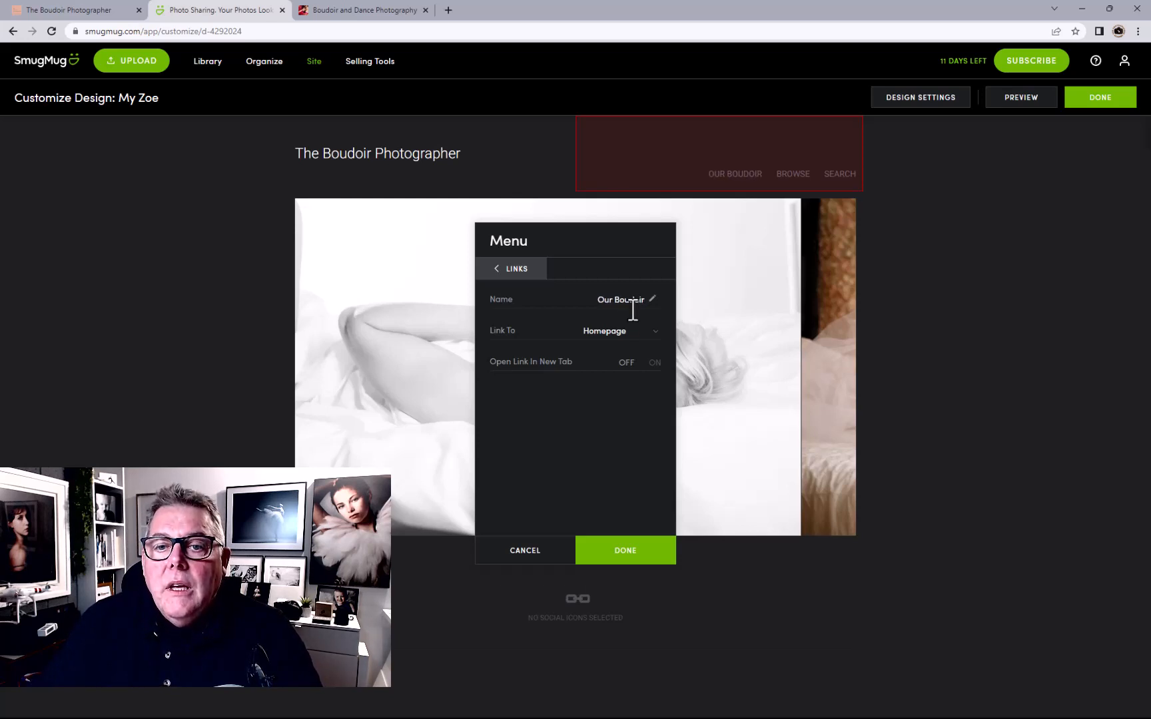
Set the Our Boudoir link to 'Page I Choose' and target the Our Boudoir page
{"action": "left_click", "coordinate": [605, 332]}
{"action": "left_click", "coordinate": [612, 358]}
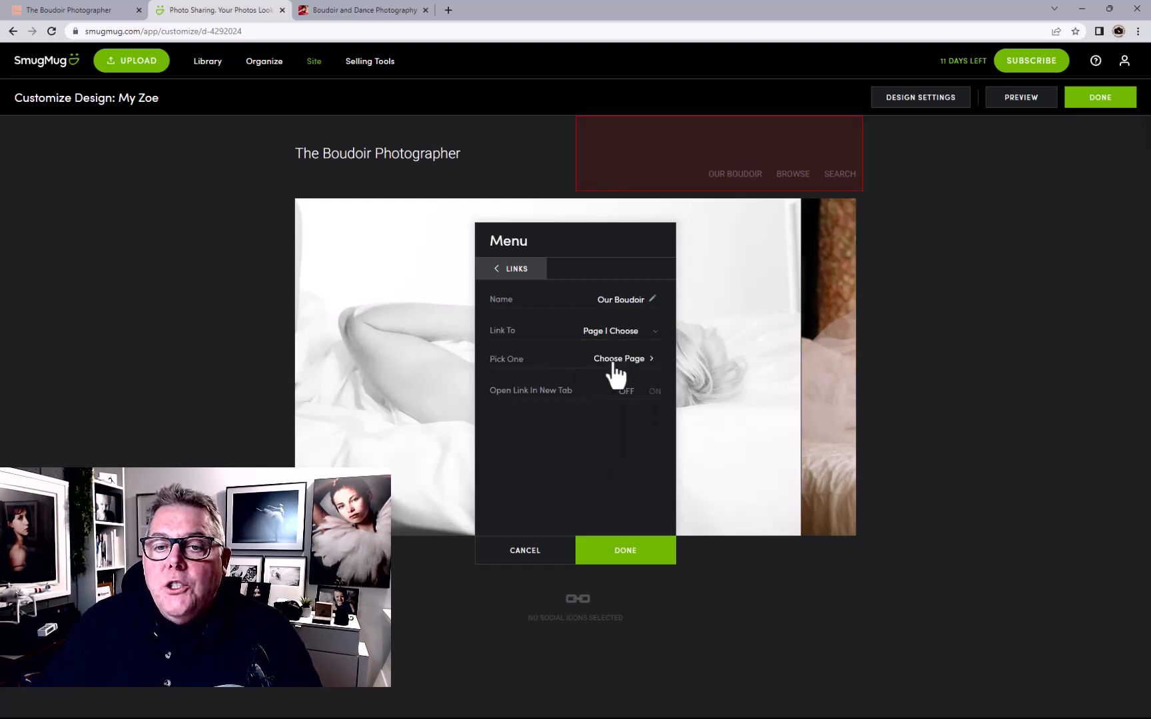
{"action": "left_click", "coordinate": [618, 361]}
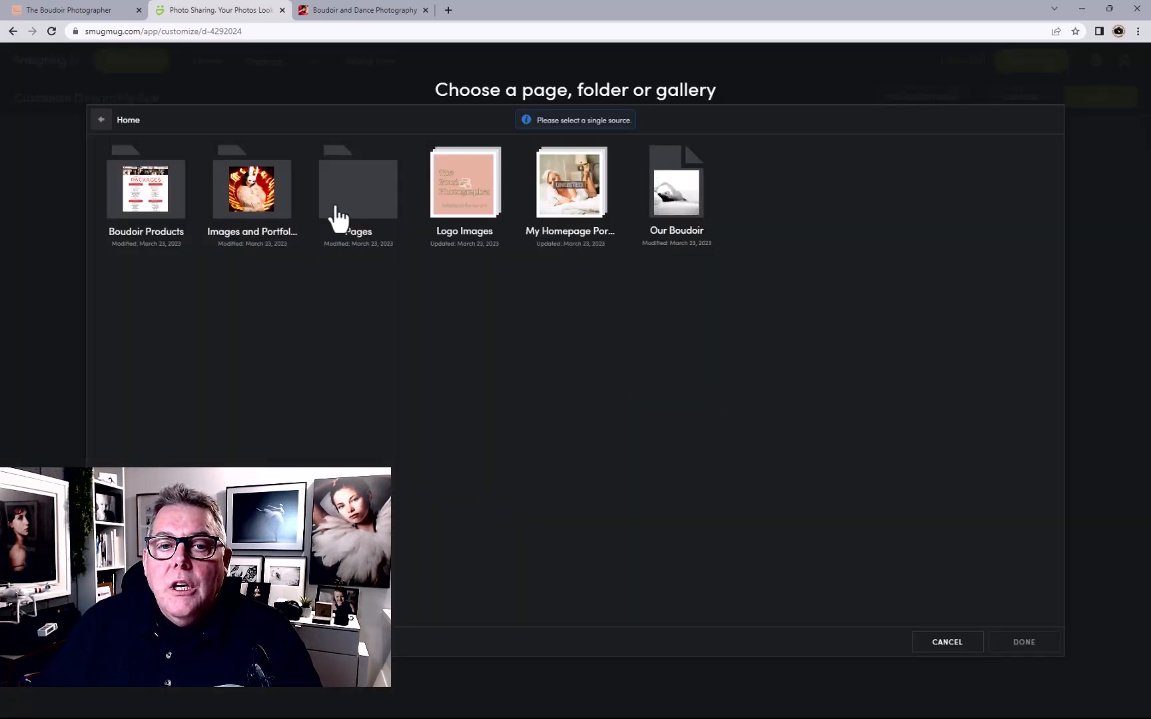
{"action": "left_click", "coordinate": [693, 207]}
{"action": "left_click", "coordinate": [1032, 644]}
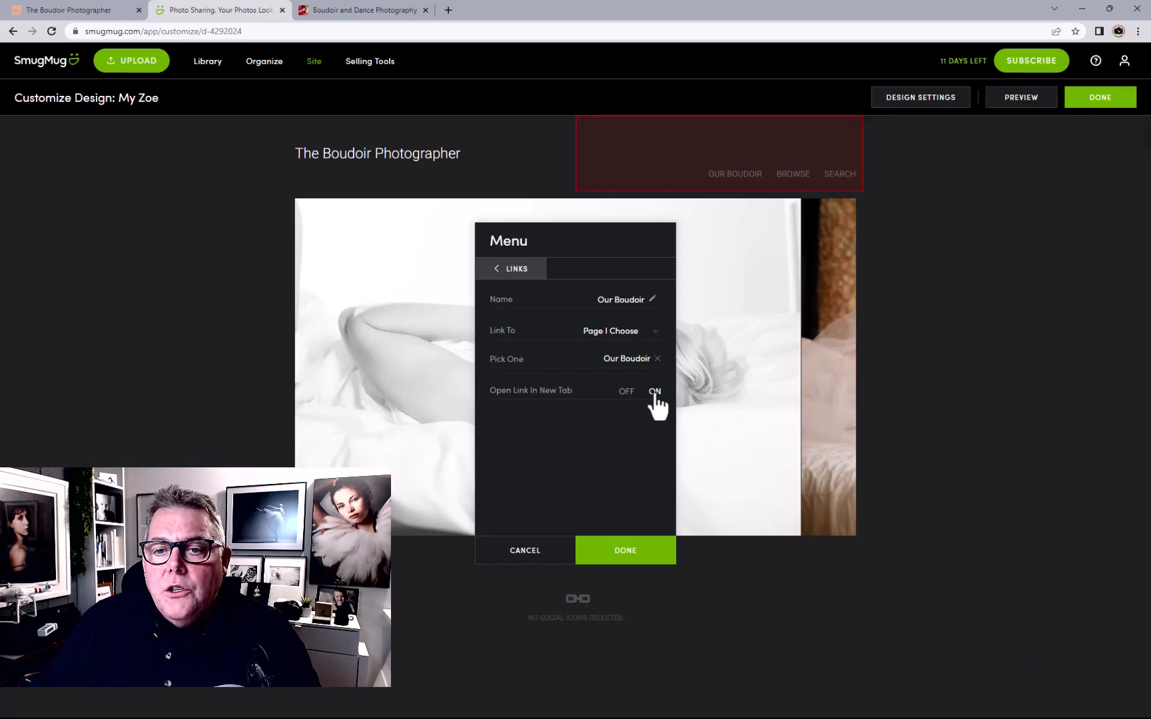
{"action": "left_click", "coordinate": [518, 270]}
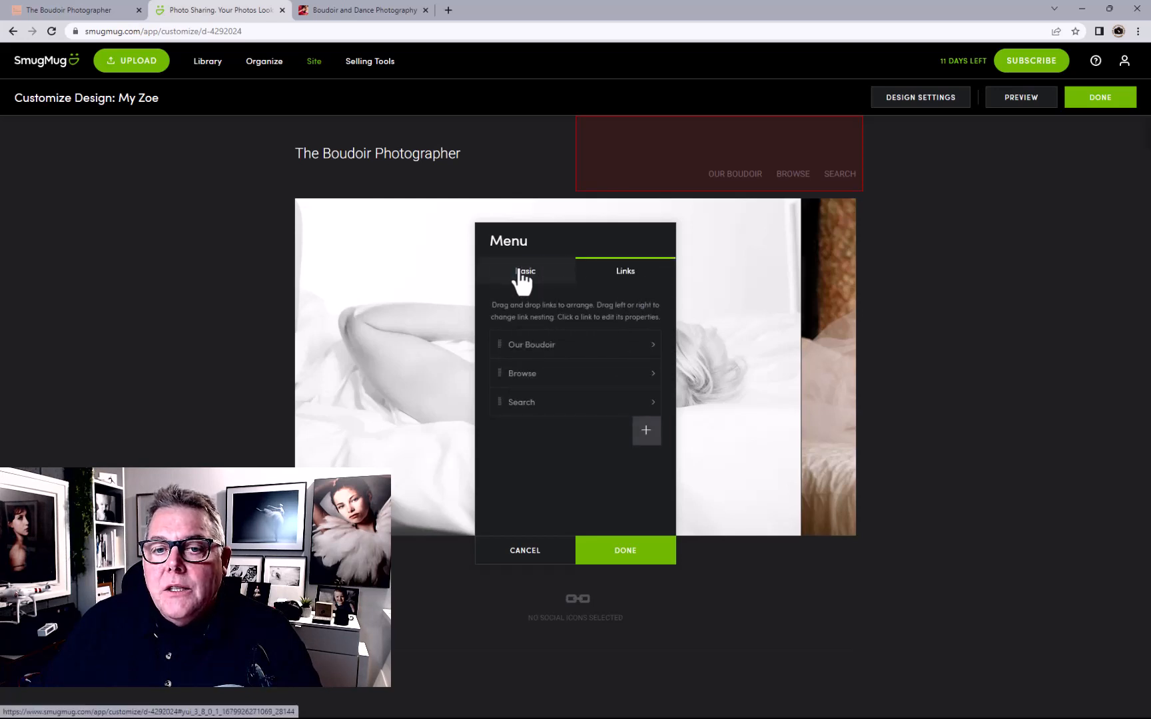
Rename the Browse link to 'Our Boudoir Art', correcting a typo
{"action": "mouse_move", "coordinate": [603, 383]}
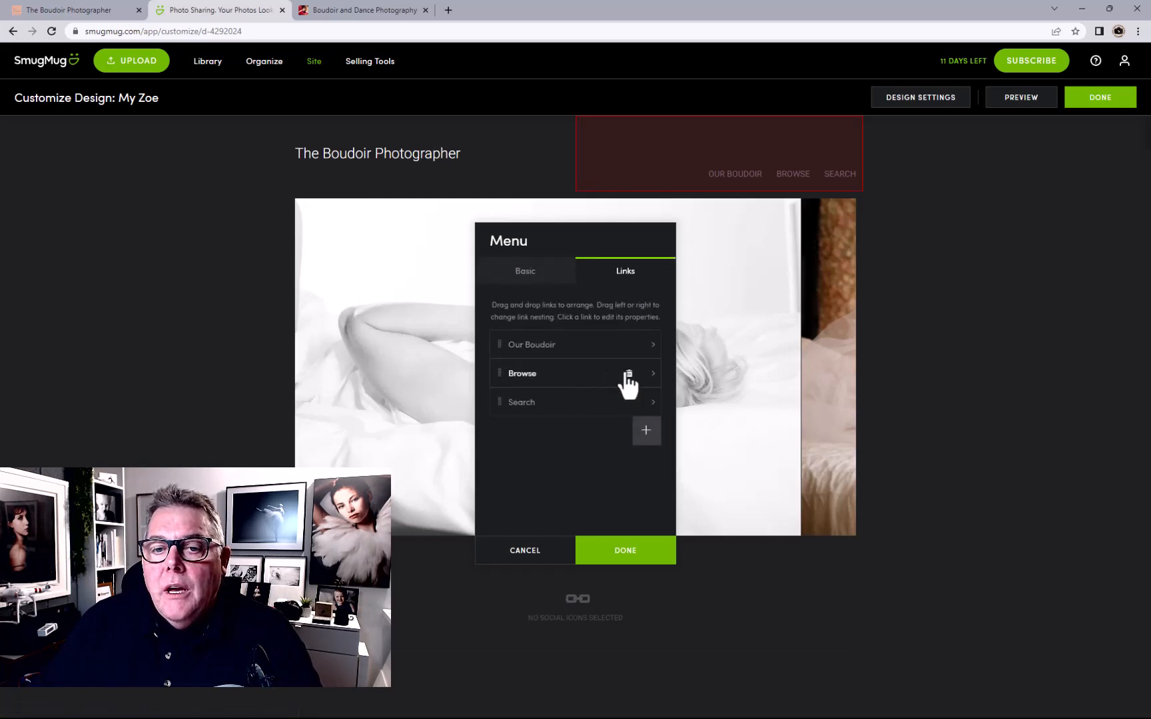
{"action": "left_click", "coordinate": [624, 374]}
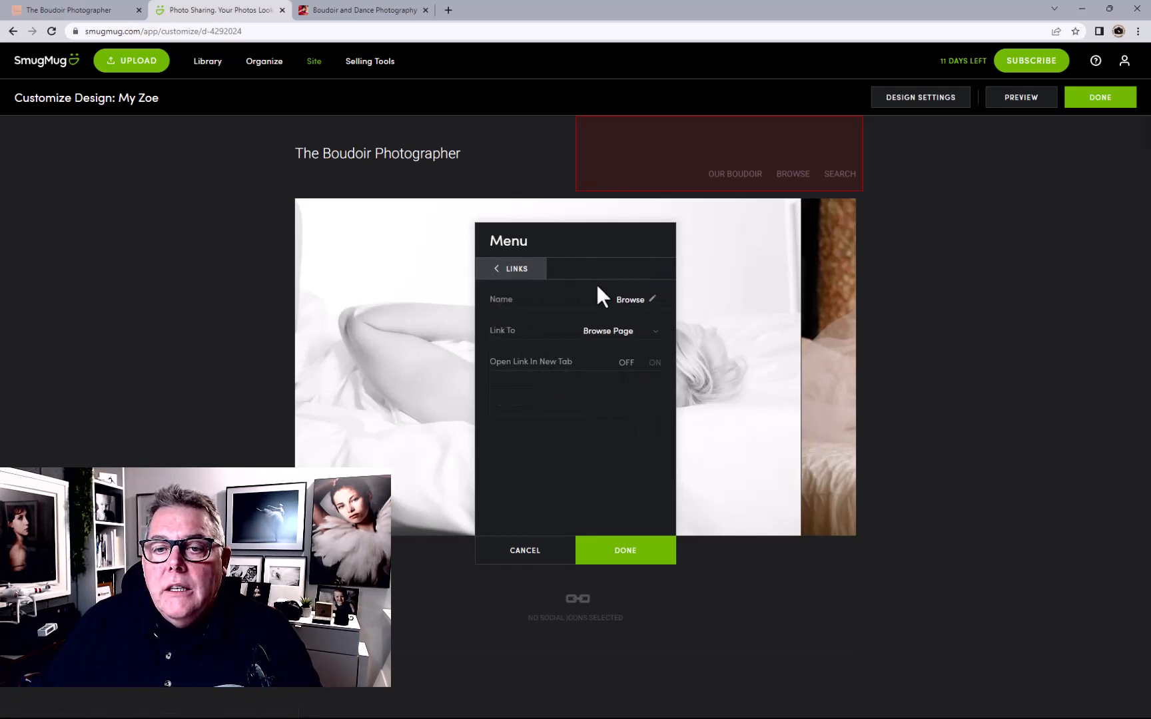
{"action": "left_click", "coordinate": [652, 300]}
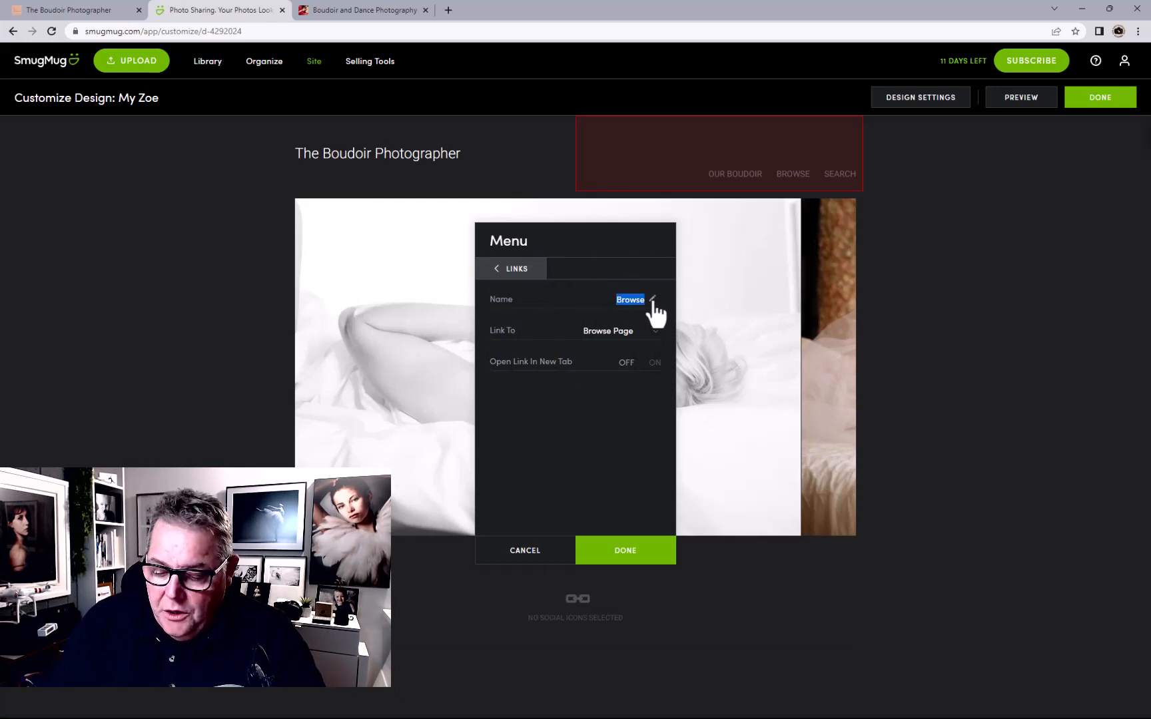
{"action": "type", "text": "Our"}
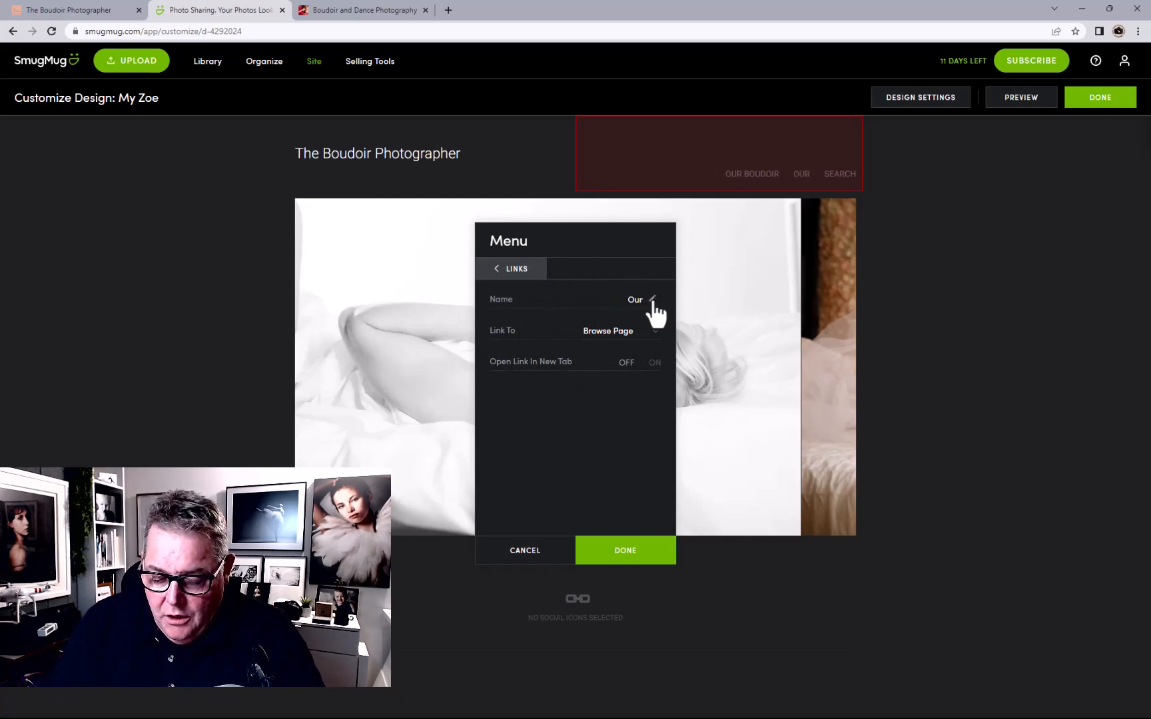
{"action": "type", "text": " Boud"}
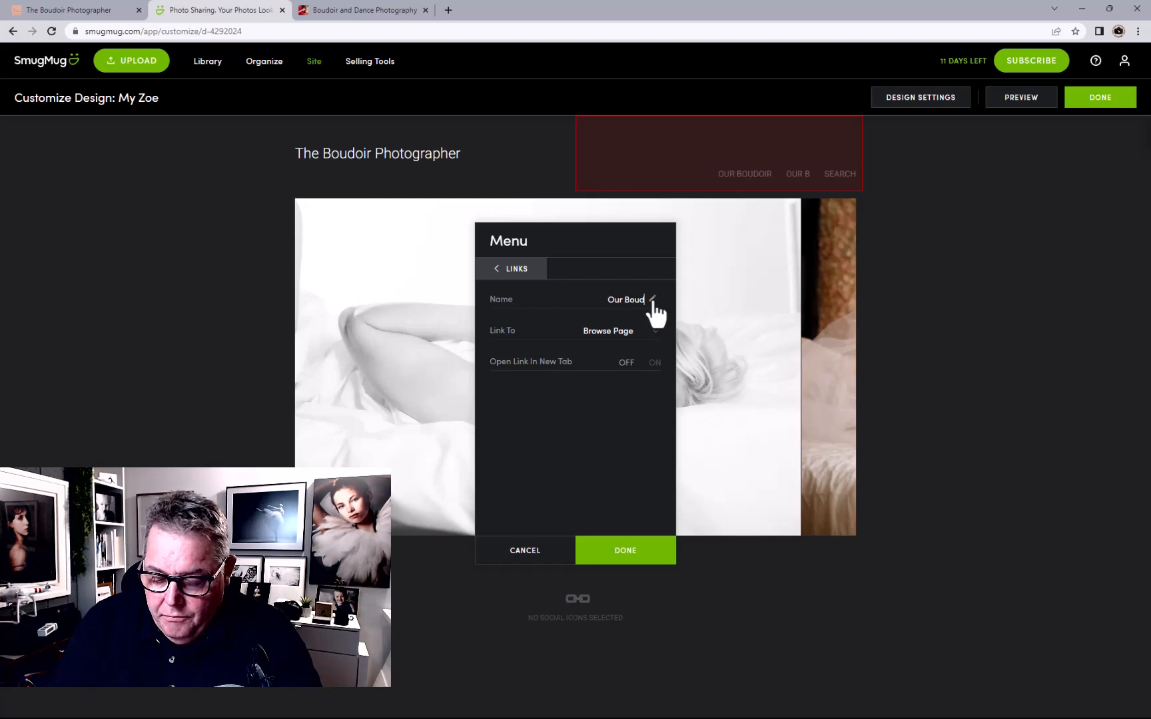
{"action": "type", "text": "our"}
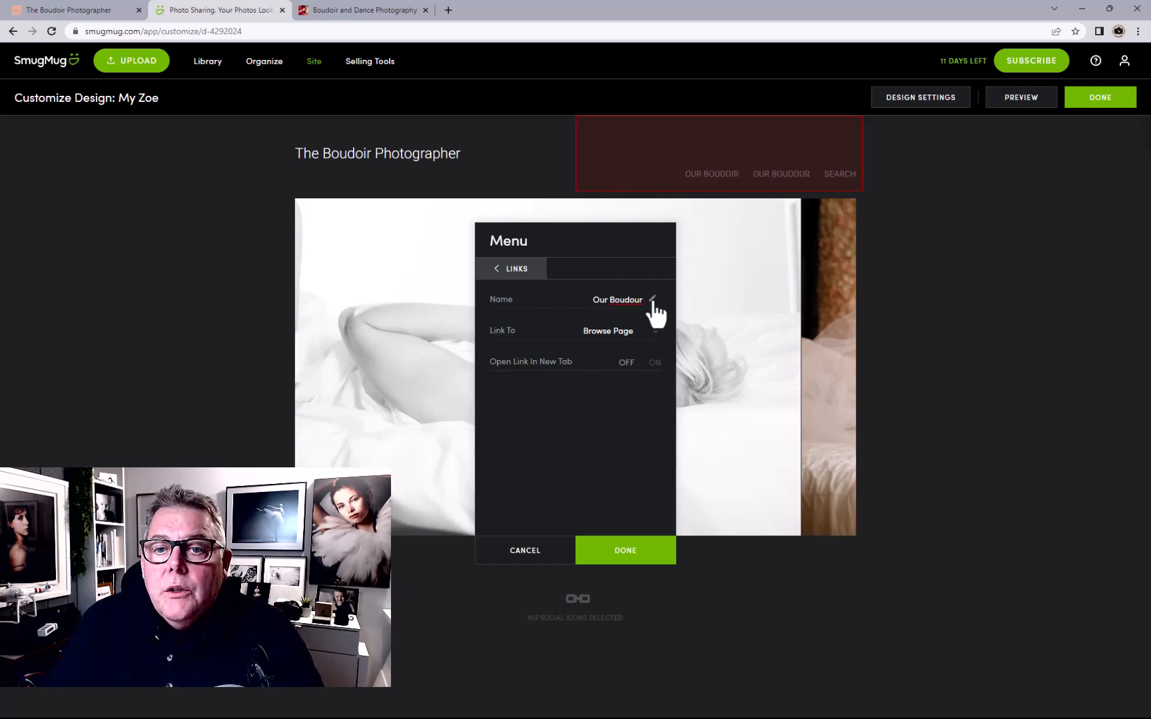
{"action": "key", "text": "BackSpace"}
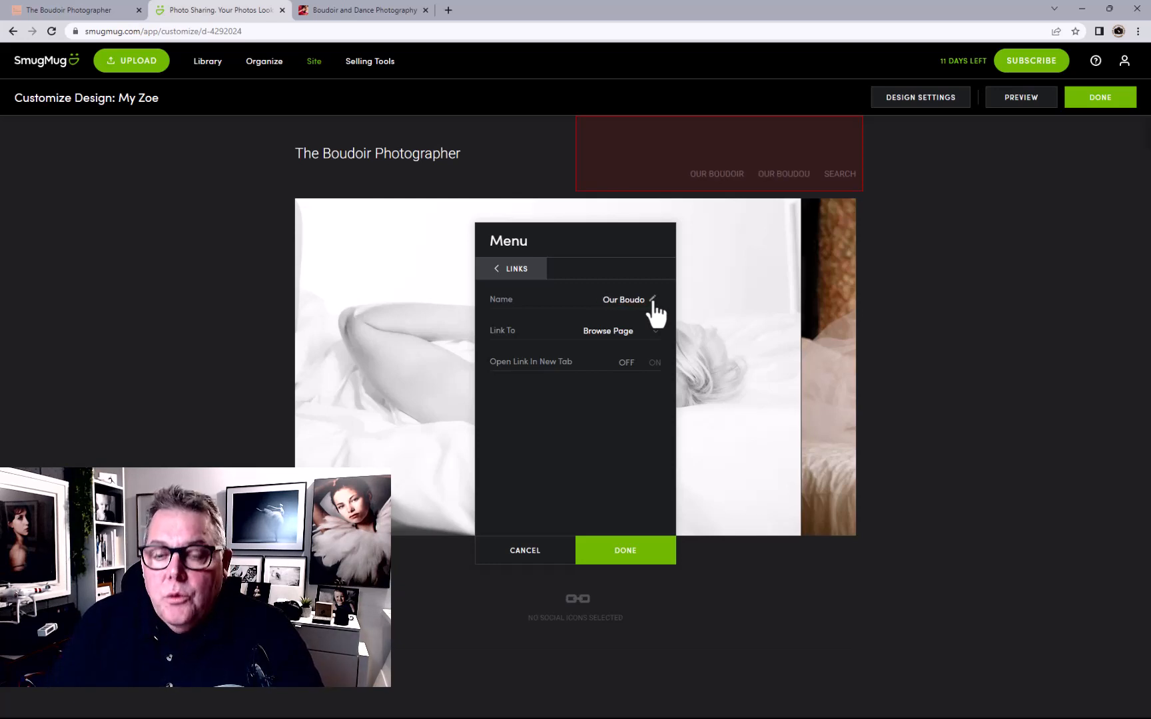
{"action": "type", "text": "ir Art"}
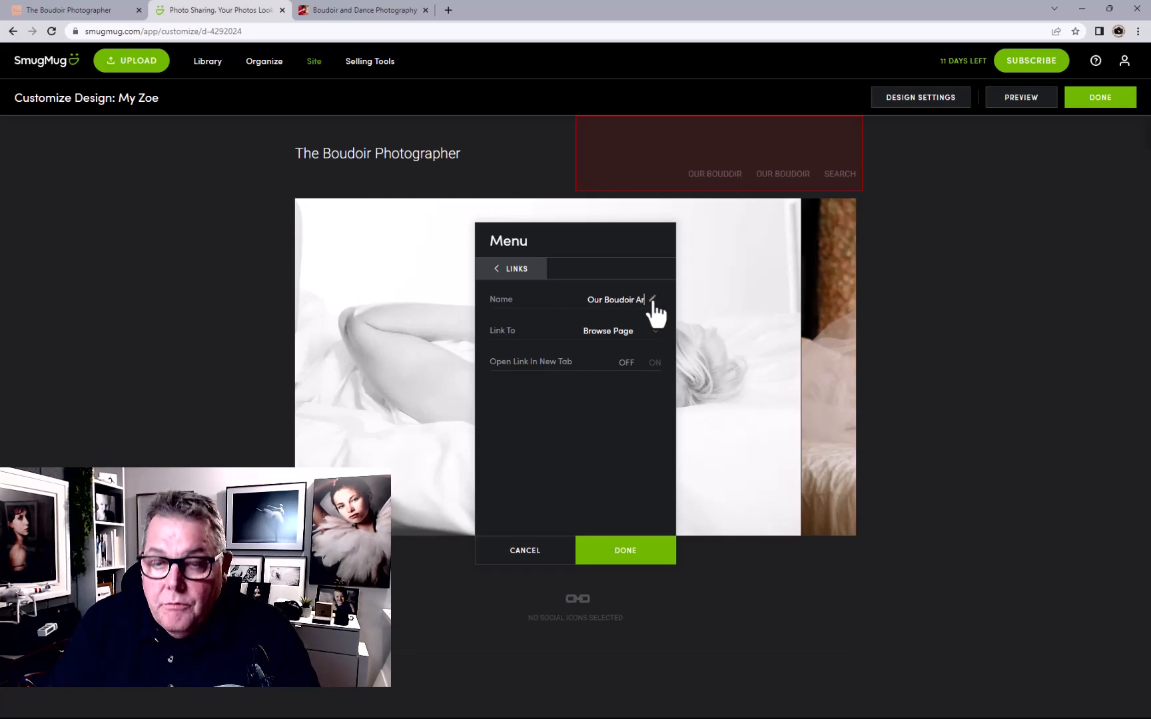
Point the Our Boudoir Art link to the Our Boudoir Art page under Pages
{"action": "left_click", "coordinate": [592, 336]}
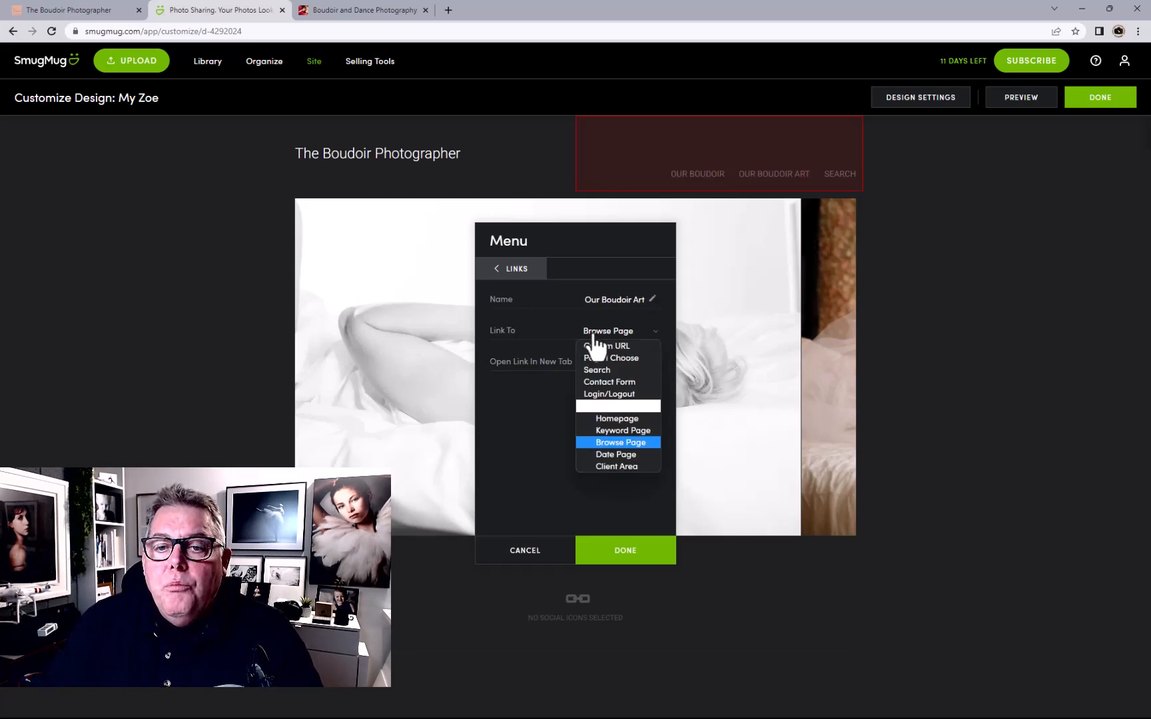
{"action": "left_click", "coordinate": [607, 355]}
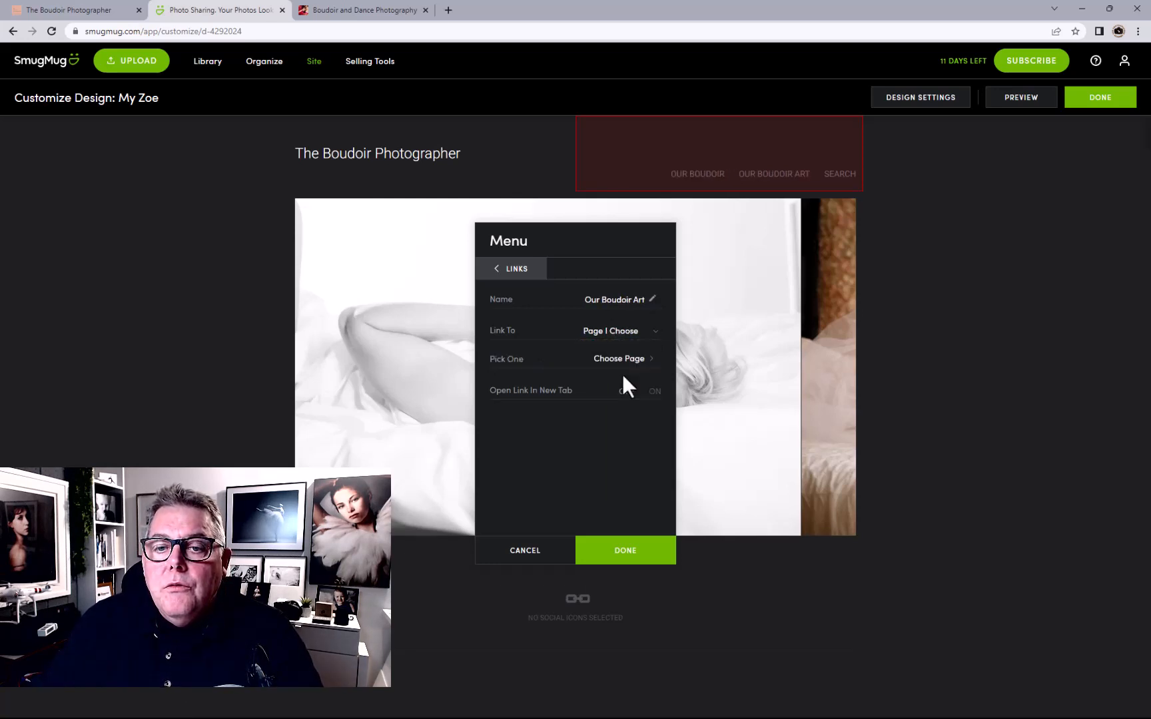
{"action": "left_click", "coordinate": [621, 371]}
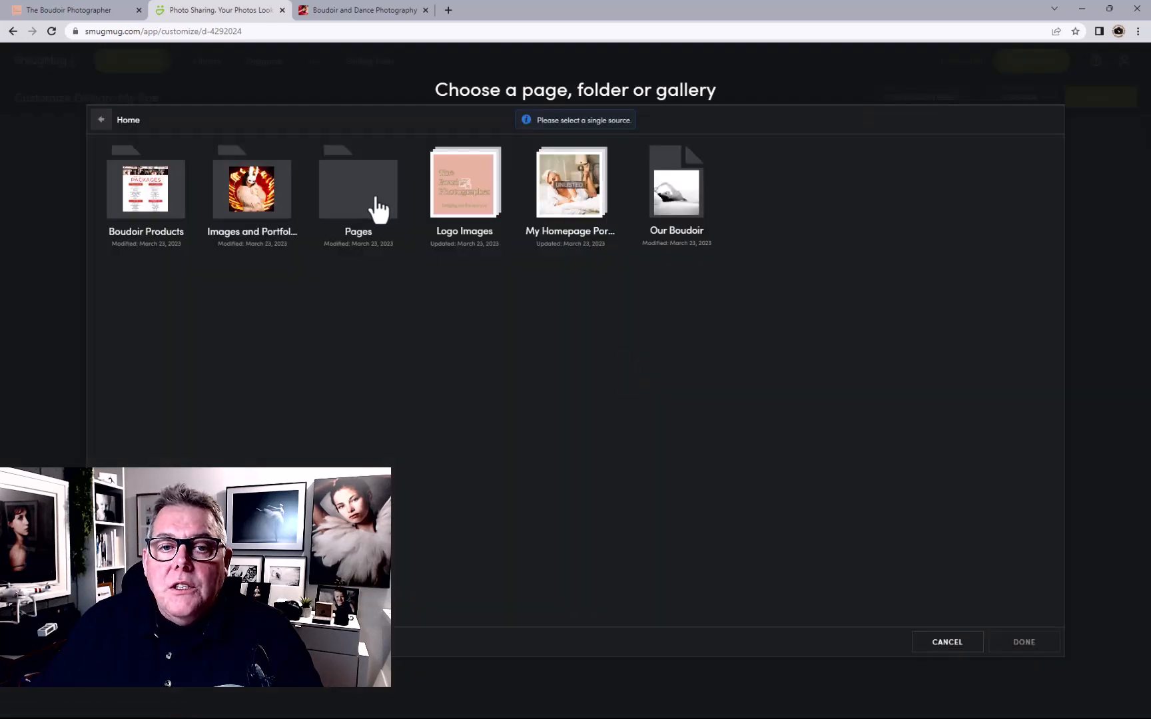
{"action": "left_click", "coordinate": [376, 199]}
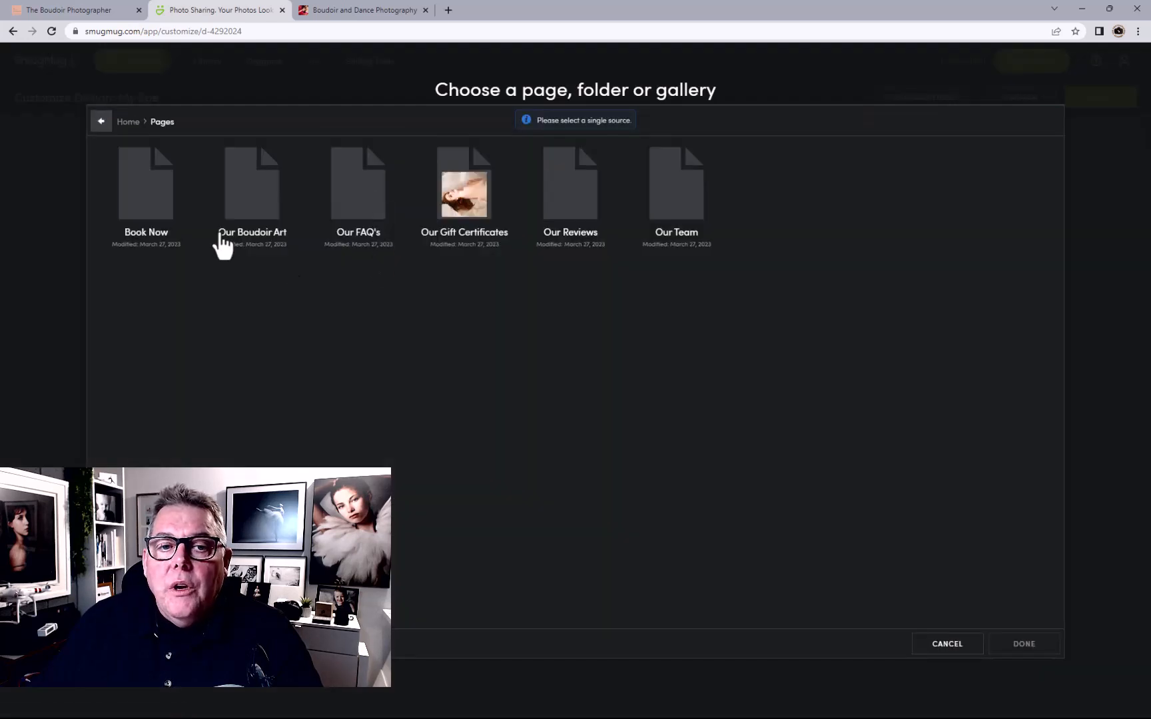
{"action": "left_click", "coordinate": [260, 223]}
{"action": "left_click", "coordinate": [1026, 647]}
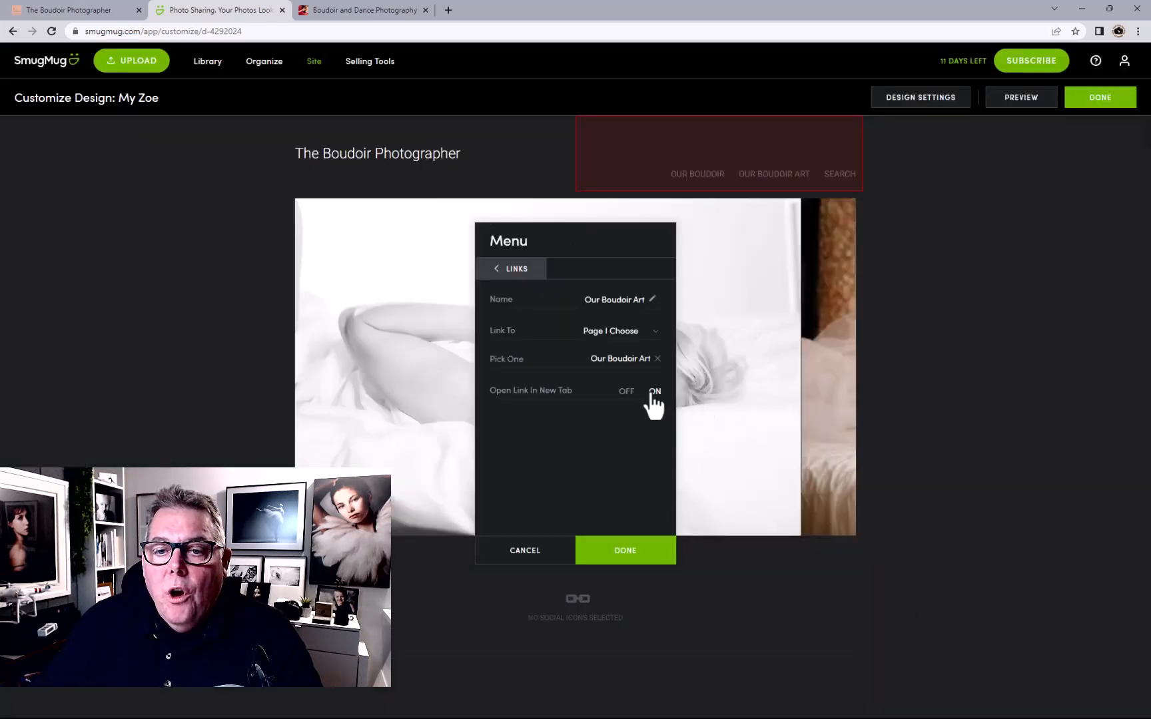
{"action": "left_click", "coordinate": [518, 269]}
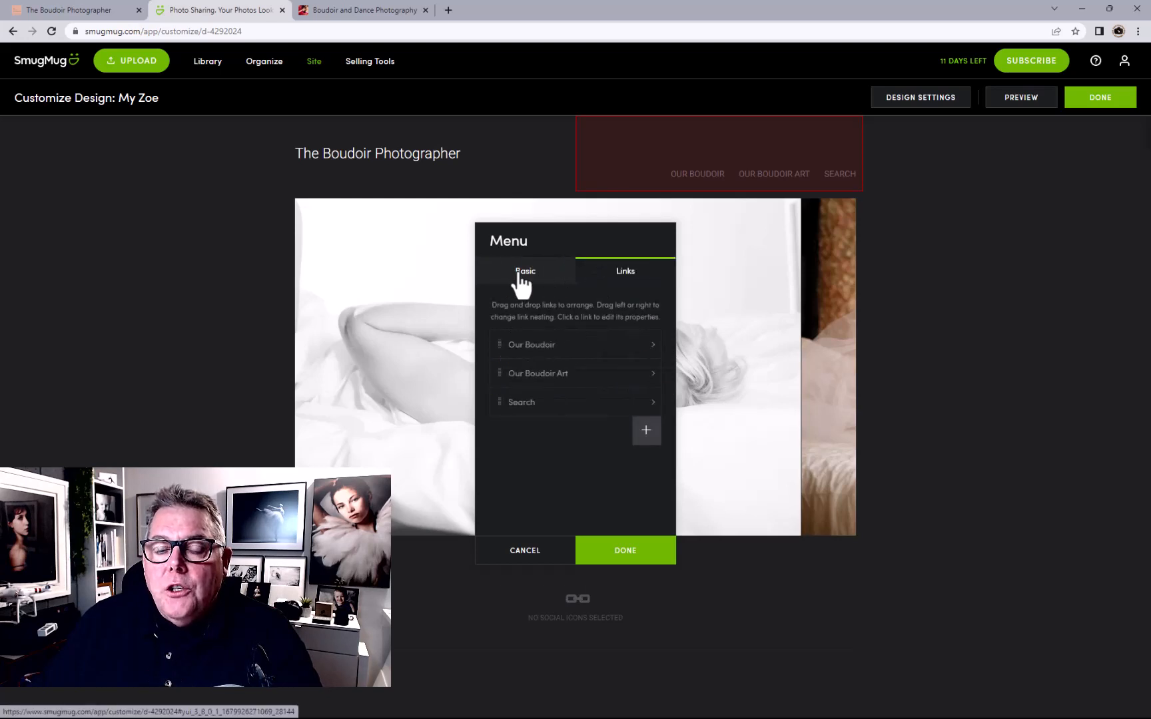
Rename the Search menu link to 'Our Revews'
{"action": "left_click", "coordinate": [602, 404]}
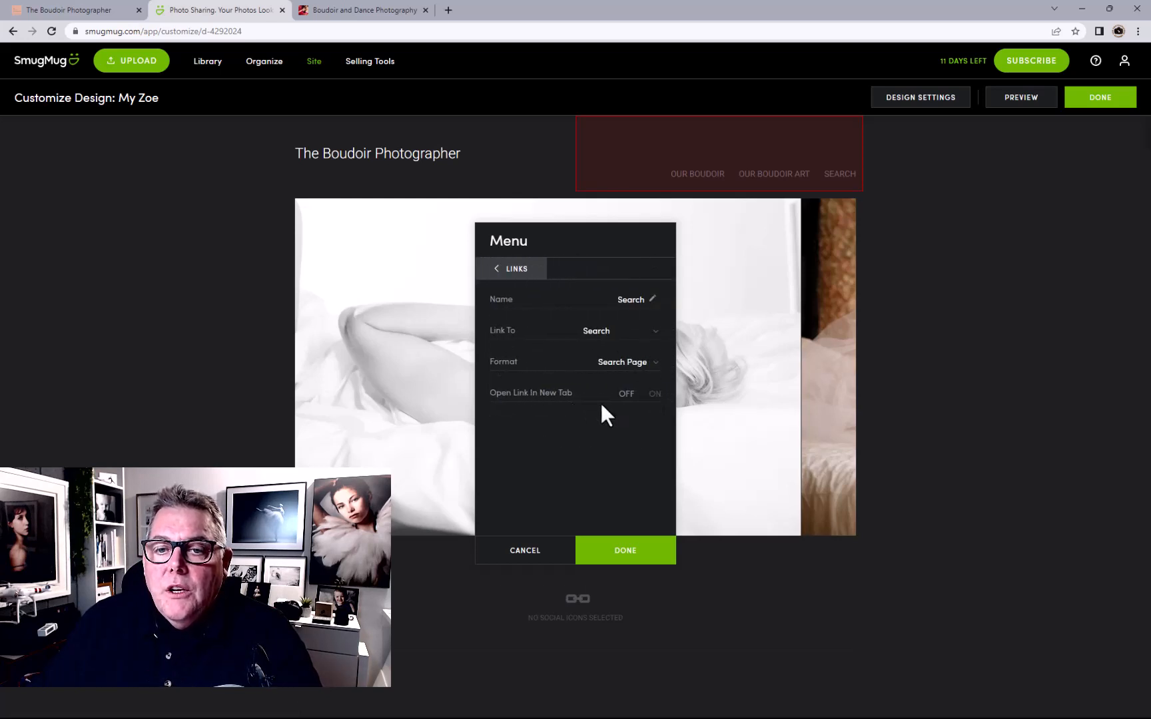
{"action": "left_click", "coordinate": [612, 301]}
{"action": "type", "text": "Ou"}
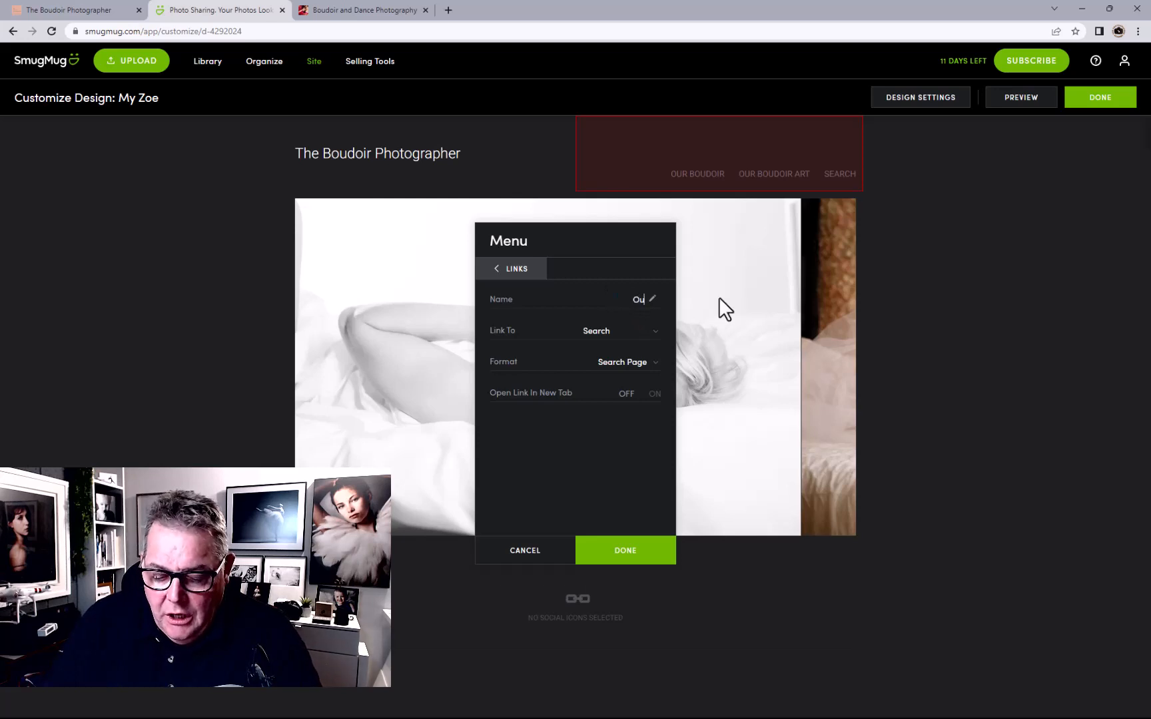
{"action": "type", "text": "r Revews"}
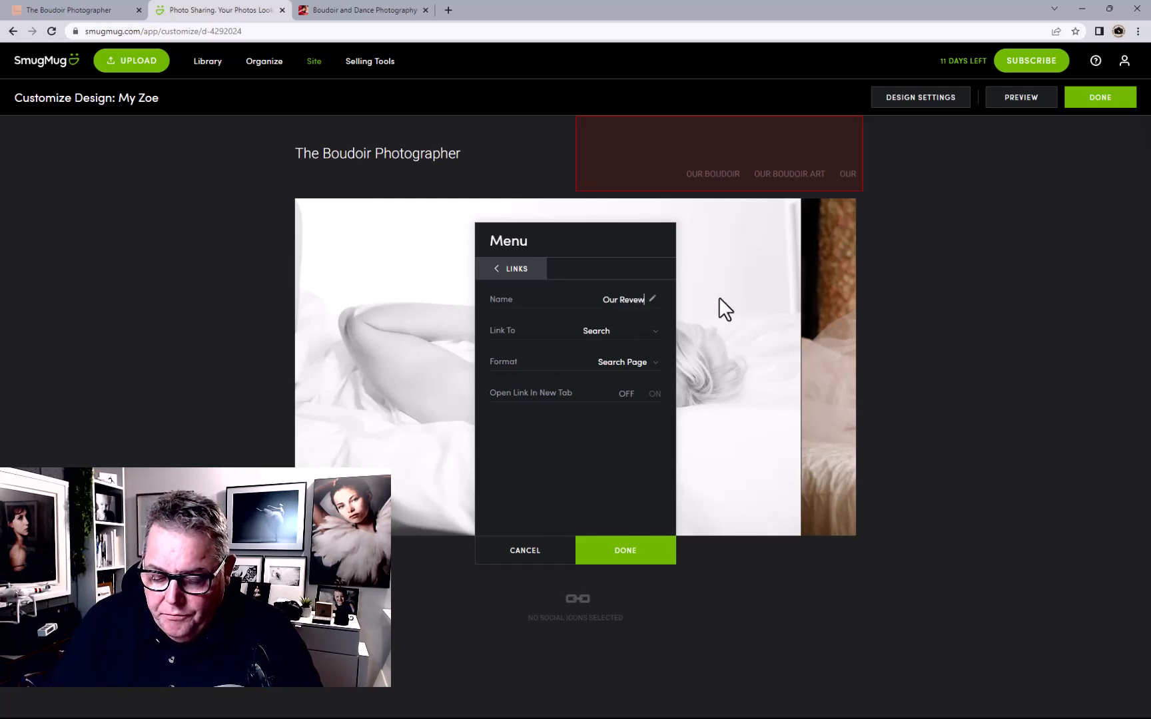
Link Our Revews to the Our Reviews page under Pages
{"action": "left_click", "coordinate": [608, 333]}
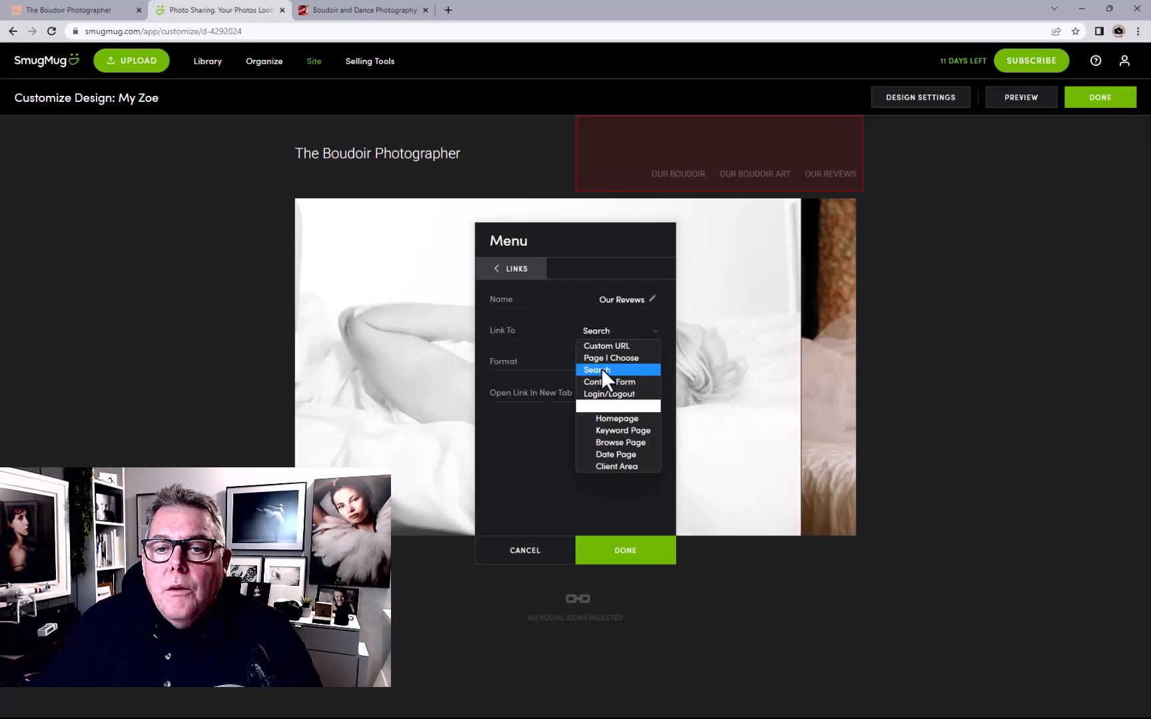
{"action": "left_click", "coordinate": [603, 358]}
{"action": "left_click", "coordinate": [607, 362]}
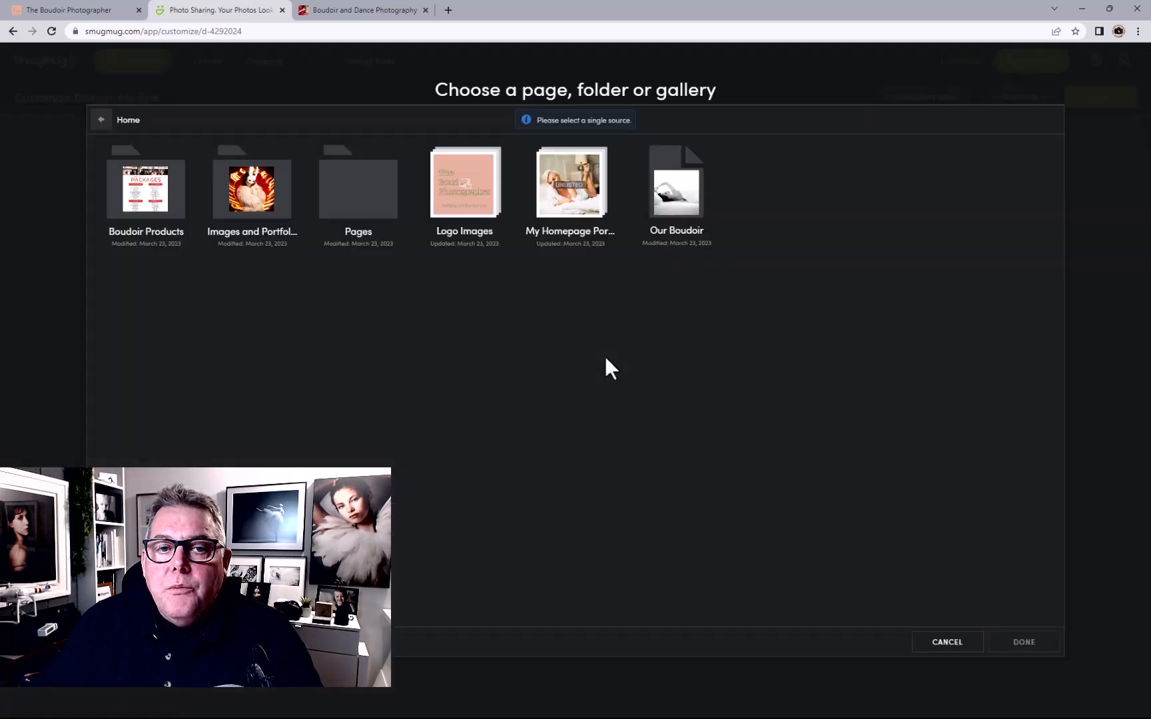
{"action": "left_click", "coordinate": [340, 199]}
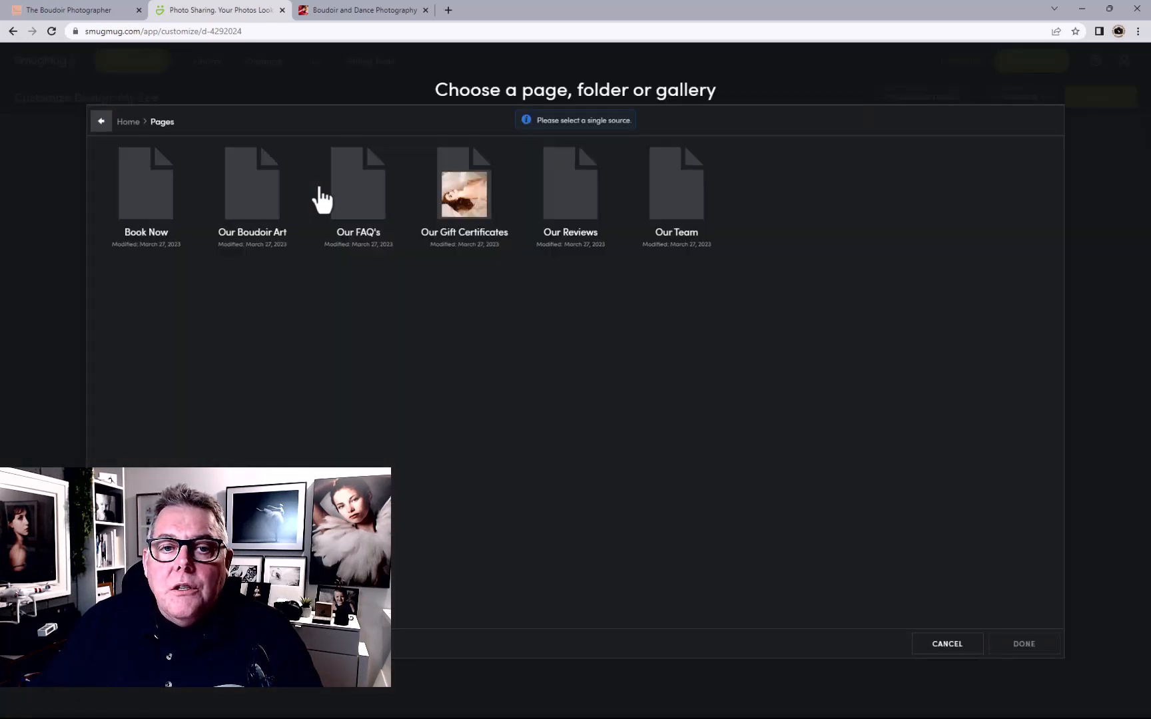
{"action": "left_click", "coordinate": [569, 208]}
{"action": "left_click", "coordinate": [1024, 644]}
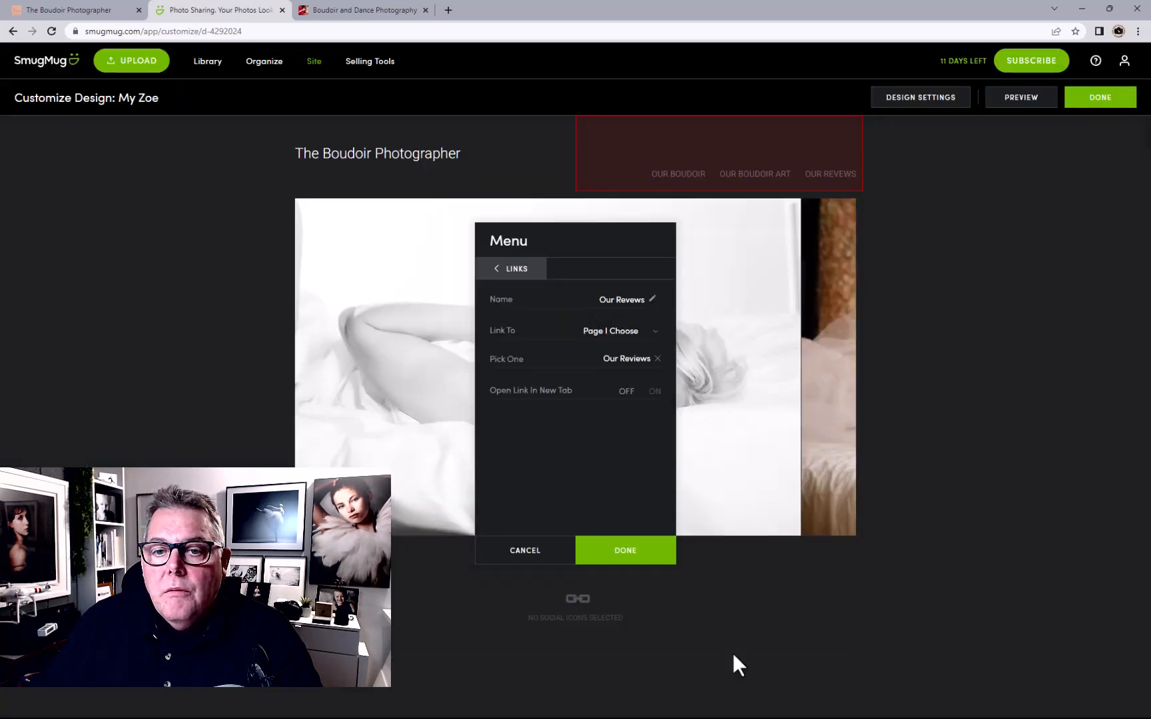
{"action": "left_click", "coordinate": [655, 391]}
{"action": "left_click", "coordinate": [518, 269]}
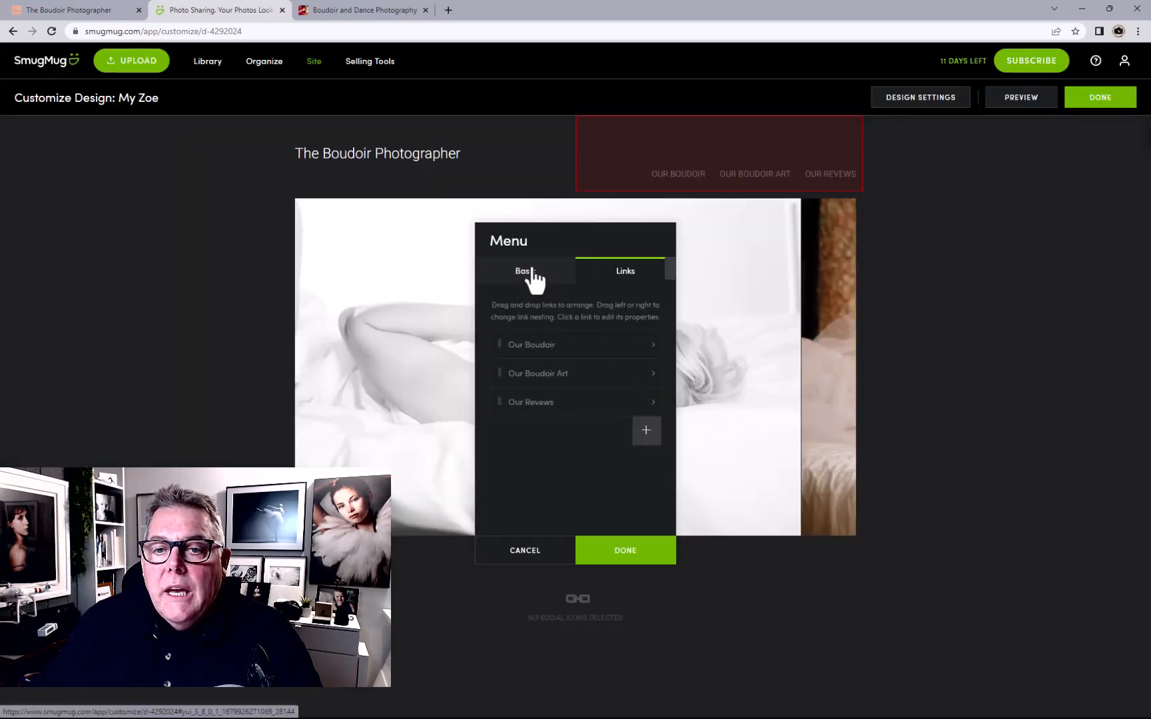
{"action": "left_click", "coordinate": [646, 430]}
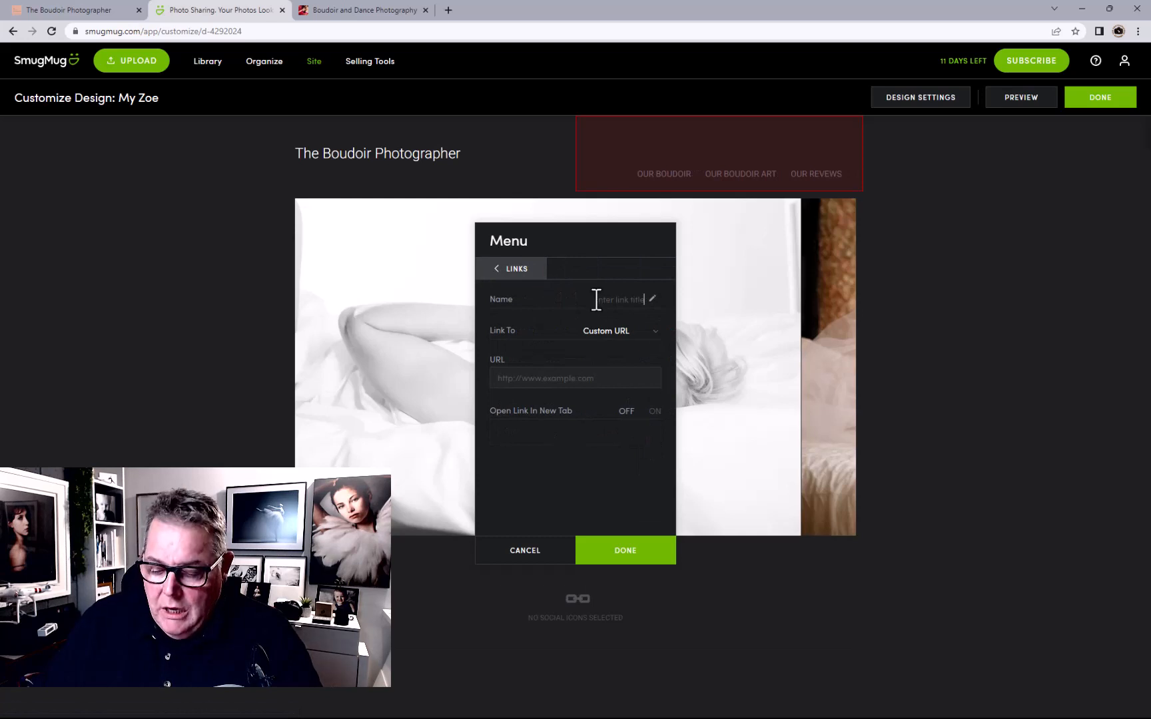
Name the new menu link 'Our Galley's', using a spelling suggestion
{"action": "type", "text": "dur G"}
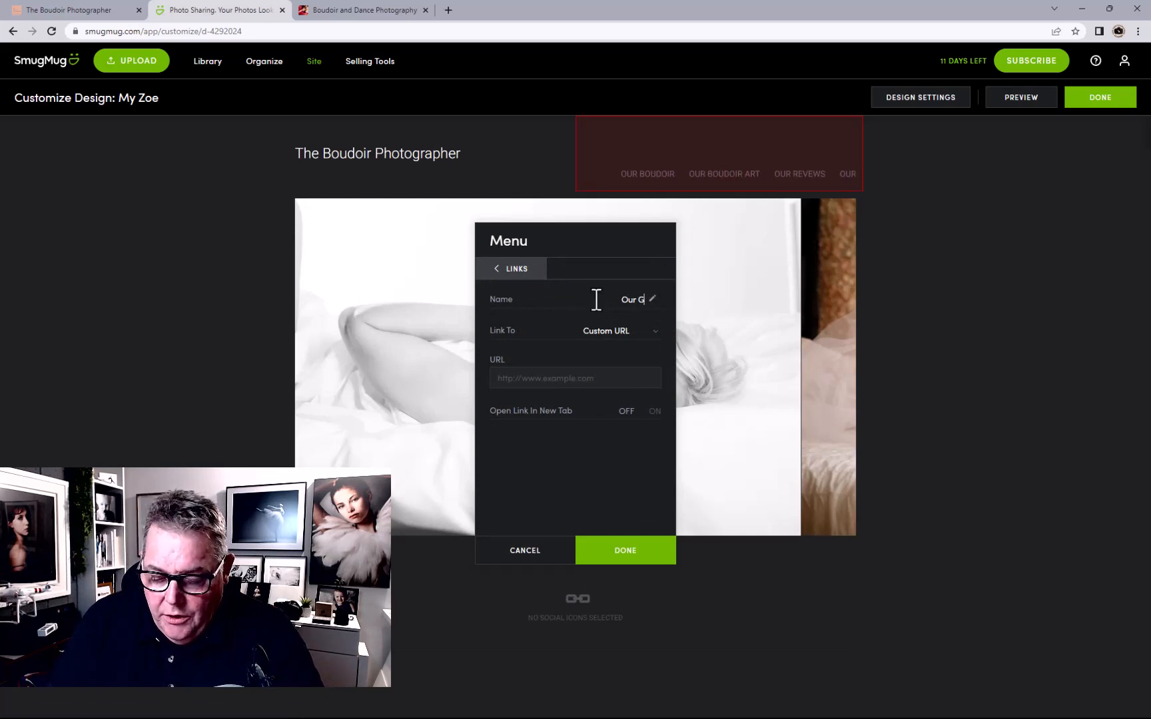
{"action": "type", "text": "allerys"}
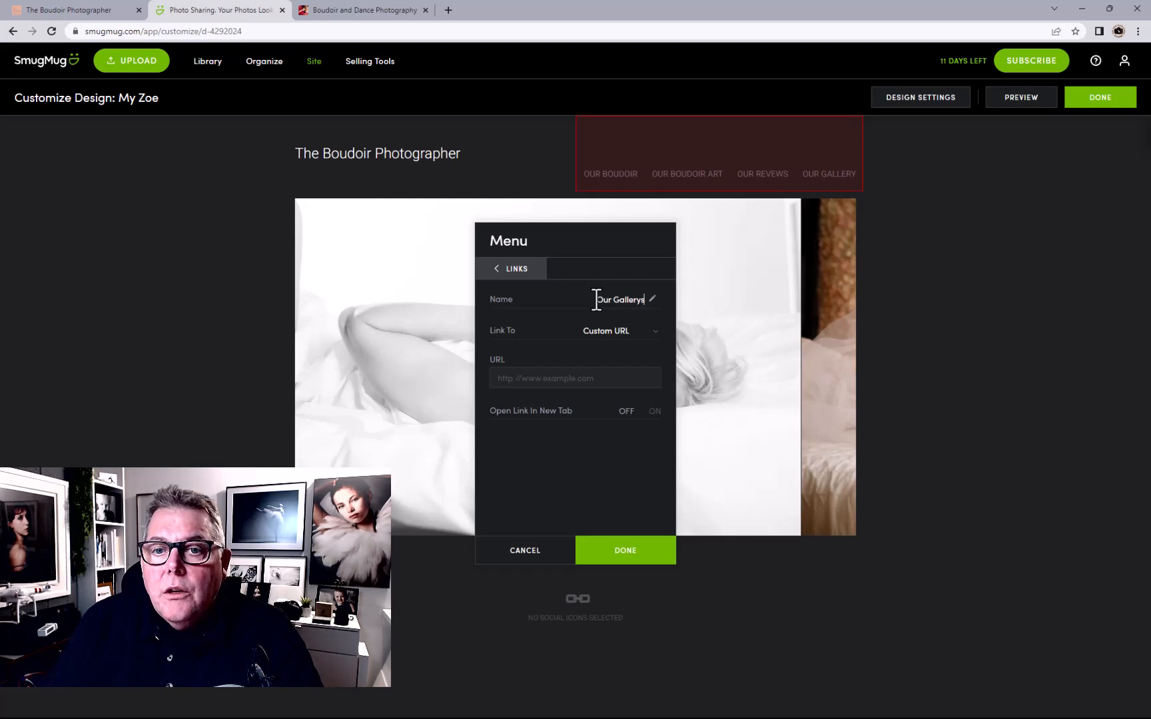
{"action": "right_click", "coordinate": [633, 300]}
{"action": "left_click", "coordinate": [675, 327]}
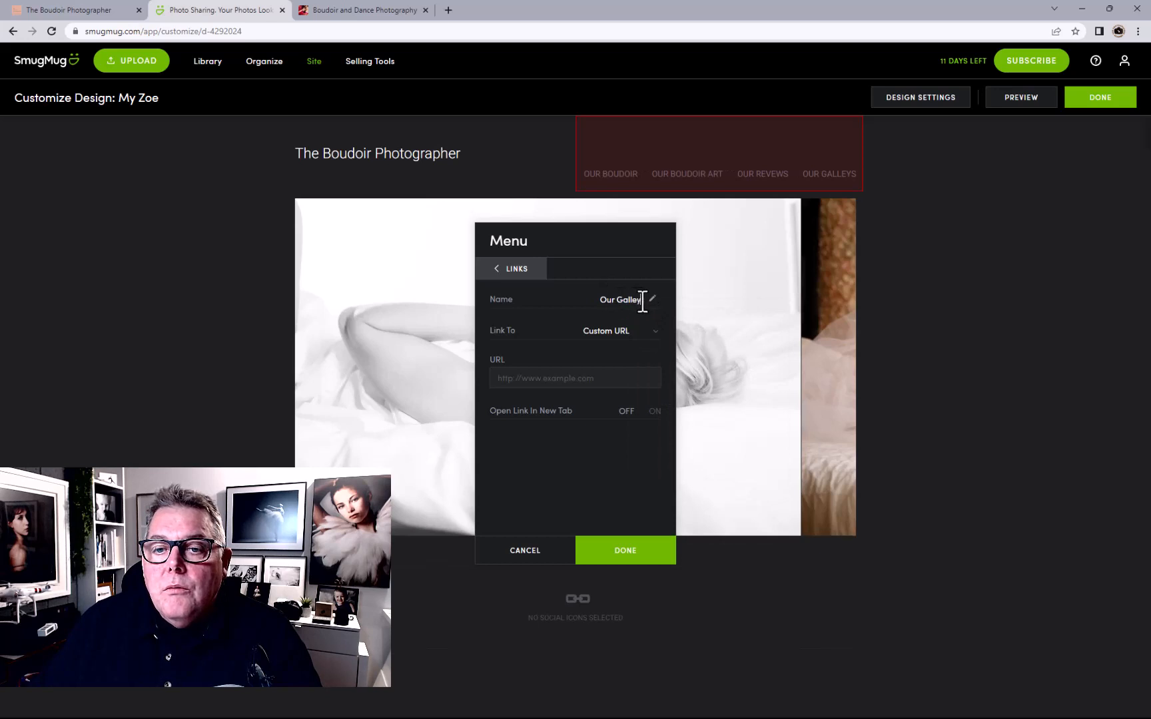
{"action": "type", "text": "'s"}
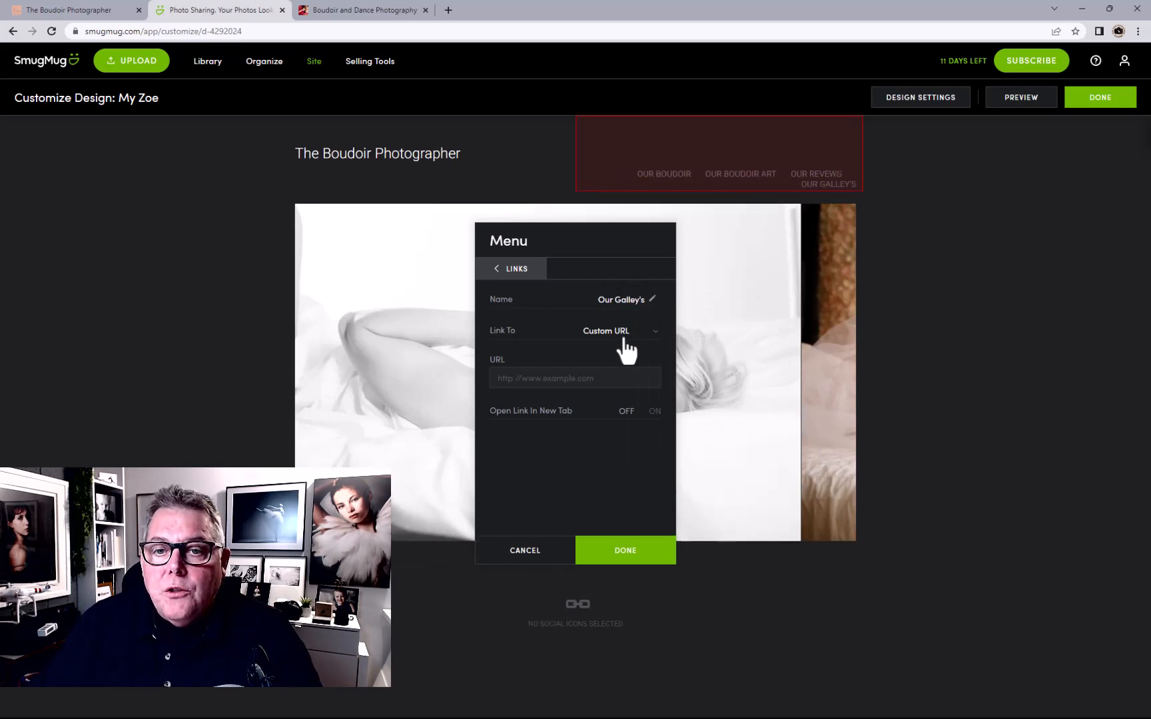
Point Our Galley's at the Our Boudoir page, then return to the site homepage tab
{"action": "left_click", "coordinate": [619, 331]}
{"action": "left_click", "coordinate": [626, 358]}
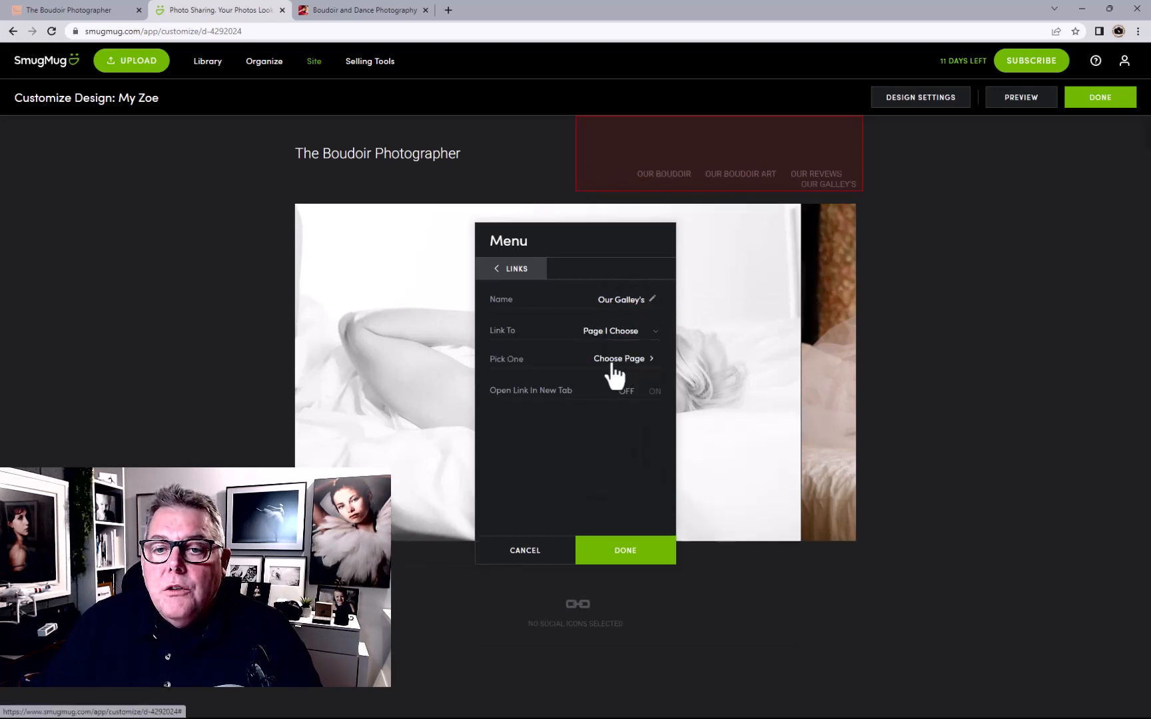
{"action": "left_click", "coordinate": [611, 361]}
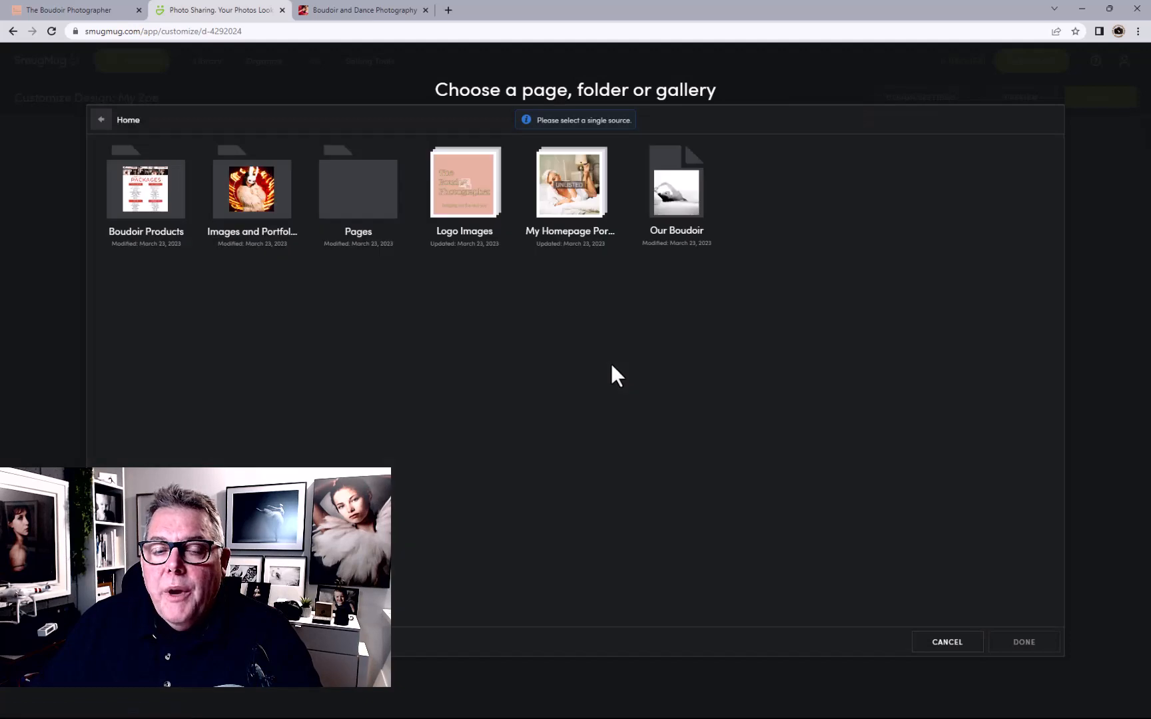
{"action": "double_click", "coordinate": [375, 212]}
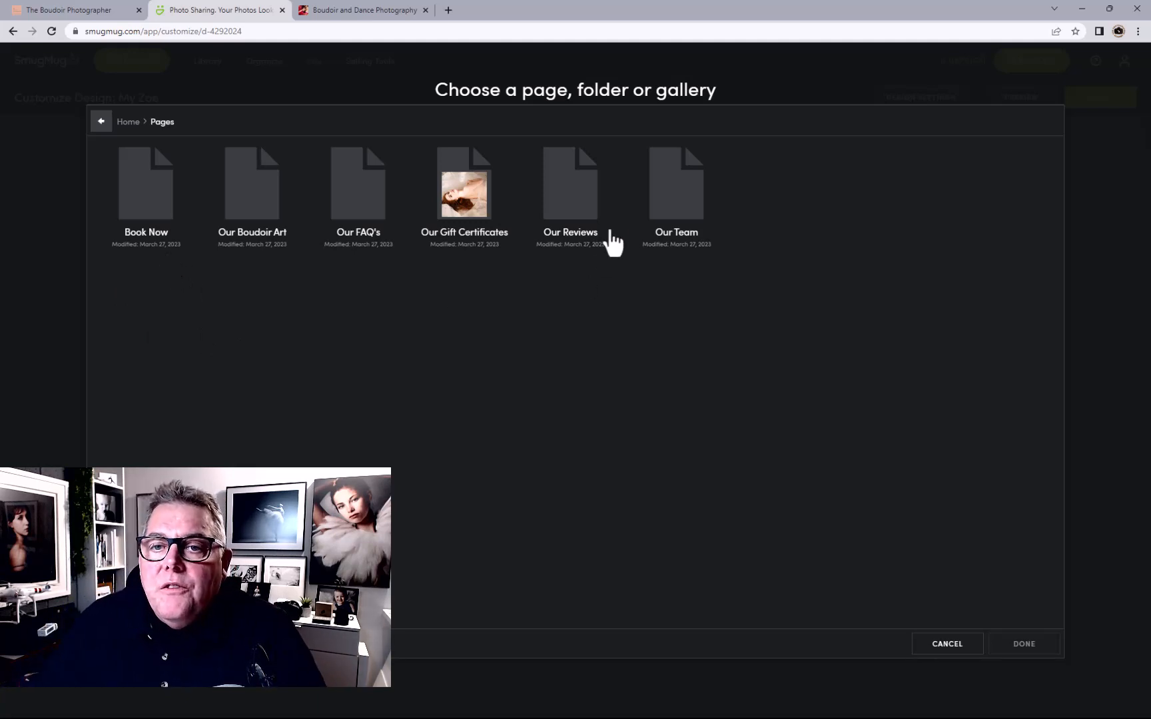
{"action": "left_click", "coordinate": [662, 208]}
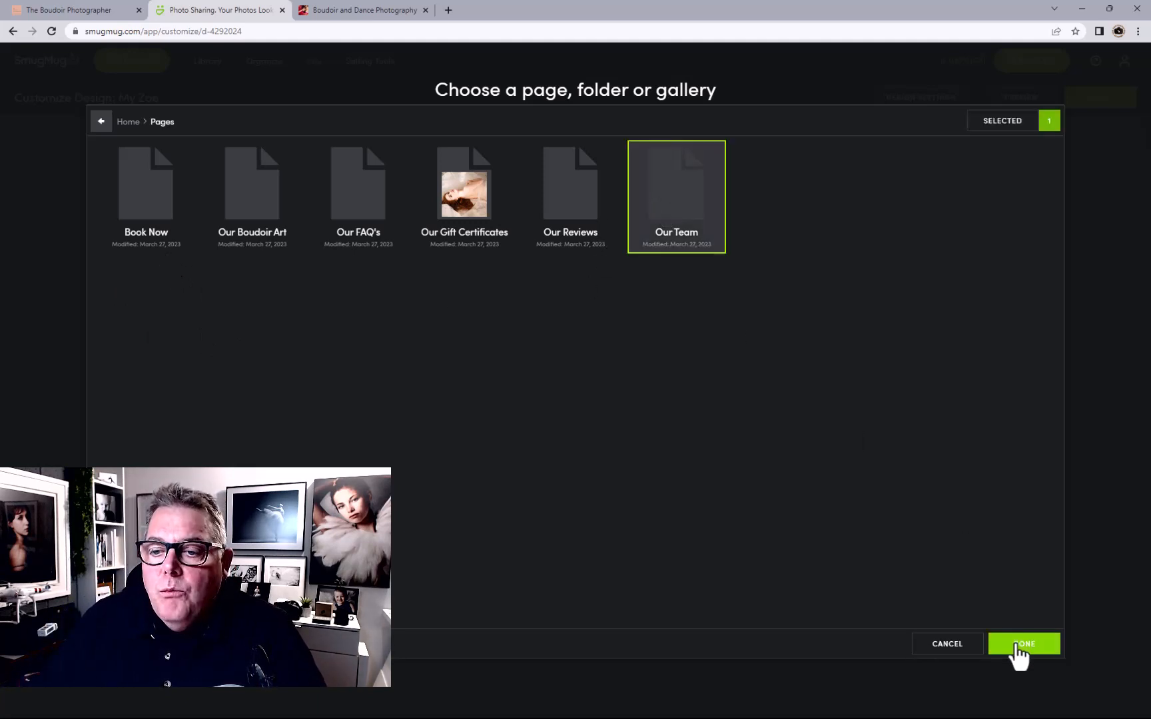
{"action": "left_click", "coordinate": [683, 172]}
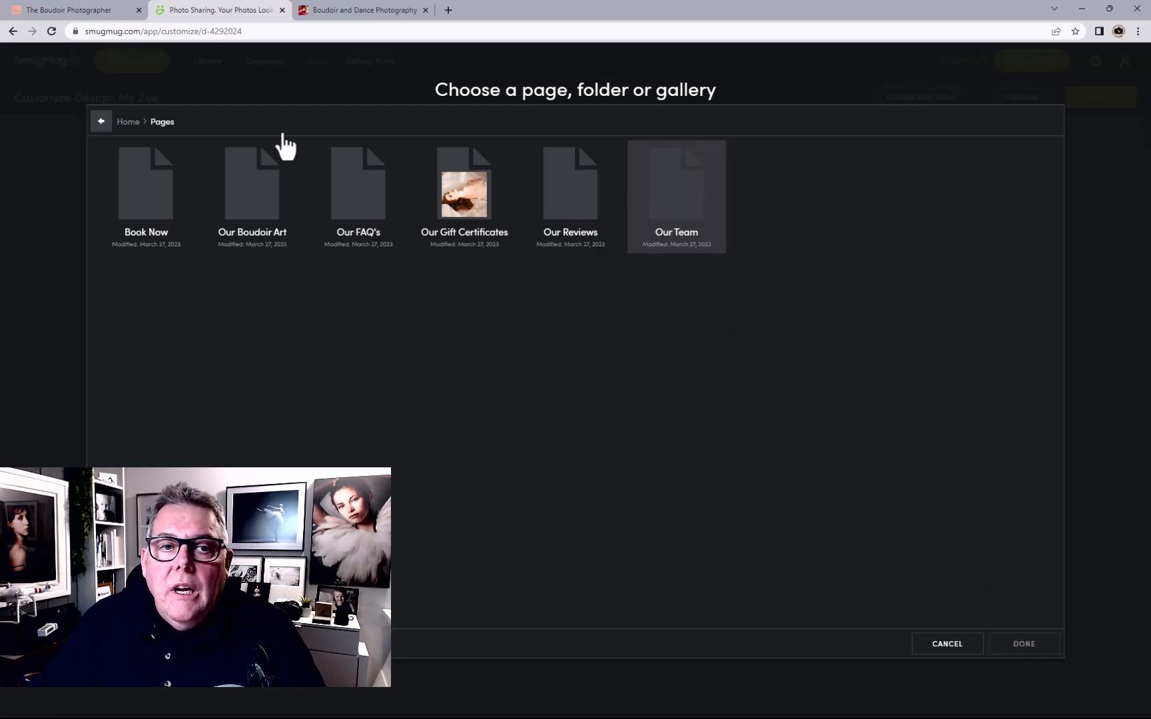
{"action": "left_click", "coordinate": [128, 121]}
{"action": "left_click", "coordinate": [686, 231]}
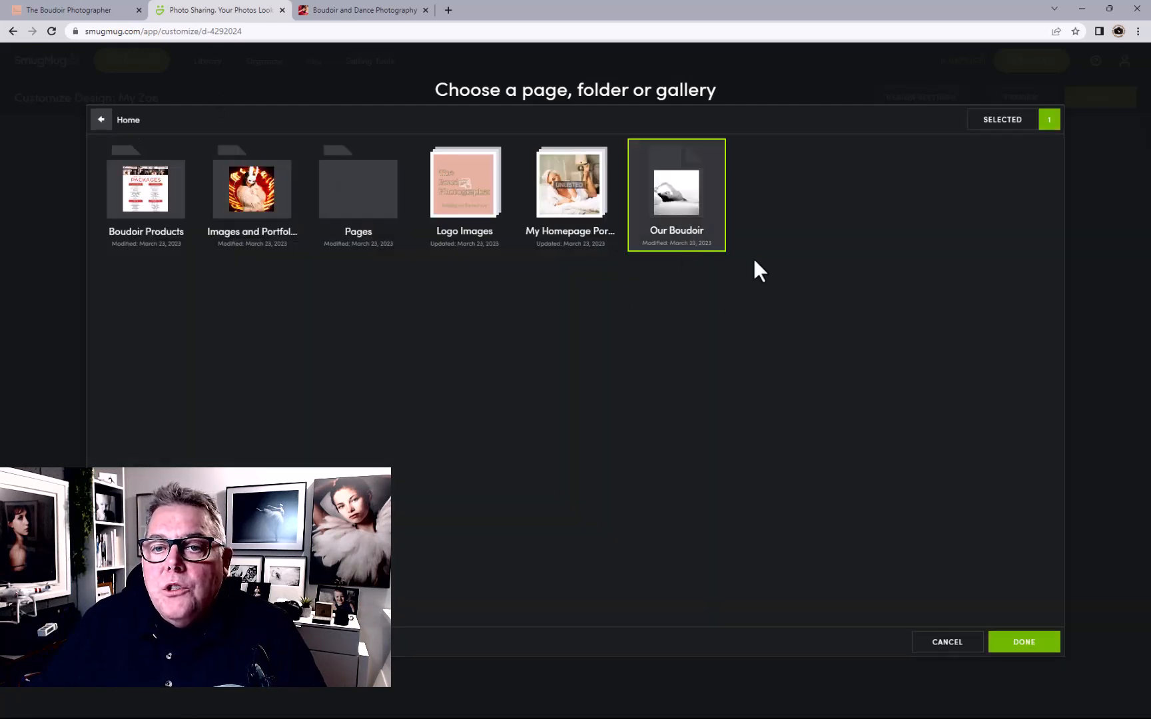
{"action": "left_click", "coordinate": [1007, 643]}
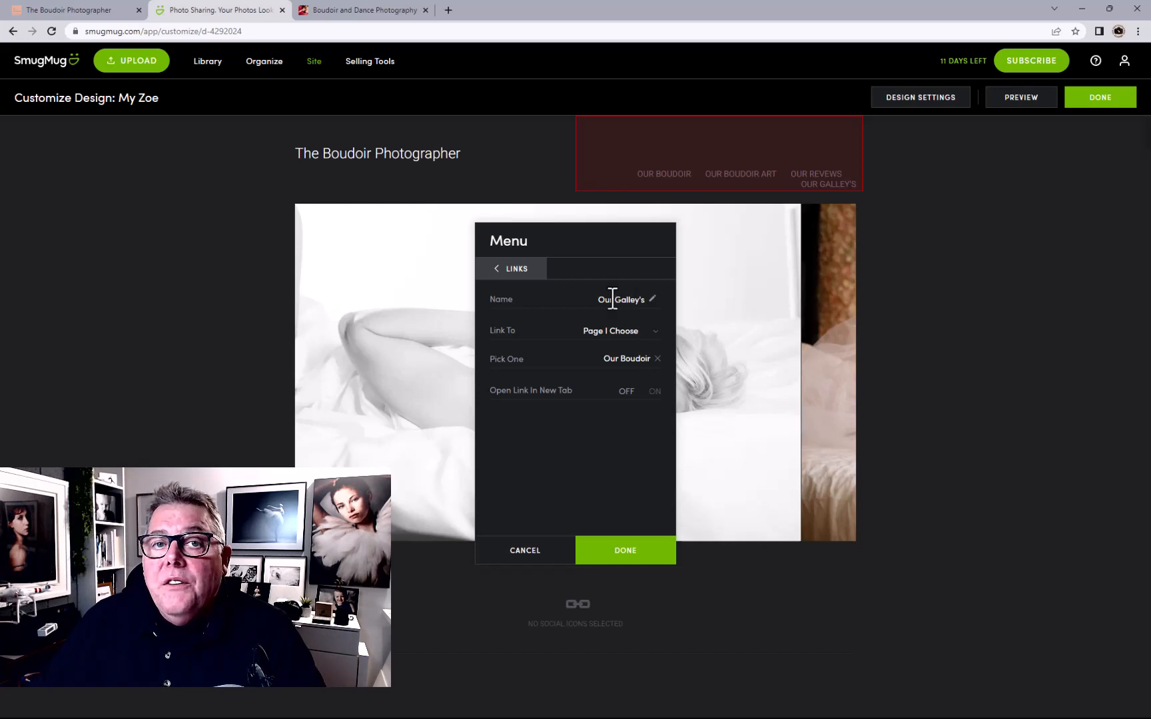
{"action": "left_click", "coordinate": [78, 10]}
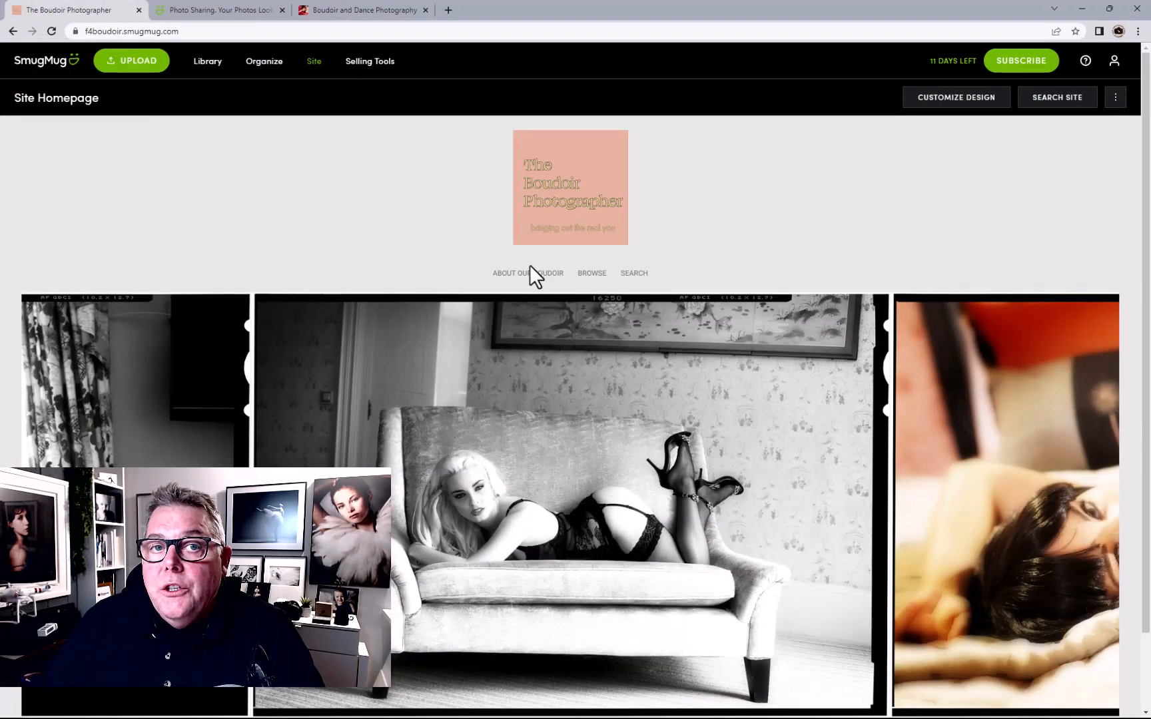
In the organizer's Pages folder, start a new web page of type Custom
{"action": "left_click", "coordinate": [262, 63]}
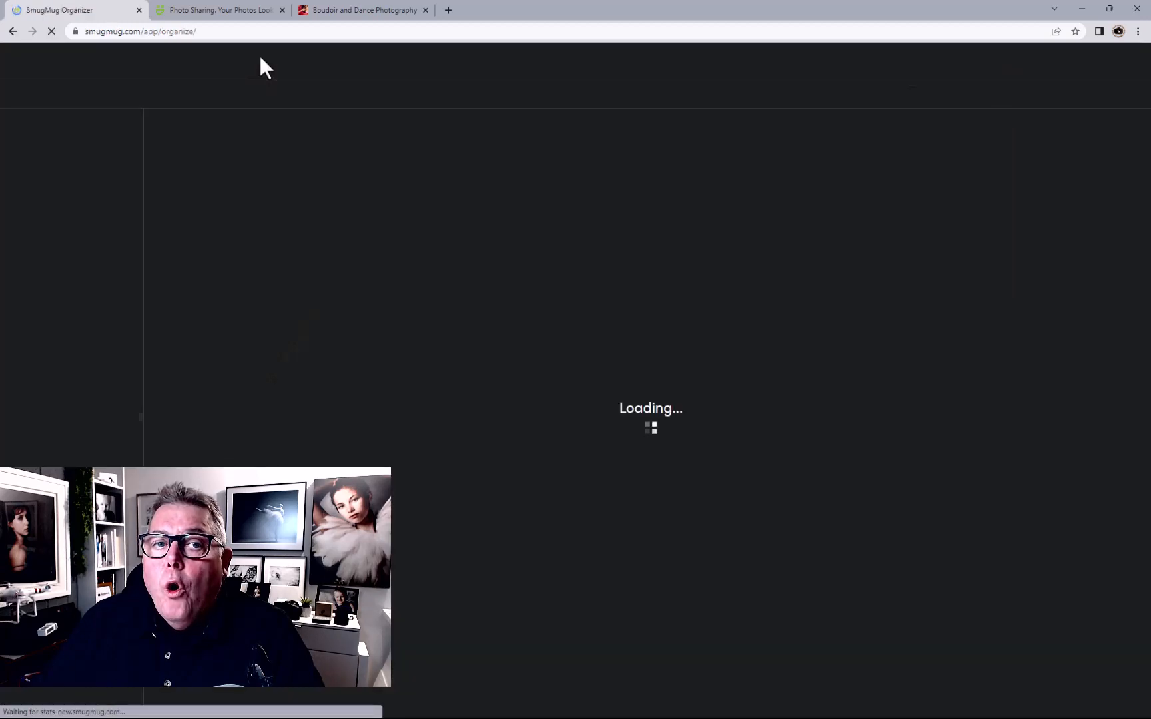
{"action": "double_click", "coordinate": [264, 225]}
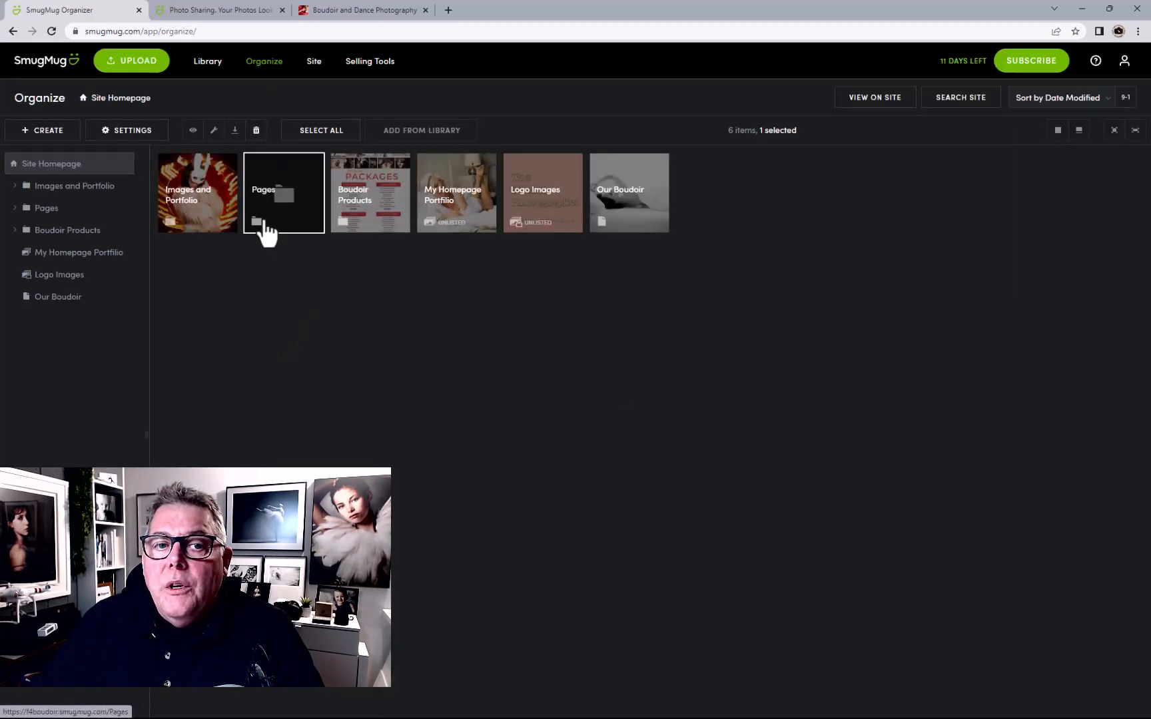
{"action": "left_click", "coordinate": [43, 132]}
{"action": "left_click", "coordinate": [57, 266]}
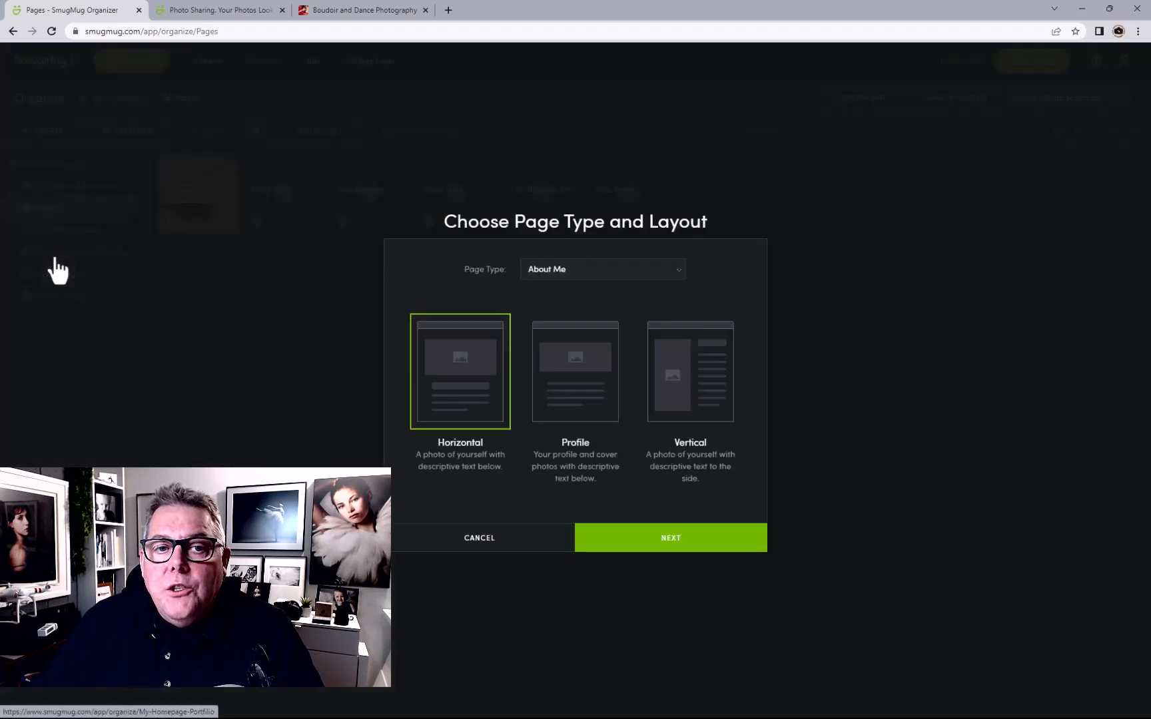
{"action": "left_click", "coordinate": [586, 270]}
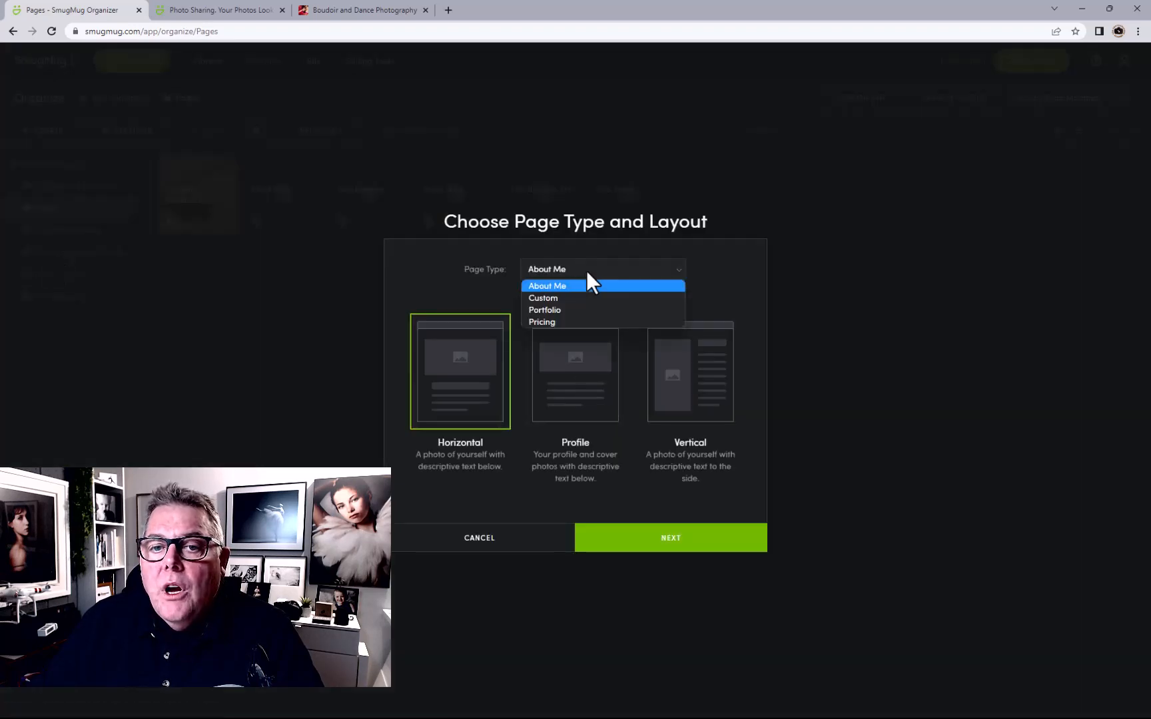
{"action": "left_click", "coordinate": [563, 300]}
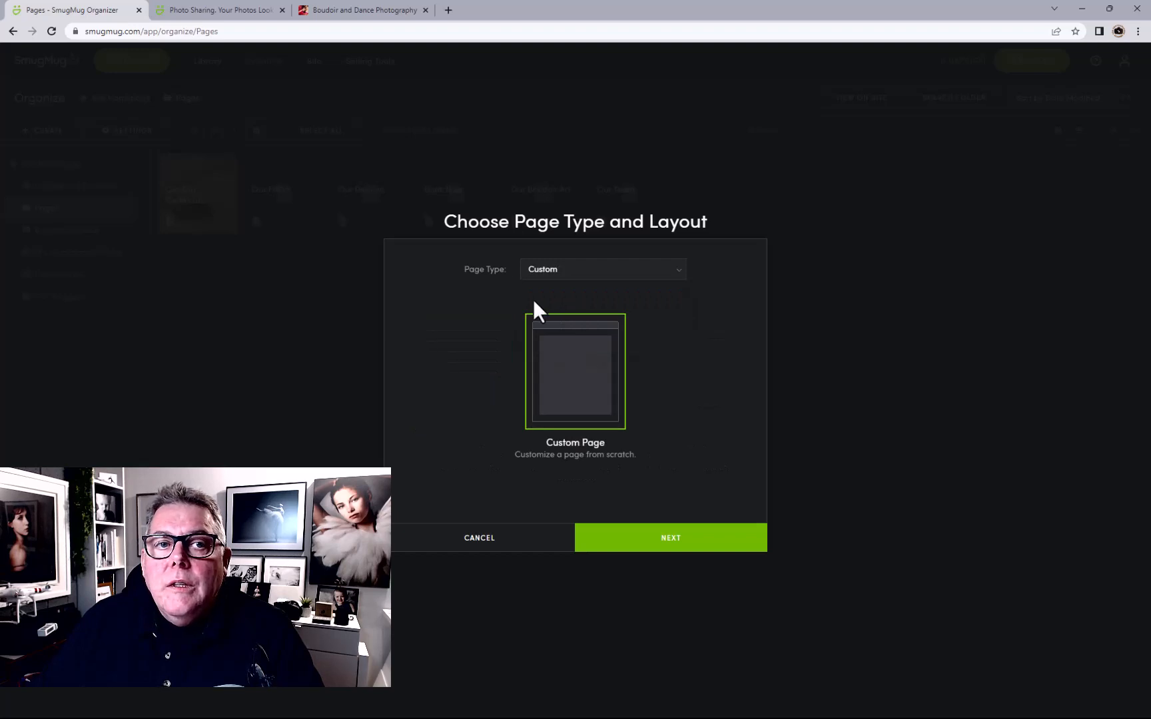
{"action": "left_click", "coordinate": [200, 10]}
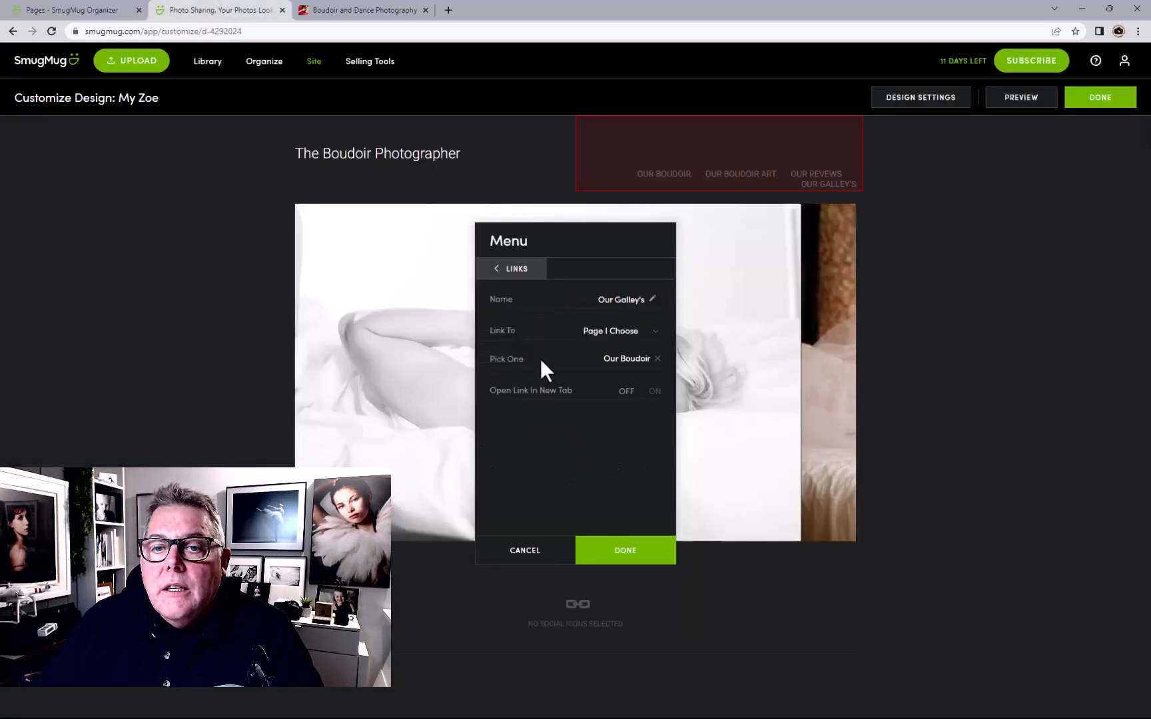
{"action": "left_click", "coordinate": [94, 10]}
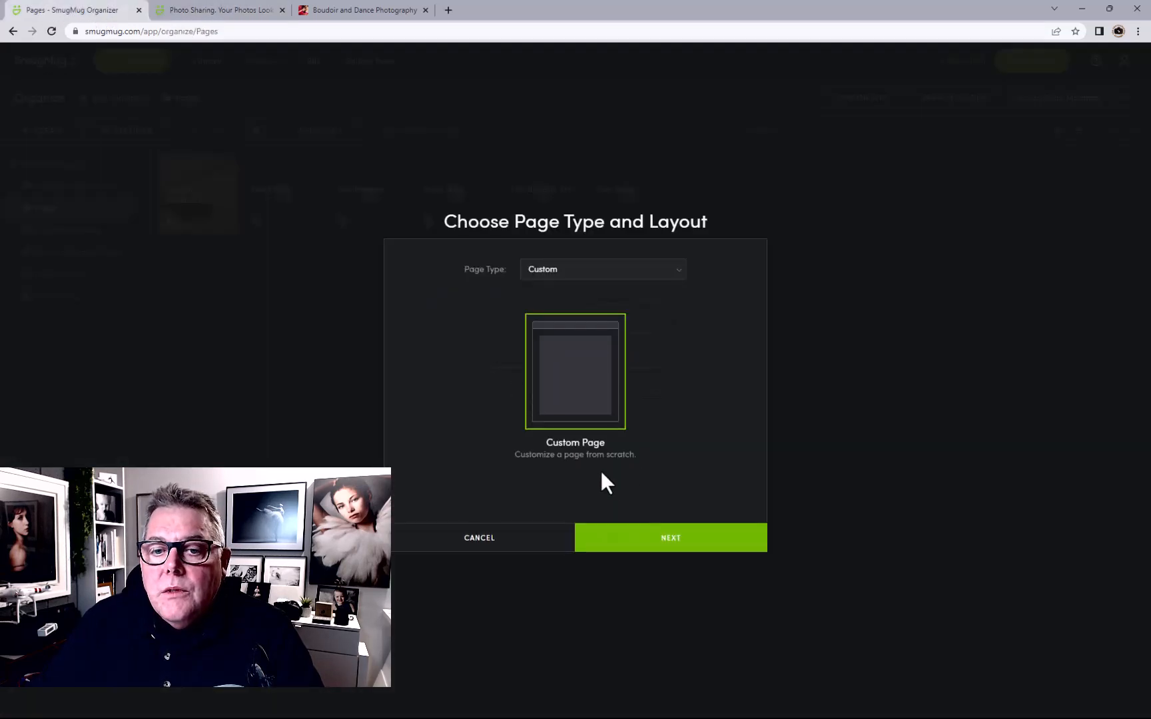
Title the page 'Our Gallery's', reuse it as meta description and keywords, and create it
{"action": "left_click", "coordinate": [642, 545]}
{"action": "type", "text": "O"}
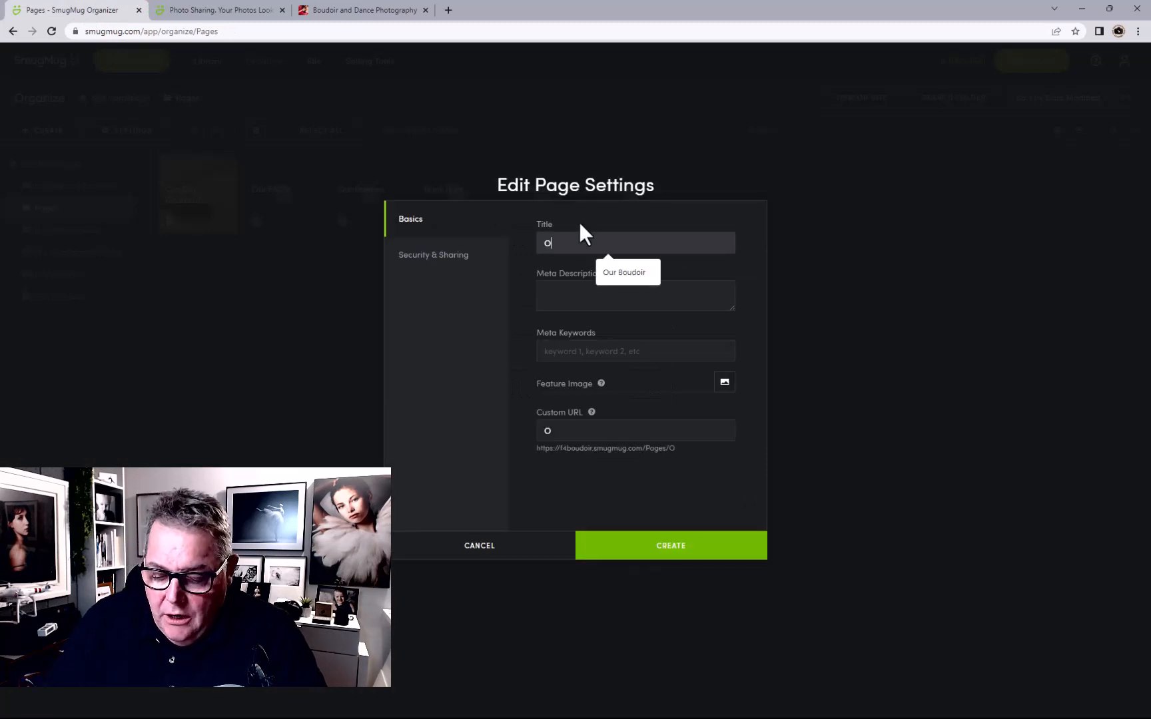
{"action": "type", "text": "ur Gal"}
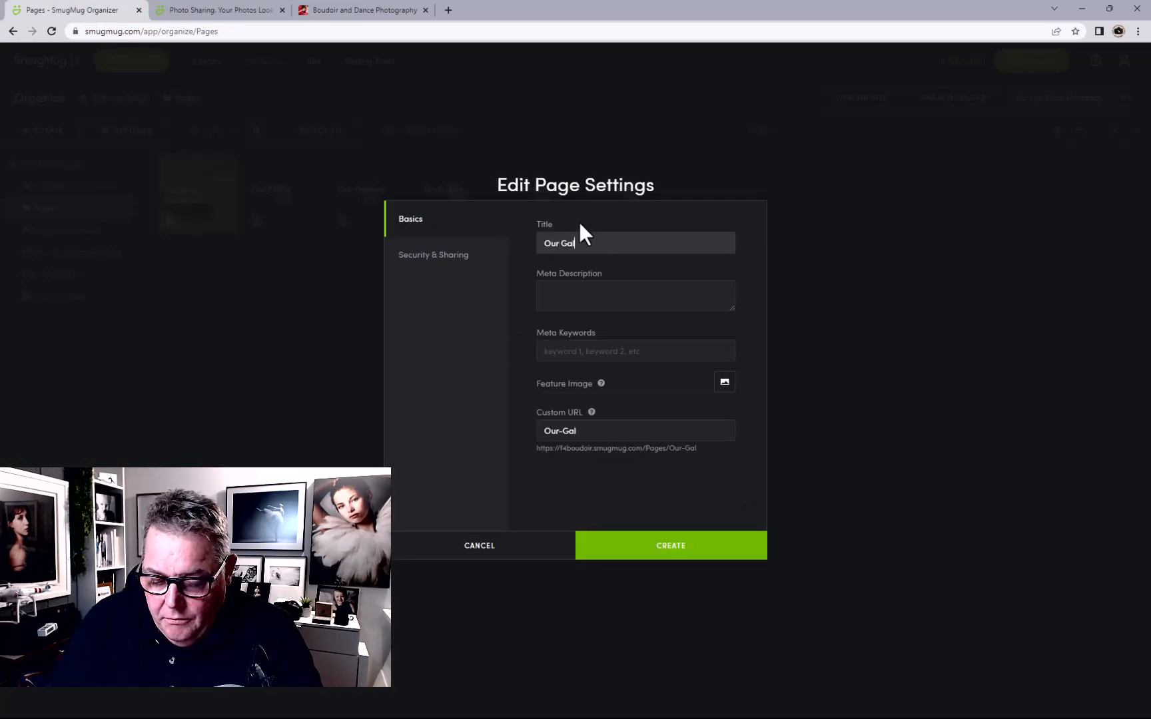
{"action": "type", "text": "lery"}
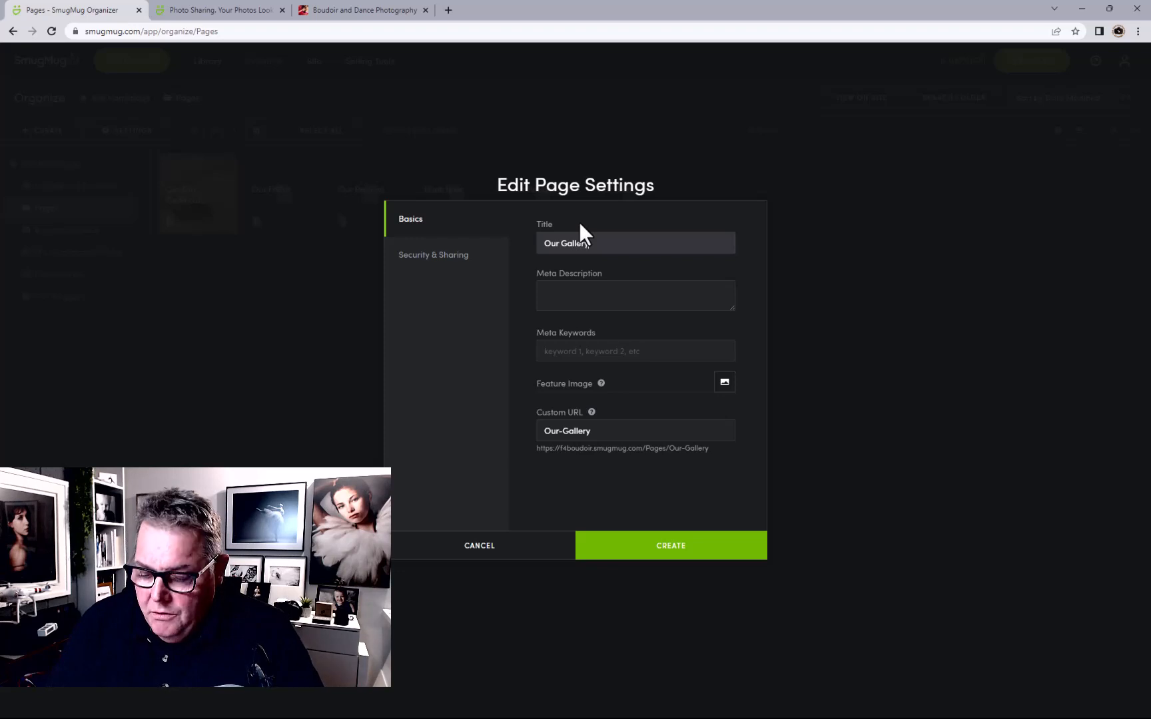
{"action": "type", "text": "'s"}
{"action": "left_click_drag", "start_coordinate": [617, 241], "coordinate": [496, 240]}
{"action": "key", "text": "ctrl+c"}
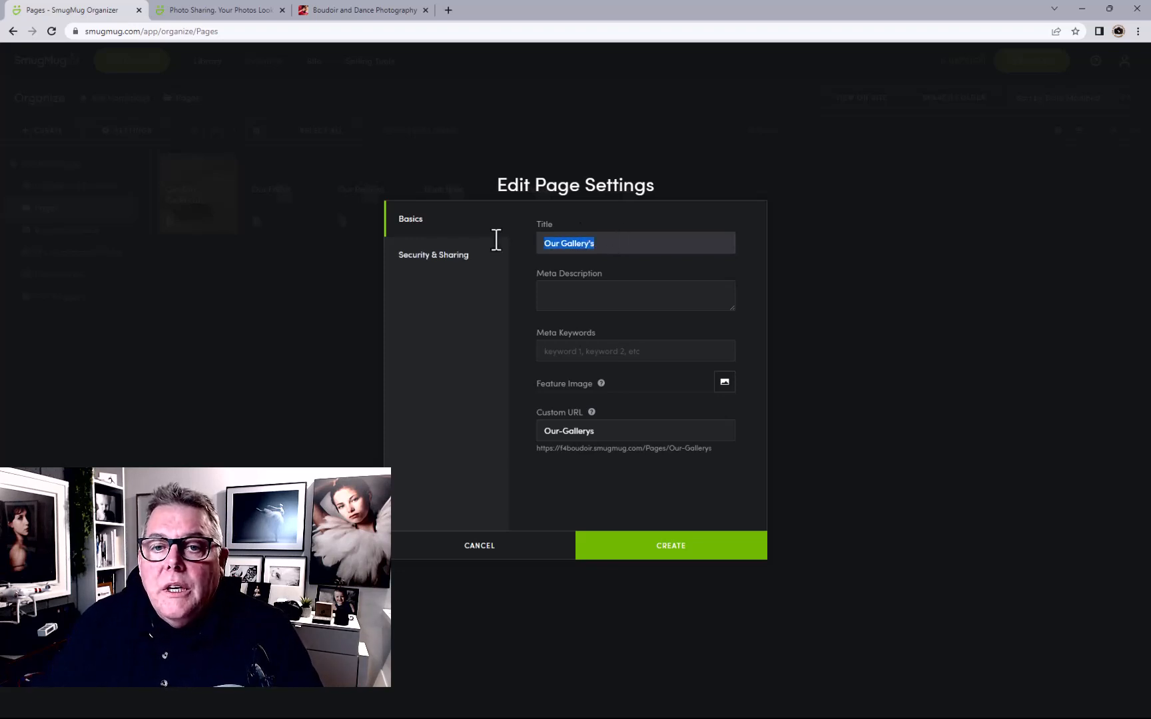
{"action": "left_click", "coordinate": [556, 291]}
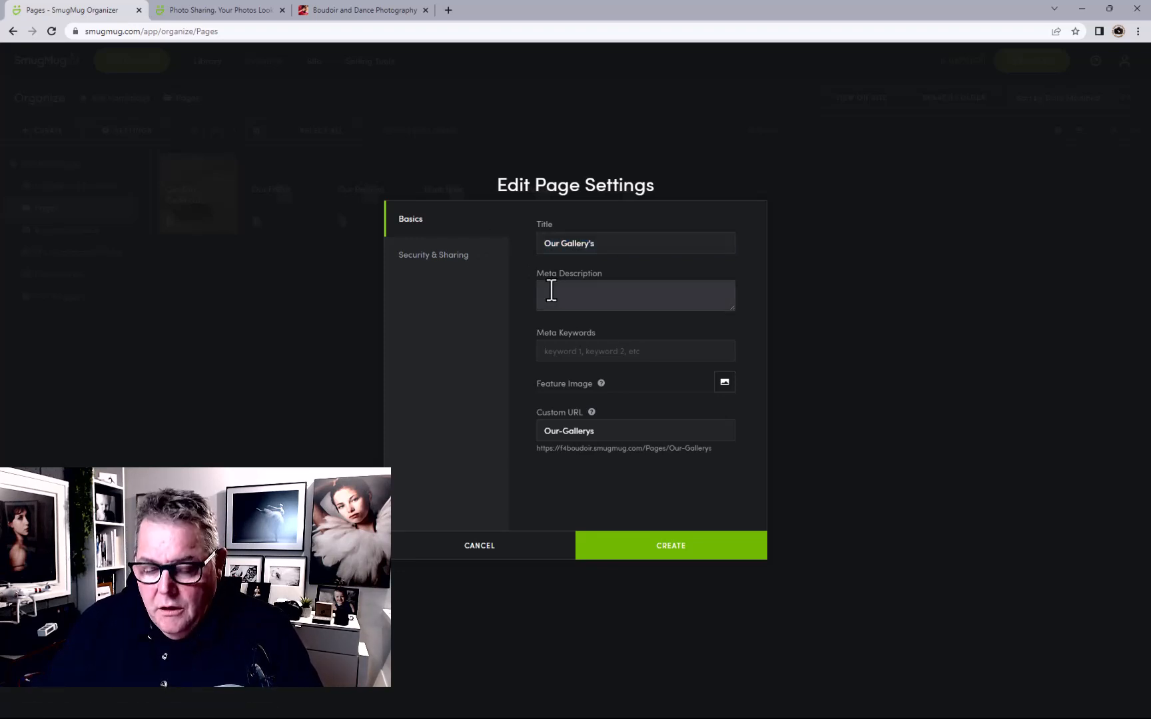
{"action": "key", "text": "ctrl+v"}
{"action": "left_click", "coordinate": [586, 347]}
{"action": "key", "text": "ctrl+v"}
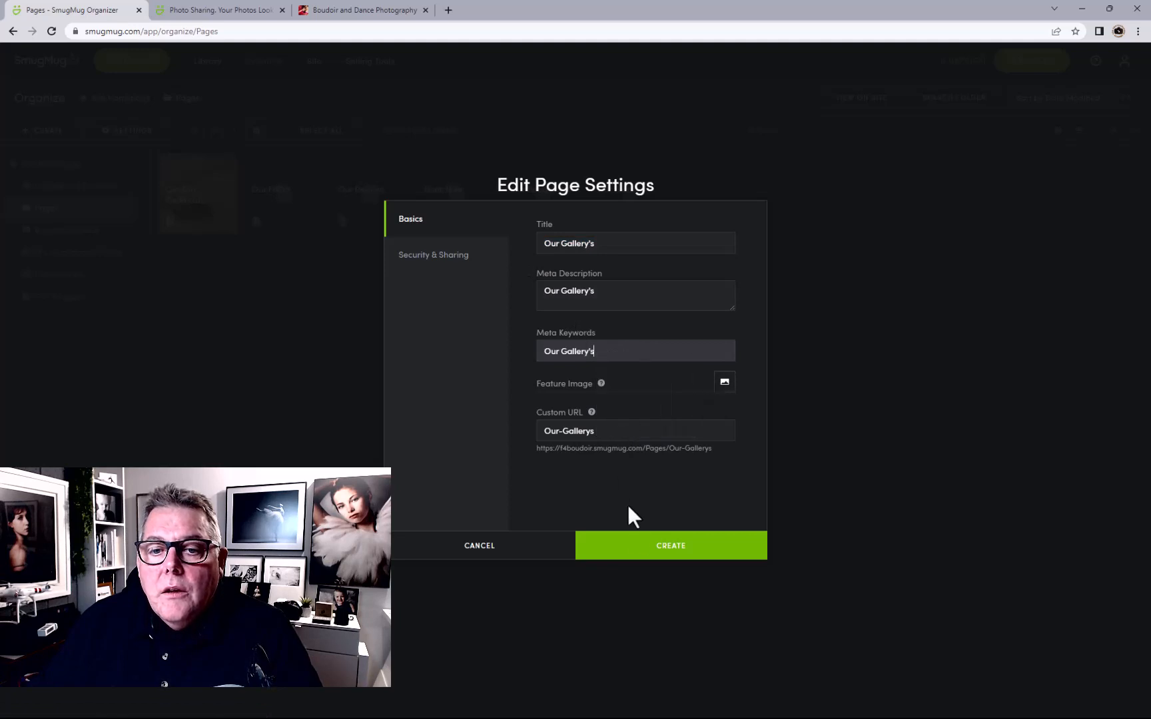
{"action": "left_click", "coordinate": [637, 548]}
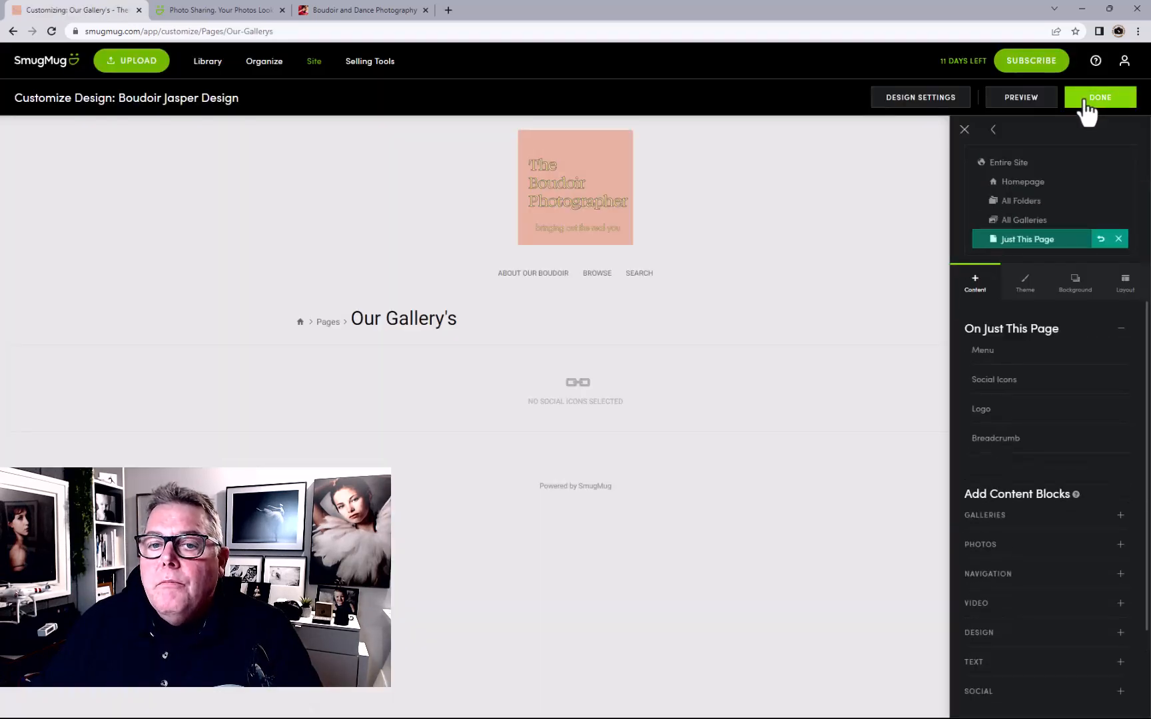
Save and publish the page design, then return to the site design editor
{"action": "left_click", "coordinate": [1084, 103]}
{"action": "left_click", "coordinate": [598, 341]}
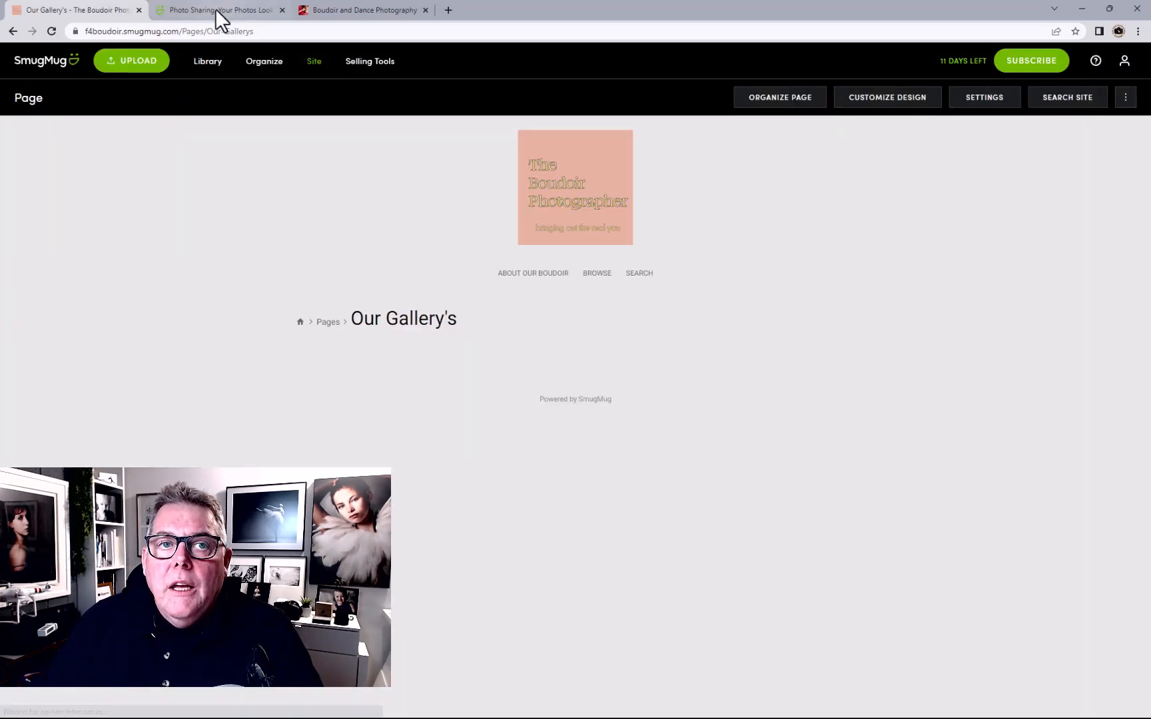
{"action": "left_click", "coordinate": [217, 11]}
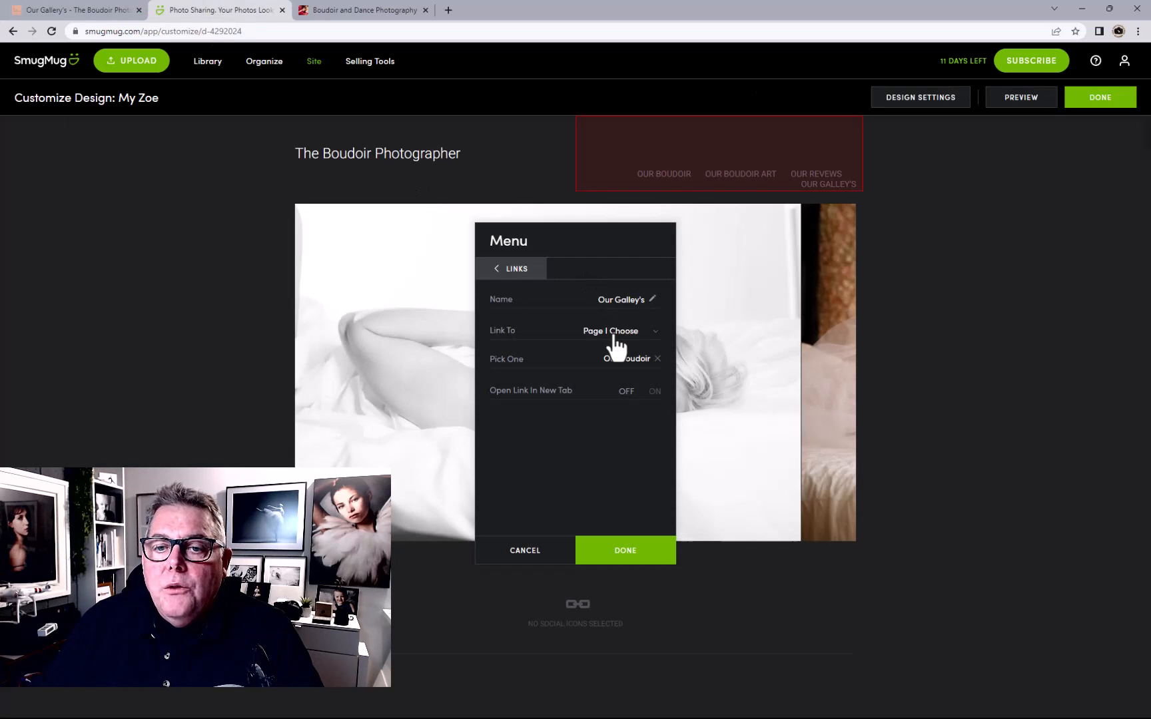
Link Our Galley's to the Our Gallery's page, opening in a new tab
{"action": "left_click", "coordinate": [624, 363]}
{"action": "left_click", "coordinate": [338, 199]}
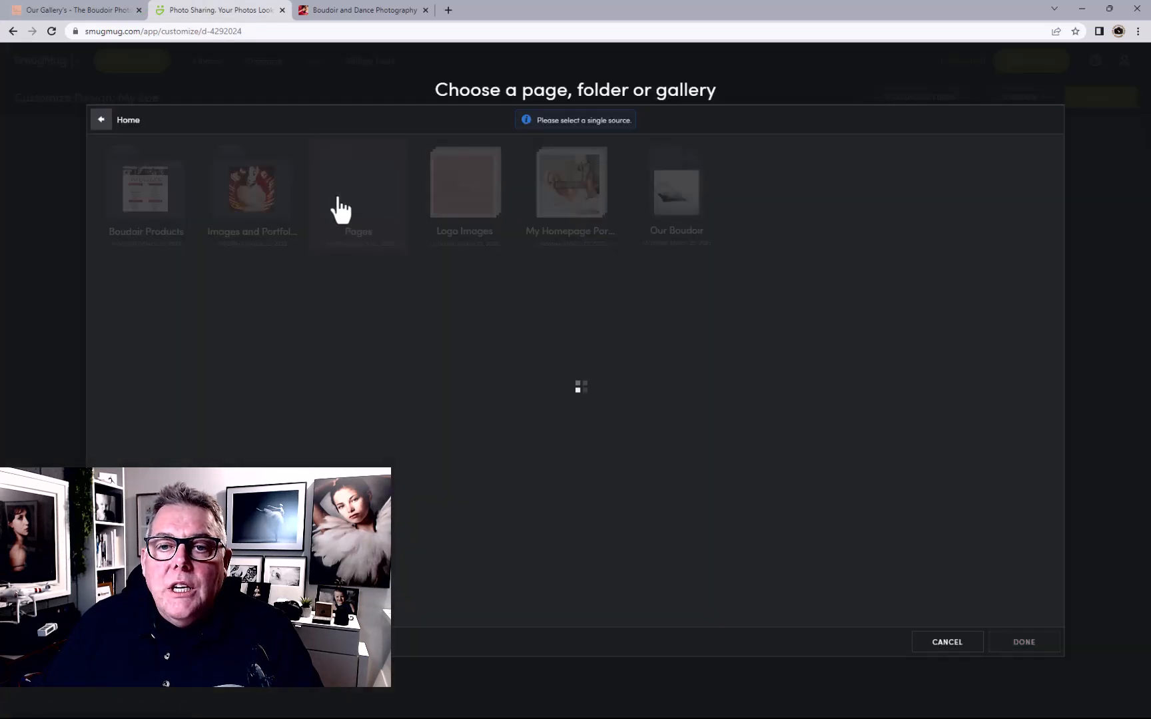
{"action": "left_click", "coordinate": [453, 220]}
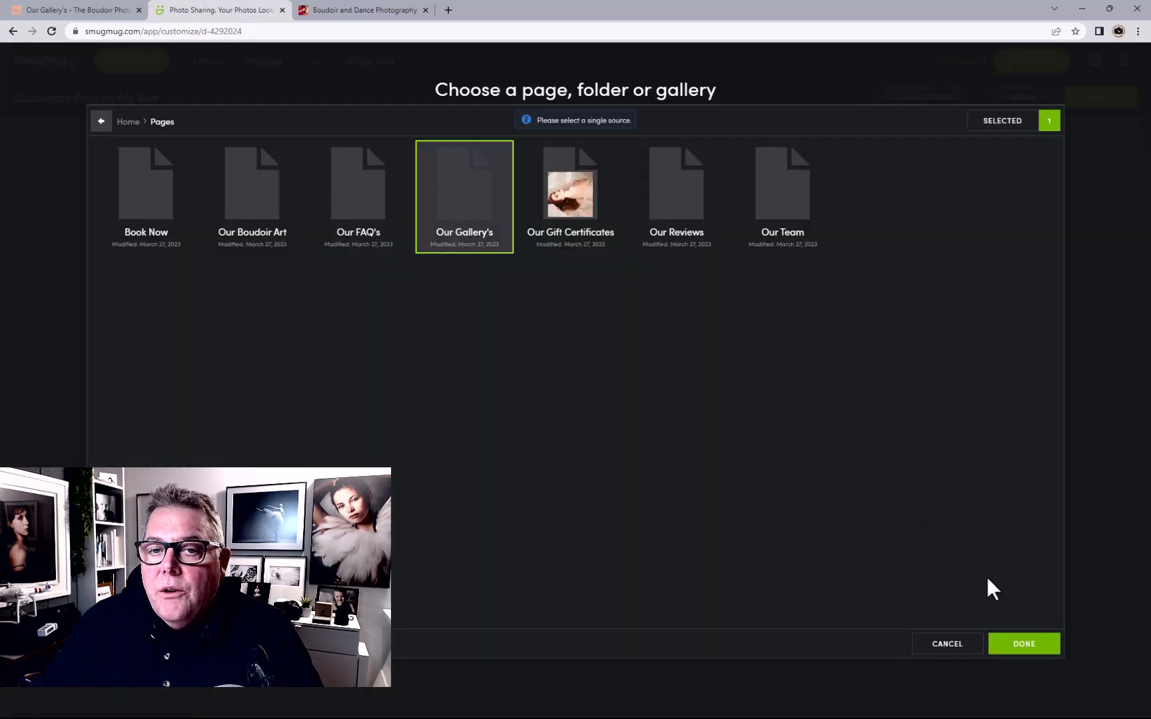
{"action": "left_click", "coordinate": [1002, 638]}
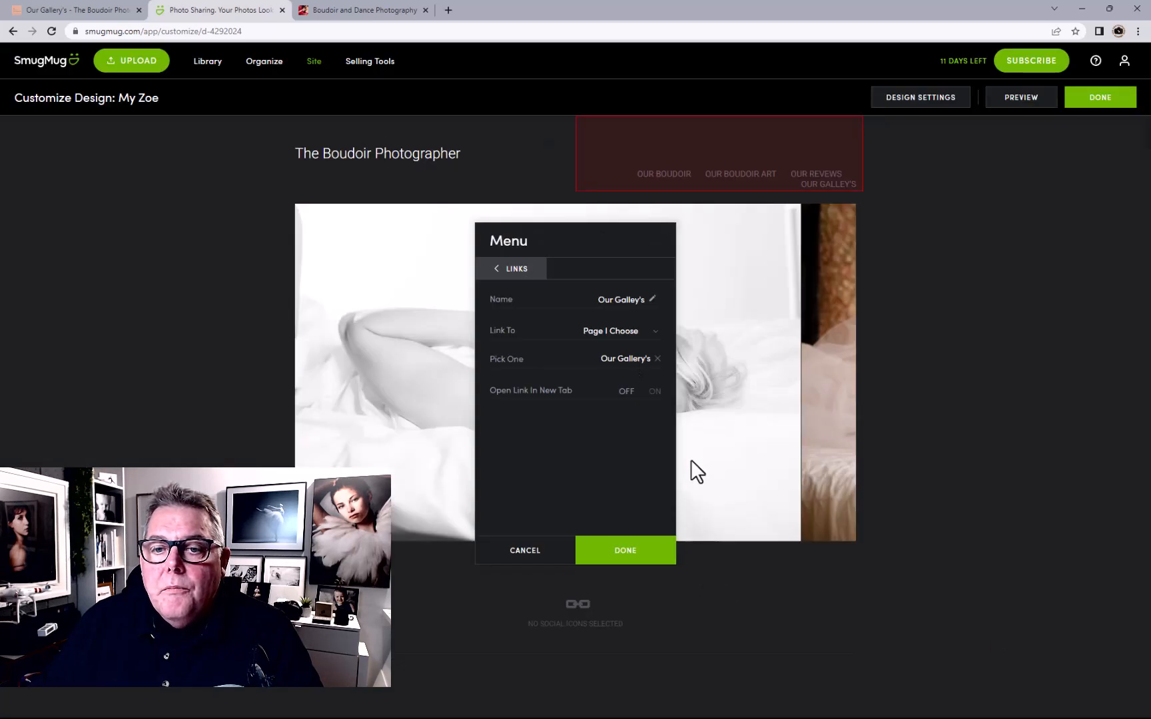
{"action": "left_click", "coordinate": [653, 393]}
{"action": "left_click", "coordinate": [523, 269]}
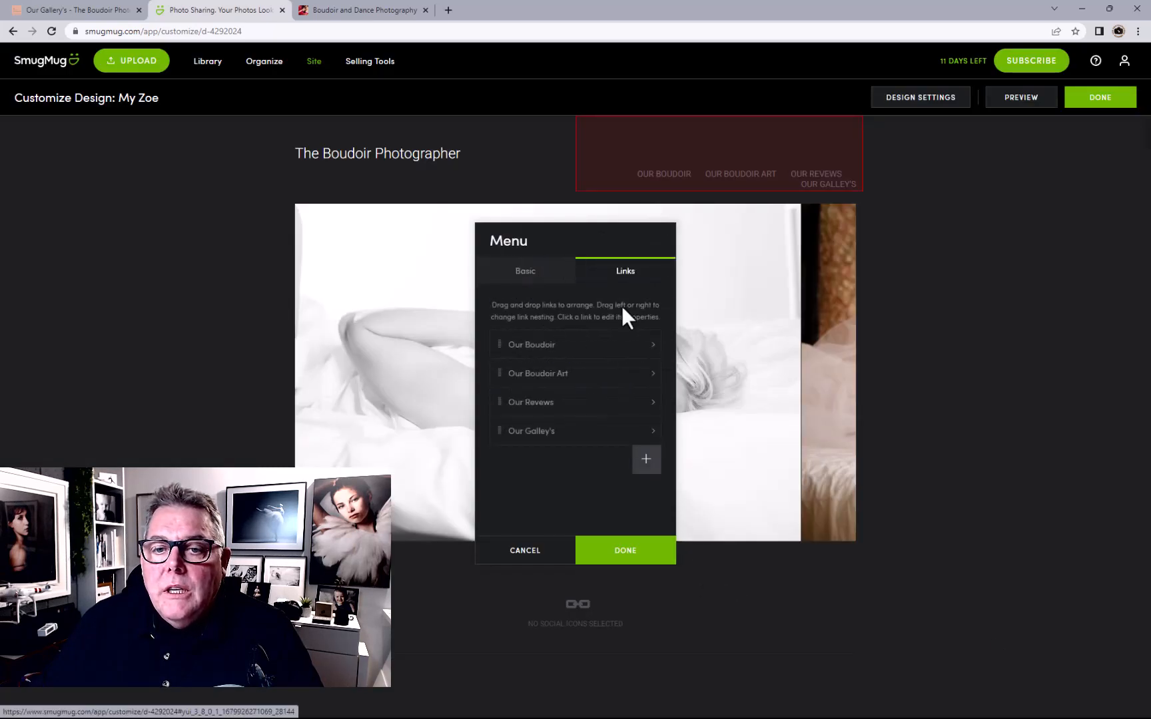
Add a Book Now menu link pointing to the Book Now page
{"action": "left_click", "coordinate": [646, 461]}
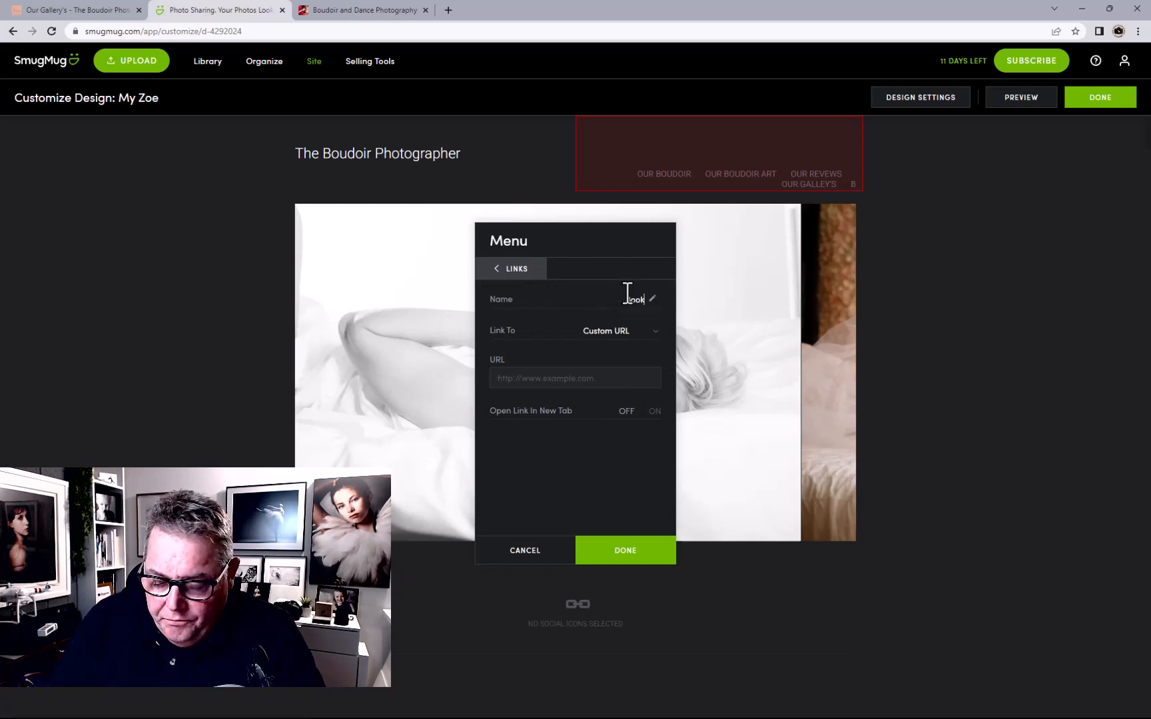
{"action": "left_click", "coordinate": [611, 333]}
{"action": "left_click", "coordinate": [628, 360]}
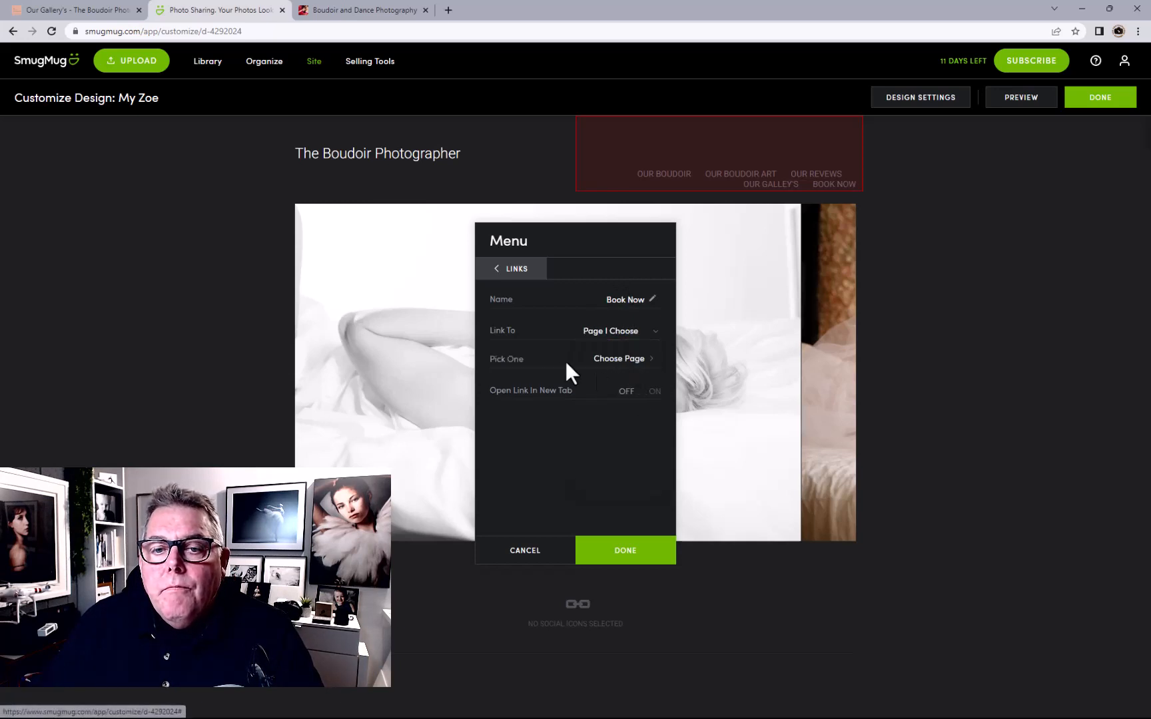
{"action": "left_click", "coordinate": [625, 364]}
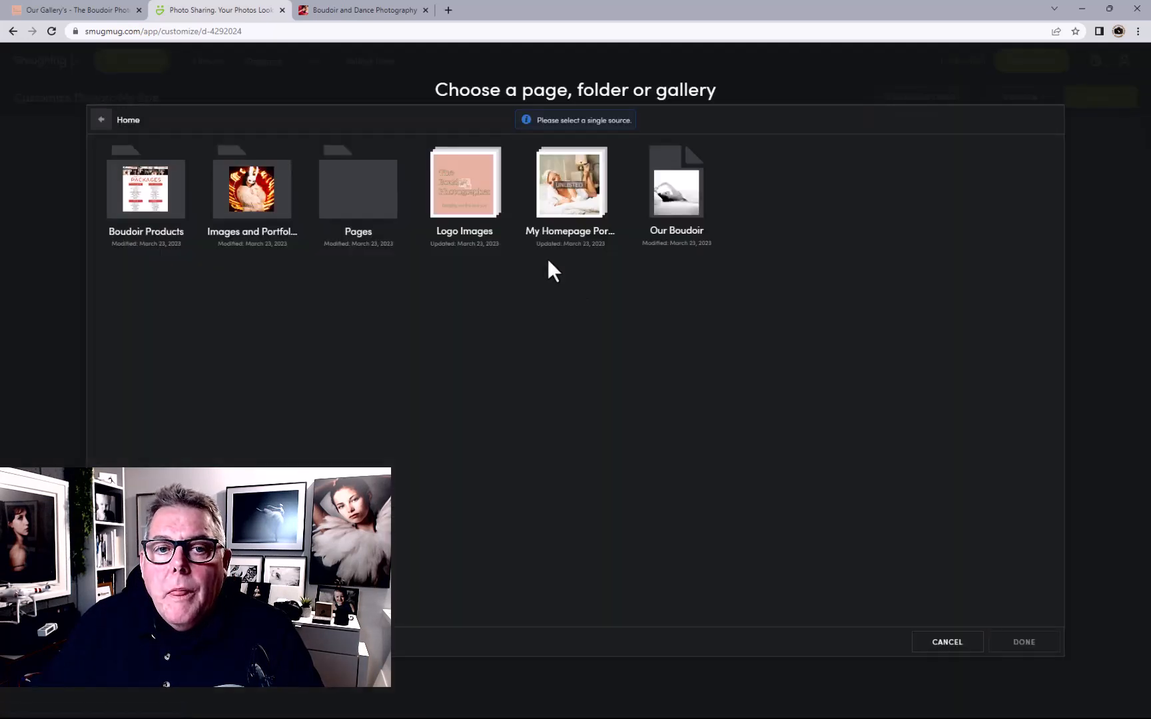
{"action": "left_click", "coordinate": [344, 220]}
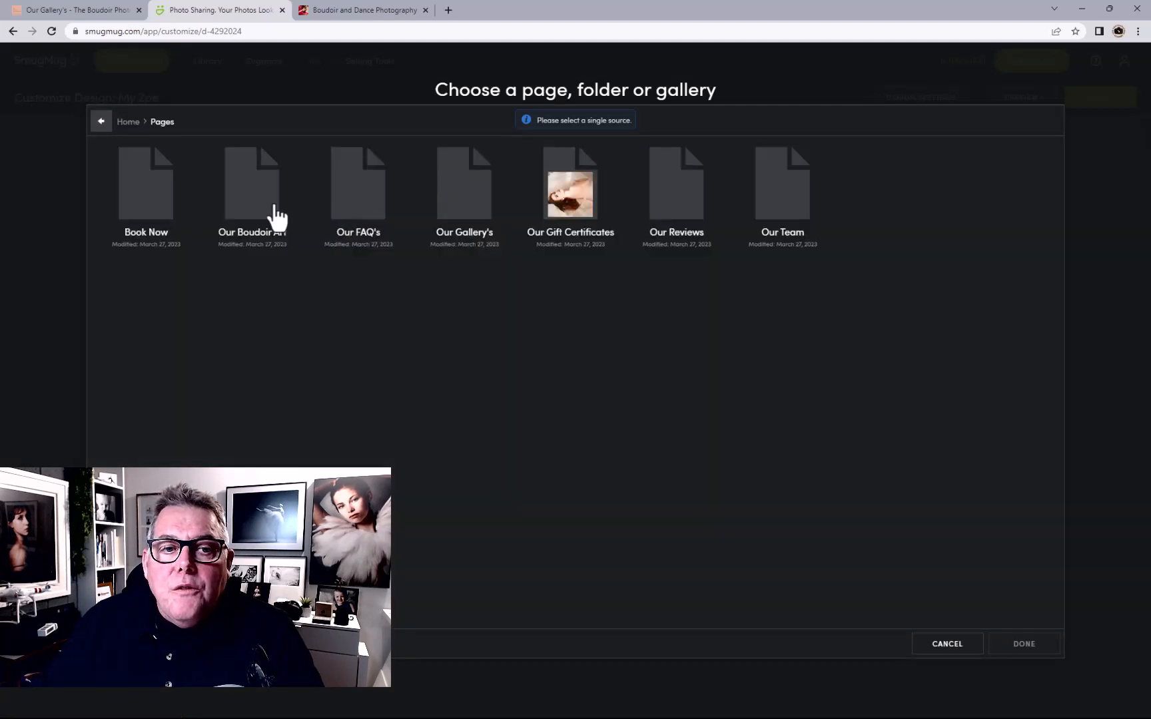
{"action": "left_click", "coordinate": [125, 200]}
{"action": "left_click", "coordinate": [1018, 644]}
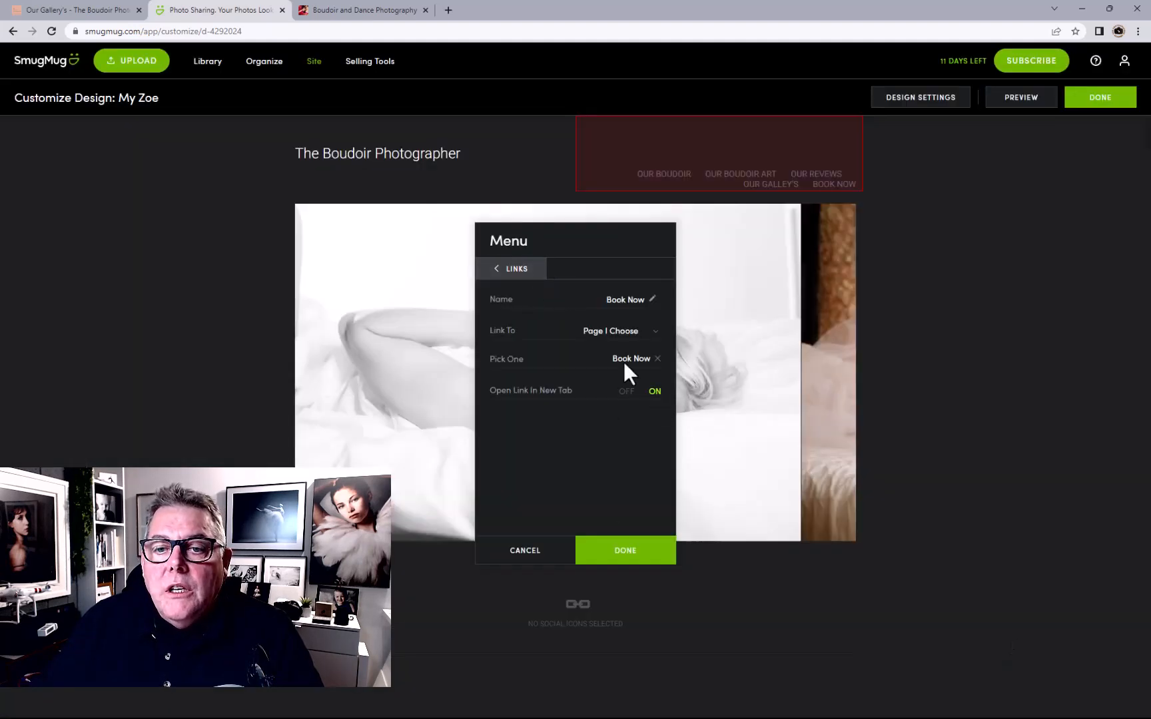
{"action": "left_click", "coordinate": [531, 273]}
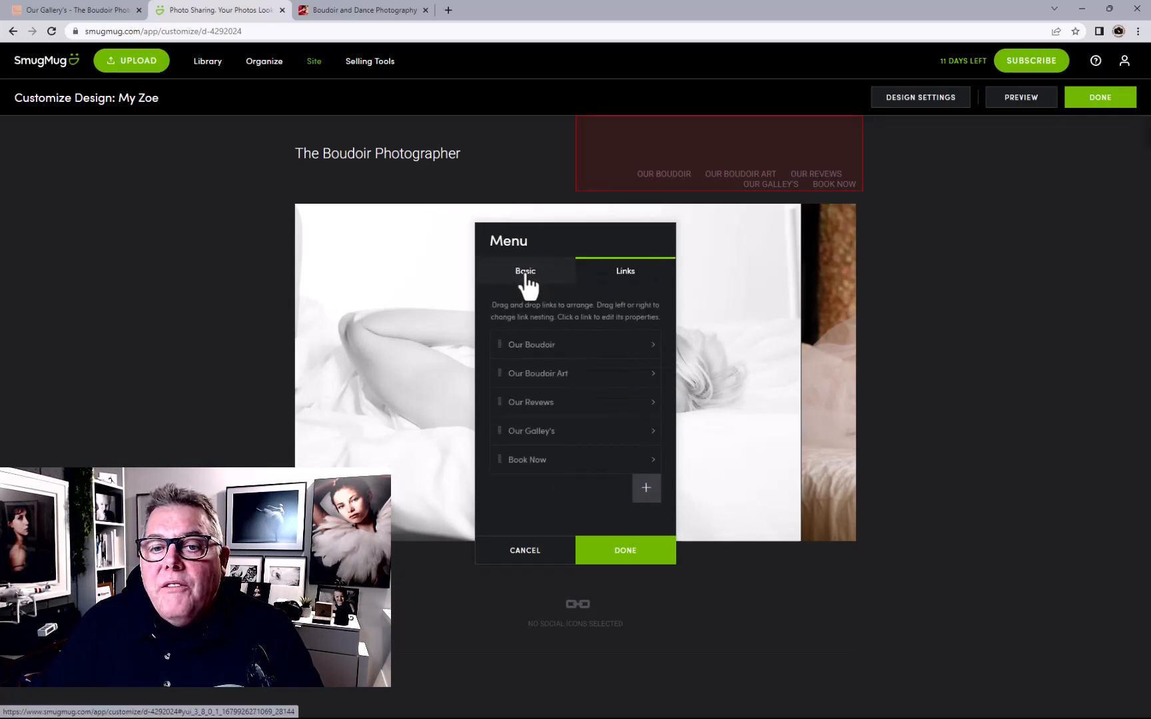
{"action": "left_click", "coordinate": [645, 490]}
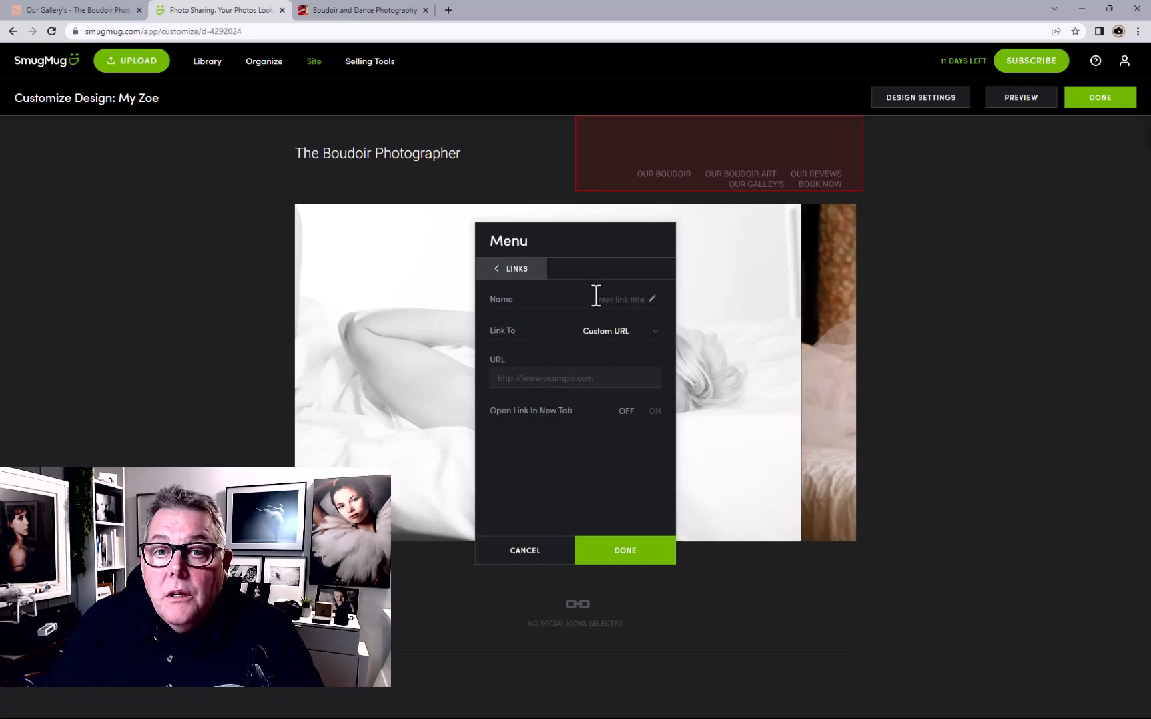
Add an 'Our Gift Certificates' link targeting the Our Gift Certificates page
{"action": "type", "text": "Our"}
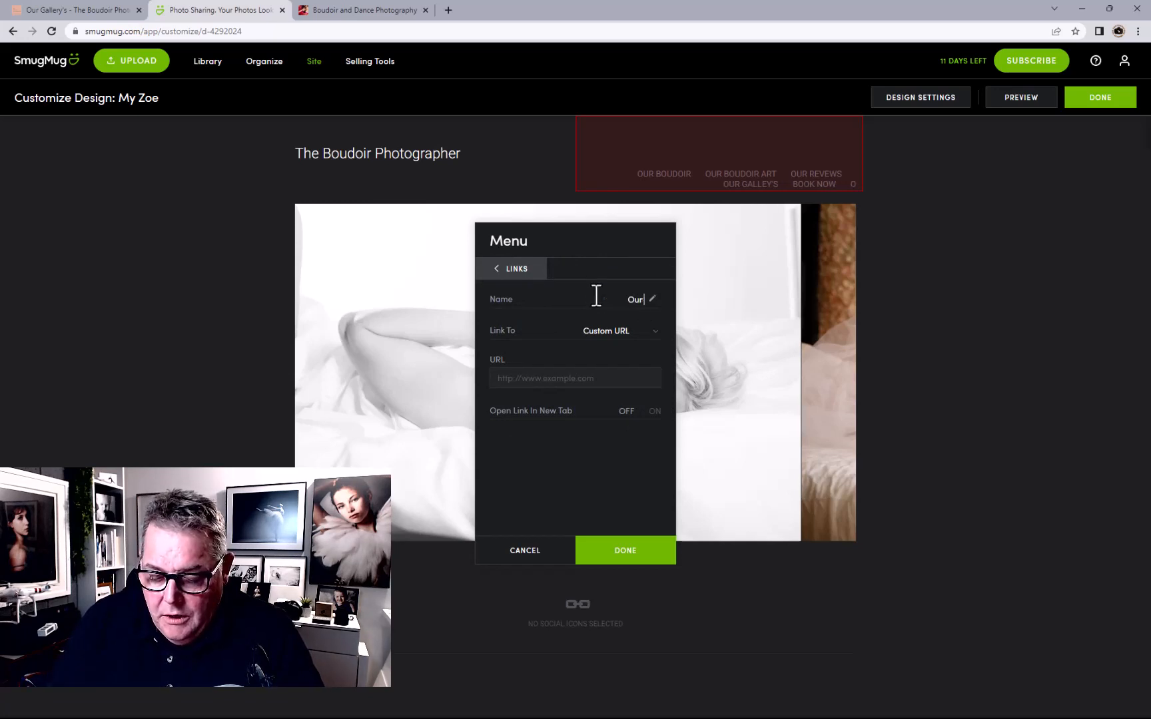
{"action": "type", "text": " Gift C"}
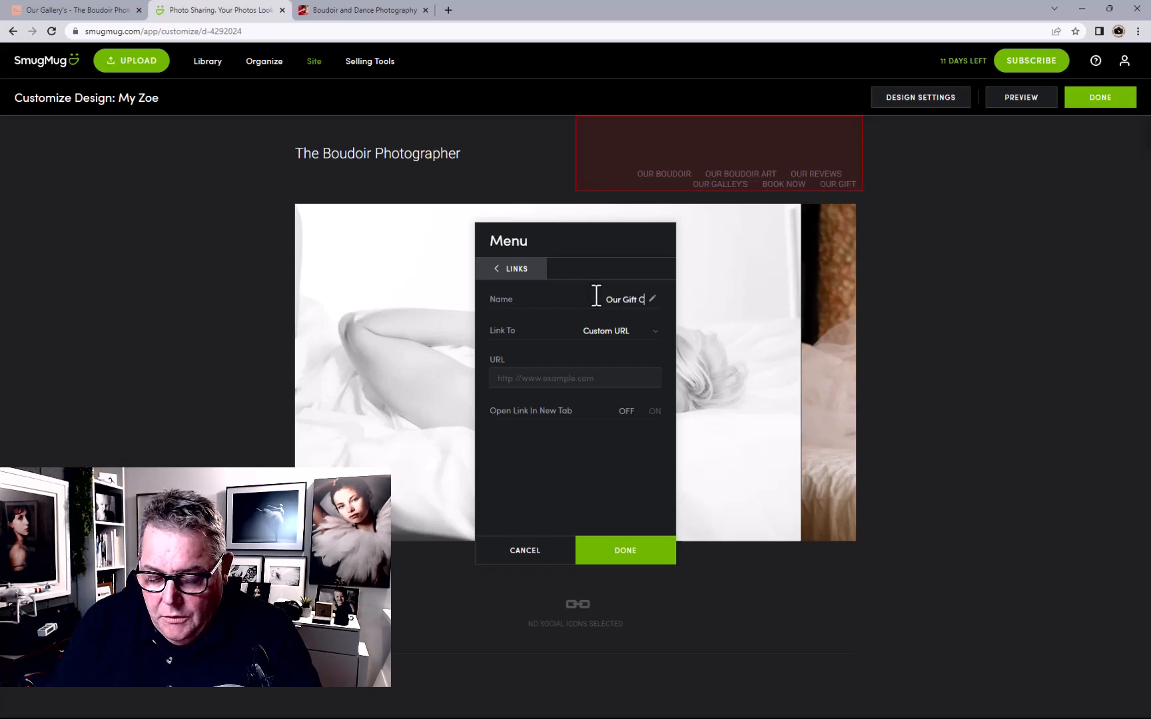
{"action": "type", "text": "ertificates"}
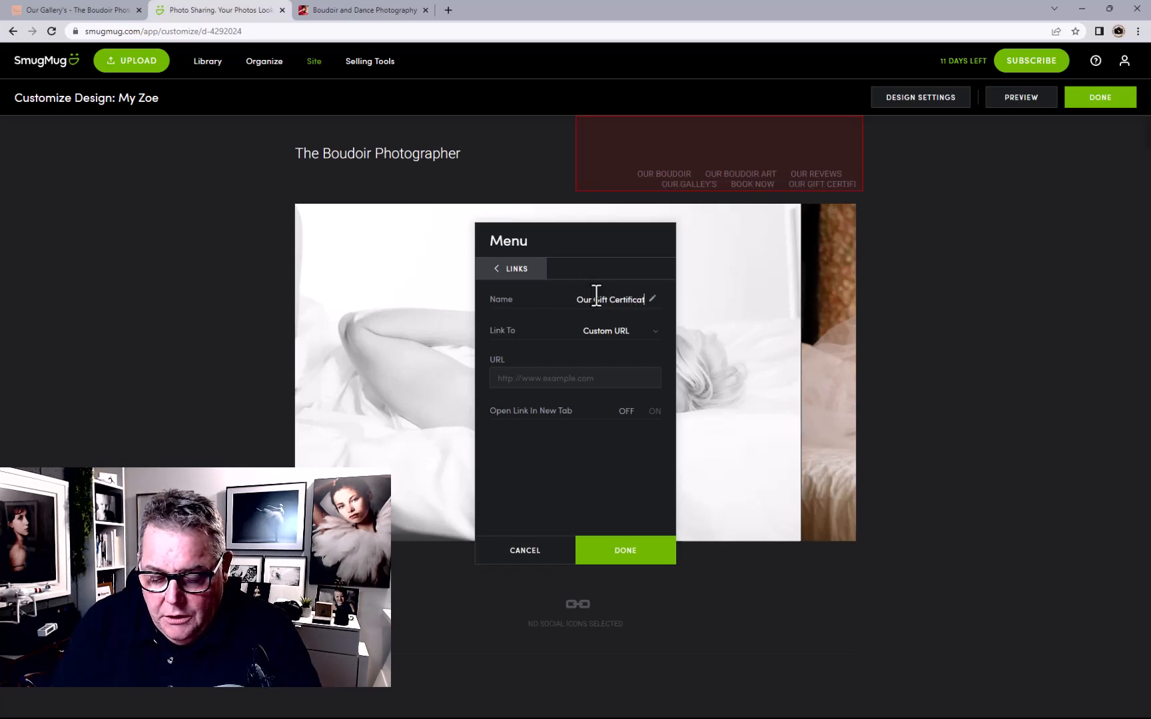
{"action": "left_click", "coordinate": [623, 344]}
{"action": "left_click", "coordinate": [623, 348]}
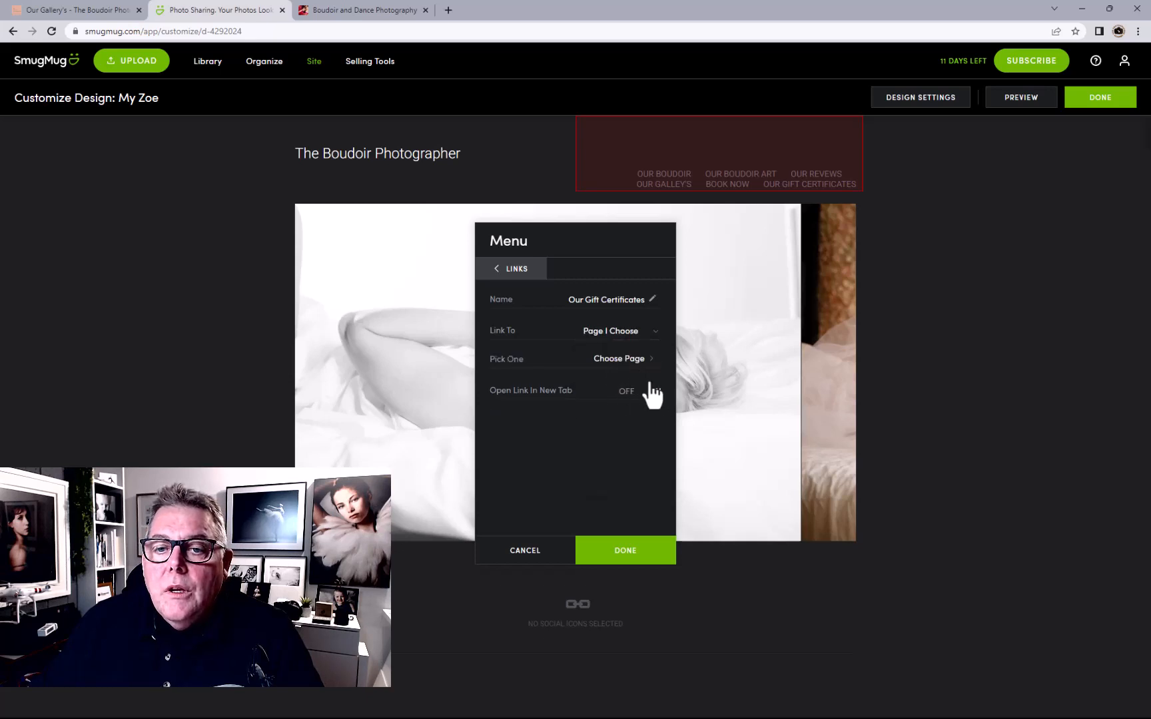
{"action": "left_click", "coordinate": [626, 360]}
{"action": "left_click", "coordinate": [354, 203]}
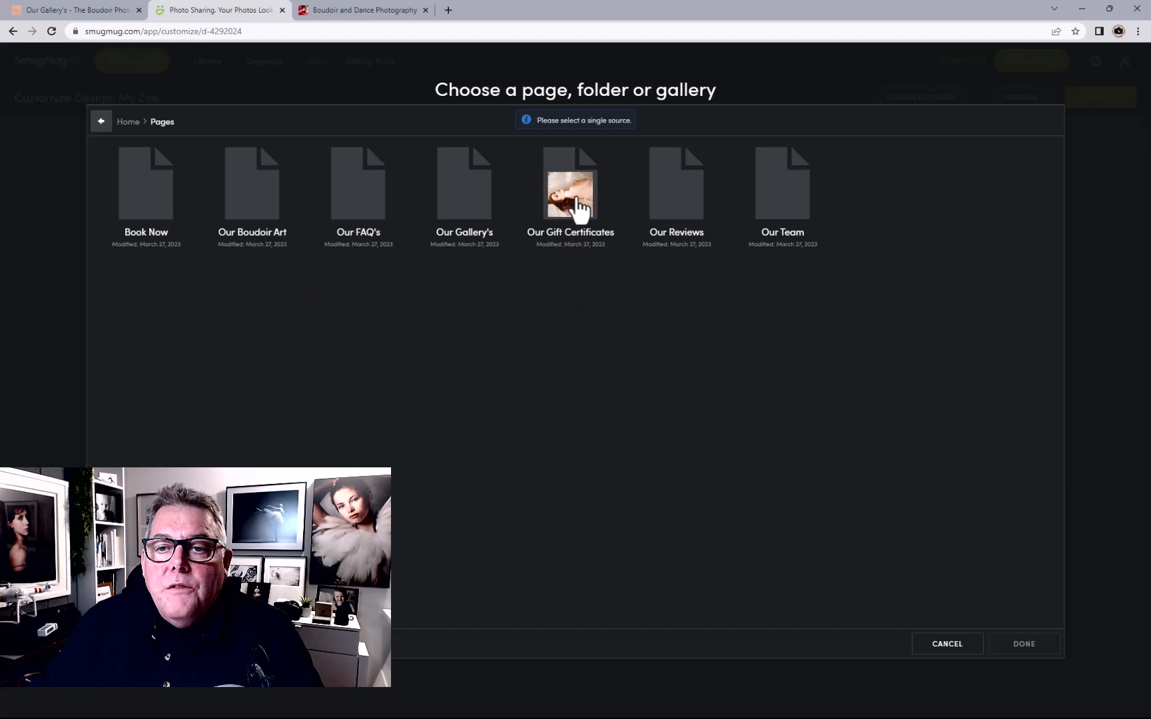
{"action": "left_click", "coordinate": [577, 203]}
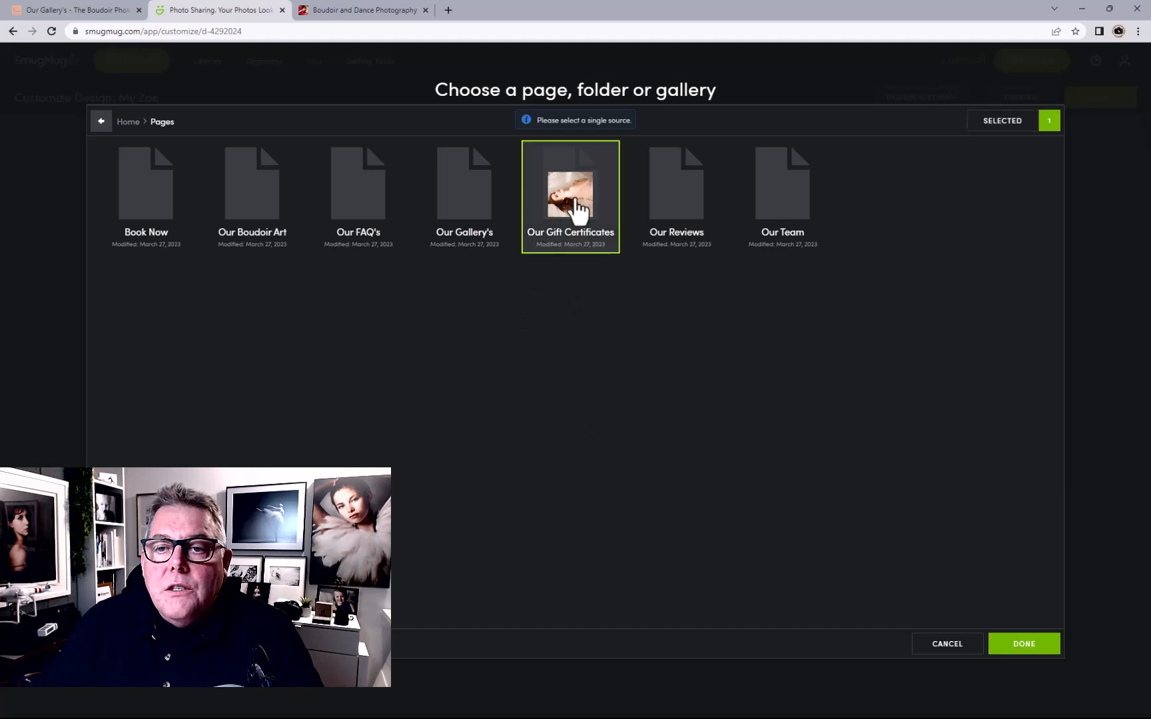
{"action": "left_click", "coordinate": [1024, 645]}
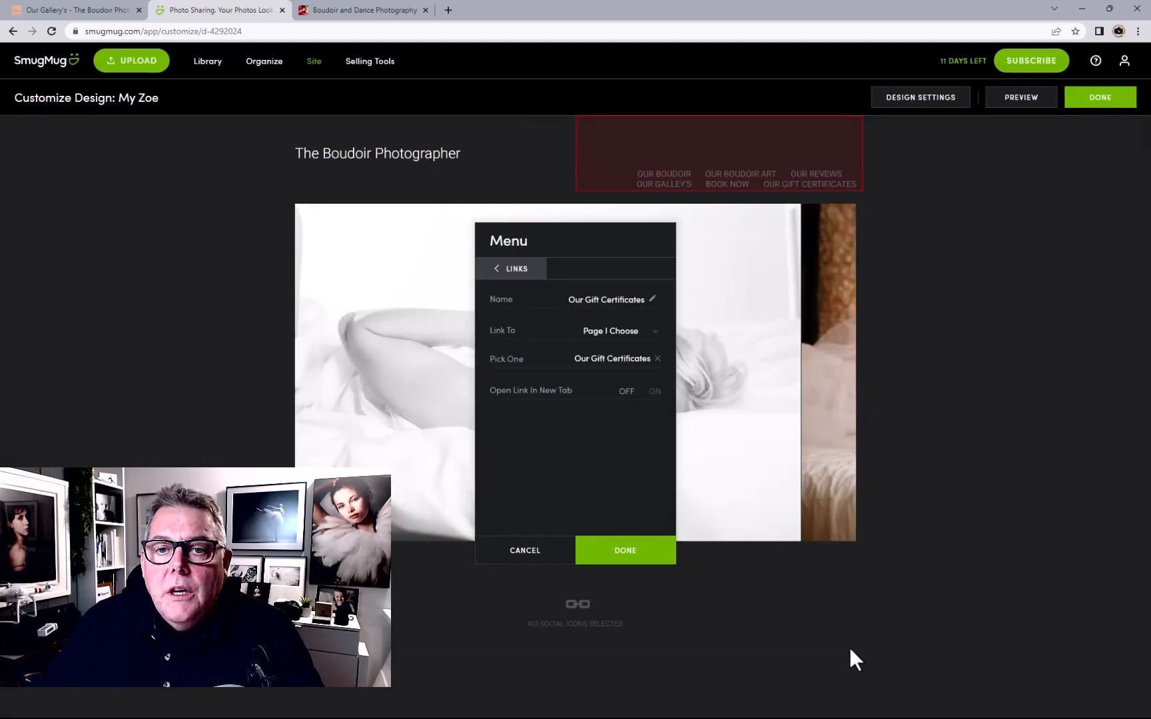
{"action": "left_click", "coordinate": [517, 270]}
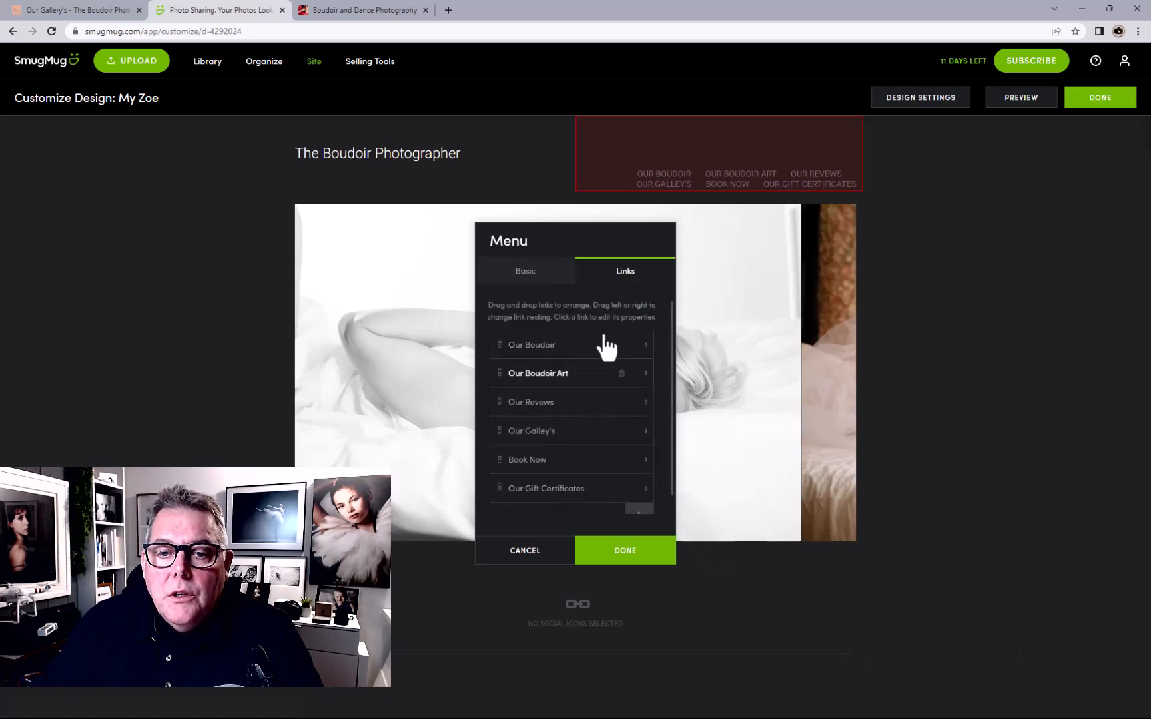
Add an 'Our Team' link targeting the Our Team page
{"action": "scroll", "coordinate": [645, 482], "scroll_direction": "down", "scroll_amount": 1}
{"action": "left_click", "coordinate": [640, 501]}
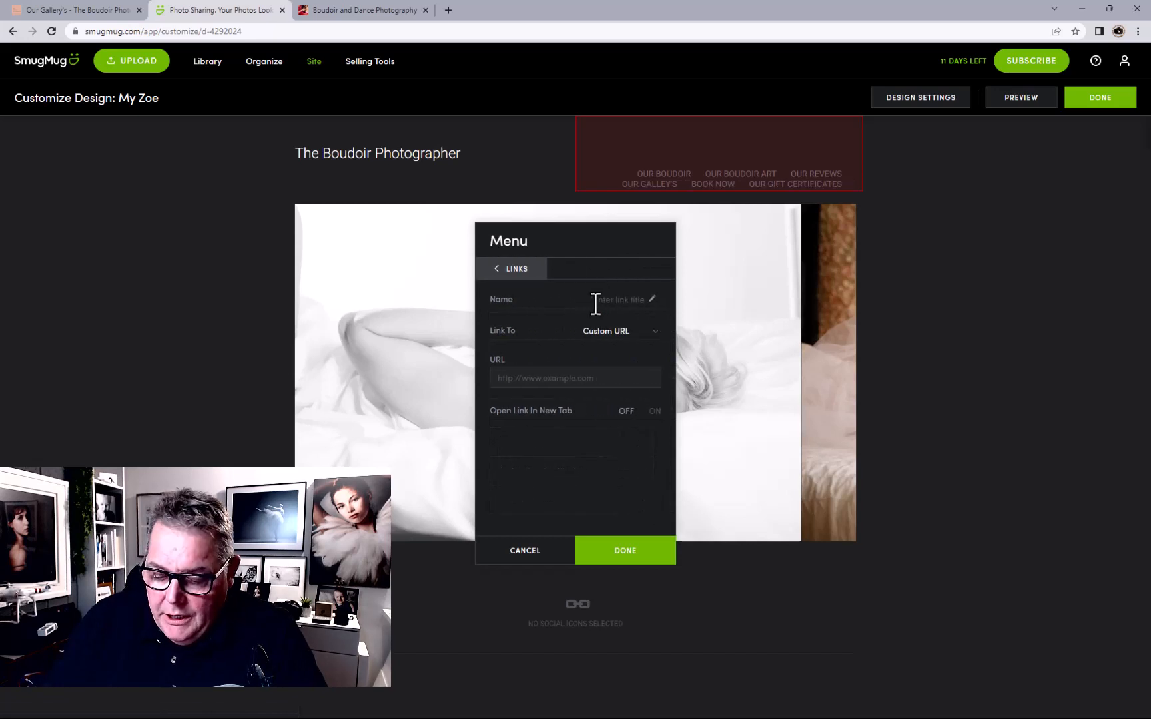
{"action": "type", "text": "Our"}
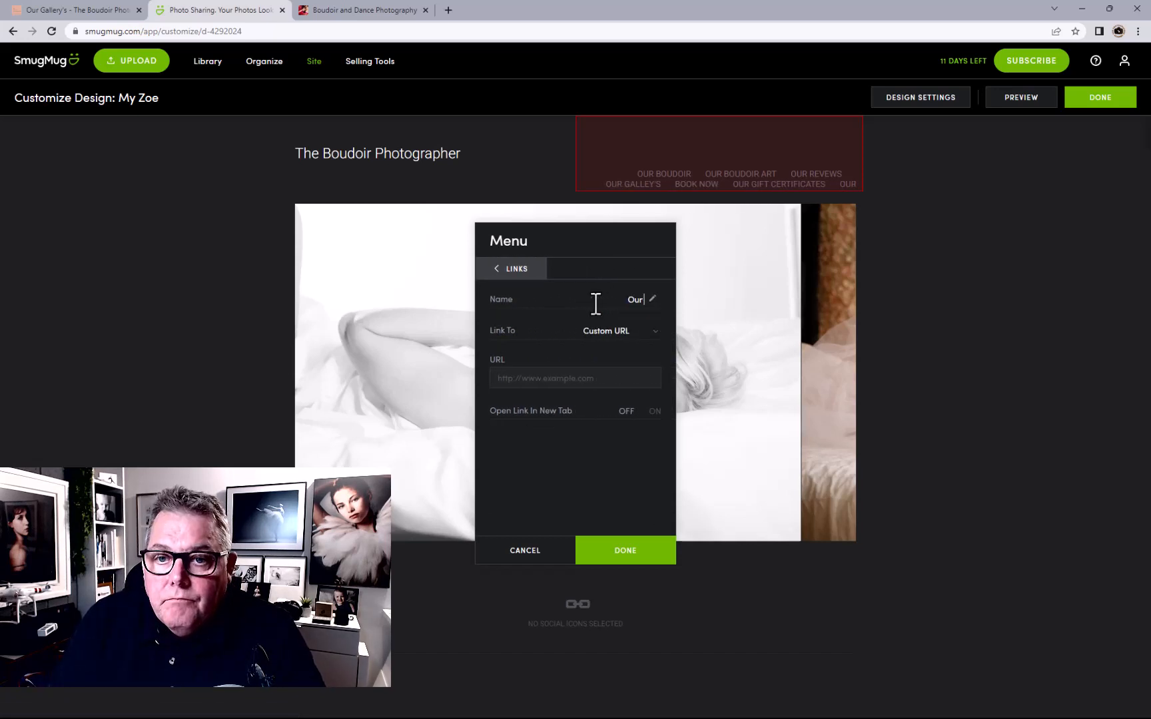
{"action": "type", "text": " Team"}
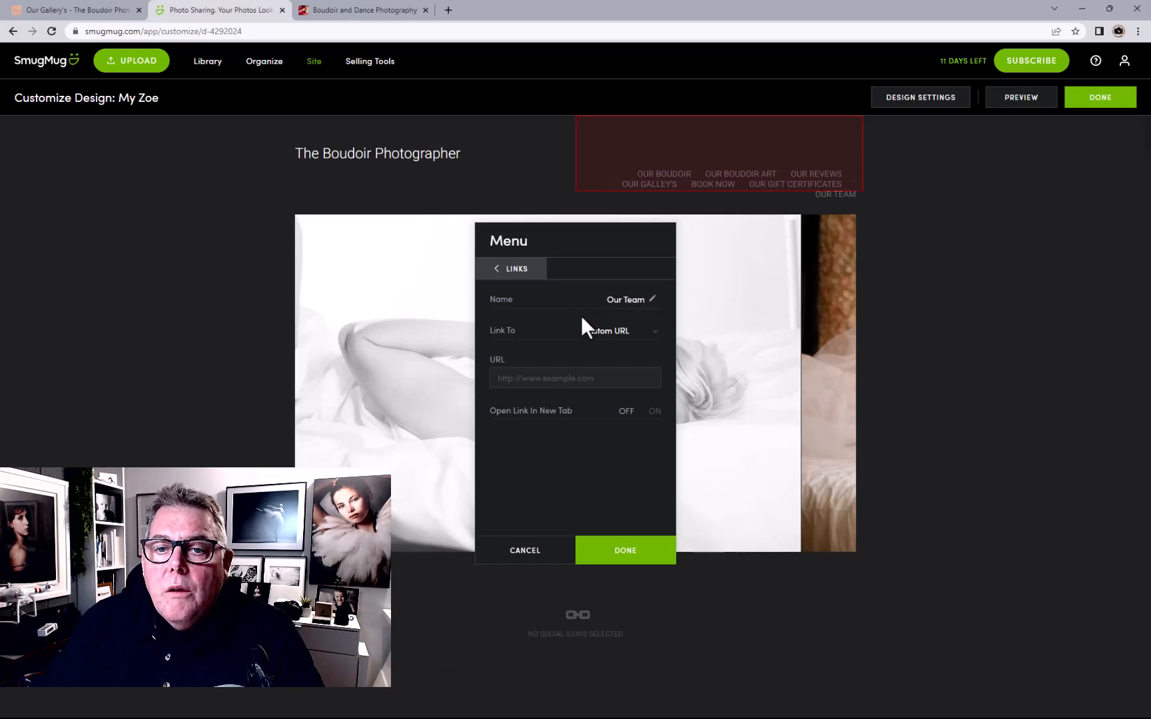
{"action": "left_click", "coordinate": [605, 331]}
{"action": "left_click", "coordinate": [616, 358]}
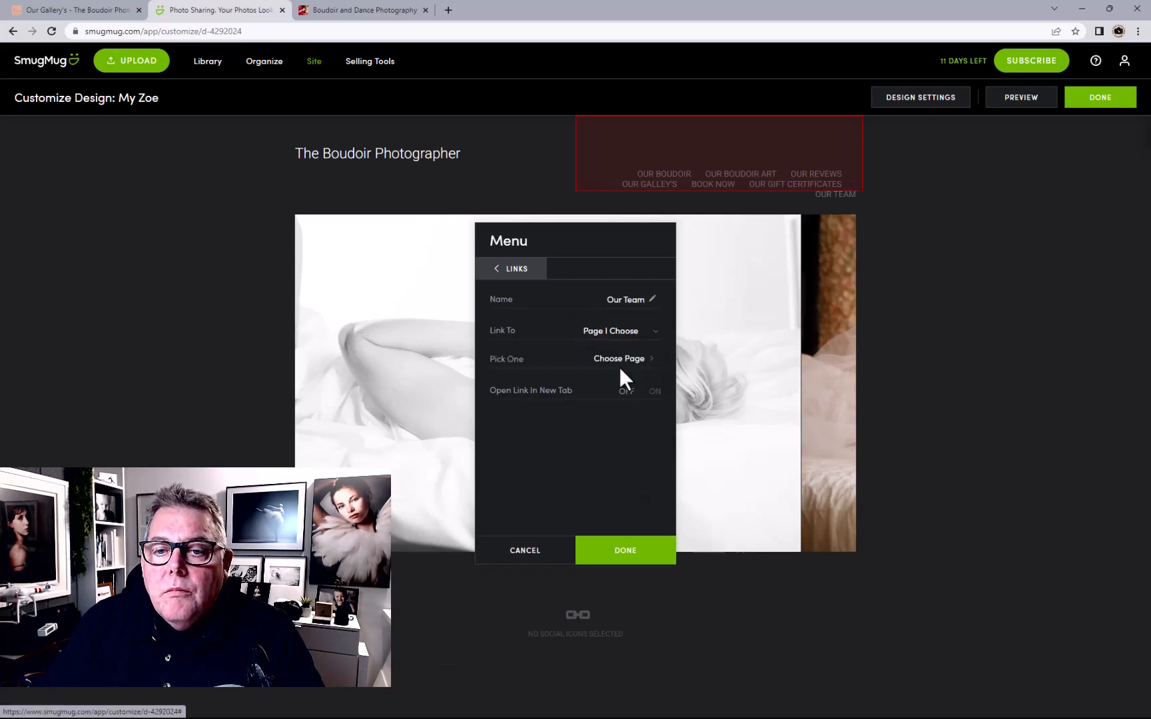
{"action": "left_click", "coordinate": [626, 360]}
{"action": "left_click", "coordinate": [337, 201]}
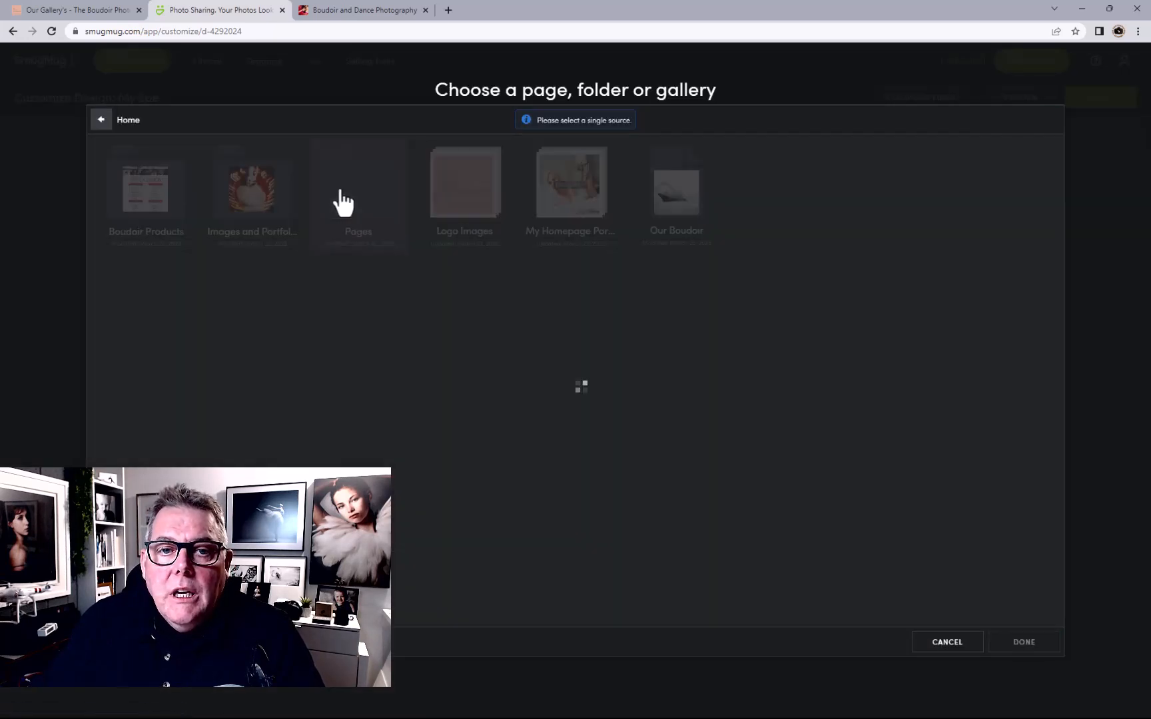
{"action": "left_click", "coordinate": [779, 206]}
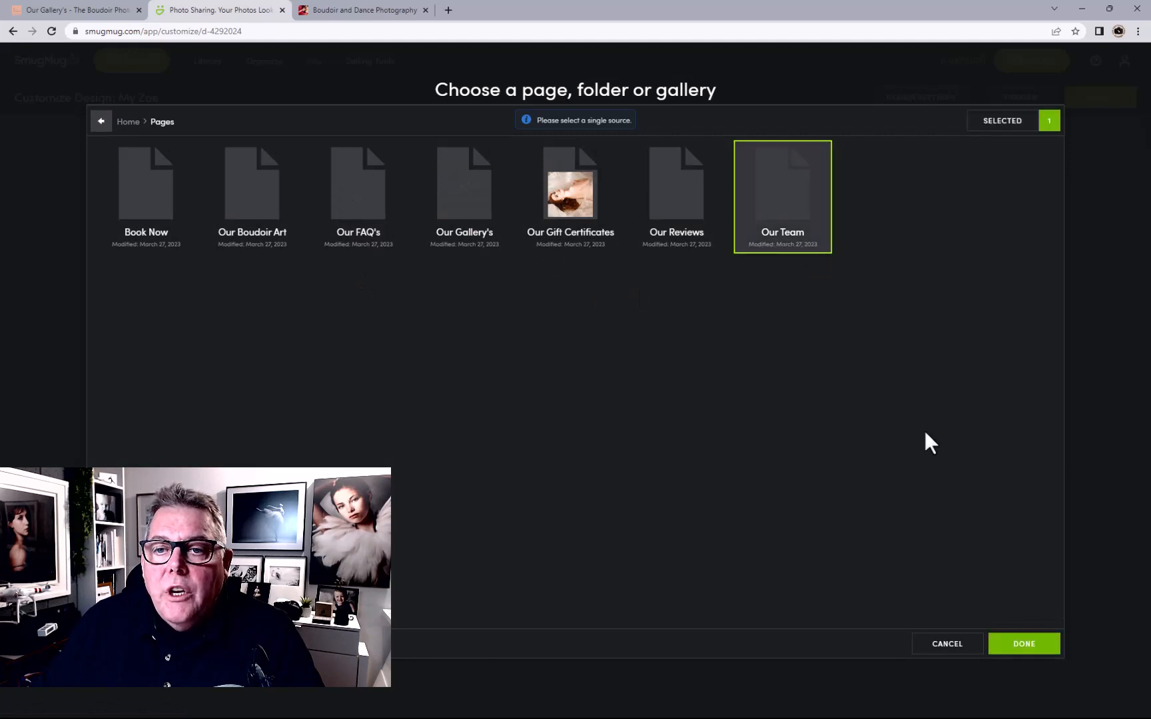
{"action": "left_click", "coordinate": [1023, 645]}
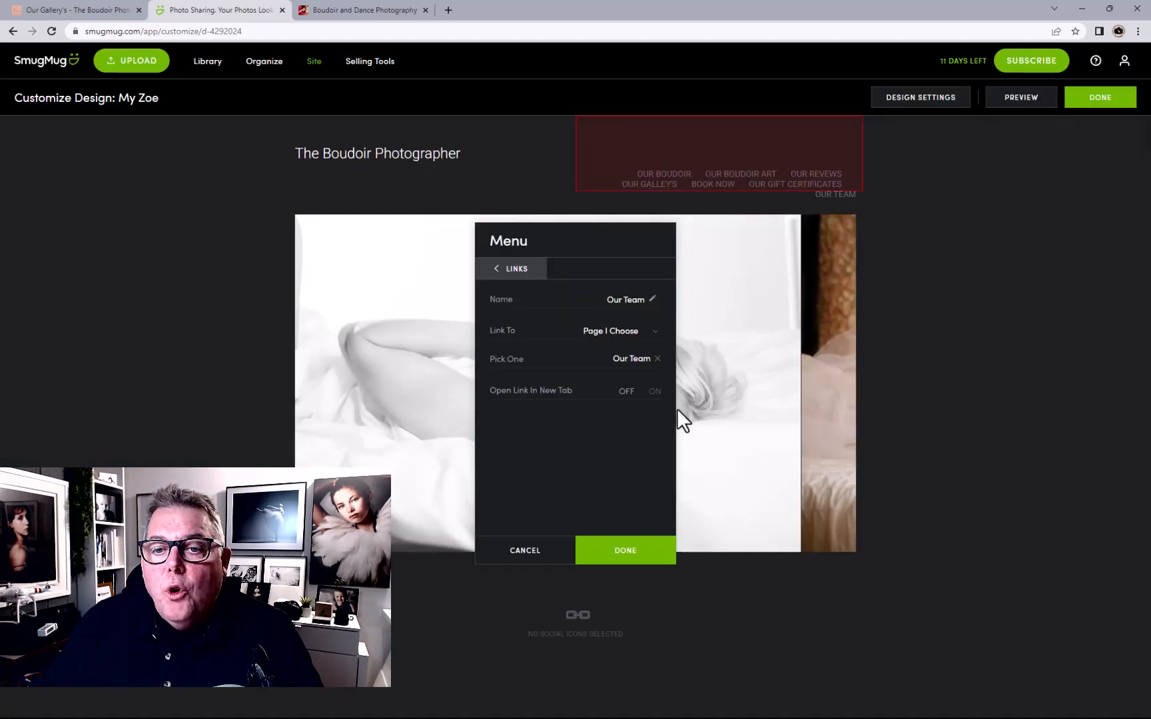
{"action": "left_click", "coordinate": [517, 269]}
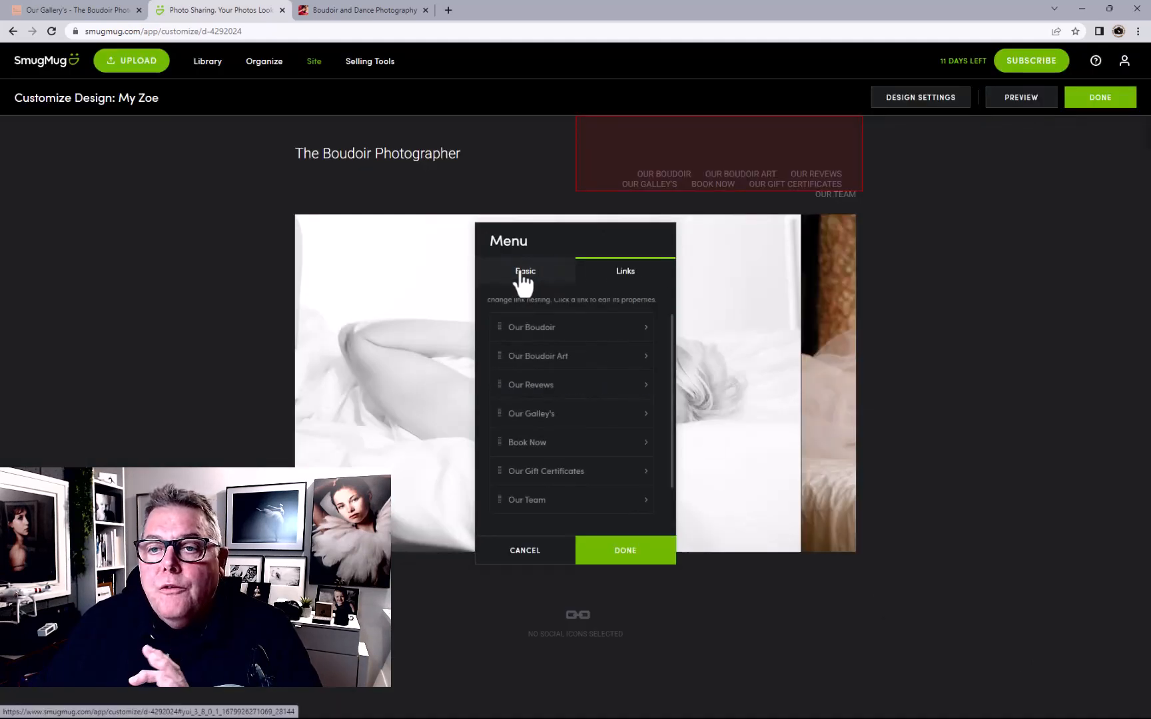
Reorder the menu links, moving Our Team up and Book Now last, then close the editor
{"action": "scroll", "coordinate": [550, 500], "scroll_direction": "down", "scroll_amount": 1}
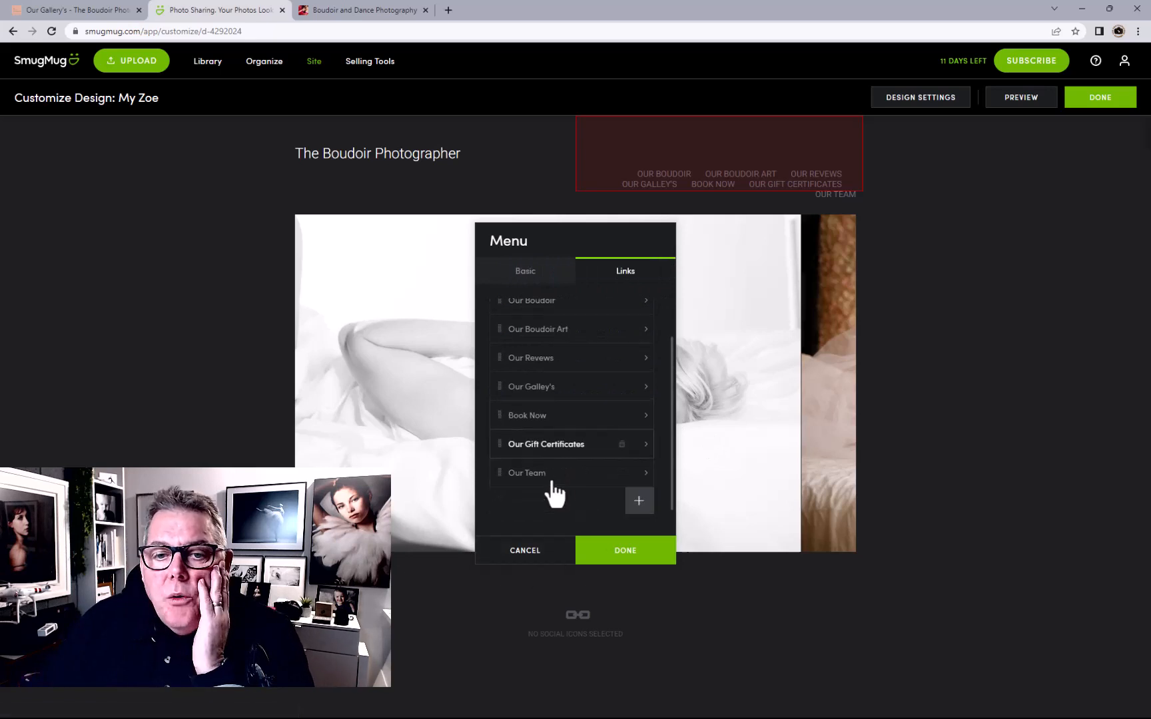
{"action": "left_click_drag", "start_coordinate": [548, 474], "coordinate": [558, 405]}
{"action": "scroll", "coordinate": [575, 459], "scroll_direction": "down", "scroll_amount": 1}
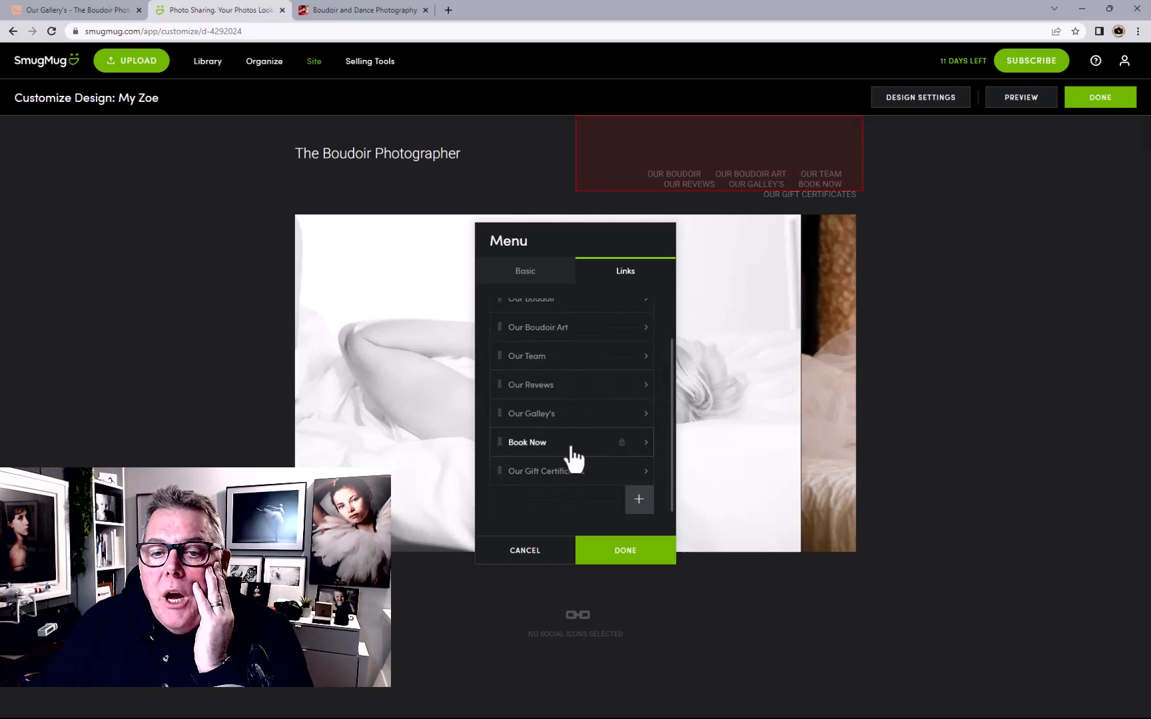
{"action": "left_click_drag", "start_coordinate": [570, 457], "coordinate": [570, 481]}
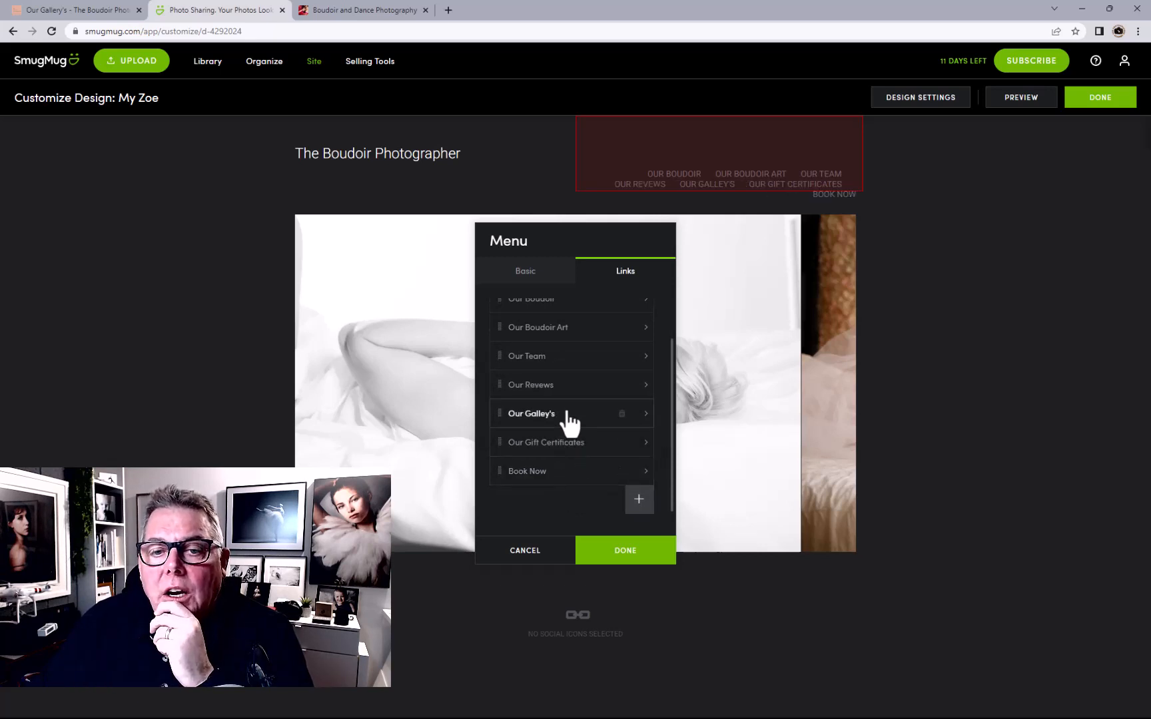
{"action": "mouse_move", "coordinate": [578, 393]}
{"action": "left_mouse_down"}
{"action": "mouse_move", "coordinate": [571, 411]}
{"action": "mouse_move", "coordinate": [576, 396]}
{"action": "left_mouse_up"}
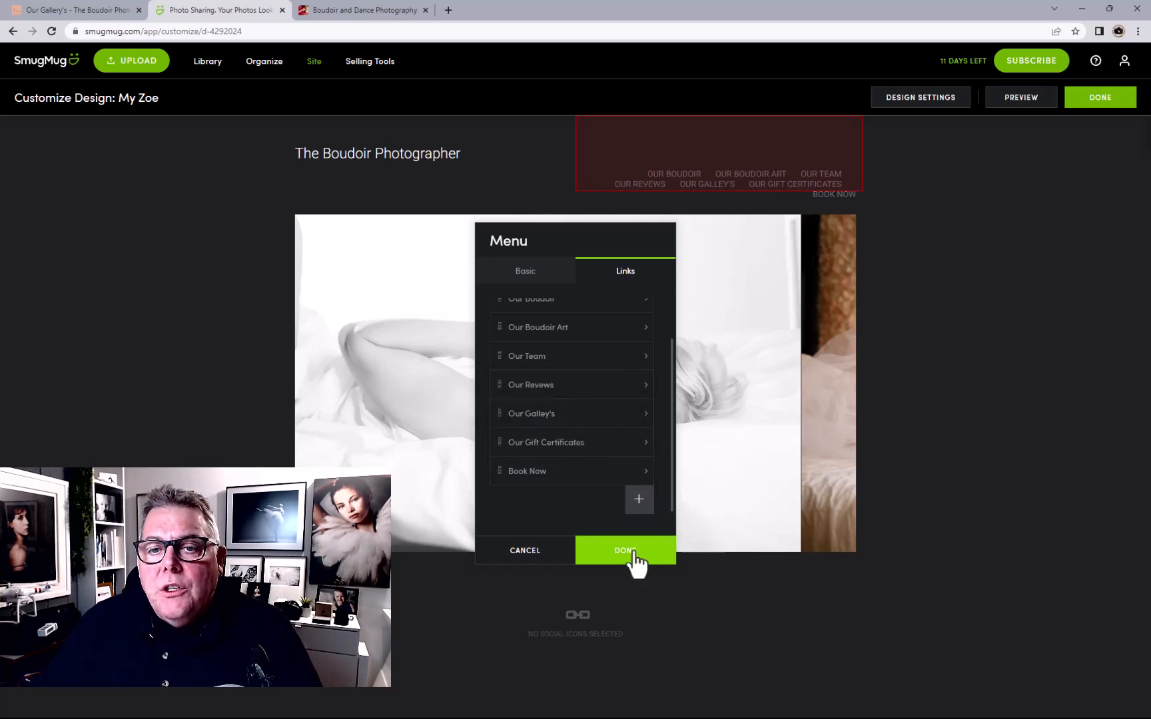
{"action": "scroll", "coordinate": [602, 373], "scroll_direction": "up", "scroll_amount": 1}
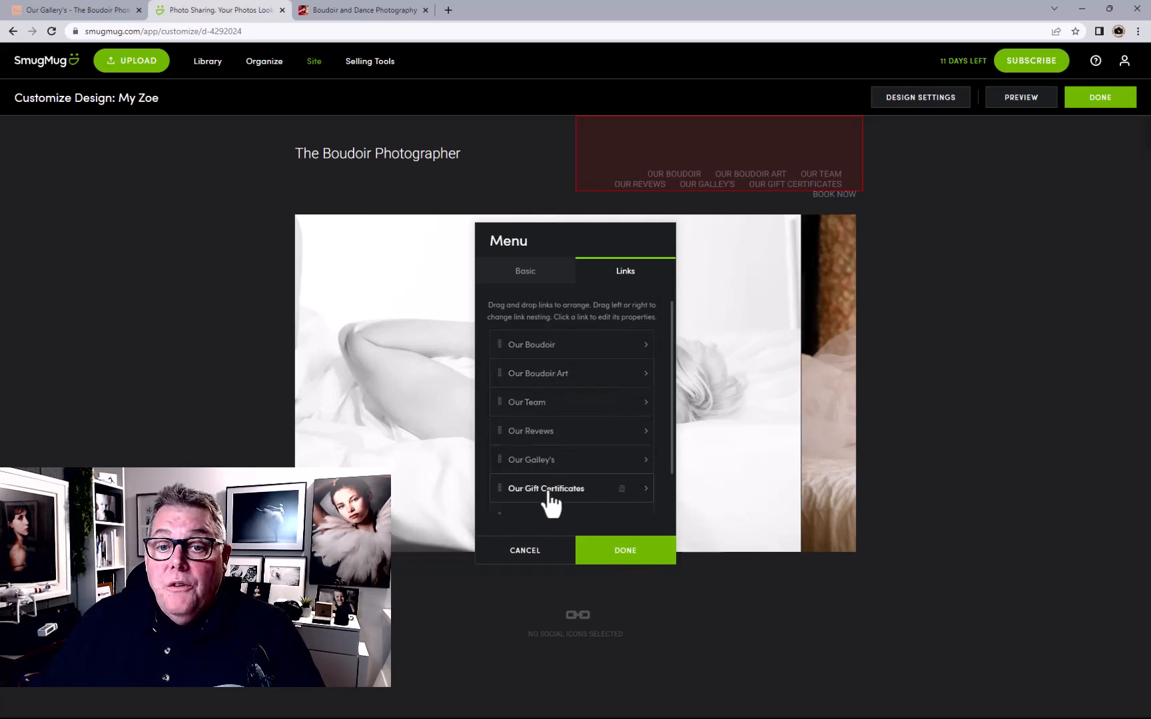
{"action": "scroll", "coordinate": [558, 497], "scroll_direction": "down", "scroll_amount": 1}
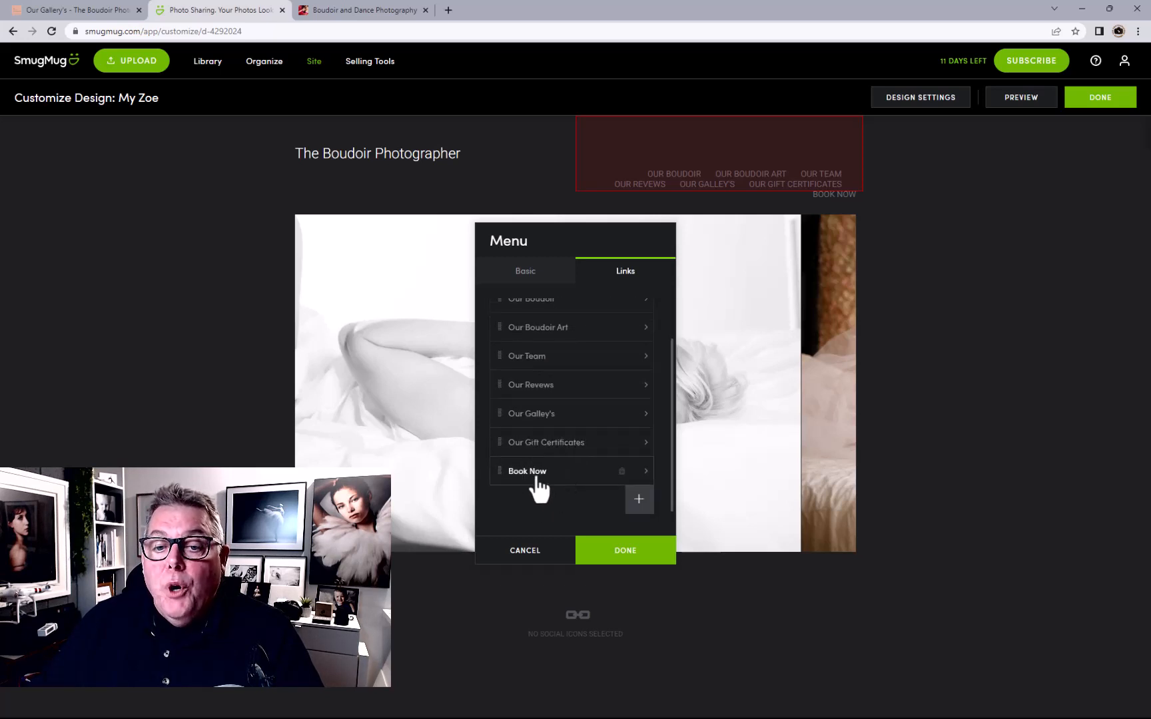
{"action": "scroll", "coordinate": [547, 492], "scroll_direction": "up", "scroll_amount": 1}
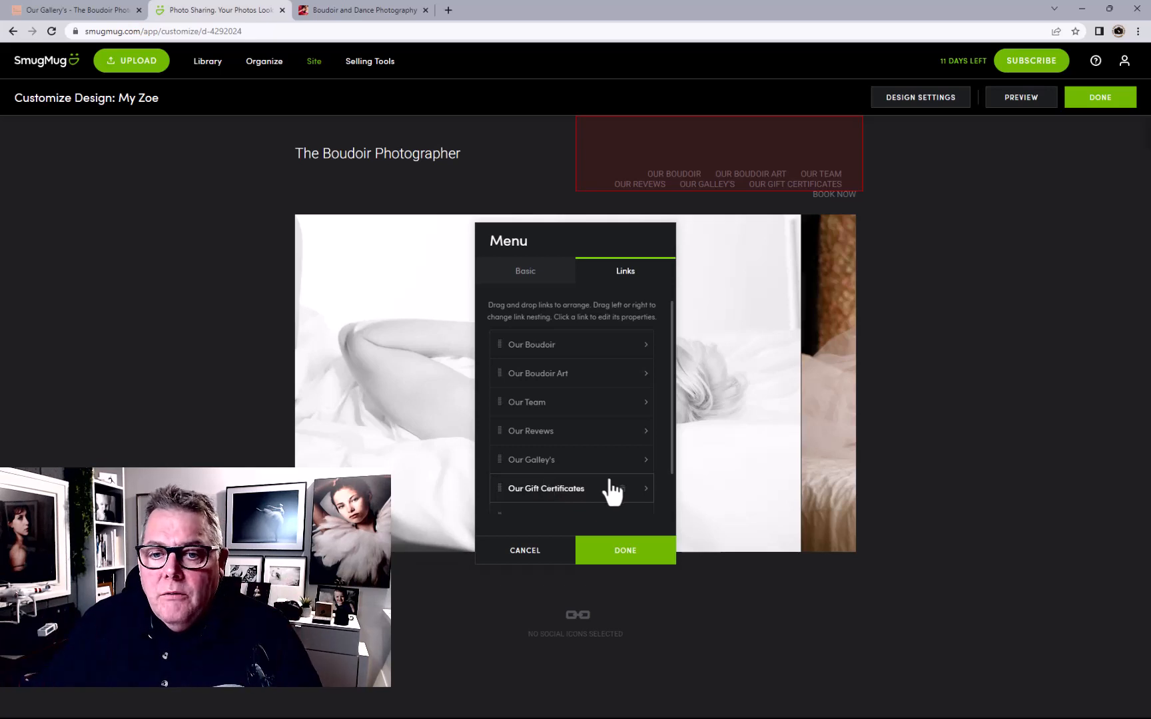
{"action": "left_click", "coordinate": [622, 552]}
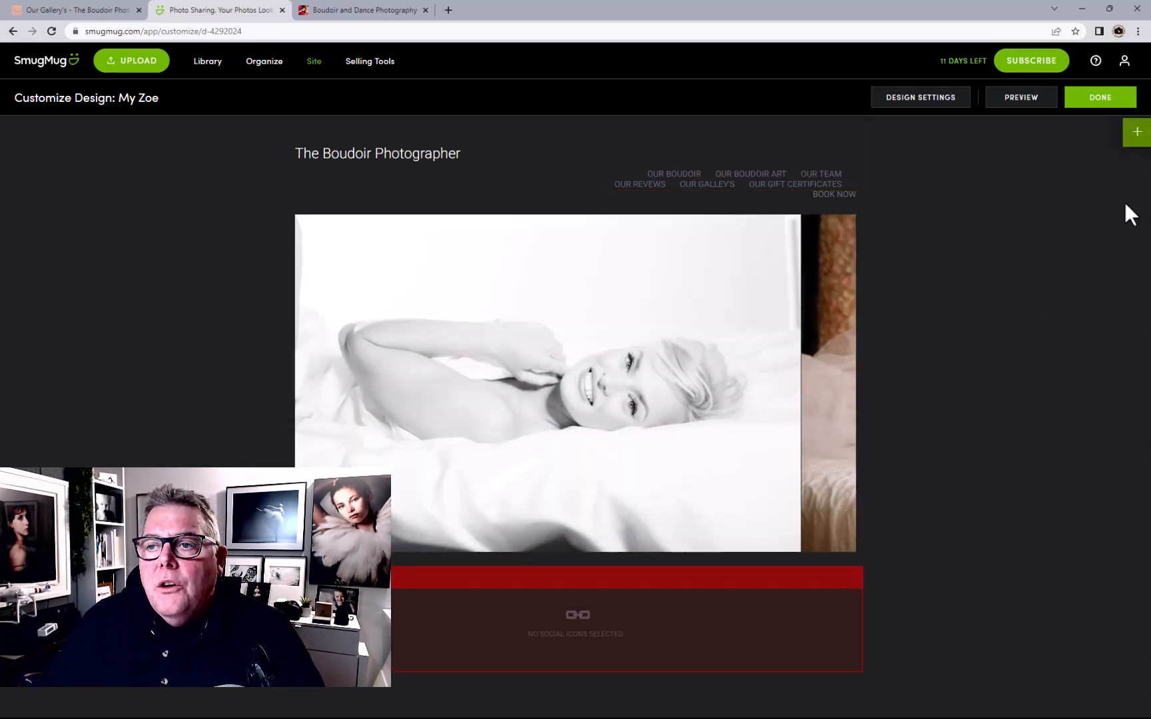
Set the homepage layout to Stretchy for full-width carousel photos, then recheck the menu links
{"action": "left_click", "coordinate": [1138, 133]}
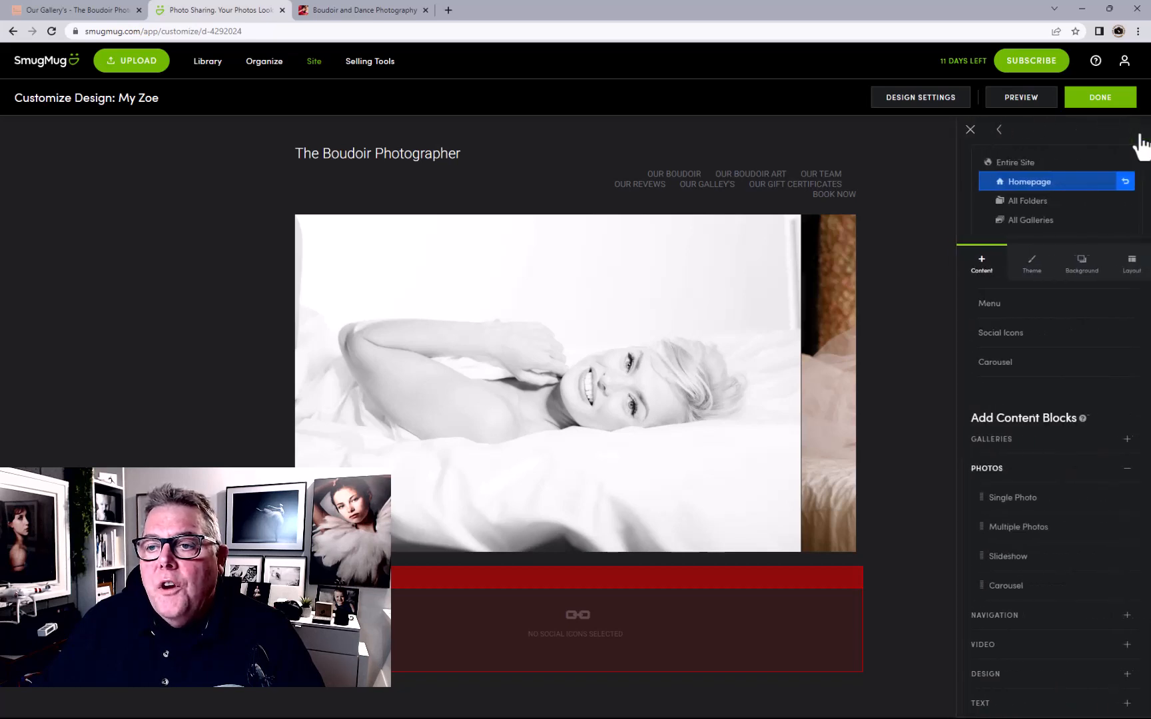
{"action": "left_click", "coordinate": [1124, 266]}
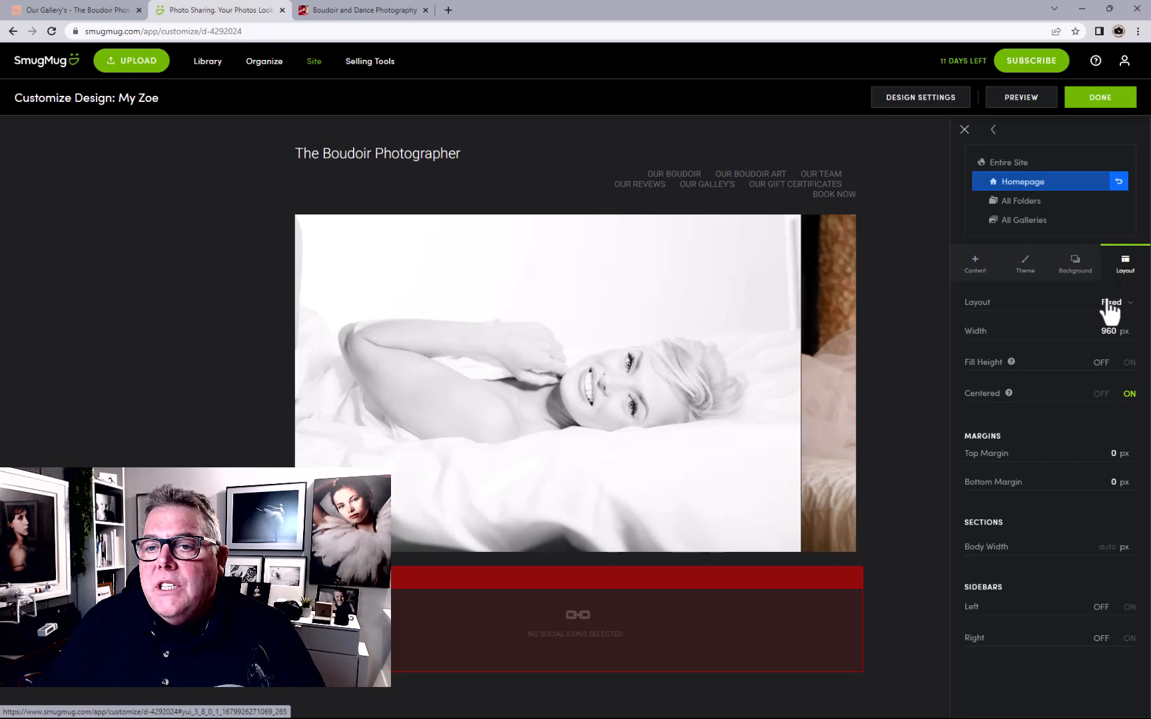
{"action": "left_click", "coordinate": [1114, 306]}
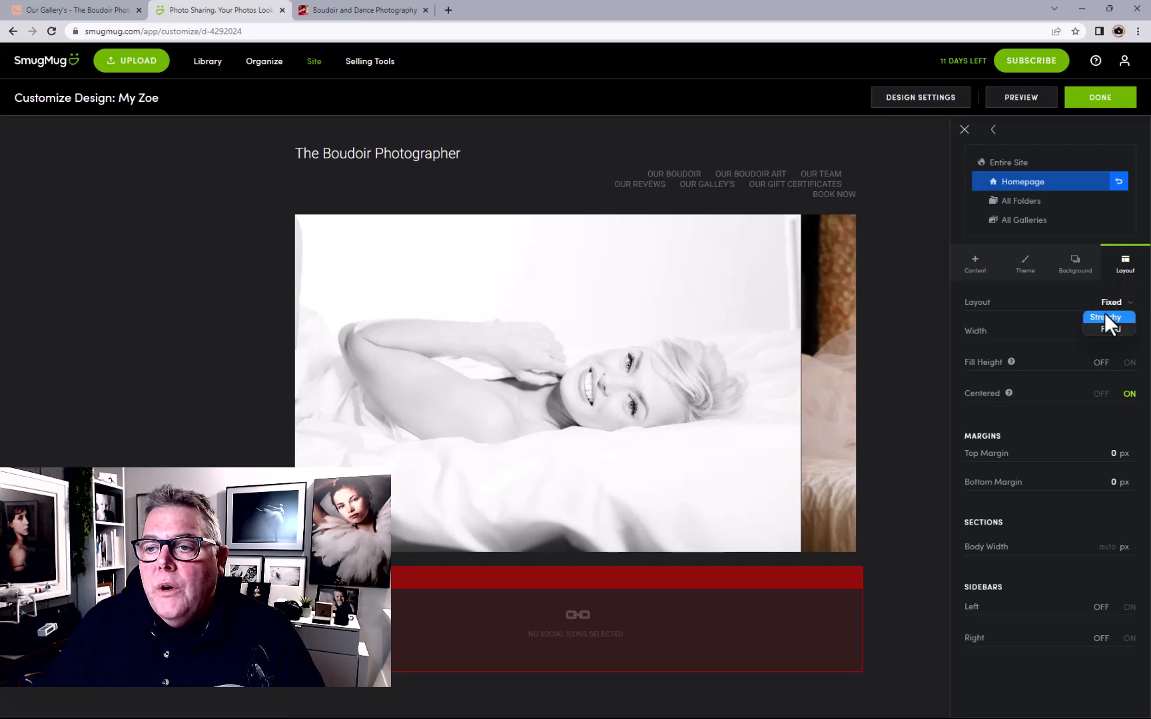
{"action": "left_click", "coordinate": [1104, 317]}
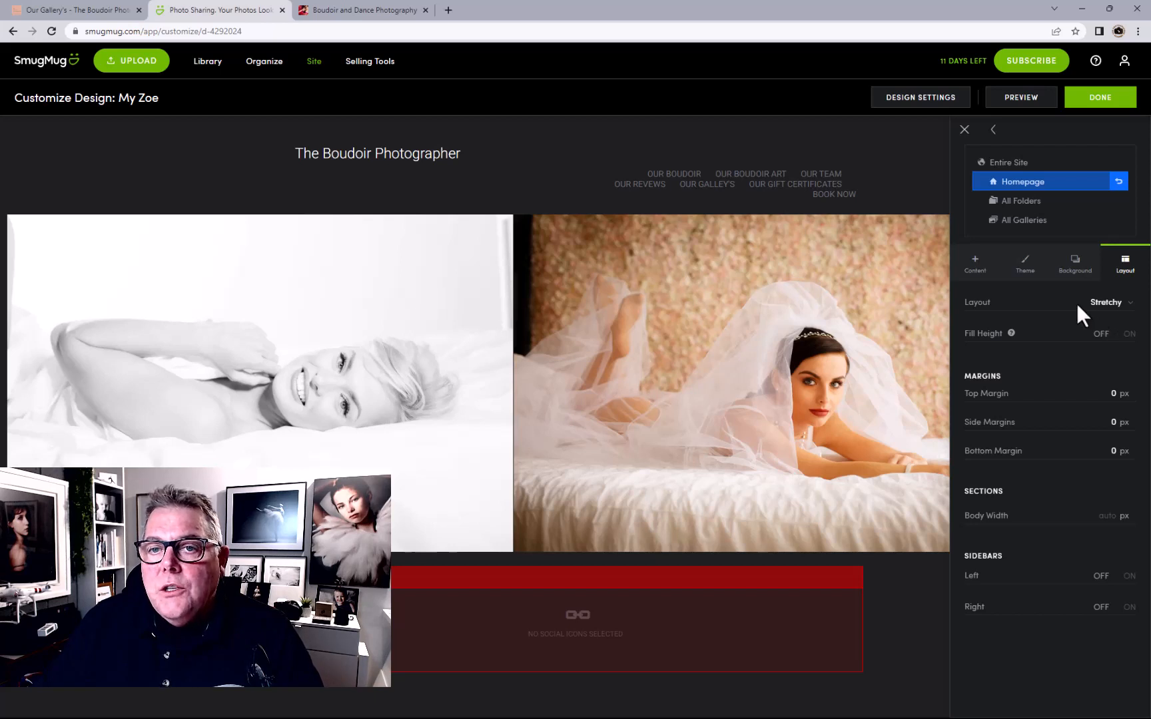
{"action": "left_click", "coordinate": [764, 188]}
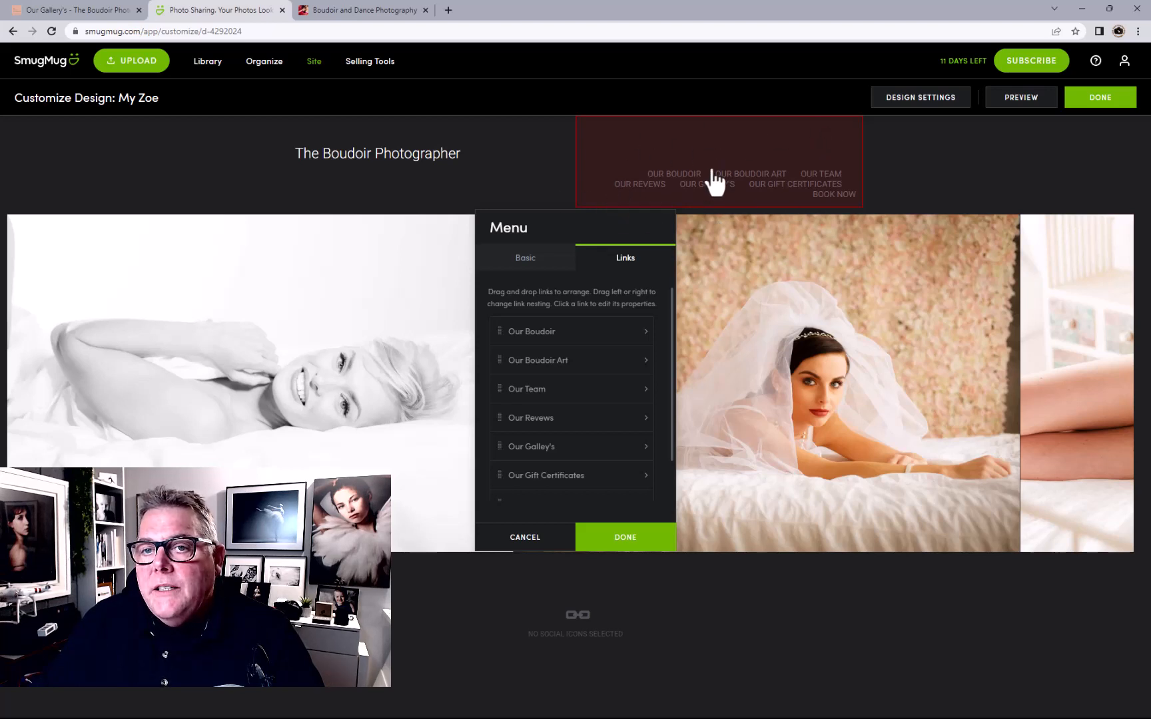
{"action": "left_click", "coordinate": [626, 538]}
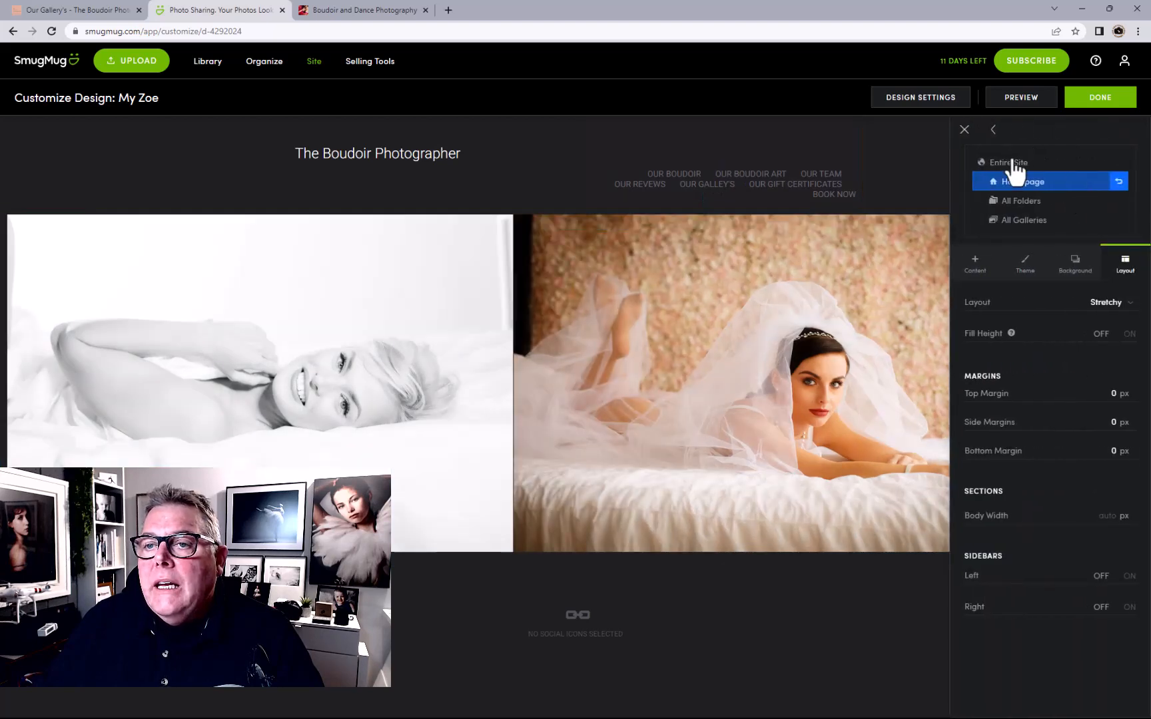
In the Entire Site layout, put the menu on its own row under The Boudoir Photographer title, then return to Homepage
{"action": "left_click", "coordinate": [1011, 163]}
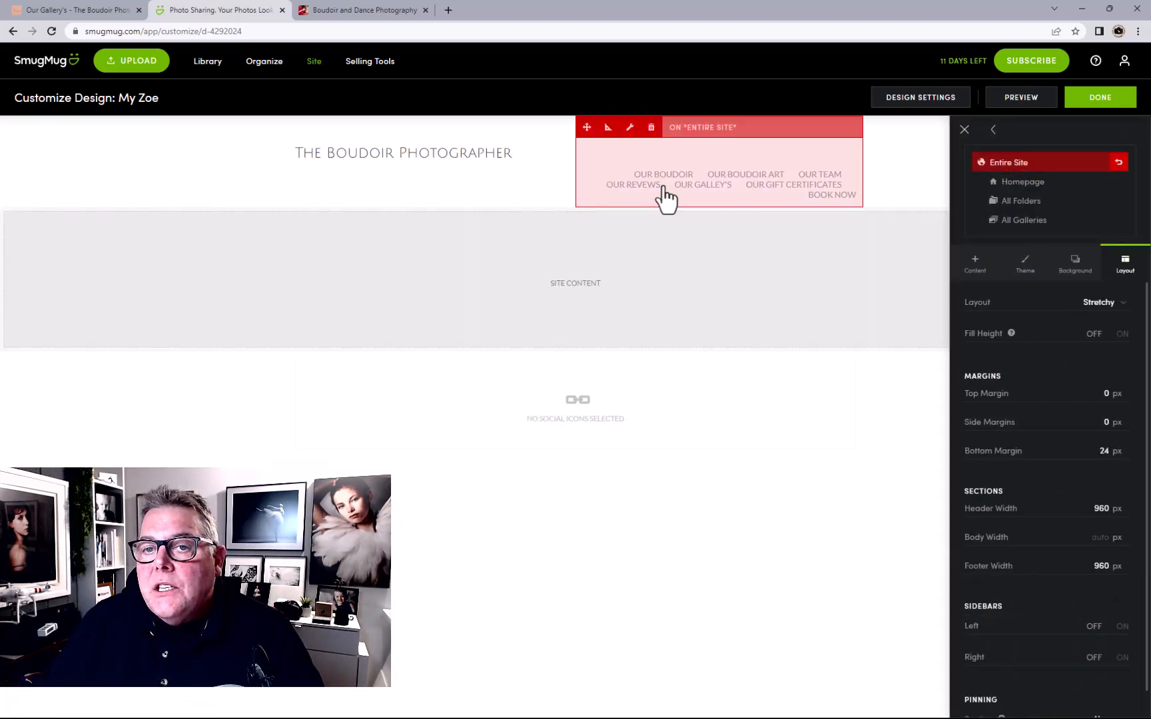
{"action": "left_click_drag", "start_coordinate": [586, 127], "coordinate": [443, 211]}
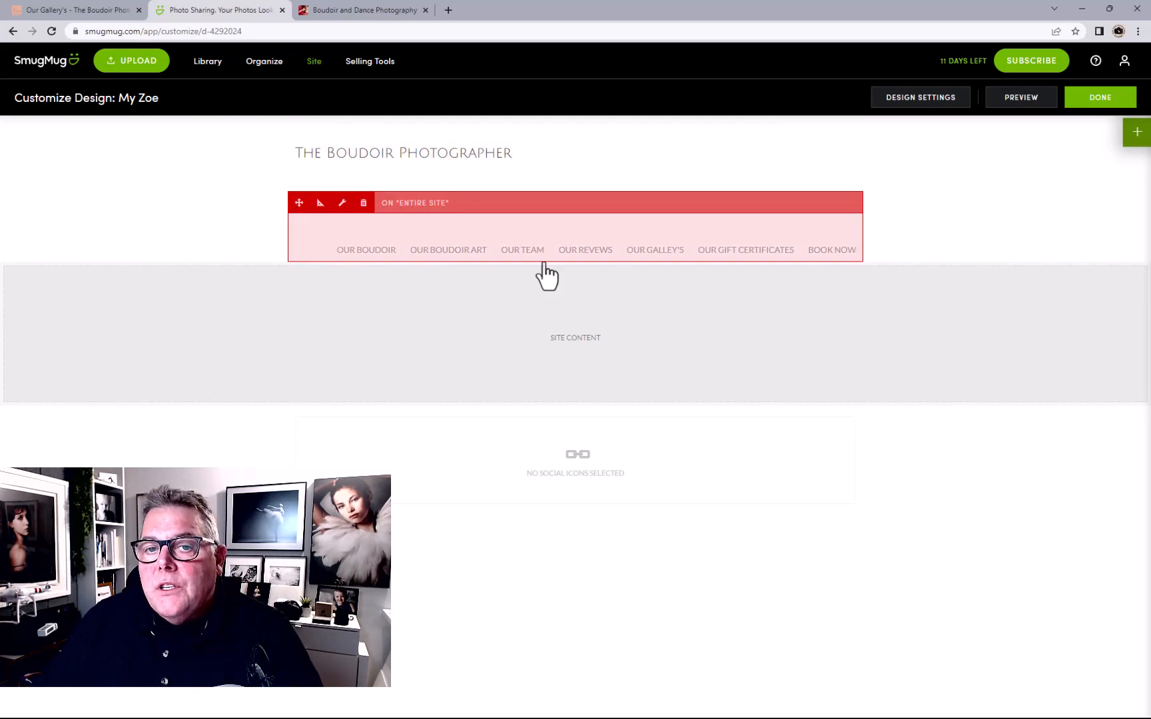
{"action": "left_click", "coordinate": [1132, 136]}
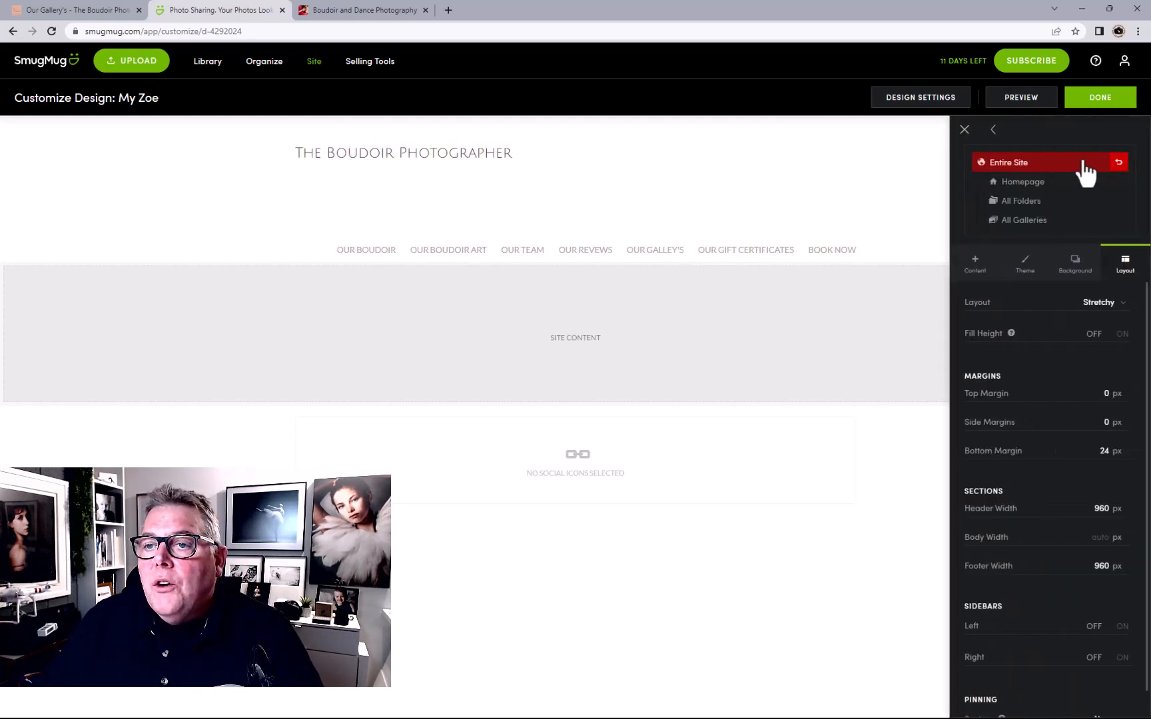
{"action": "left_click", "coordinate": [1036, 191]}
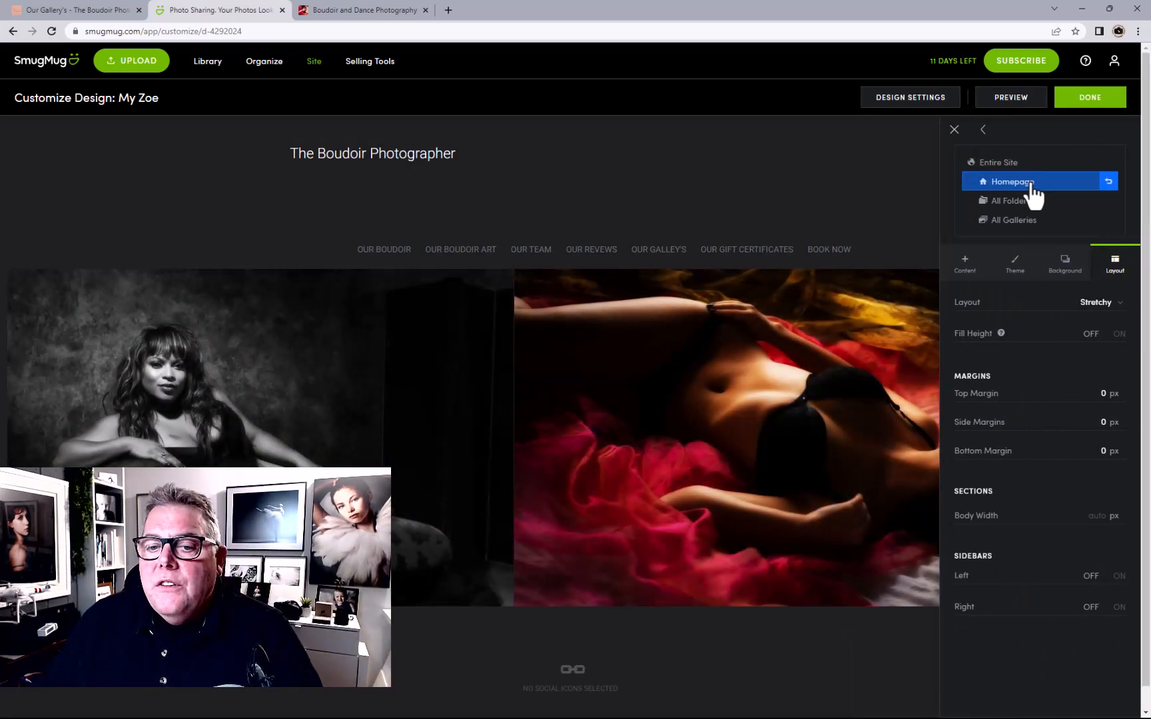
Preview the homepage with the SmugMug Light theme, then the SmugMug Dark theme
{"action": "left_click", "coordinate": [1016, 267]}
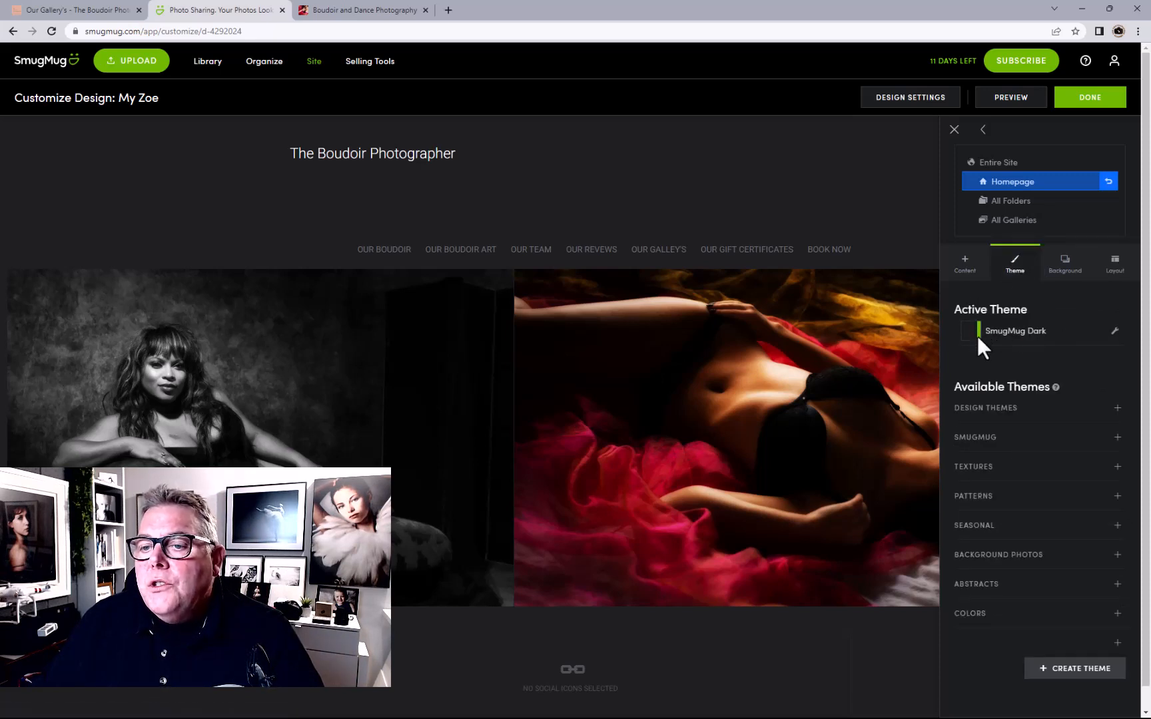
{"action": "left_click", "coordinate": [992, 438]}
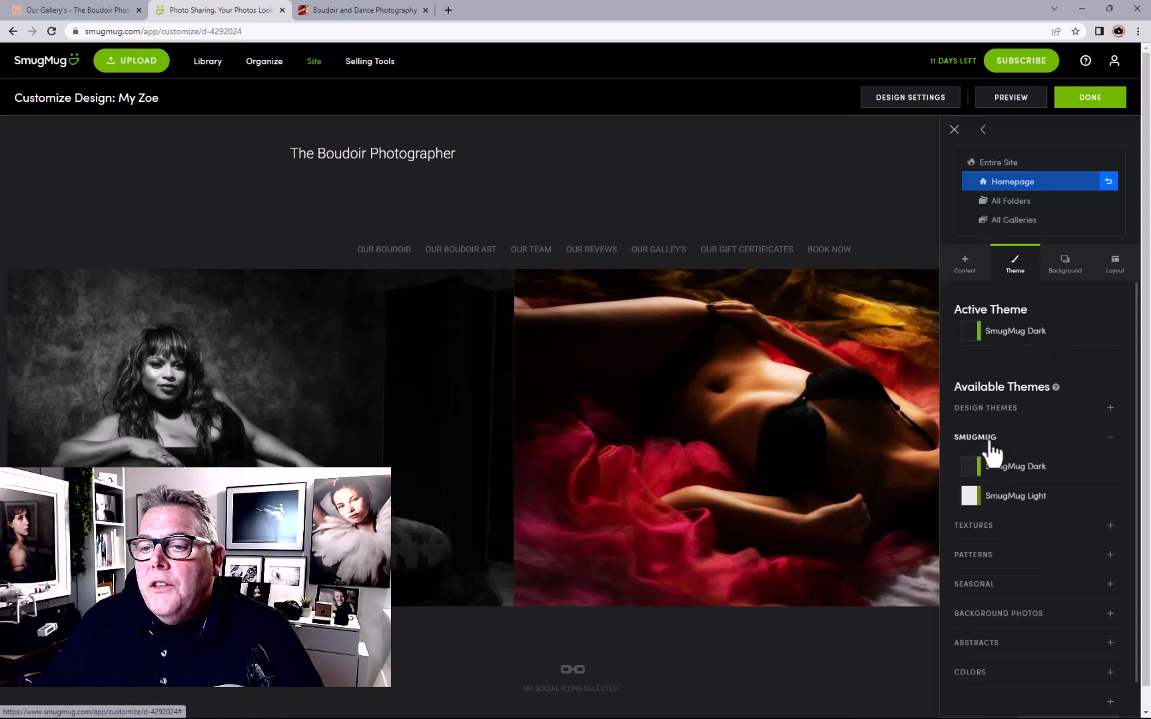
{"action": "left_click", "coordinate": [970, 499]}
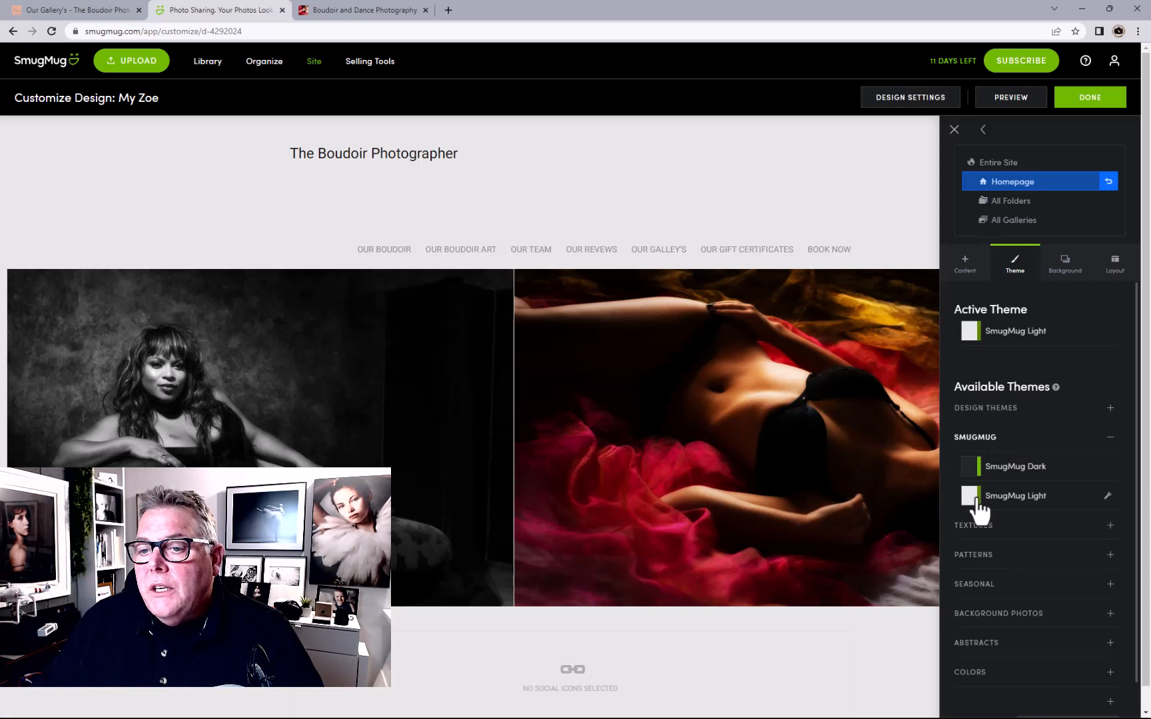
{"action": "left_click", "coordinate": [969, 470]}
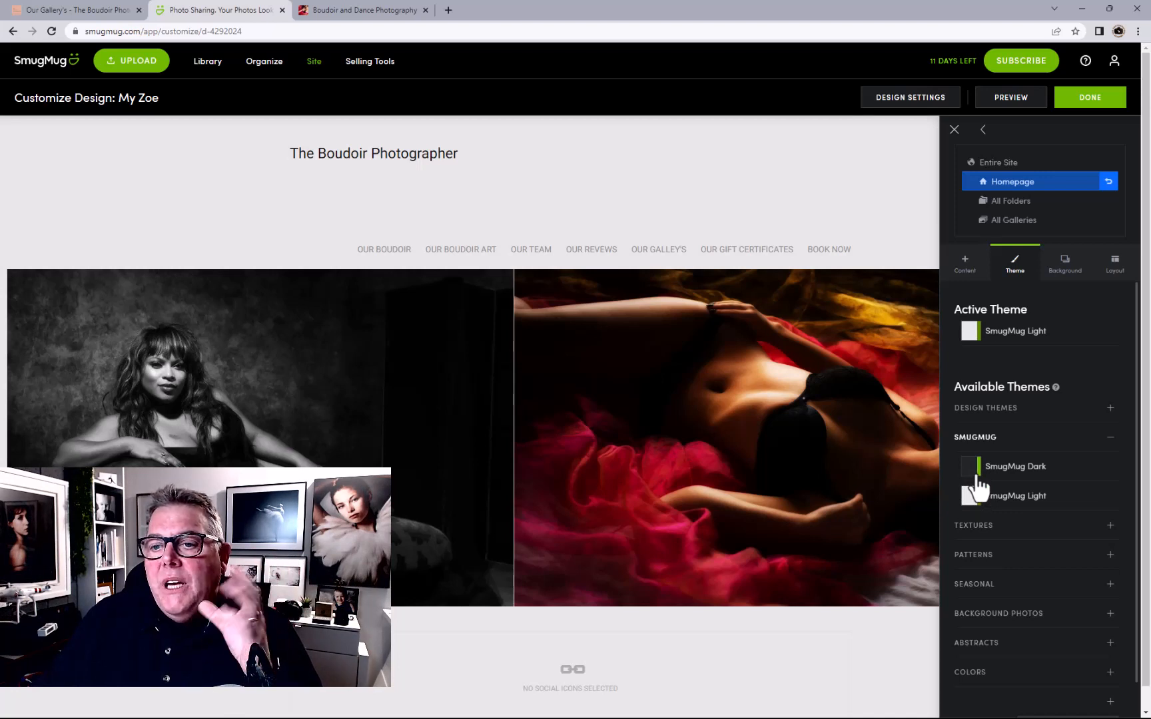
{"action": "left_click", "coordinate": [974, 470]}
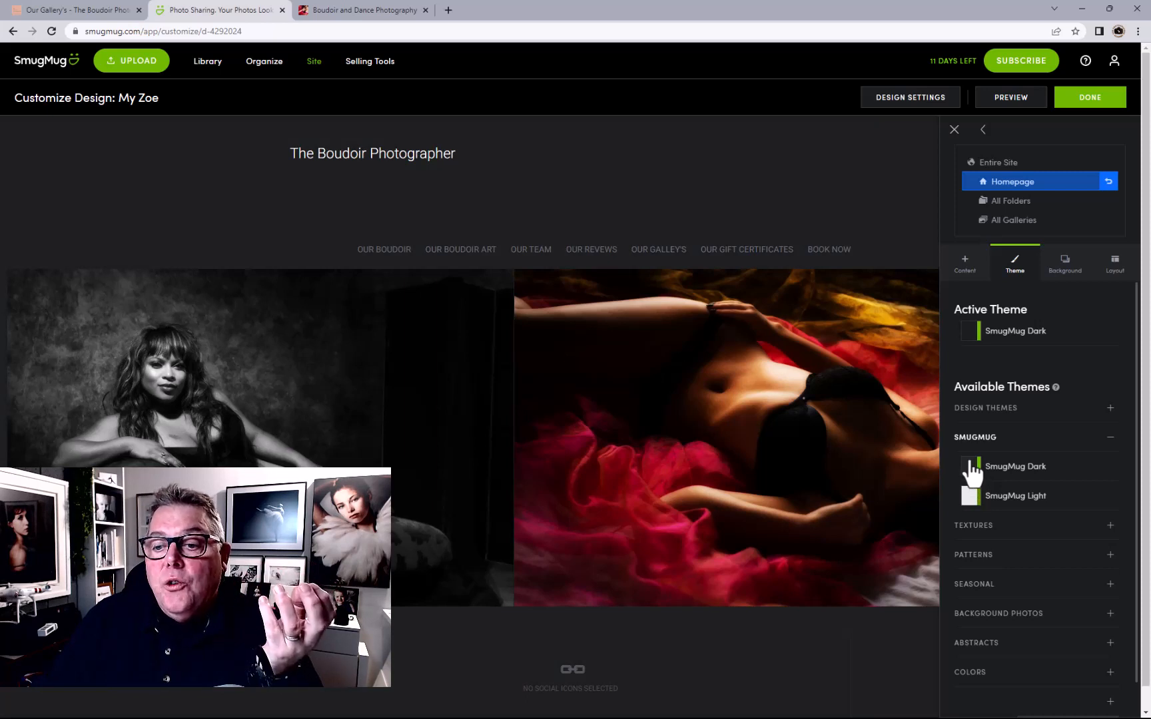
Try the Pink colour theme, then settle on SmugMug Light
{"action": "left_click", "coordinate": [1011, 679]}
{"action": "scroll", "coordinate": [1016, 613], "scroll_direction": "down", "scroll_amount": 6}
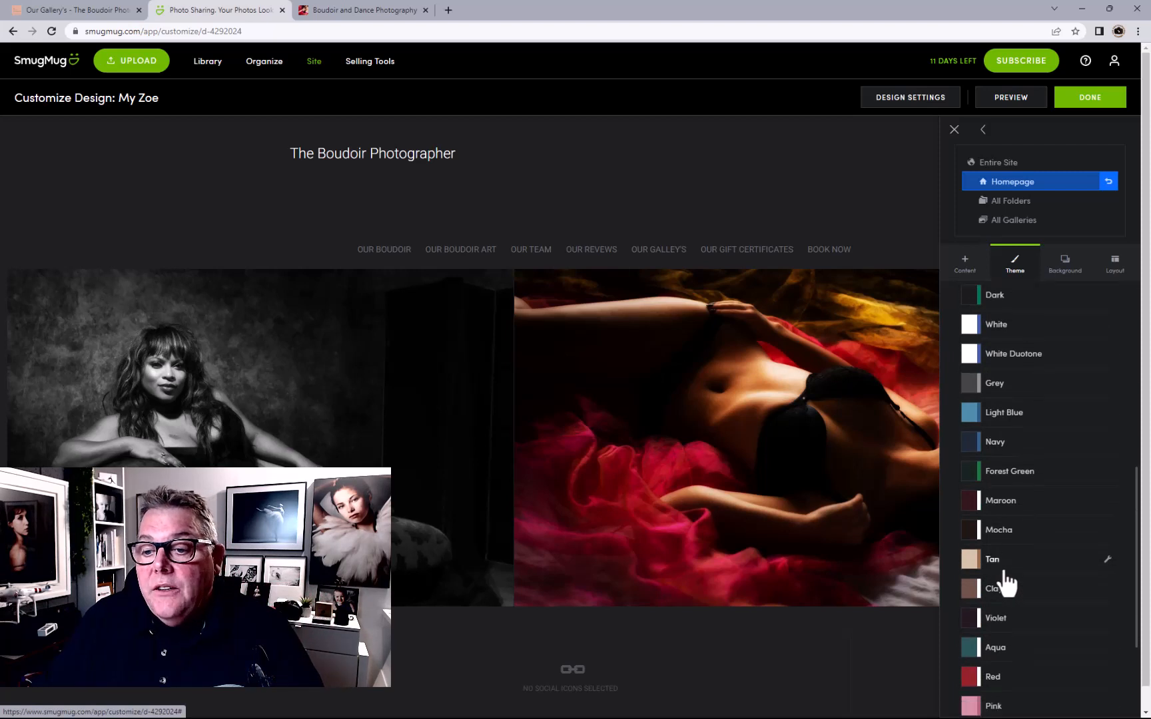
{"action": "scroll", "coordinate": [1003, 584], "scroll_direction": "down", "scroll_amount": 3}
{"action": "left_click", "coordinate": [972, 554]}
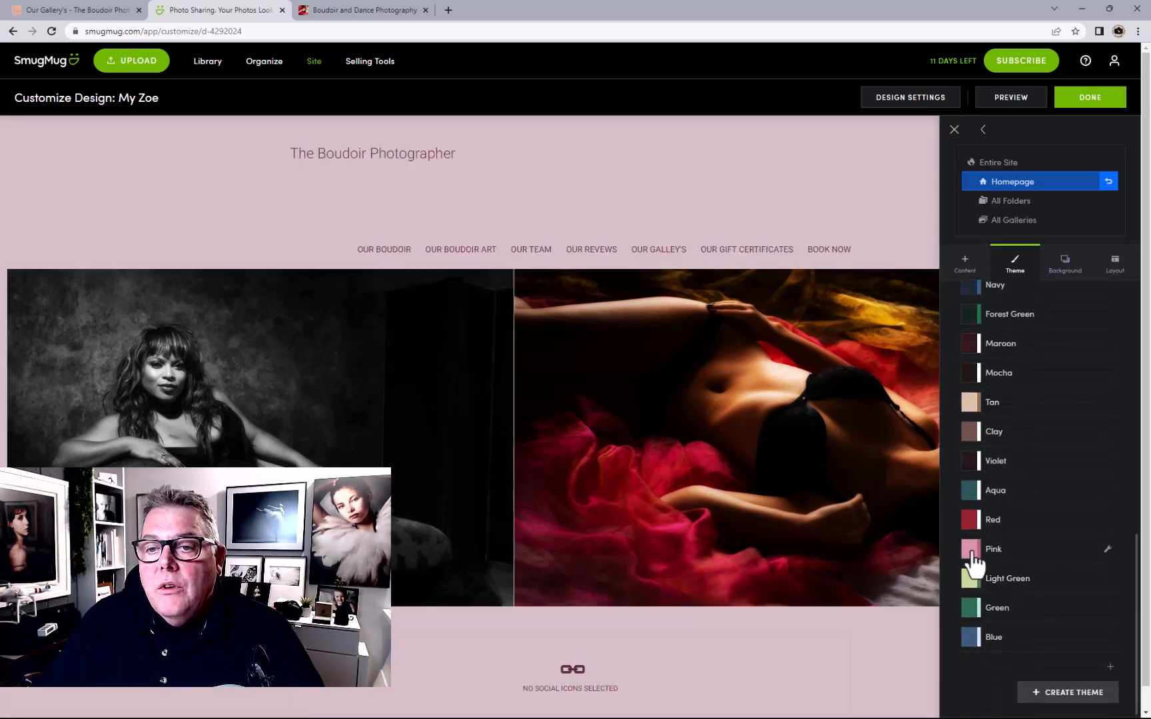
{"action": "scroll", "coordinate": [973, 565], "scroll_direction": "up", "scroll_amount": 6}
{"action": "scroll", "coordinate": [975, 566], "scroll_direction": "down", "scroll_amount": 3}
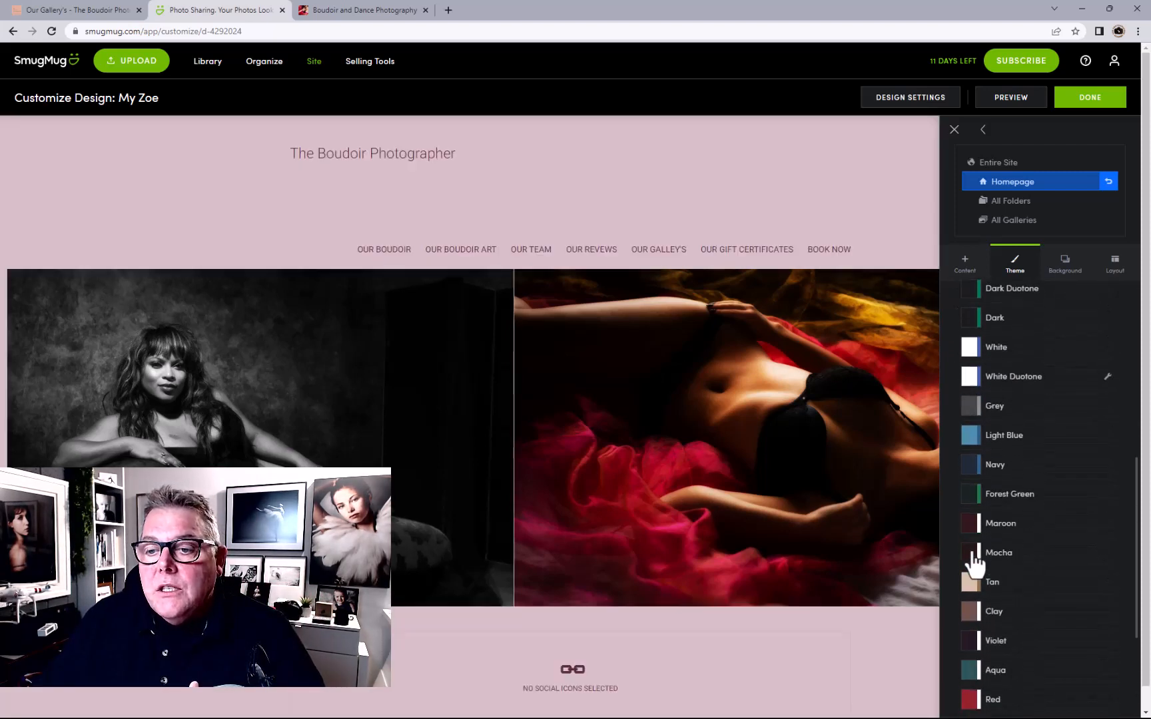
{"action": "scroll", "coordinate": [974, 563], "scroll_direction": "up", "scroll_amount": 5}
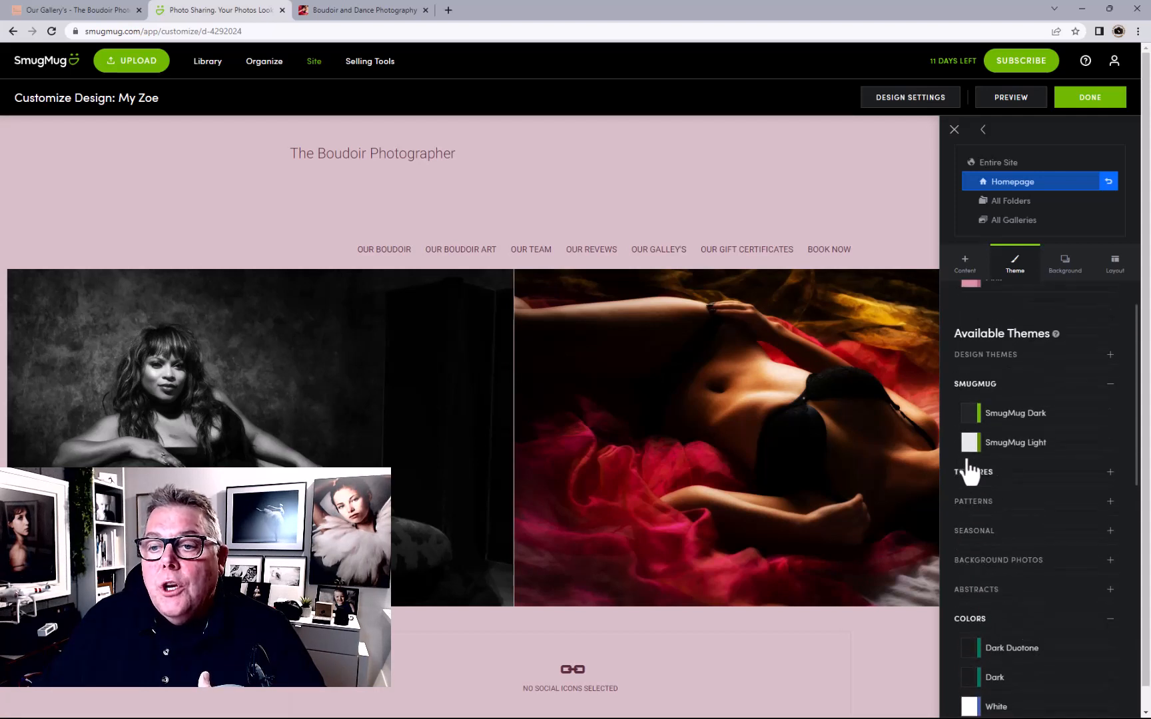
{"action": "left_click", "coordinate": [969, 447]}
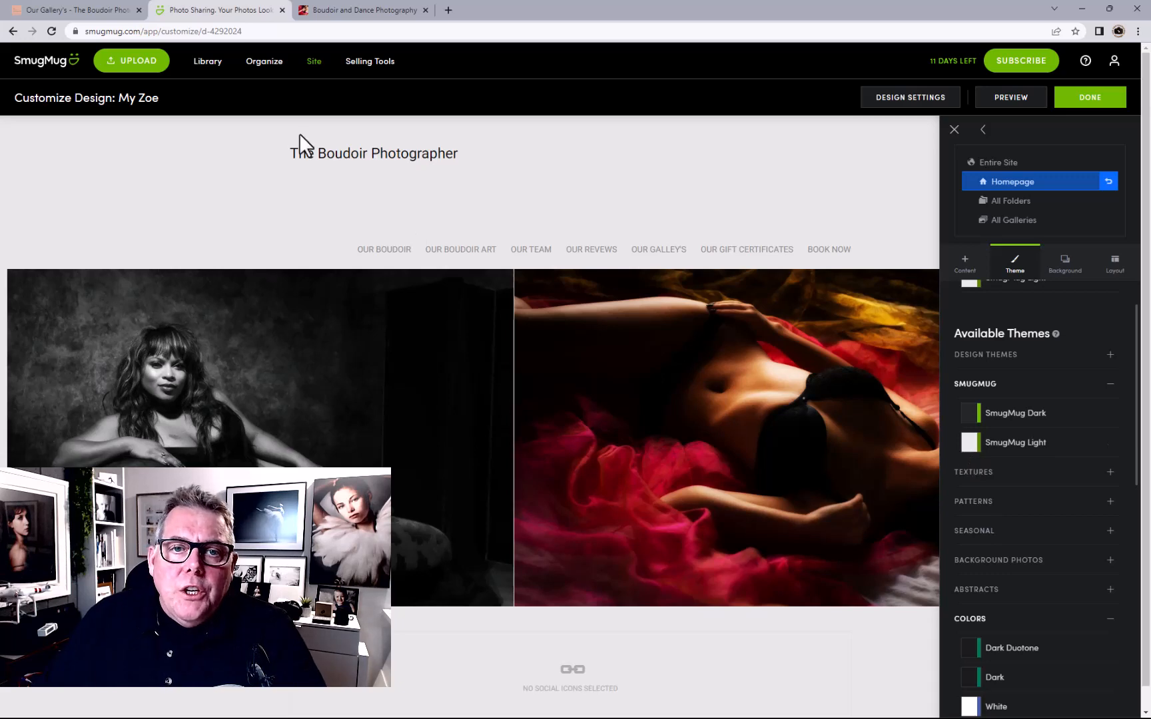
Open the site-wide logo settings and delete the existing title text
{"action": "left_click", "coordinate": [992, 163]}
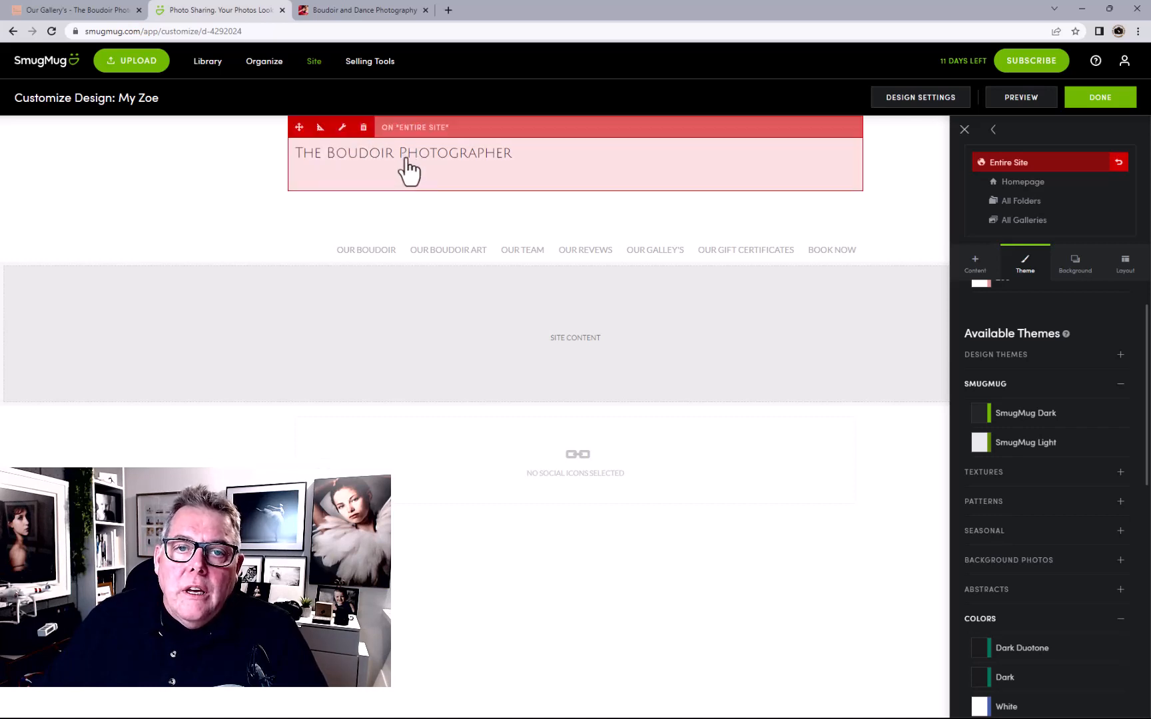
{"action": "left_click", "coordinate": [347, 154]}
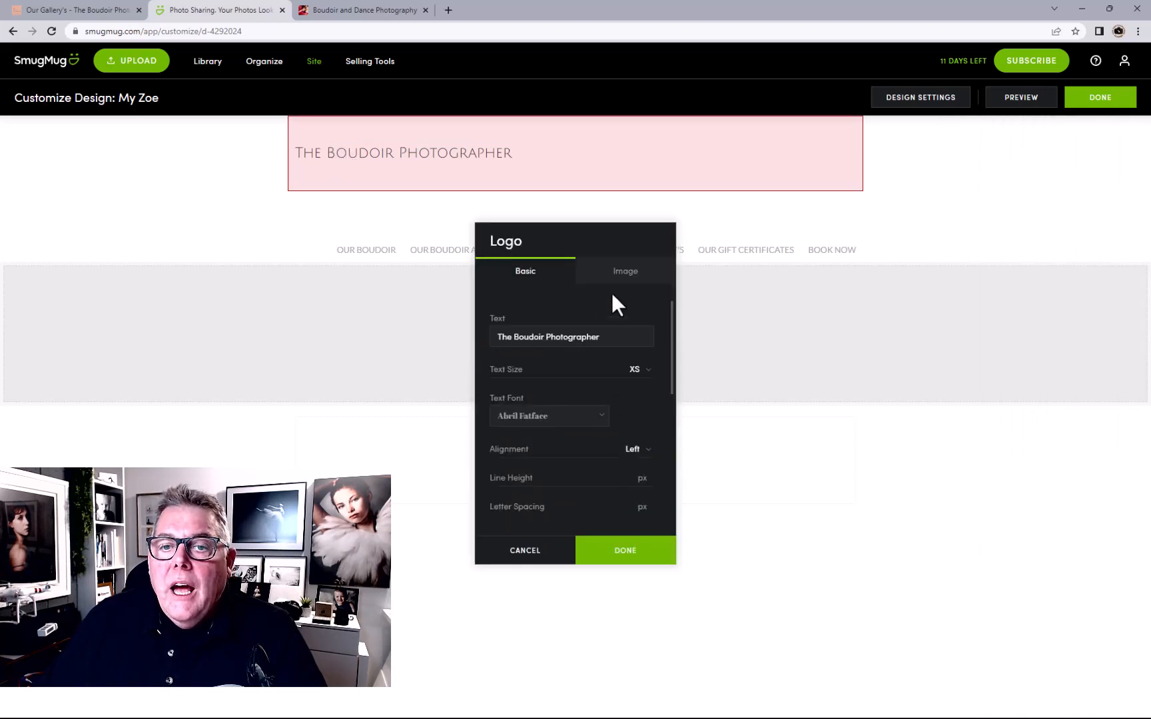
{"action": "left_click_drag", "start_coordinate": [612, 336], "coordinate": [466, 341]}
{"action": "key", "text": "BackSpace"}
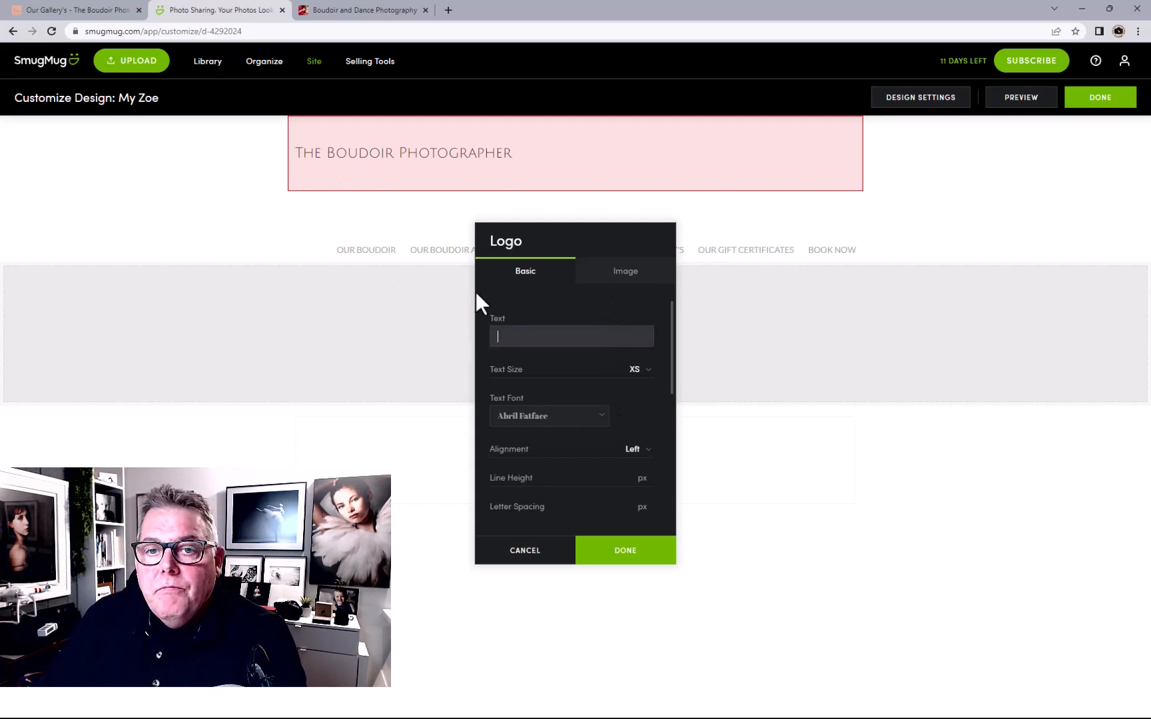
Make the logo an image chosen from the Logo Images gallery and close the logo settings
{"action": "left_click", "coordinate": [619, 273]}
{"action": "left_click", "coordinate": [652, 327]}
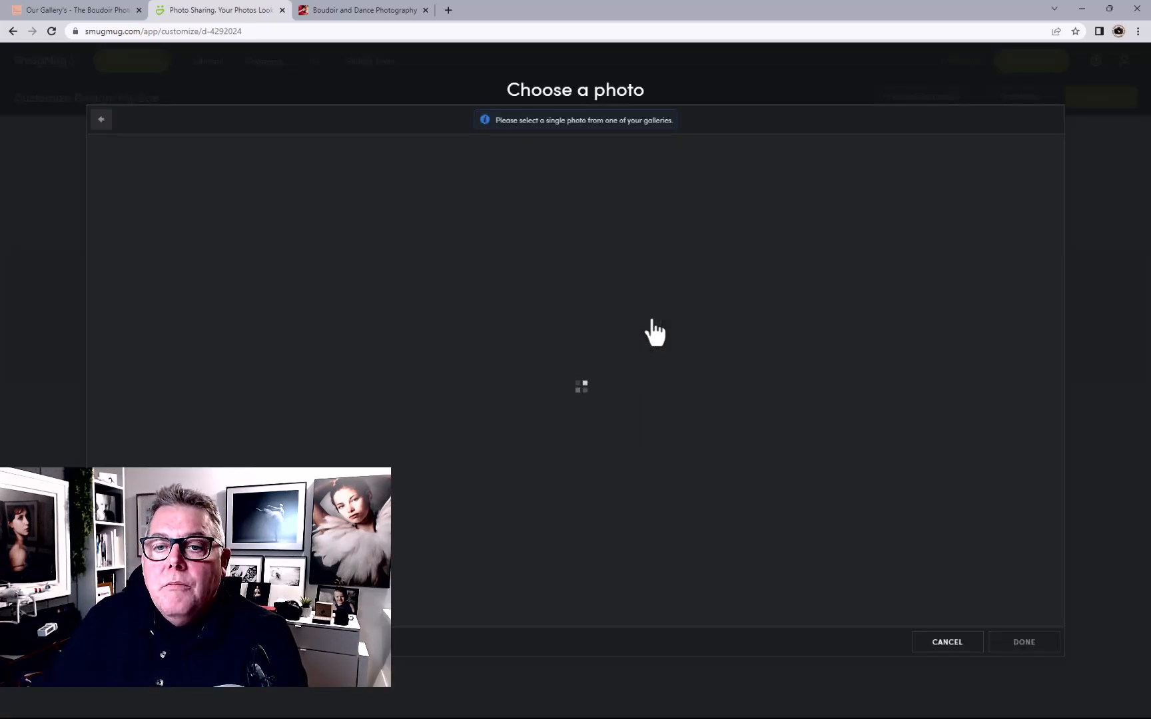
{"action": "left_click", "coordinate": [472, 206]}
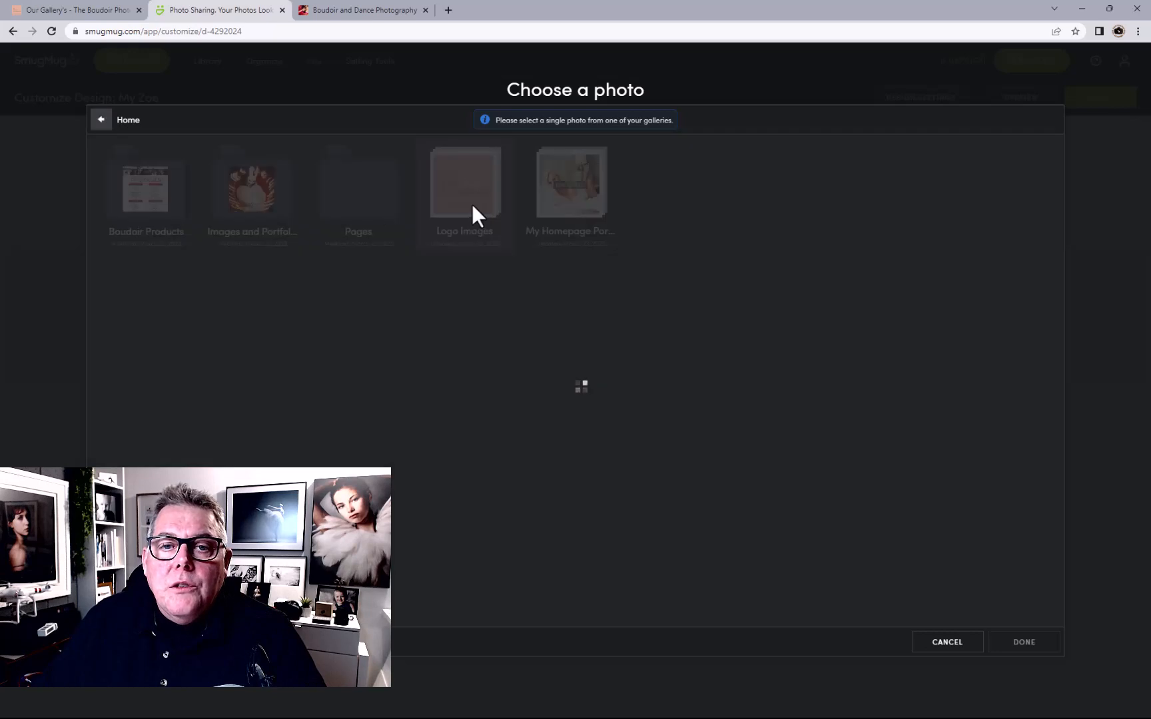
{"action": "left_click", "coordinate": [144, 202]}
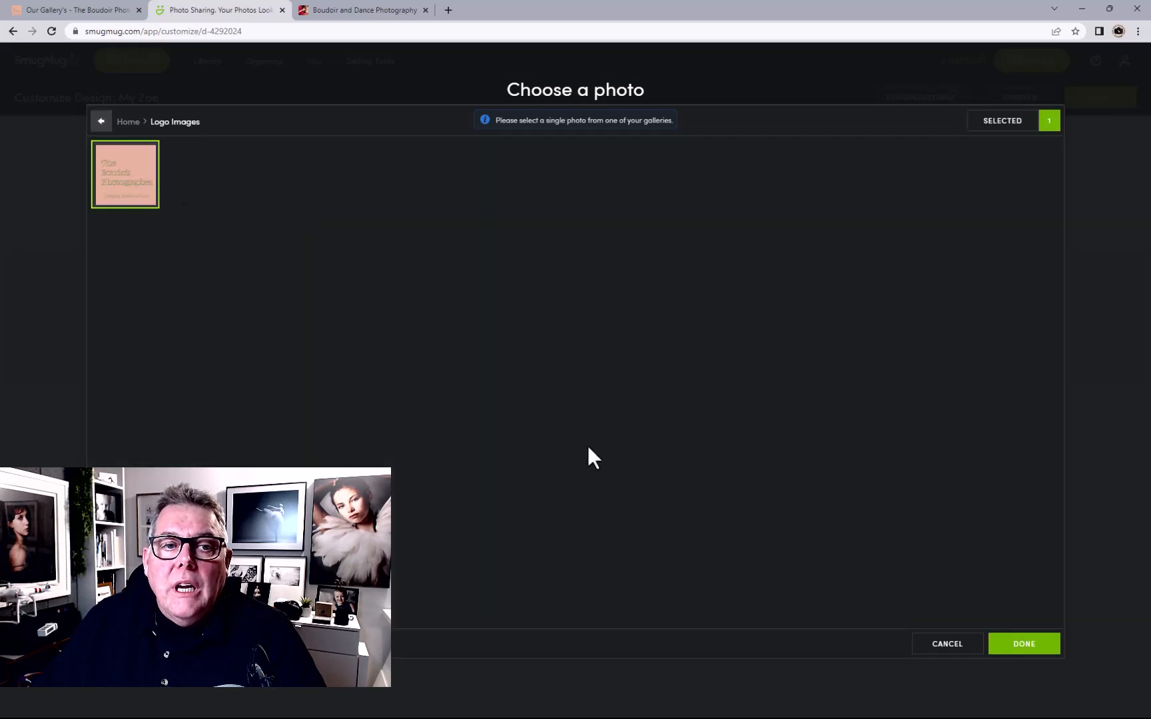
{"action": "left_click", "coordinate": [1023, 647]}
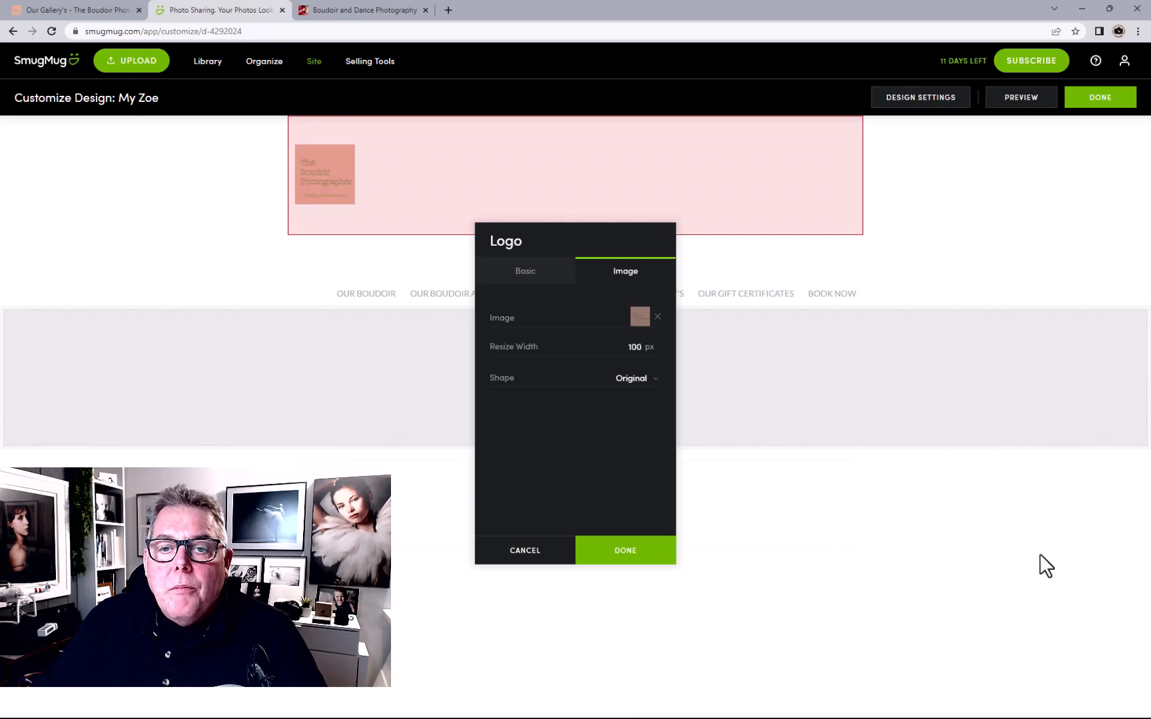
{"action": "left_click", "coordinate": [526, 274]}
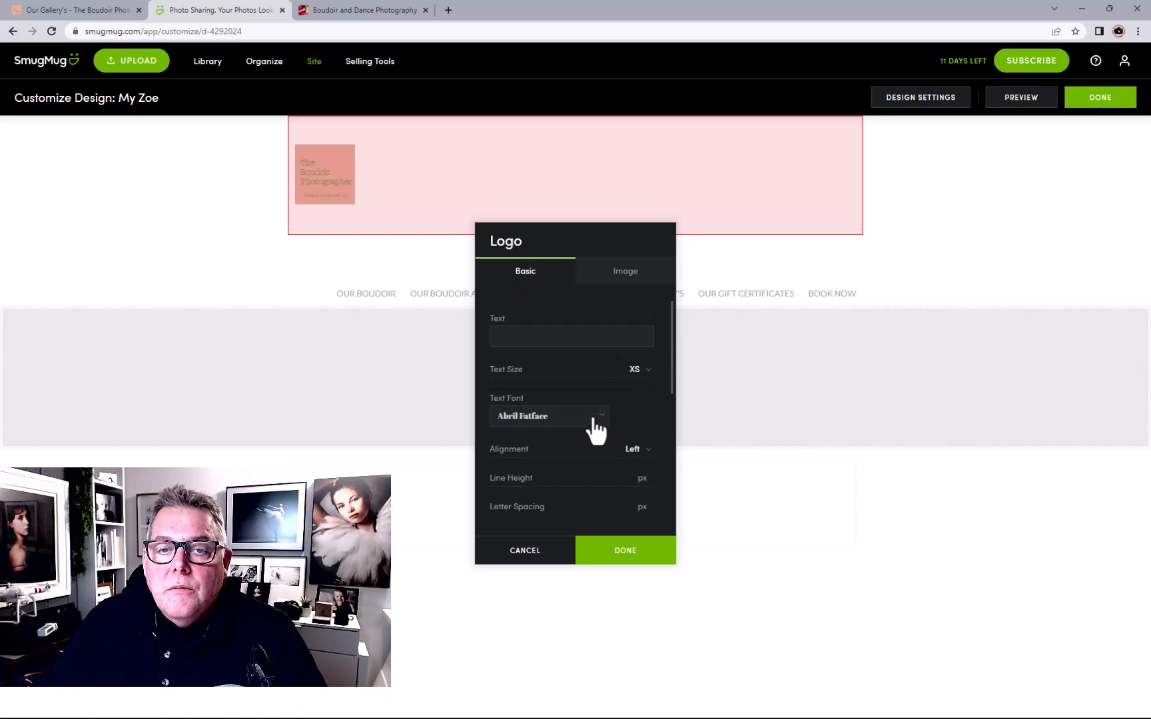
{"action": "left_click", "coordinate": [618, 554]}
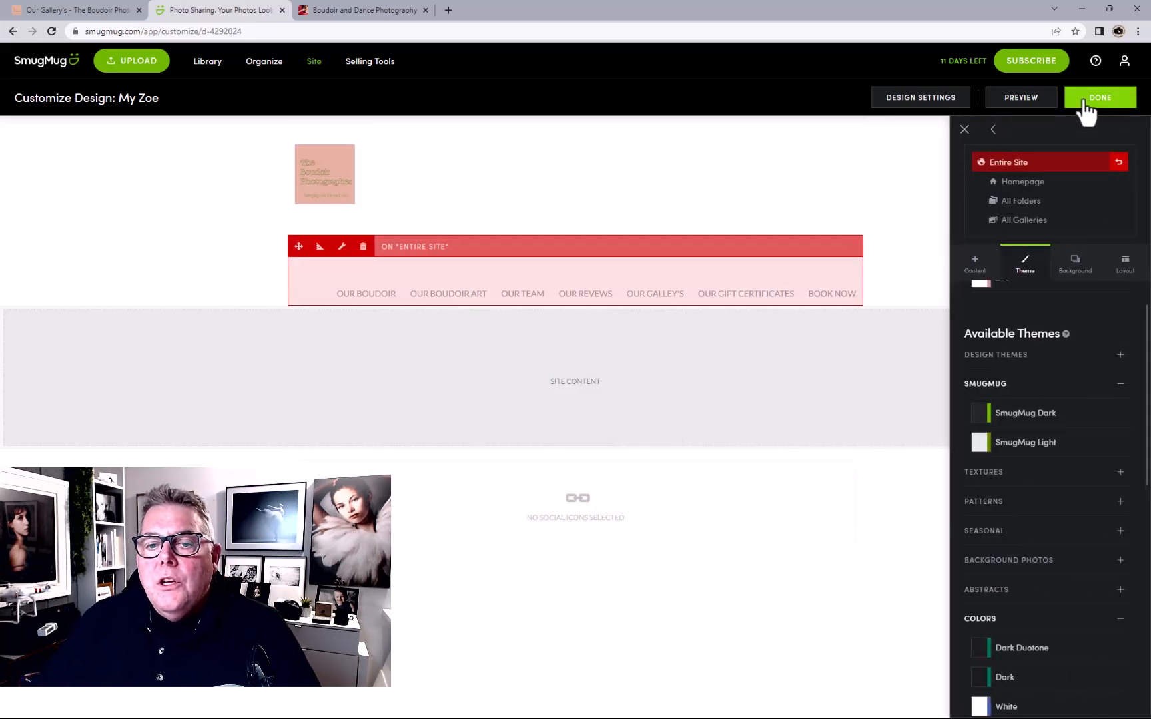
Publish the homepage design with Publish Now, then reopen Customize Design from the live site
{"action": "left_click", "coordinate": [1035, 184]}
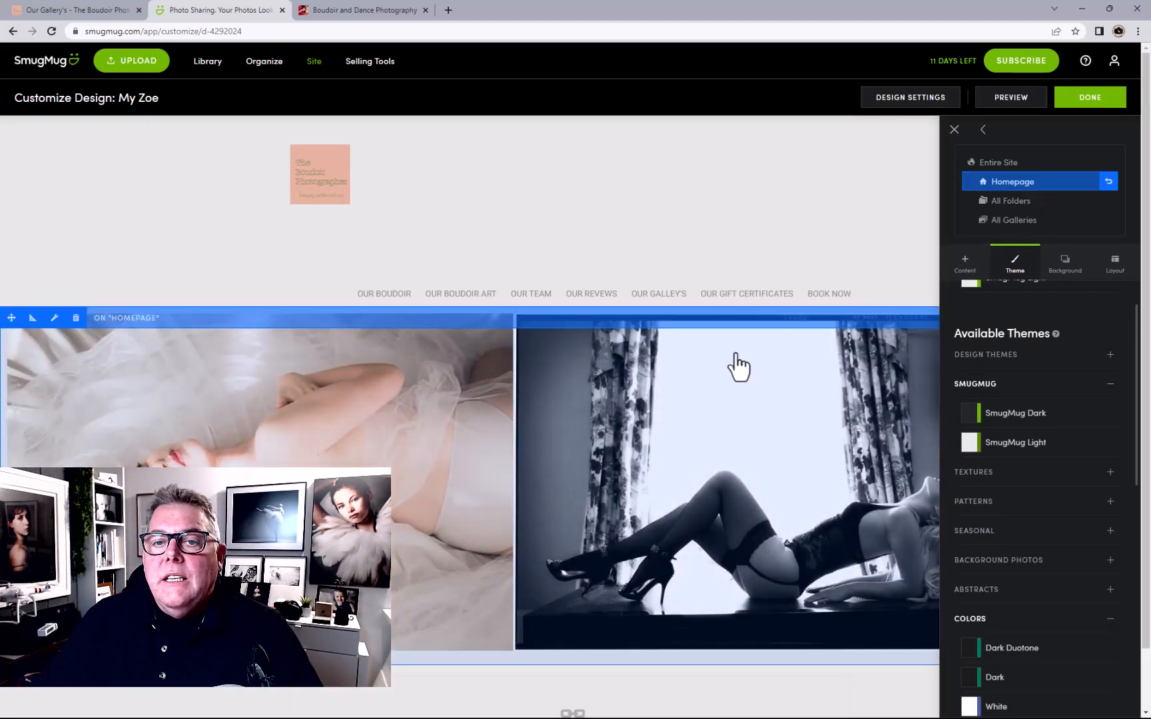
{"action": "scroll", "coordinate": [738, 367], "scroll_direction": "down", "scroll_amount": 1}
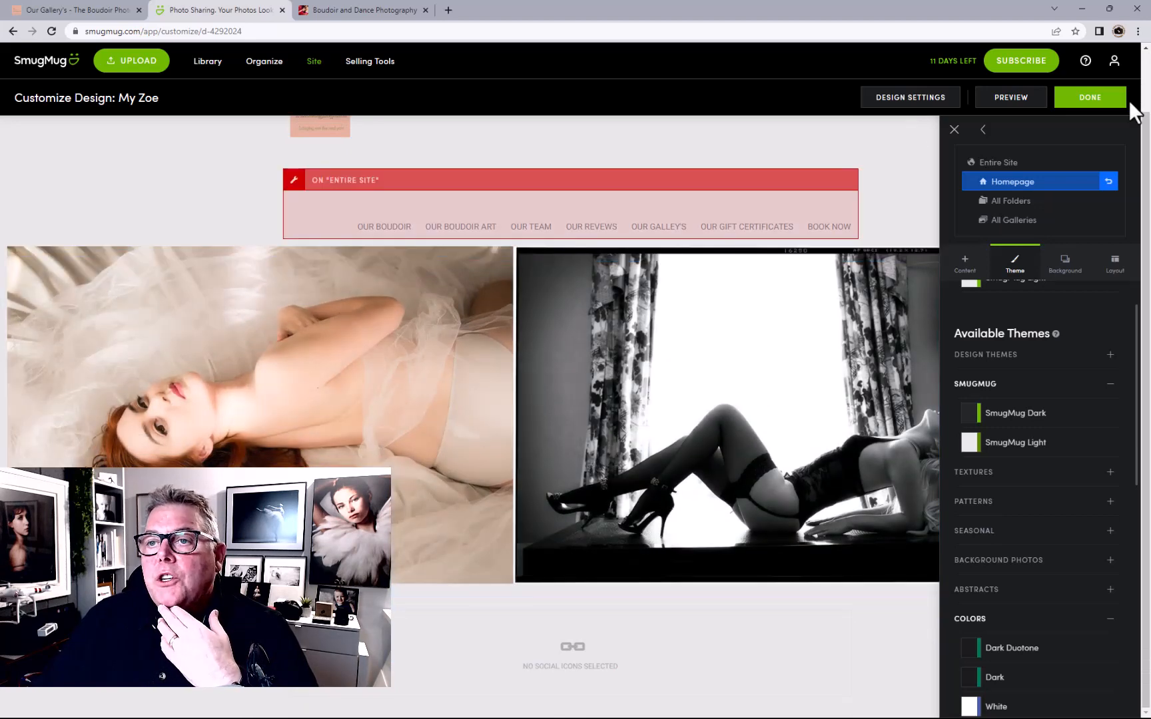
{"action": "left_click", "coordinate": [1093, 101]}
{"action": "left_click", "coordinate": [631, 344]}
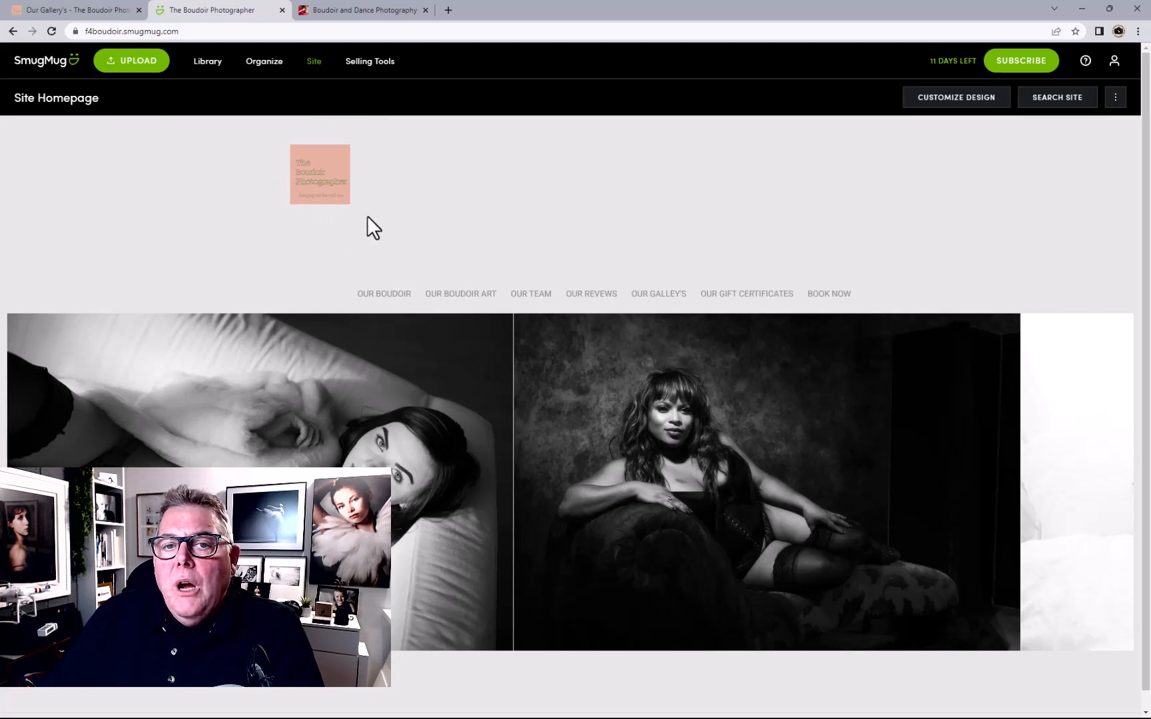
{"action": "left_click", "coordinate": [979, 98]}
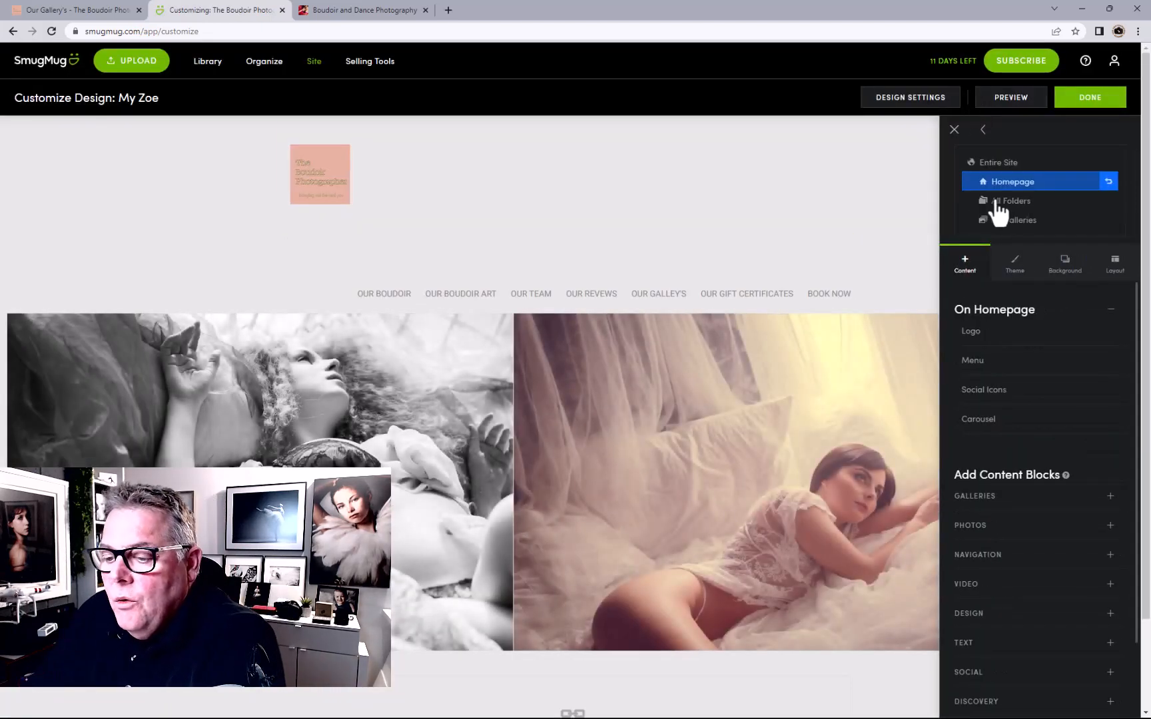
Set the site-wide logo block's container width to 20%
{"action": "left_click", "coordinate": [995, 165]}
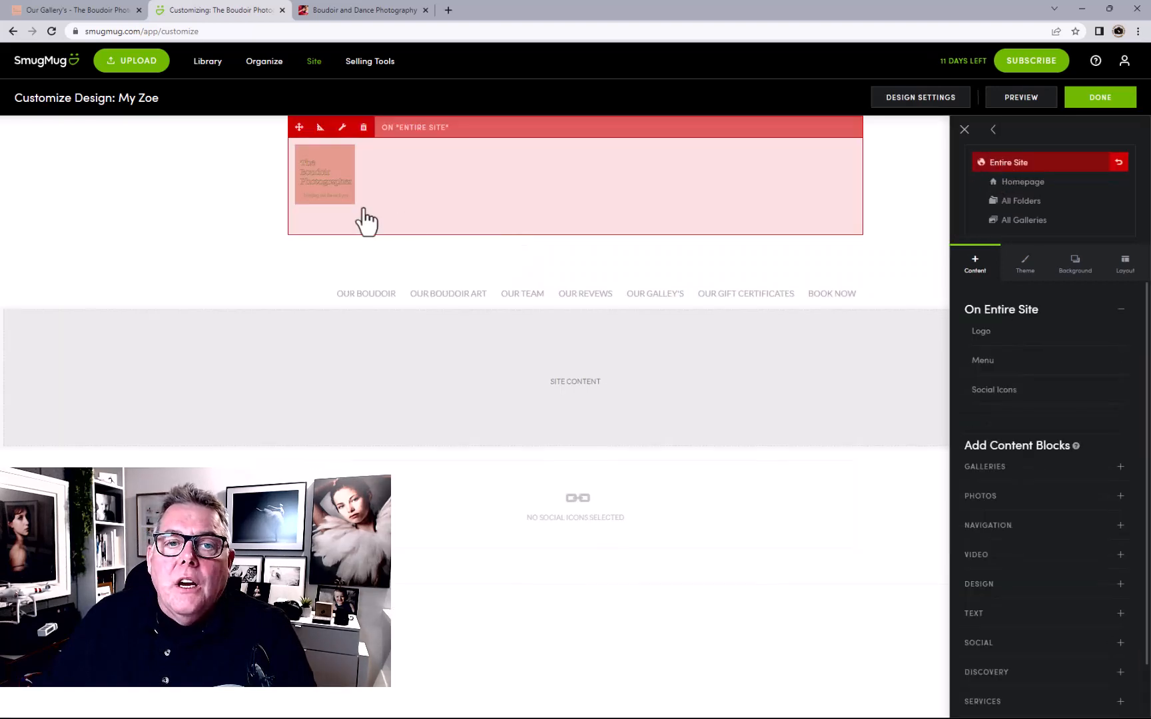
{"action": "left_click", "coordinate": [340, 220]}
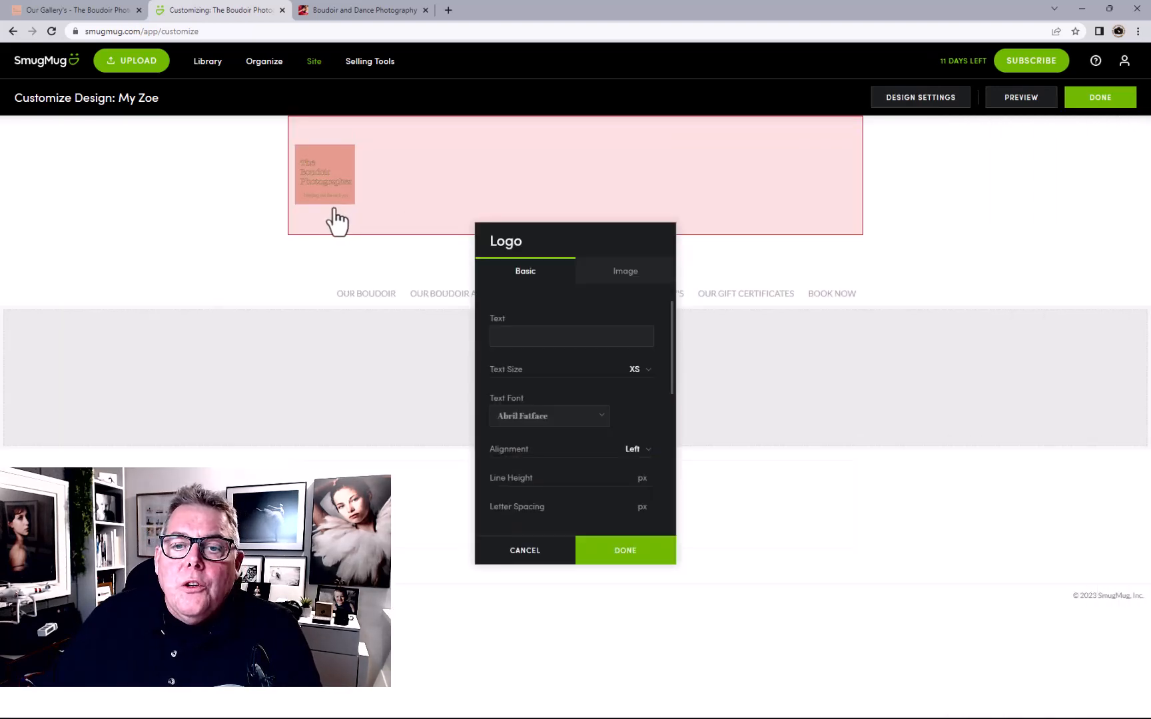
{"action": "left_click", "coordinate": [513, 551]}
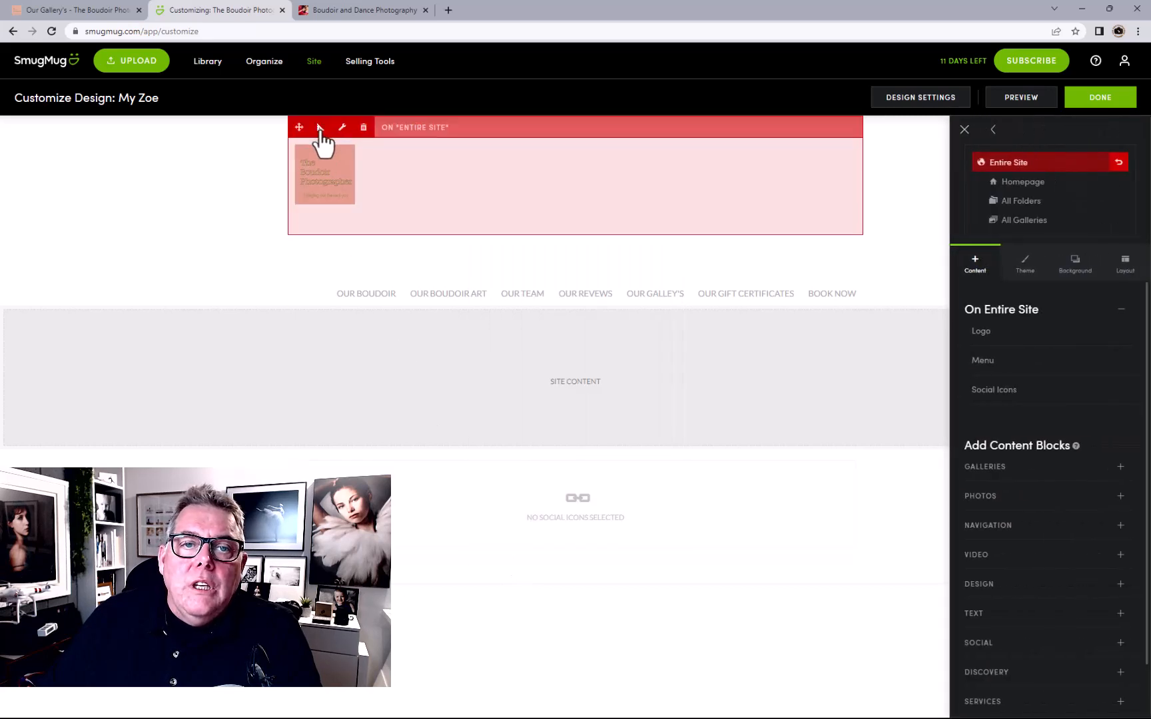
{"action": "left_click", "coordinate": [321, 128]}
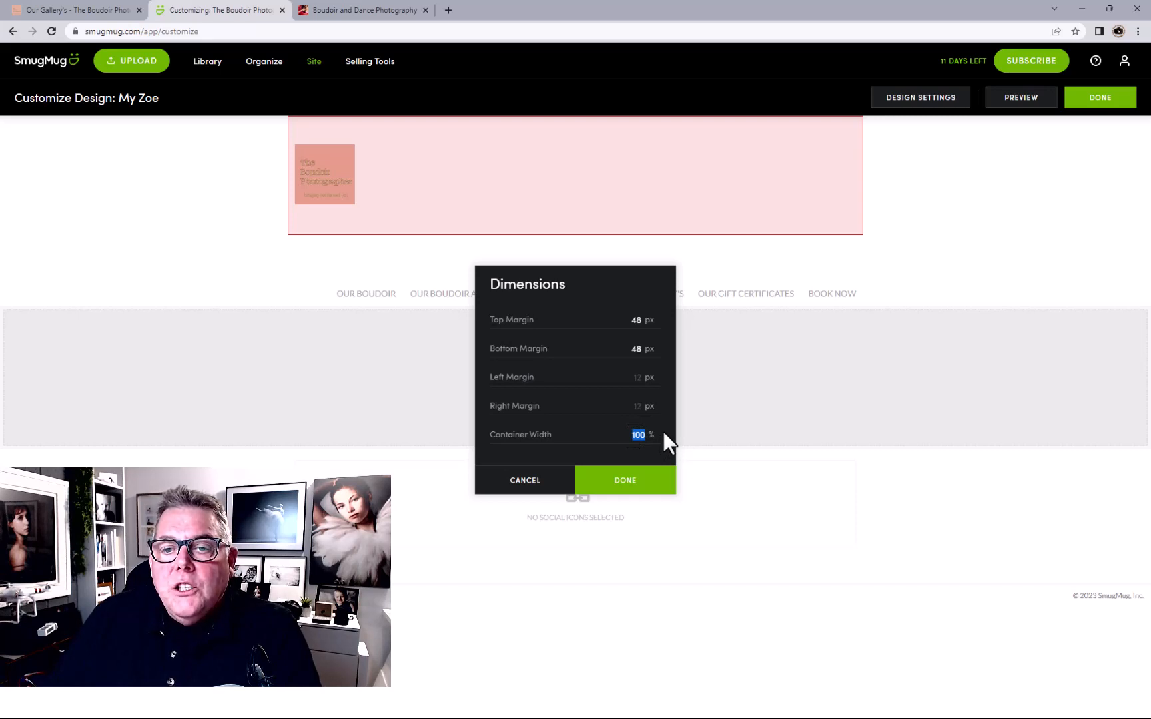
{"action": "type", "text": "20"}
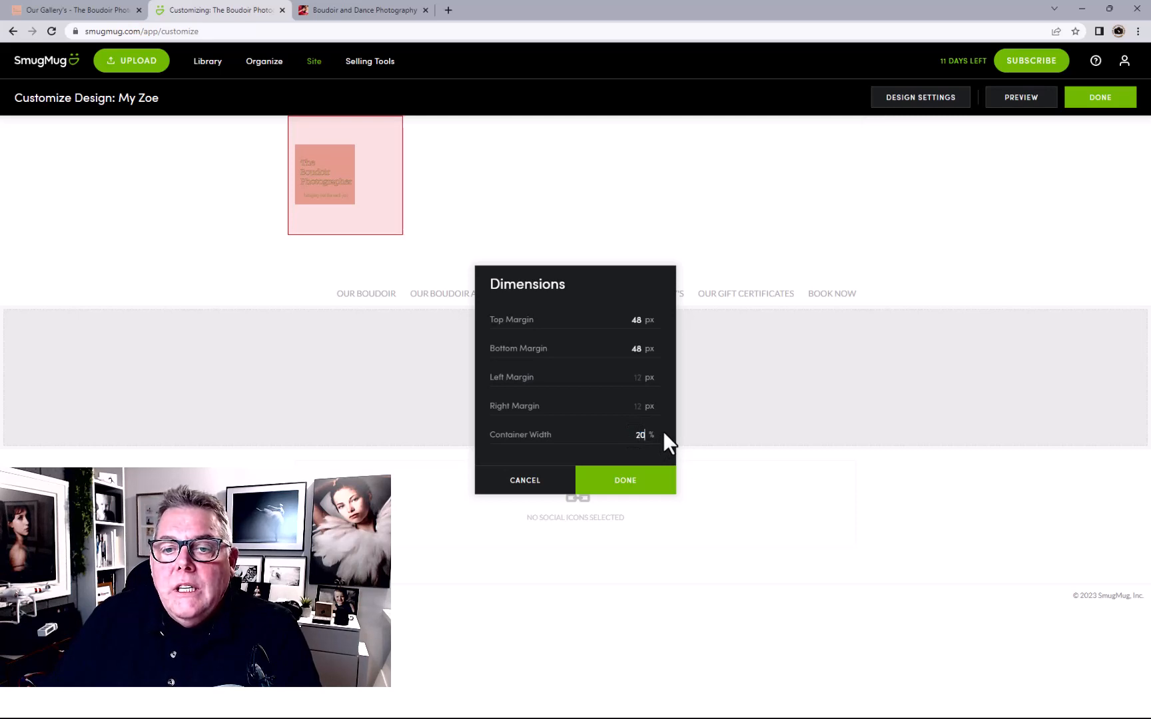
{"action": "left_click", "coordinate": [626, 481]}
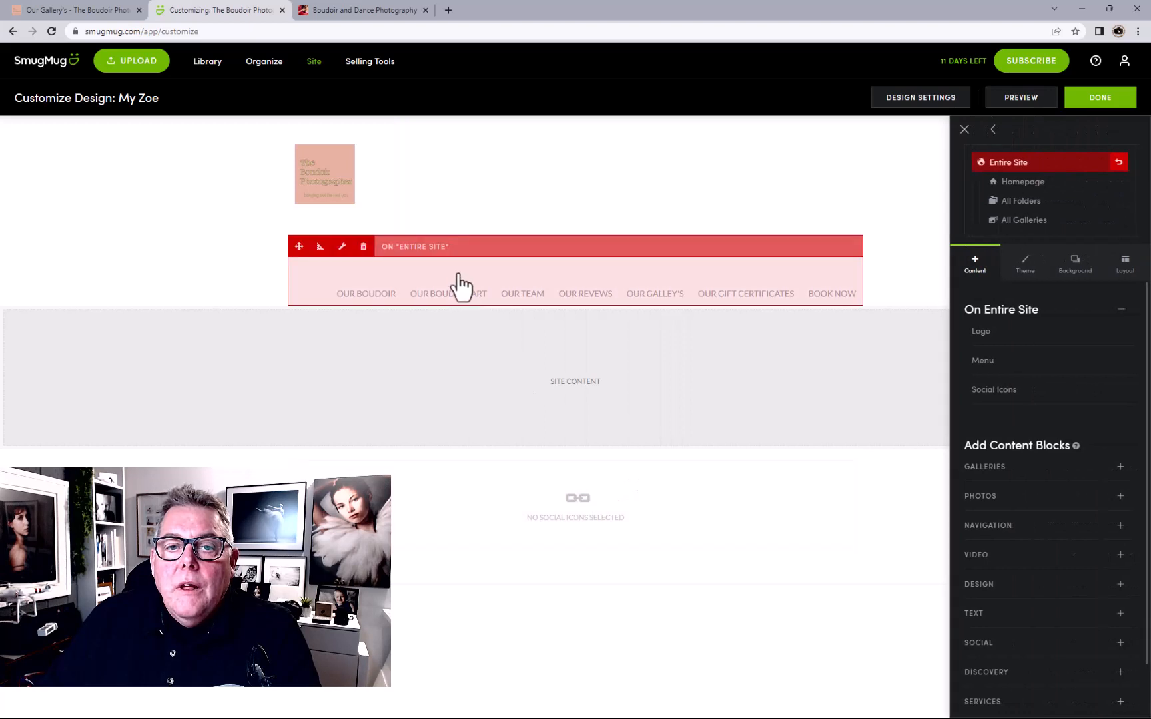
Move the menu block beside the logo and give it 90% width with a 25 px top margin
{"action": "left_click_drag", "start_coordinate": [301, 248], "coordinate": [395, 213]}
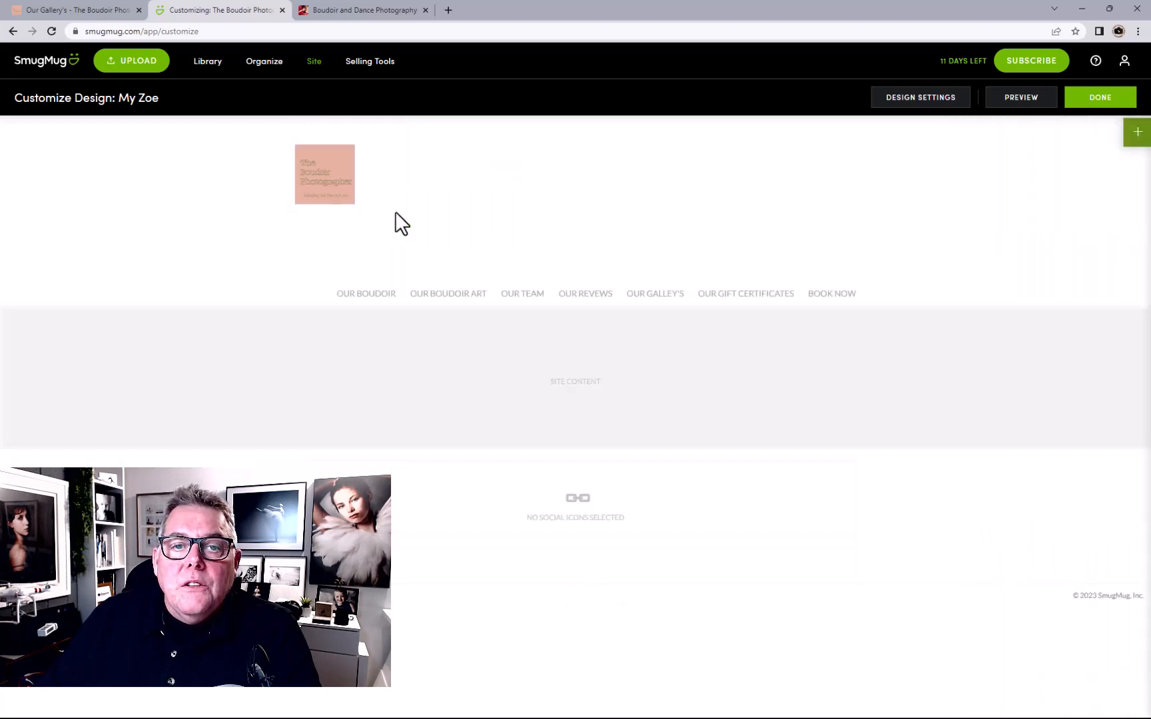
{"action": "left_click", "coordinate": [668, 191]}
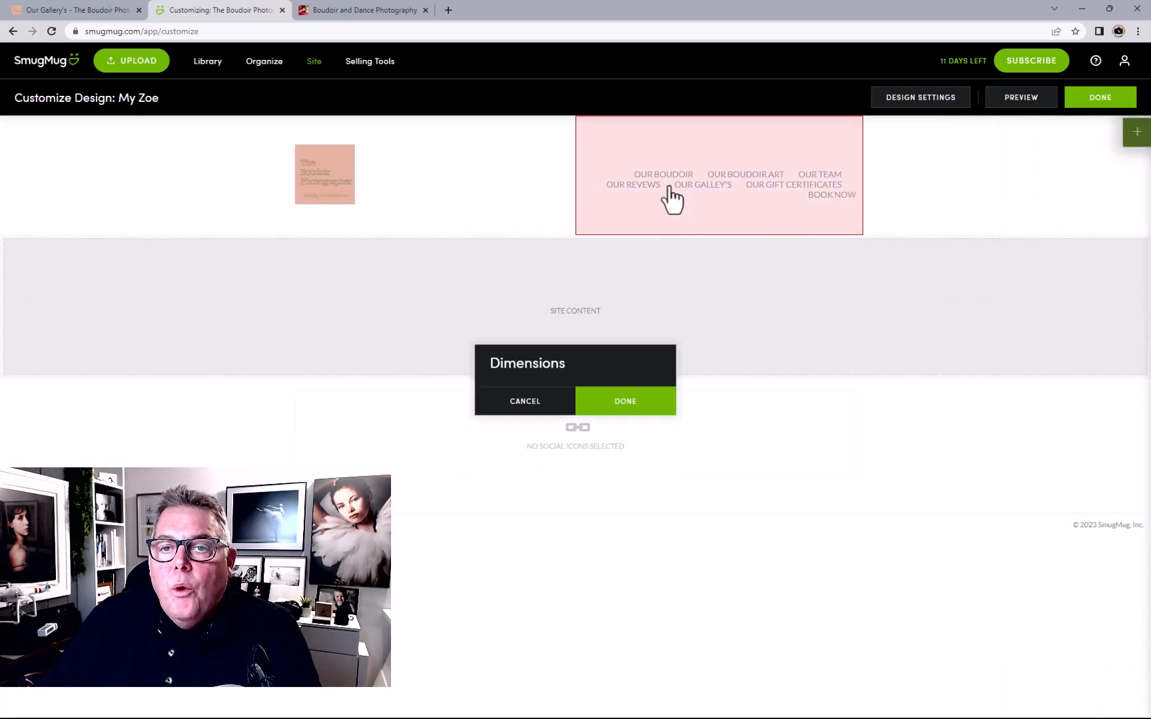
{"action": "left_click", "coordinate": [558, 538]}
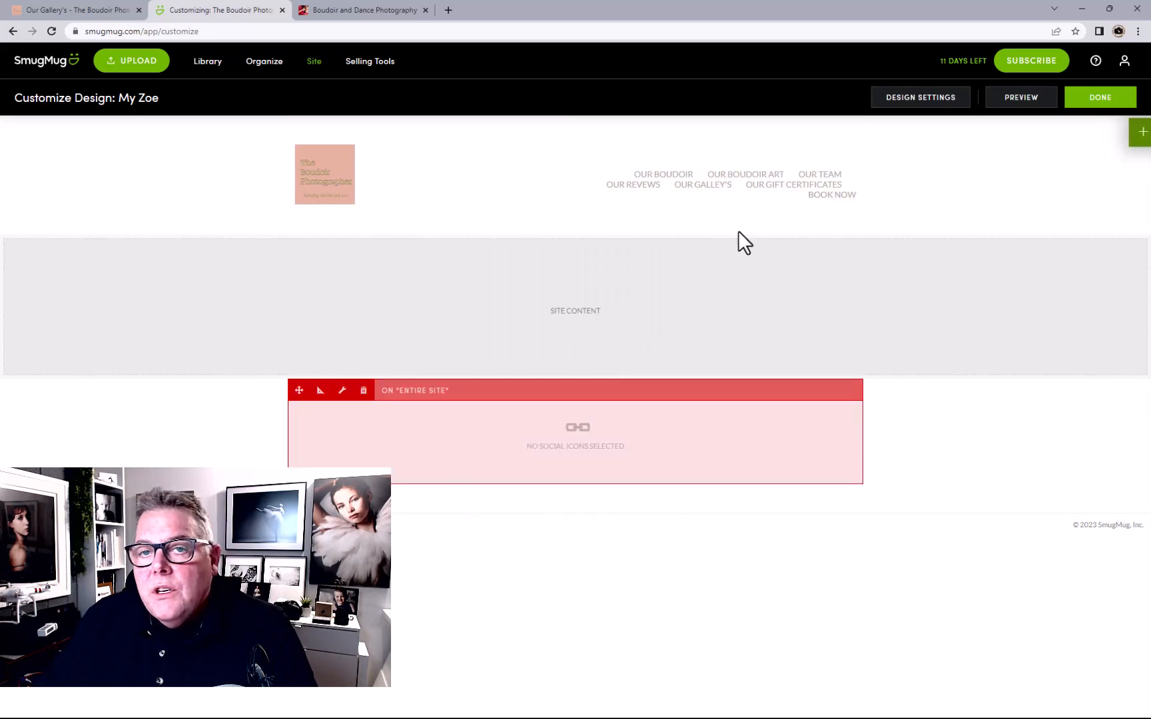
{"action": "mouse_move", "coordinate": [733, 166]}
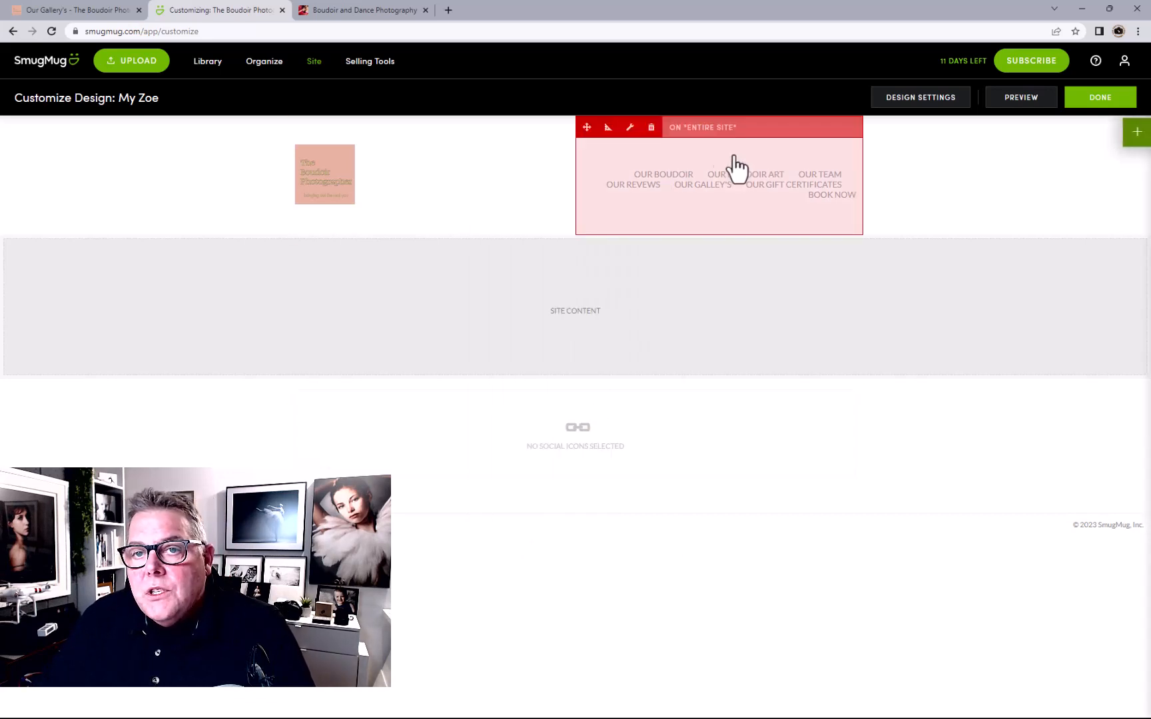
{"action": "left_click", "coordinate": [608, 128]}
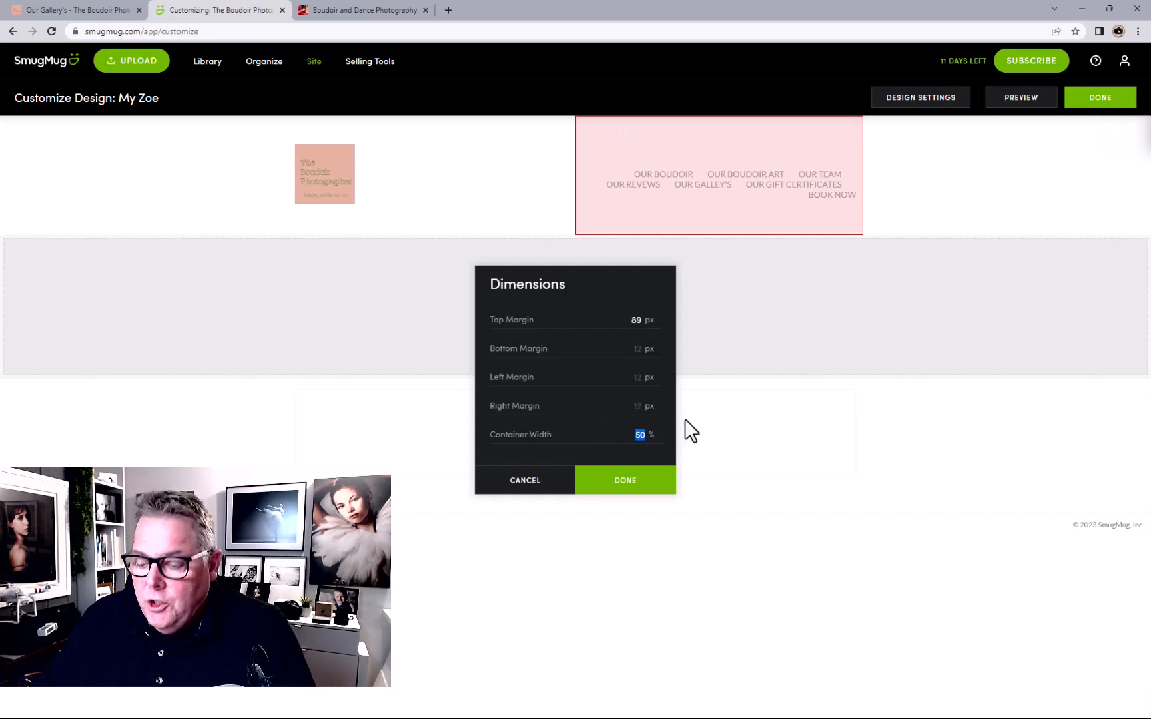
{"action": "type", "text": "75"}
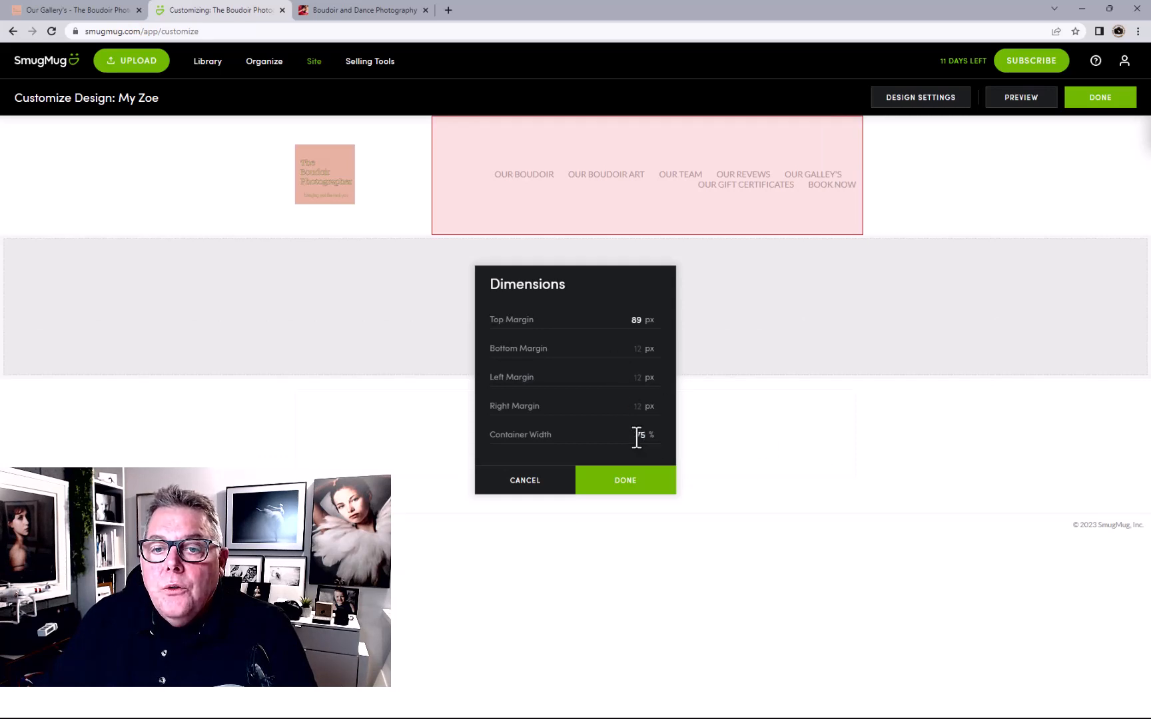
{"action": "type", "text": "80"}
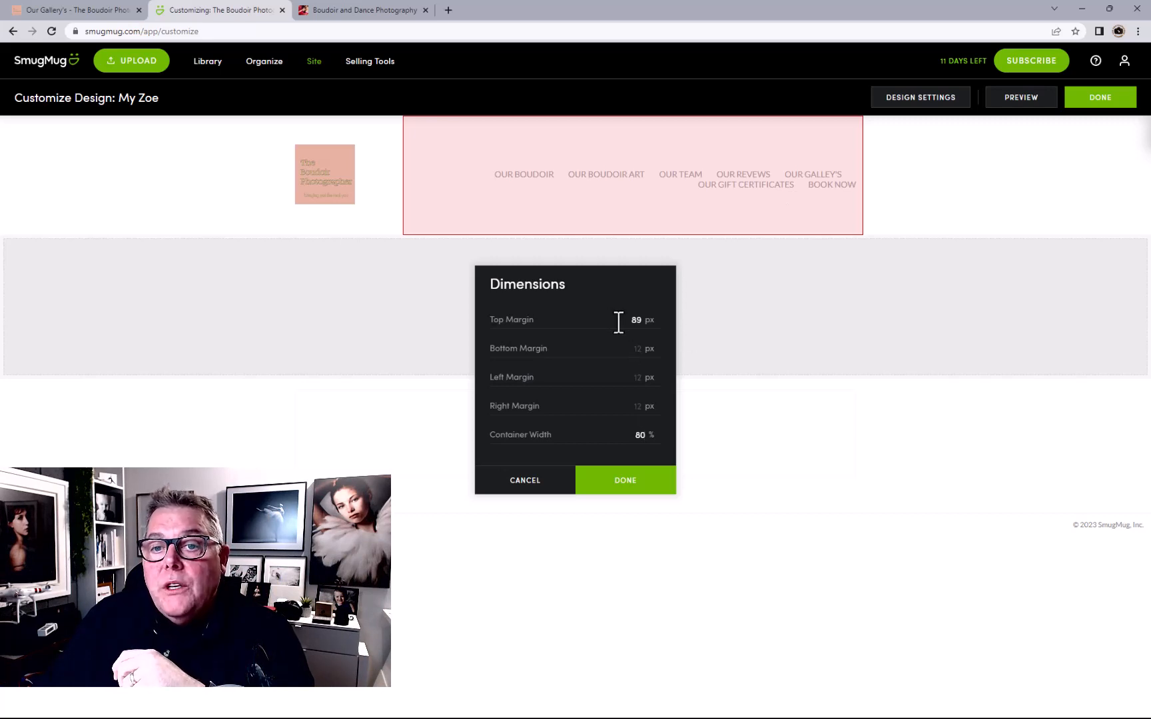
{"action": "double_click", "coordinate": [648, 433]}
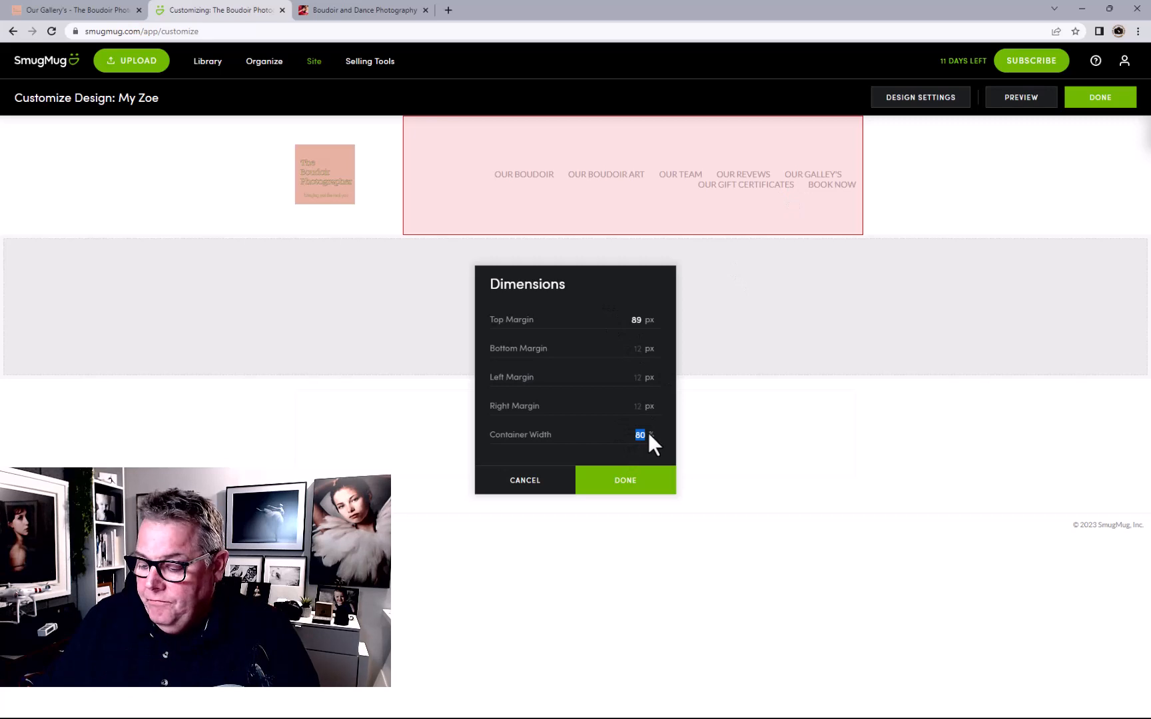
{"action": "type", "text": "90"}
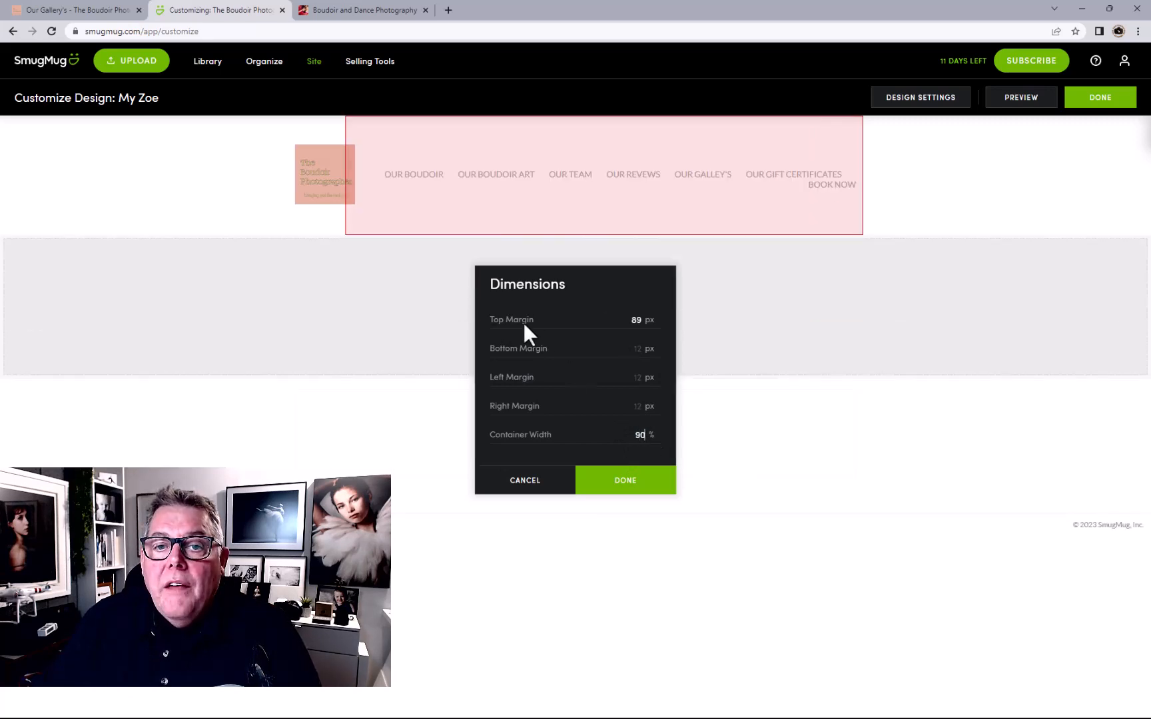
{"action": "double_click", "coordinate": [633, 324]}
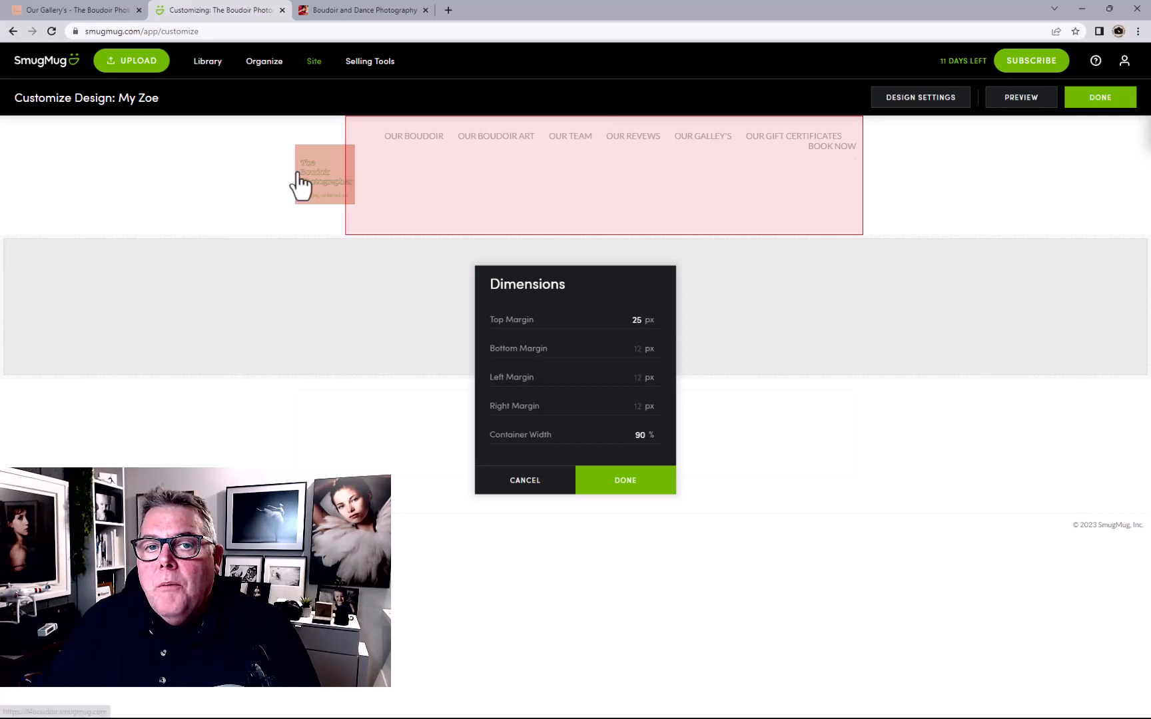
Give the logo 10% width with 10 px top and bottom margins, then drag the menu onto a row below it
{"action": "left_click", "coordinate": [632, 485]}
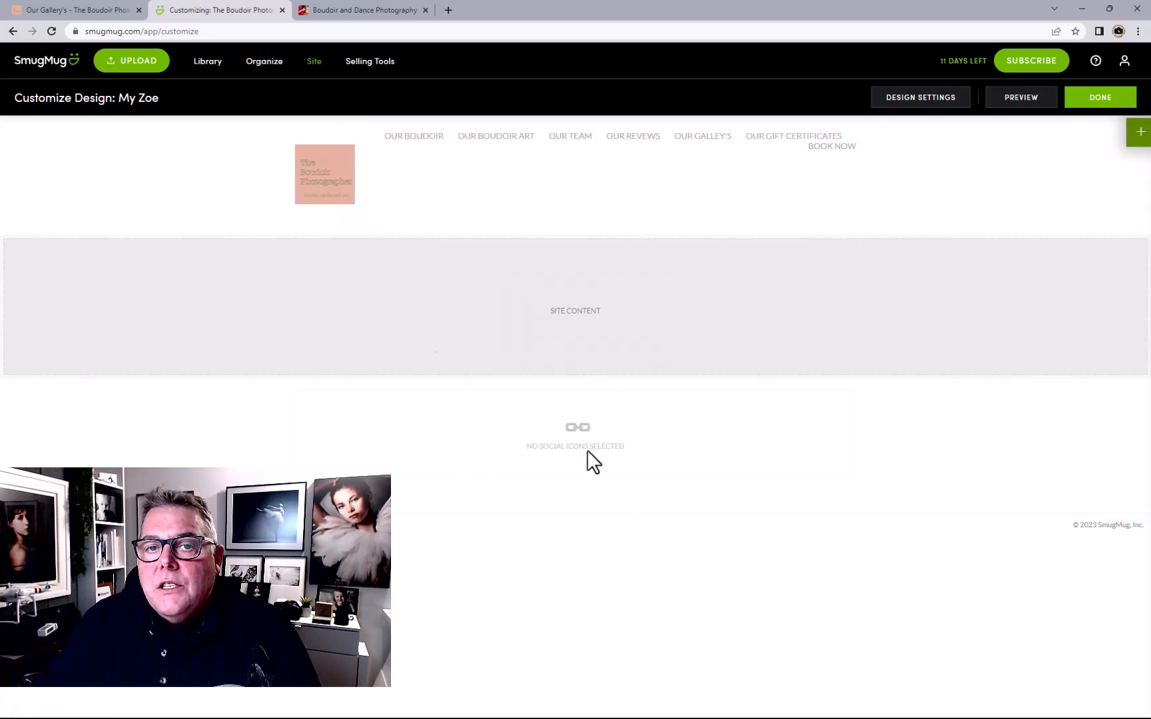
{"action": "left_click", "coordinate": [322, 199]}
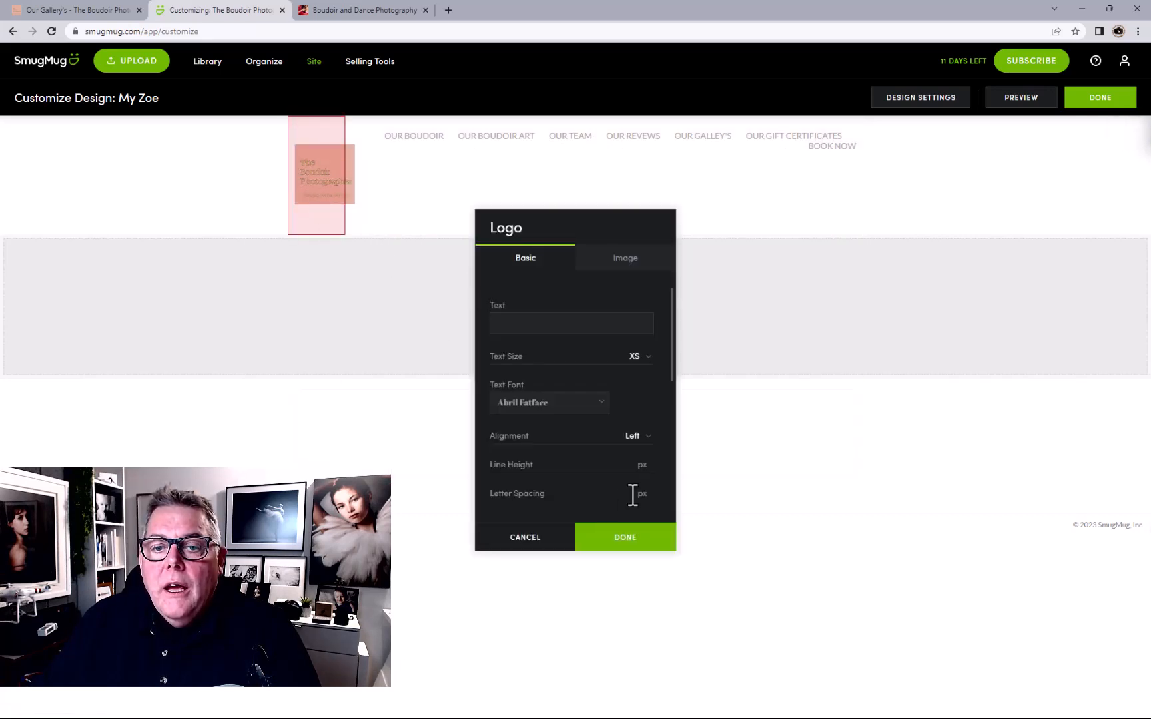
{"action": "left_click", "coordinate": [555, 536]}
{"action": "left_click", "coordinate": [321, 129]}
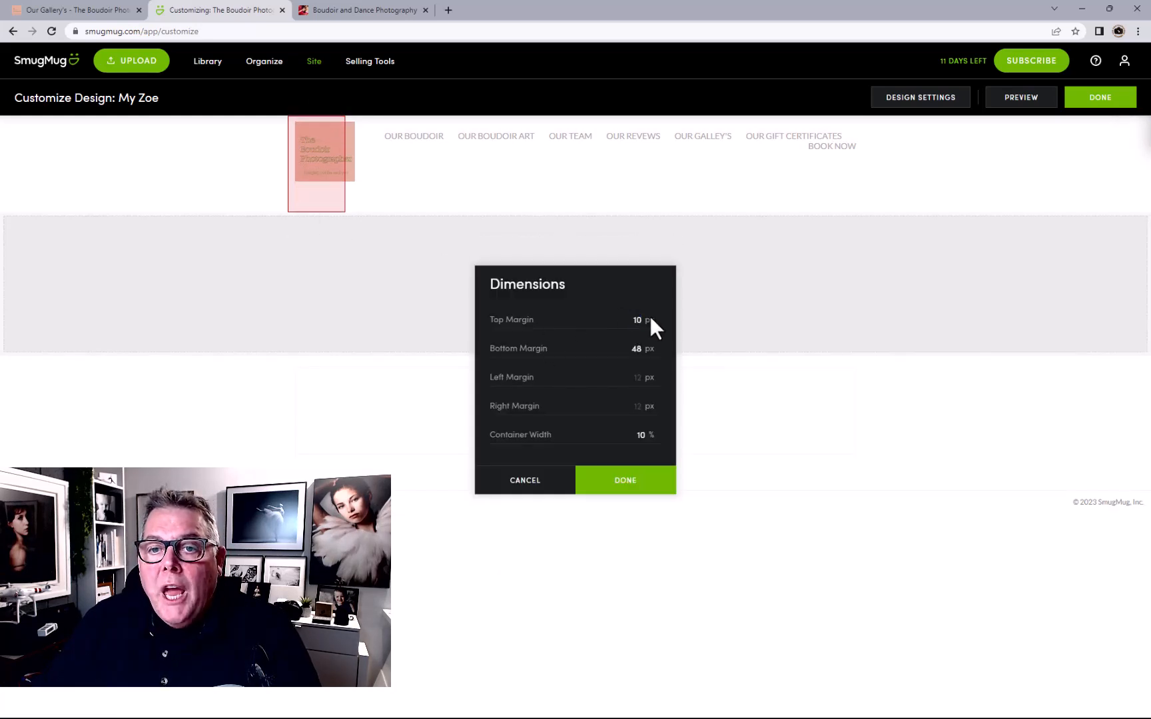
{"action": "left_click", "coordinate": [635, 349]}
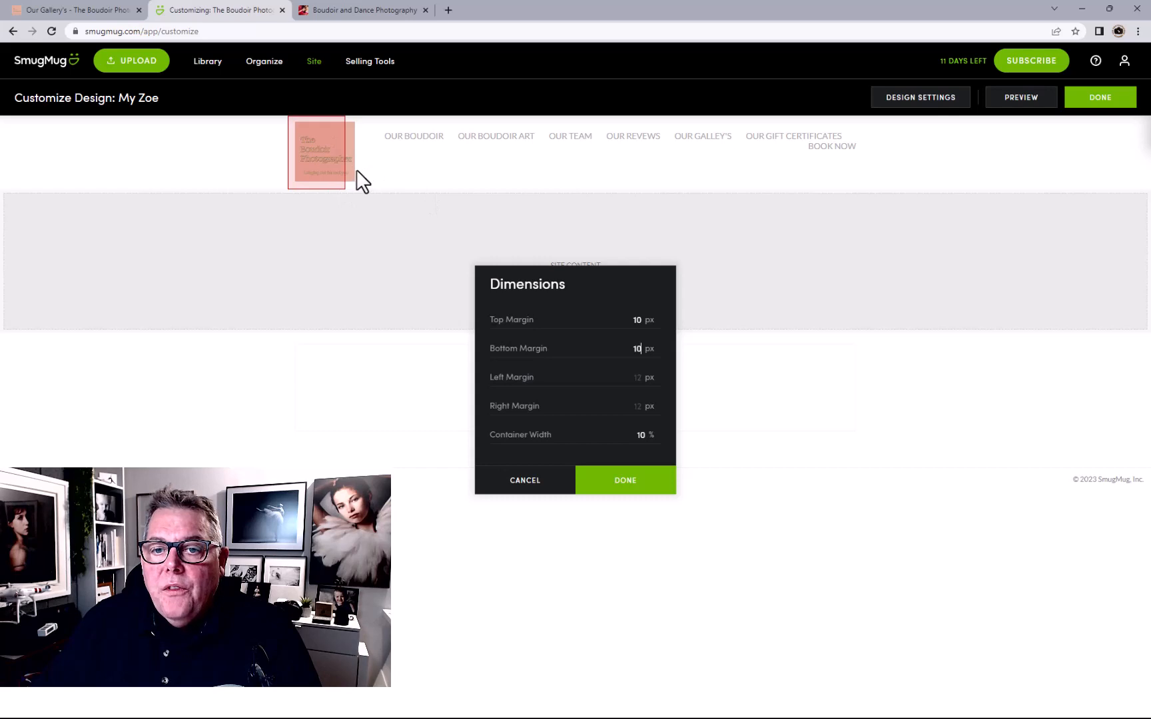
{"action": "left_click", "coordinate": [588, 480]}
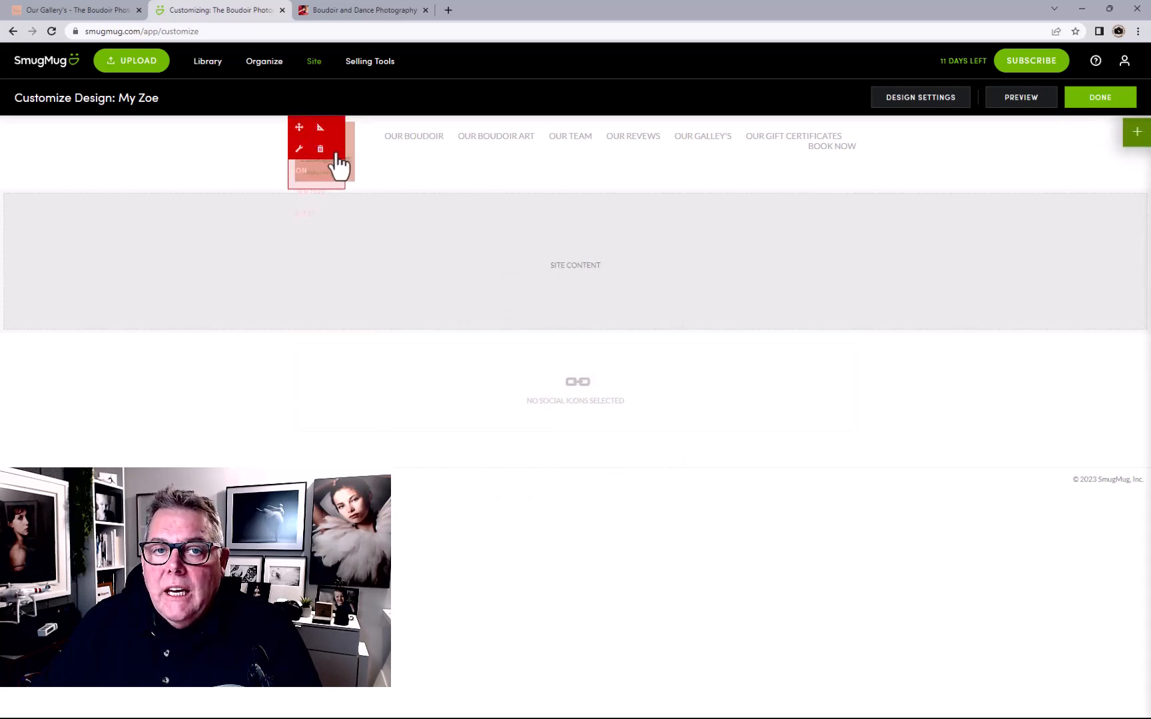
{"action": "left_click_drag", "start_coordinate": [356, 126], "coordinate": [572, 223]}
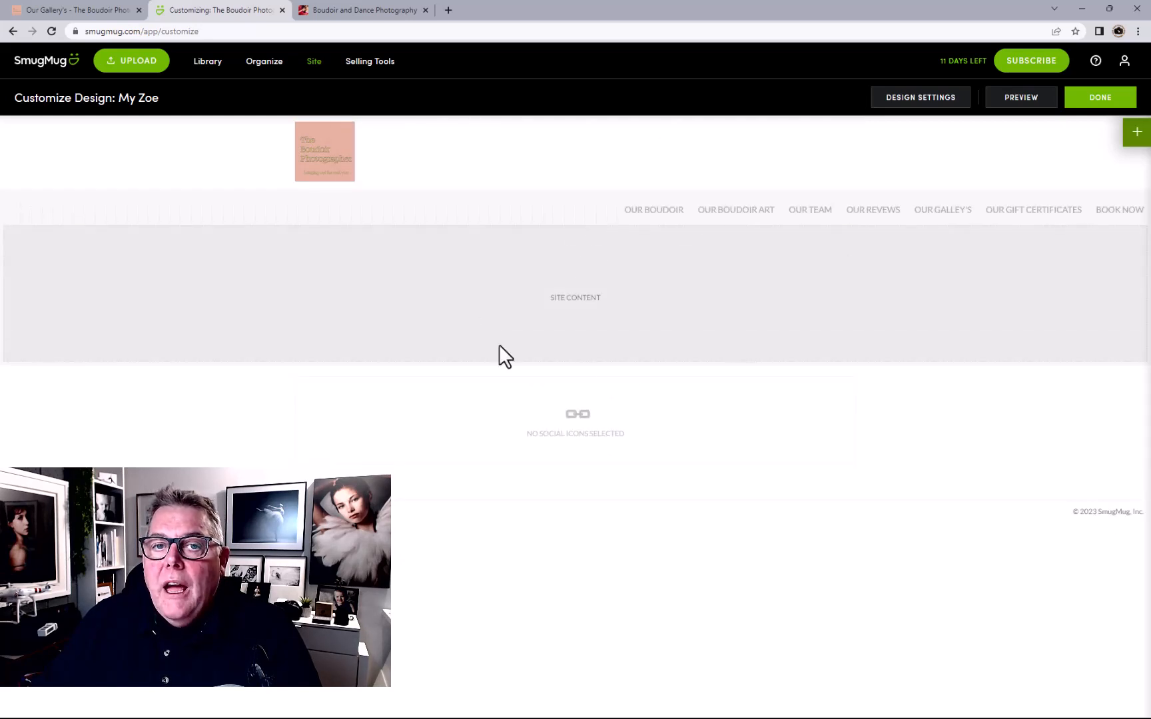
Adjust the menu block's top margin in its Dimensions settings
{"action": "left_click", "coordinate": [617, 213]}
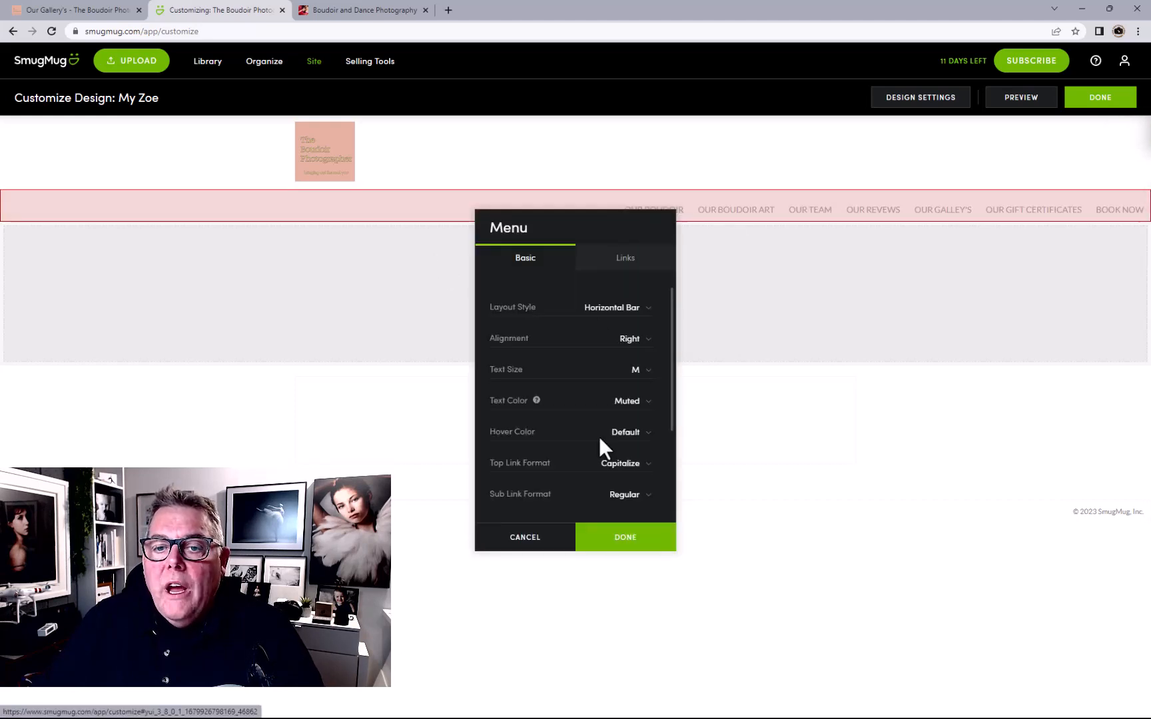
{"action": "left_click", "coordinate": [526, 538]}
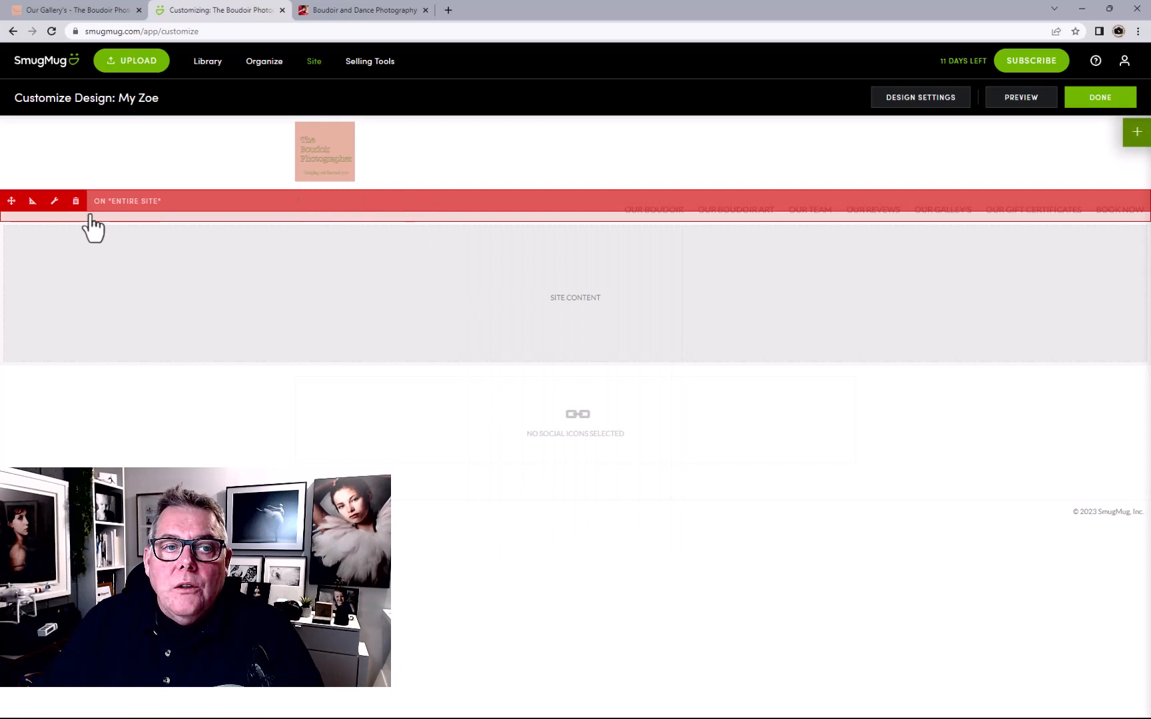
{"action": "left_click", "coordinate": [32, 203]}
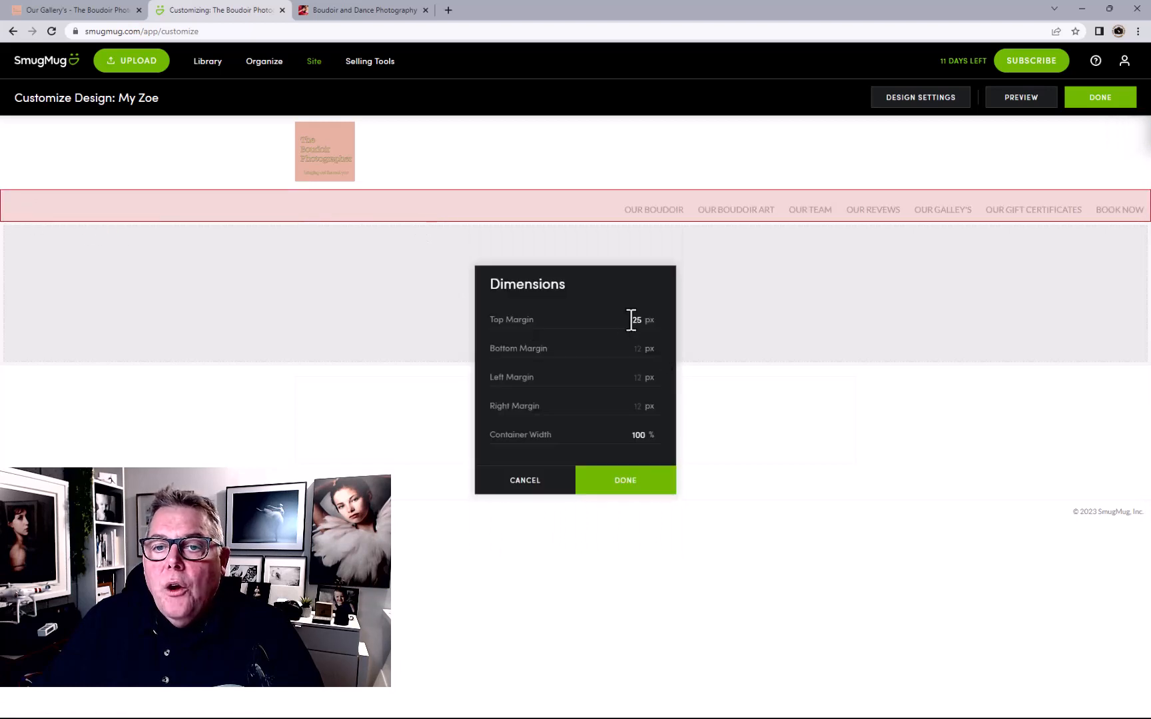
{"action": "left_click_drag", "start_coordinate": [632, 321], "coordinate": [645, 319]}
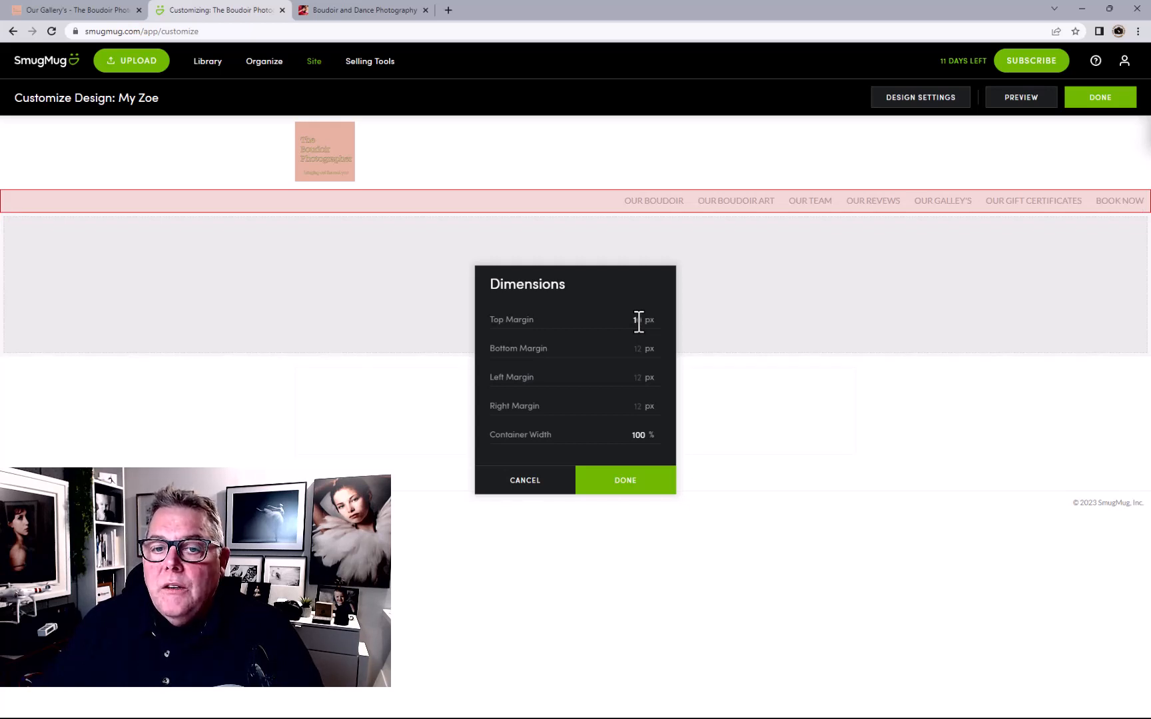
{"action": "left_click", "coordinate": [648, 480]}
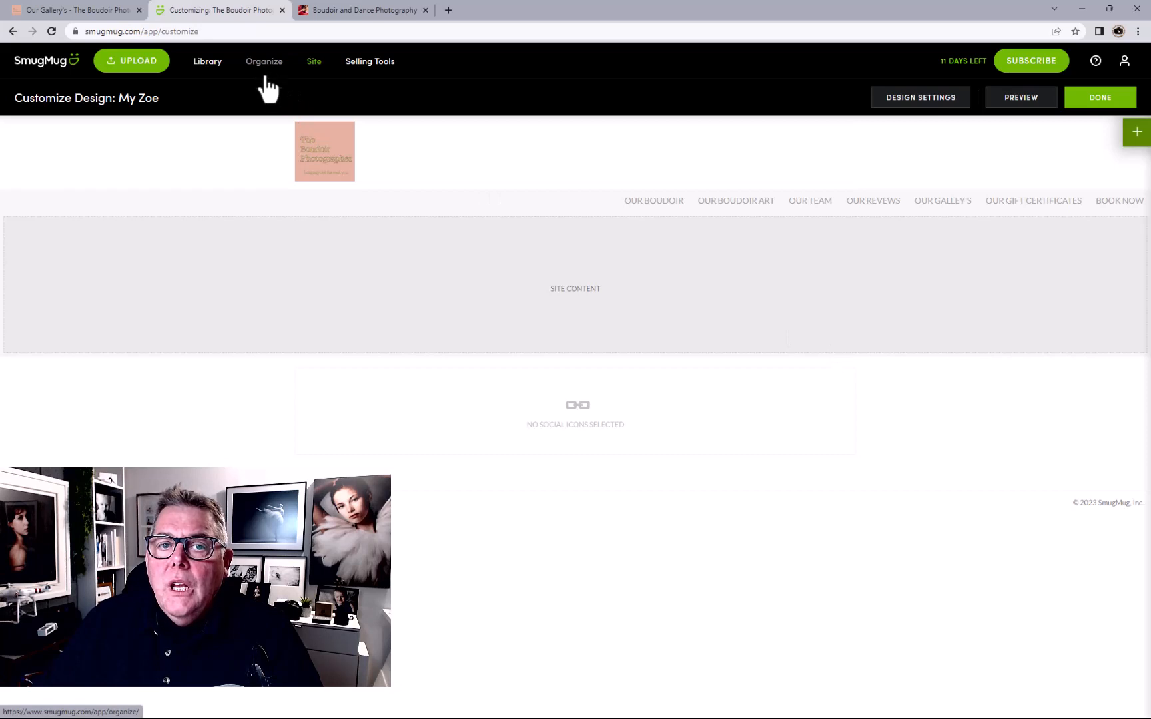
Set the navigation menu's alignment to Center
{"action": "left_click", "coordinate": [746, 206]}
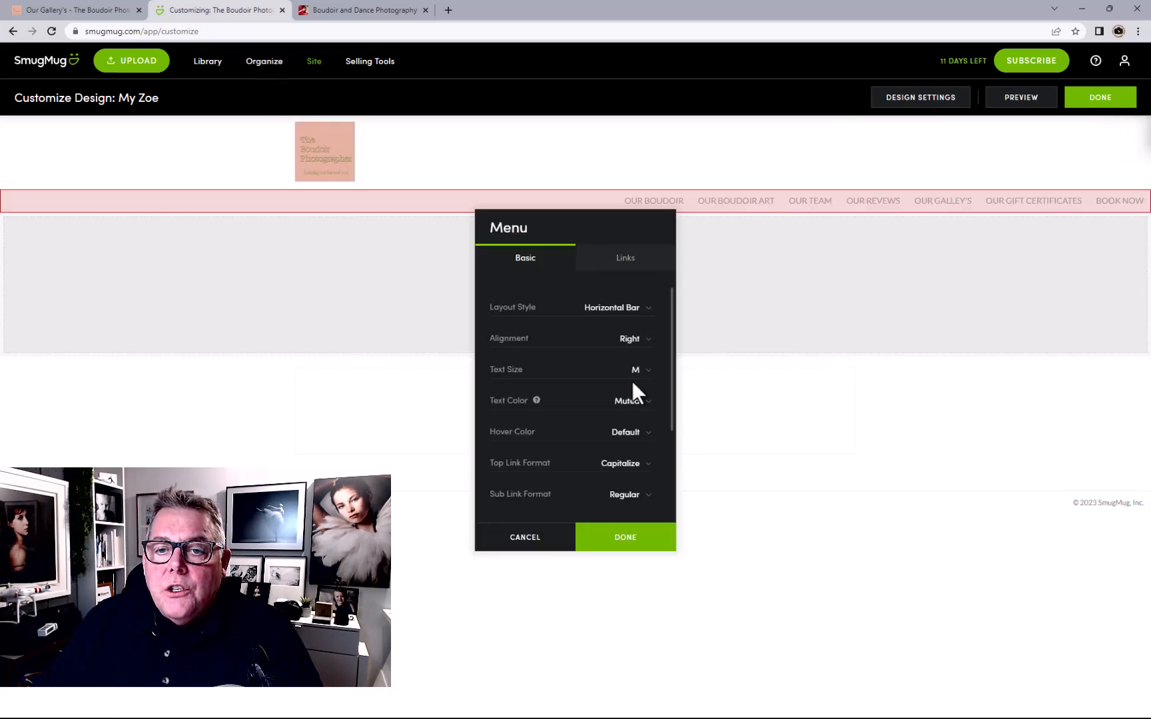
{"action": "left_click", "coordinate": [632, 343]}
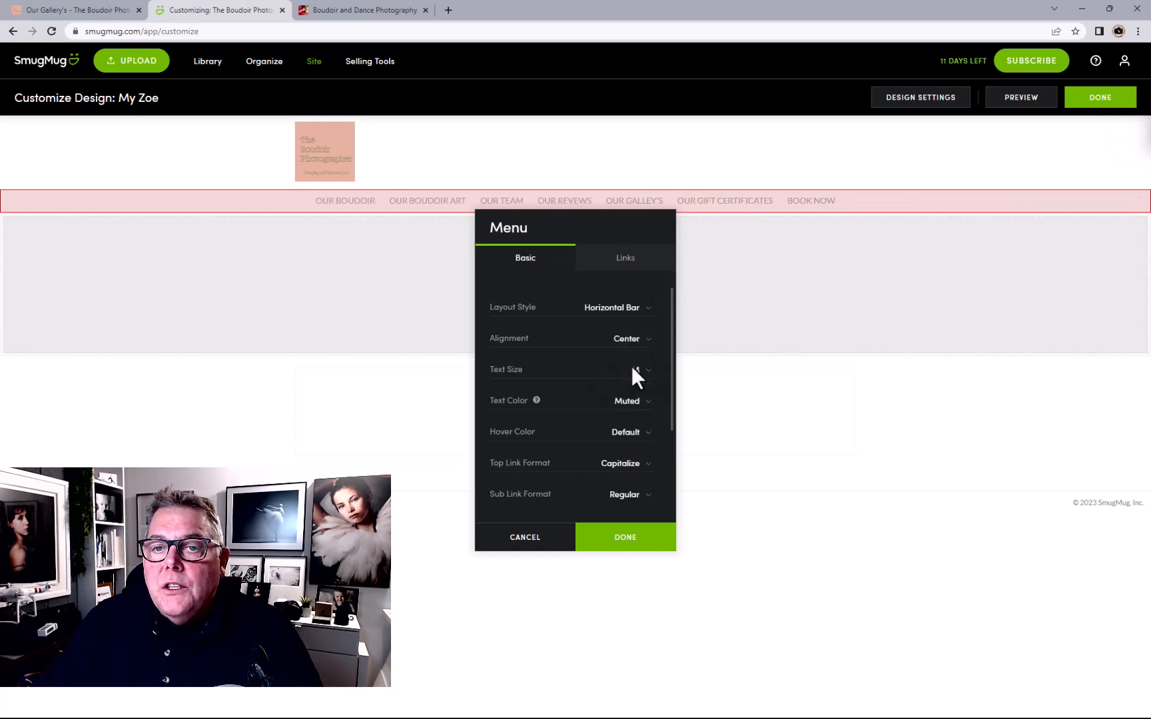
{"action": "left_click", "coordinate": [626, 537]}
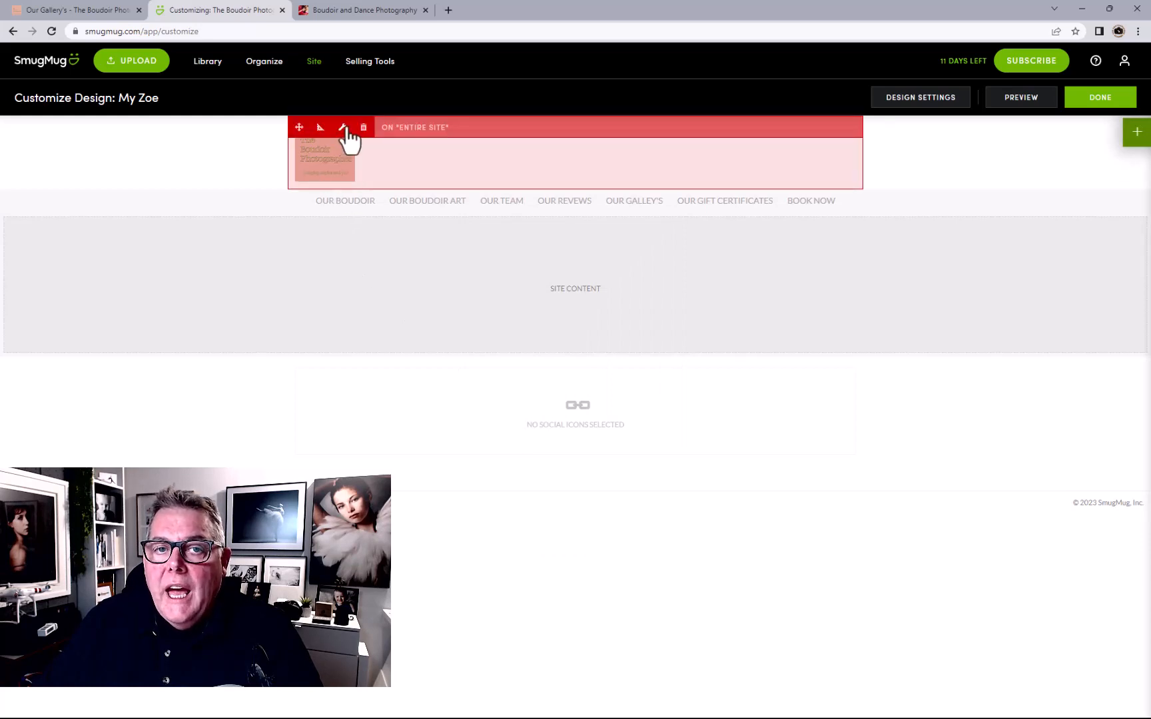
{"action": "left_click", "coordinate": [342, 130]}
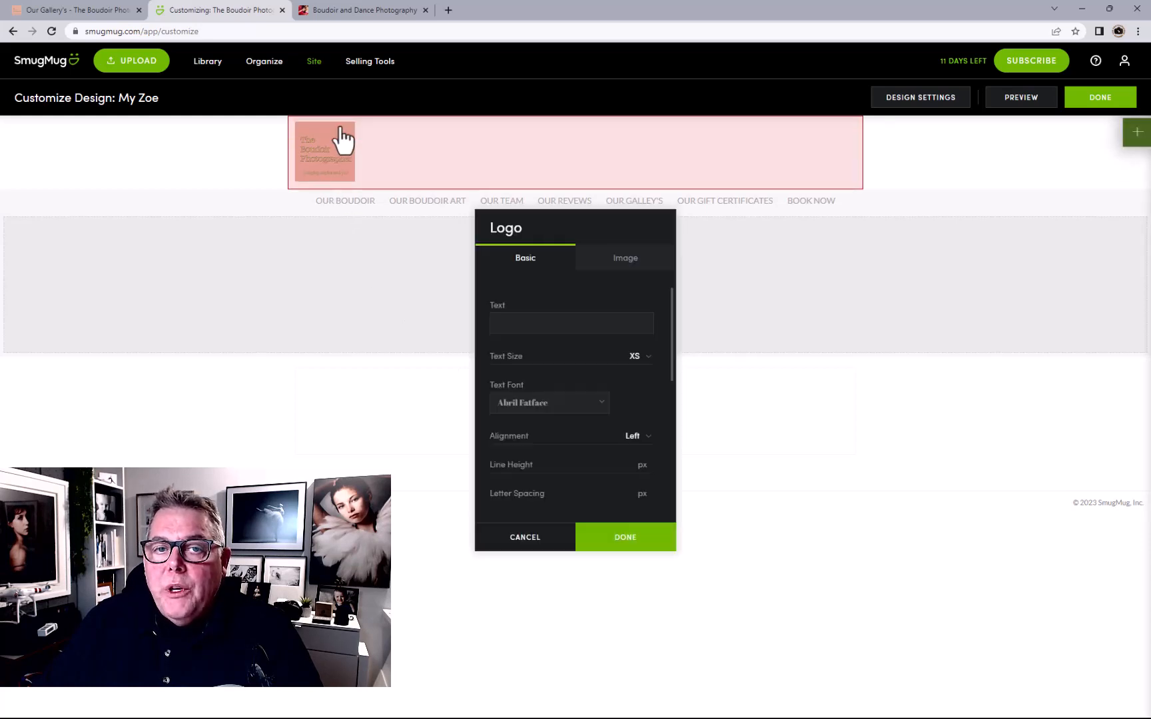
{"action": "left_click", "coordinate": [627, 260]}
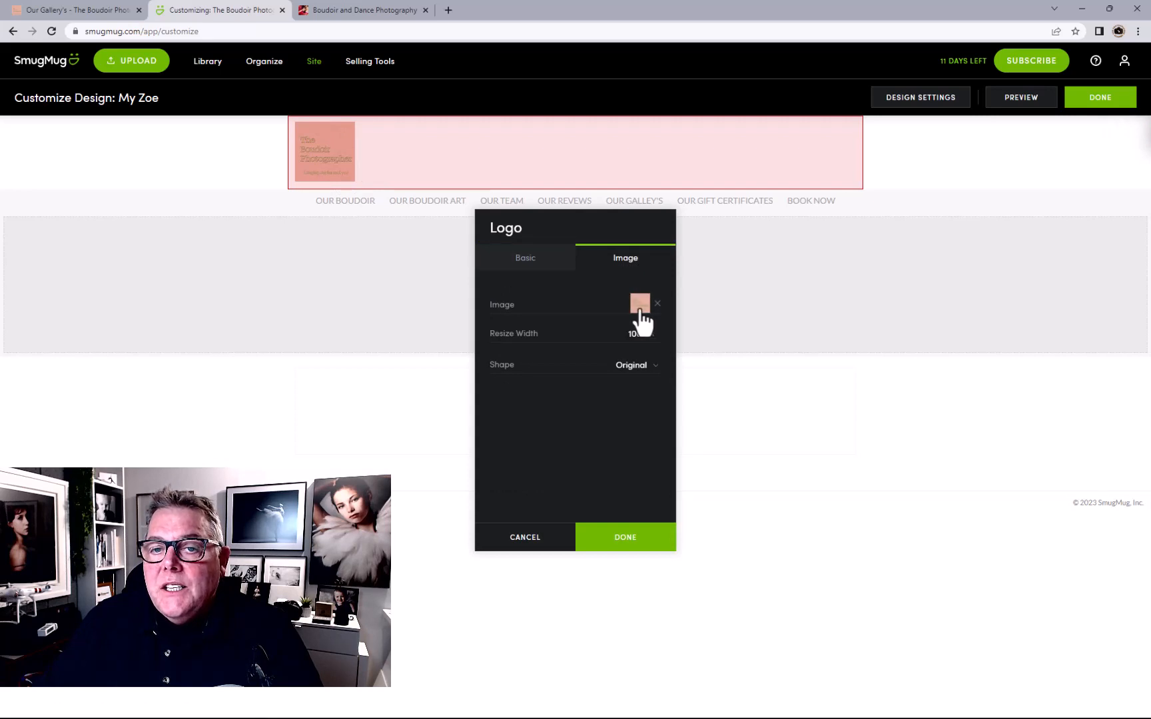
{"action": "left_click", "coordinate": [562, 268]}
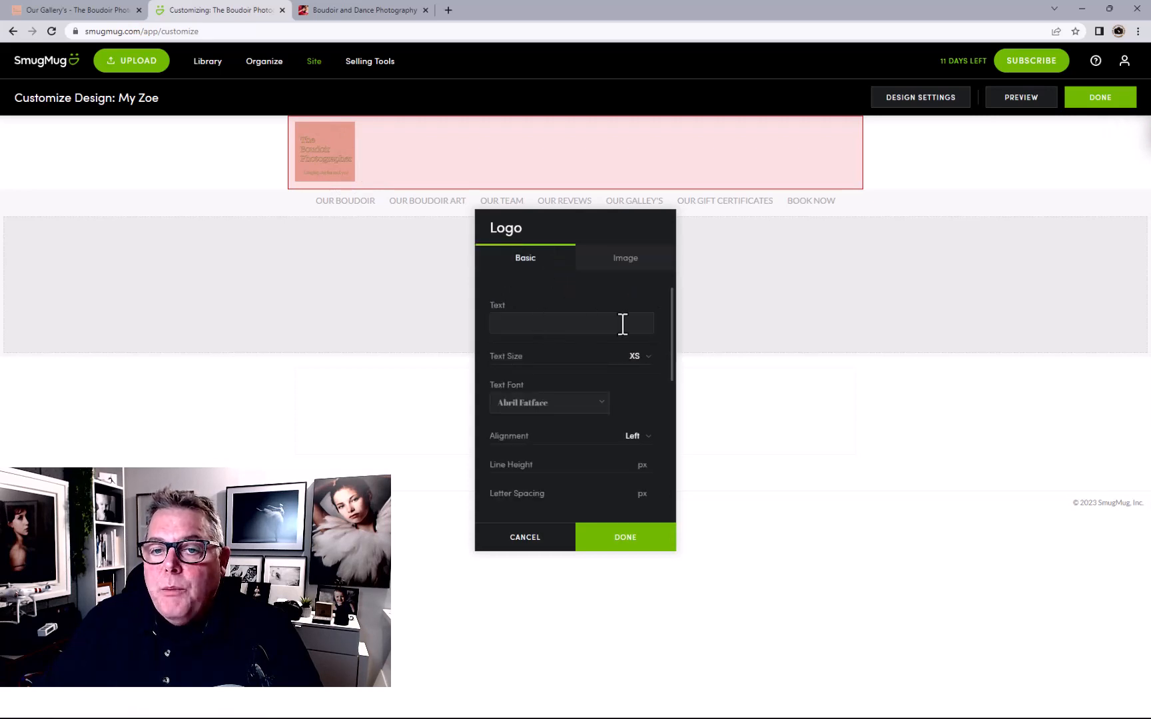
{"action": "left_click", "coordinate": [538, 547]}
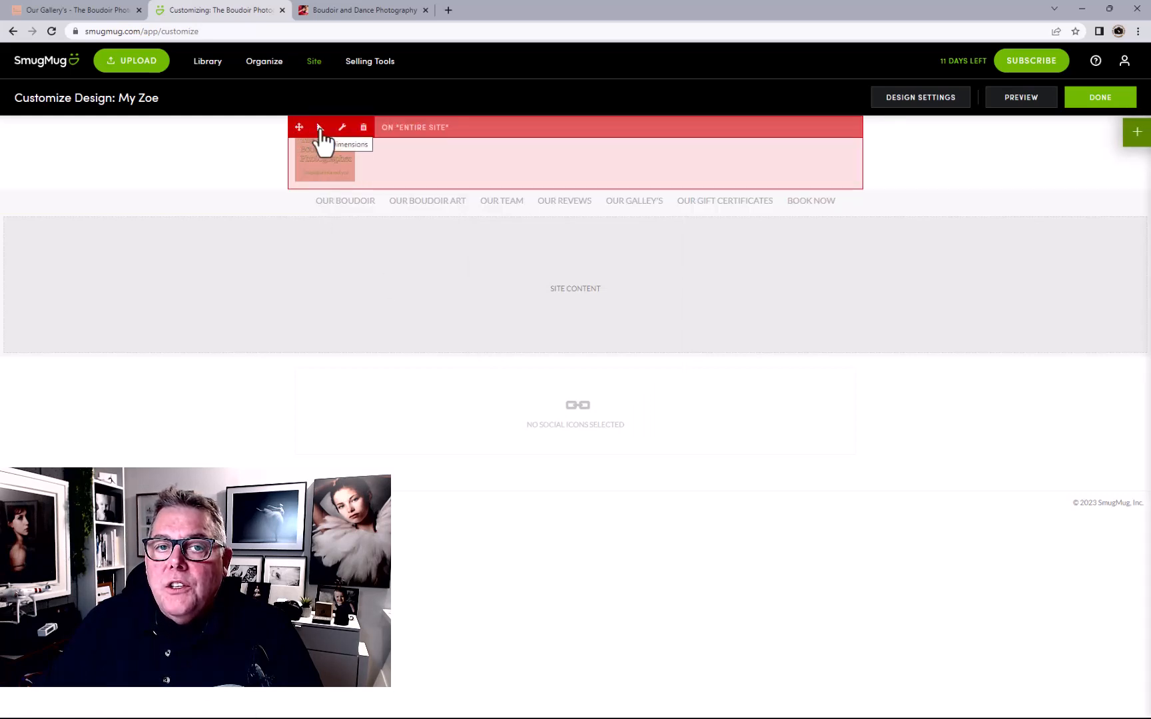
{"action": "left_click", "coordinate": [321, 129]}
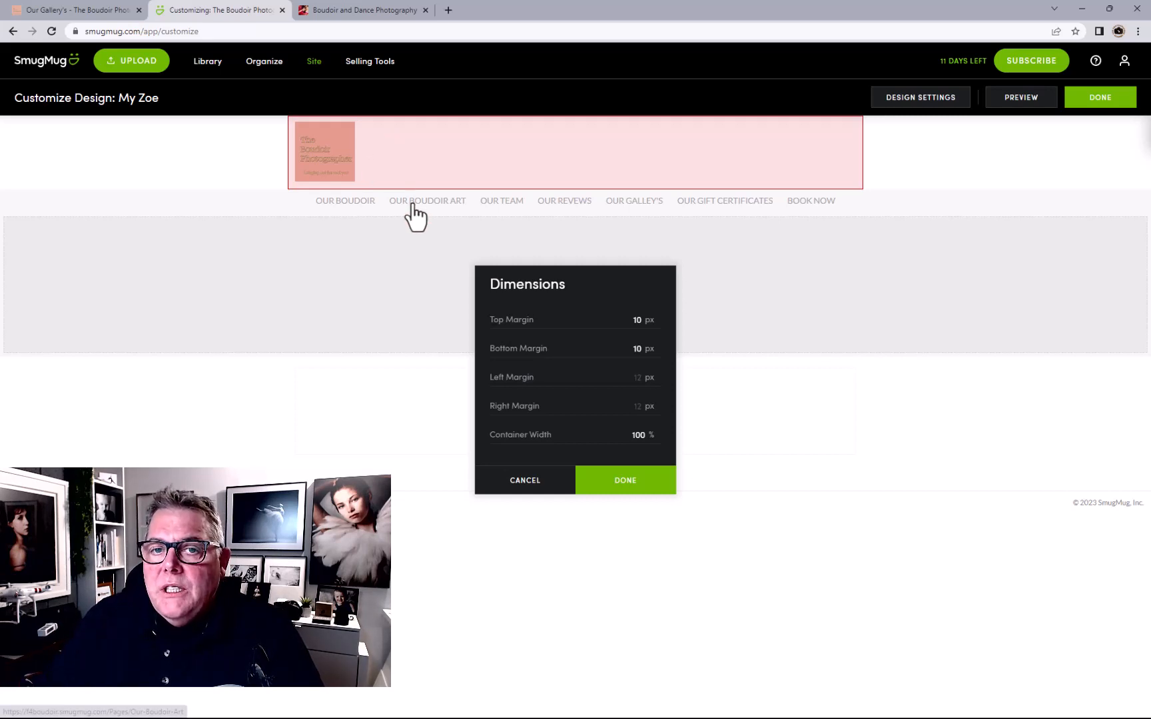
{"action": "left_click", "coordinate": [631, 492]}
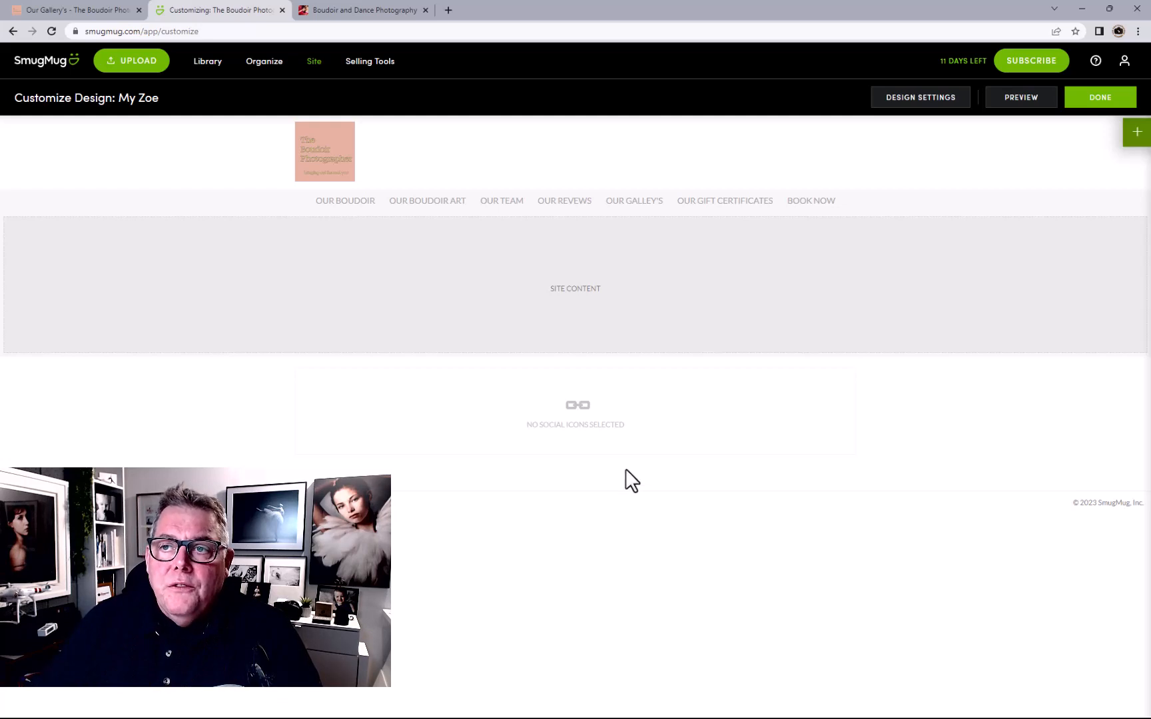
Finish editing and choose Publish Now so the live site shows the centred menu
{"action": "left_click", "coordinate": [1101, 100]}
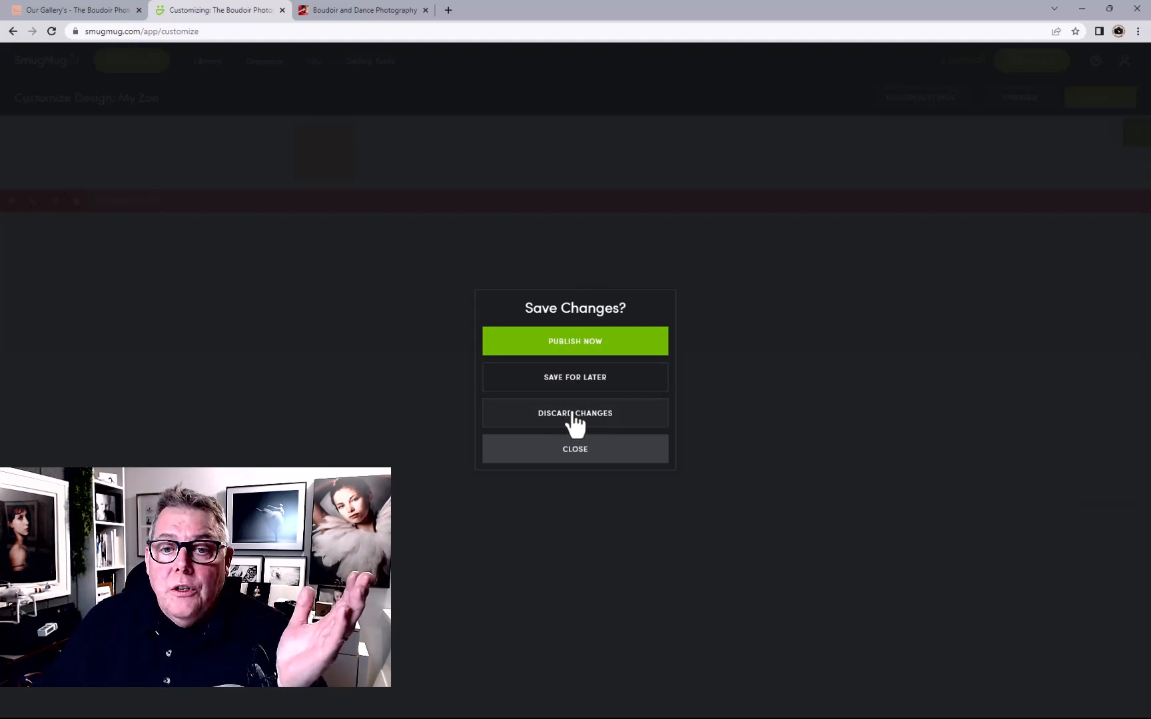
{"action": "left_click", "coordinate": [577, 341]}
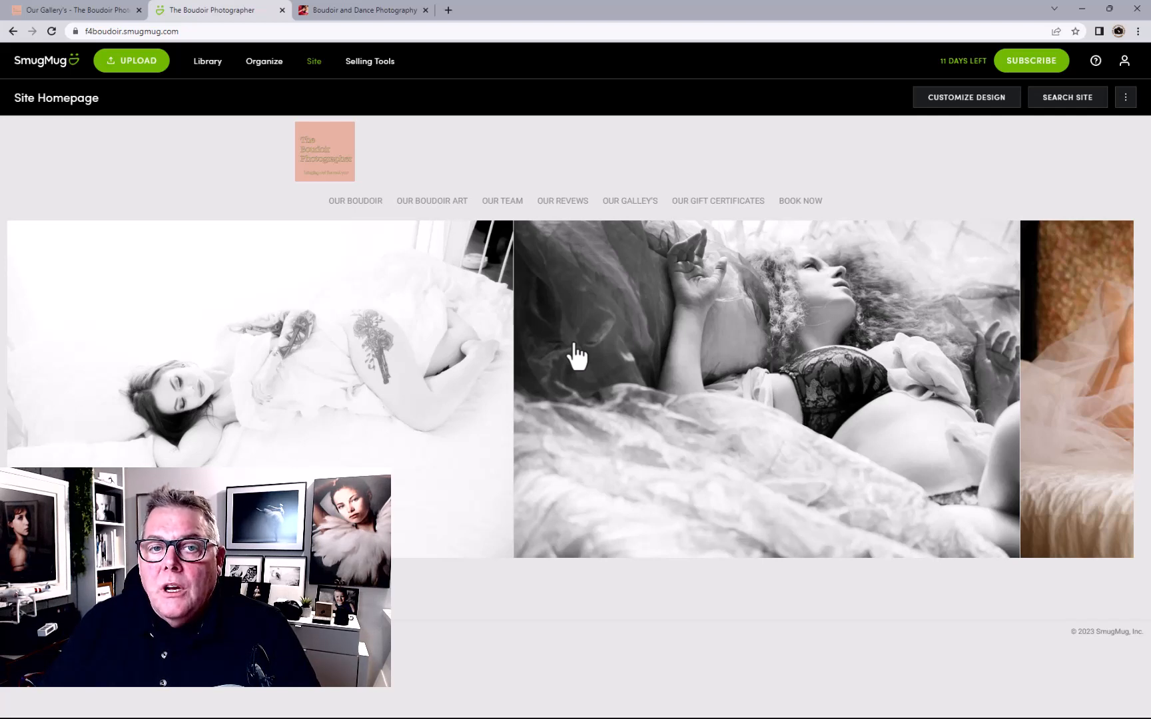
Open the Our Boudoir, Our Boudoir Art, Our Team and Our Reviews menu links on the live site
{"action": "left_click", "coordinate": [344, 206]}
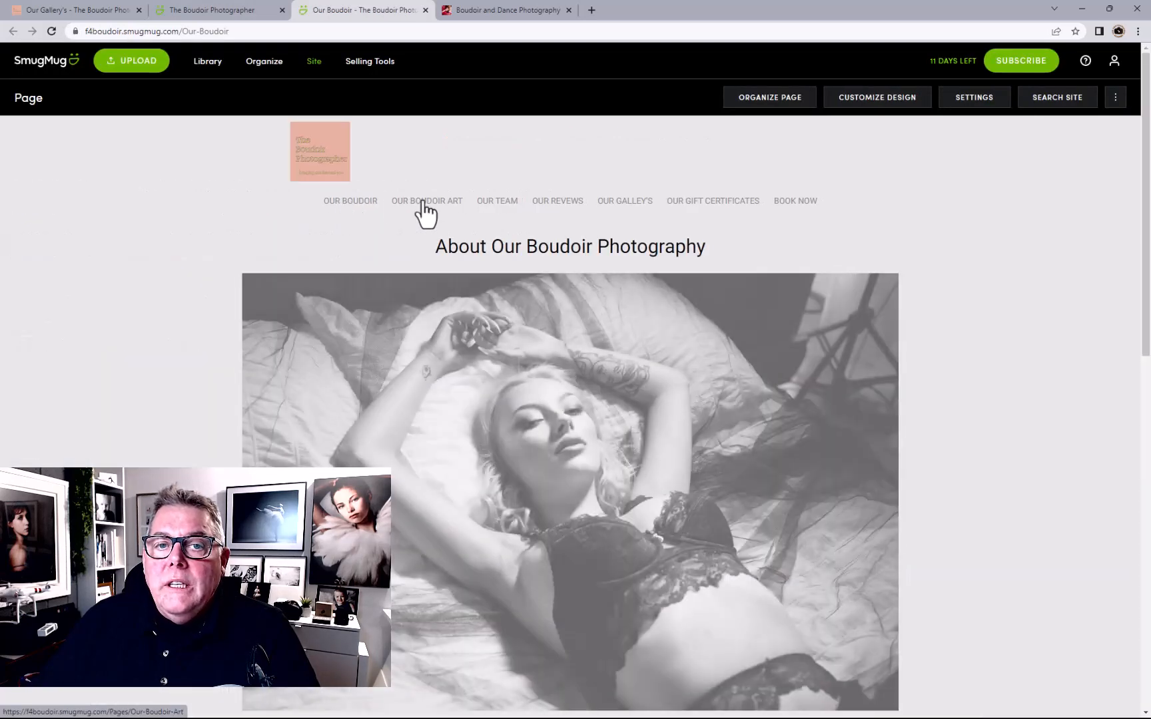
{"action": "left_click", "coordinate": [424, 203]}
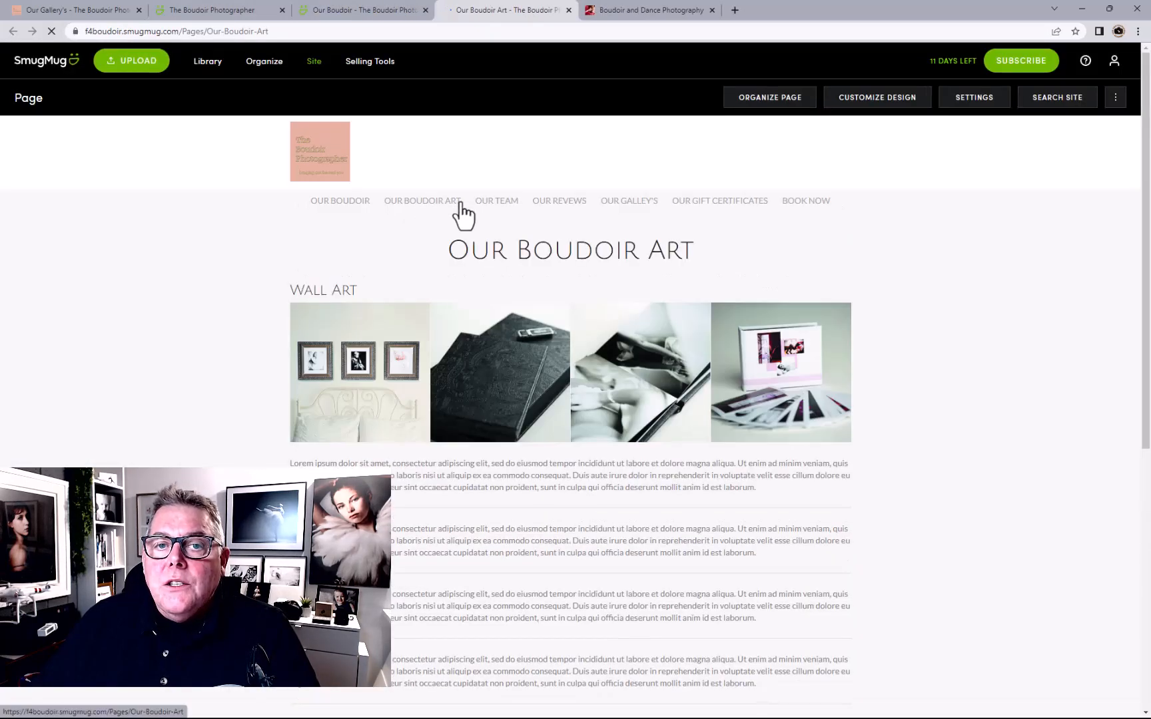
{"action": "left_click", "coordinate": [494, 201]}
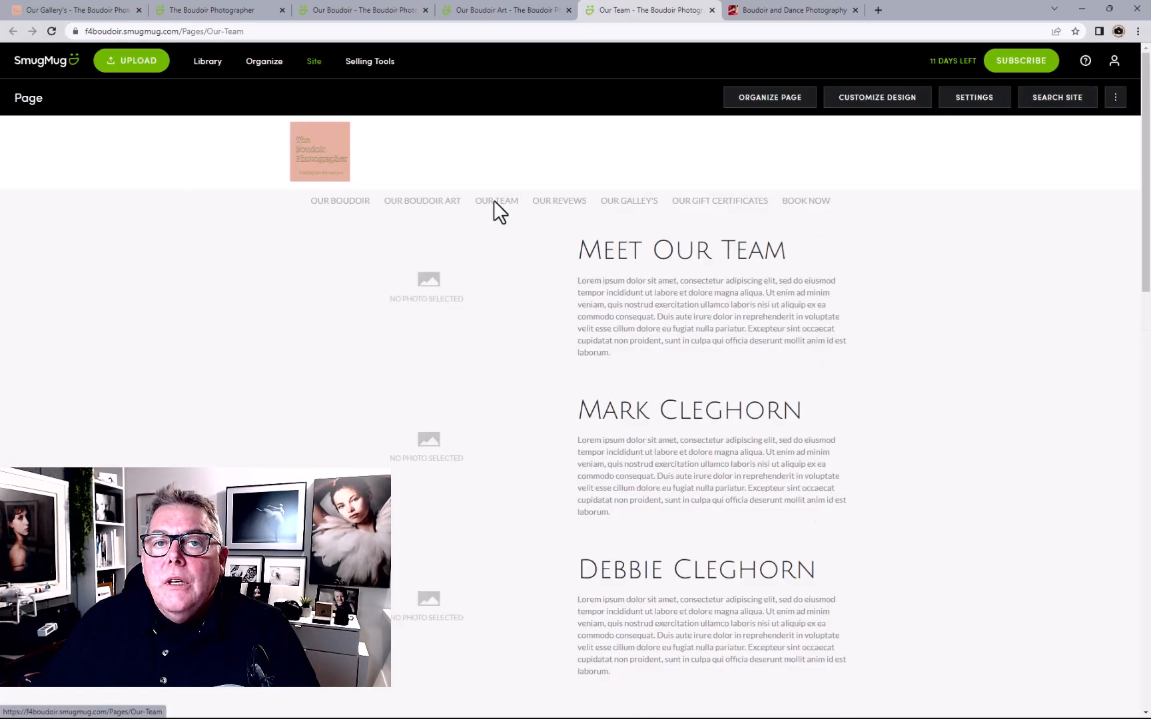
{"action": "left_click", "coordinate": [568, 200]}
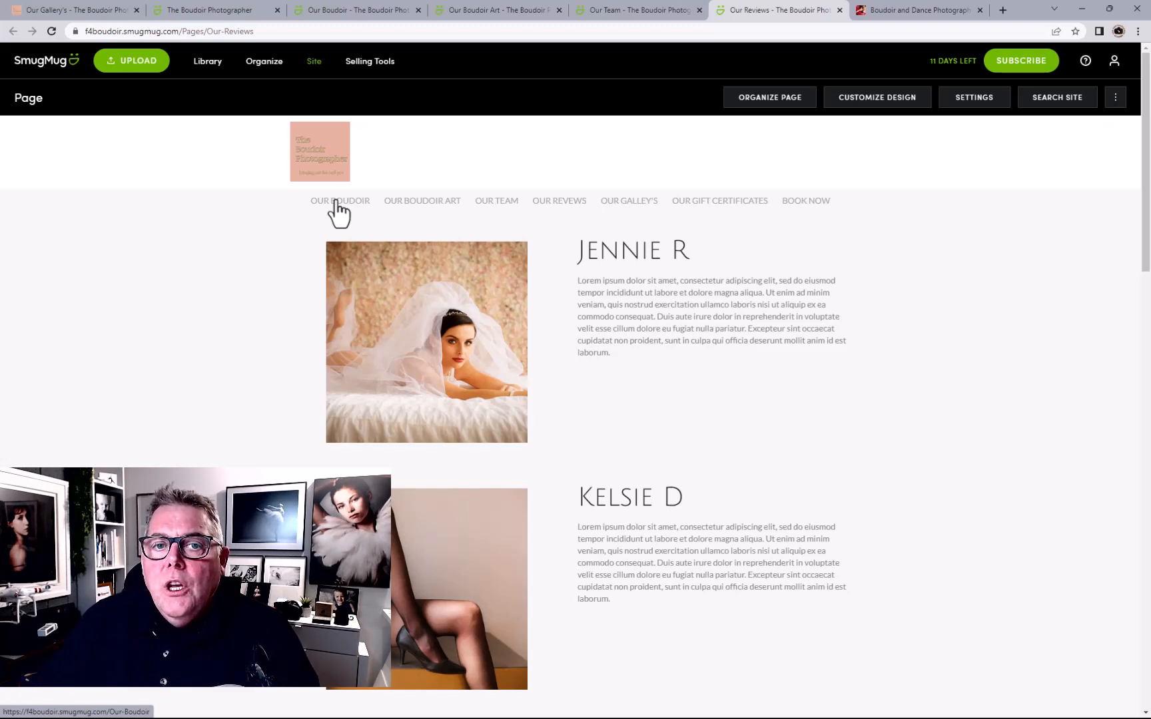
Back in the design editor, open the menu's link list and check the Our Boudoir link
{"action": "left_click", "coordinate": [869, 100]}
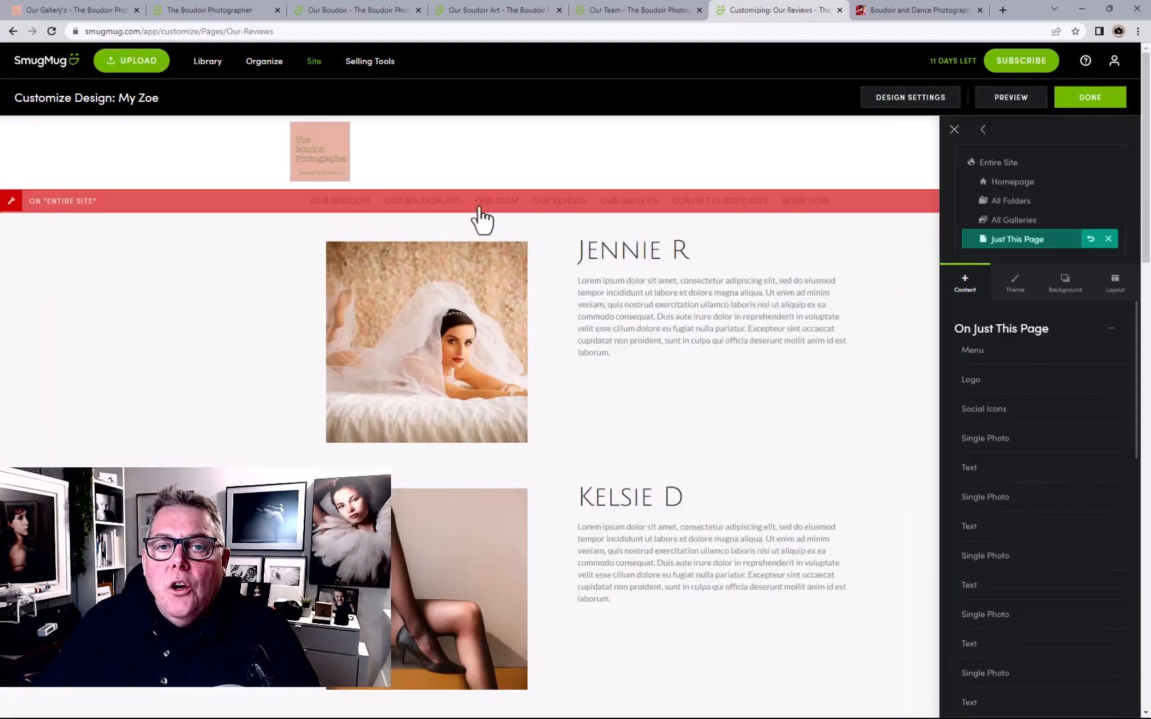
{"action": "left_click", "coordinate": [480, 210]}
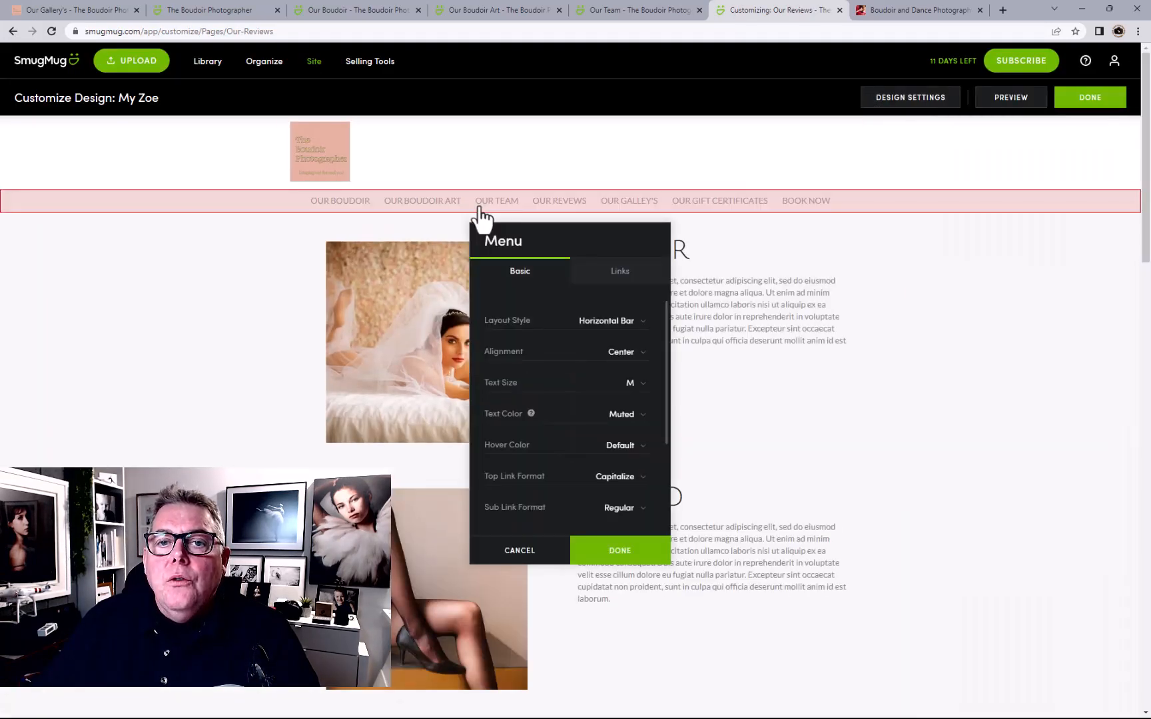
{"action": "left_click", "coordinate": [623, 279]}
{"action": "left_click", "coordinate": [568, 354]}
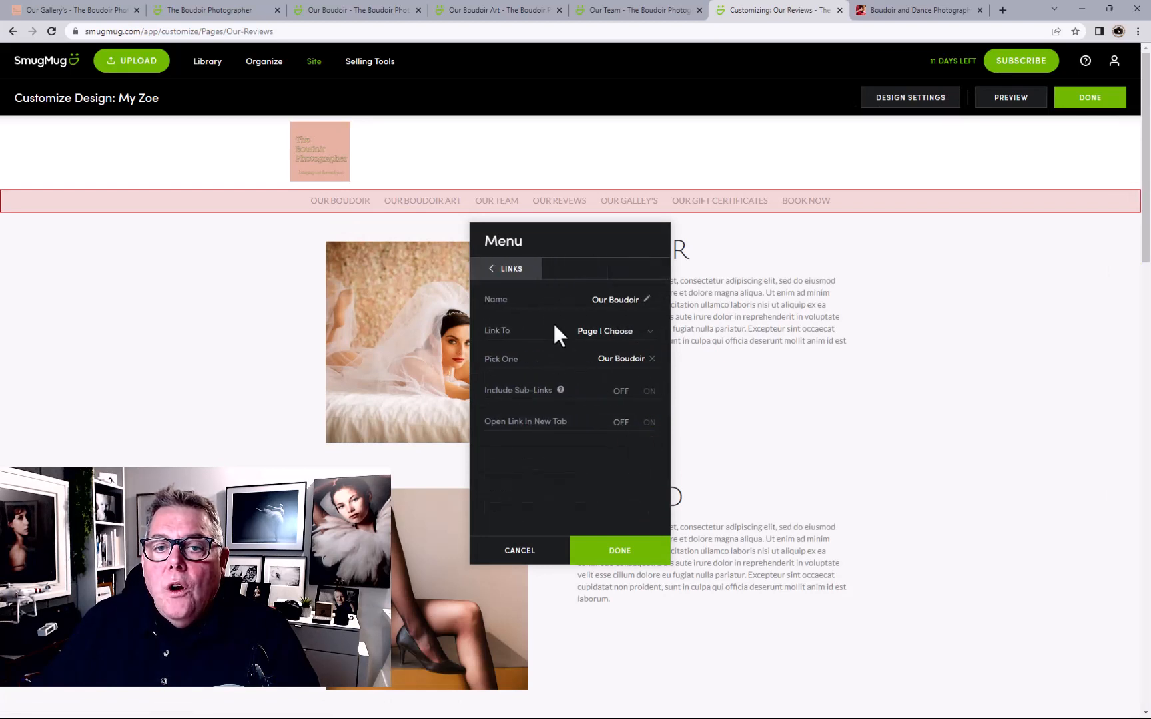
{"action": "left_click", "coordinate": [513, 270]}
Stop the Our Boudoir Art, Our Team and Our Reviews links opening in a new tab
{"action": "left_click", "coordinate": [543, 375]}
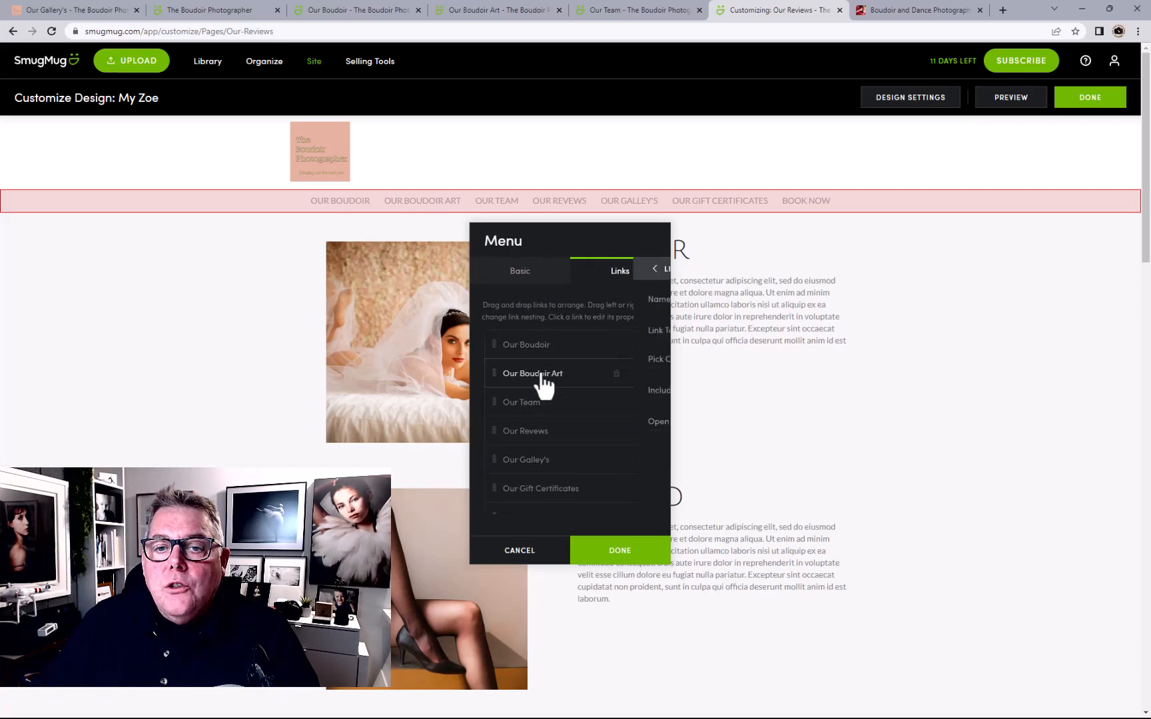
{"action": "left_click", "coordinate": [620, 424]}
{"action": "left_click", "coordinate": [514, 274]}
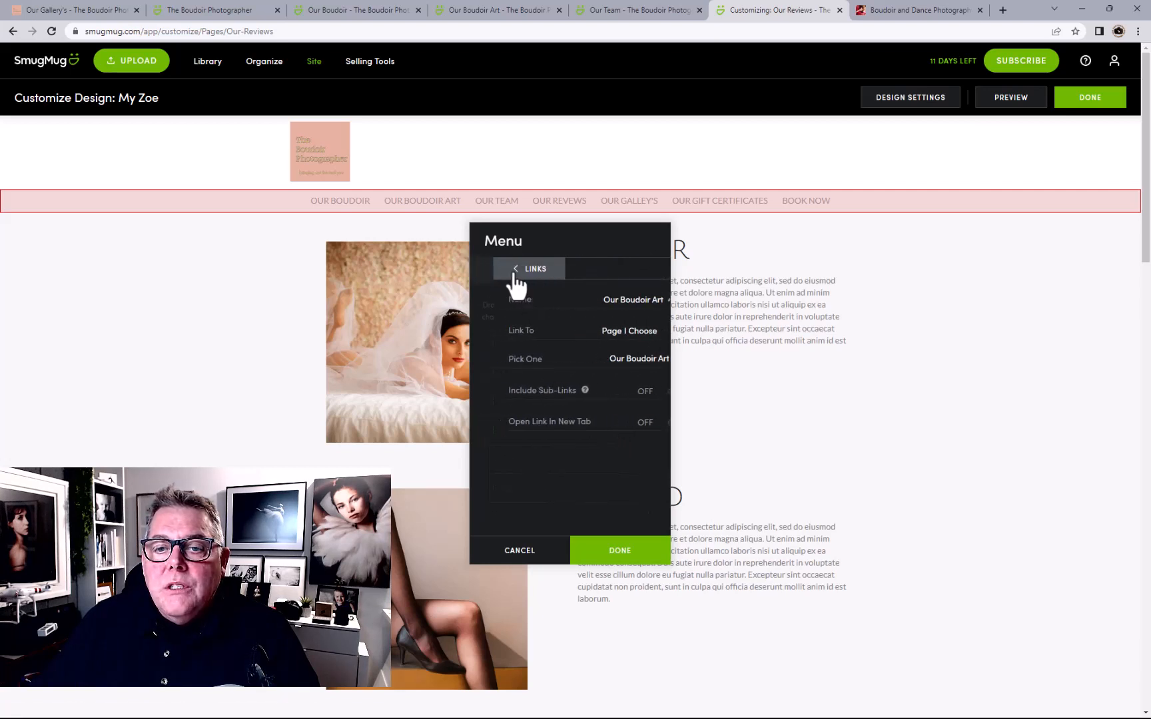
{"action": "left_click", "coordinate": [543, 402]}
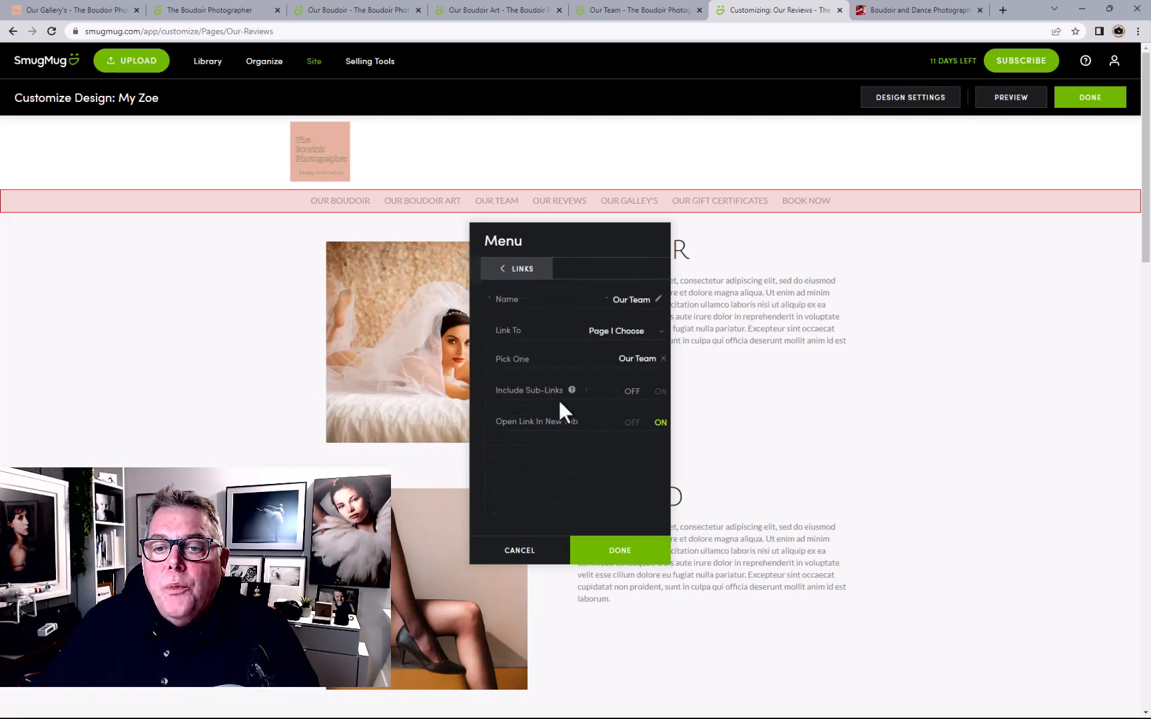
{"action": "left_click", "coordinate": [620, 425]}
{"action": "left_click", "coordinate": [513, 270]}
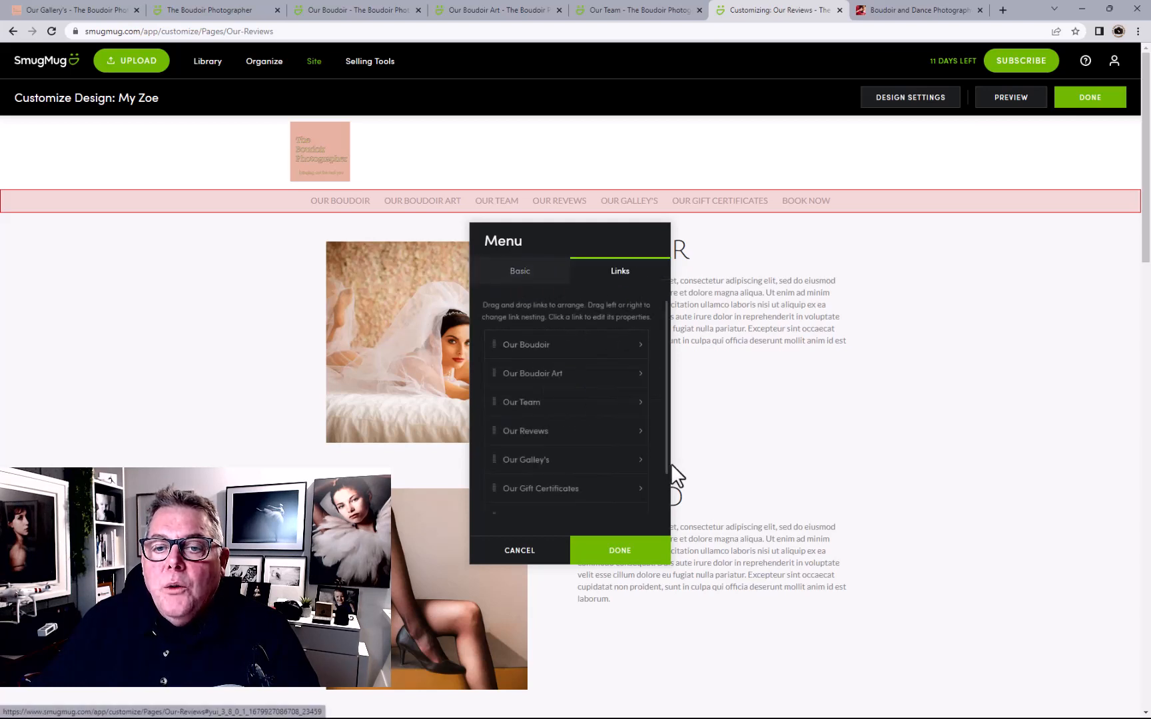
{"action": "left_click", "coordinate": [553, 435]}
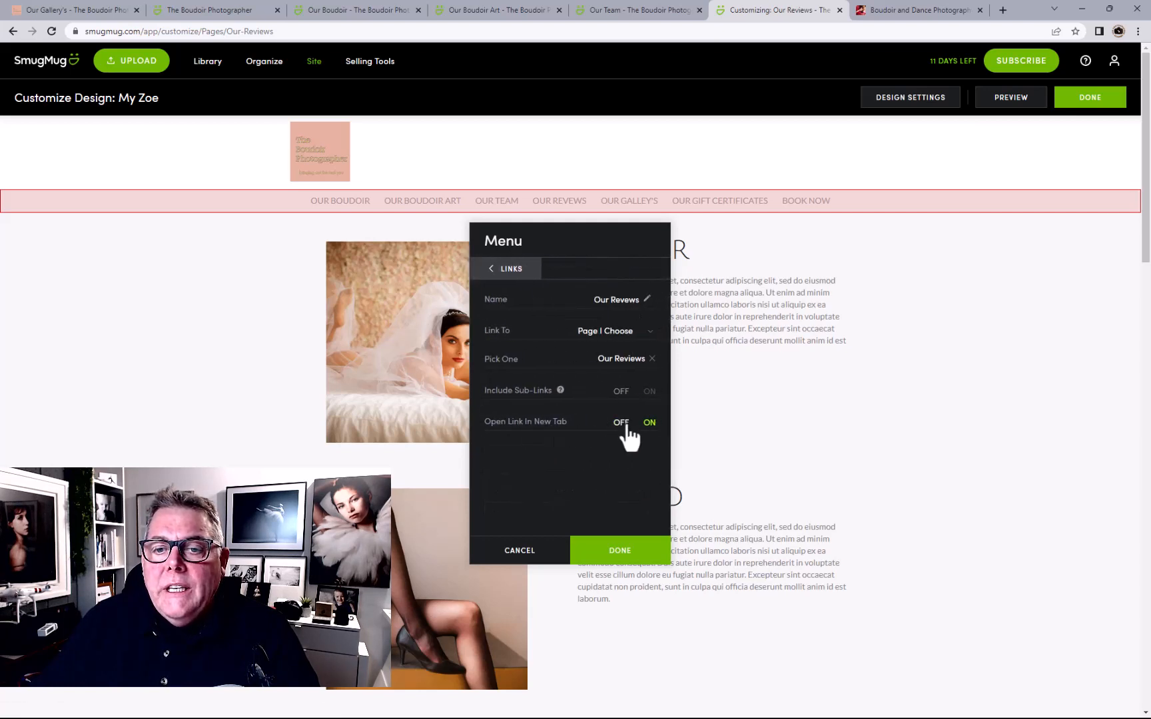
{"action": "left_click", "coordinate": [626, 427]}
{"action": "left_click", "coordinate": [517, 271]}
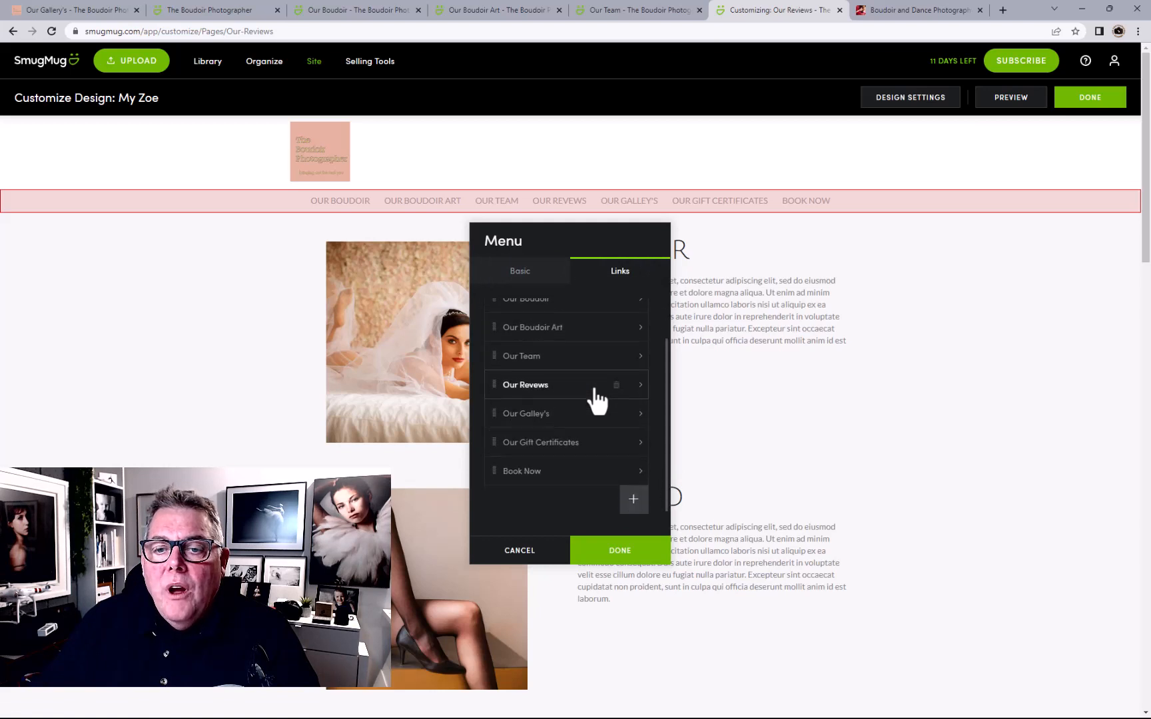
Stop the Our Gift Certificates and Book Now links opening in a new tab
{"action": "left_click", "coordinate": [586, 448]}
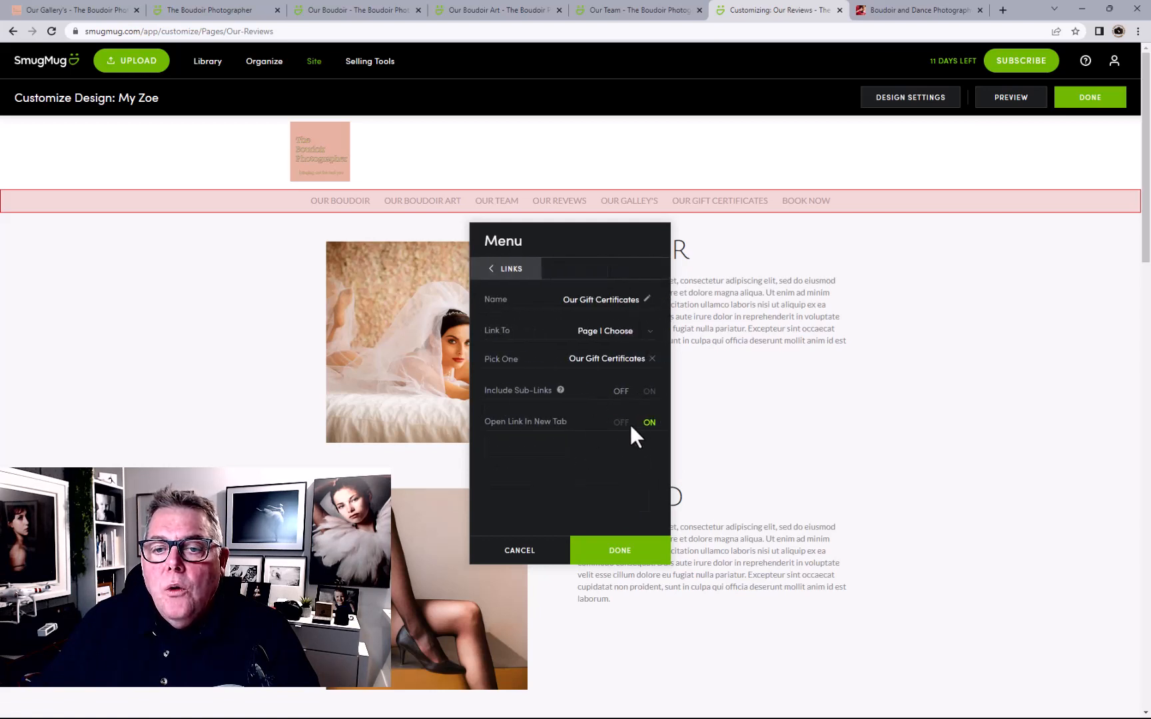
{"action": "left_click", "coordinate": [629, 424]}
{"action": "left_click", "coordinate": [510, 273]}
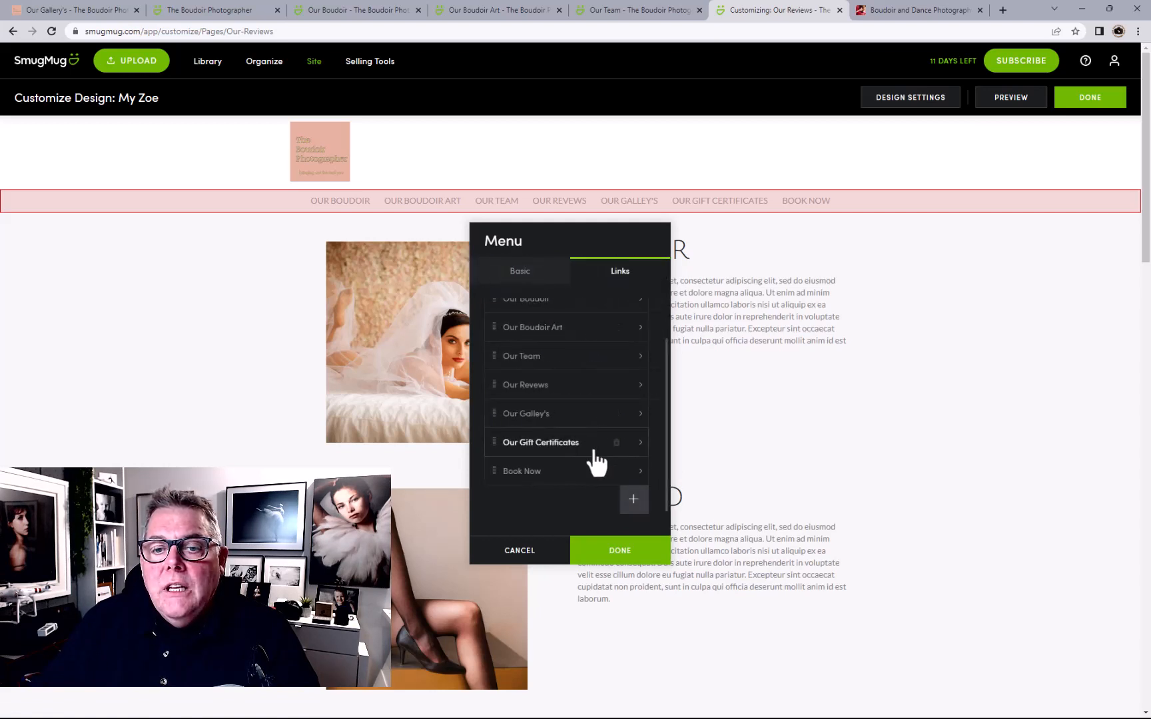
{"action": "left_click", "coordinate": [586, 473]}
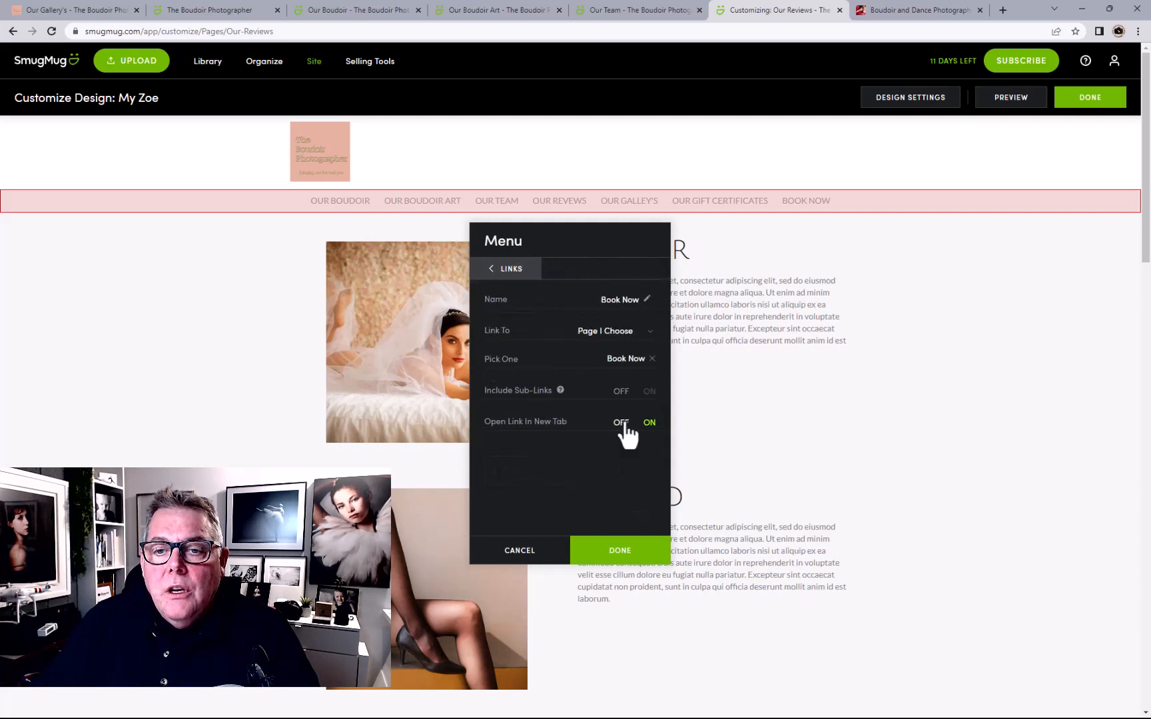
{"action": "left_click", "coordinate": [624, 423]}
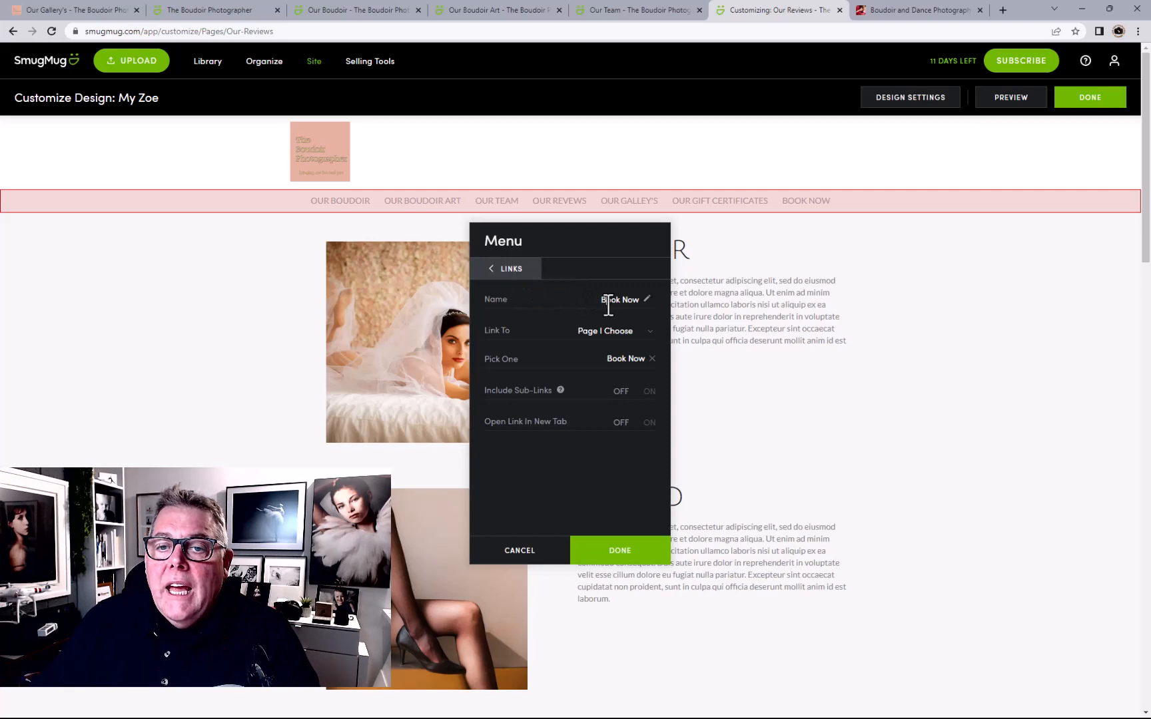
Recheck the Our Gift Certificates link, close the menu settings and publish the changes
{"action": "left_click", "coordinate": [525, 275]}
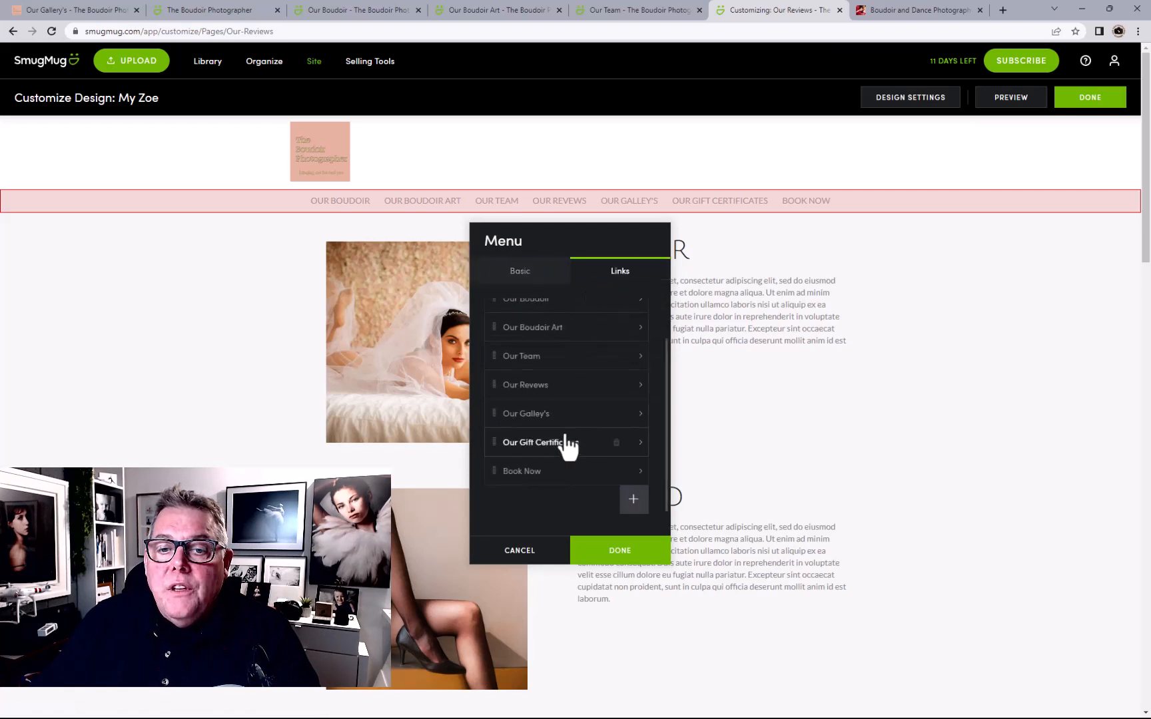
{"action": "scroll", "coordinate": [570, 445], "scroll_direction": "down", "scroll_amount": 1}
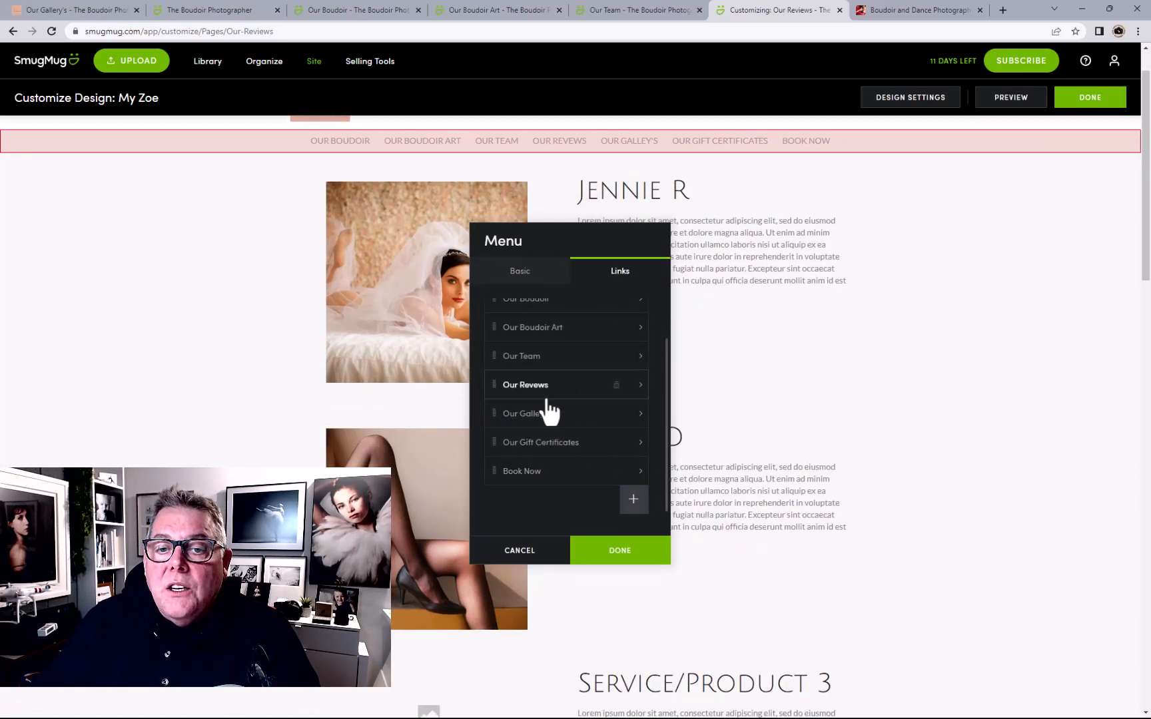
{"action": "left_click", "coordinate": [533, 444]}
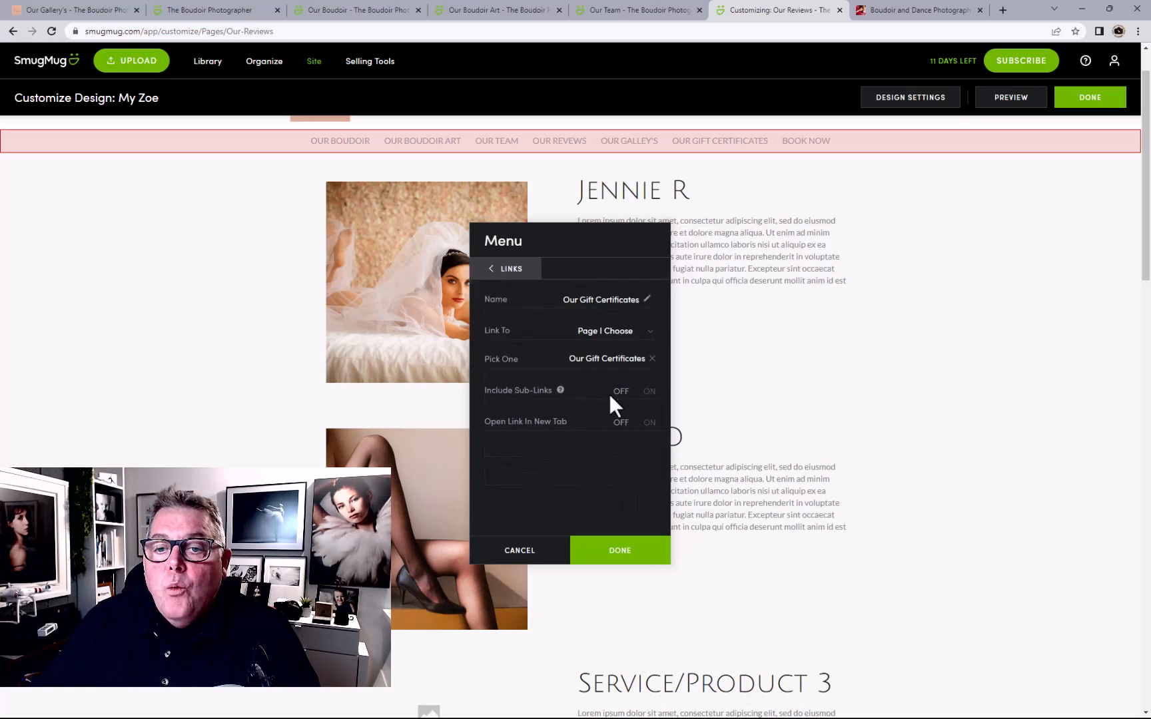
{"action": "left_click", "coordinate": [500, 271]}
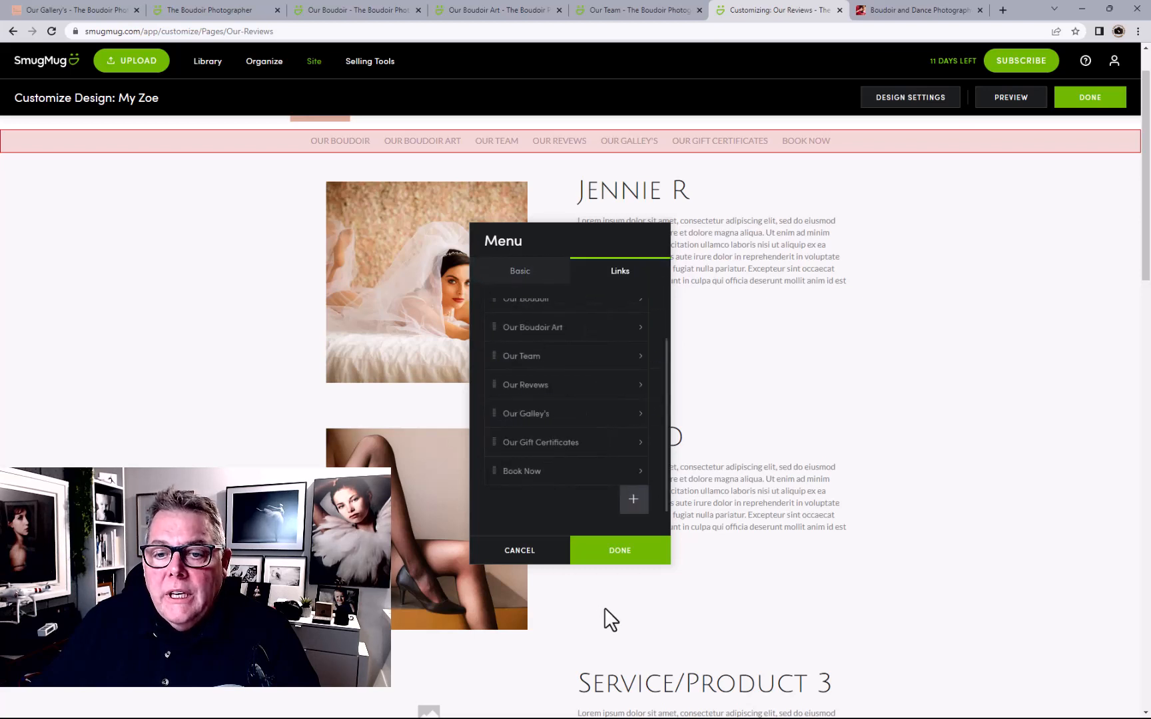
{"action": "left_click", "coordinate": [618, 553]}
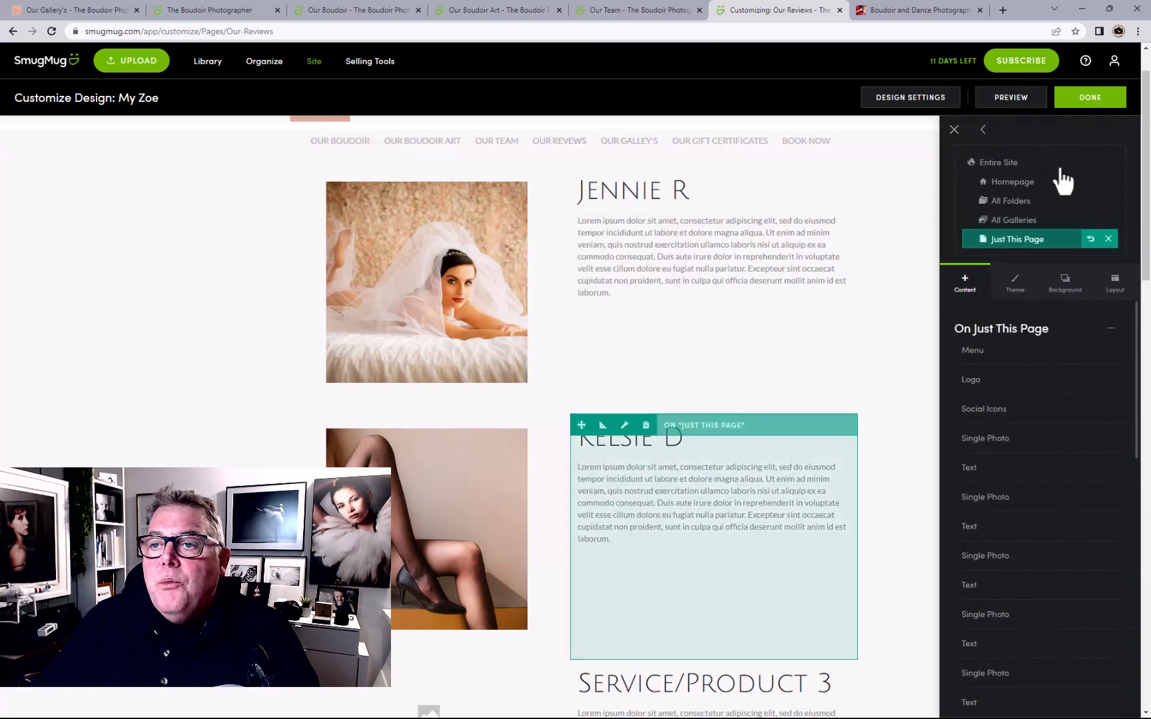
{"action": "left_click", "coordinate": [1077, 100]}
{"action": "left_click", "coordinate": [611, 338]}
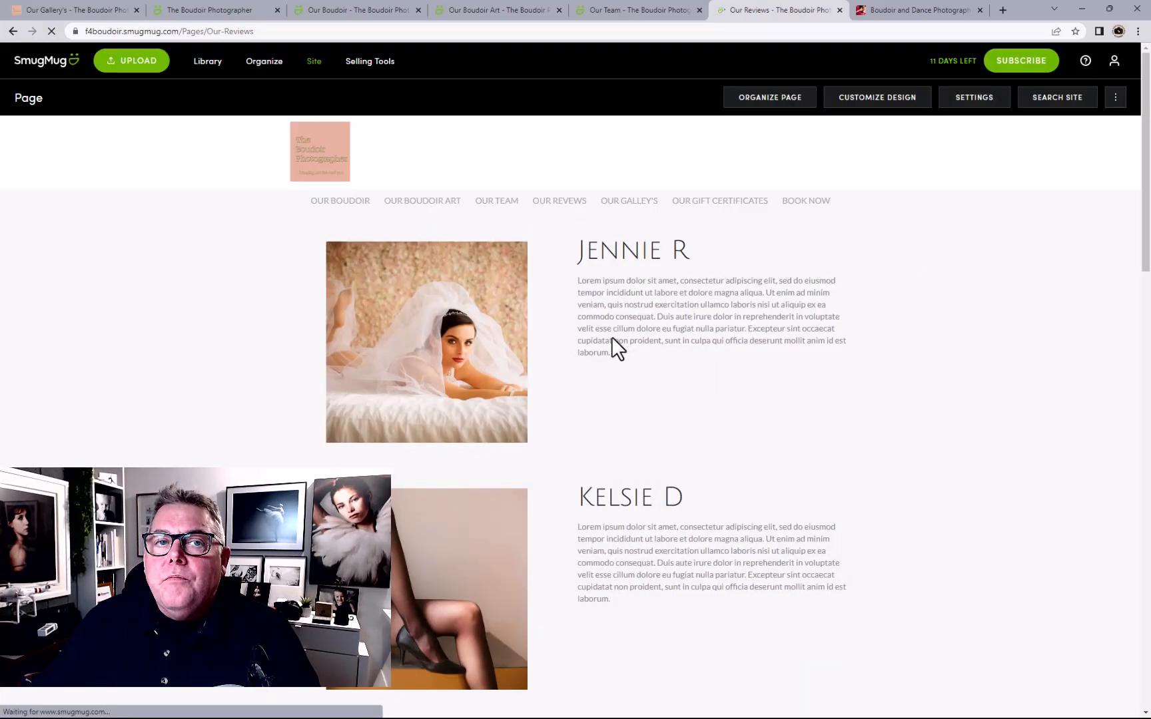
Close the Our Boudoir, Our Boudoir Art, Our Team and Our Reviews preview tabs
{"action": "left_click", "coordinate": [391, 10]}
{"action": "left_click", "coordinate": [418, 9]}
{"action": "left_click", "coordinate": [418, 9]}
{"action": "left_click", "coordinate": [418, 9]}
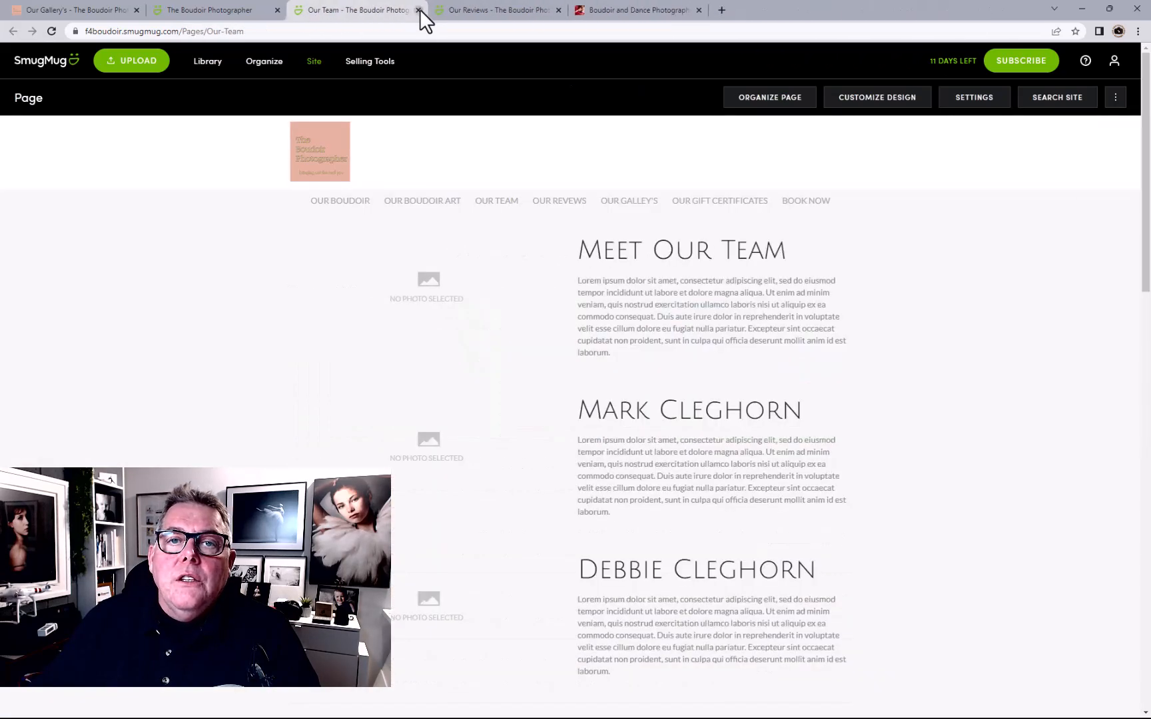
{"action": "left_click", "coordinate": [419, 9]}
Reload the homepage and open the Our Boudoir page from the site menu
{"action": "left_click", "coordinate": [222, 16]}
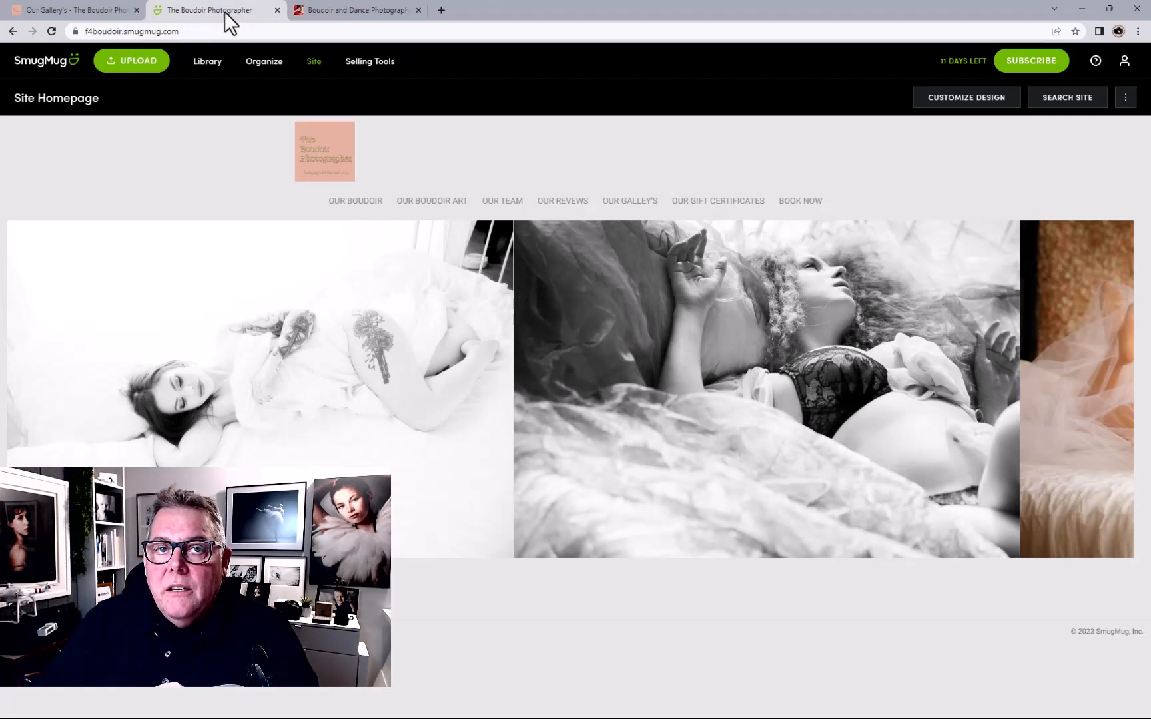
{"action": "left_click", "coordinate": [357, 202]}
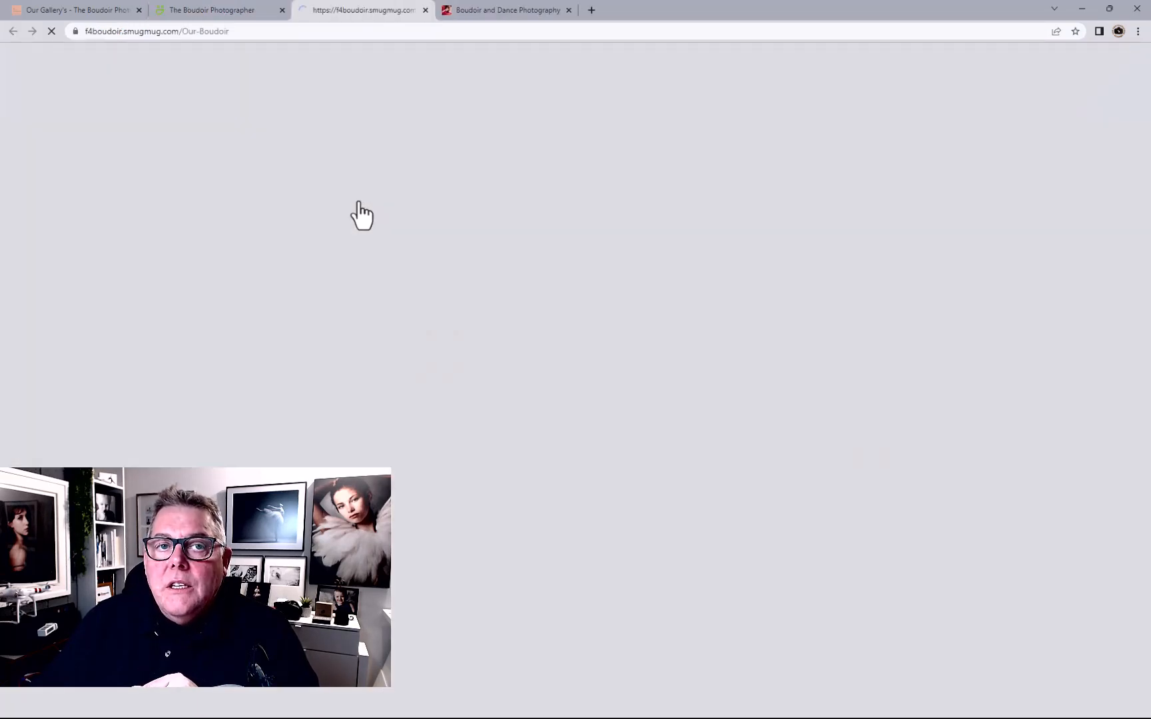
{"action": "left_click", "coordinate": [425, 10]}
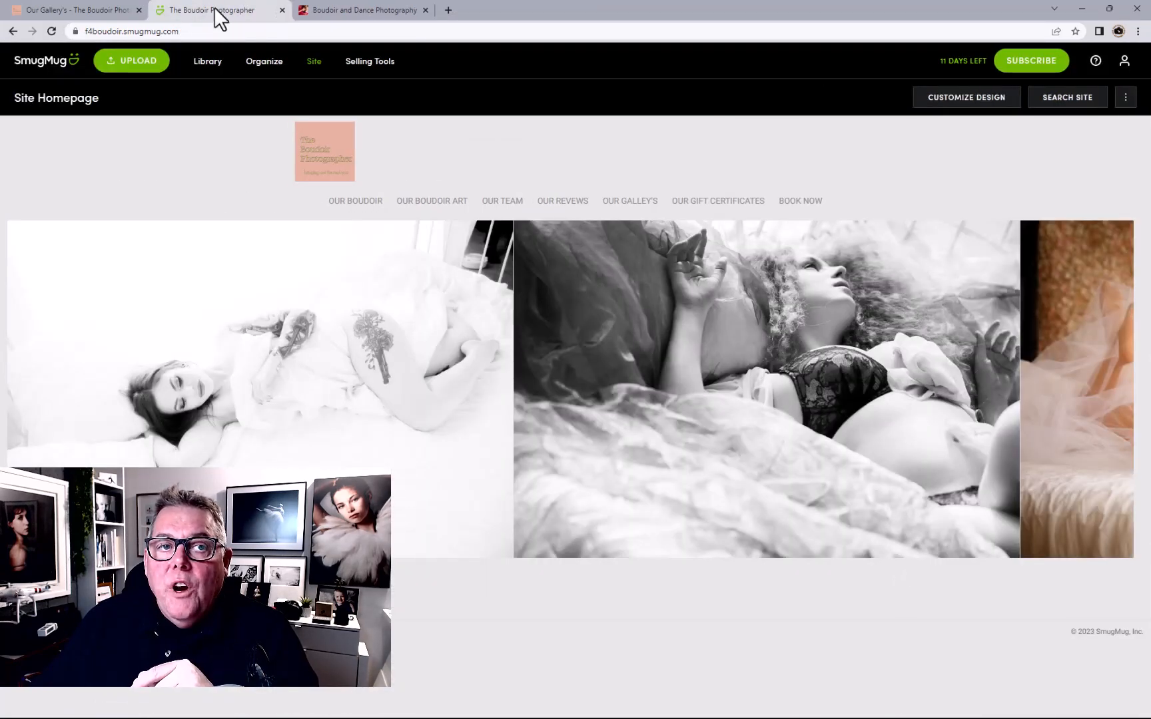
{"action": "left_click", "coordinate": [52, 33]}
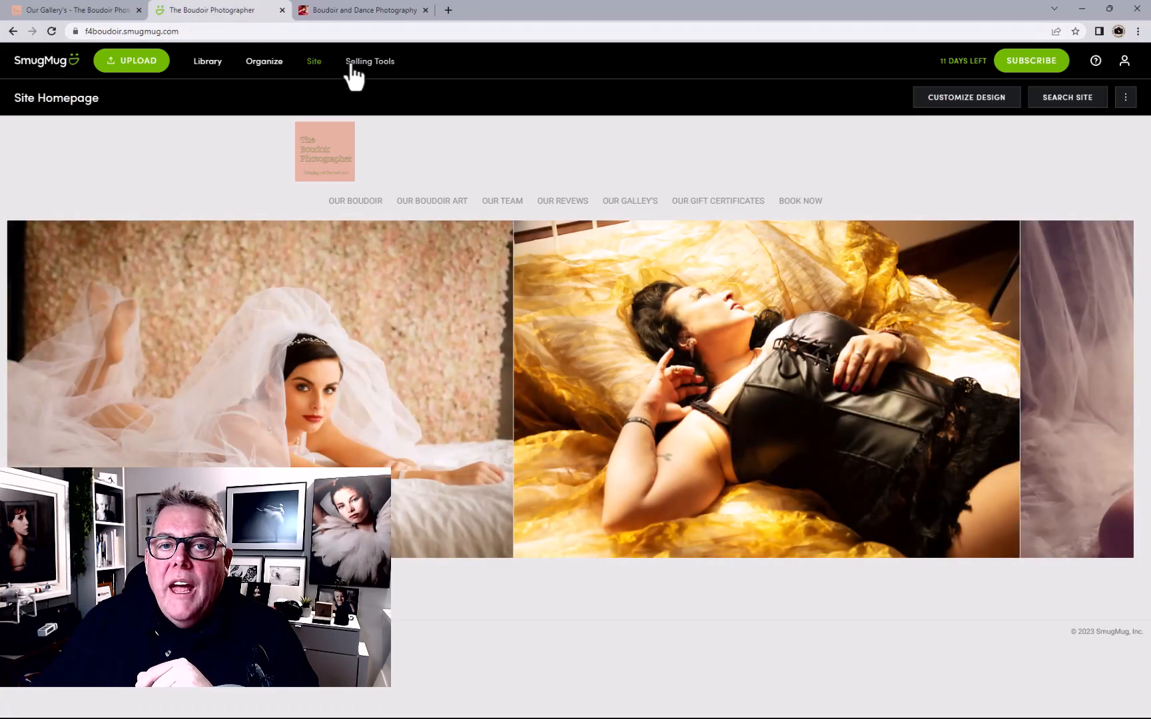
{"action": "left_click", "coordinate": [355, 201]}
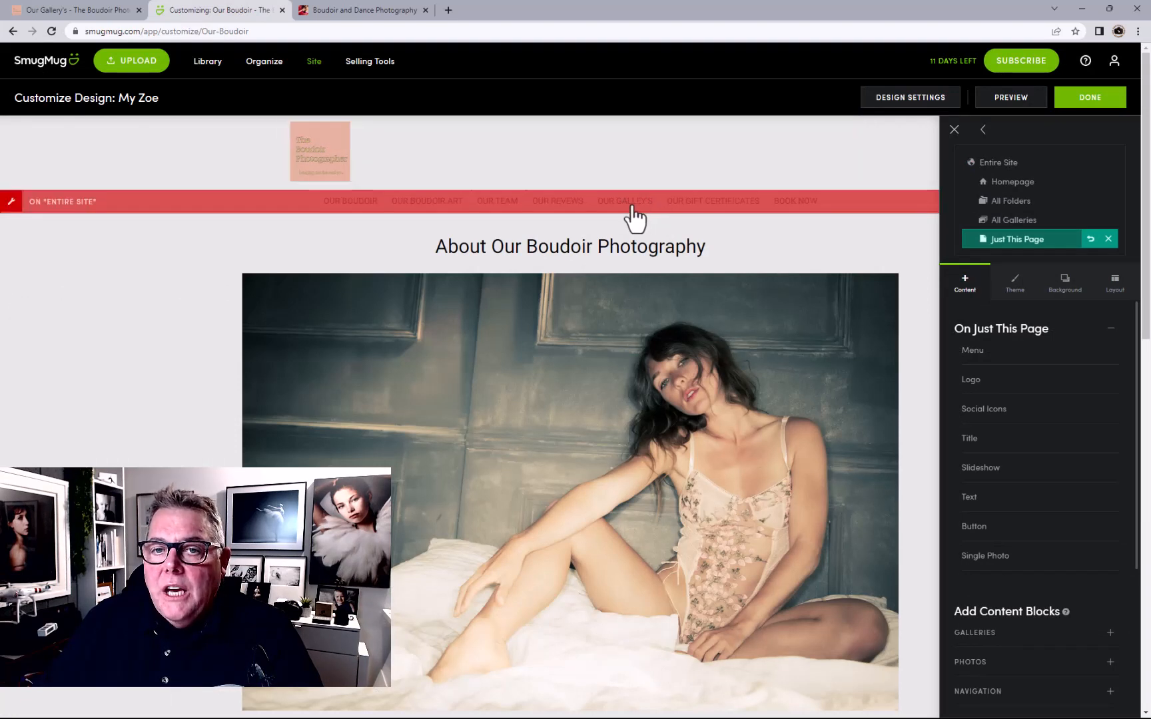
Retarget the Our Galley's menu link to The Classic gallery in Images and Portfolio
{"action": "left_click", "coordinate": [635, 216]}
{"action": "left_click", "coordinate": [621, 279]}
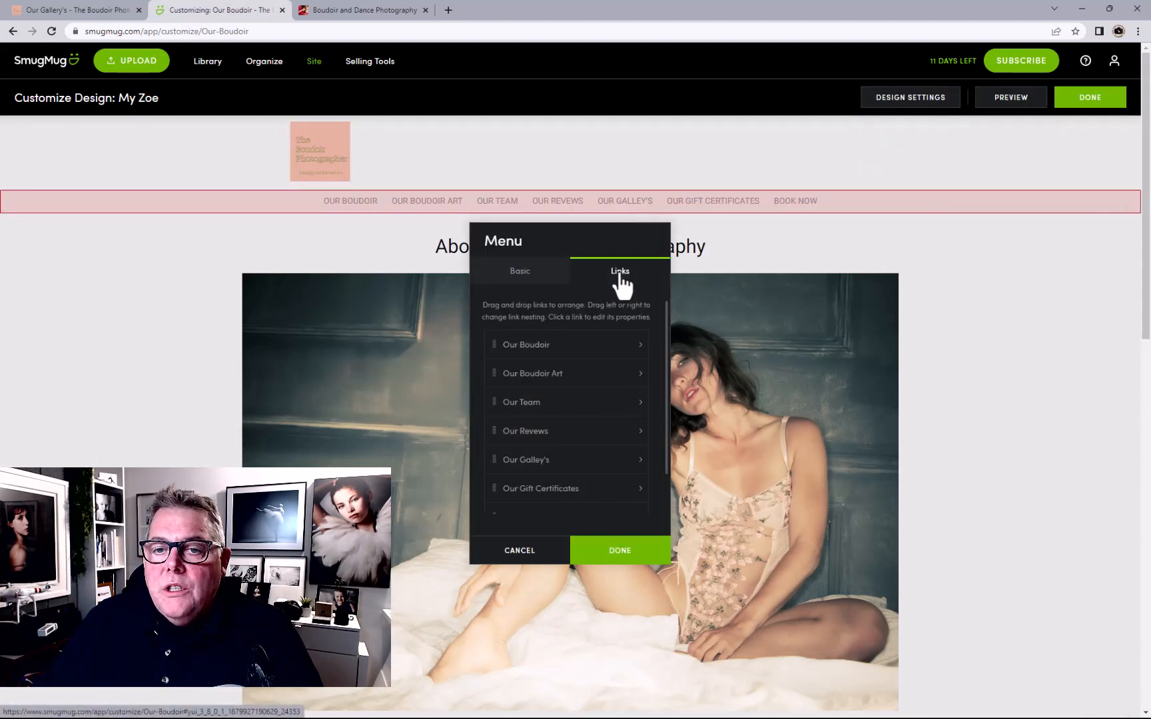
{"action": "left_click", "coordinate": [541, 461]}
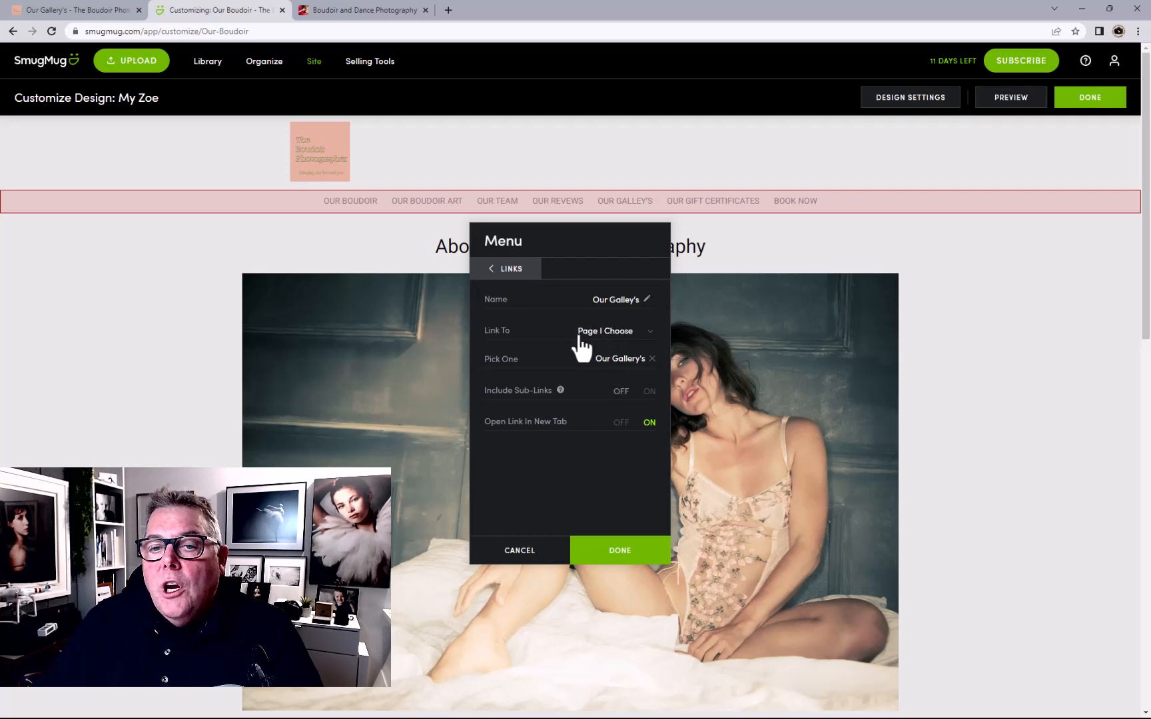
{"action": "left_click", "coordinate": [652, 359]}
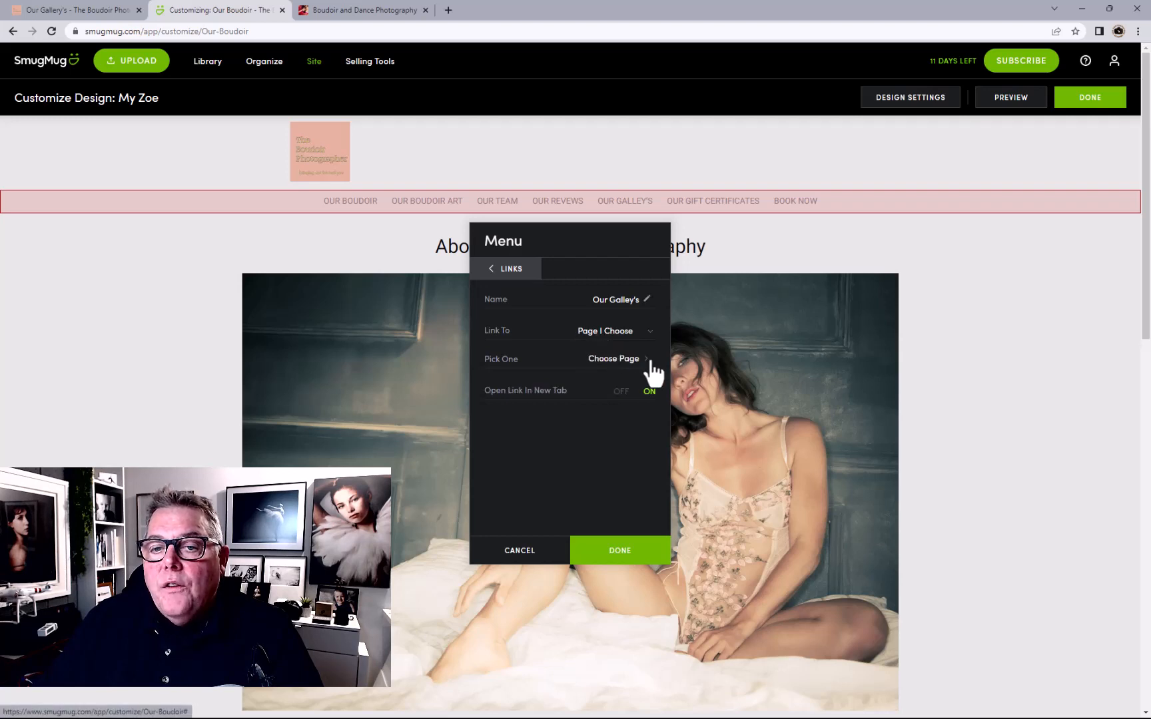
{"action": "left_click", "coordinate": [608, 360]}
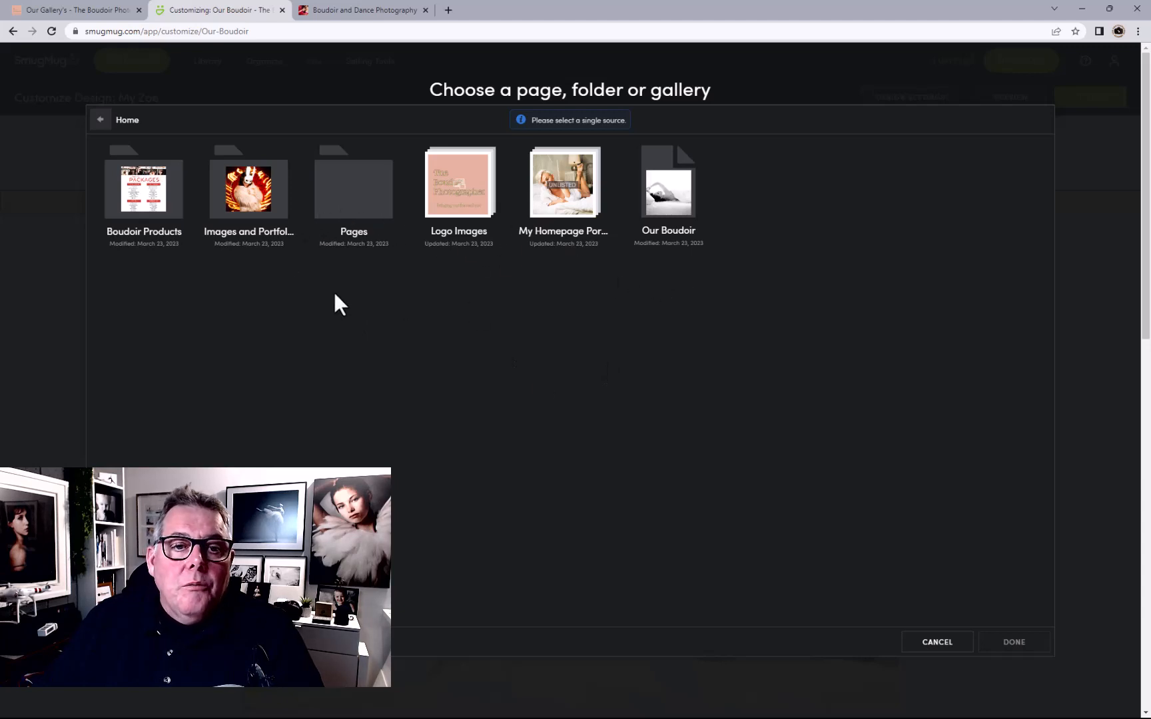
{"action": "double_click", "coordinate": [256, 211]}
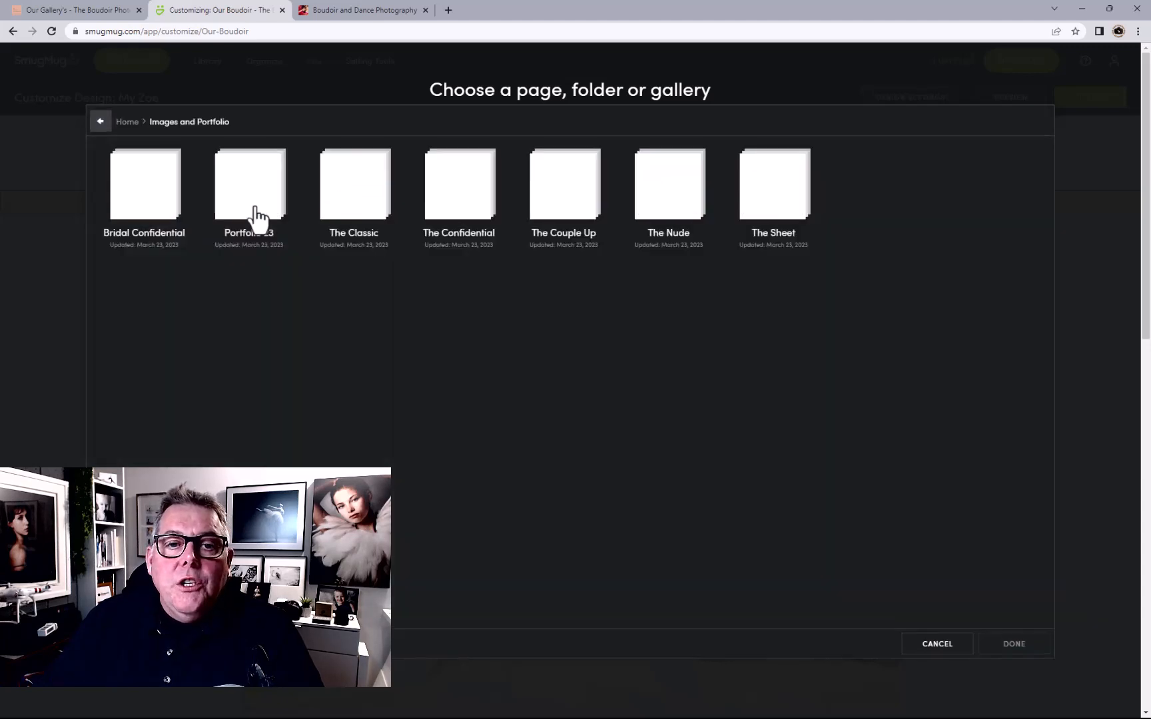
{"action": "left_click", "coordinate": [148, 212]}
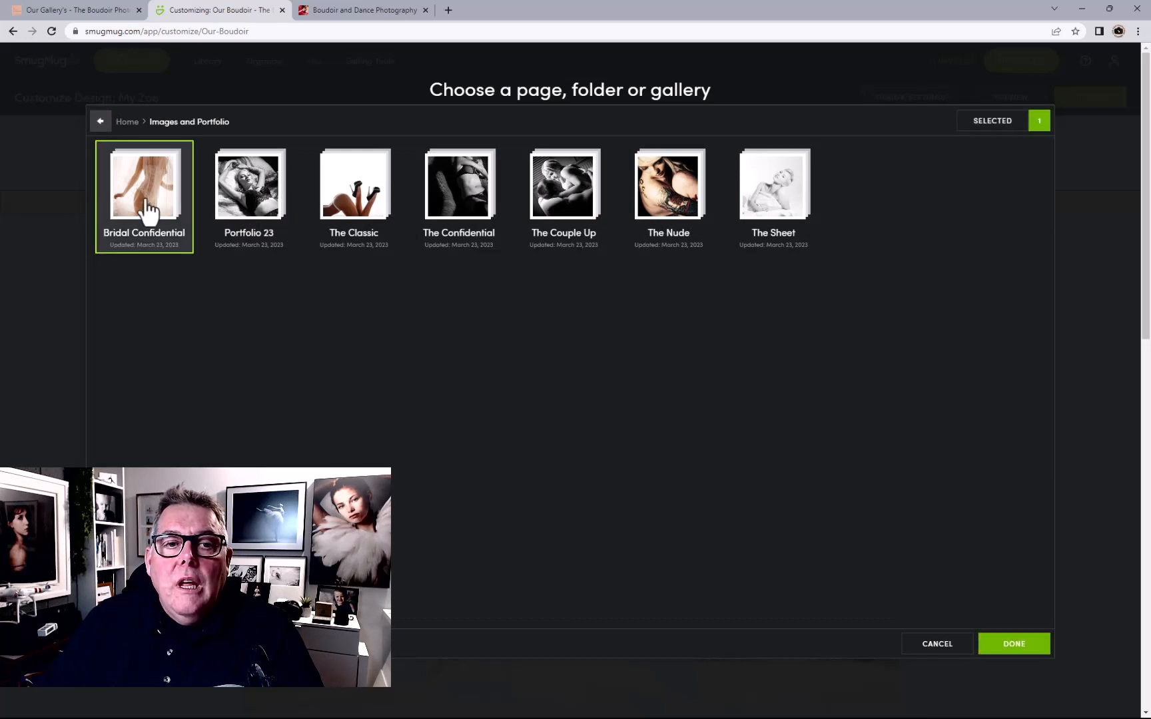
{"action": "left_click", "coordinate": [252, 215]}
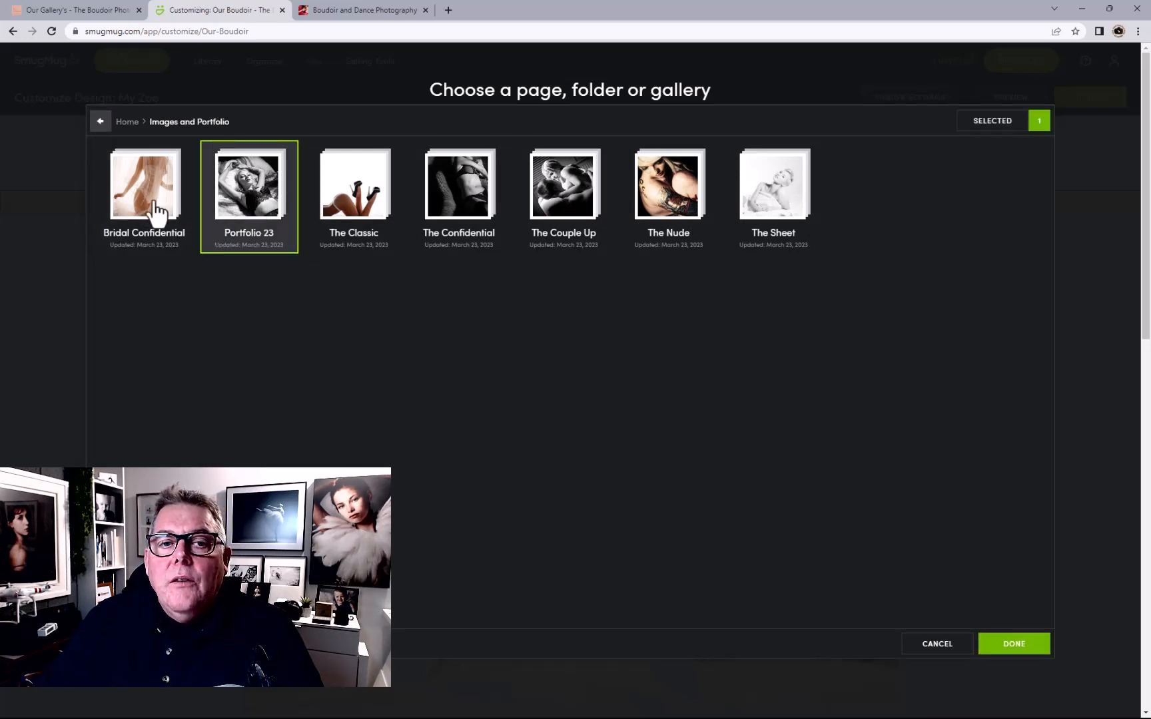
{"action": "left_click", "coordinate": [146, 209]}
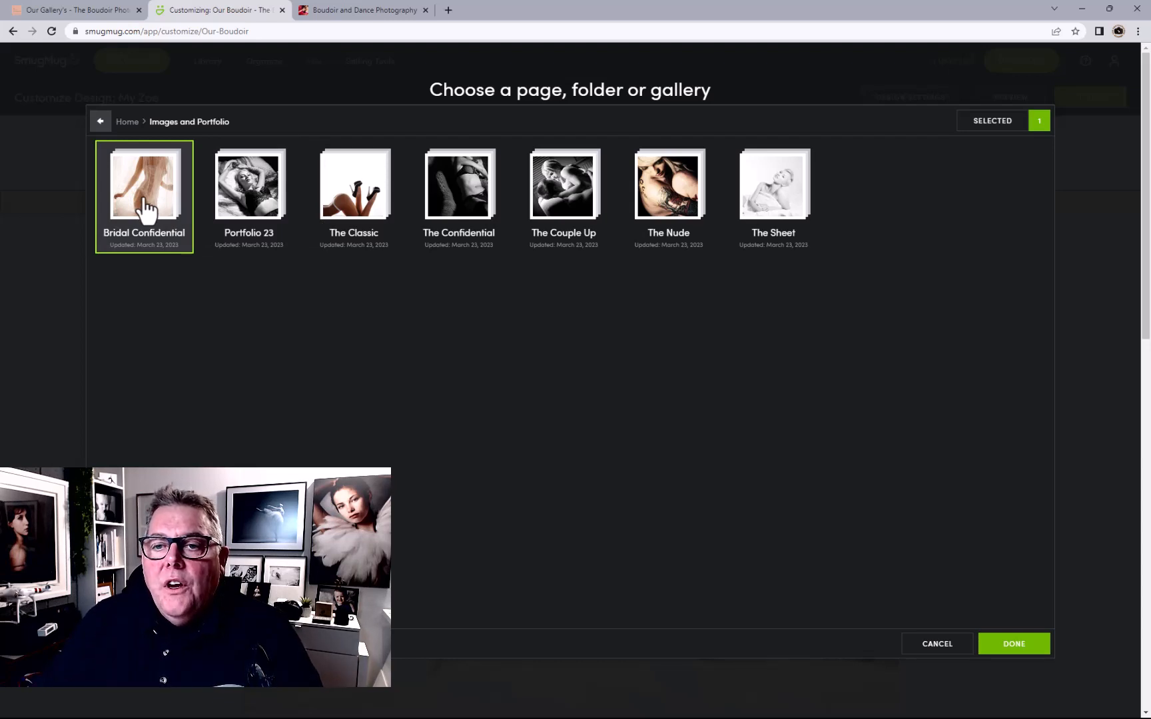
{"action": "left_click", "coordinate": [333, 203]}
{"action": "left_click", "coordinate": [1011, 646]}
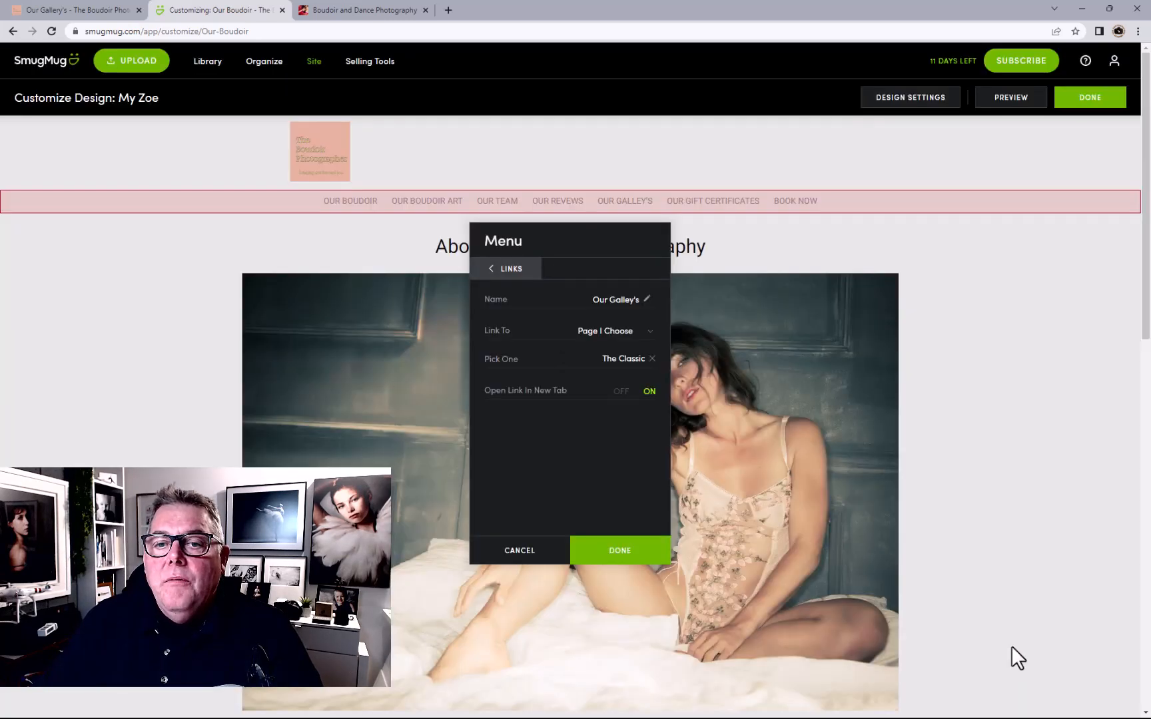
Close the menu settings and publish the change live
{"action": "left_click", "coordinate": [624, 559]}
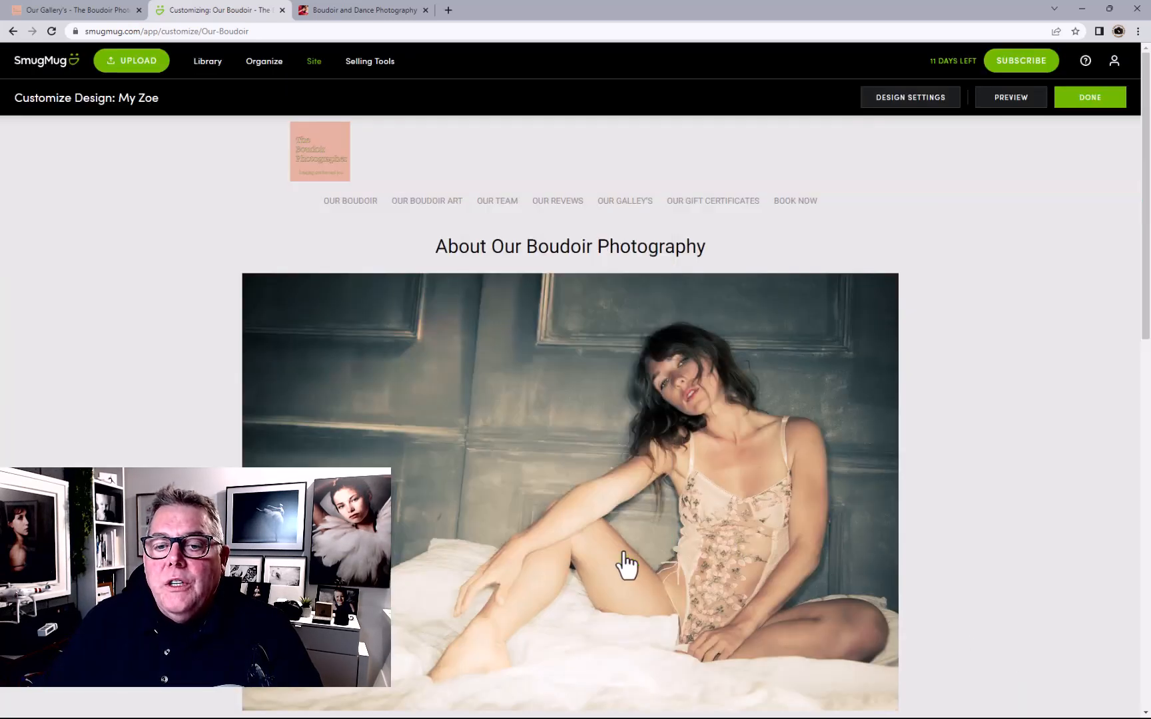
{"action": "left_click", "coordinate": [1090, 97]}
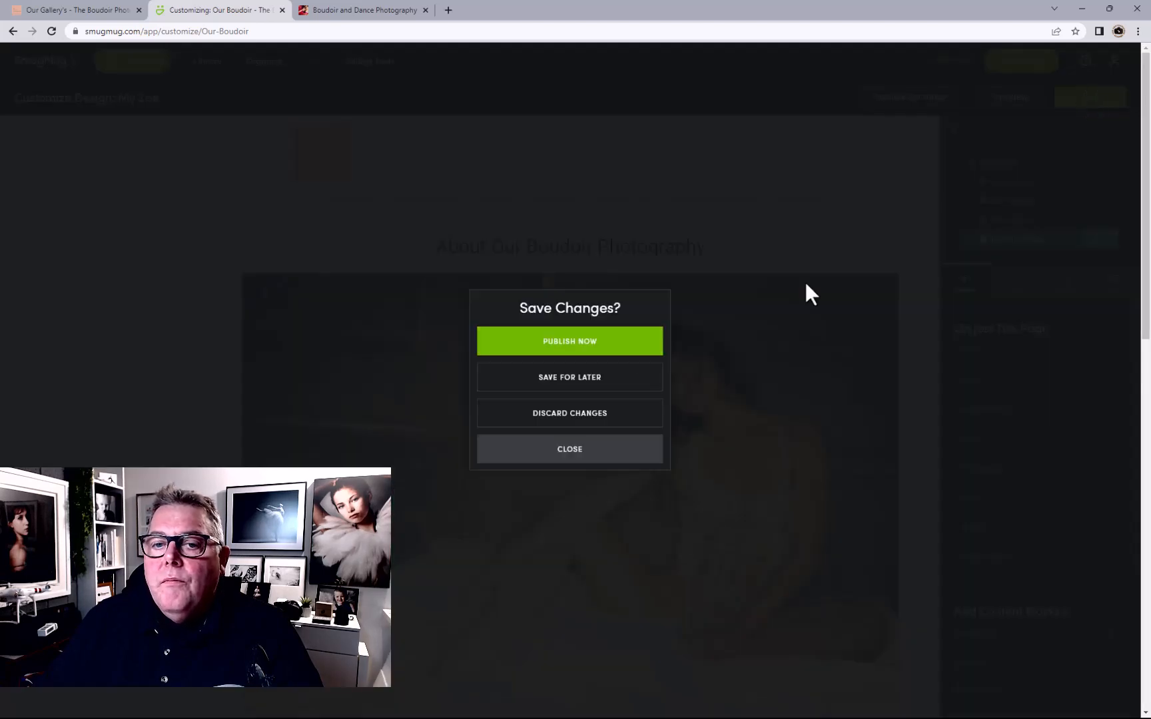
{"action": "left_click", "coordinate": [574, 352]}
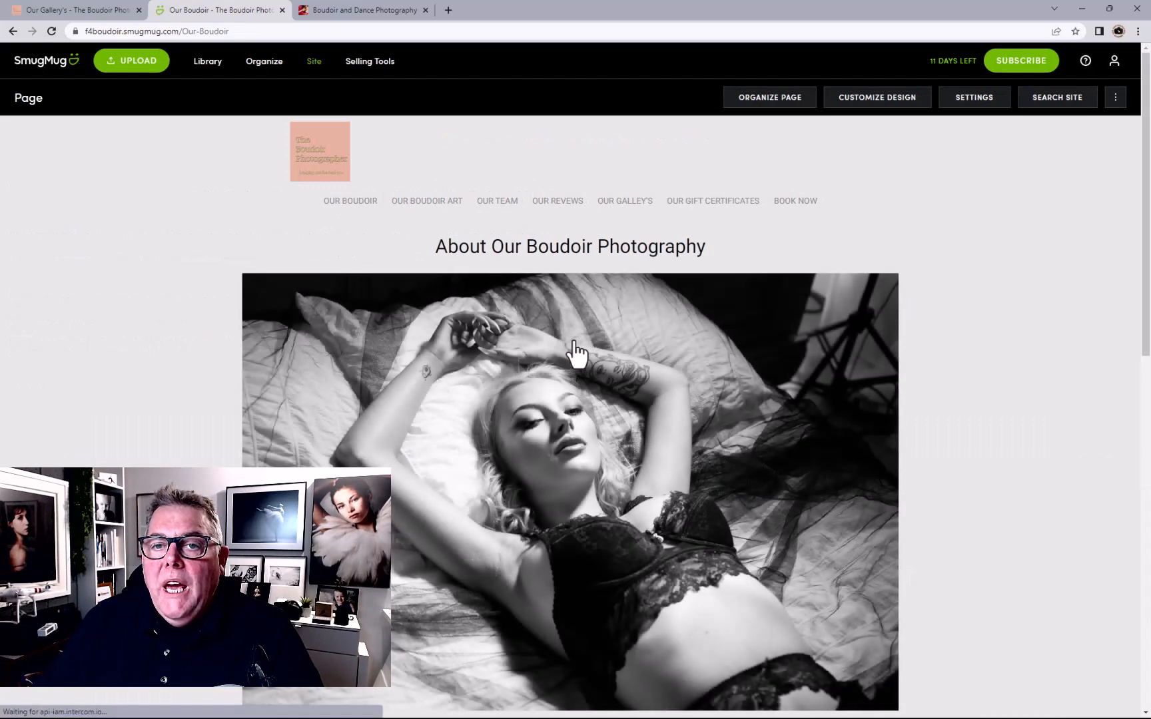
Open OUR GALLERY'S from the site menu and scroll through The Classic gallery
{"action": "left_click", "coordinate": [639, 201]}
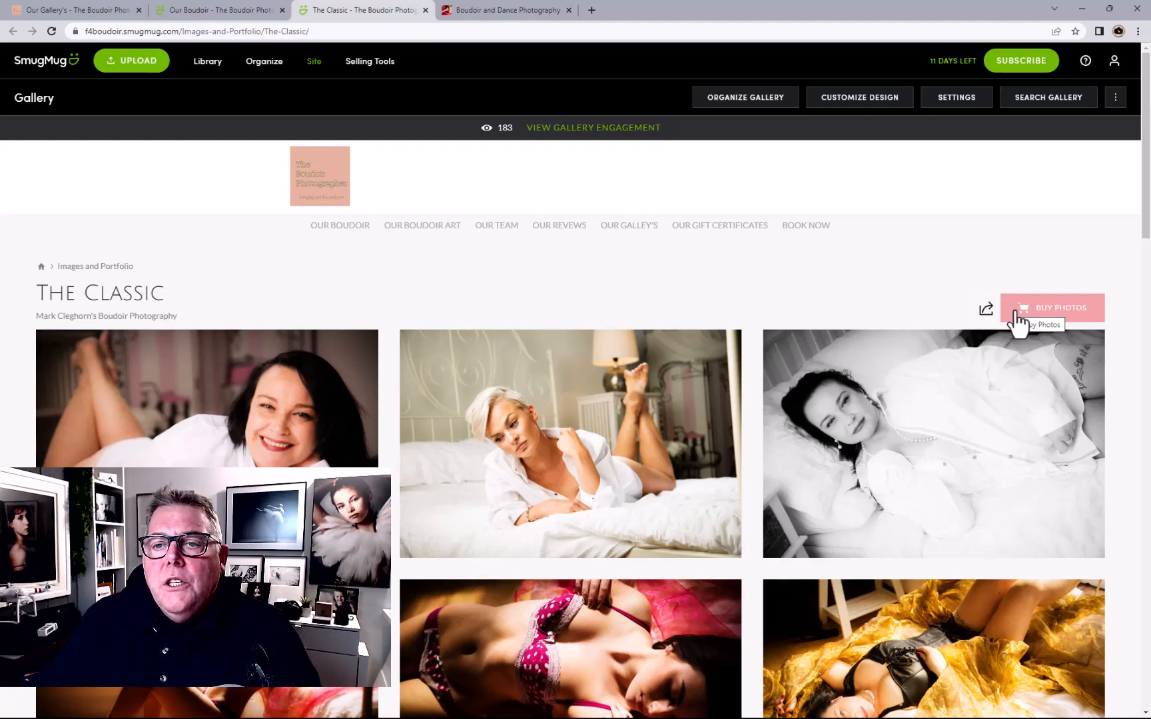
{"action": "scroll", "coordinate": [462, 374], "scroll_direction": "down", "scroll_amount": 4}
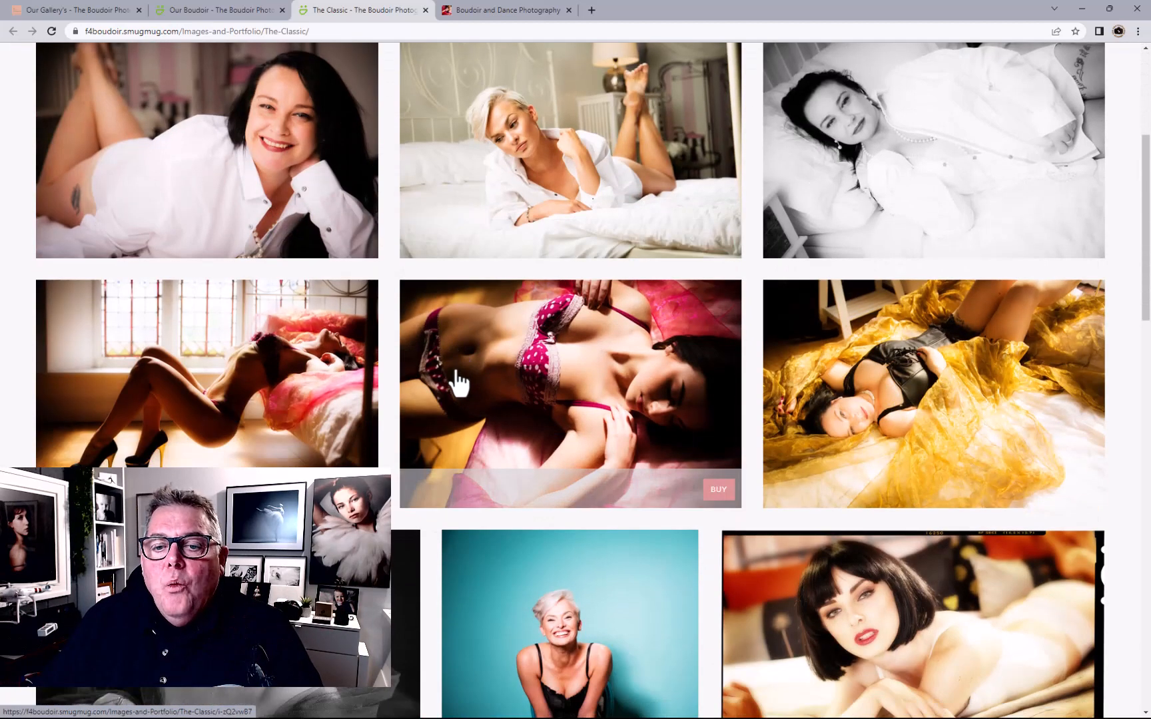
{"action": "scroll", "coordinate": [460, 383], "scroll_direction": "up", "scroll_amount": 5}
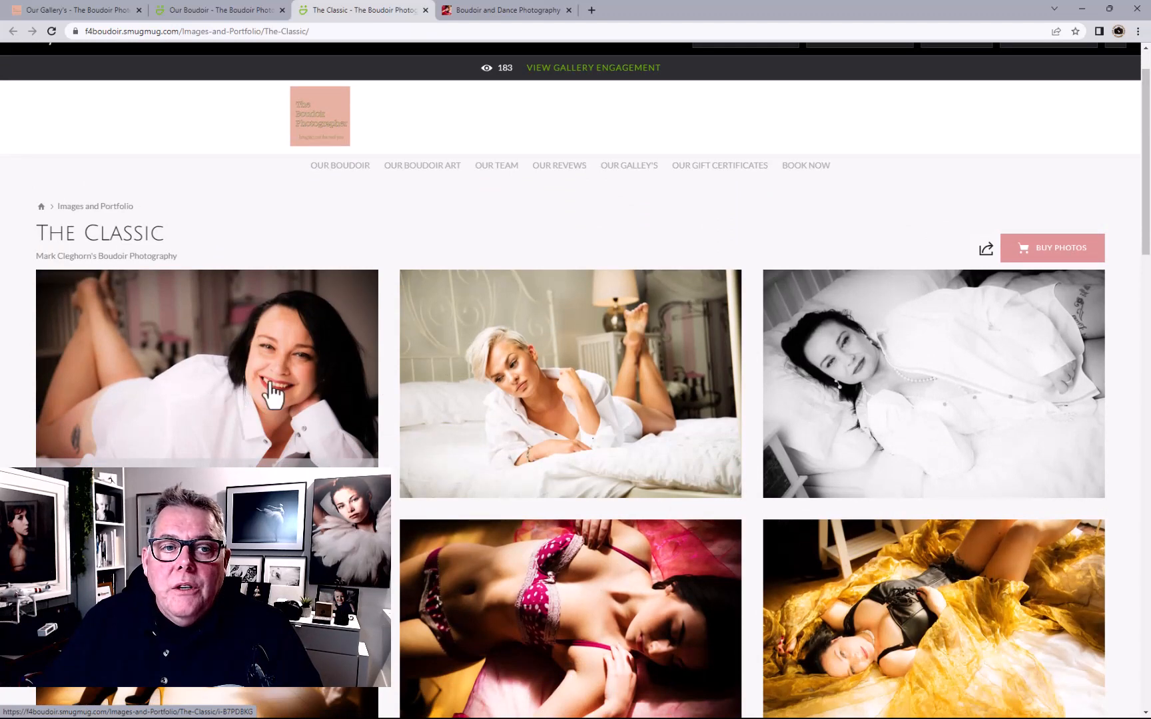
{"action": "scroll", "coordinate": [206, 327], "scroll_direction": "up", "scroll_amount": 1}
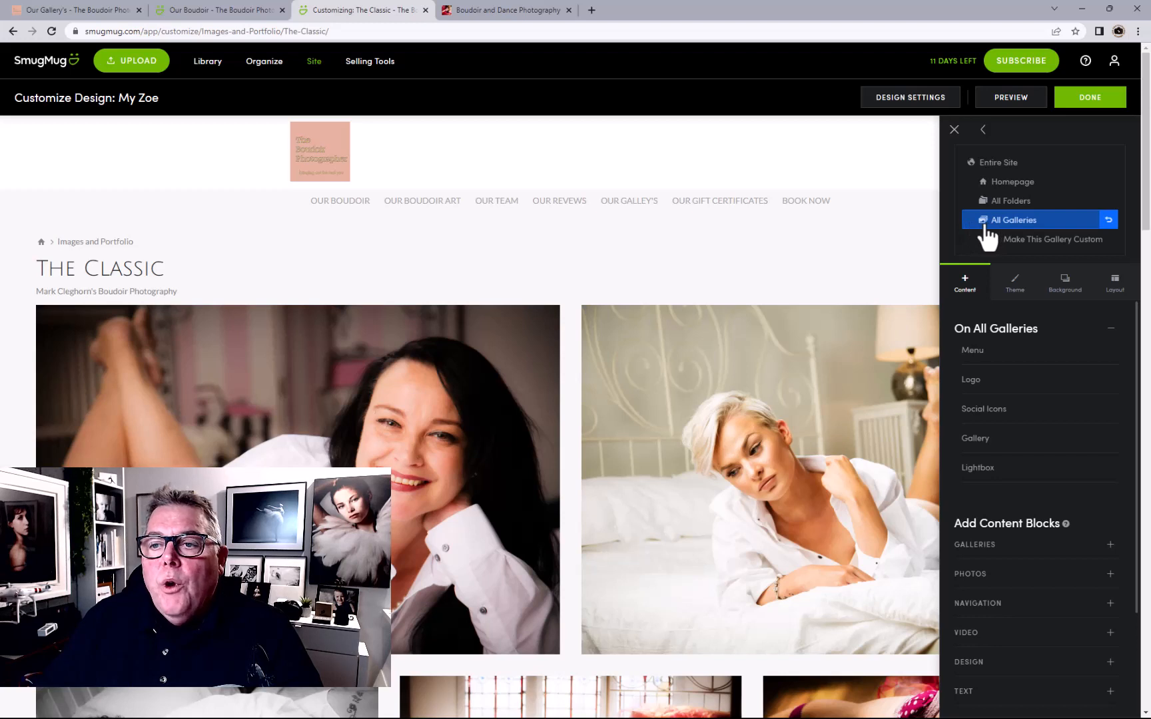
Make The Classic a custom gallery and preview the Thumbnails, SmugMug and Journal styles
{"action": "left_click", "coordinate": [1019, 241]}
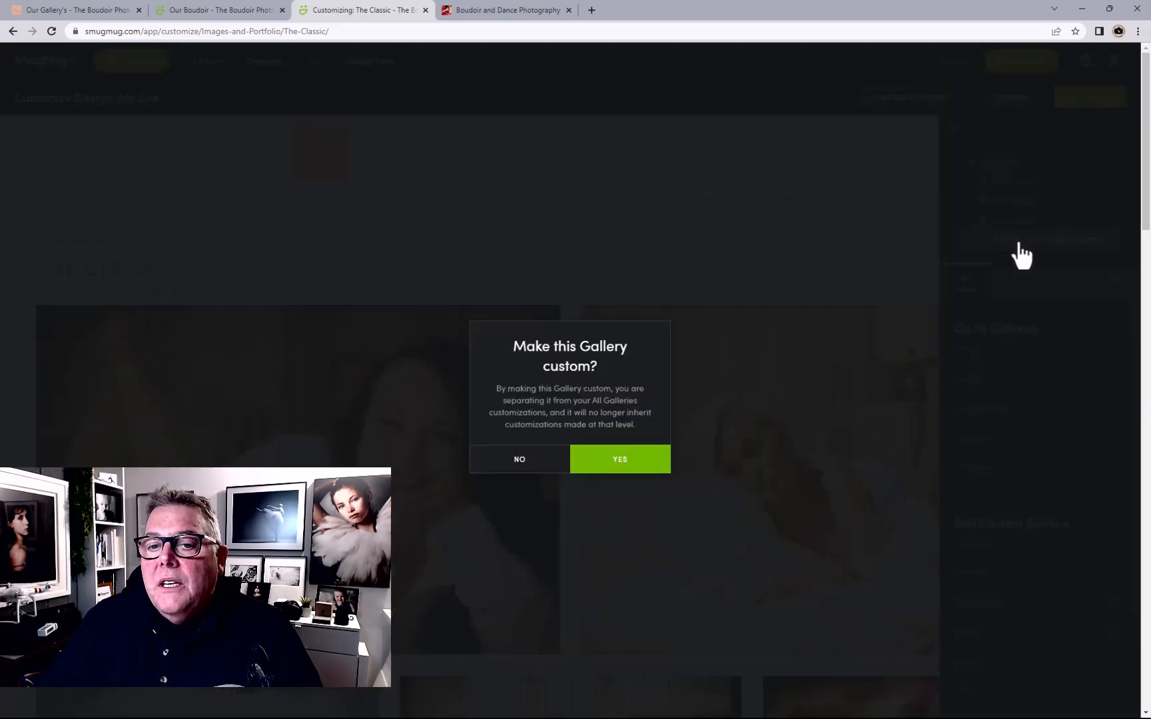
{"action": "left_click", "coordinate": [618, 461]}
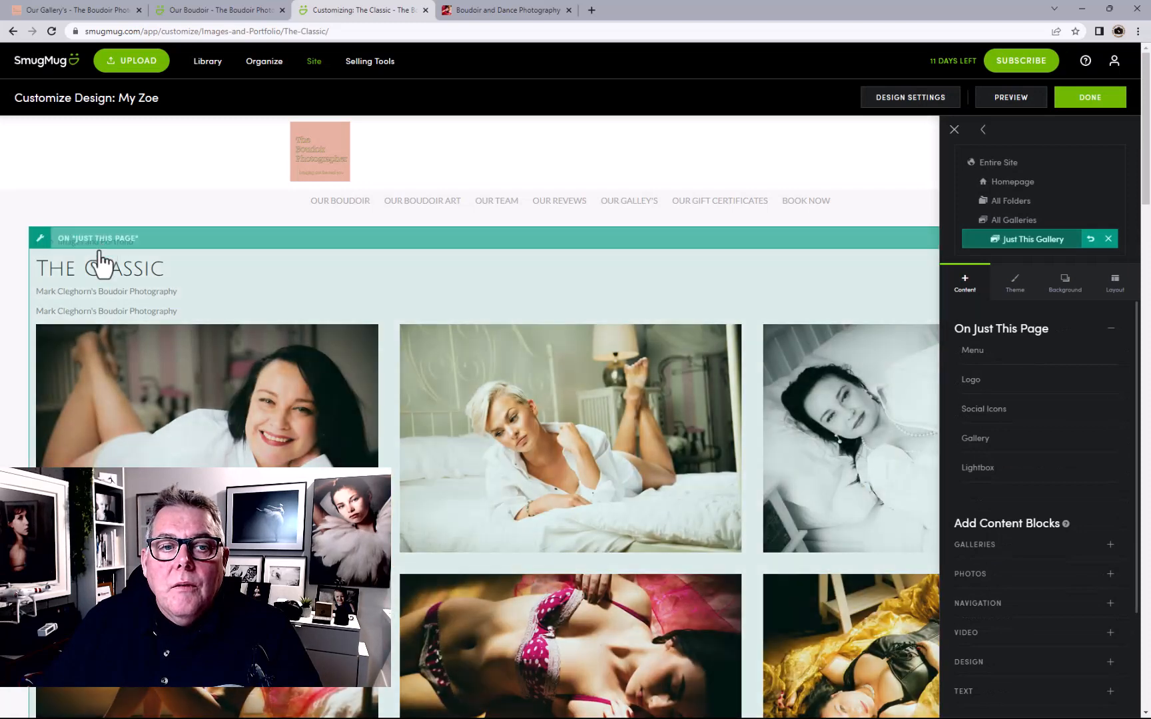
{"action": "left_click", "coordinate": [99, 261]}
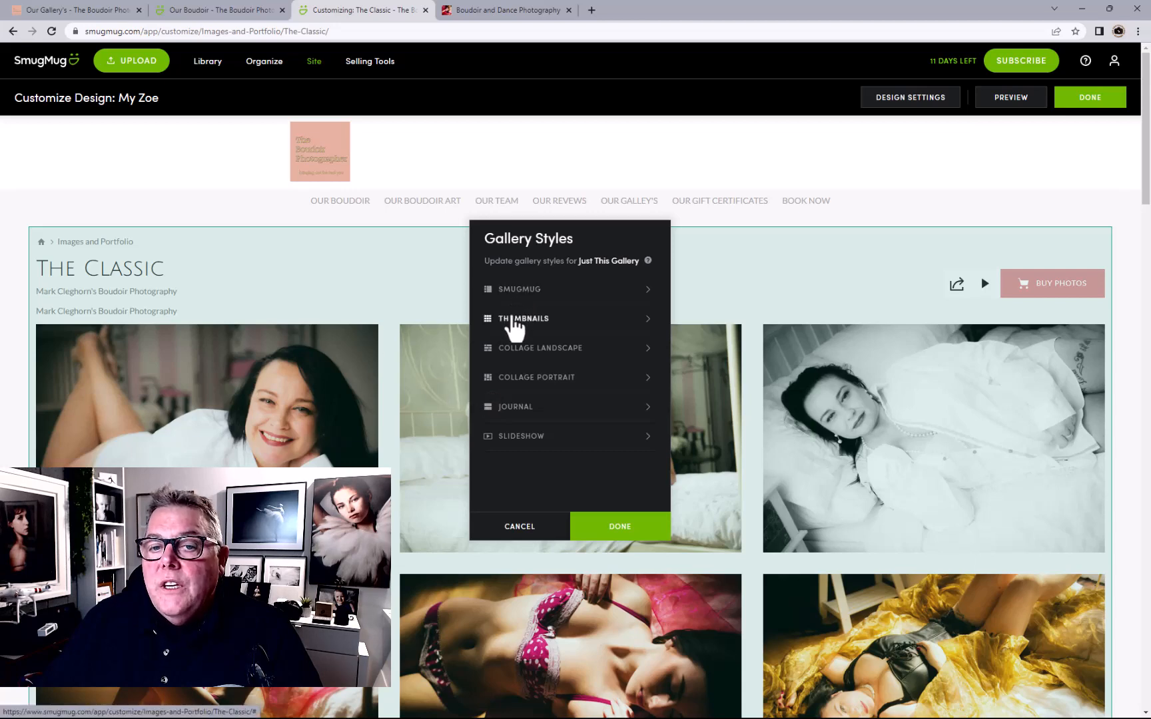
{"action": "left_click", "coordinate": [515, 323]}
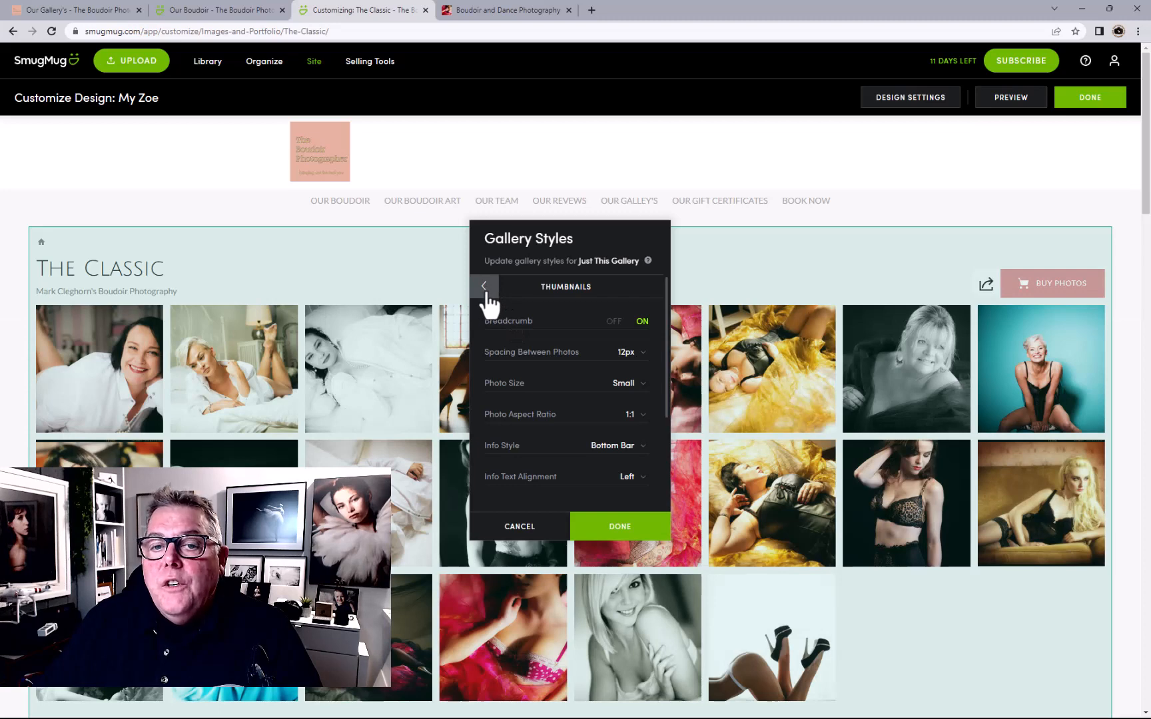
{"action": "left_click", "coordinate": [489, 301]}
{"action": "left_click", "coordinate": [539, 299]}
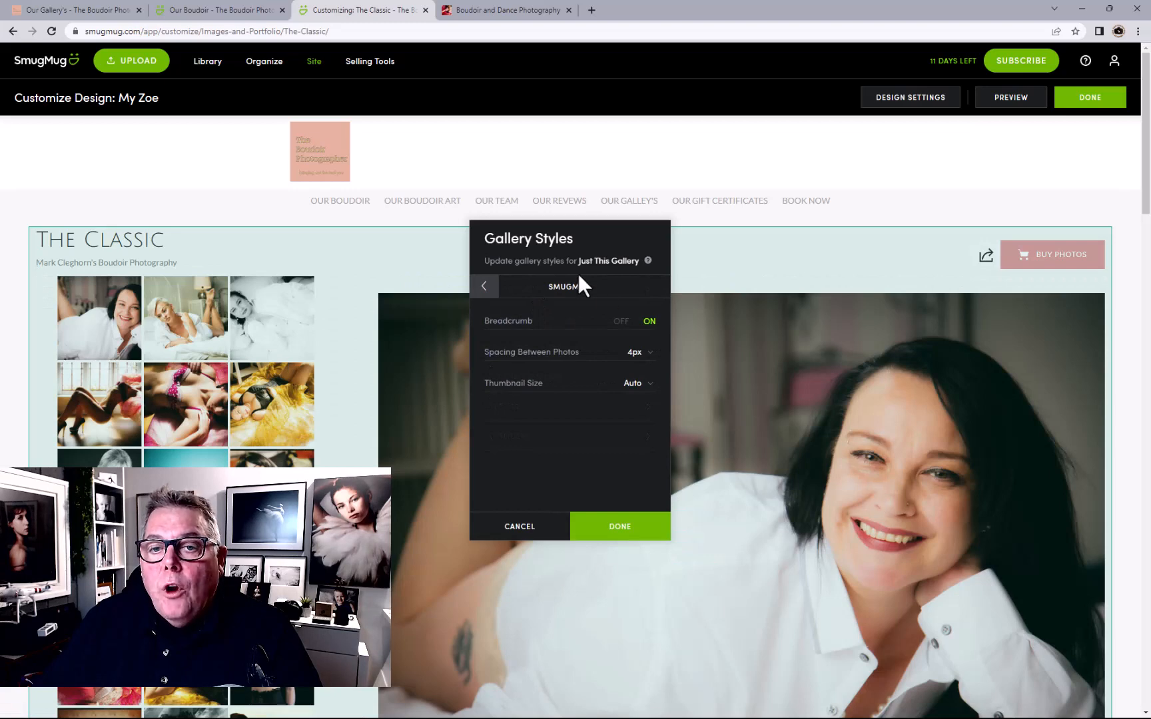
{"action": "left_click", "coordinate": [492, 287]}
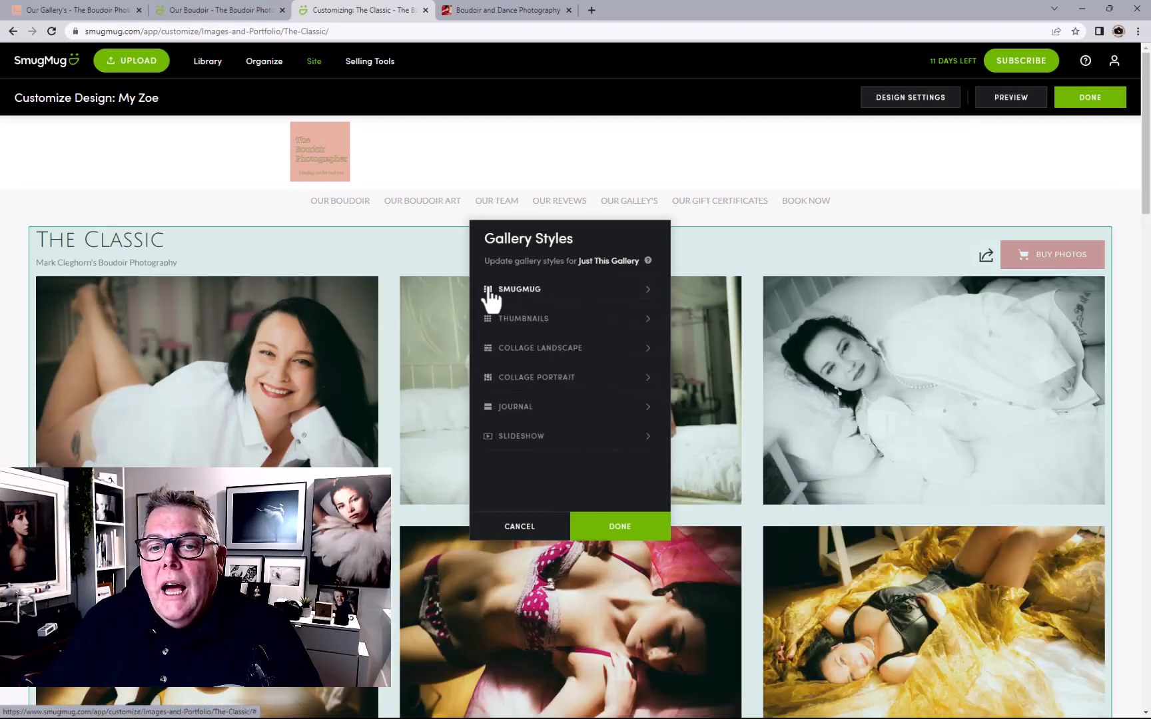
{"action": "left_click", "coordinate": [533, 408]}
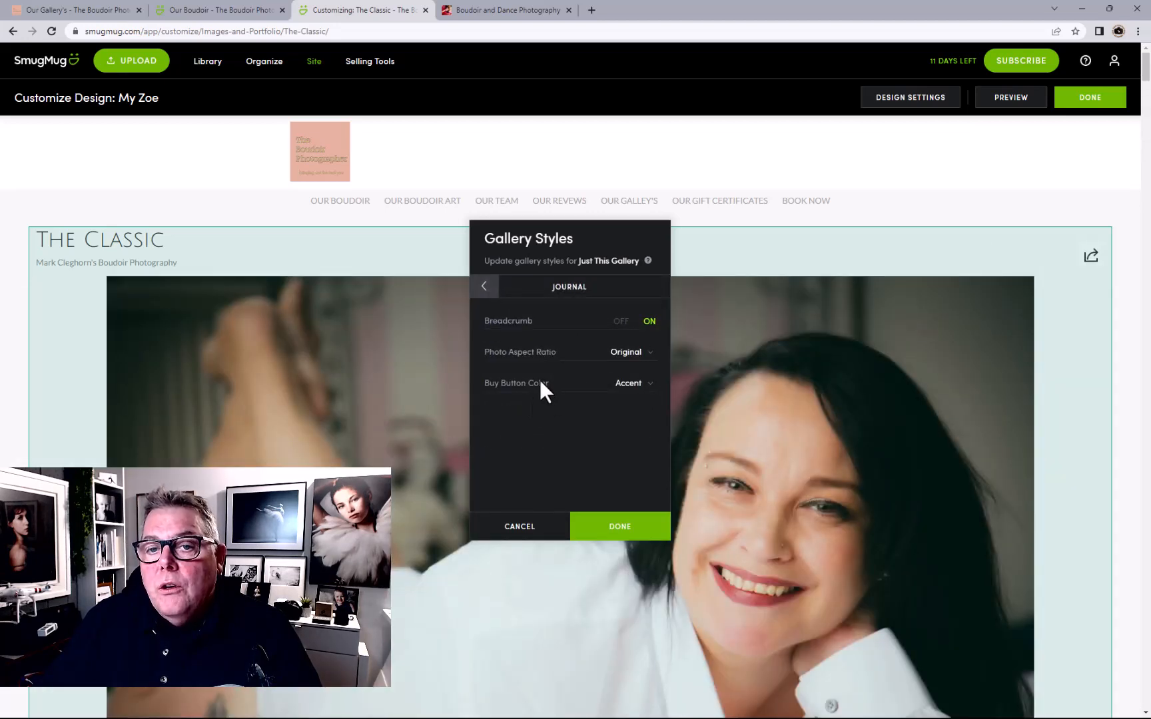
{"action": "left_click", "coordinate": [484, 288]}
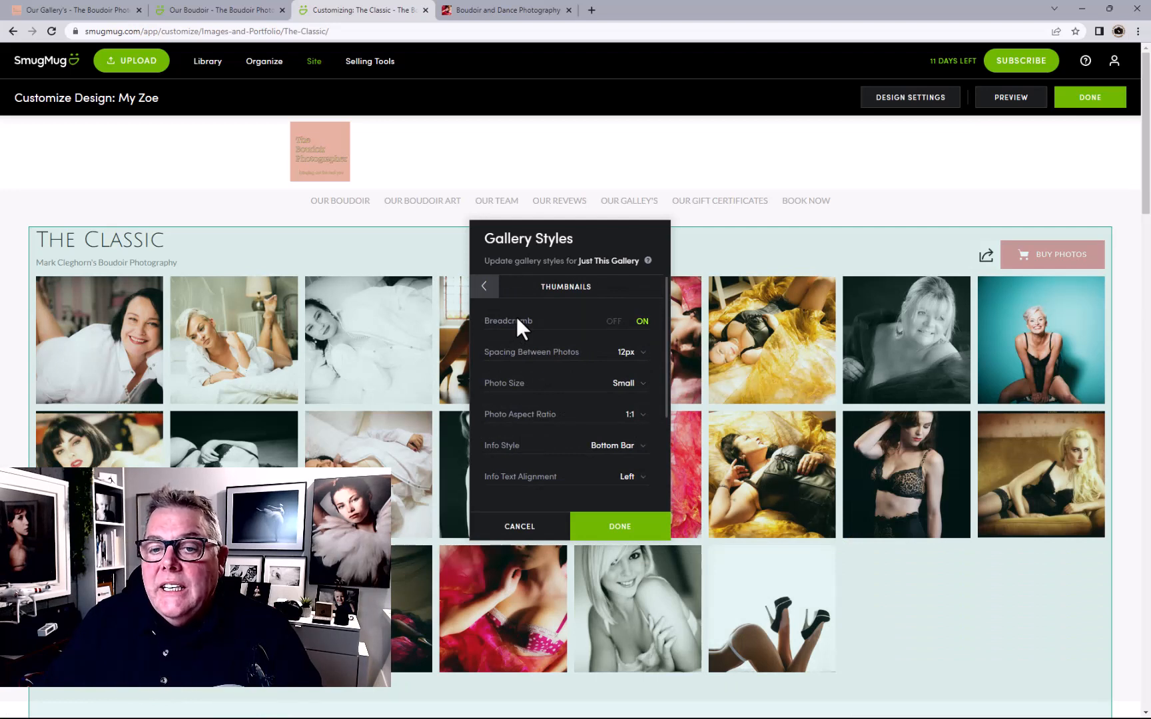
Scroll the Thumbnails settings and bring up the Info Style dropdown
{"action": "scroll", "coordinate": [606, 383], "scroll_direction": "down", "scroll_amount": 1}
{"action": "scroll", "coordinate": [603, 369], "scroll_direction": "down", "scroll_amount": 3}
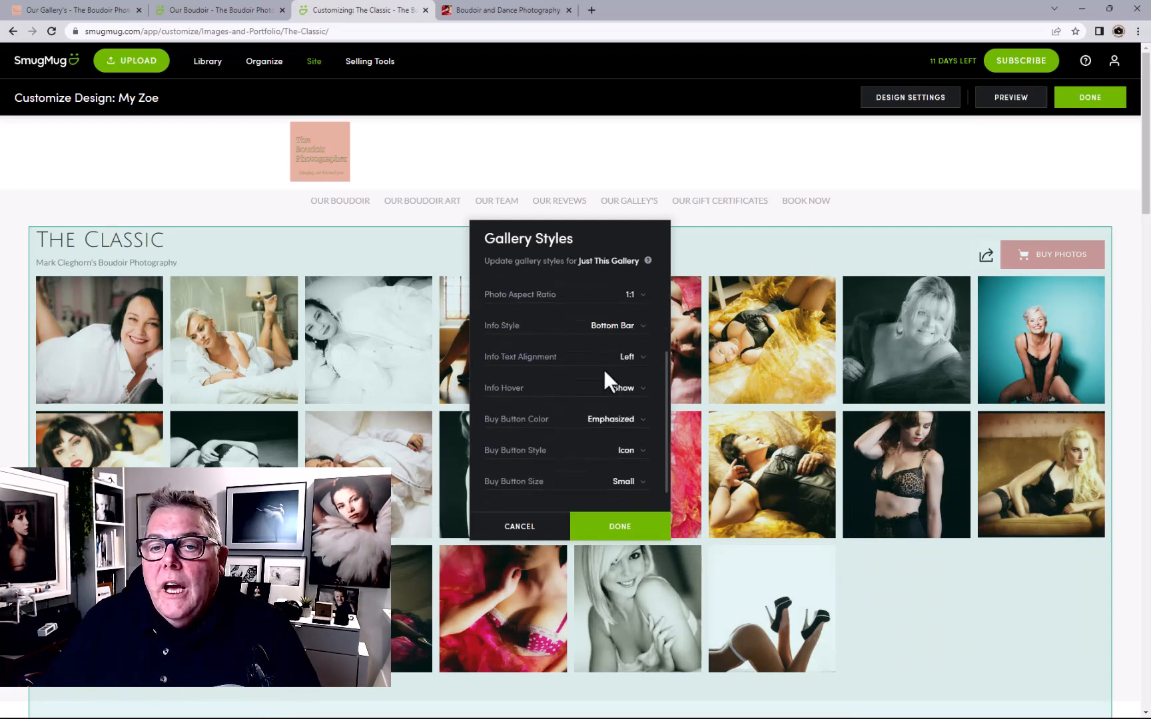
{"action": "scroll", "coordinate": [626, 366], "scroll_direction": "up", "scroll_amount": 2}
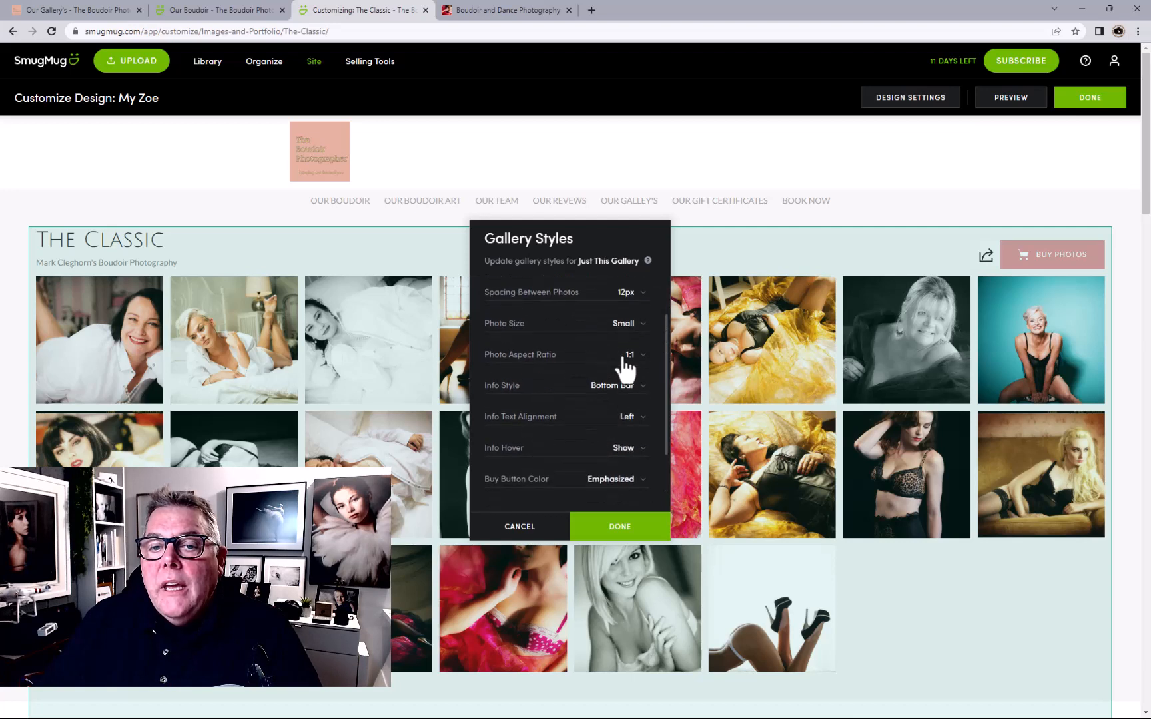
{"action": "left_click", "coordinate": [619, 385]}
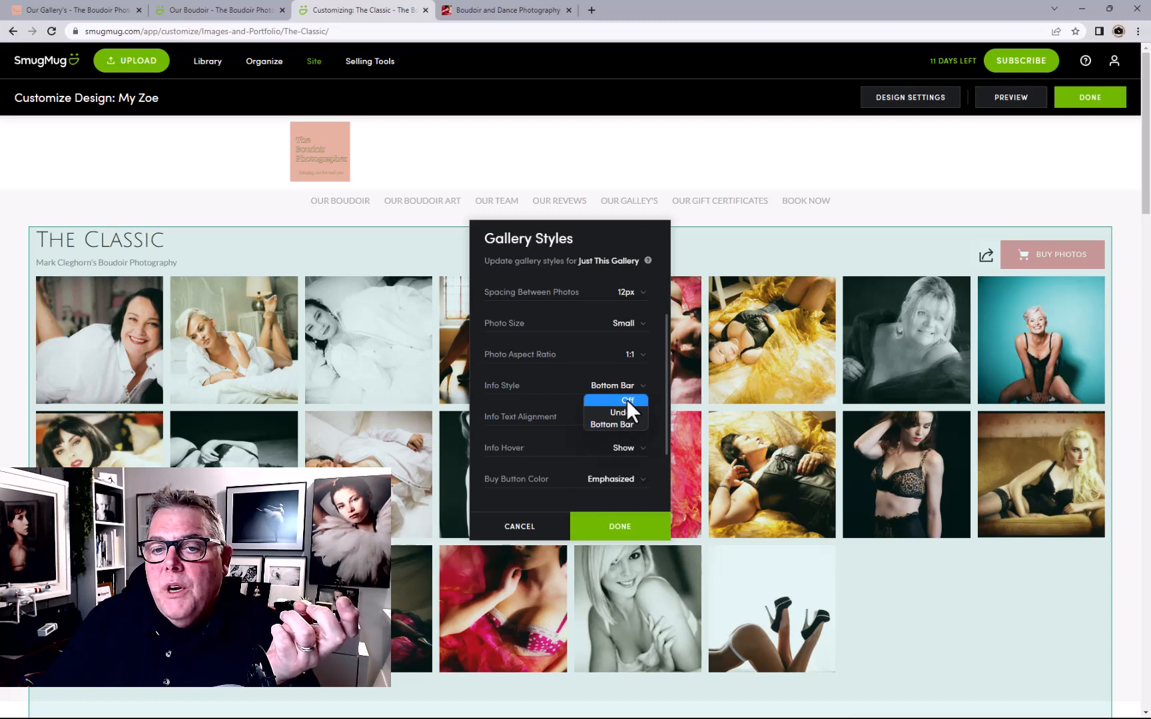
Set thumbnail Info Style to Off, keep the 1:1 aspect ratio, and publish the design
{"action": "left_click", "coordinate": [627, 400]}
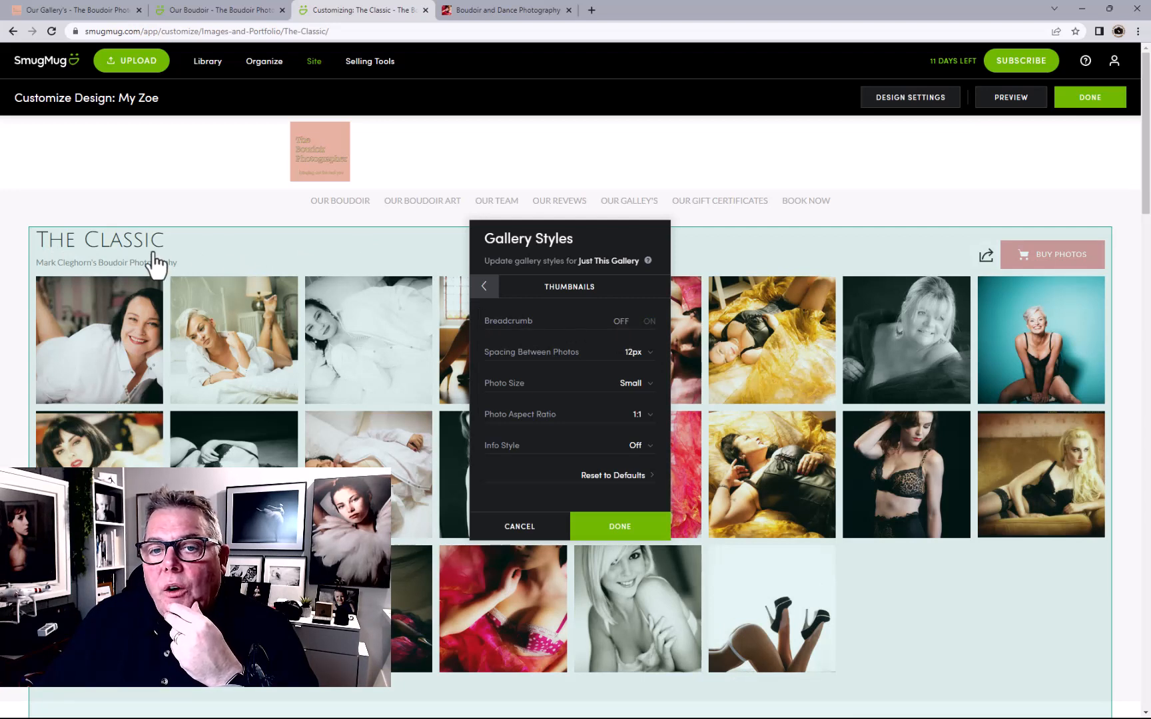
{"action": "left_click", "coordinate": [636, 426]}
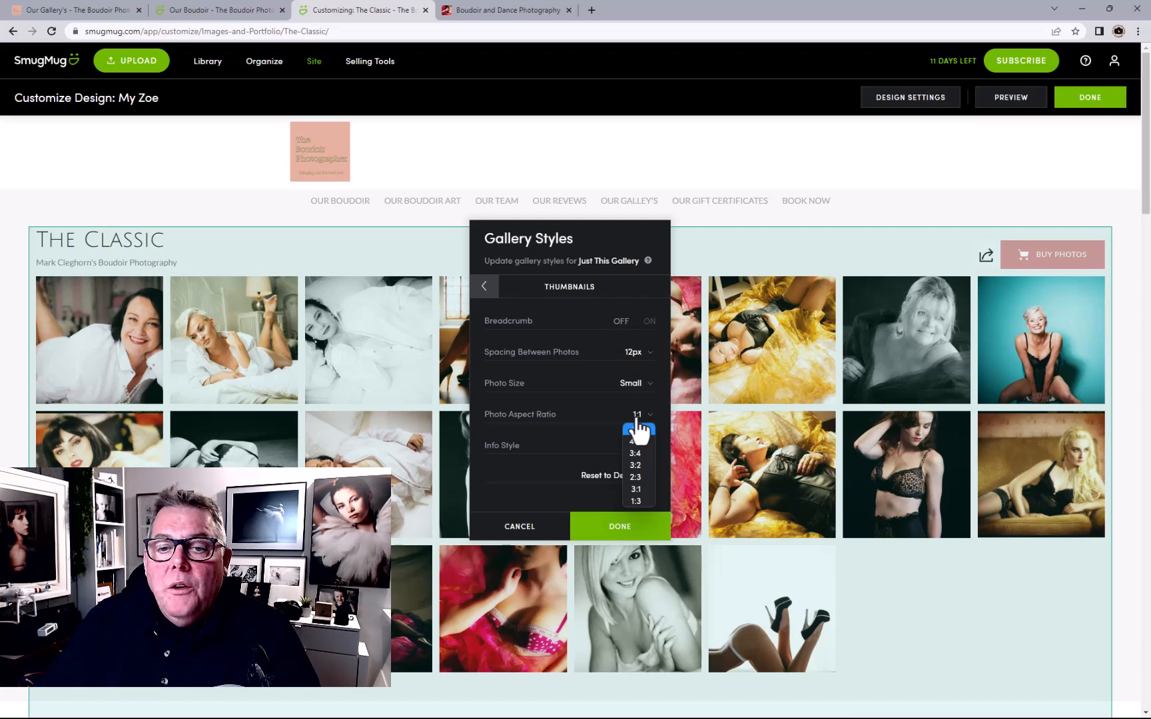
{"action": "left_click", "coordinate": [599, 419]}
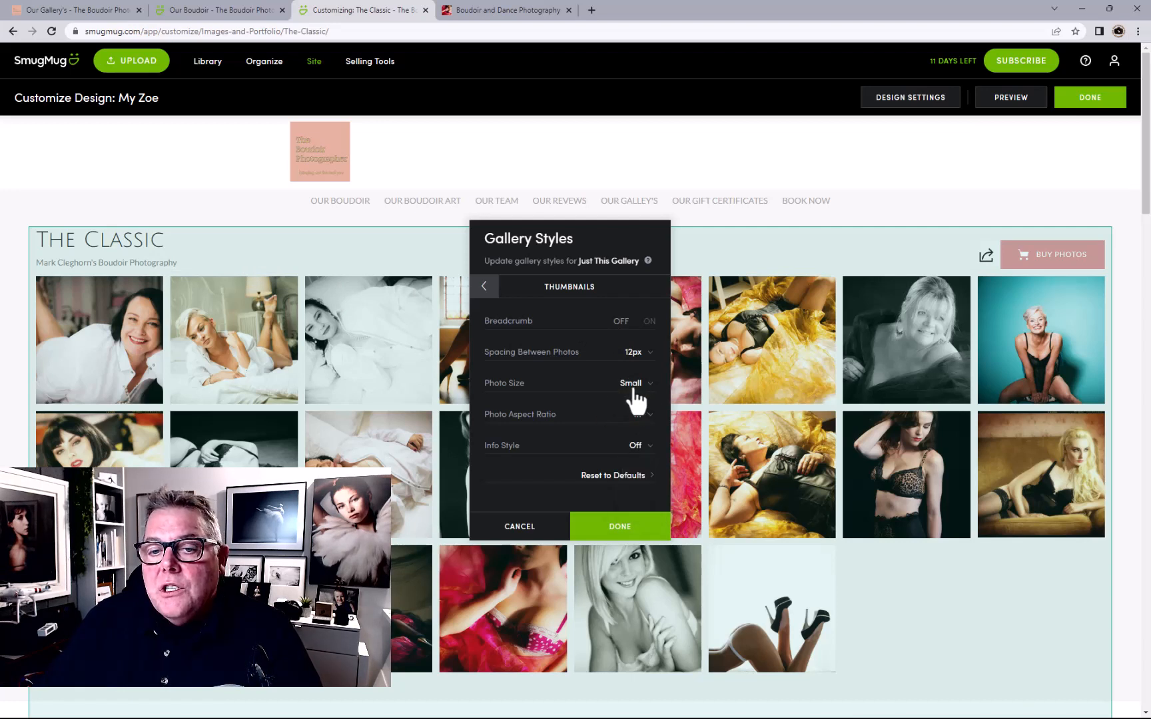
{"action": "scroll", "coordinate": [634, 398], "scroll_direction": "down", "scroll_amount": 1}
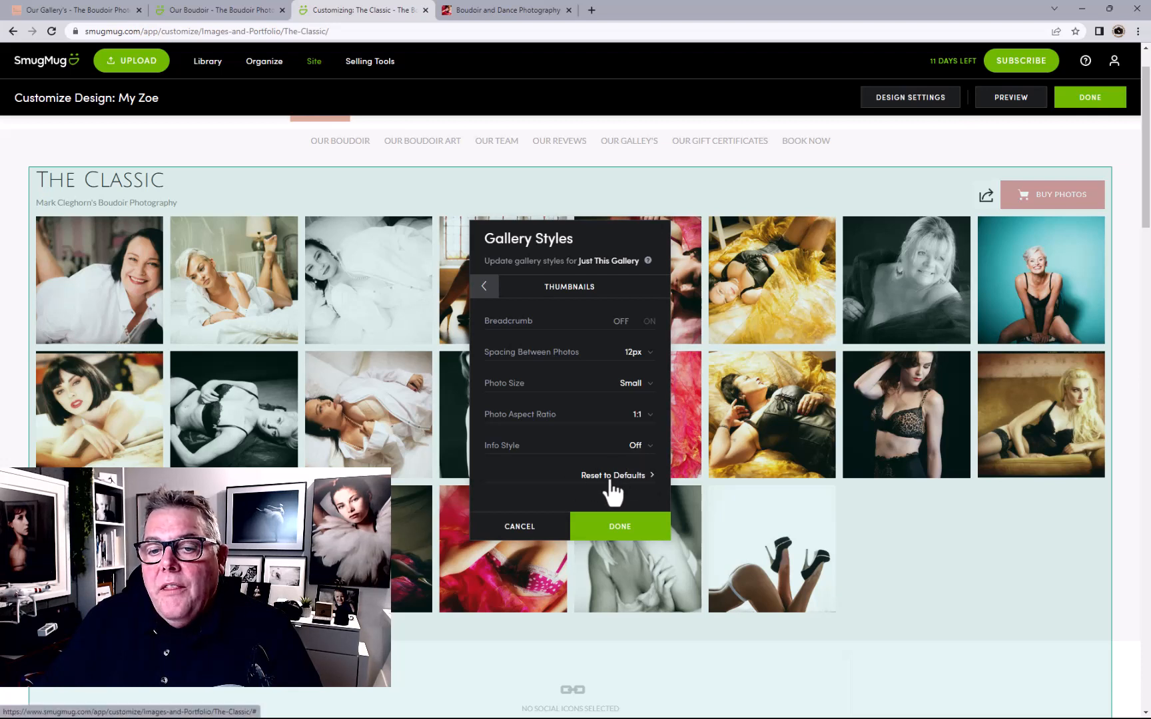
{"action": "left_click", "coordinate": [621, 528]}
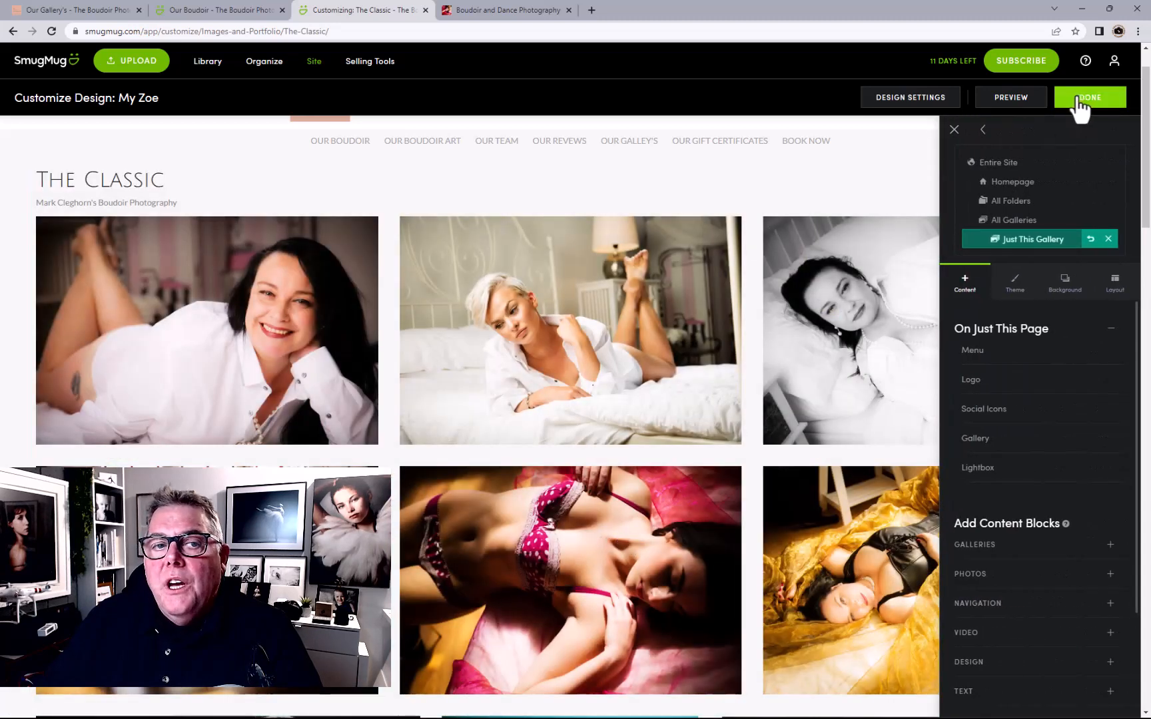
{"action": "left_click", "coordinate": [1080, 100]}
{"action": "left_click", "coordinate": [629, 344]}
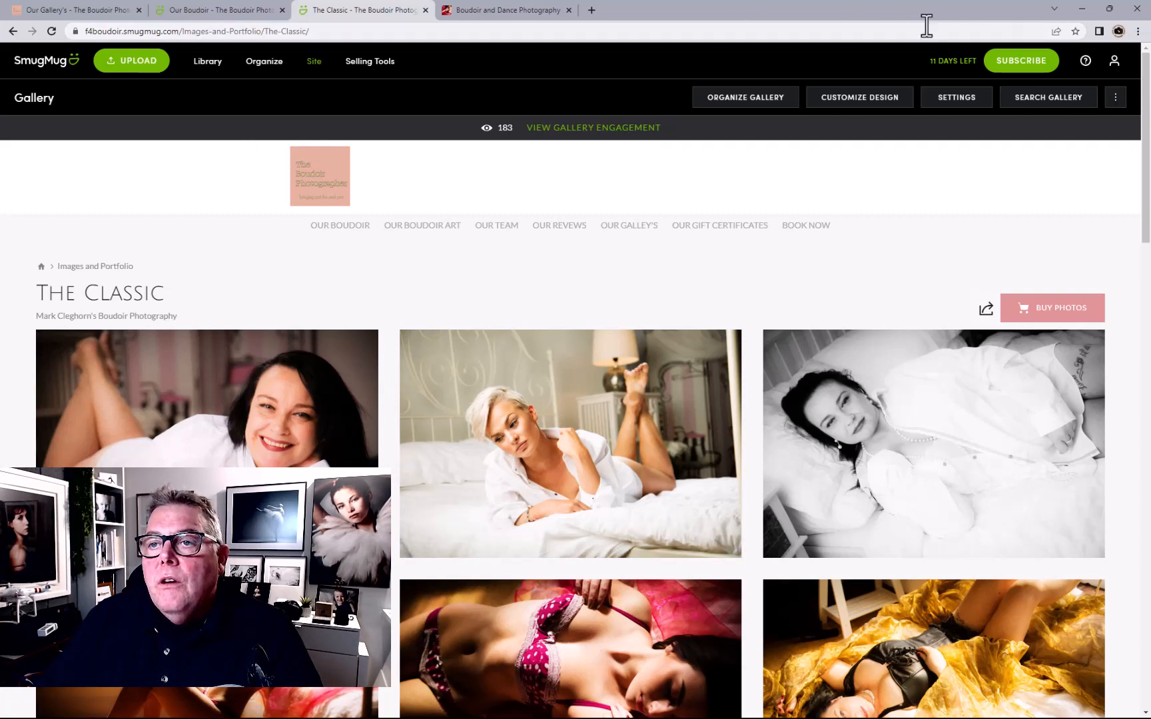
Log out and visit the home, Our Boudoir and Our Boudoir Art pages, and BOOK NOW
{"action": "left_click", "coordinate": [1113, 62]}
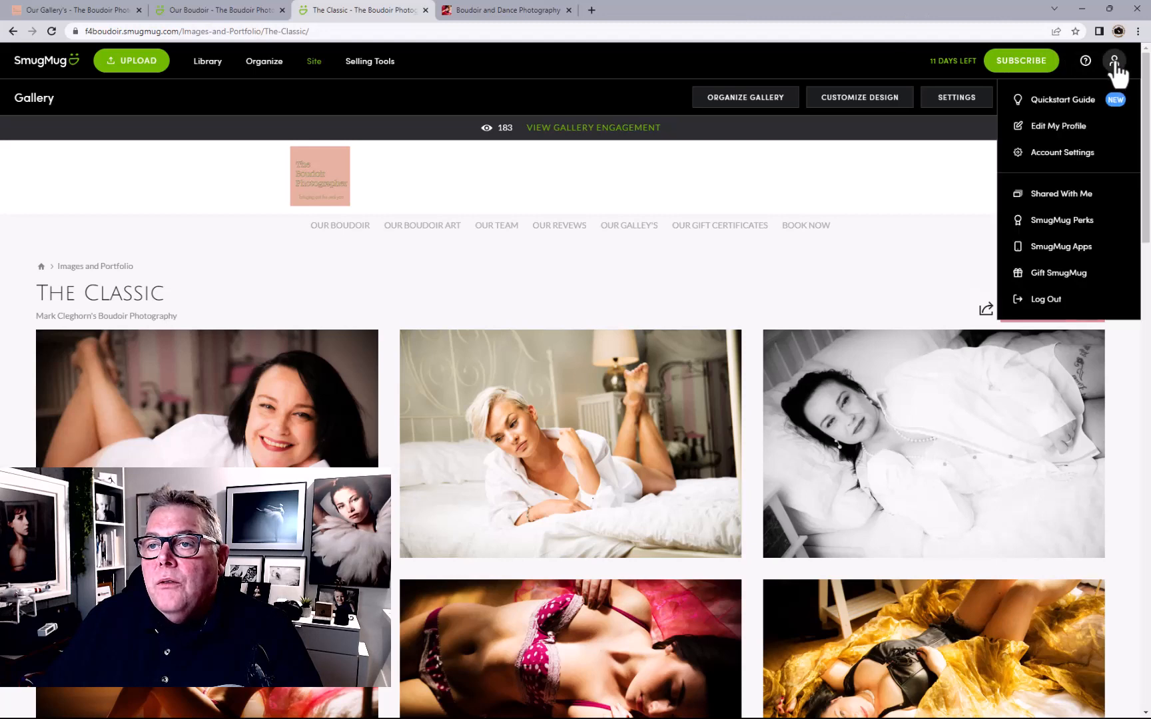
{"action": "left_click", "coordinate": [1055, 299]}
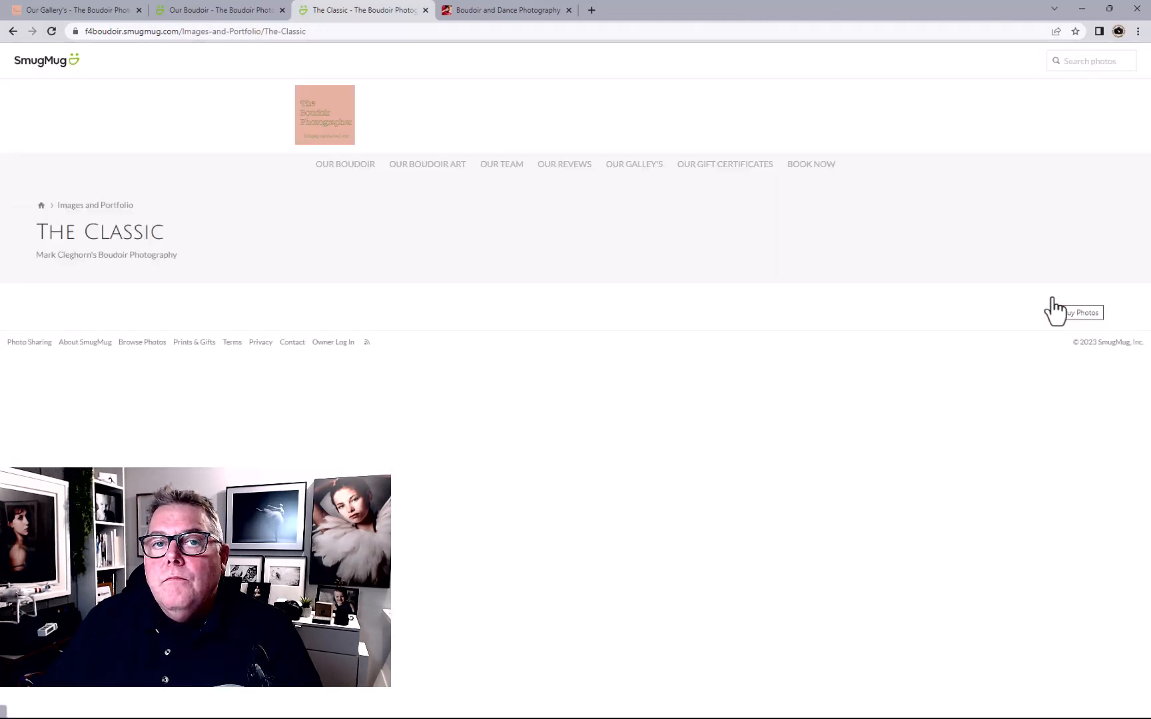
{"action": "left_click", "coordinate": [323, 128]}
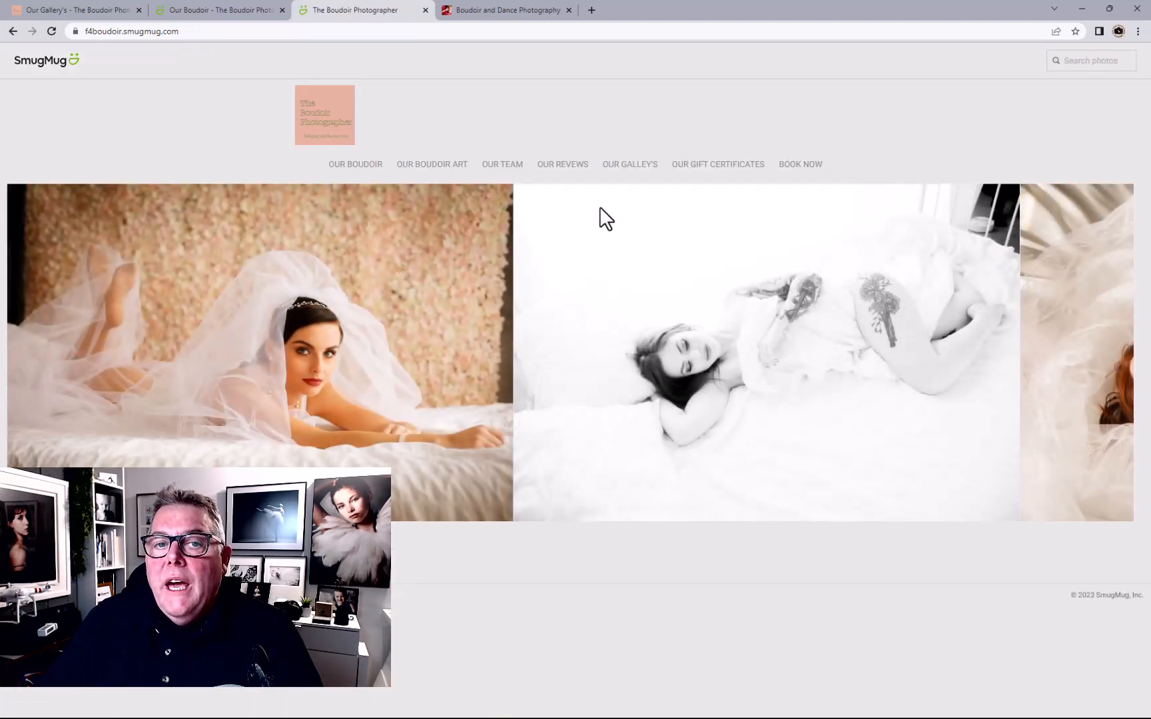
{"action": "left_click", "coordinate": [361, 167]}
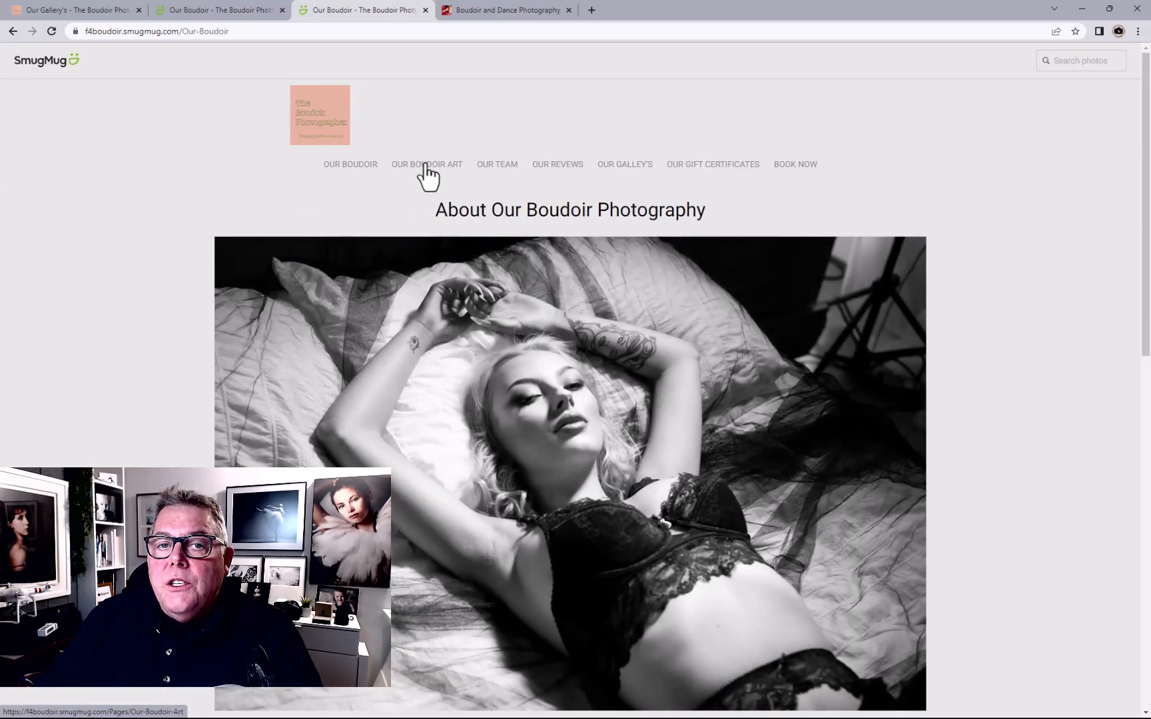
{"action": "left_click", "coordinate": [426, 165]}
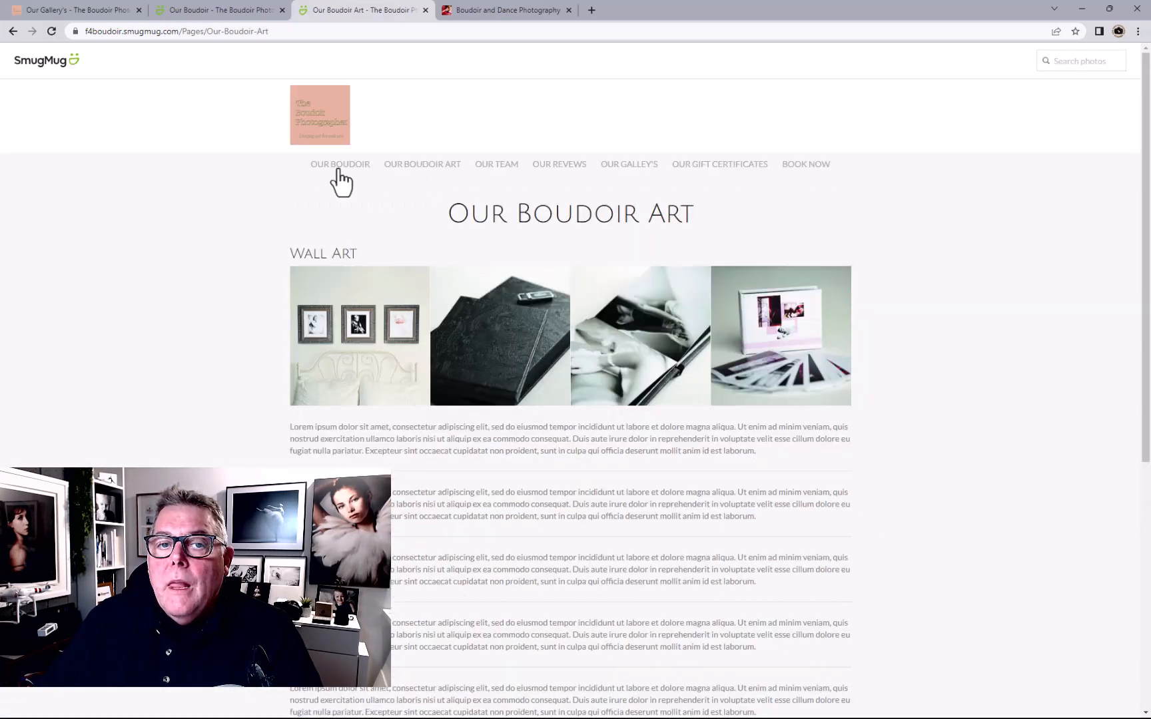
{"action": "left_click", "coordinate": [338, 171]}
{"action": "scroll", "coordinate": [379, 253], "scroll_direction": "down", "scroll_amount": 5}
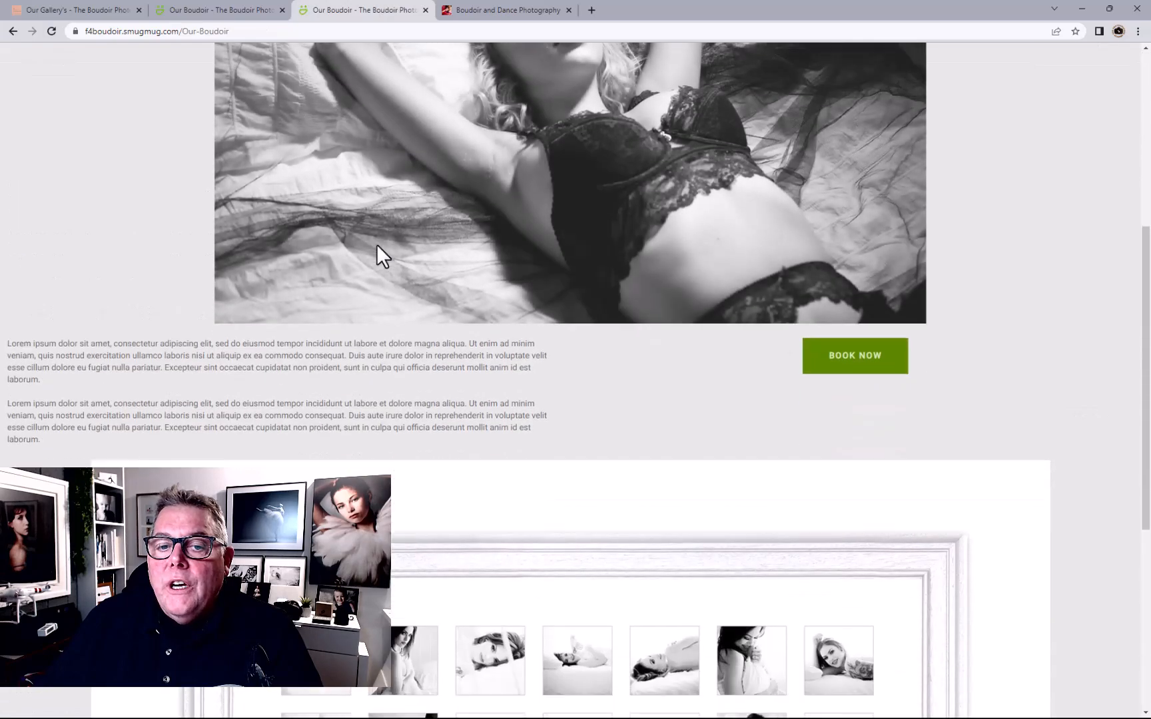
{"action": "scroll", "coordinate": [377, 245], "scroll_direction": "up", "scroll_amount": 6}
{"action": "scroll", "coordinate": [377, 242], "scroll_direction": "down", "scroll_amount": 5}
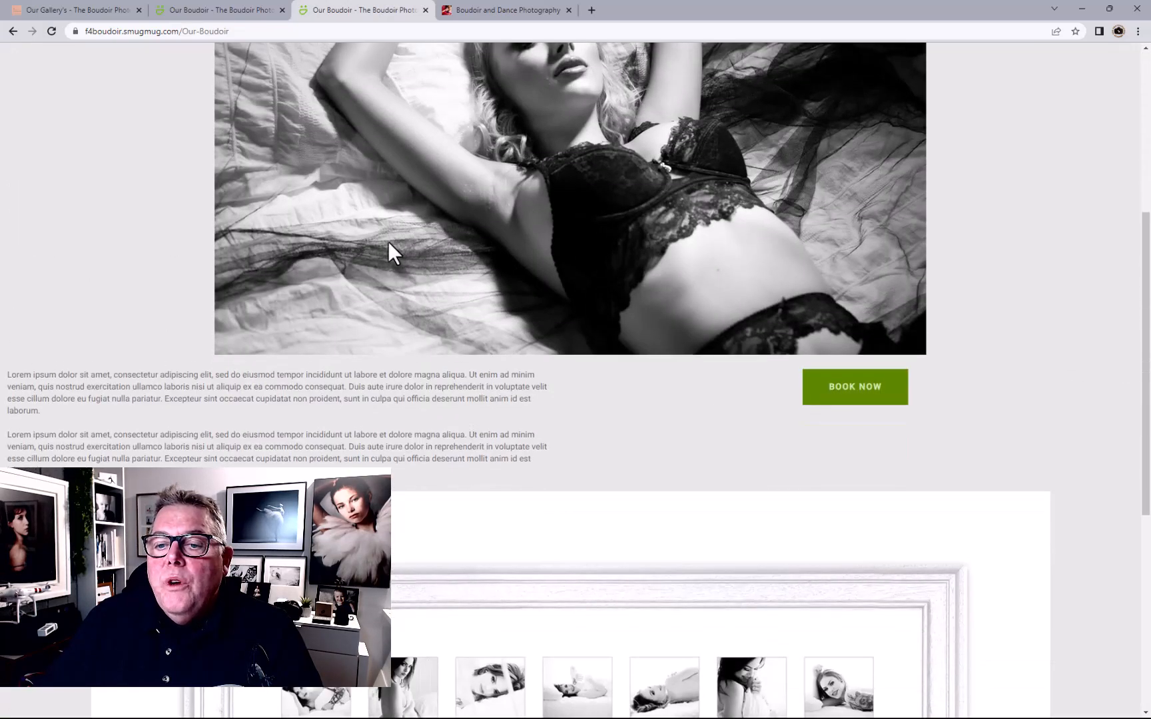
{"action": "left_click", "coordinate": [850, 387]}
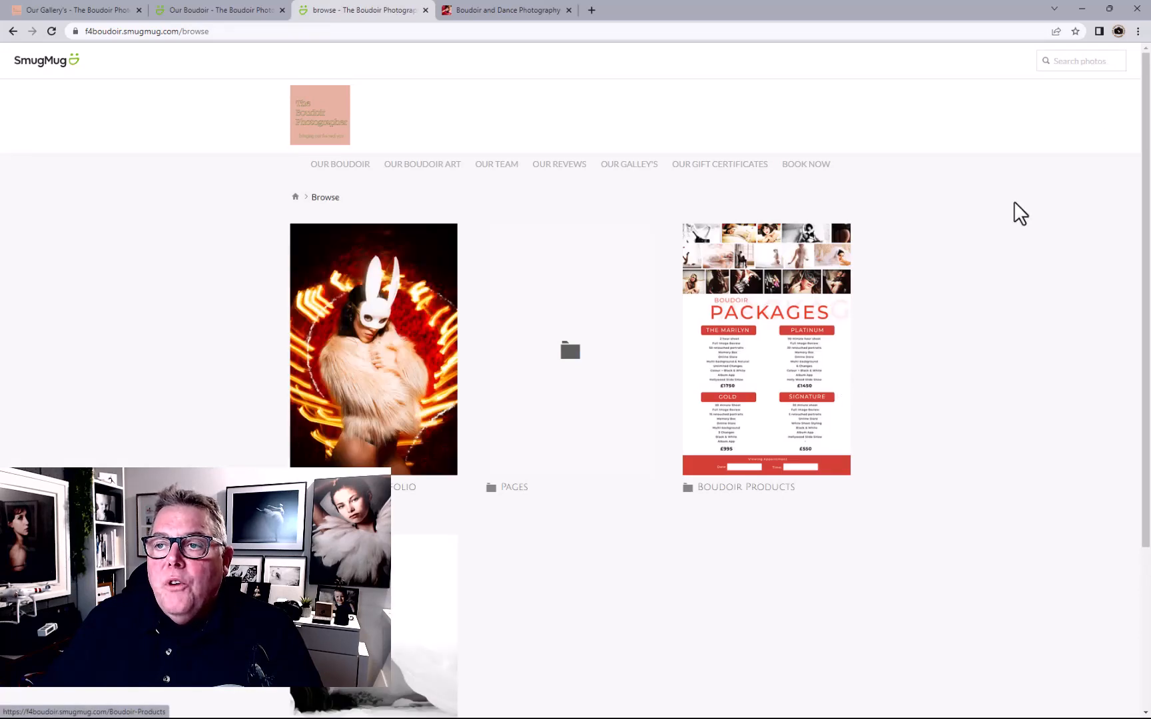
View The Classic gallery with its first photo enlarged, then go to the owner login page
{"action": "left_click", "coordinate": [216, 11]}
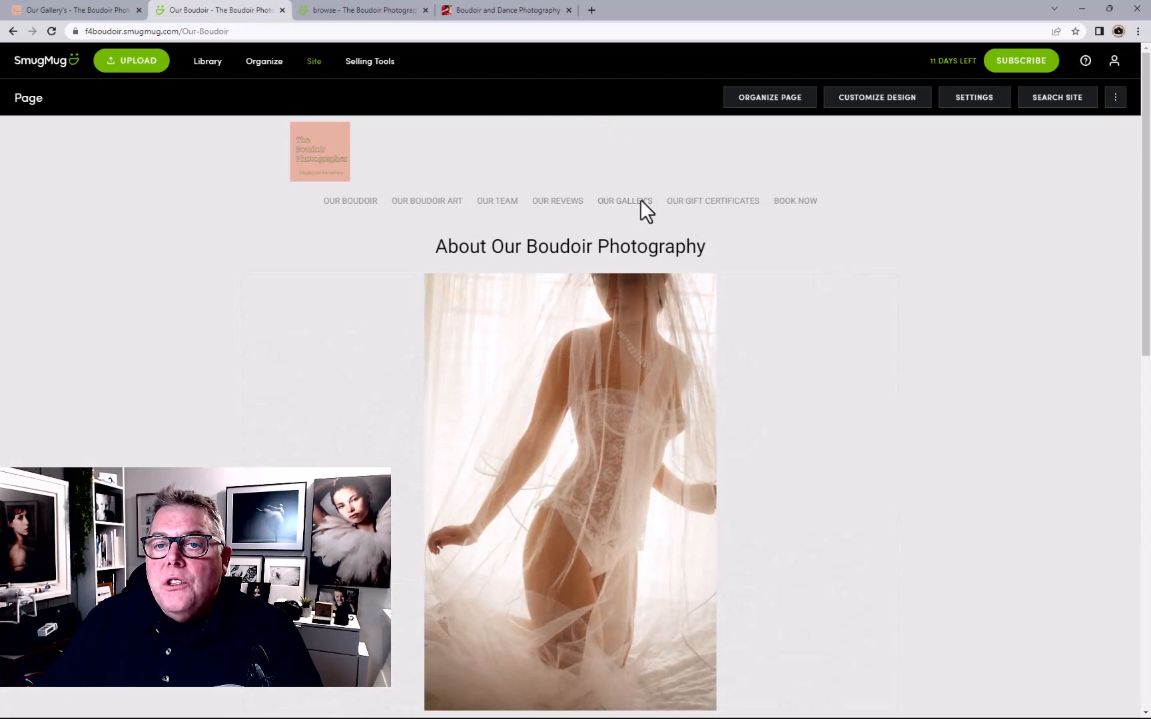
{"action": "left_click", "coordinate": [640, 200]}
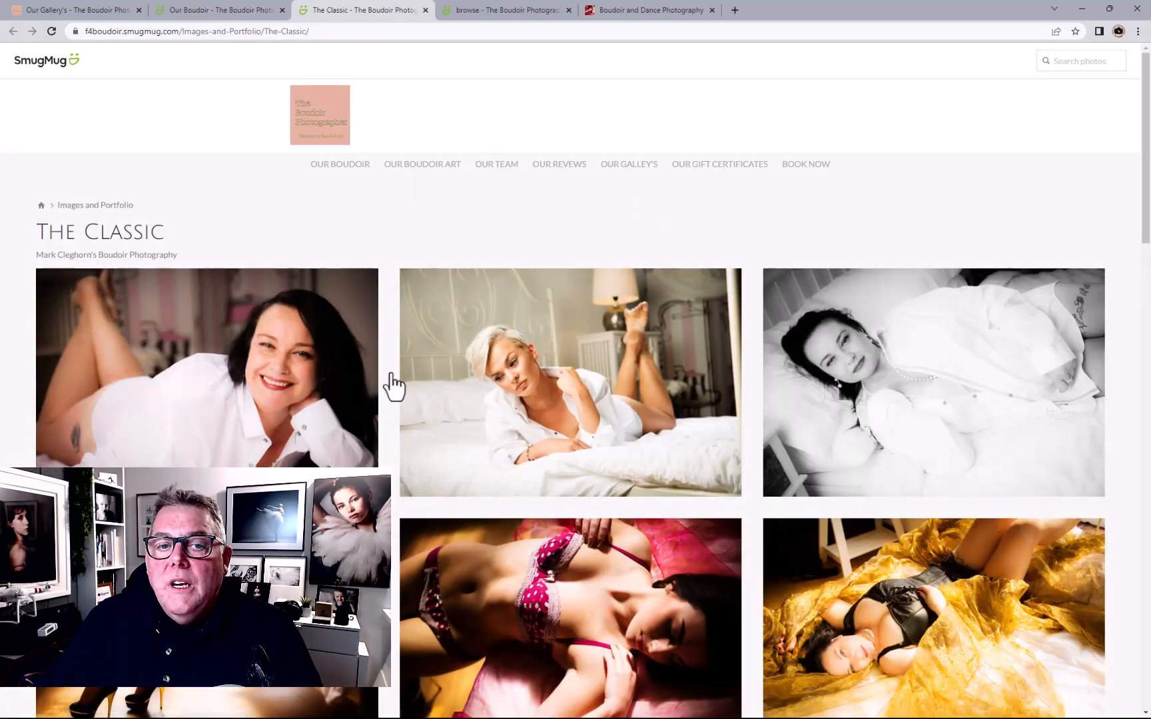
{"action": "left_click", "coordinate": [304, 396]}
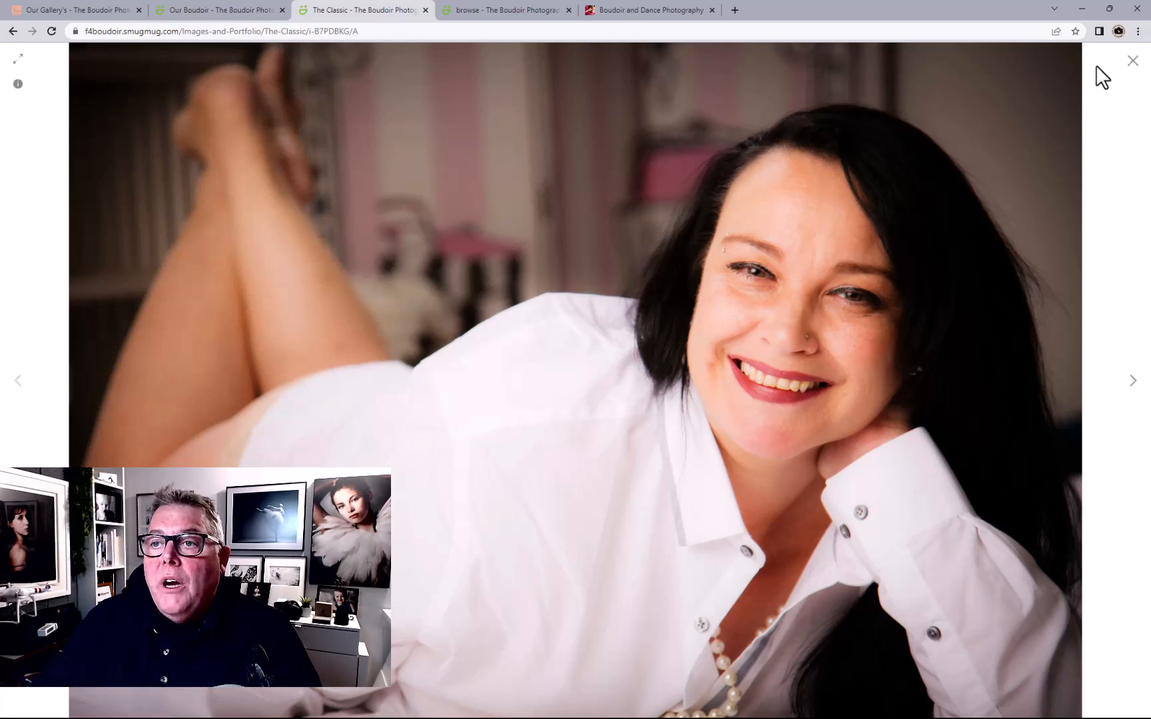
{"action": "left_click", "coordinate": [1126, 69]}
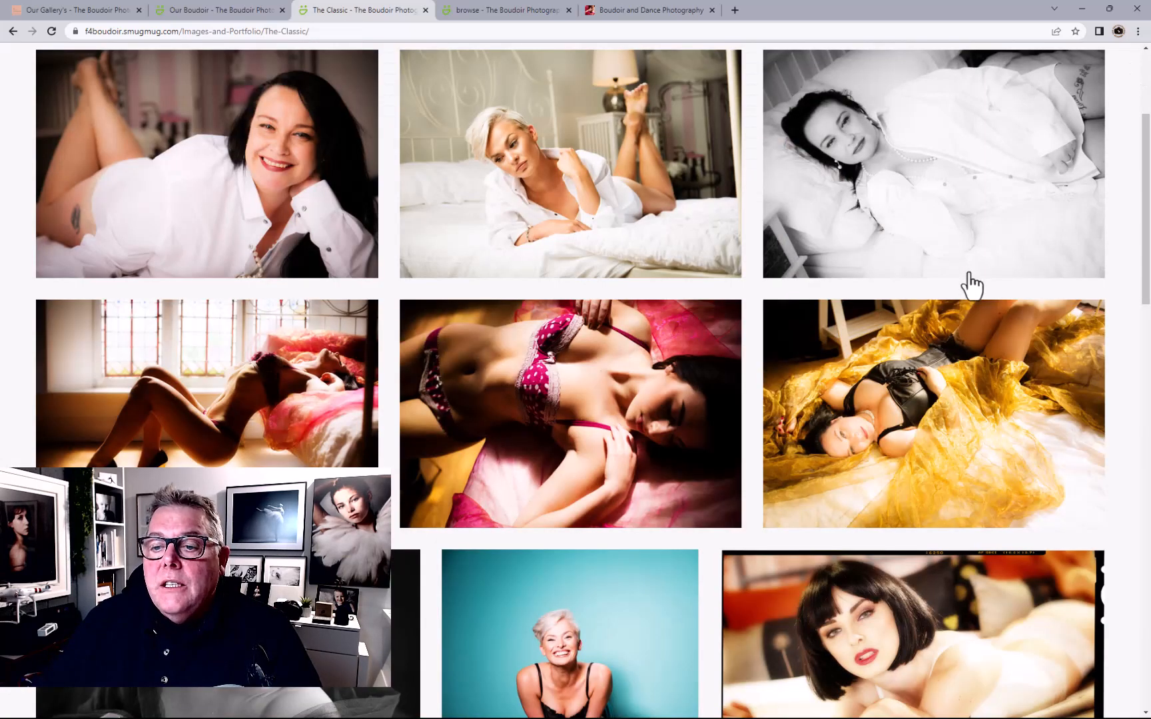
{"action": "scroll", "coordinate": [966, 283], "scroll_direction": "up", "scroll_amount": 3}
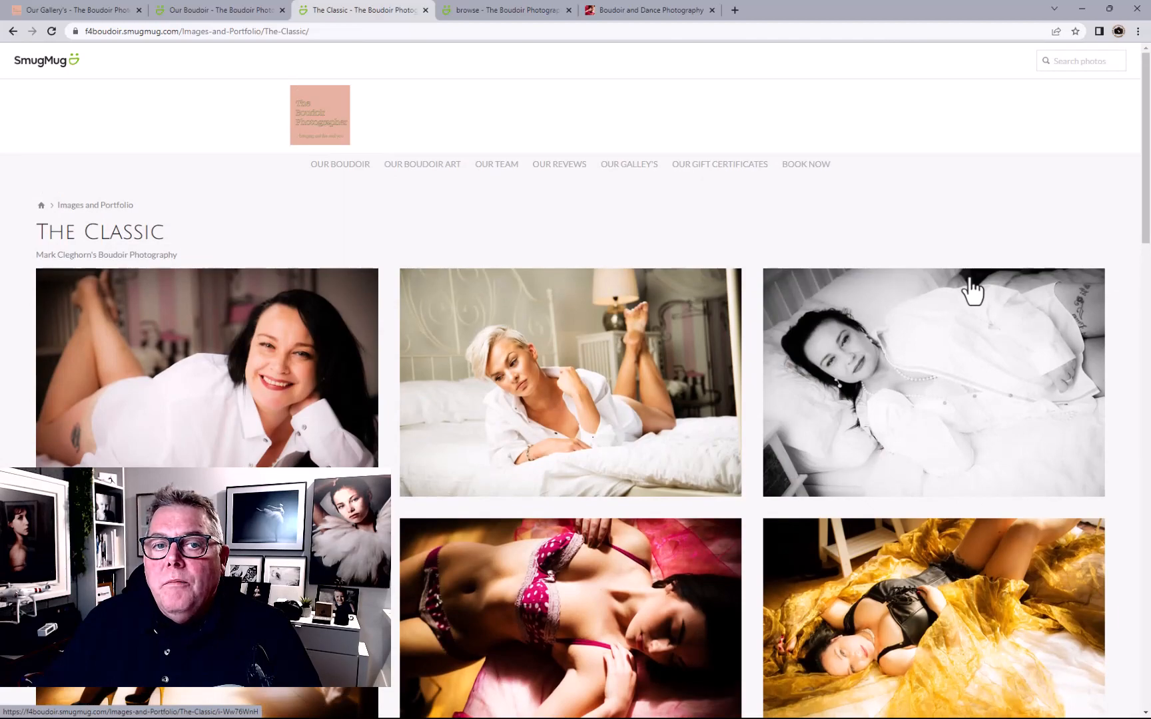
{"action": "scroll", "coordinate": [972, 290], "scroll_direction": "down", "scroll_amount": 15}
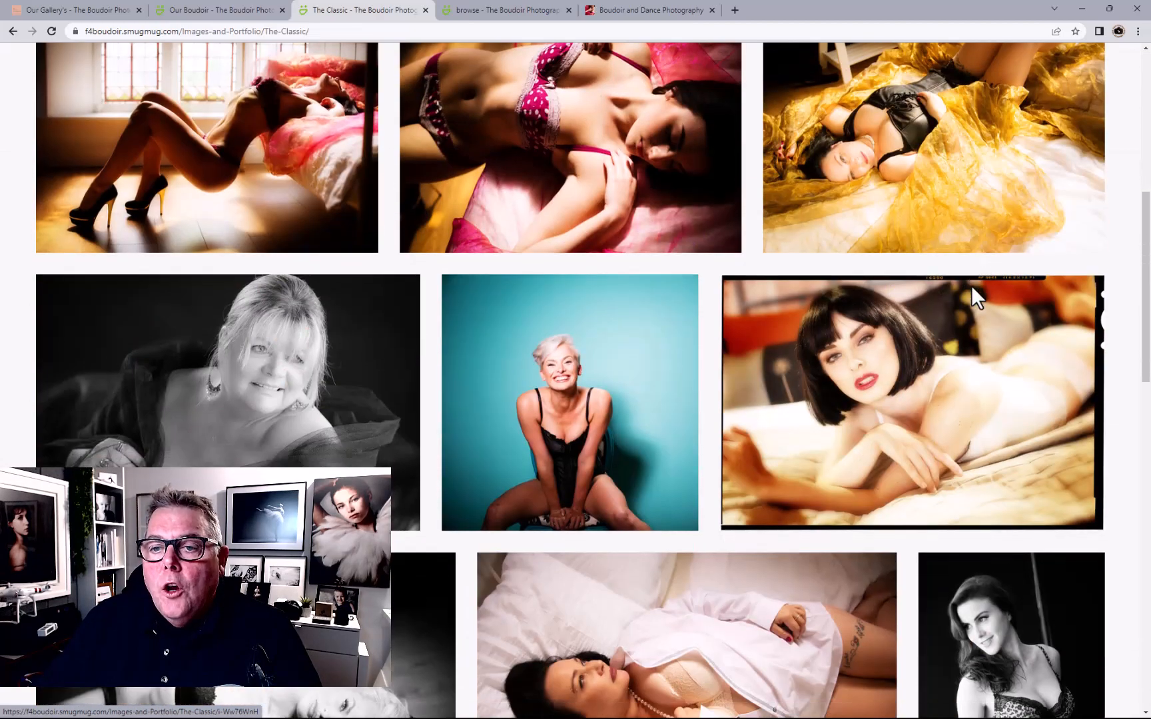
{"action": "scroll", "coordinate": [972, 321], "scroll_direction": "down", "scroll_amount": 2}
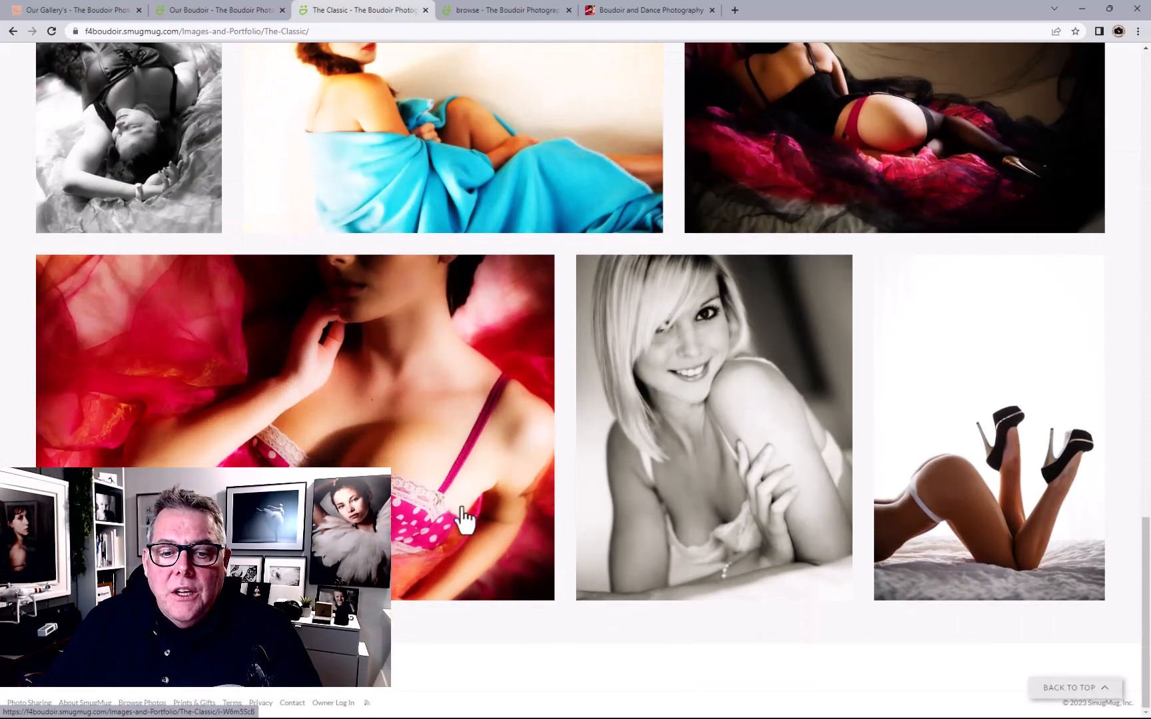
{"action": "left_click", "coordinate": [353, 701]}
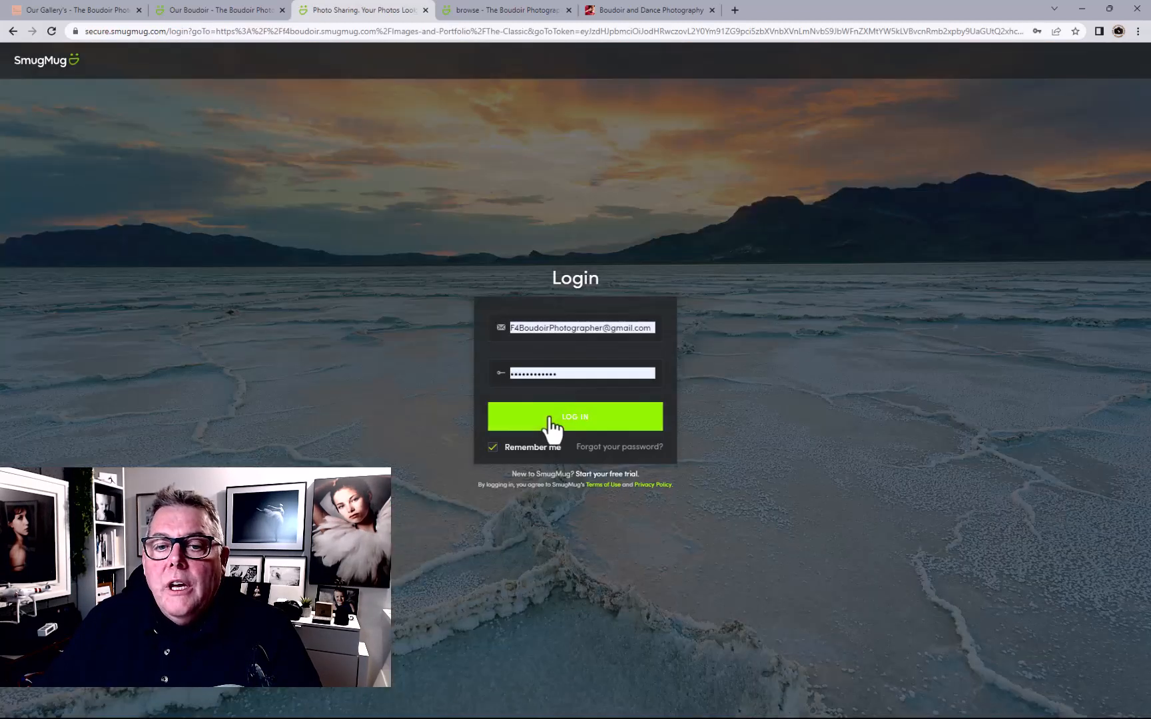
Sign back in and save The Classic's Maximum Display Size as iPhone 6+ (X5)
{"action": "left_click", "coordinate": [550, 419]}
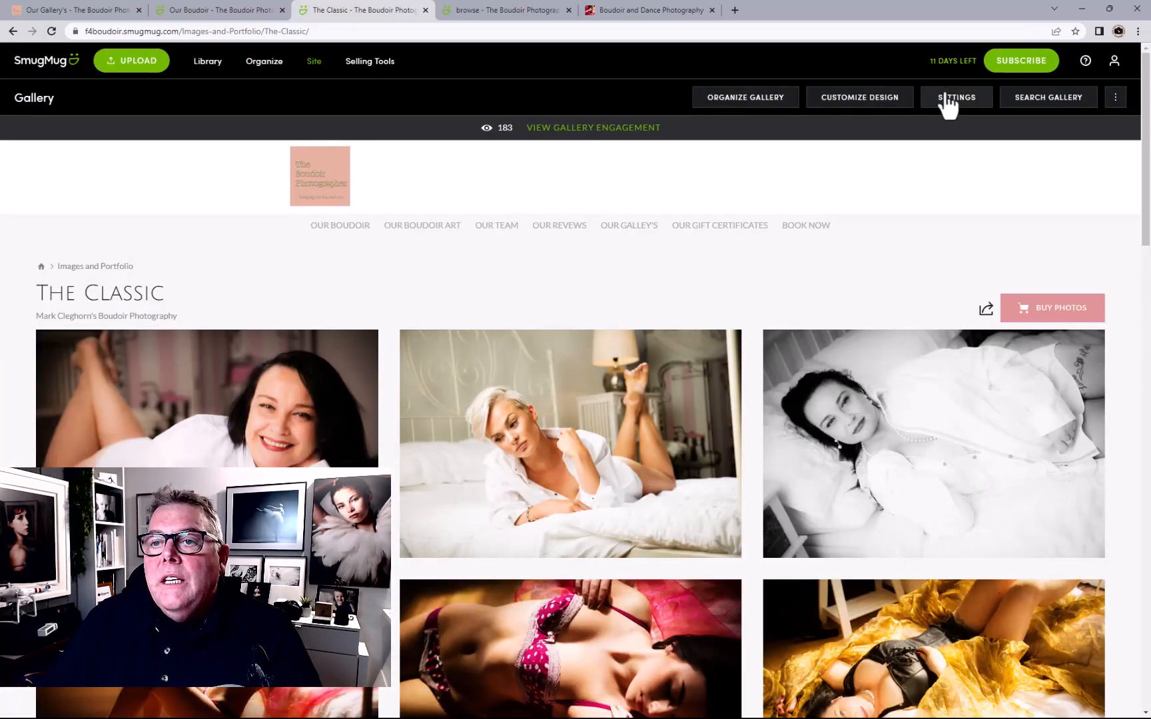
{"action": "left_click", "coordinate": [951, 101]}
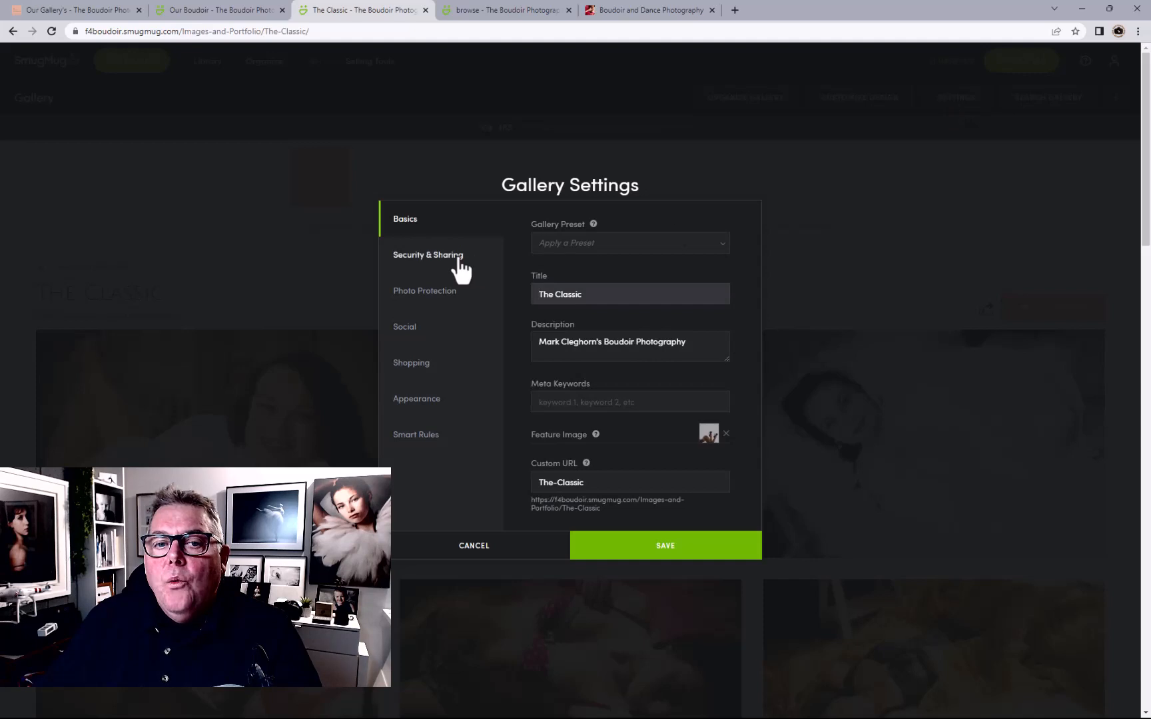
{"action": "left_click", "coordinate": [459, 262]}
{"action": "left_click", "coordinate": [443, 299]}
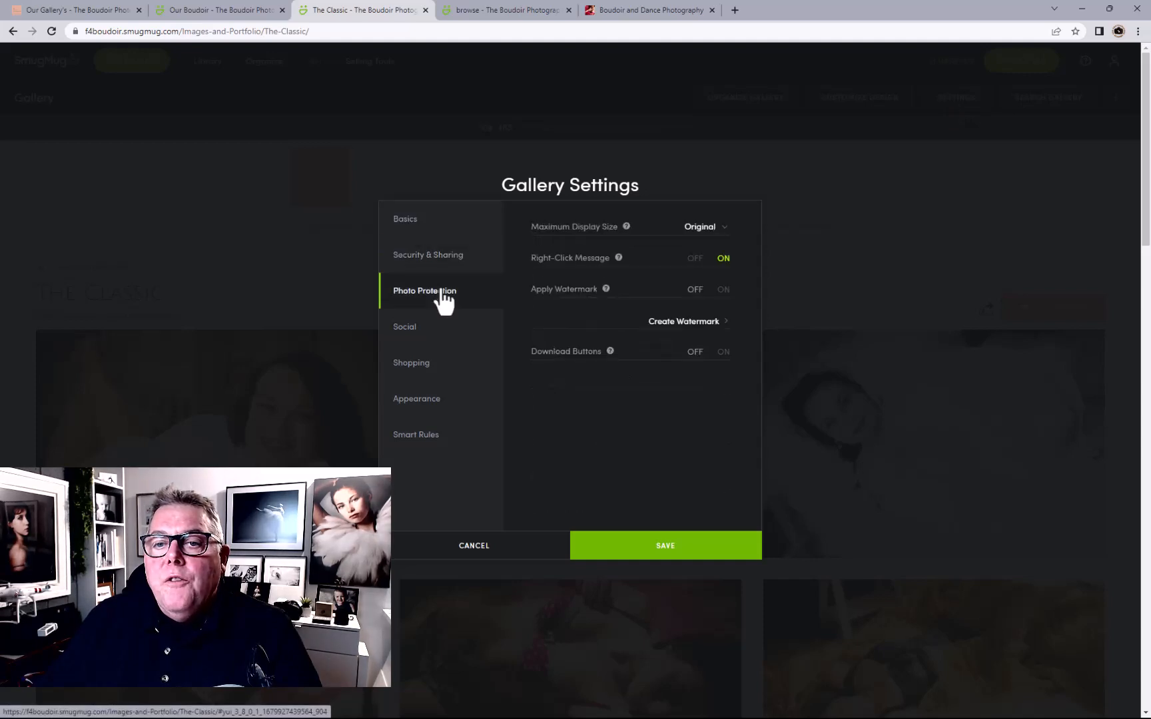
{"action": "left_click", "coordinate": [696, 229]}
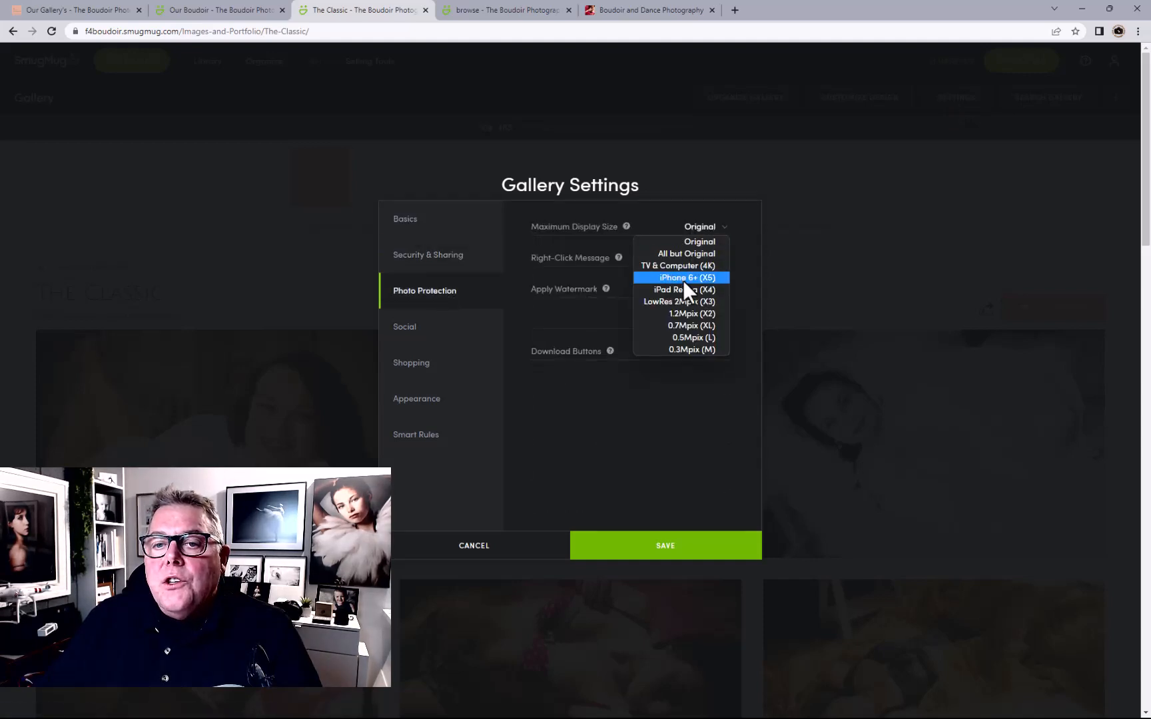
{"action": "left_click", "coordinate": [666, 278]}
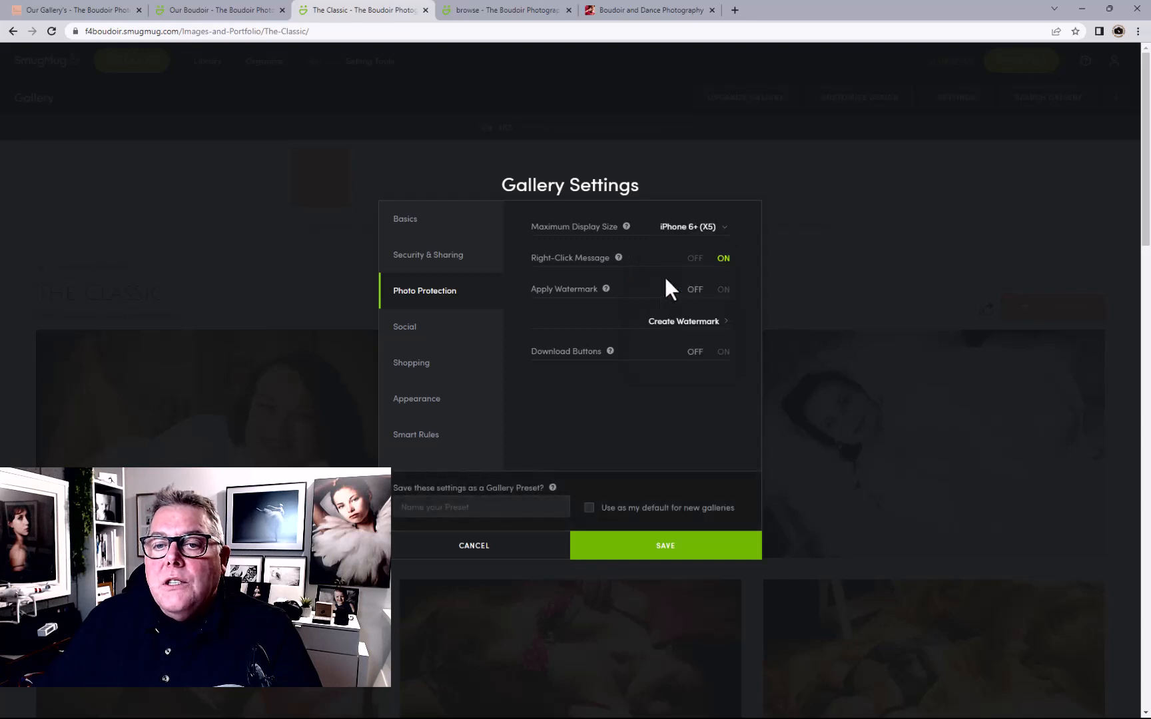
{"action": "left_click", "coordinate": [652, 544]}
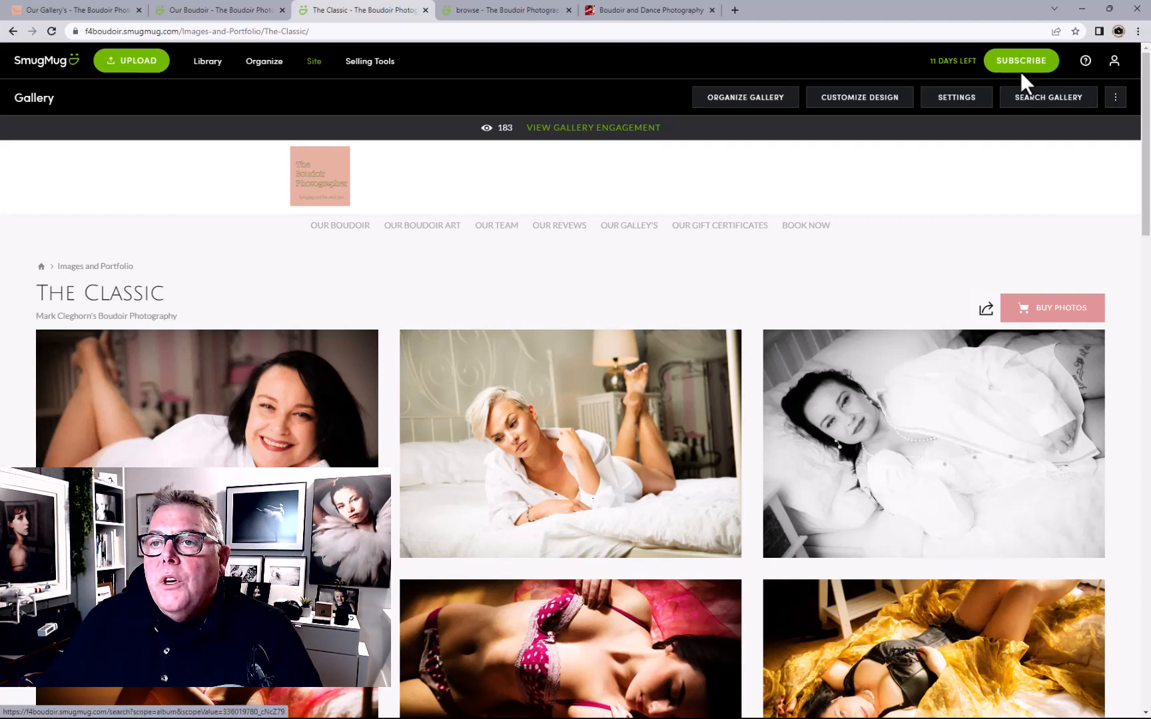
In the design editor, check the Book Now menu link's target page
{"action": "scroll", "coordinate": [828, 257], "scroll_direction": "down", "scroll_amount": 1}
{"action": "scroll", "coordinate": [828, 255], "scroll_direction": "down", "scroll_amount": 6}
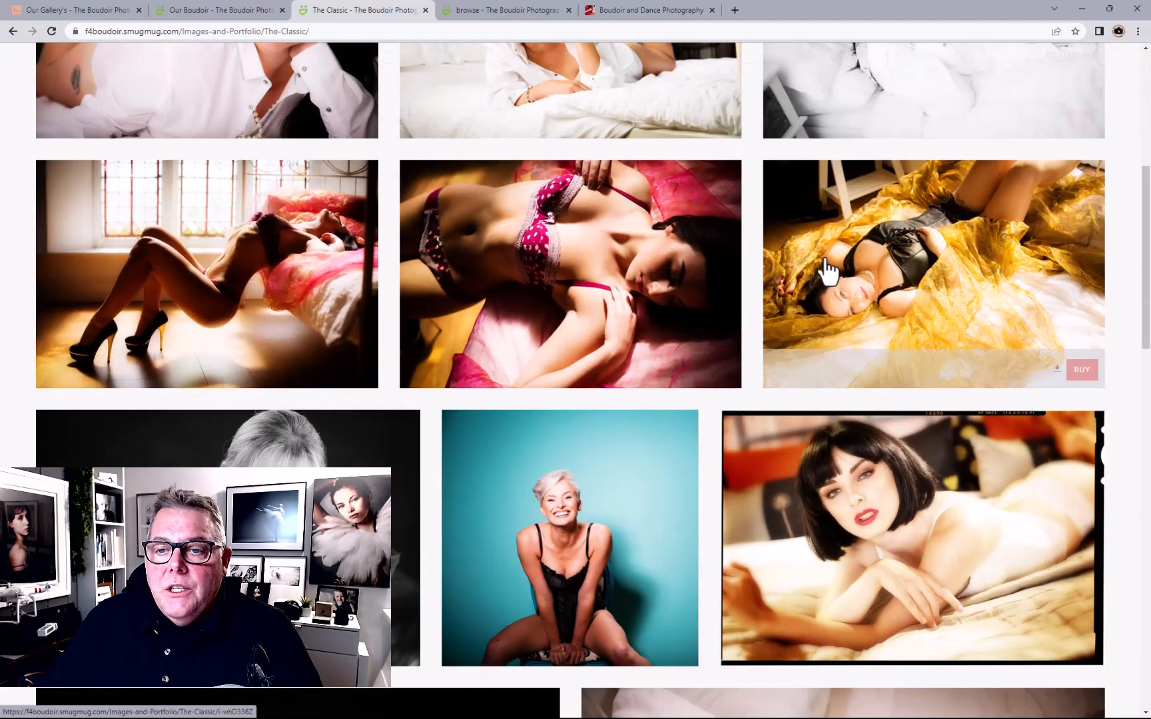
{"action": "scroll", "coordinate": [827, 267], "scroll_direction": "up", "scroll_amount": 7}
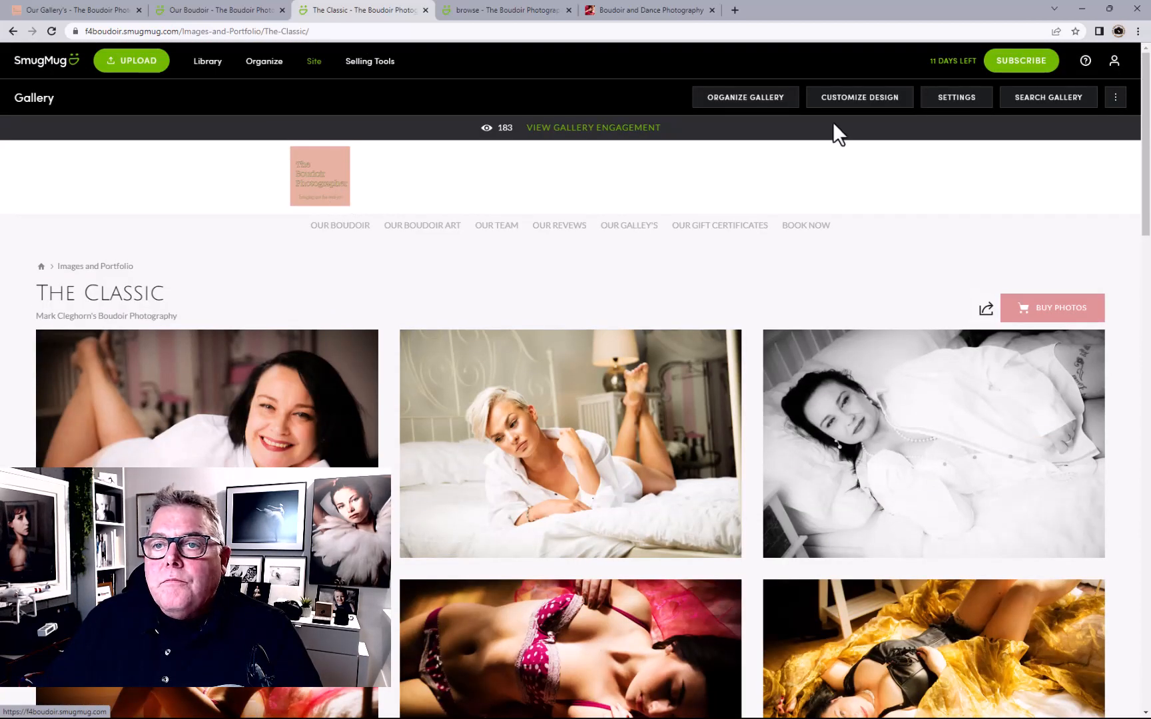
{"action": "left_click", "coordinate": [861, 100]}
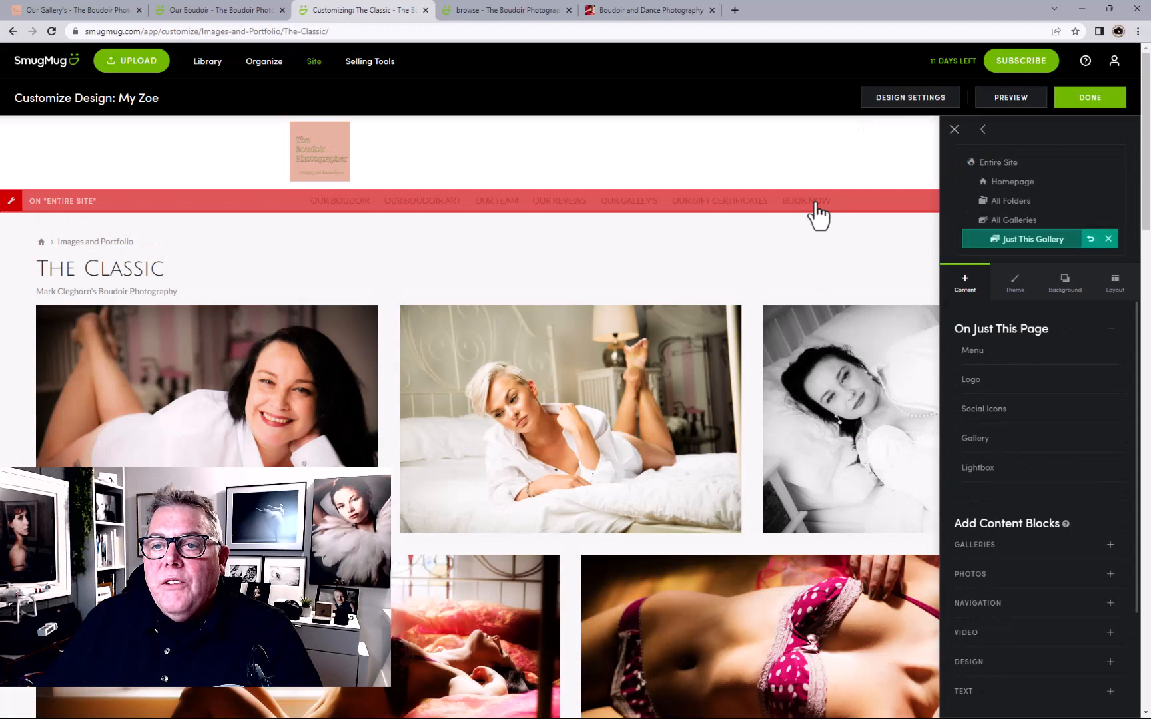
{"action": "left_click", "coordinate": [816, 204]}
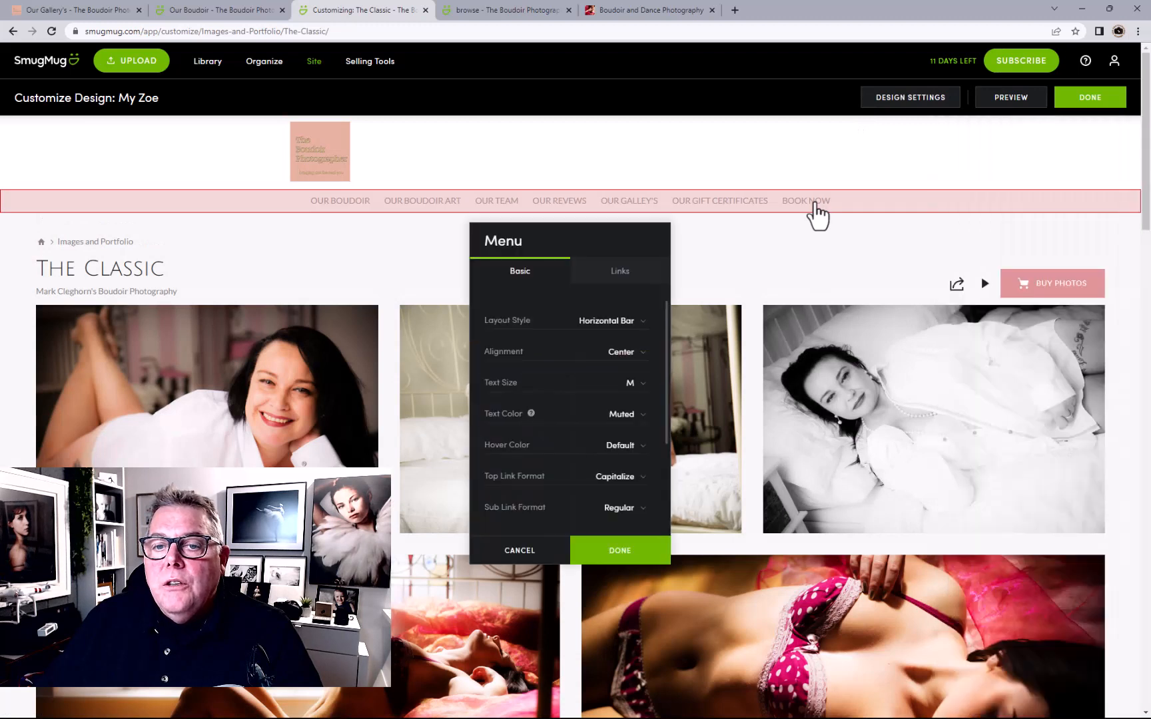
{"action": "left_click", "coordinate": [613, 285]}
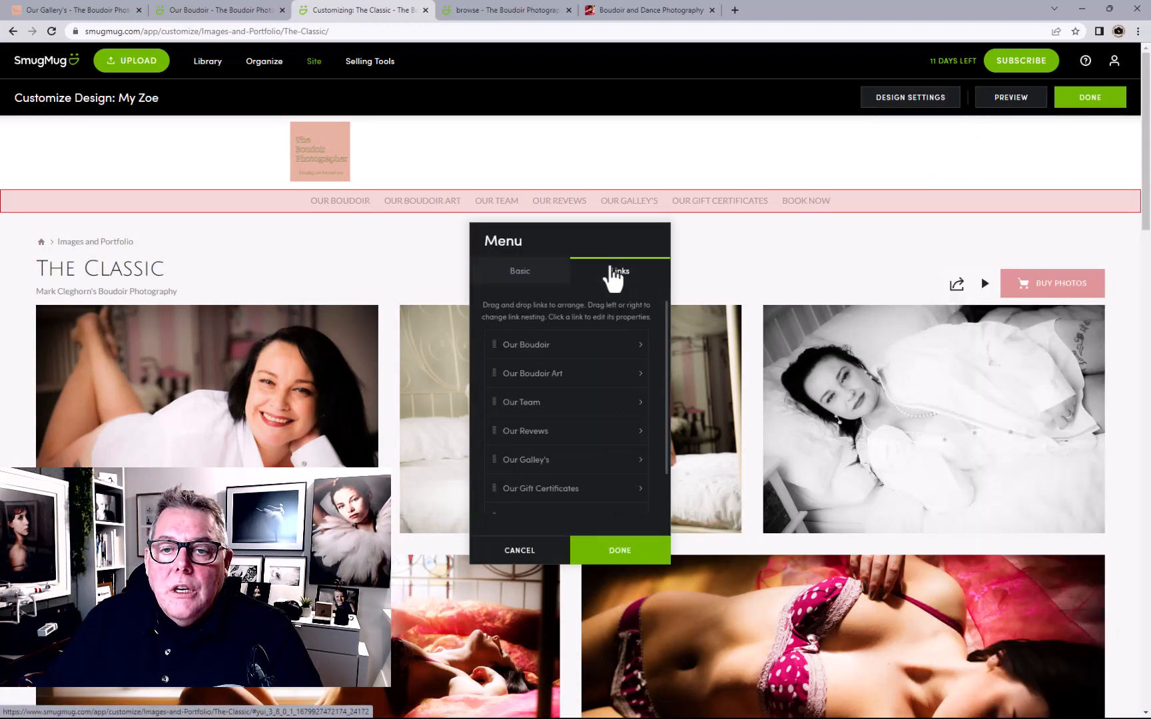
{"action": "scroll", "coordinate": [552, 433], "scroll_direction": "down", "scroll_amount": 1}
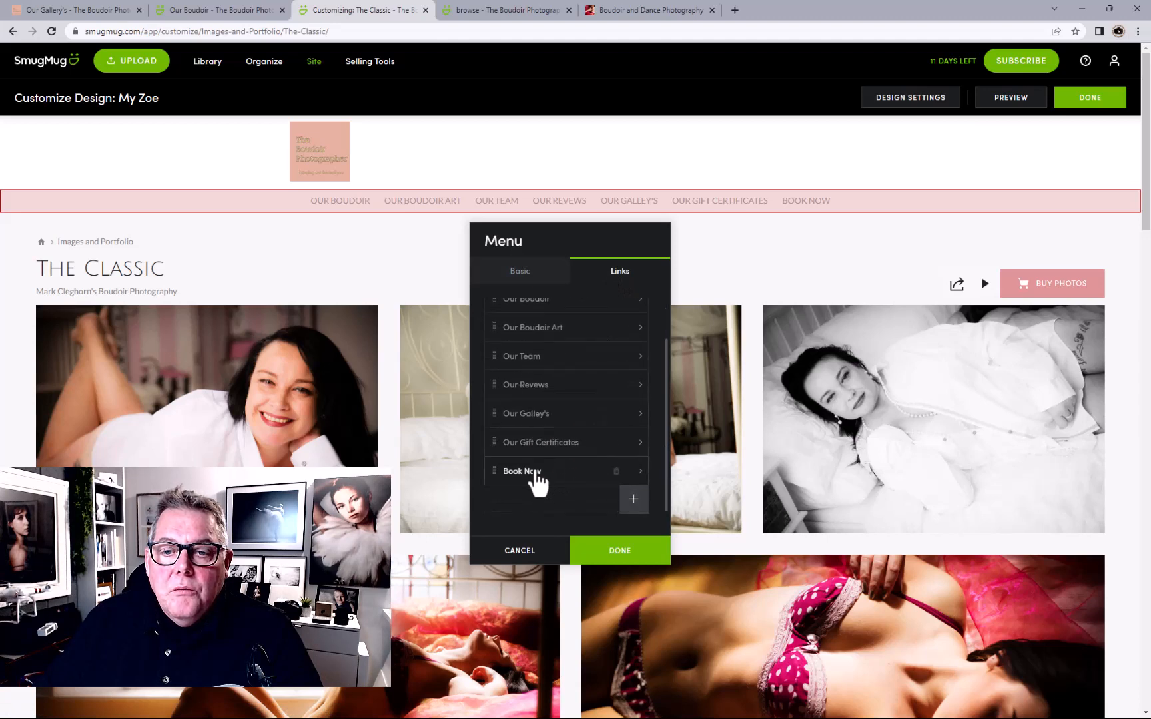
{"action": "left_click", "coordinate": [543, 472]}
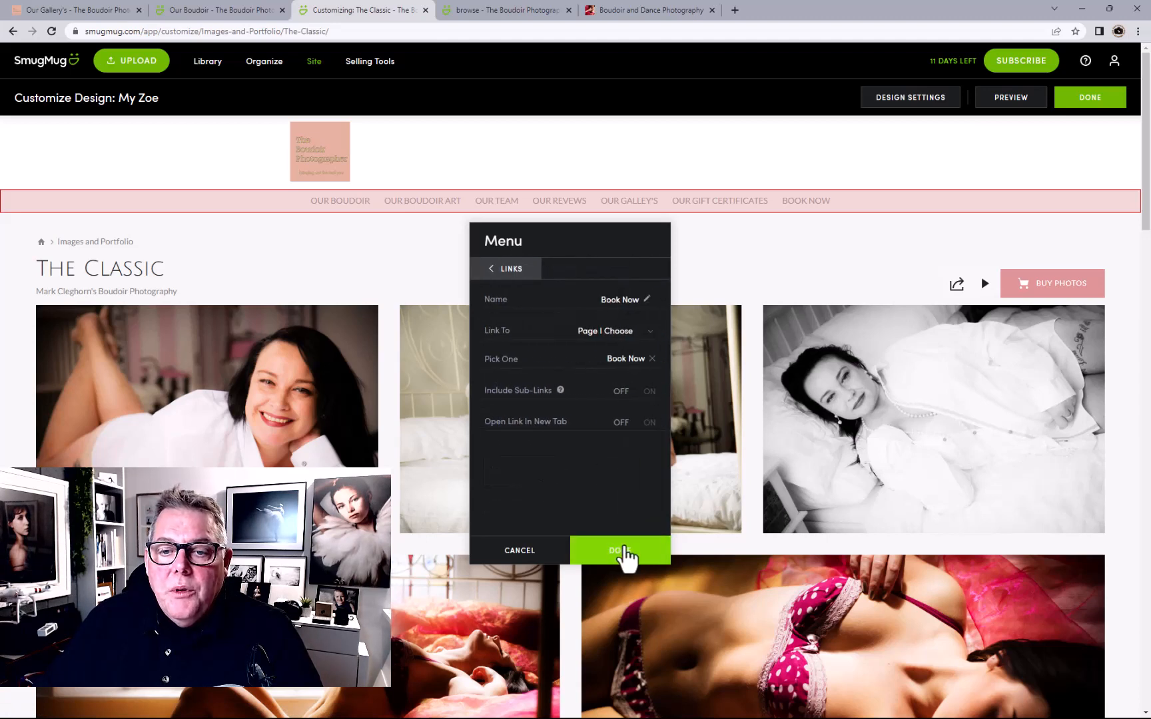
Accept the menu link settings and publish the design changes live
{"action": "left_click", "coordinate": [623, 552]}
{"action": "left_click", "coordinate": [1086, 100]}
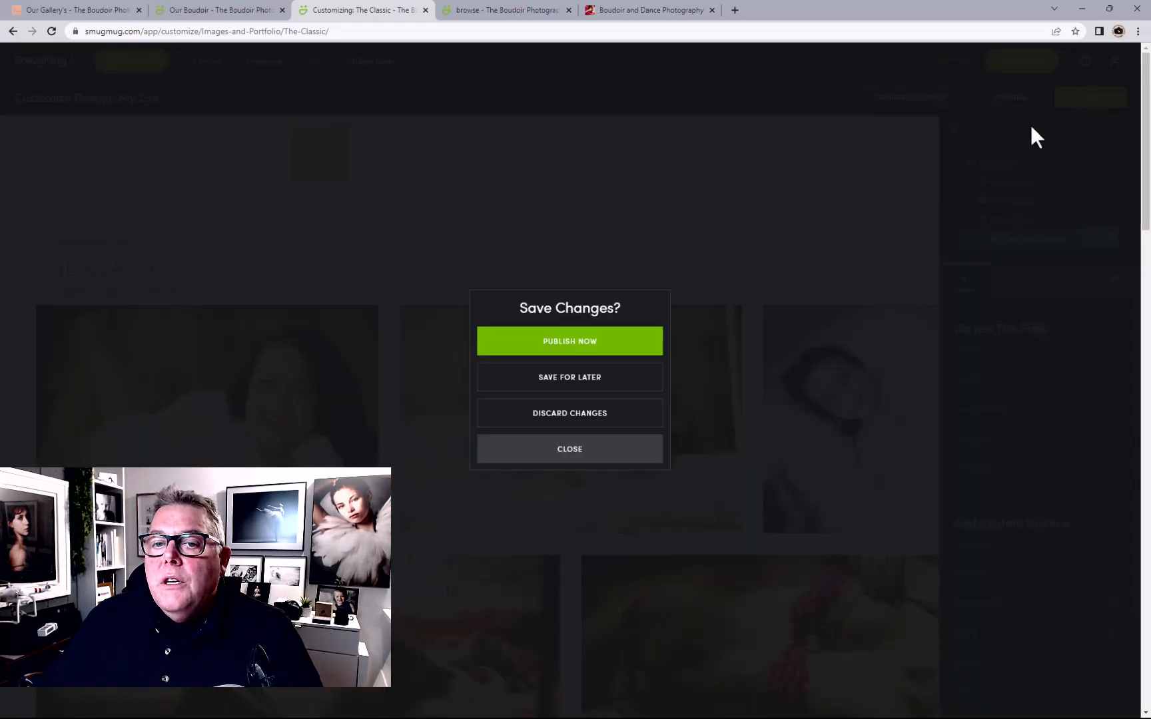
{"action": "left_click", "coordinate": [622, 343]}
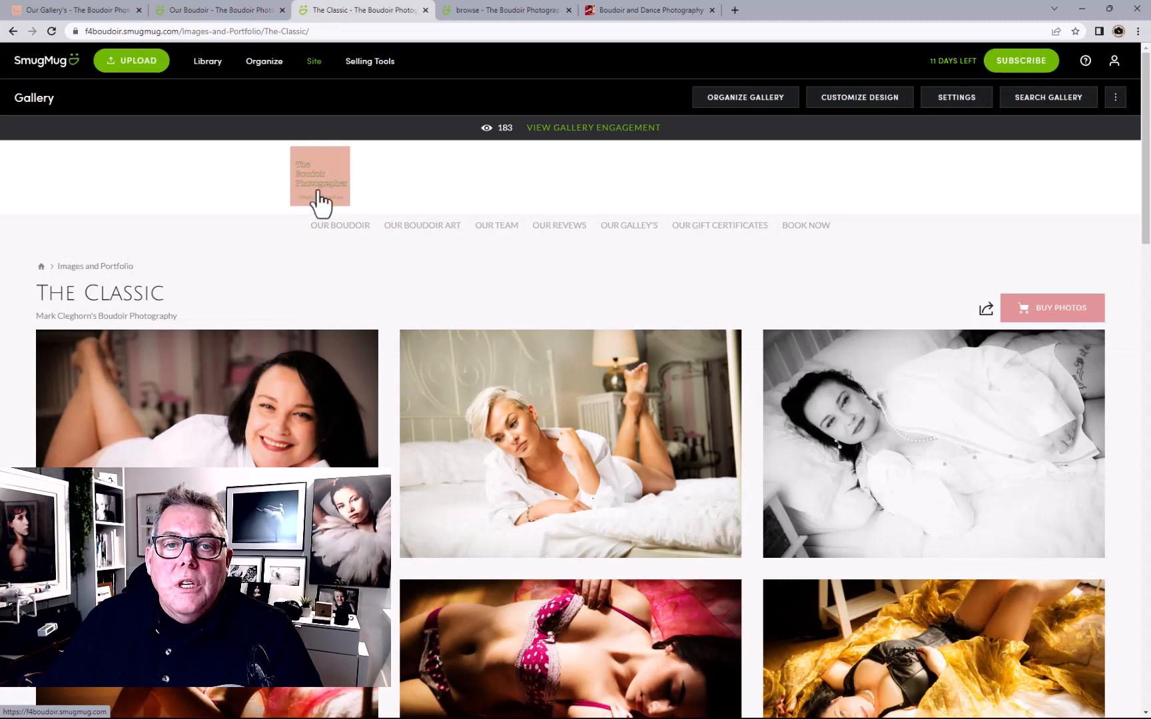
Test BOOK NOW from the homepage, then open Our Boudoir in the design editor
{"action": "left_click", "coordinate": [319, 195]}
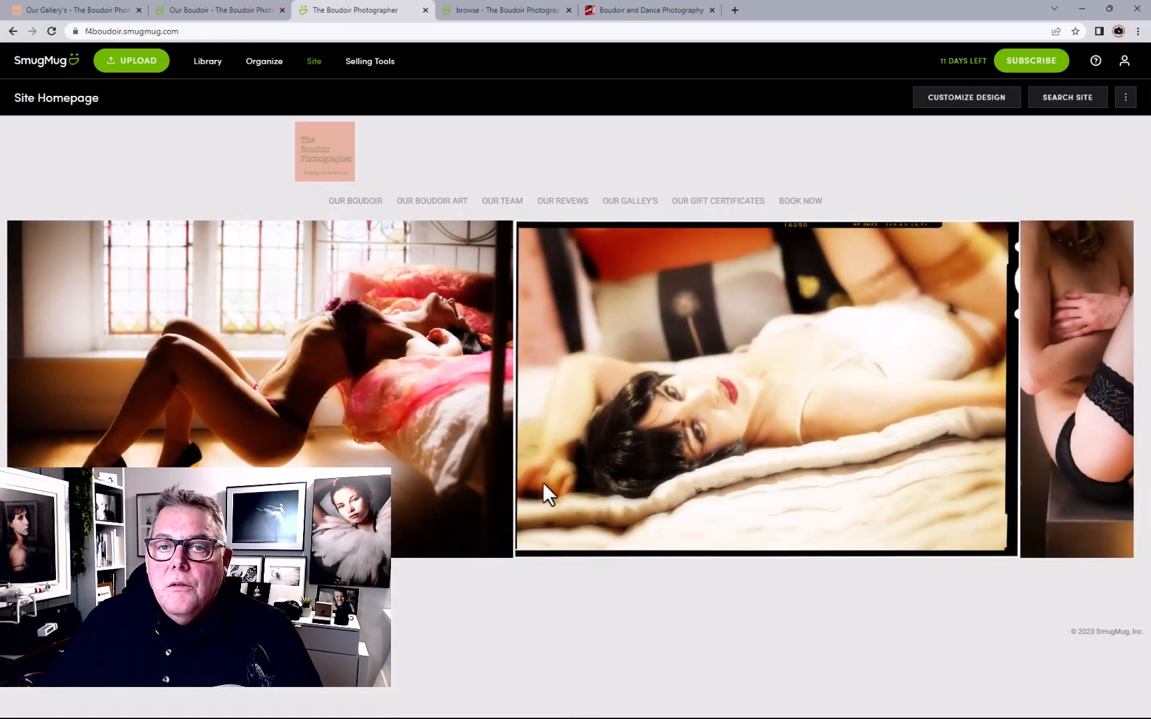
{"action": "left_click", "coordinate": [800, 212]}
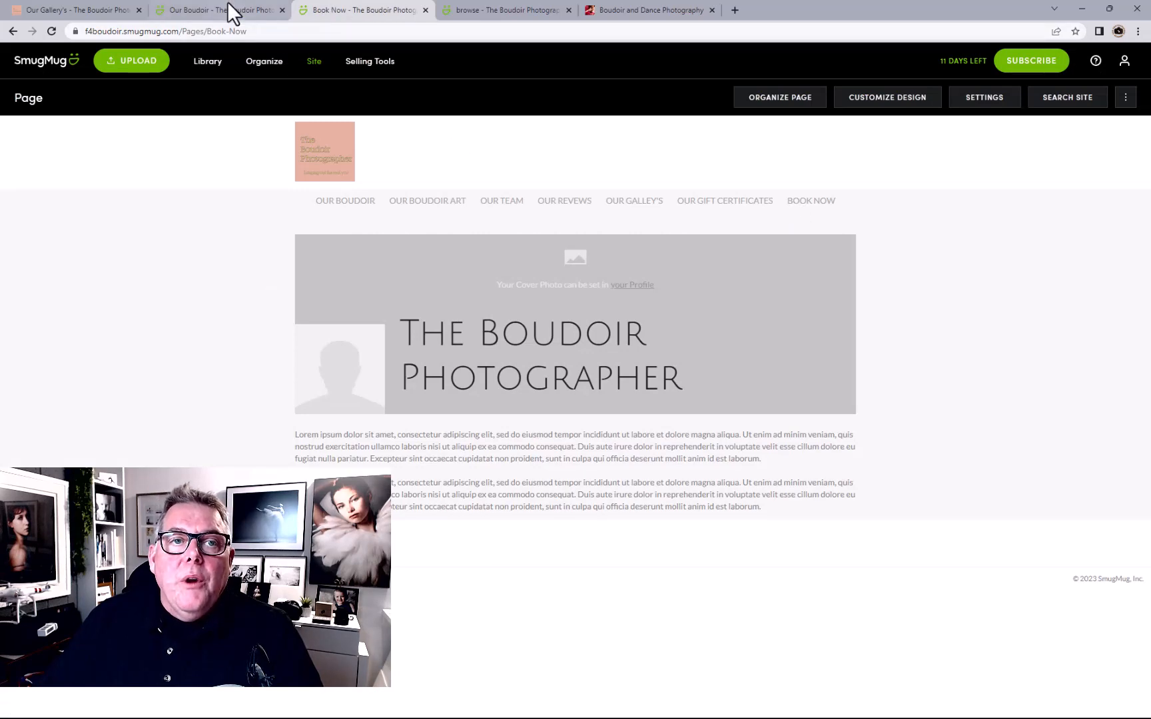
{"action": "left_click", "coordinate": [202, 9]}
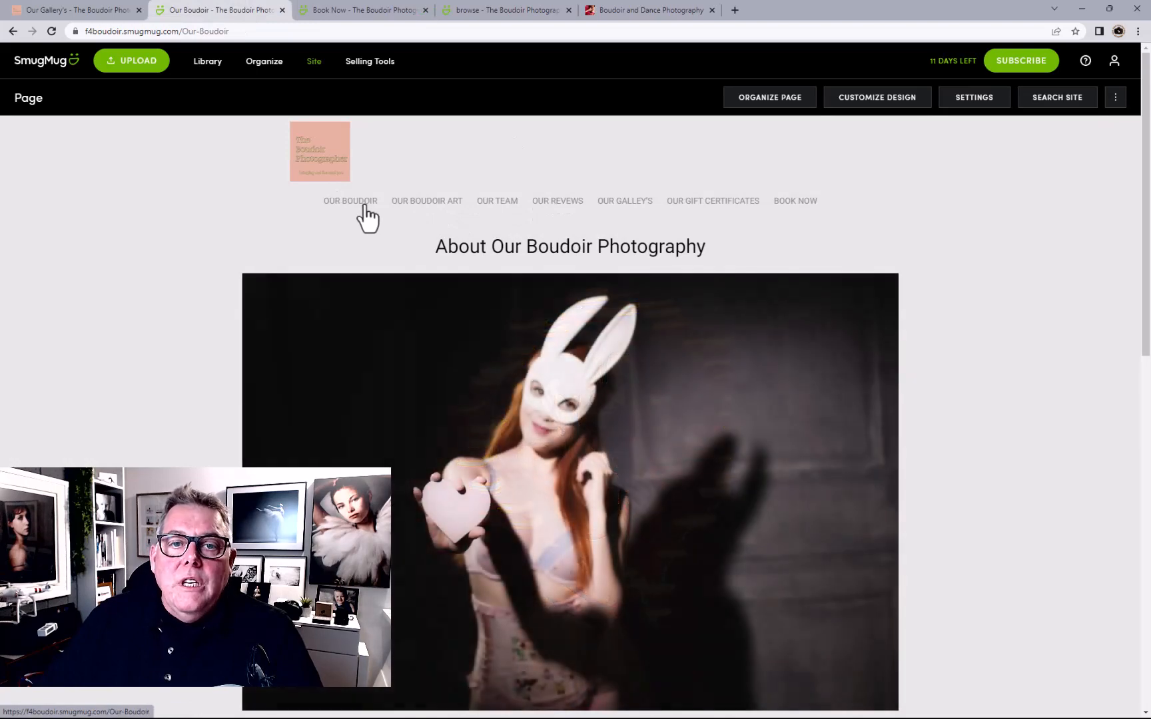
{"action": "left_click", "coordinate": [355, 206]}
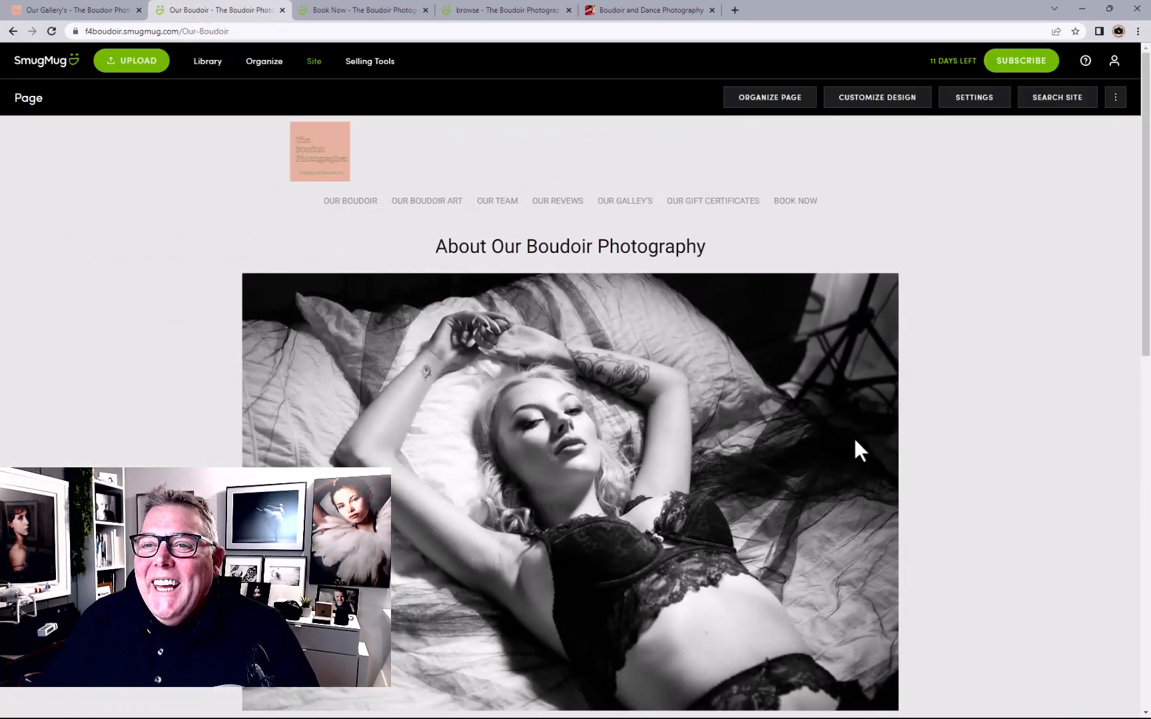
{"action": "scroll", "coordinate": [854, 440], "scroll_direction": "down", "scroll_amount": 3}
{"action": "scroll", "coordinate": [854, 439], "scroll_direction": "up", "scroll_amount": 3}
{"action": "left_click", "coordinate": [851, 101]}
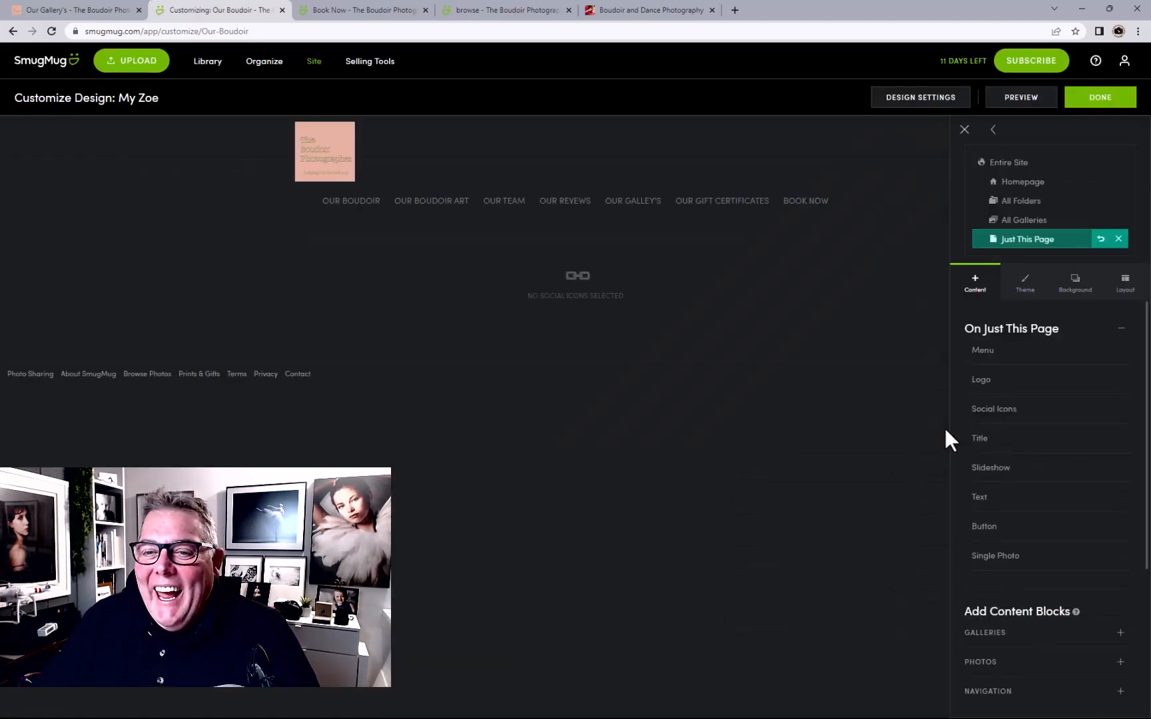
Change the button label to 'Book Your Boudoir Session Now'
{"action": "scroll", "coordinate": [888, 424], "scroll_direction": "down", "scroll_amount": 5}
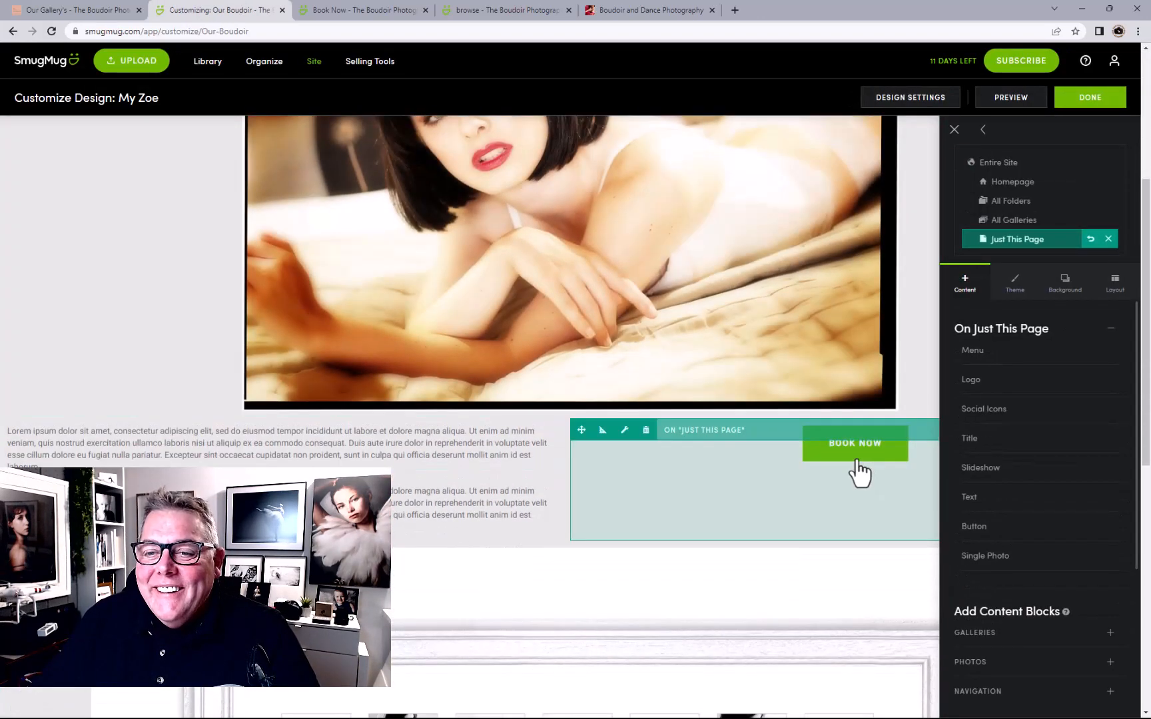
{"action": "left_click", "coordinate": [860, 460]}
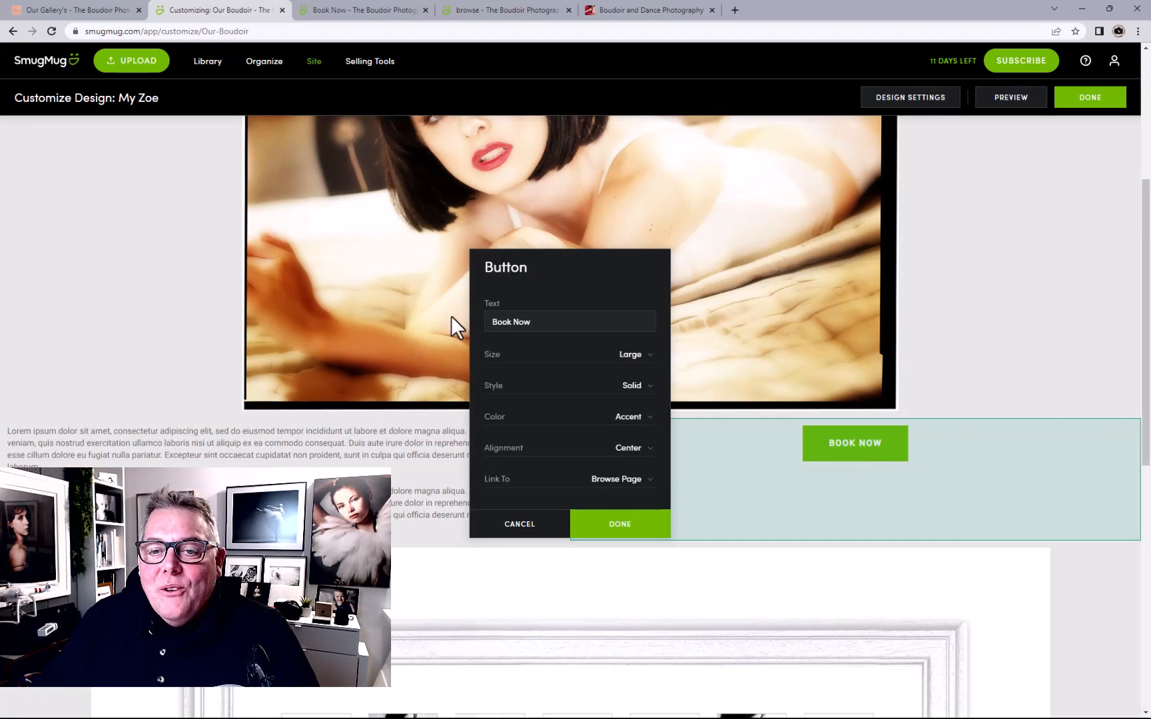
{"action": "left_click", "coordinate": [515, 327]}
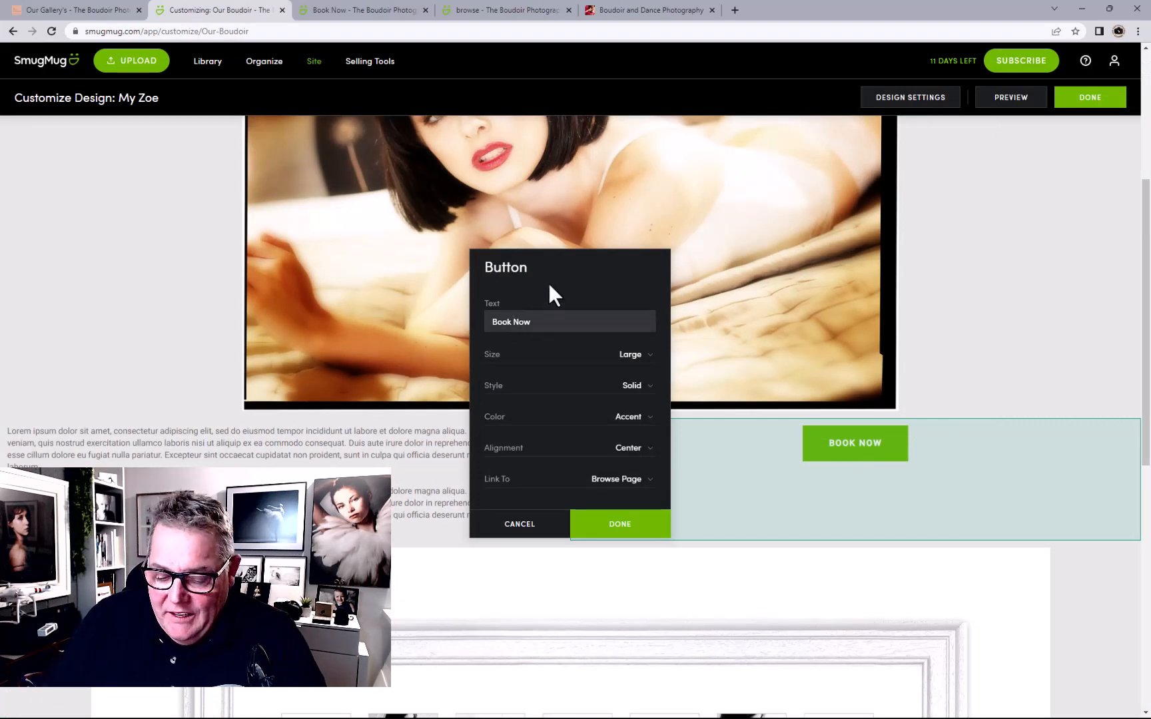
{"action": "type", "text": "Your B"}
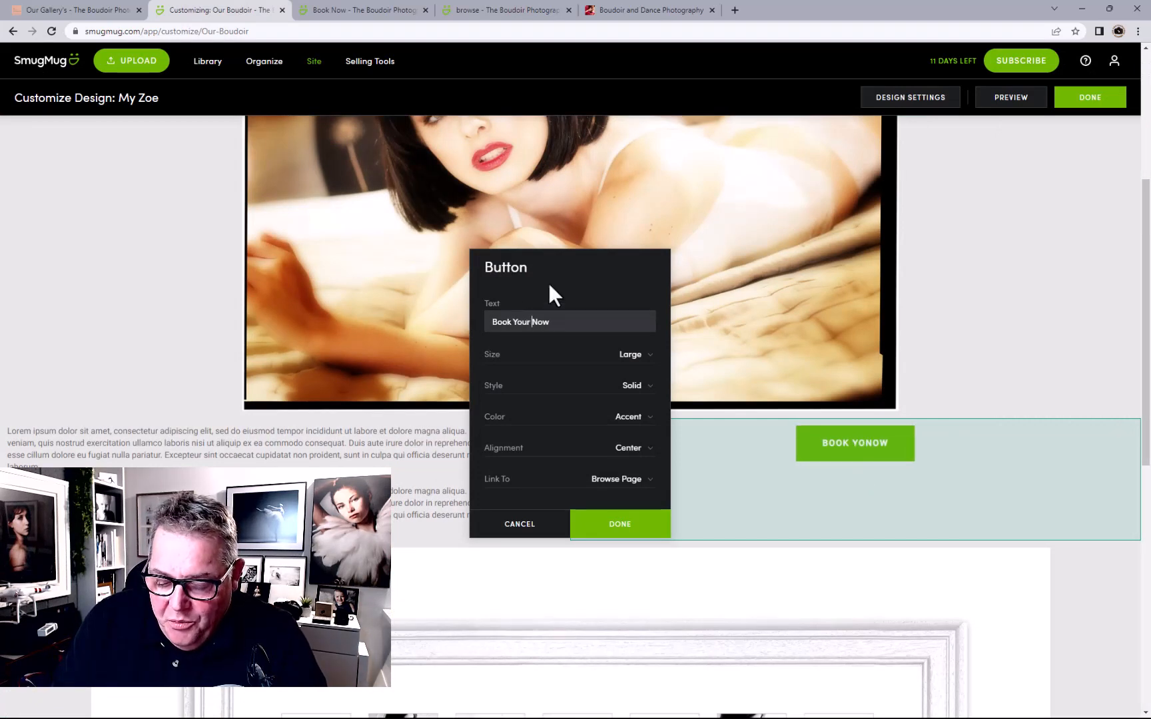
{"action": "type", "text": "oud"}
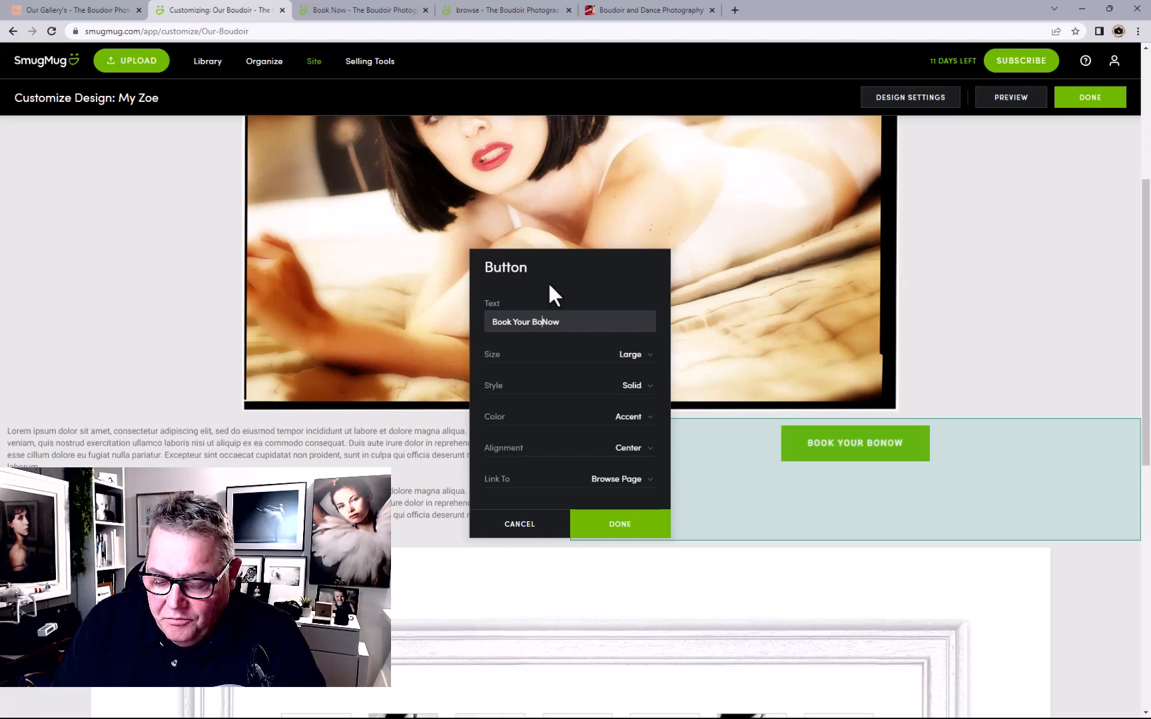
{"action": "type", "text": "oir"}
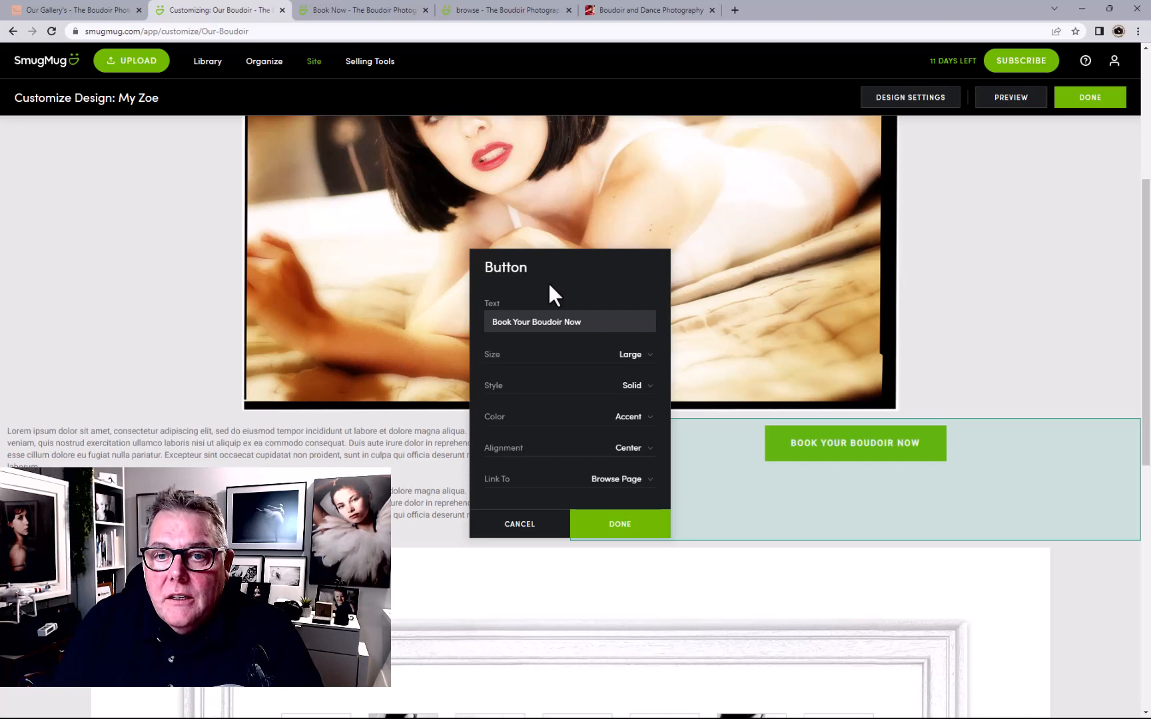
{"action": "type", "text": "Session"}
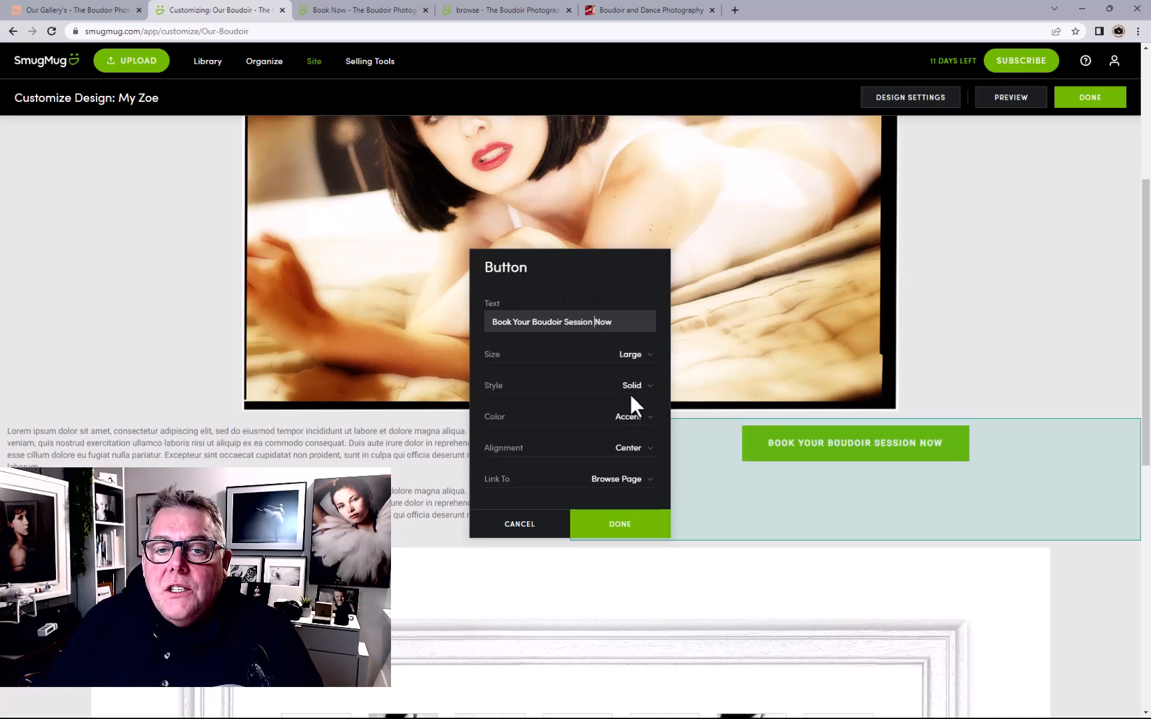
Link the button to the Book Now page, opening in a new tab
{"action": "scroll", "coordinate": [630, 394], "scroll_direction": "down", "scroll_amount": 1}
{"action": "left_click", "coordinate": [622, 481]}
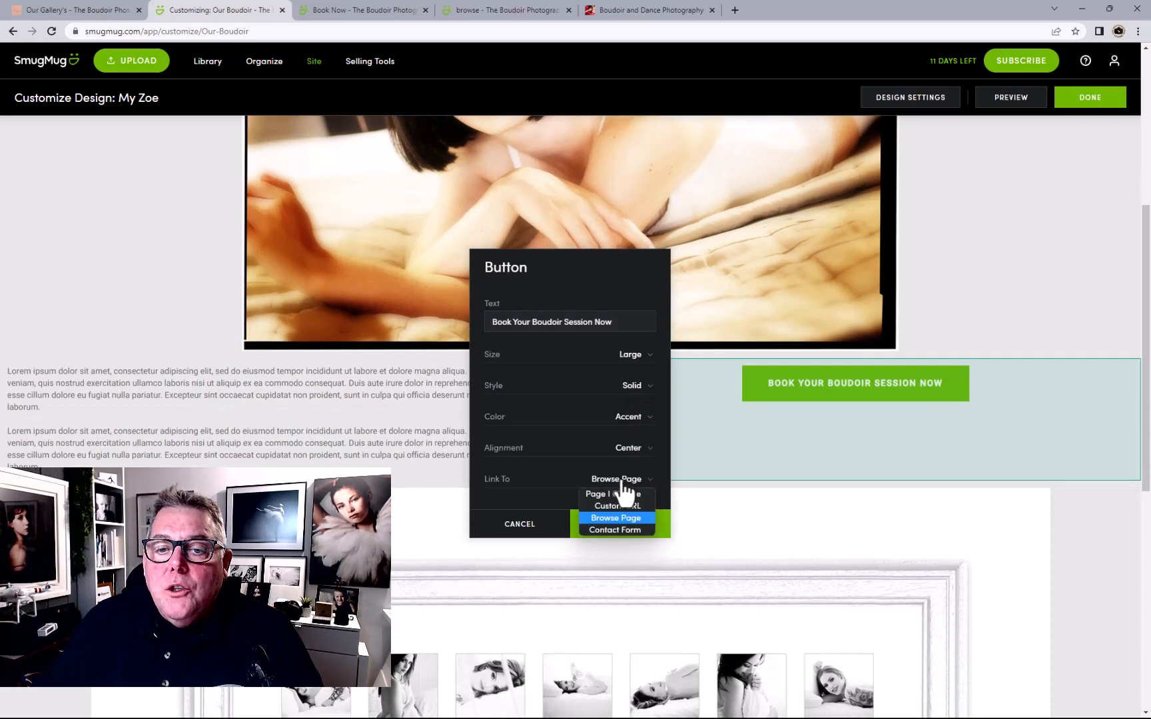
{"action": "left_click", "coordinate": [627, 491]}
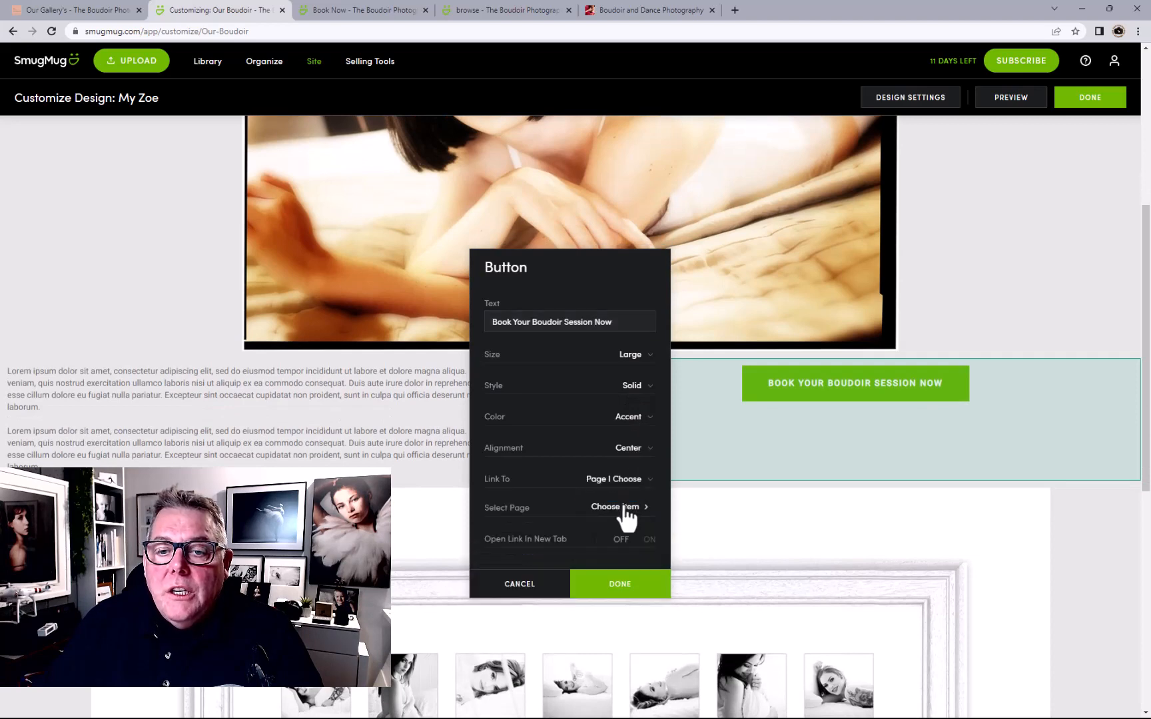
{"action": "left_click", "coordinate": [626, 507]}
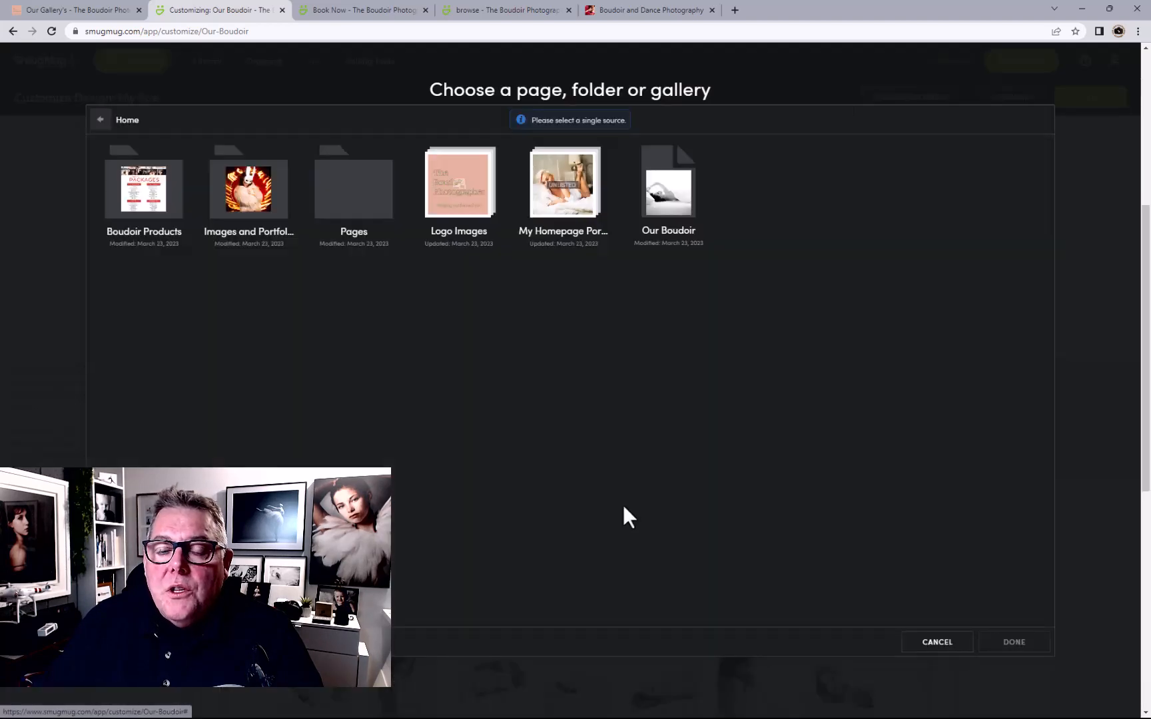
{"action": "left_click", "coordinate": [330, 220]}
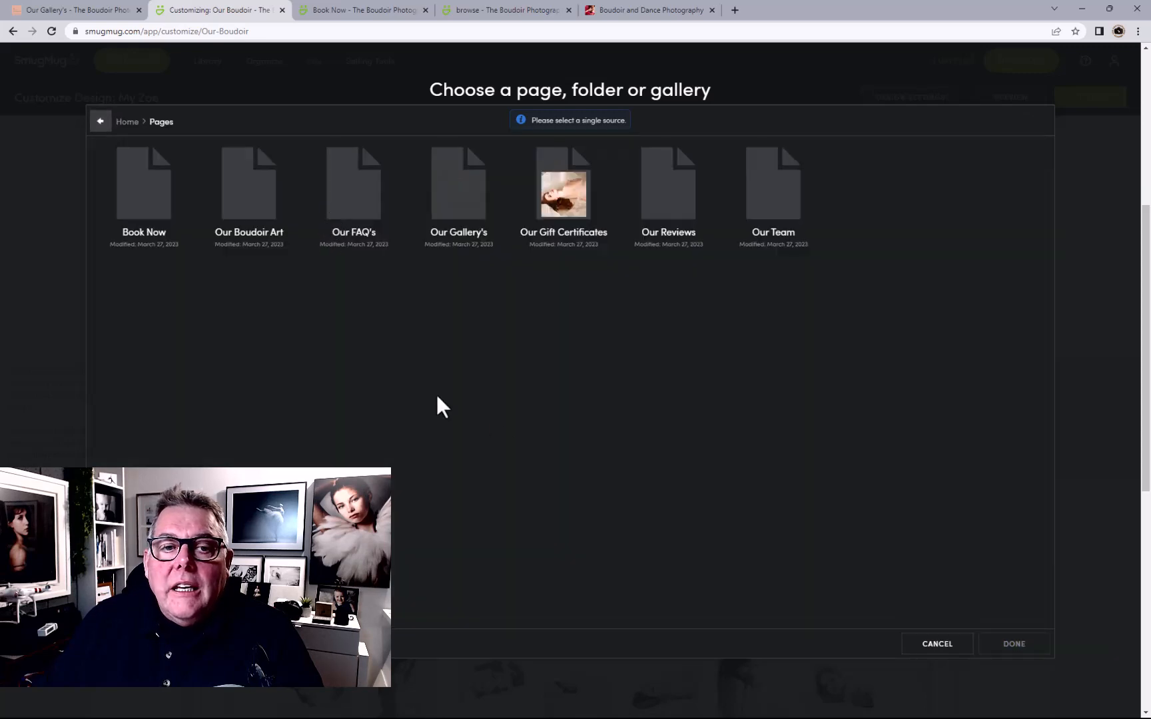
{"action": "left_click", "coordinate": [134, 221]}
{"action": "left_click", "coordinate": [990, 645]}
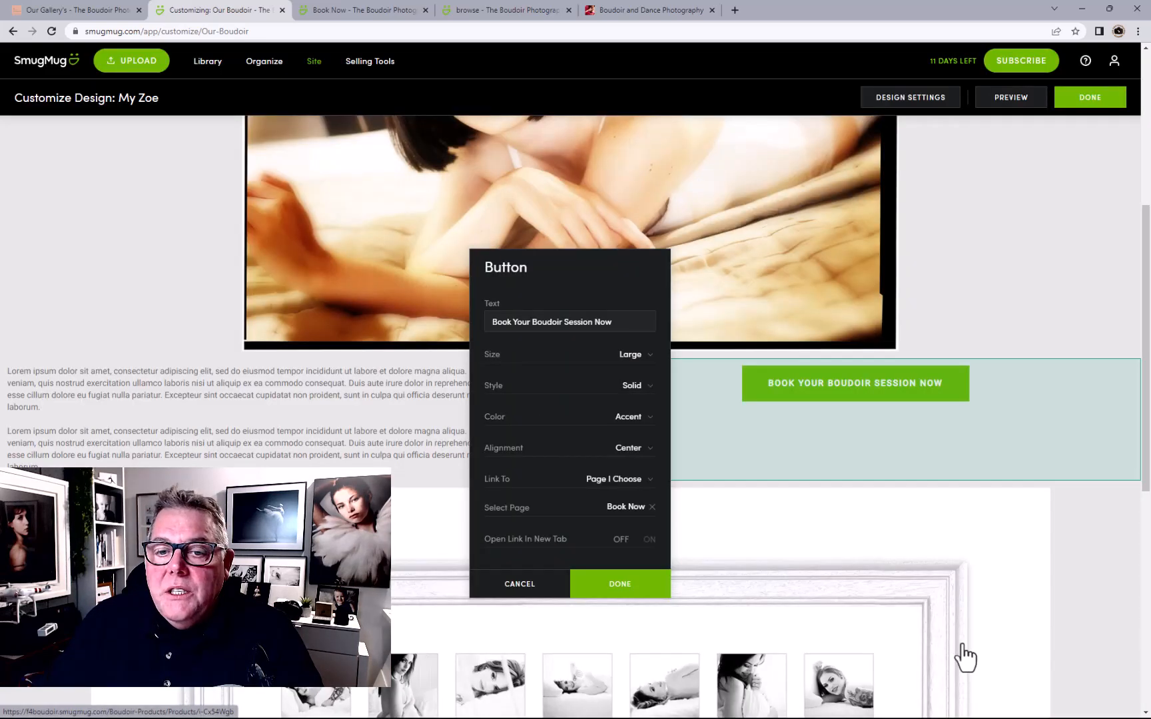
{"action": "left_click", "coordinate": [649, 550]}
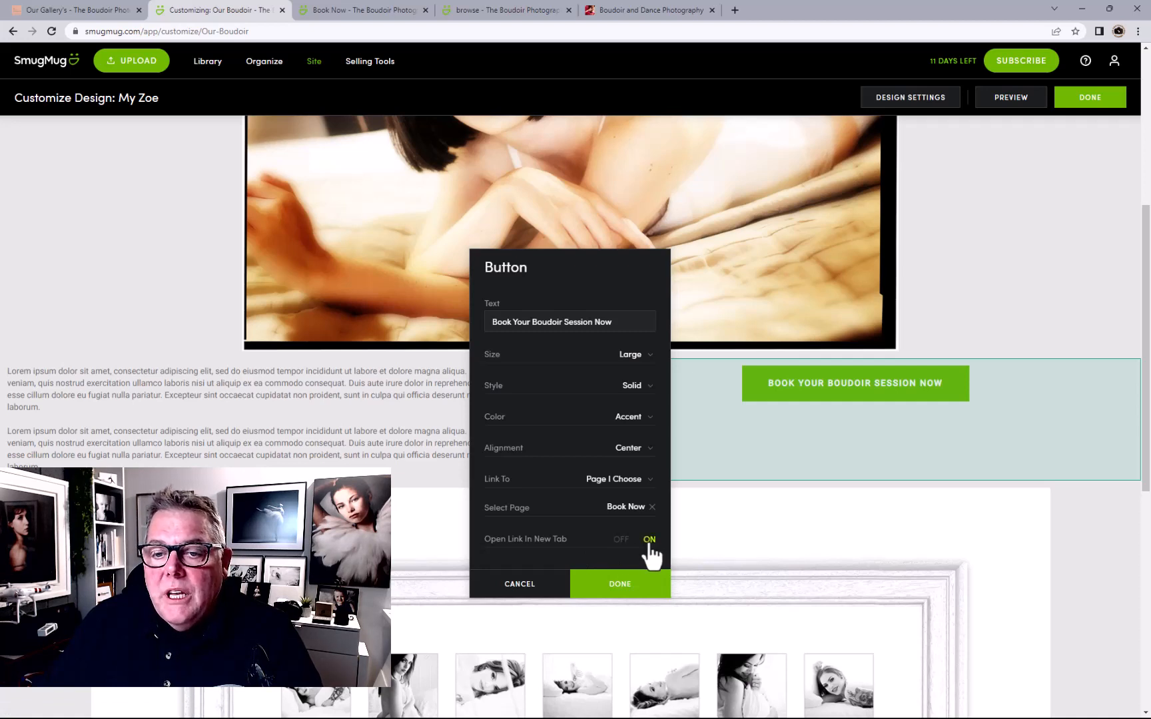
{"action": "left_click", "coordinate": [642, 590]}
{"action": "left_click", "coordinate": [1076, 104]}
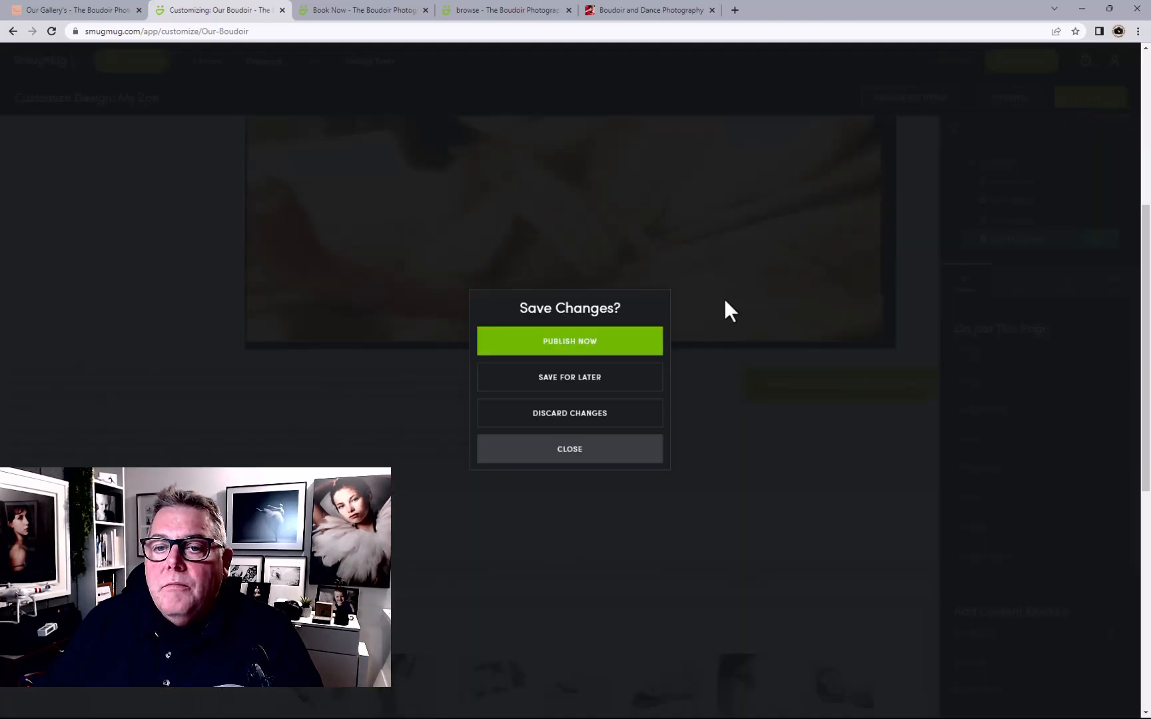
Publish the changes, then test that Our Boudoir's 'Book Your Boudoir Session Now' button opens Book Now
{"action": "left_click", "coordinate": [629, 341]}
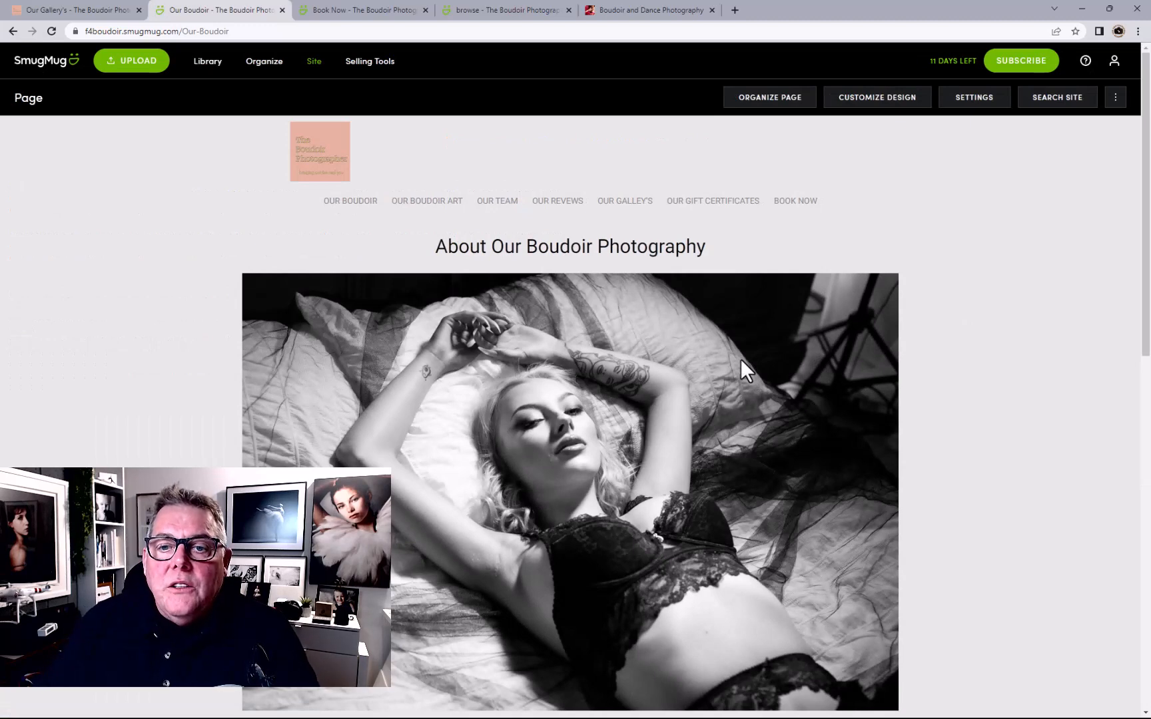
{"action": "left_click", "coordinate": [313, 148]}
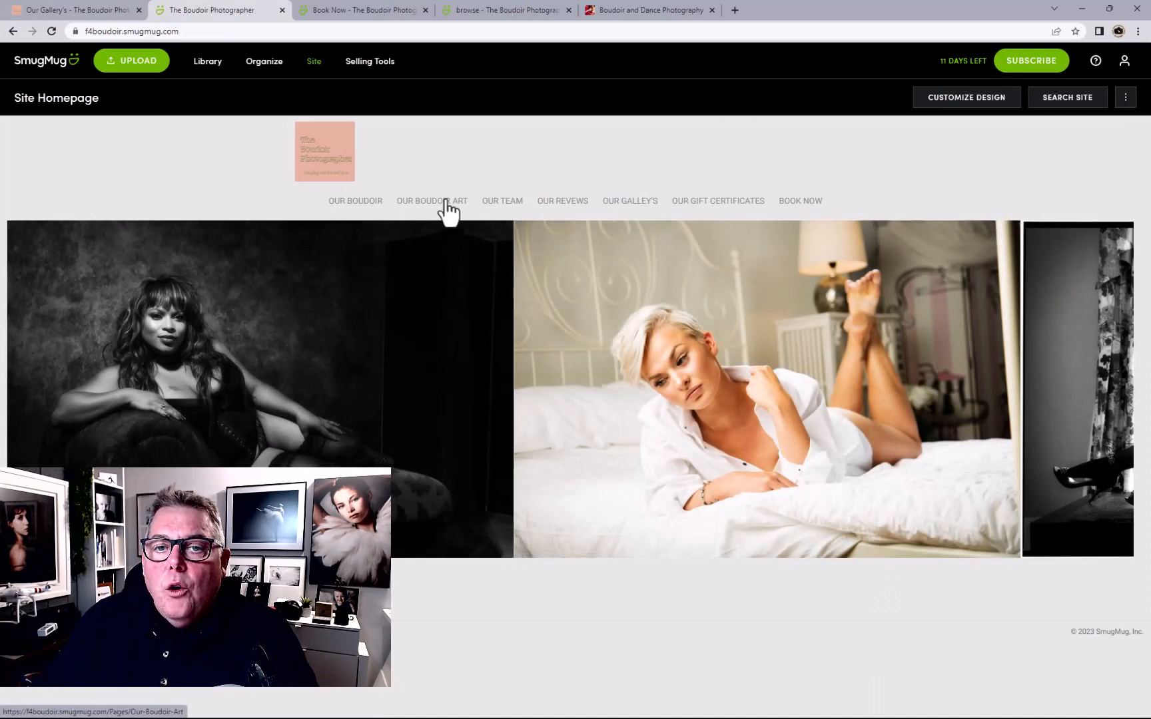
{"action": "left_click", "coordinate": [362, 202]}
{"action": "scroll", "coordinate": [786, 476], "scroll_direction": "down", "scroll_amount": 8}
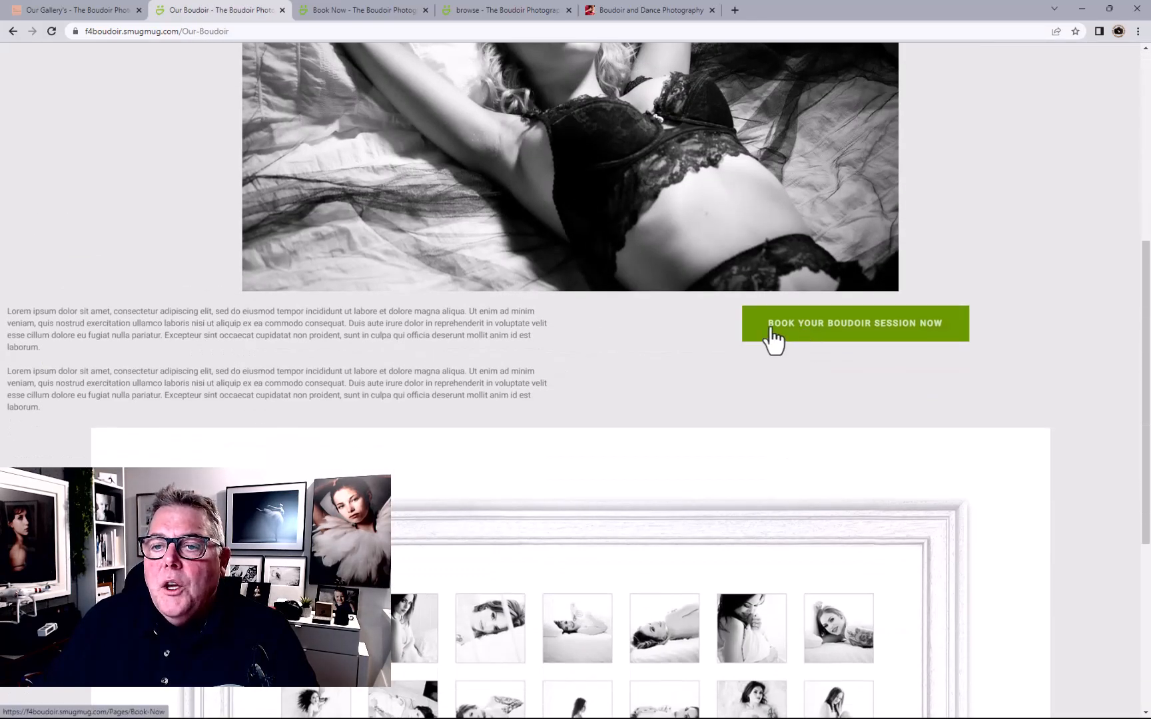
{"action": "left_click", "coordinate": [851, 328]}
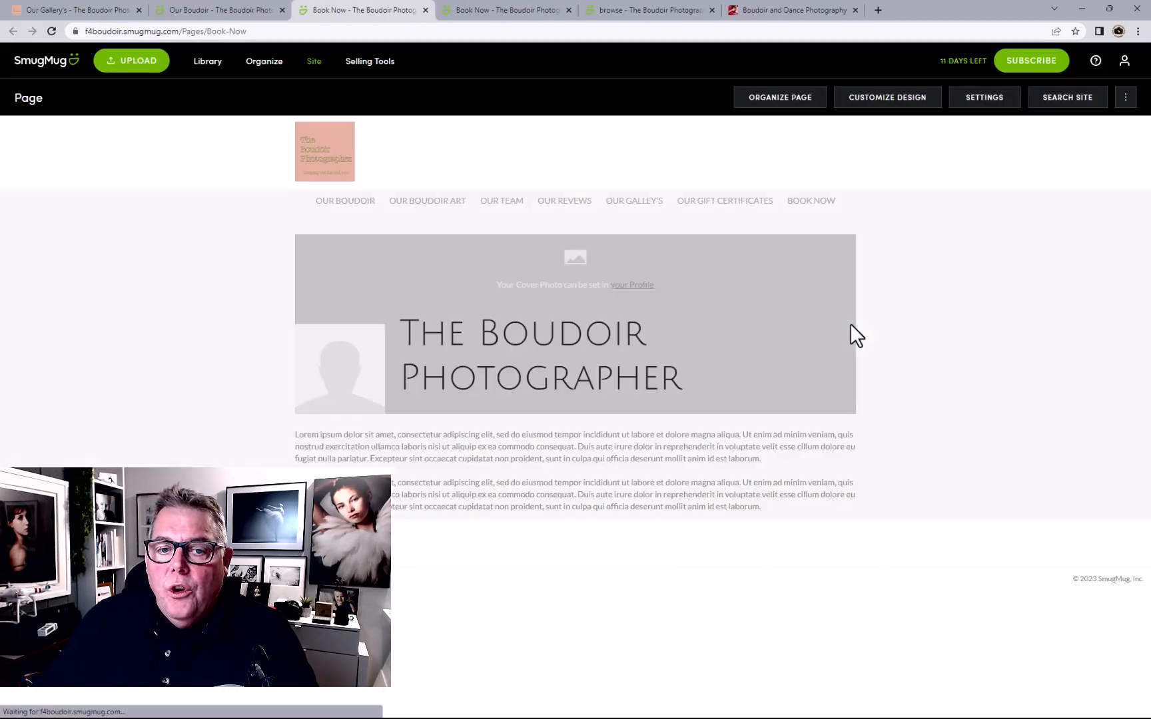